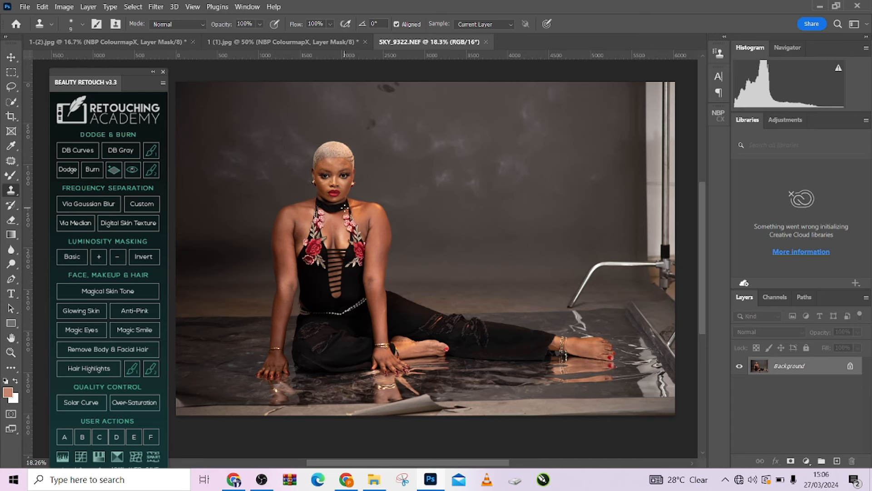
# Crop the photo to a landscape 5:4 ratio around the seated woman, extending the canvas above the backdrop.
pyautogui.scroll(-2, 474, 282)
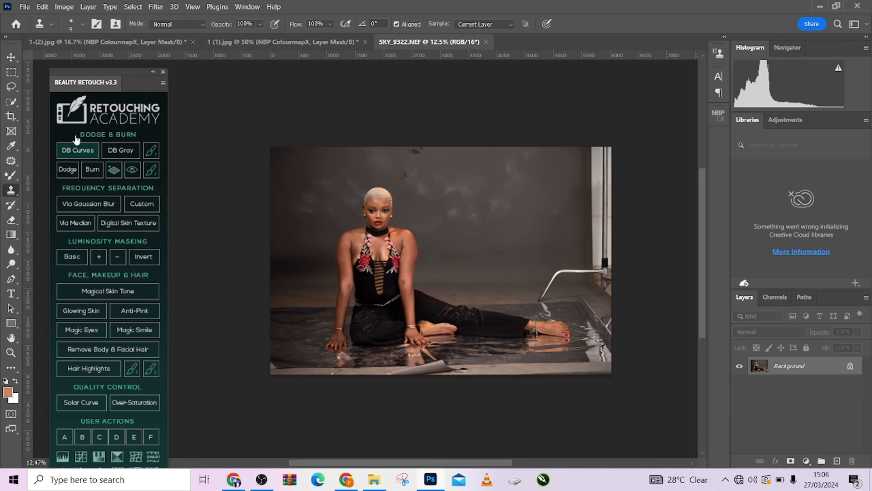
pyautogui.click(11, 116)
pyautogui.click(168, 24)
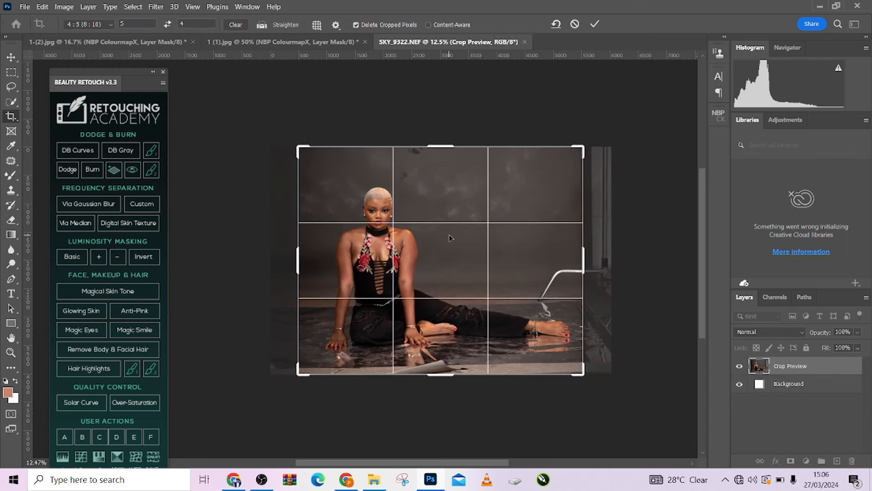
pyautogui.moveTo(435, 240); pyautogui.dragTo(447, 242)
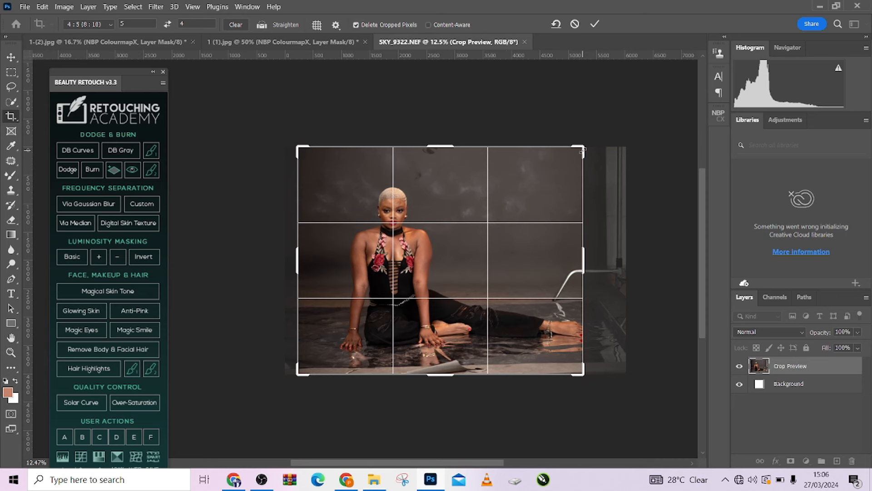
pyautogui.moveTo(583, 150); pyautogui.dragTo(600, 141)
pyautogui.moveTo(491, 191); pyautogui.dragTo(499, 189)
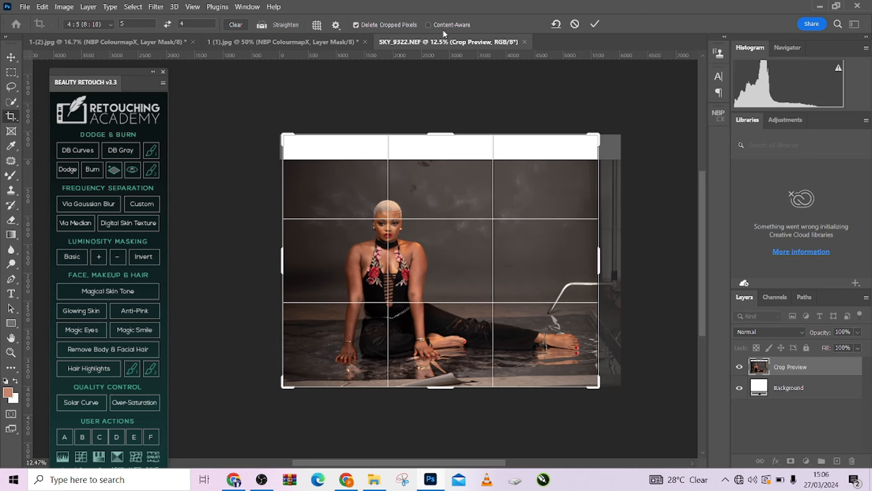
pyautogui.click(595, 24)
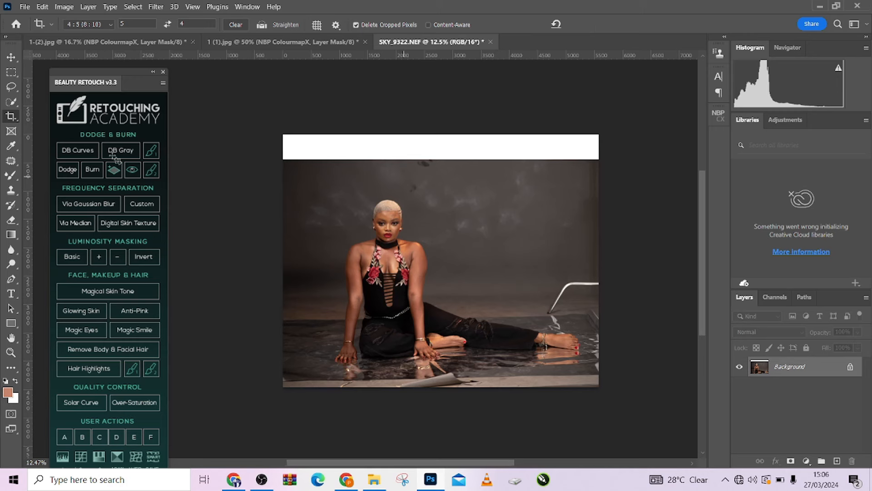
# Select the blank strip plus some backdrop below it and stretch it upward with Content-Aware Scale to about 249% height.
pyautogui.click(12, 74)
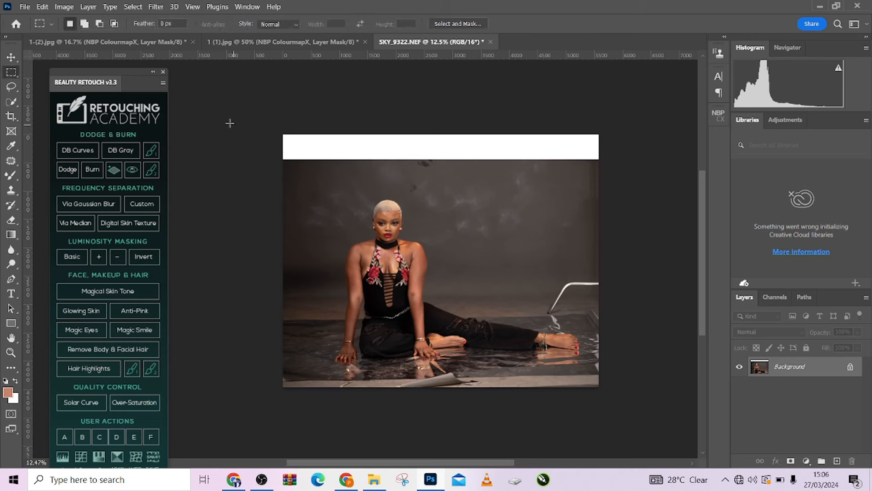
pyautogui.moveTo(283, 135); pyautogui.dragTo(604, 188)
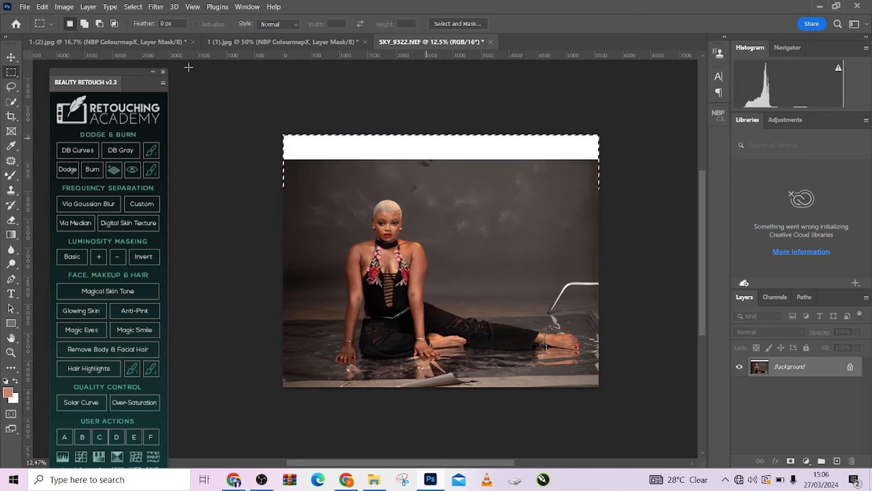
pyautogui.click(42, 6)
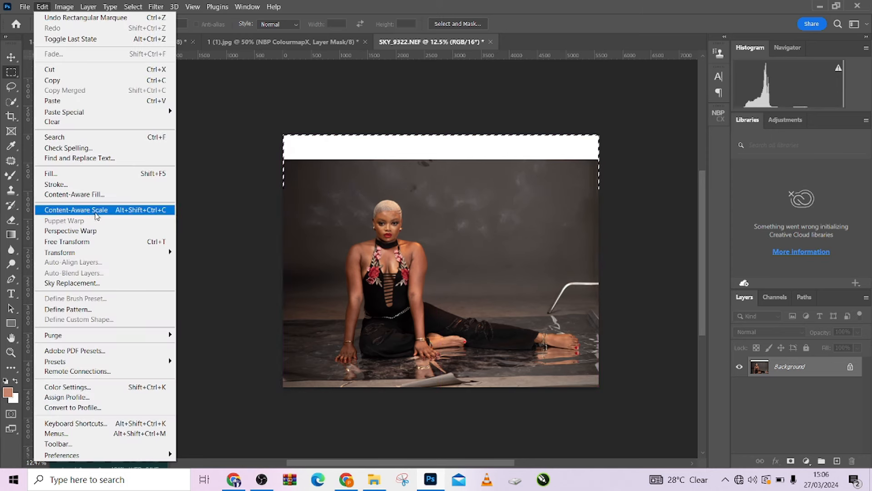
pyautogui.click(87, 209)
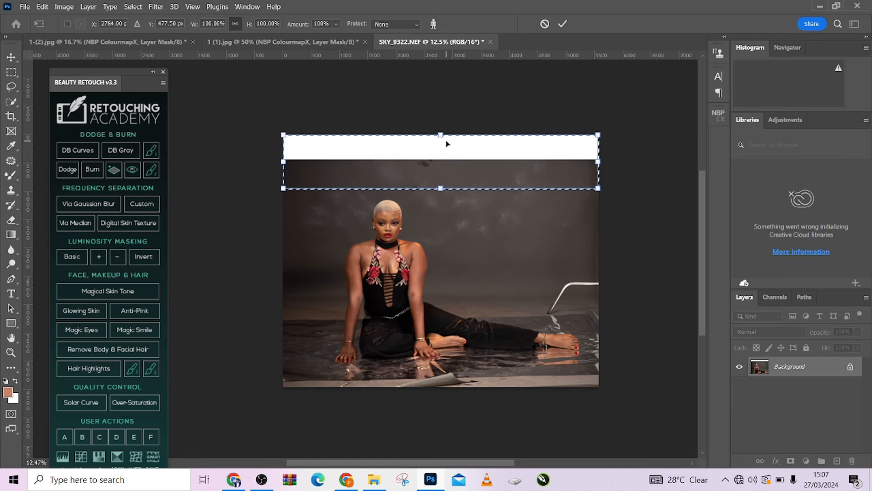
pyautogui.moveTo(441, 133); pyautogui.dragTo(447, 62)
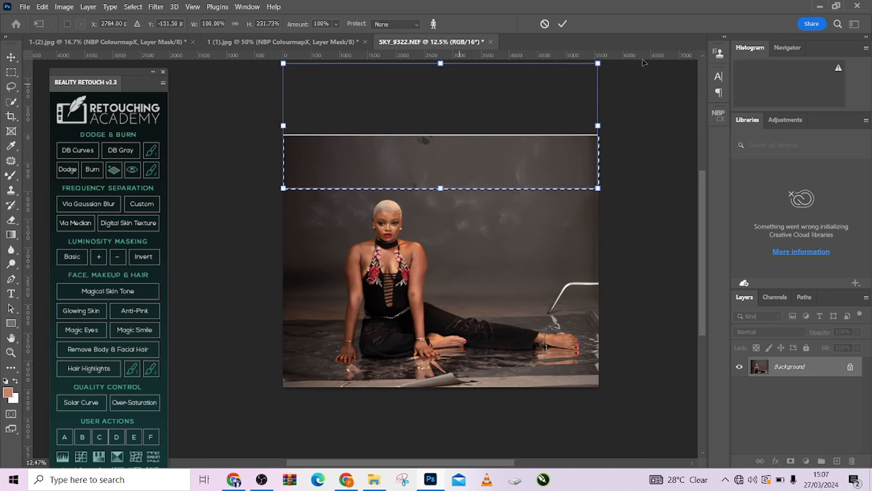
pyautogui.scroll(-5, 434, 135)
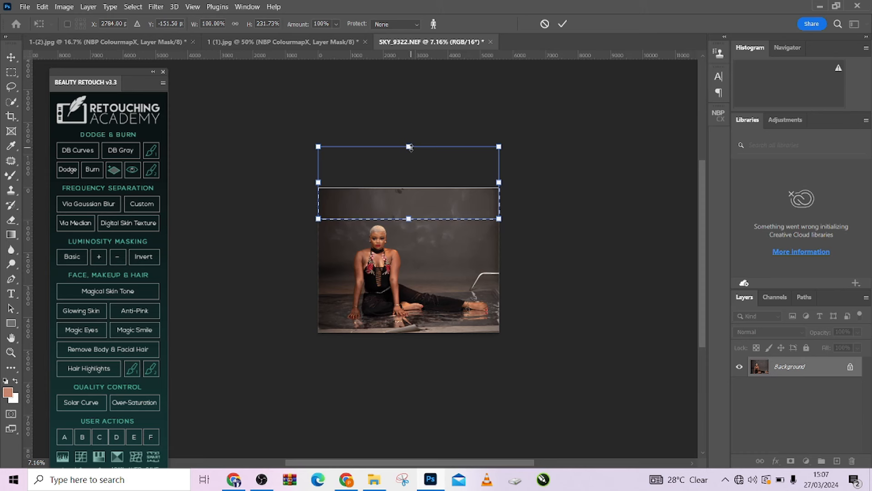
pyautogui.moveTo(409, 143); pyautogui.dragTo(409, 139)
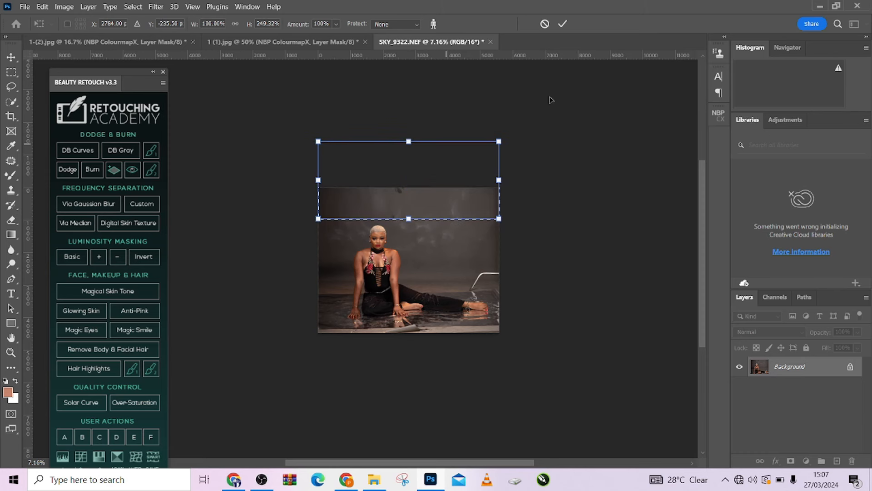
pyautogui.click(562, 24)
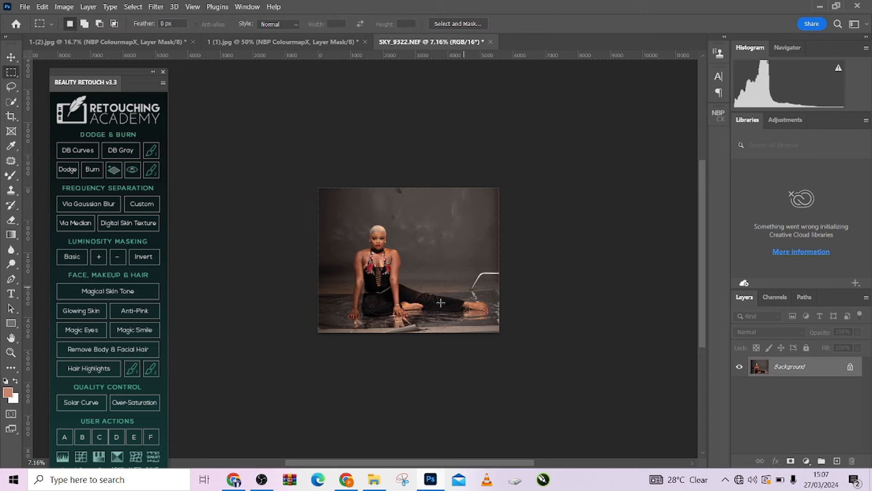
# Lasso the white light-stand leg at the photo's right edge and replace it with a Content-Aware fill.
pyautogui.click(12, 89)
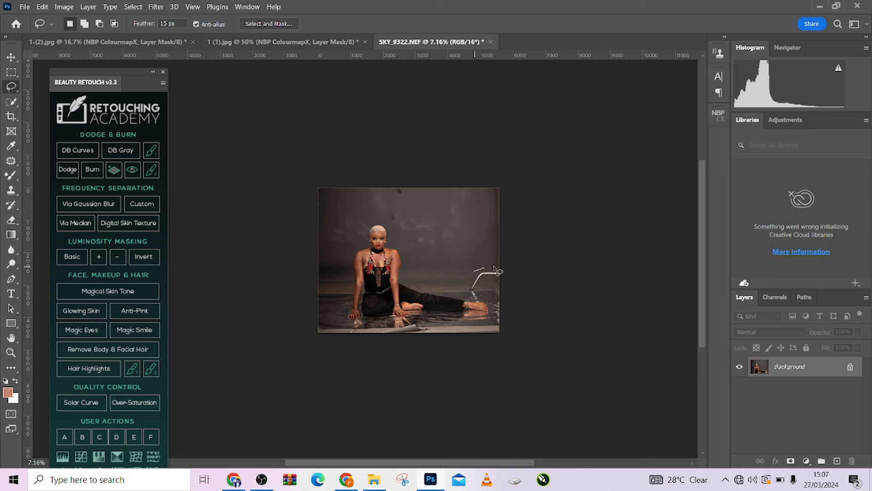
pyautogui.moveTo(496, 271)
pyautogui.mouseDown()
pyautogui.moveTo(505, 283)
pyautogui.moveTo(468, 298)
pyautogui.moveTo(497, 275)
pyautogui.mouseUp()
pyautogui.rightClick(484, 283)
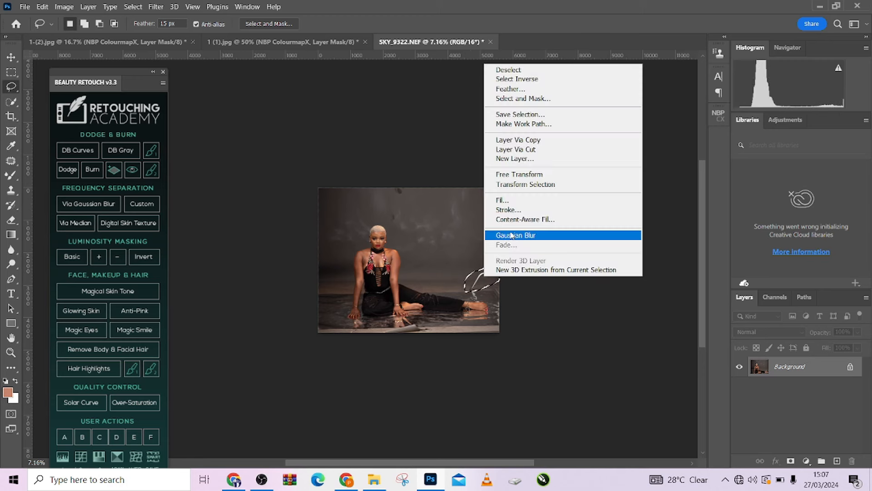
pyautogui.click(511, 200)
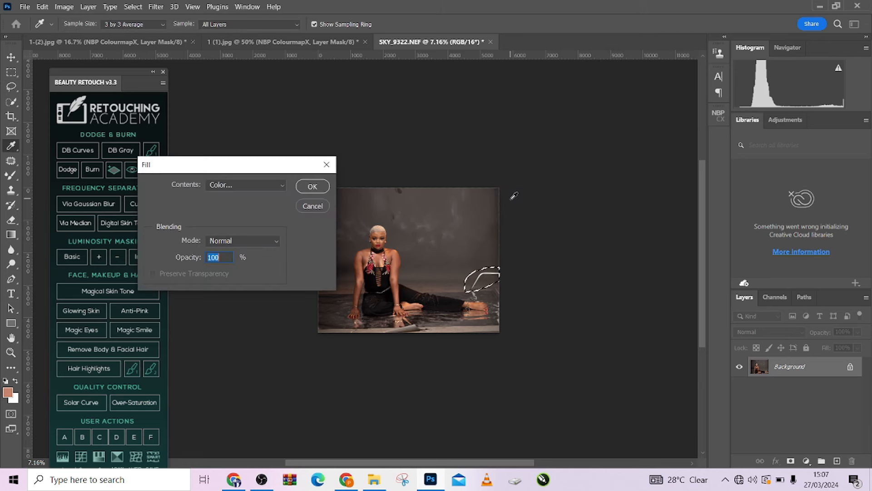
pyautogui.click(251, 186)
pyautogui.click(241, 236)
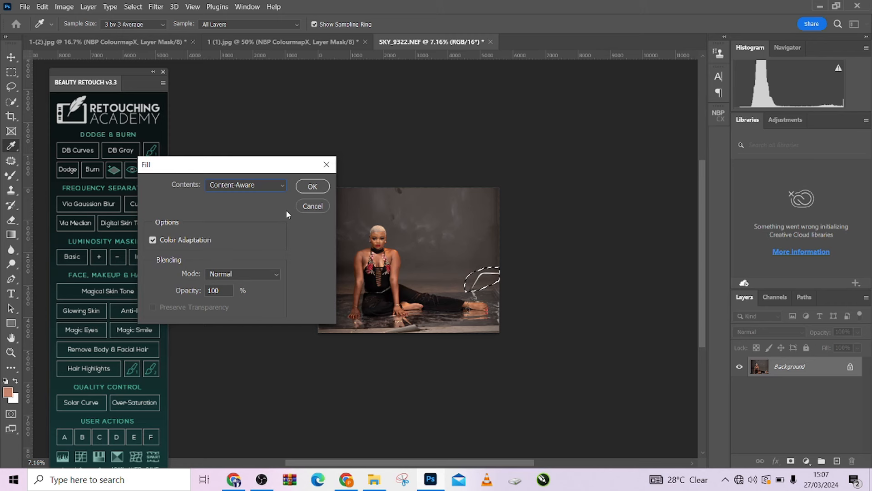
pyautogui.click(310, 187)
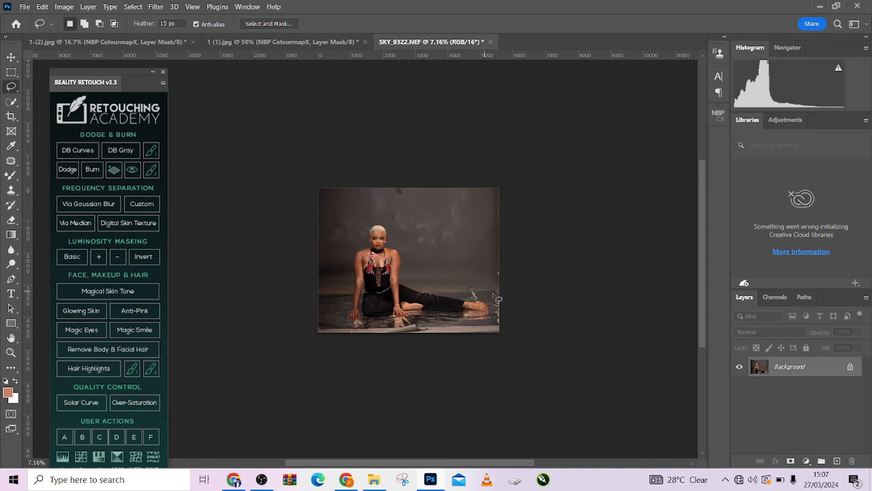
# Patch the leftover smudge above the foot with clean backdrop from beside it and deselect.
pyautogui.scroll(5, 494, 300)
pyautogui.scroll(2, 494, 301)
pyautogui.press('j')
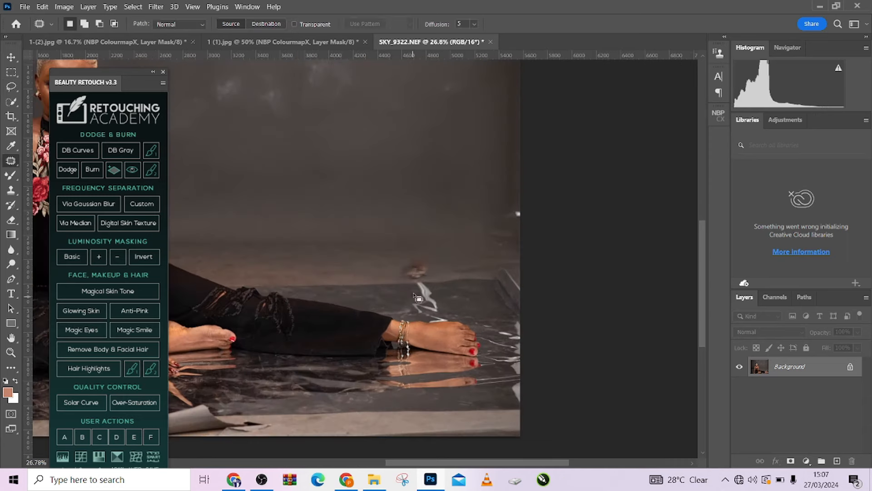
pyautogui.moveTo(398, 264)
pyautogui.mouseDown()
pyautogui.moveTo(388, 275)
pyautogui.moveTo(416, 283)
pyautogui.moveTo(439, 272)
pyautogui.moveTo(402, 260)
pyautogui.moveTo(352, 267)
pyautogui.mouseUp()
pyautogui.hotkey('ctrl', 'd')
# Clone clean backdrop over the dark blotch at the top of the photo with a soft Clone Stamp brush of about 340 px.
pyautogui.press('s')
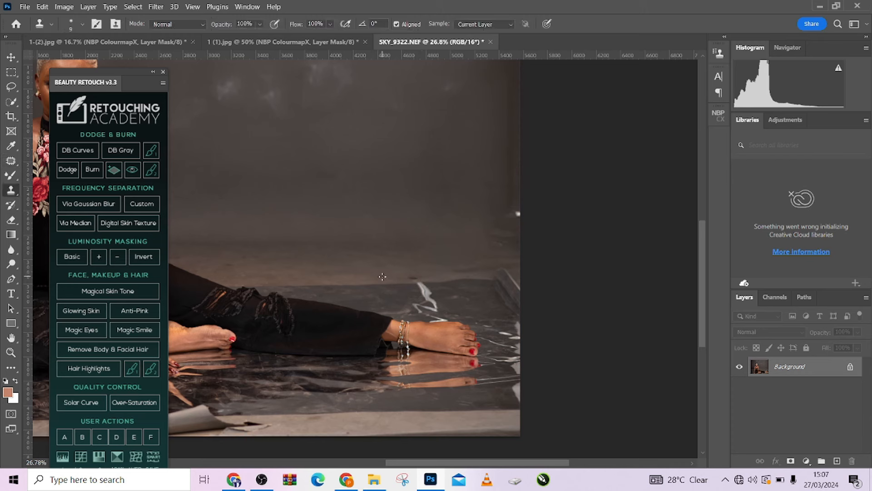
pyautogui.keyDown('alt'); pyautogui.rightClick(391, 278); pyautogui.keyUp('alt')
pyautogui.scroll(-6, 431, 236)
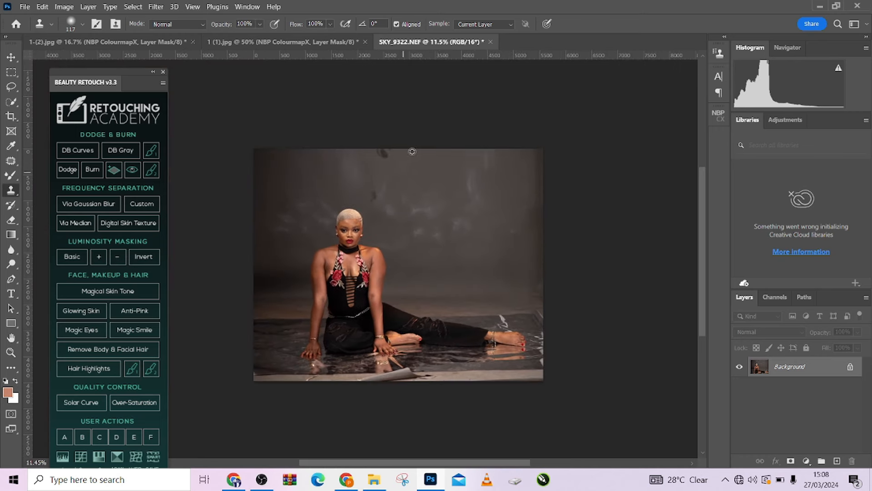
pyautogui.keyDown('alt'); pyautogui.rightClick(427, 164); pyautogui.keyUp('alt')
pyautogui.click(383, 152)
# Clone out the curled paper along the front edge of the floor sheet with a brush of about 192 px.
pyautogui.scroll(5, 495, 372)
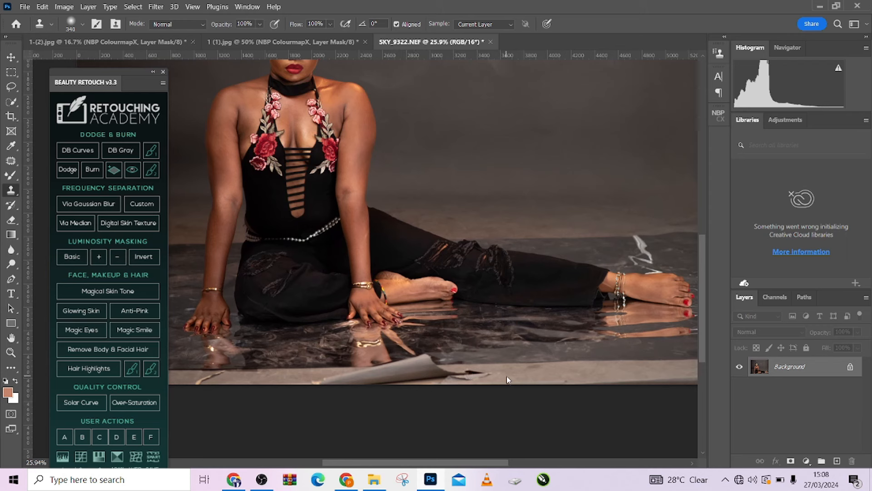
pyautogui.keyDown('alt'); pyautogui.rightClick(503, 375); pyautogui.keyUp('alt')
pyautogui.keyDown('alt'); pyautogui.rightClick(500, 374); pyautogui.keyUp('alt')
pyautogui.moveTo(491, 378)
pyautogui.mouseDown()
pyautogui.moveTo(278, 381)
pyautogui.moveTo(346, 384)
pyautogui.mouseUp()
pyautogui.keyDown('alt'); pyautogui.click(463, 381); pyautogui.keyUp('alt')
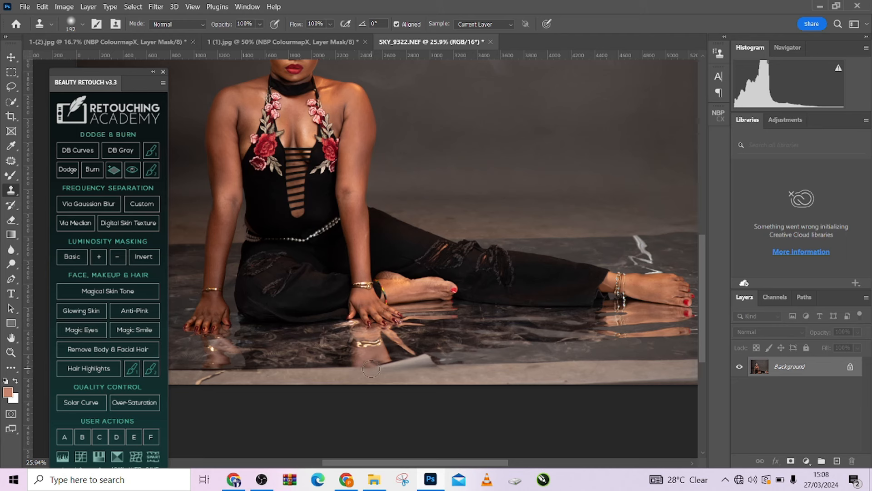
pyautogui.press('alt')
pyautogui.moveTo(439, 369); pyautogui.dragTo(368, 369)
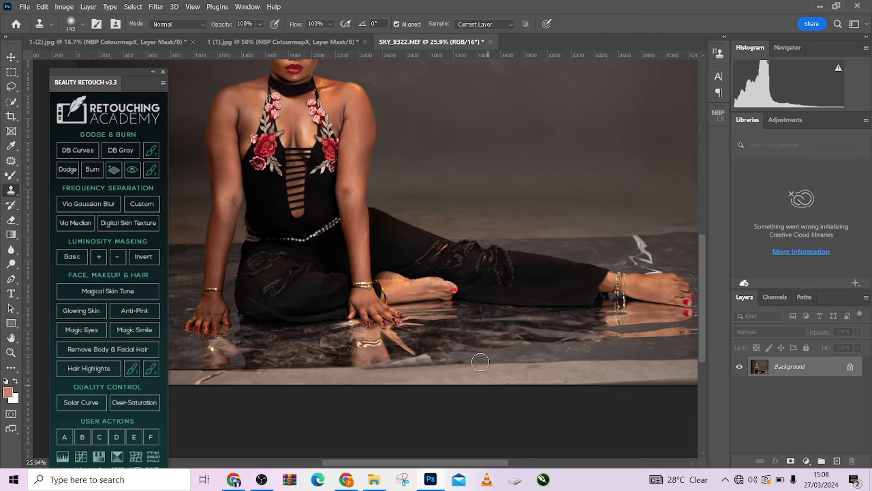
# Clone dark floor over the remaining pale paper trace below the hand's reflection with a brush of about 93 px.
pyautogui.keyDown('alt'); pyautogui.rightClick(451, 355); pyautogui.keyUp('alt')
pyautogui.moveTo(405, 360)
pyautogui.mouseDown()
pyautogui.moveTo(412, 359)
pyautogui.moveTo(390, 362)
pyautogui.mouseUp()
pyautogui.rightClick(396, 362)
pyautogui.click(396, 362)
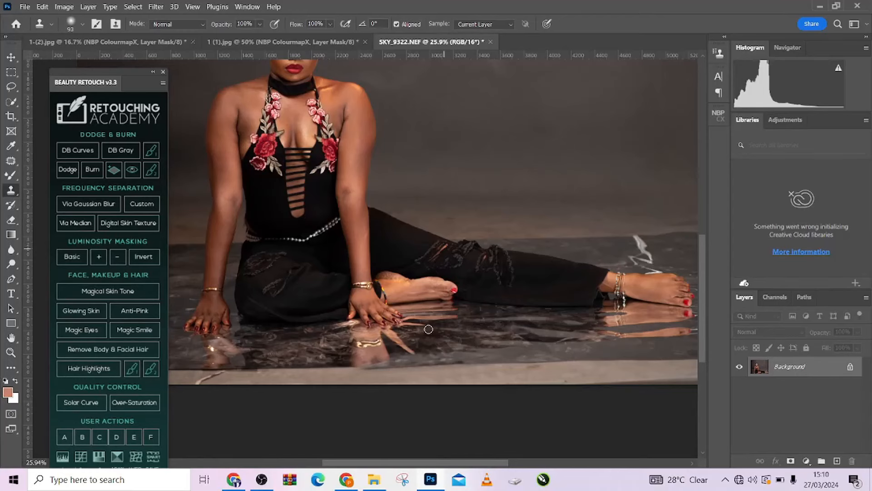
# Select a rectangular area around the rail remnant at the photo's right edge, above the toes.
pyautogui.scroll(-4, 389, 357)
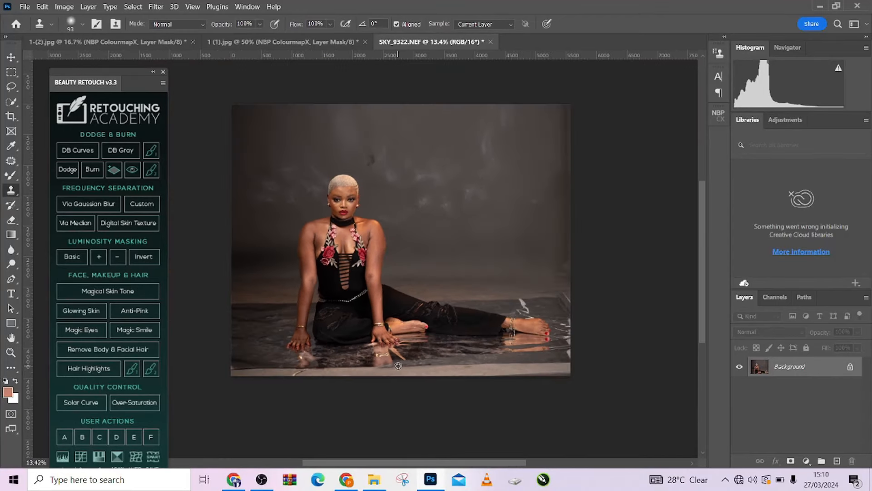
pyautogui.scroll(4, 530, 308)
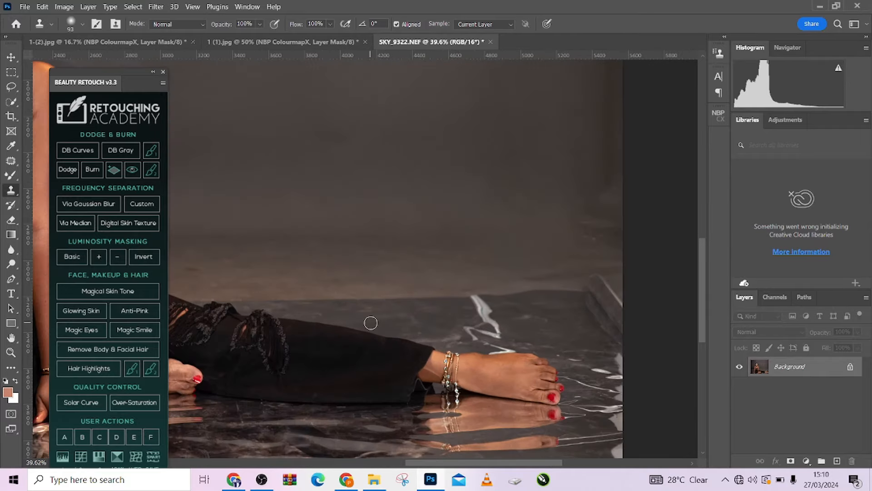
pyautogui.scroll(1, 415, 330)
pyautogui.scroll(1, 460, 333)
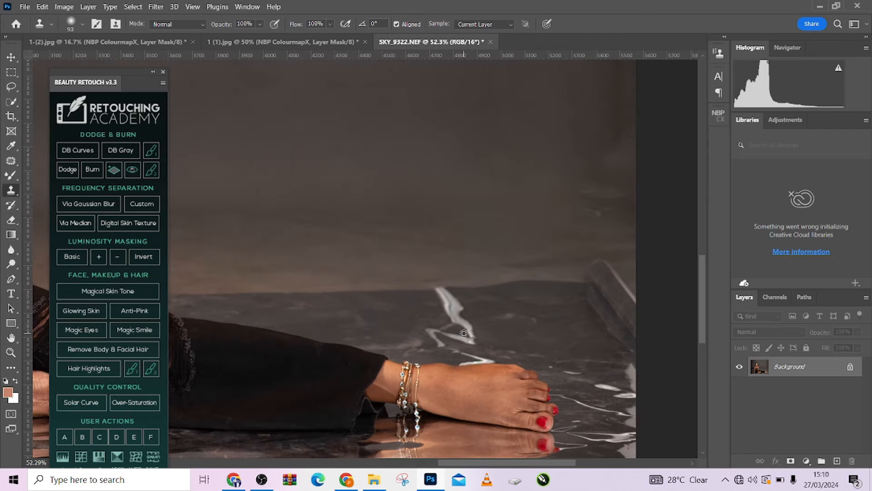
pyautogui.scroll(1, 545, 328)
pyautogui.moveTo(570, 328); pyautogui.dragTo(253, 311)
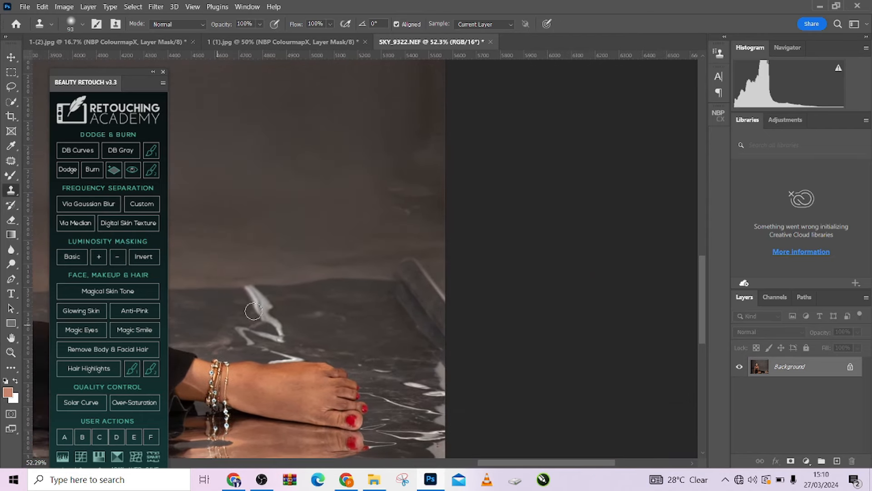
pyautogui.click(14, 74)
pyautogui.moveTo(445, 228); pyautogui.dragTo(365, 362)
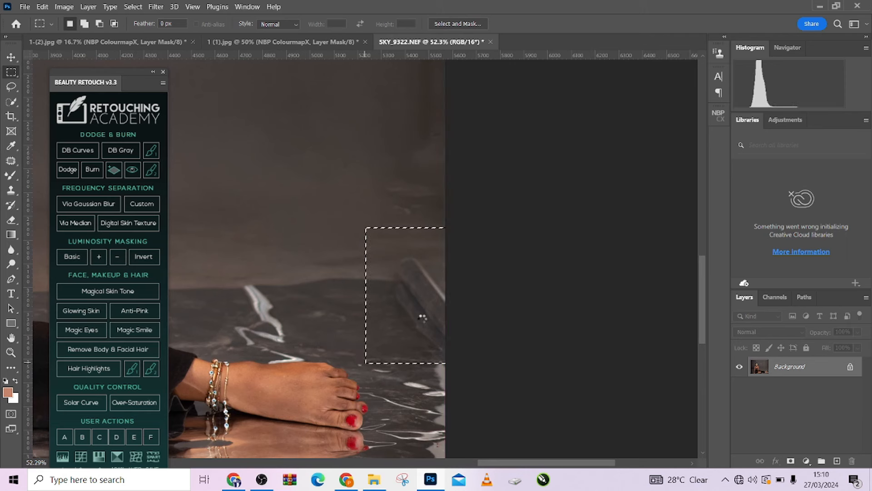
# Try to enlarge the selected area at the photo's right edge proportionally to about 287% with Free Transform.
pyautogui.hotkey('ctrl', 't')
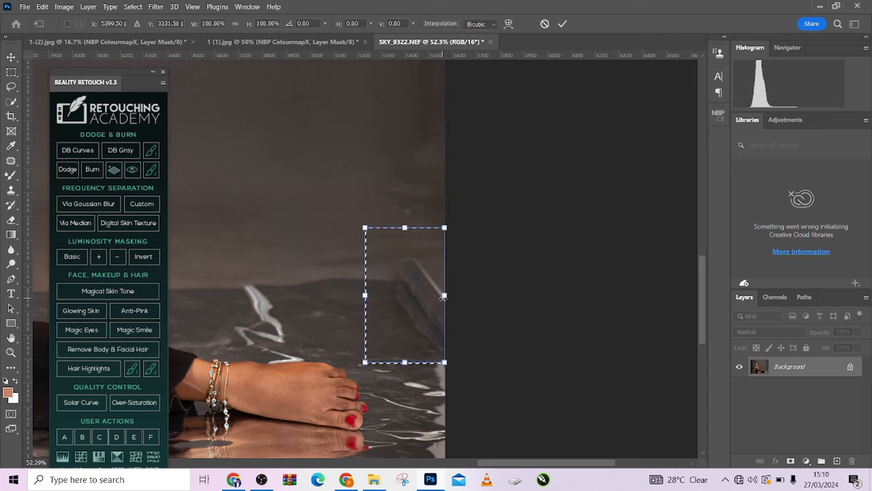
pyautogui.moveTo(443, 297); pyautogui.dragTo(593, 299)
pyautogui.click(562, 25)
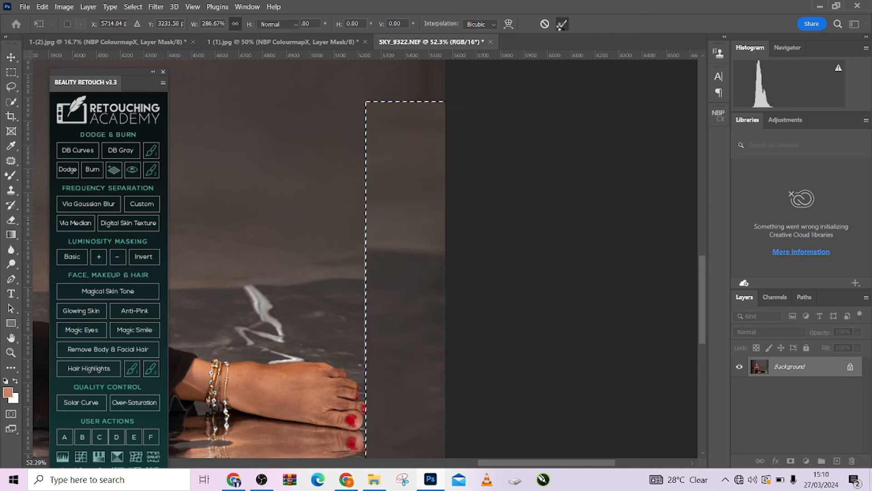
pyautogui.hotkey('ctrl', 'z')
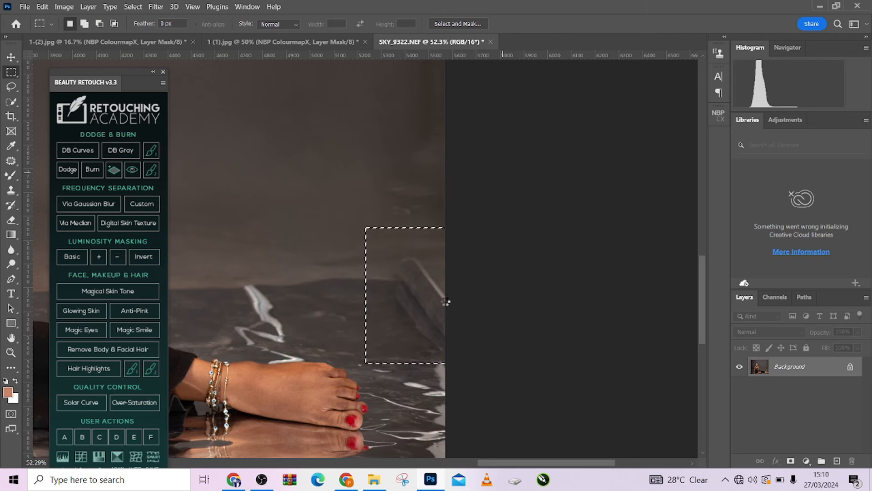
# Stretch only the selected area's width outward to about 258% to push the rail remnant out of the photo.
pyautogui.hotkey('ctrl', 't')
pyautogui.moveTo(500, 300); pyautogui.dragTo(588, 309)
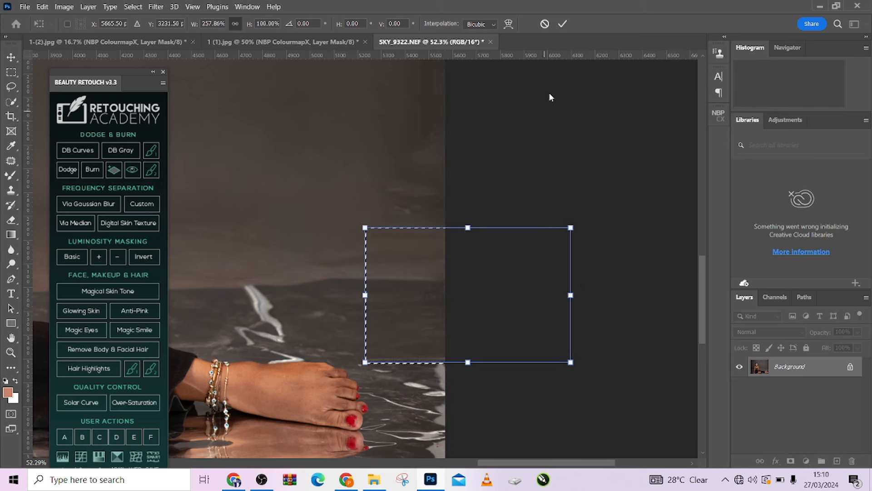
pyautogui.click(561, 25)
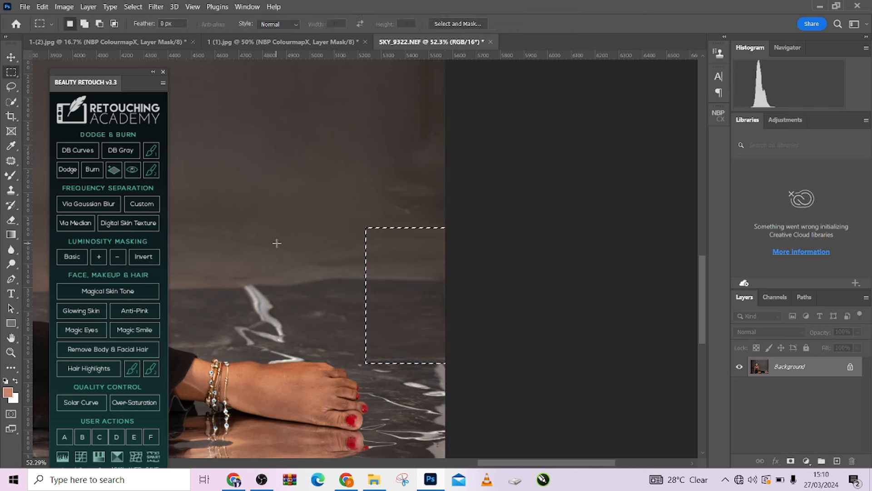
# Remove the blemishes above the left-hand eyebrow and at the left temple with the Spot Healing Brush, using 25 px and 15 px brushes.
pyautogui.moveTo(296, 331); pyautogui.dragTo(300, 385)
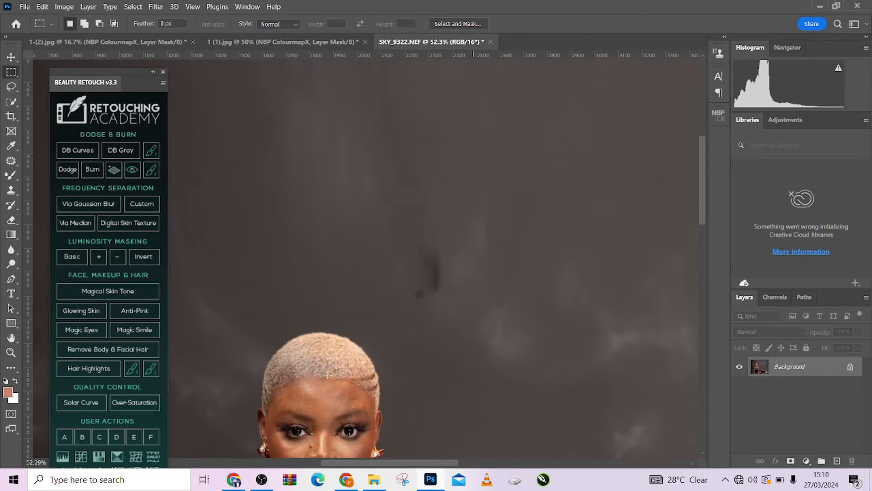
pyautogui.scroll(5, 371, 272)
pyautogui.scroll(3, 371, 271)
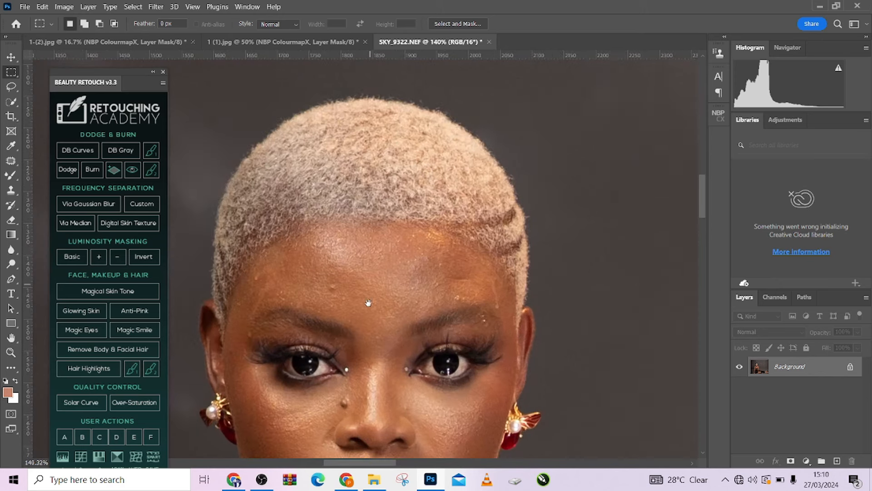
pyautogui.click(10, 162)
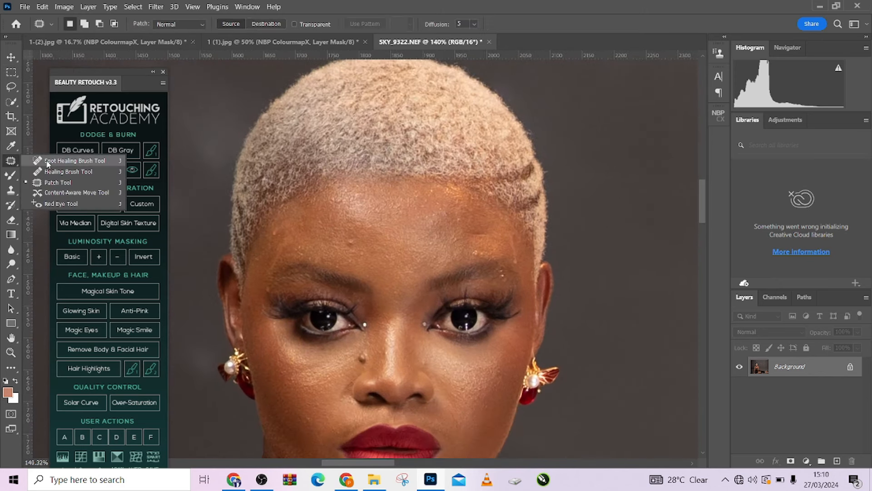
pyautogui.click(68, 160)
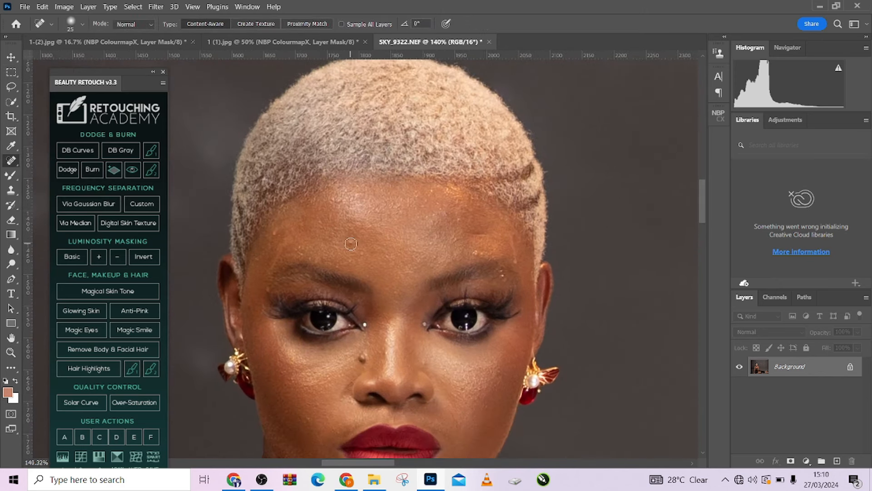
pyautogui.moveTo(351, 239); pyautogui.dragTo(363, 253)
pyautogui.press('[')
pyautogui.click(277, 236)
pyautogui.click(273, 232)
pyautogui.hotkey('ctrl', 'z')
pyautogui.hotkey('ctrl', 'shift', 'z')
# Heal the bright specks above the right-hand eyebrow and up to the hairline with the 15 px Spot Healing Brush.
pyautogui.moveTo(472, 252)
pyautogui.mouseDown()
pyautogui.moveTo(513, 244)
pyautogui.moveTo(514, 267)
pyautogui.mouseUp()
pyautogui.moveTo(457, 235); pyautogui.dragTo(454, 243)
pyautogui.moveTo(459, 213); pyautogui.dragTo(461, 219)
pyautogui.click(458, 205)
pyautogui.click(449, 191)
pyautogui.click(435, 189)
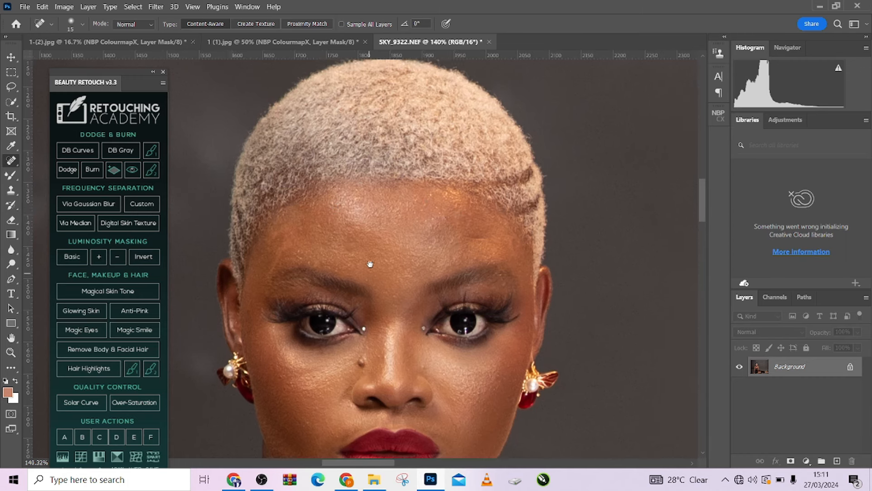
# Heal the small spots on the left-hand cheek and between the eyebrows.
pyautogui.moveTo(368, 259); pyautogui.dragTo(374, 186)
pyautogui.click(289, 301)
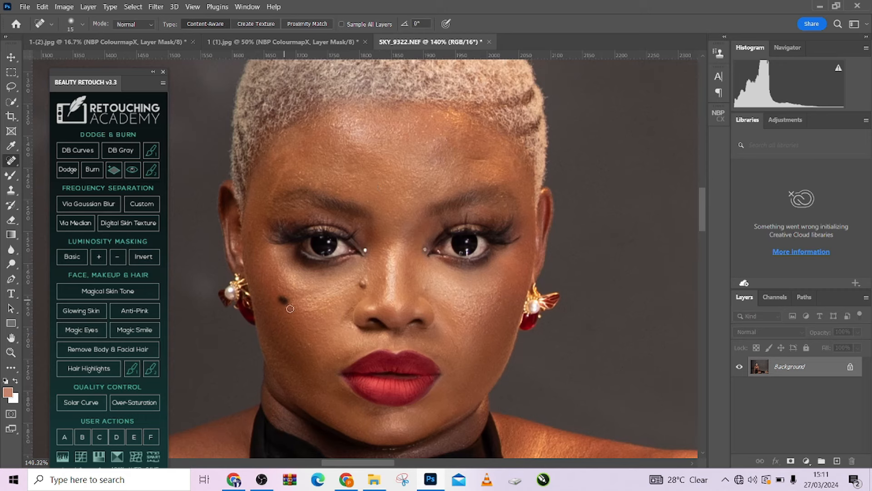
pyautogui.click(306, 344)
pyautogui.scroll(-2, 346, 311)
pyautogui.moveTo(504, 380)
pyautogui.mouseDown()
pyautogui.moveTo(440, 246)
pyautogui.moveTo(485, 435)
pyautogui.mouseUp()
pyautogui.scroll(2, 342, 188)
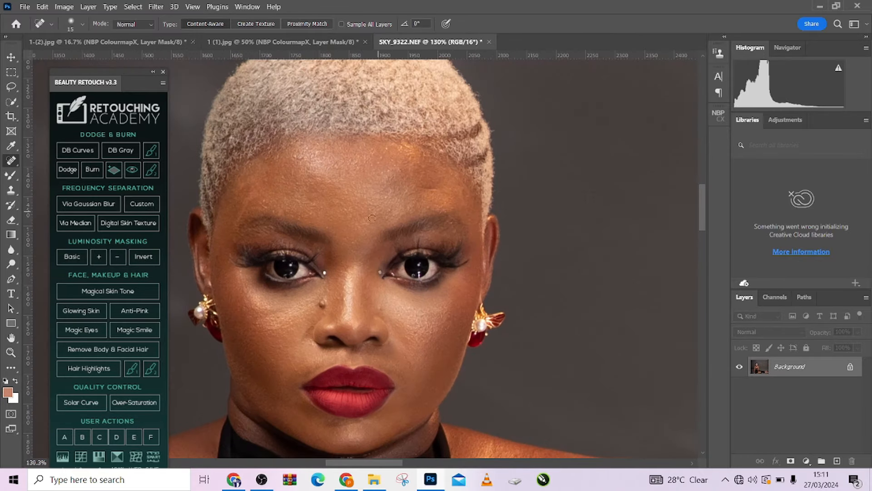
pyautogui.click(366, 221)
# Add a Black & White adjustment layer with Reds at -26 and Yellows at 70 to expose skin flaws.
pyautogui.click(806, 461)
pyautogui.click(809, 374)
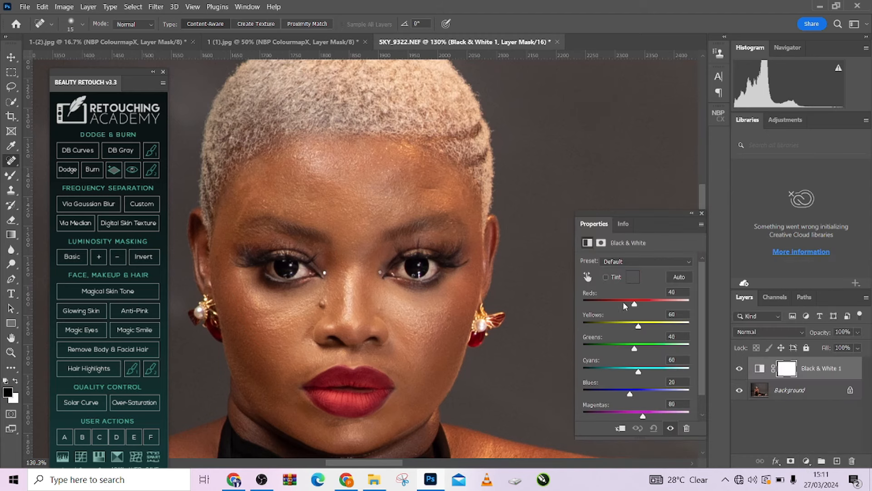
pyautogui.moveTo(625, 306); pyautogui.dragTo(626, 305)
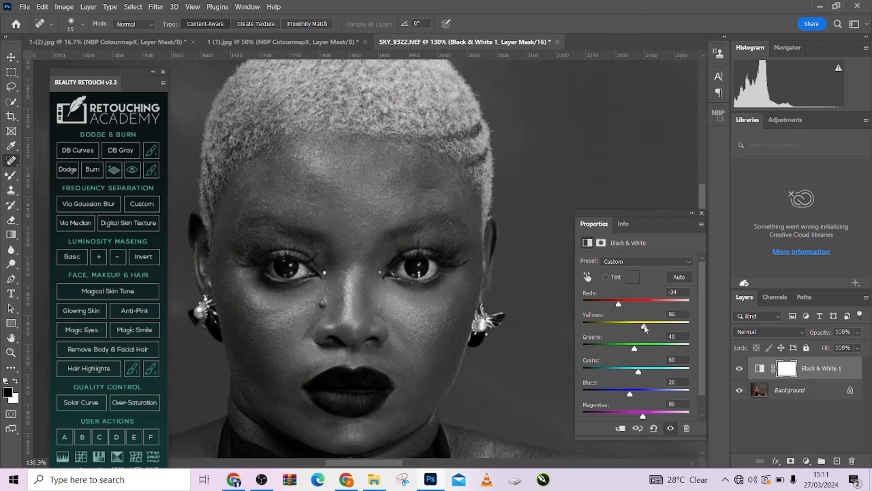
pyautogui.moveTo(640, 330); pyautogui.dragTo(641, 327)
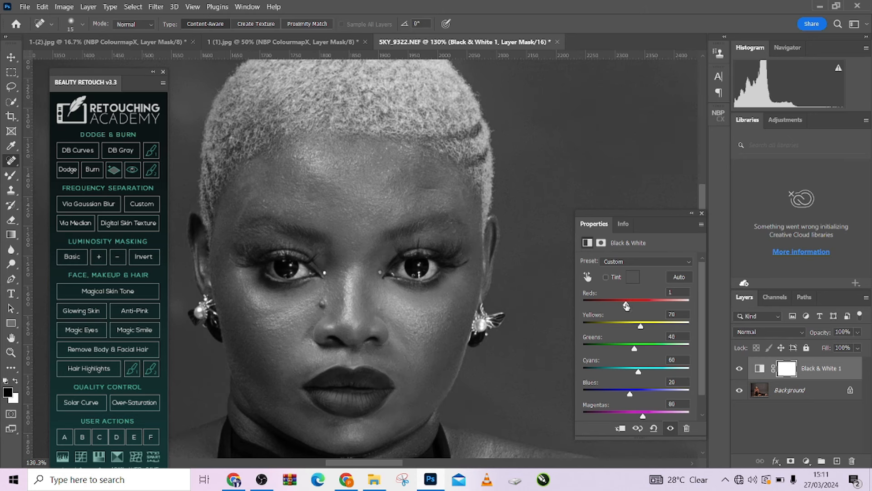
pyautogui.moveTo(621, 309); pyautogui.dragTo(622, 309)
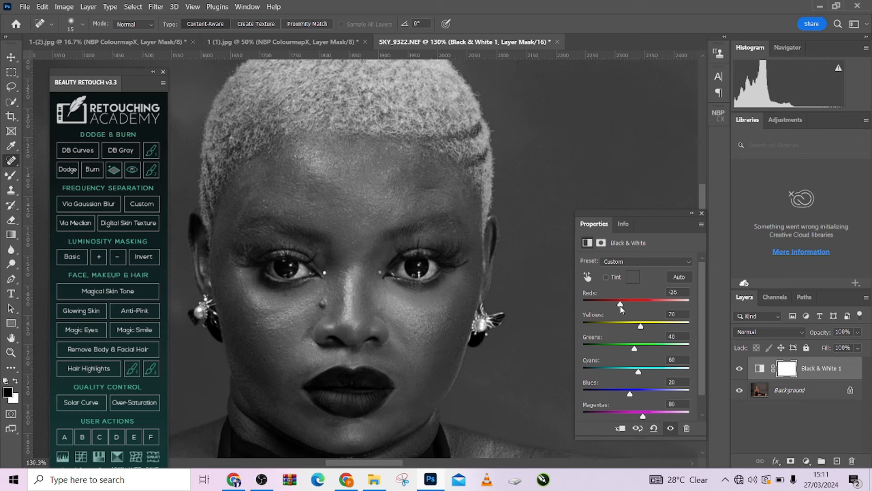
# Duplicate the Background layer and heal the marks above the left-hand eyebrow on the copy with an 8 px Spot Healing Brush.
pyautogui.moveTo(804, 392); pyautogui.dragTo(837, 460)
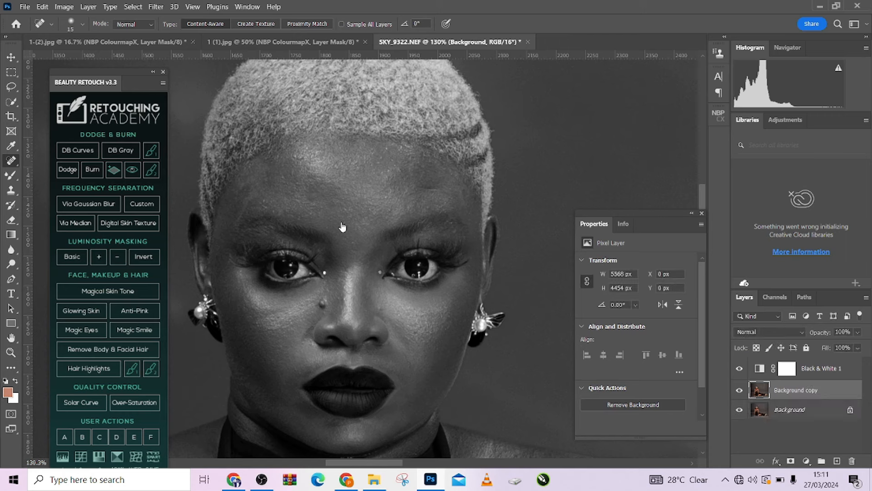
pyautogui.scroll(5, 342, 226)
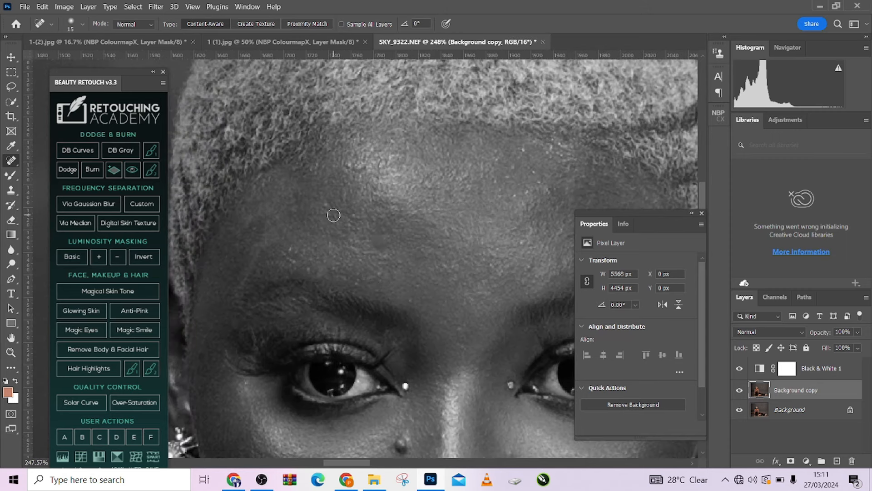
pyautogui.press('[')
pyautogui.press('[')
pyautogui.press('[')
pyautogui.moveTo(280, 254); pyautogui.dragTo(295, 263)
pyautogui.click(287, 248)
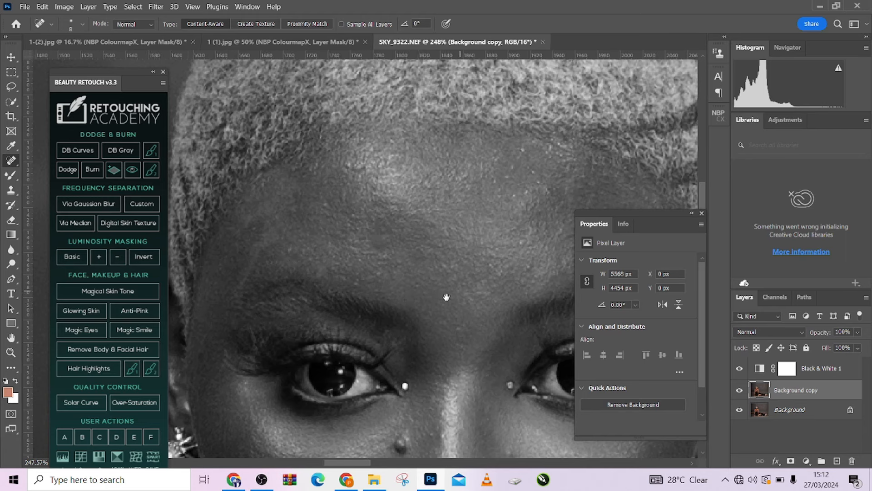
# Heal the specks and fine lines across the right half of the forehead, from the inner eyebrow up to the hairline.
pyautogui.moveTo(446, 298); pyautogui.dragTo(284, 341)
pyautogui.click(365, 310)
pyautogui.click(362, 324)
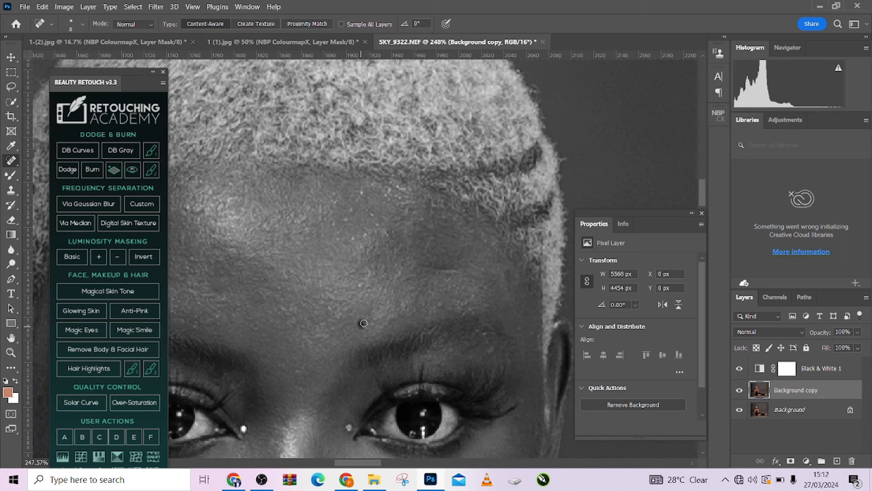
pyautogui.click(361, 327)
pyautogui.click(374, 322)
pyautogui.click(364, 233)
pyautogui.moveTo(371, 212); pyautogui.dragTo(377, 225)
pyautogui.click(361, 192)
pyautogui.click(346, 218)
pyautogui.click(338, 234)
pyautogui.click(443, 301)
pyautogui.moveTo(426, 264)
pyautogui.mouseDown()
pyautogui.moveTo(461, 267)
pyautogui.moveTo(440, 268)
pyautogui.mouseUp()
# Heal the remaining spots on the left half of the forehead near the hairline highlight.
pyautogui.press('space')
pyautogui.moveTo(365, 312); pyautogui.dragTo(541, 345)
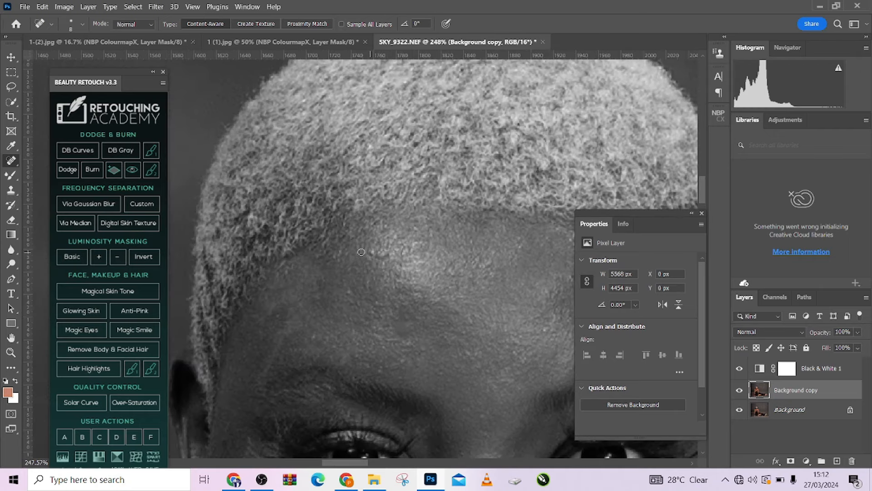
pyautogui.moveTo(373, 253); pyautogui.dragTo(391, 255)
pyautogui.press('space')
pyautogui.moveTo(341, 322); pyautogui.dragTo(357, 279)
pyautogui.click(334, 294)
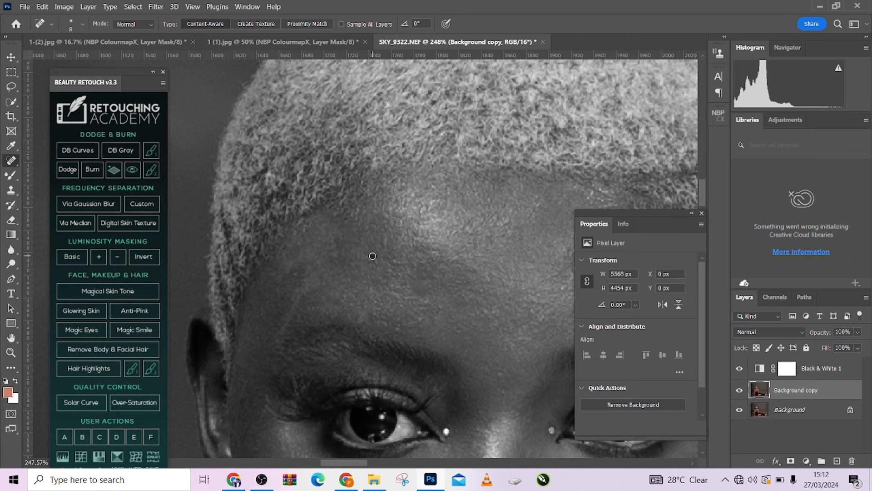
# Touch up the small marks on the nose and the right-hand cheek with the Spot Healing Brush.
pyautogui.press('space')
pyautogui.moveTo(448, 353); pyautogui.dragTo(439, 172)
pyautogui.moveTo(463, 369); pyautogui.dragTo(424, 307)
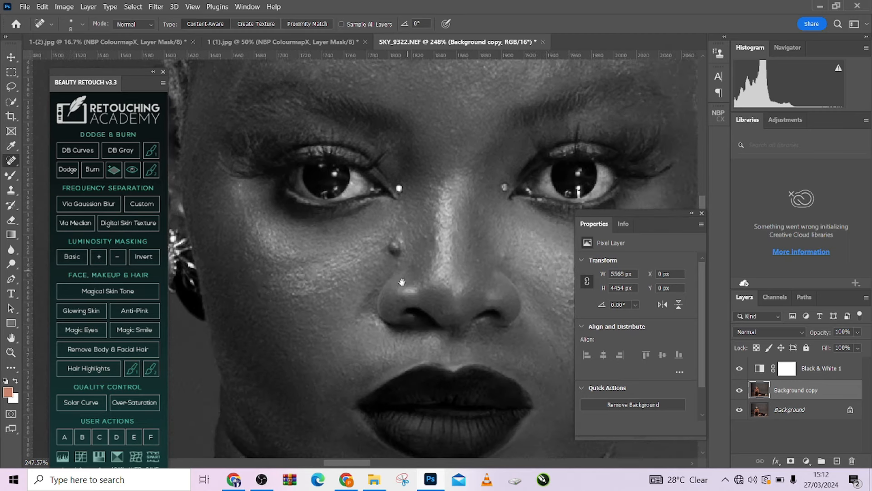
pyautogui.press('space')
pyautogui.moveTo(519, 244); pyautogui.dragTo(360, 273)
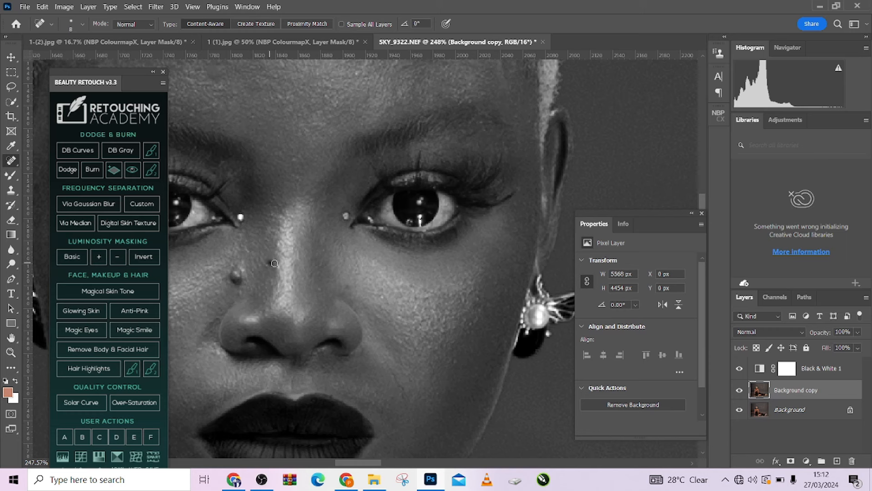
pyautogui.keyDown('alt'); pyautogui.click(277, 270); pyautogui.keyUp('alt')
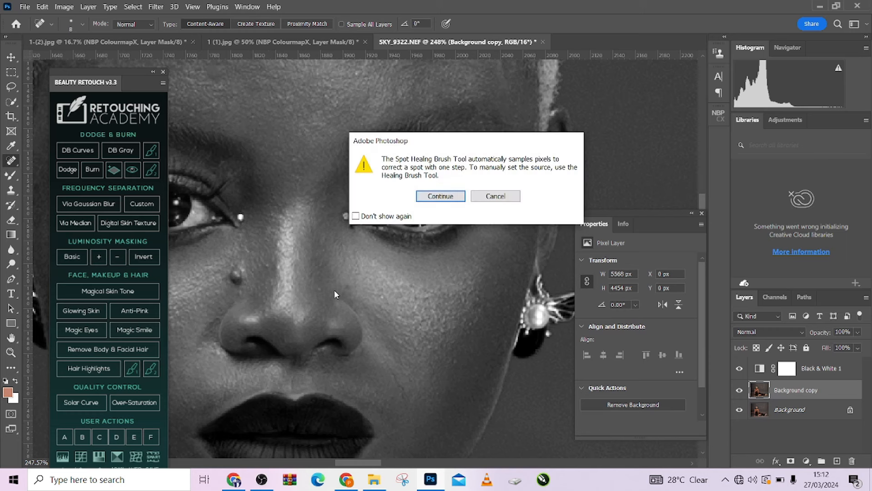
pyautogui.click(498, 193)
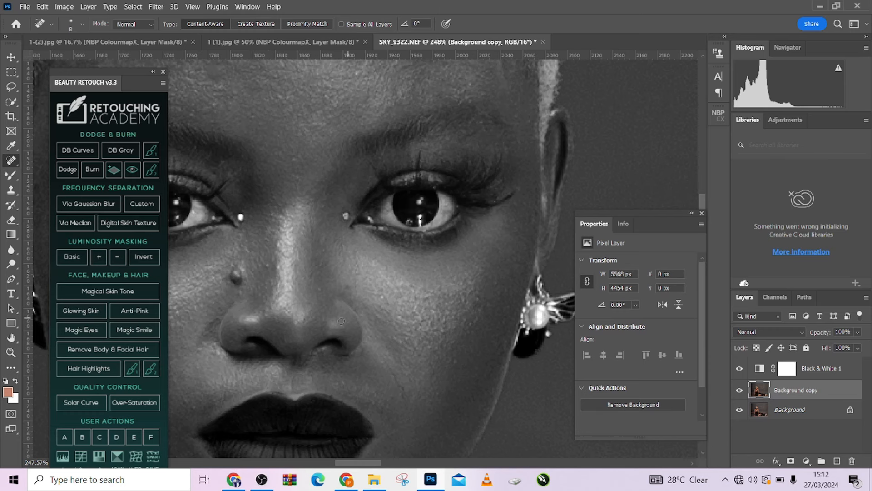
pyautogui.moveTo(343, 337); pyautogui.dragTo(403, 216)
pyautogui.moveTo(379, 295); pyautogui.dragTo(434, 364)
pyautogui.moveTo(391, 118); pyautogui.dragTo(390, 232)
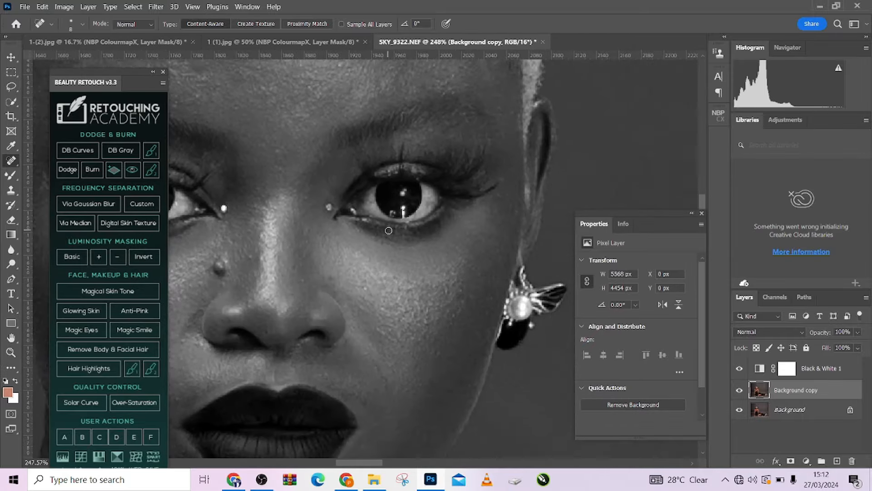
# Patch the thin skin mark below the right-hand collarbone with the Patch tool, then deselect.
pyautogui.scroll(-3, 392, 243)
pyautogui.scroll(-3, 391, 243)
pyautogui.moveTo(500, 227); pyautogui.dragTo(376, 183)
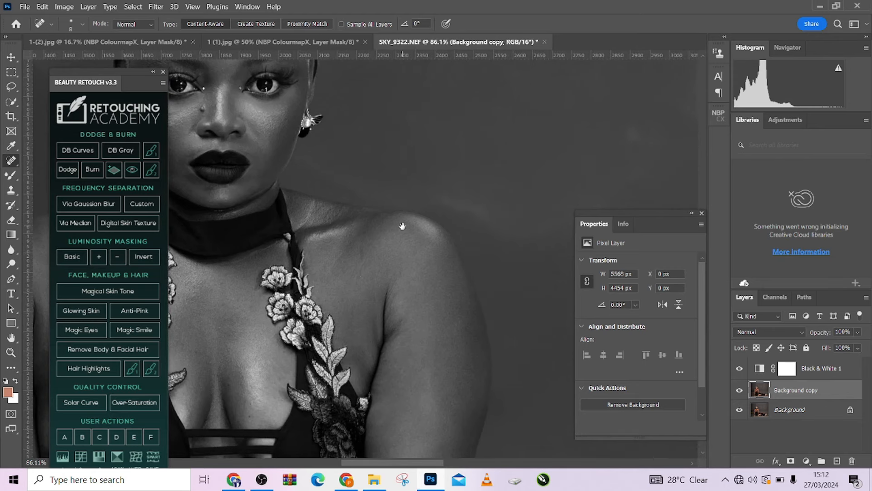
pyautogui.moveTo(402, 286); pyautogui.dragTo(401, 201)
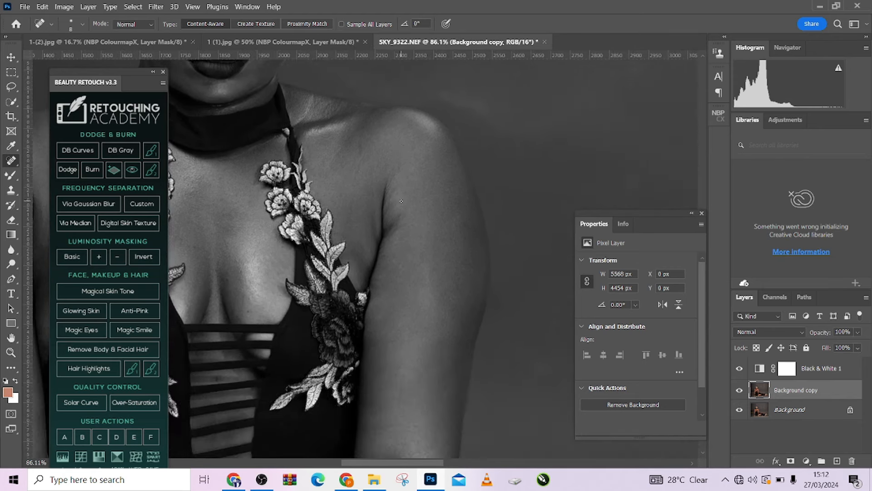
pyautogui.scroll(3, 392, 177)
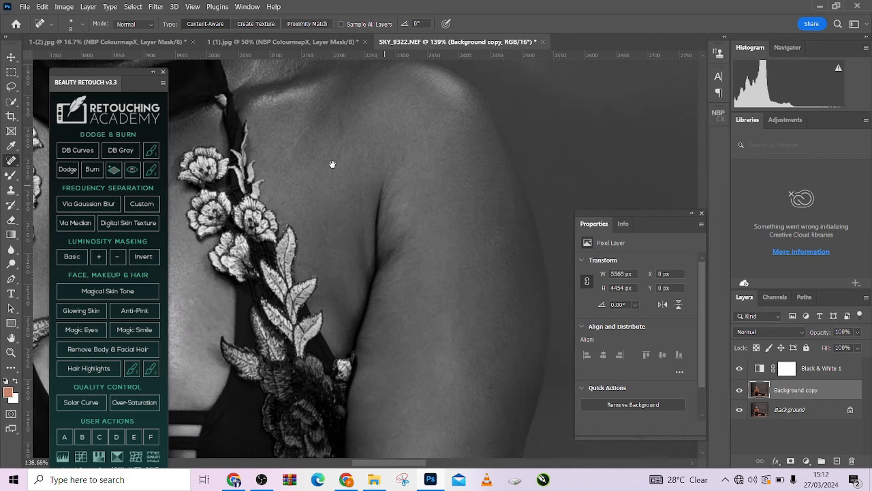
pyautogui.moveTo(332, 164)
pyautogui.mouseDown()
pyautogui.moveTo(370, 239)
pyautogui.moveTo(342, 169)
pyautogui.mouseUp()
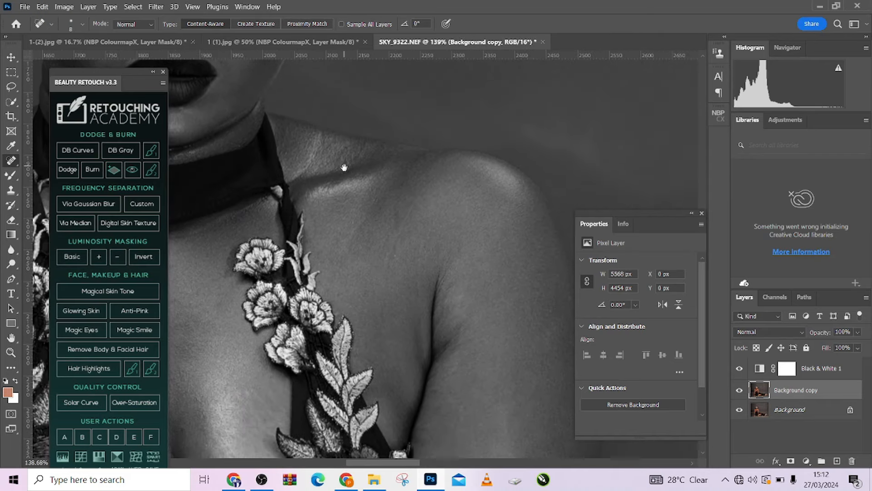
pyautogui.rightClick(12, 162)
pyautogui.click(68, 182)
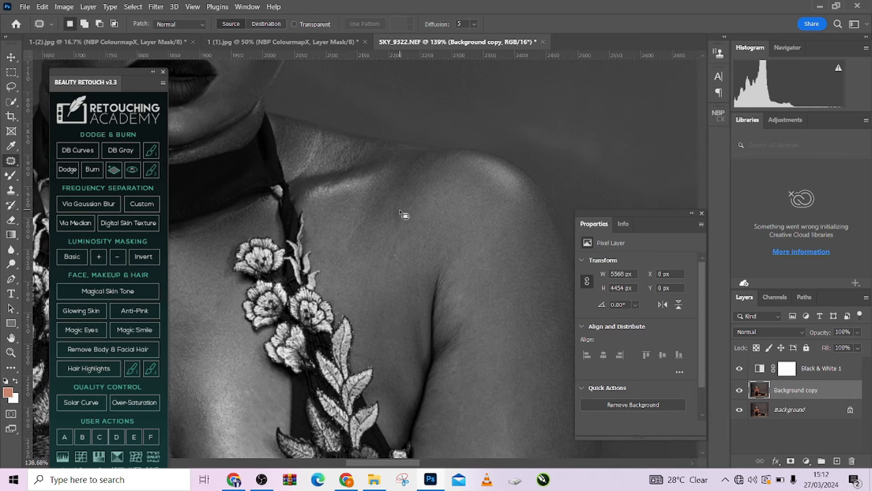
pyautogui.moveTo(394, 222)
pyautogui.mouseDown()
pyautogui.moveTo(398, 212)
pyautogui.moveTo(389, 239)
pyautogui.mouseUp()
pyautogui.hotkey('ctrl', 'd')
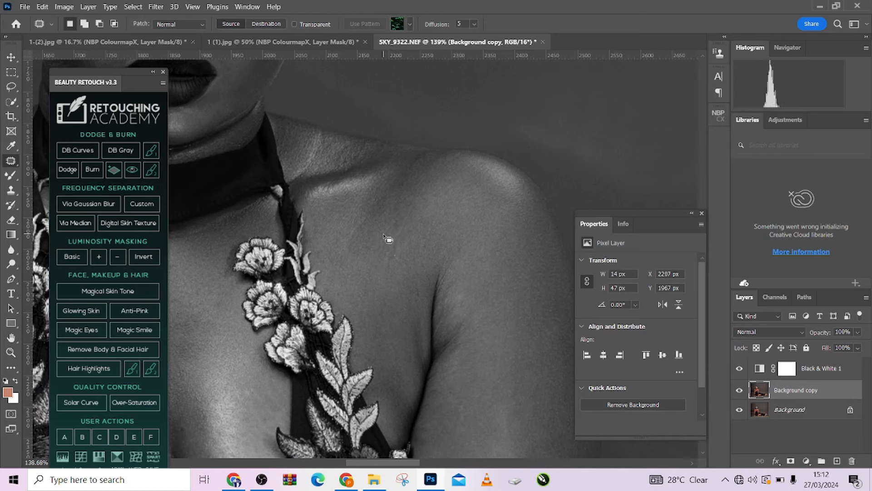
# Examine the right-hand arm, the dress and the neck area for remaining skin marks.
pyautogui.moveTo(478, 302); pyautogui.dragTo(362, 161)
pyautogui.scroll(-10, 384, 299)
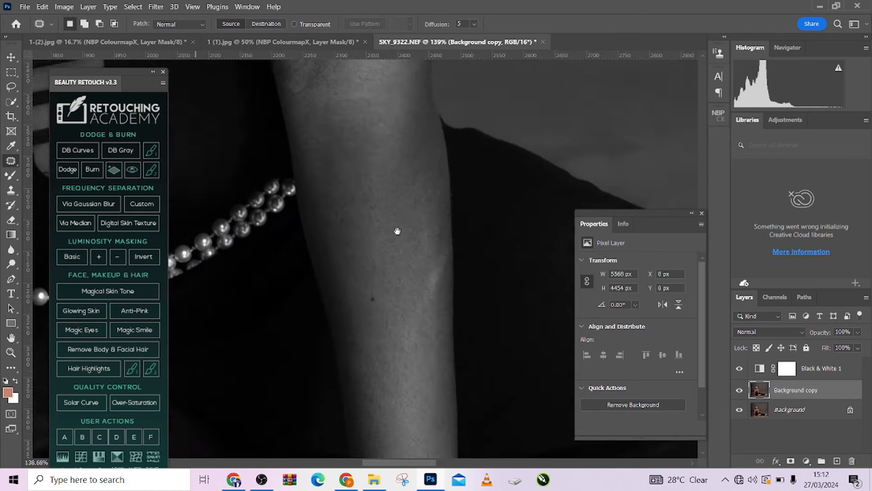
pyautogui.moveTo(417, 145); pyautogui.dragTo(429, 54)
pyautogui.moveTo(380, 187); pyautogui.dragTo(648, 234)
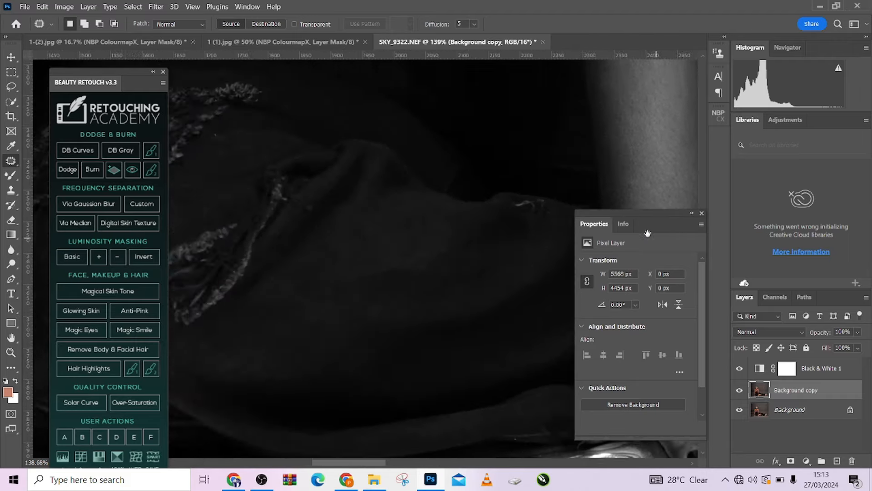
pyautogui.moveTo(218, 159); pyautogui.dragTo(449, 80)
pyautogui.moveTo(474, 201); pyautogui.dragTo(395, 458)
pyautogui.moveTo(401, 397); pyautogui.dragTo(555, 87)
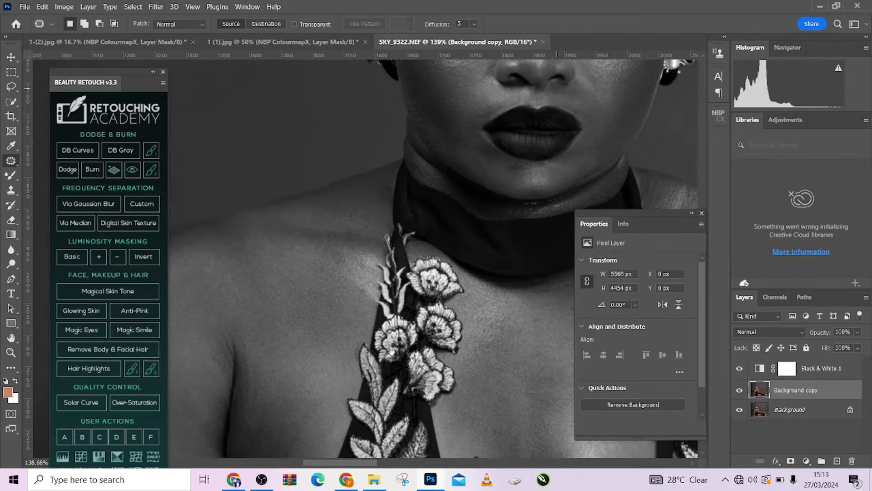
# Patch the uneven skin areas on the left-hand upper arm with cleaner nearby skin, deselecting after each patch.
pyautogui.moveTo(399, 340); pyautogui.dragTo(493, 149)
pyautogui.moveTo(277, 303)
pyautogui.mouseDown()
pyautogui.moveTo(298, 314)
pyautogui.moveTo(278, 317)
pyautogui.moveTo(258, 287)
pyautogui.moveTo(319, 314)
pyautogui.moveTo(295, 285)
pyautogui.mouseUp()
pyautogui.hotkey('ctrl', 'd')
pyautogui.moveTo(309, 298)
pyautogui.mouseDown()
pyautogui.moveTo(284, 264)
pyautogui.moveTo(266, 265)
pyautogui.mouseUp()
pyautogui.hotkey('ctrl', 'd')
pyautogui.moveTo(293, 282)
pyautogui.mouseDown()
pyautogui.moveTo(266, 265)
pyautogui.moveTo(296, 281)
pyautogui.moveTo(297, 271)
pyautogui.moveTo(320, 304)
pyautogui.moveTo(284, 271)
pyautogui.mouseUp()
pyautogui.hotkey('ctrl', 'd')
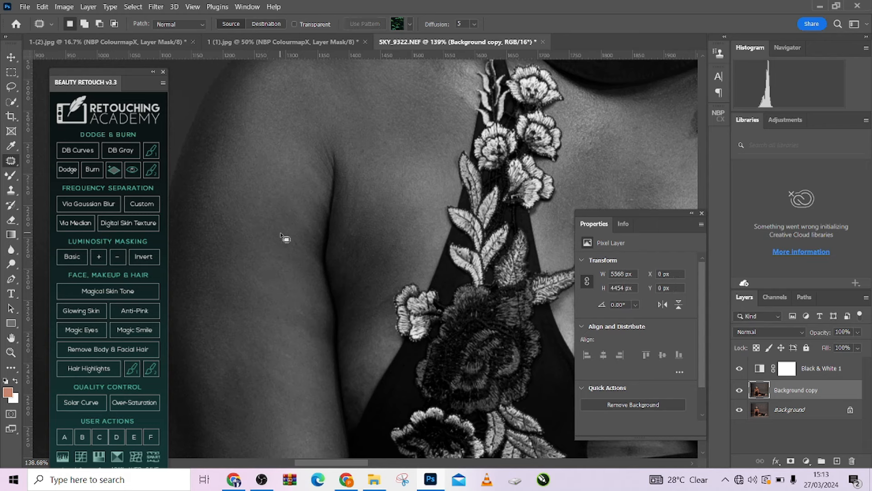
pyautogui.moveTo(280, 232)
pyautogui.mouseDown()
pyautogui.moveTo(308, 246)
pyautogui.moveTo(303, 195)
pyautogui.moveTo(253, 172)
pyautogui.moveTo(264, 221)
pyautogui.mouseUp()
pyautogui.hotkey('ctrl', 'd')
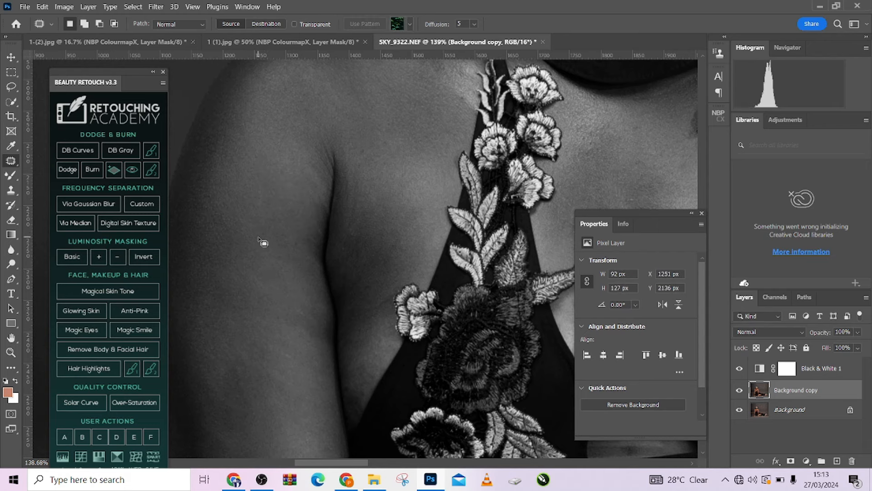
# Patch the uneven skin area lower on the left-hand arm with the skin above it and deselect.
pyautogui.moveTo(259, 365)
pyautogui.mouseDown()
pyautogui.moveTo(308, 224)
pyautogui.moveTo(360, 219)
pyautogui.moveTo(294, 186)
pyautogui.moveTo(318, 199)
pyautogui.mouseUp()
pyautogui.moveTo(314, 200); pyautogui.dragTo(307, 177)
pyautogui.hotkey('ctrl', 'd')
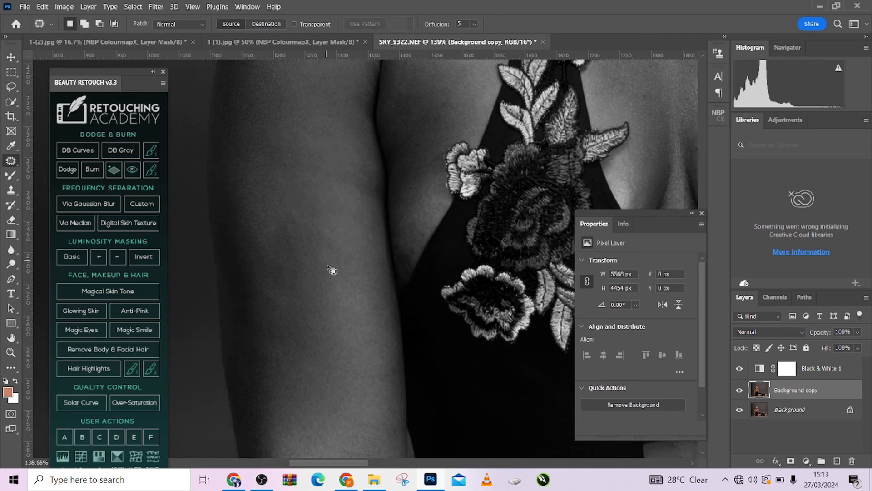
pyautogui.scroll(-5, 331, 266)
pyautogui.rightClick(327, 265)
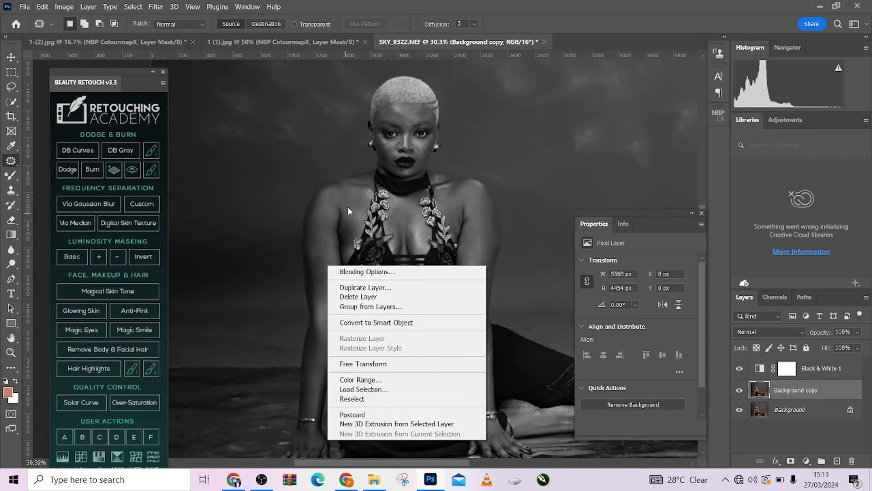
# Patch the small skin mark on the shoulder just right of the choker with clean skin above it, then deselect.
pyautogui.click(484, 216)
pyautogui.scroll(6, 447, 165)
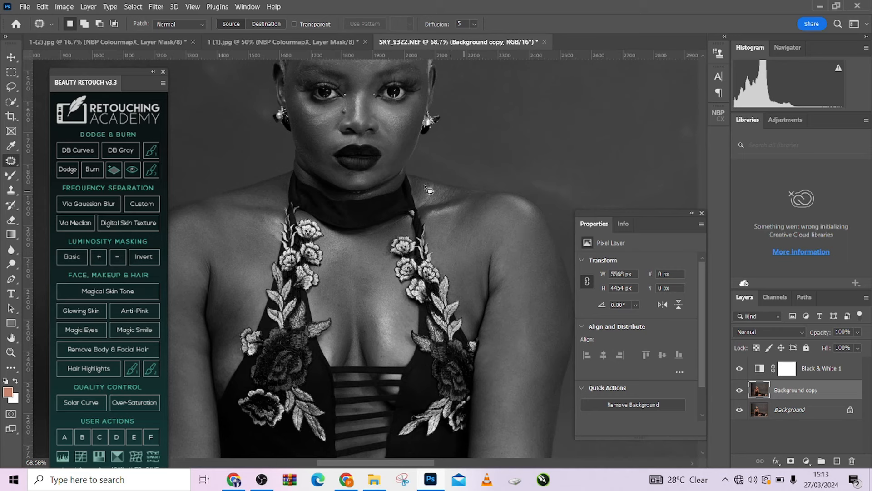
pyautogui.scroll(3, 436, 200)
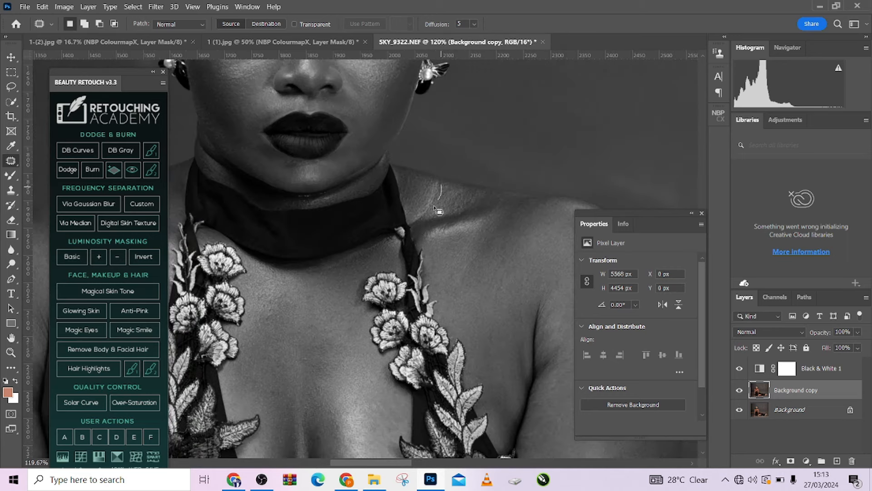
pyautogui.moveTo(438, 212)
pyautogui.mouseDown()
pyautogui.moveTo(422, 214)
pyautogui.moveTo(431, 184)
pyautogui.moveTo(424, 191)
pyautogui.moveTo(443, 183)
pyautogui.moveTo(434, 183)
pyautogui.mouseUp()
pyautogui.click(448, 204)
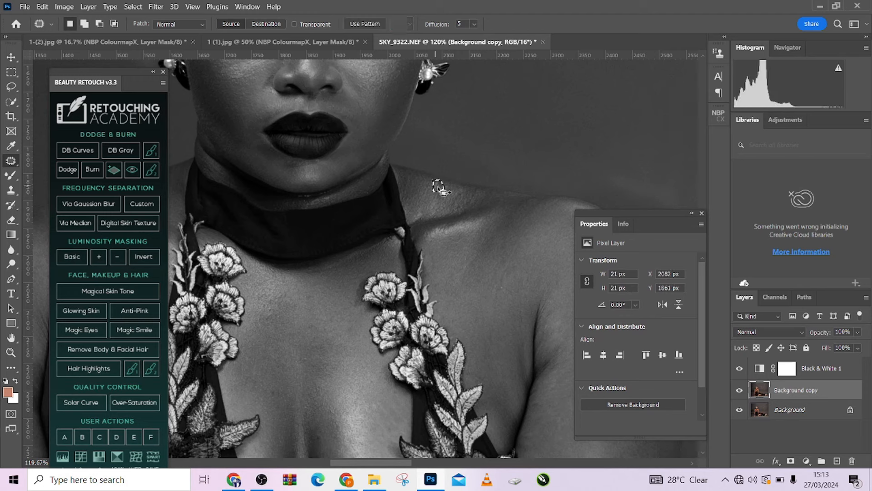
pyautogui.hotkey('ctrl', 'd')
# Delete the Black & White 1 adjustment layer together with its mask.
pyautogui.click(855, 373)
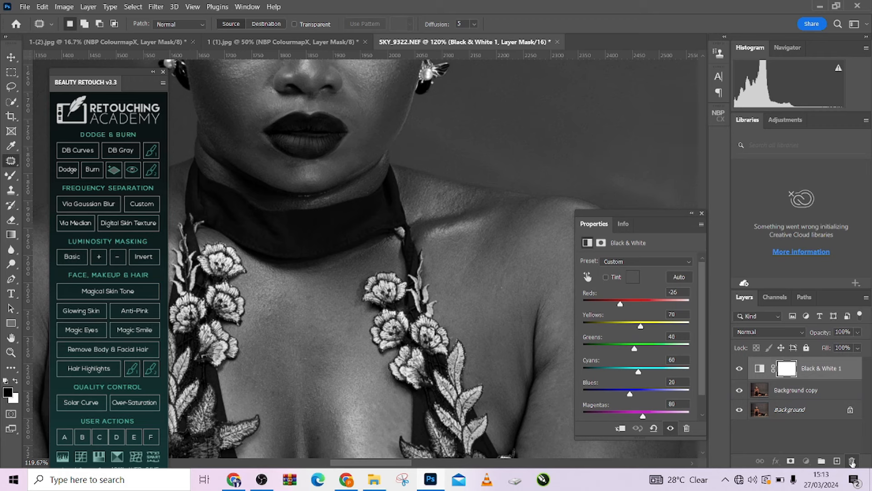
pyautogui.click(852, 461)
pyautogui.click(405, 188)
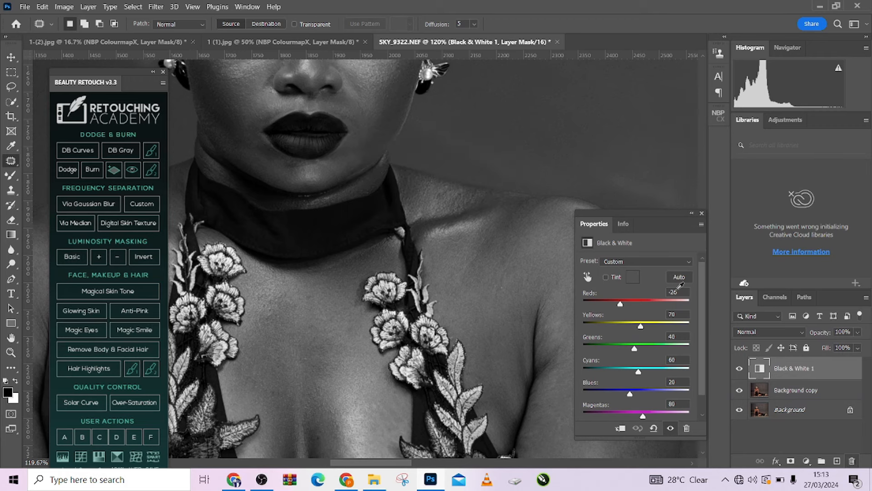
pyautogui.moveTo(834, 381); pyautogui.dragTo(852, 461)
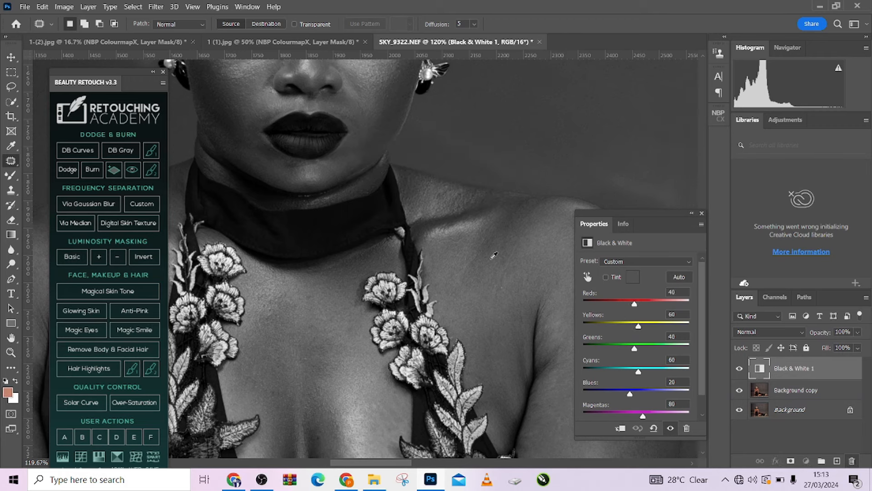
# Compare the portrait before and after retouching by toggling the visibility of the Background copy layer.
pyautogui.scroll(-5, 517, 266)
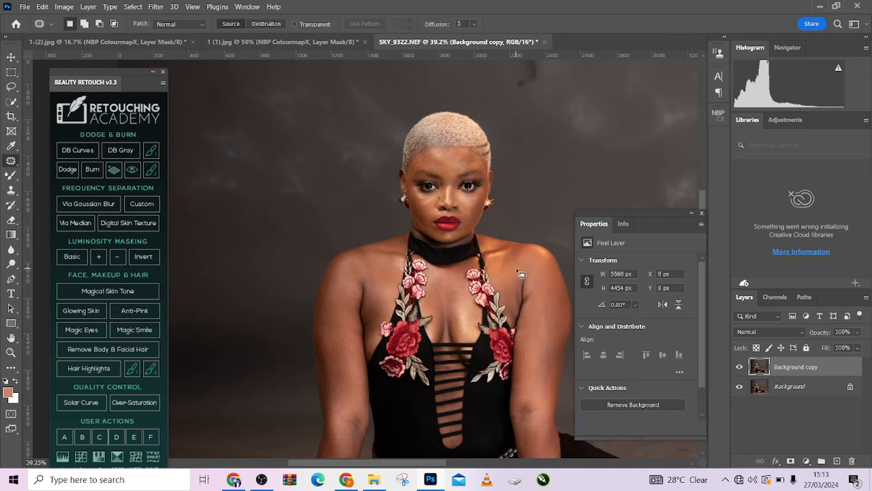
pyautogui.scroll(3, 465, 200)
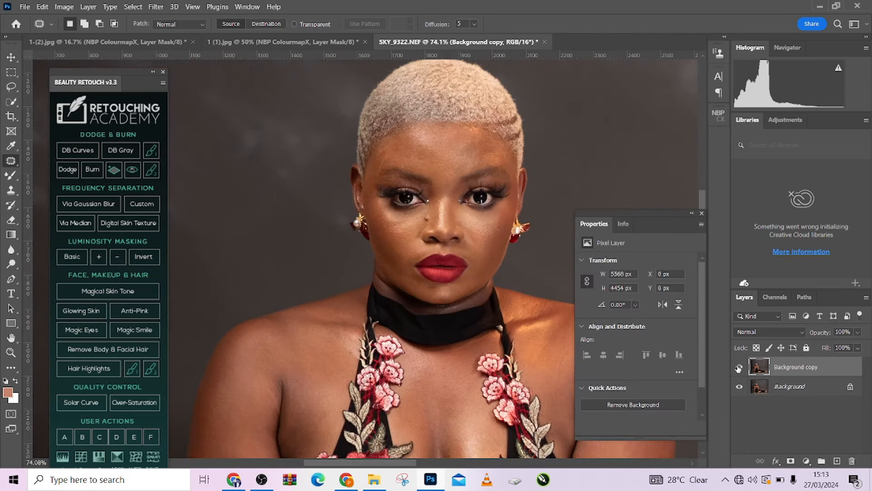
pyautogui.click(739, 368)
pyautogui.click(740, 368)
pyautogui.click(740, 368)
pyautogui.click(739, 368)
pyautogui.click(739, 368)
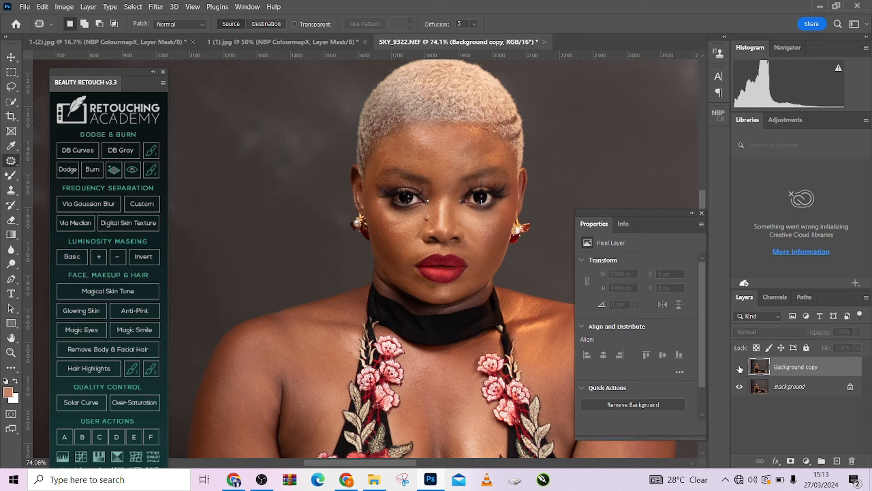
pyautogui.click(739, 368)
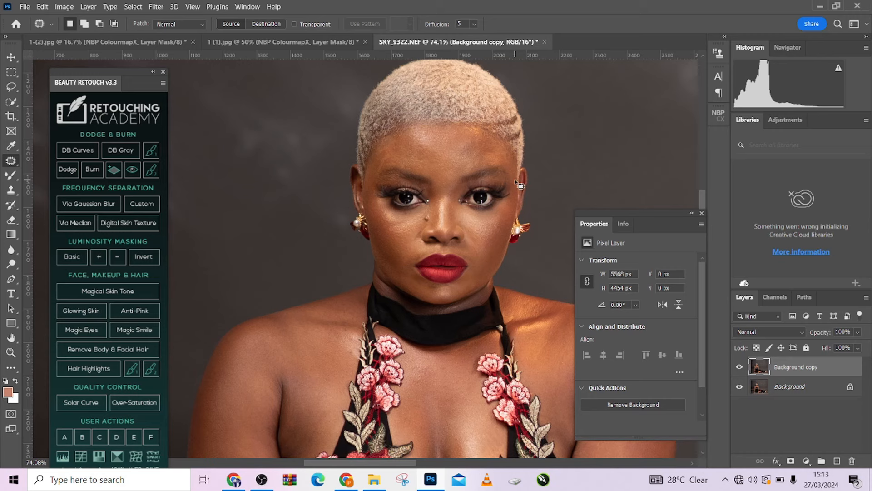
pyautogui.scroll(3, 456, 207)
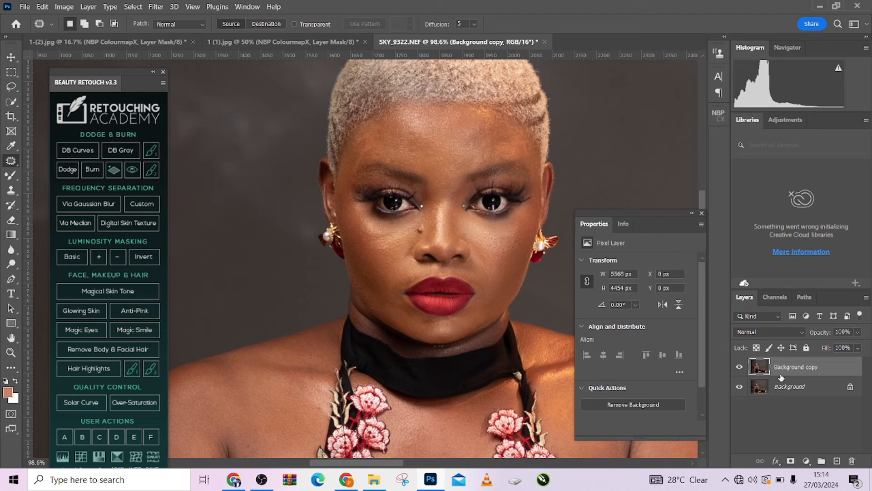
# Convert the Background copy layer to a Smart Object and open it in the Liquify filter.
pyautogui.rightClick(825, 393)
pyautogui.click(785, 384)
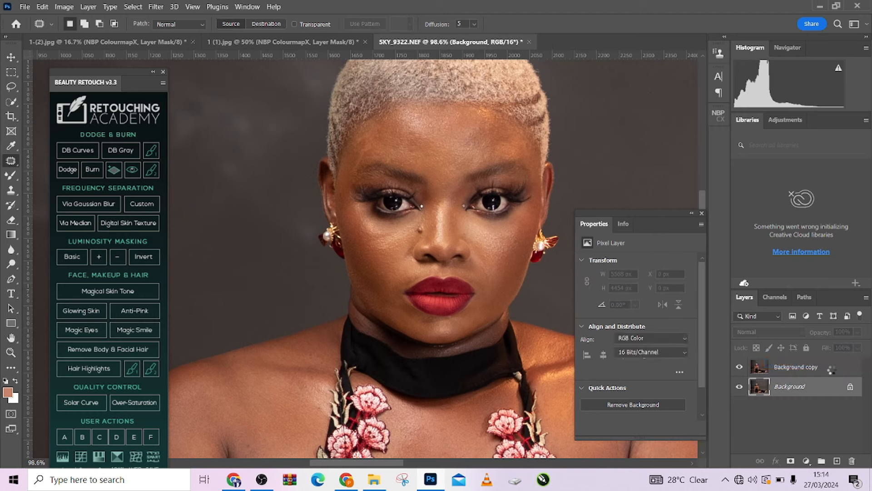
pyautogui.moveTo(833, 369); pyautogui.dragTo(836, 460)
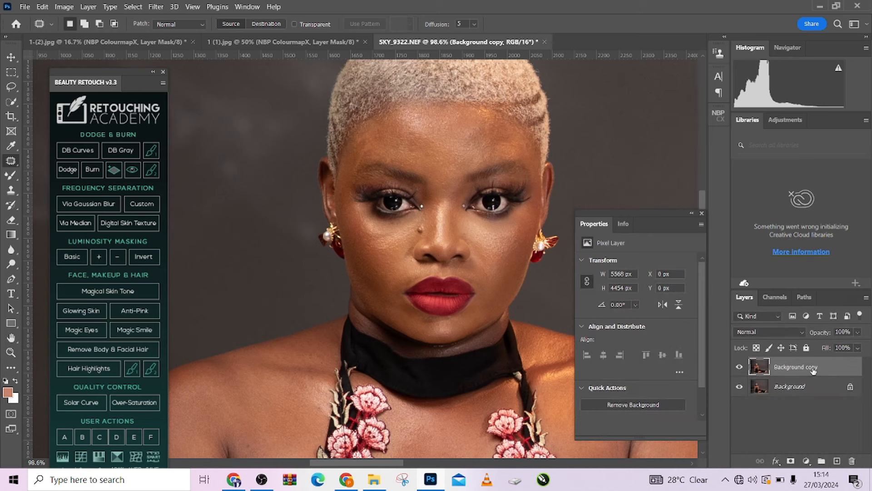
pyautogui.rightClick(826, 365)
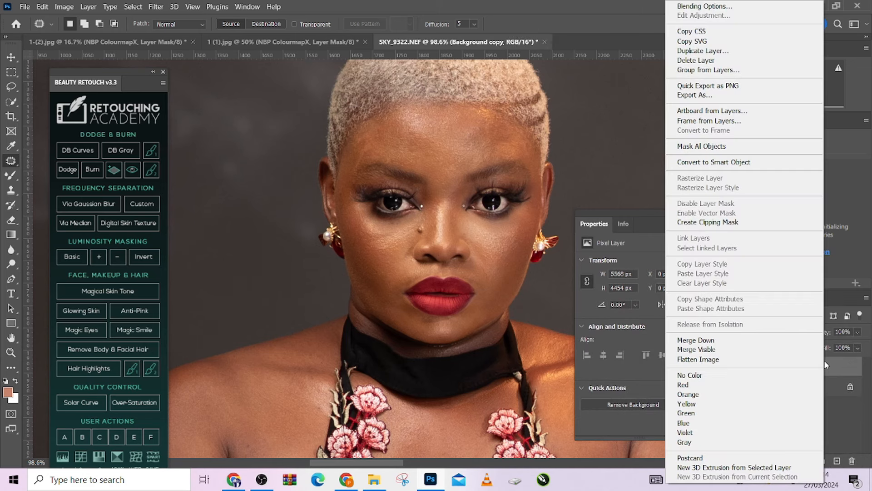
pyautogui.click(722, 163)
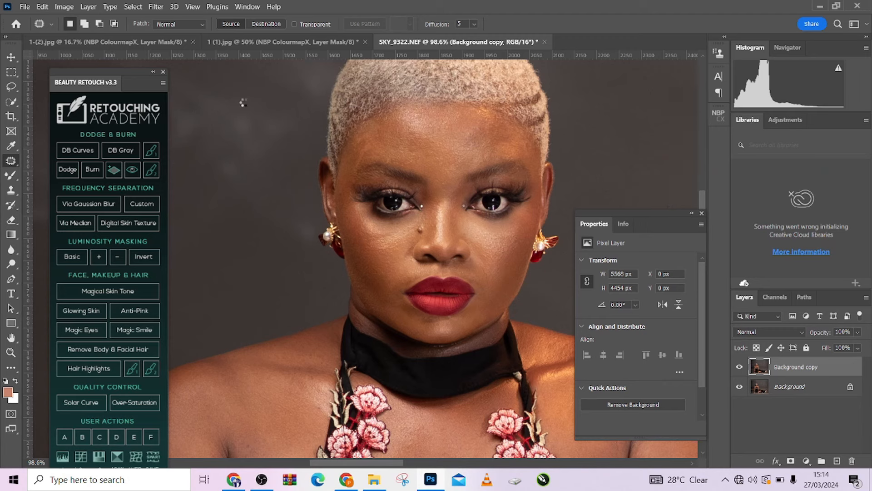
pyautogui.click(152, 8)
pyautogui.click(171, 102)
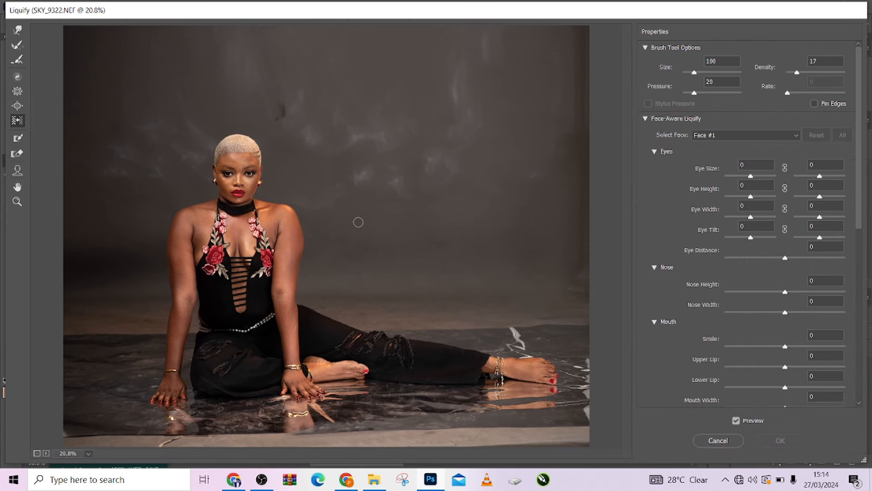
# Reshape the hairline above the forehead with the Push Left tool, using a smaller brush at density 12.
pyautogui.scroll(5, 231, 169)
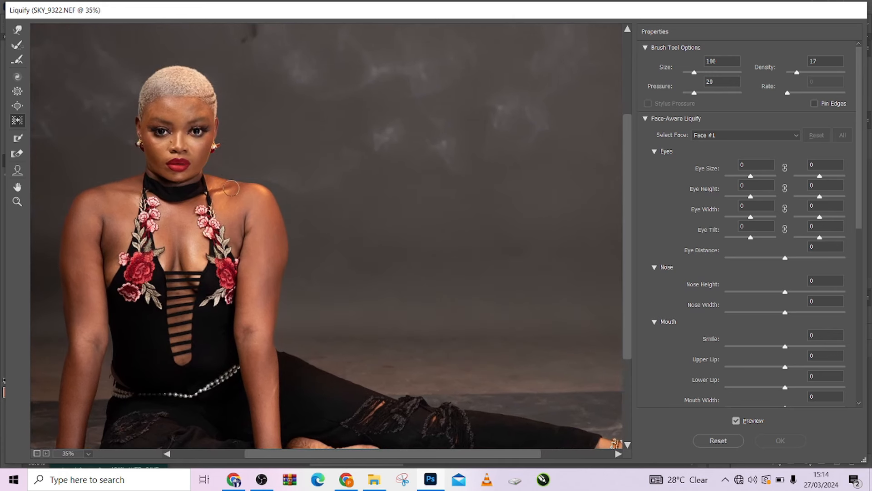
pyautogui.scroll(1, 231, 188)
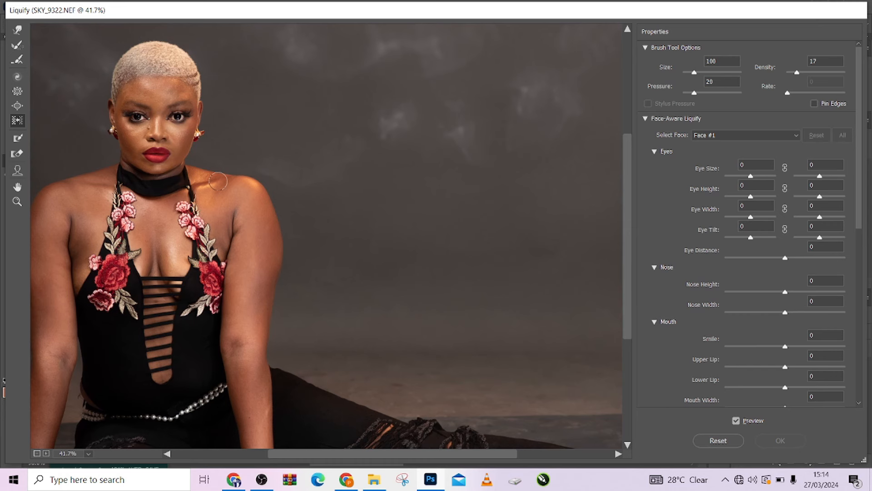
pyautogui.scroll(1, 218, 182)
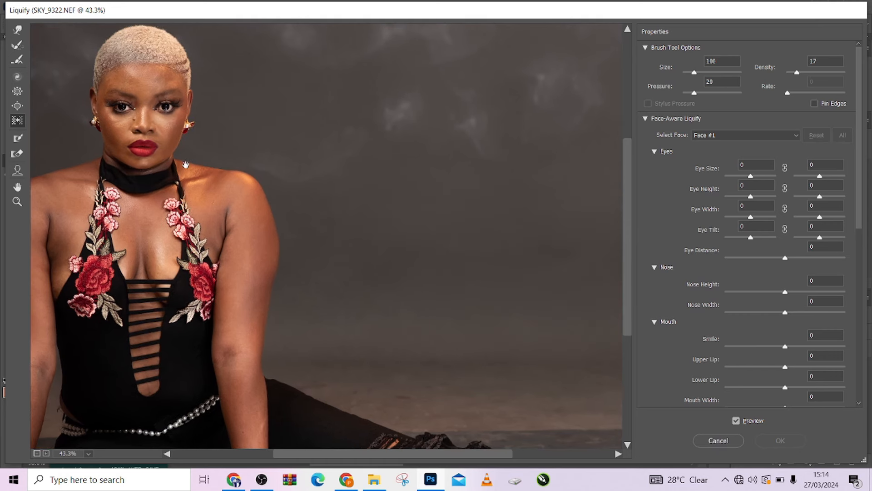
pyautogui.scroll(-3, 182, 165)
pyautogui.scroll(4, 254, 223)
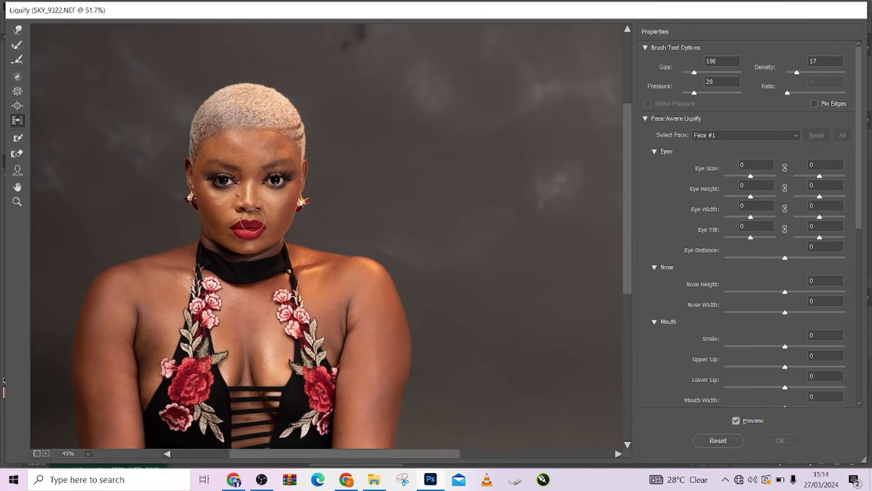
pyautogui.scroll(5, 254, 222)
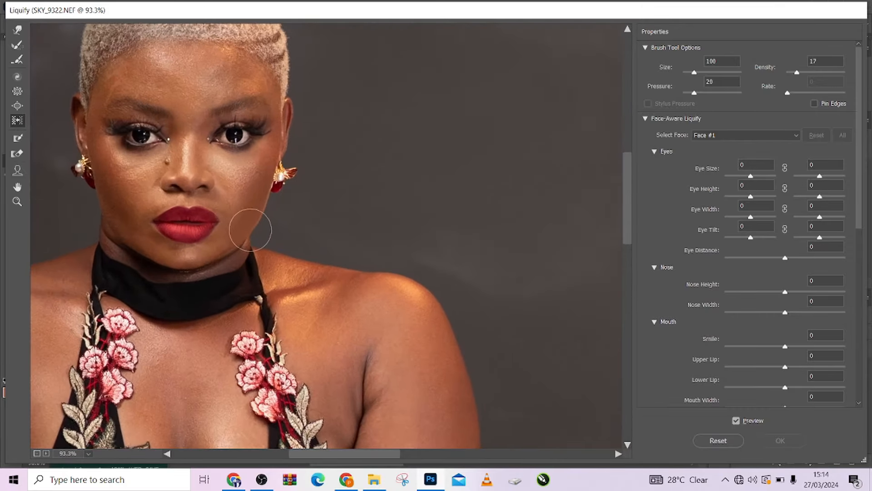
pyautogui.moveTo(201, 214); pyautogui.dragTo(292, 302)
pyautogui.scroll(2, 257, 249)
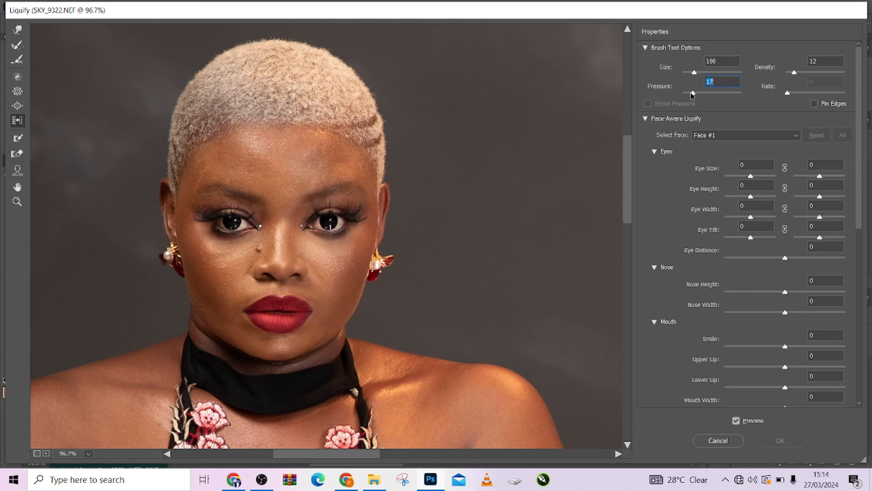
pyautogui.press('[')
pyautogui.press('[')
pyautogui.press('[')
pyautogui.moveTo(215, 144); pyautogui.dragTo(306, 130)
# Refine the middle of the hairline with the Push Left tool at brush size 45, density 8 and pressure 8.
pyautogui.press('[')
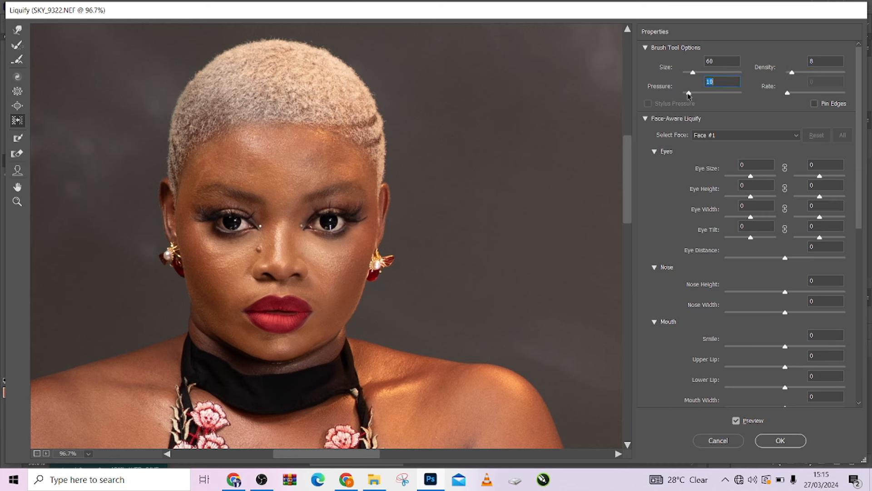
pyautogui.moveTo(688, 93); pyautogui.dragTo(687, 94)
pyautogui.press('[')
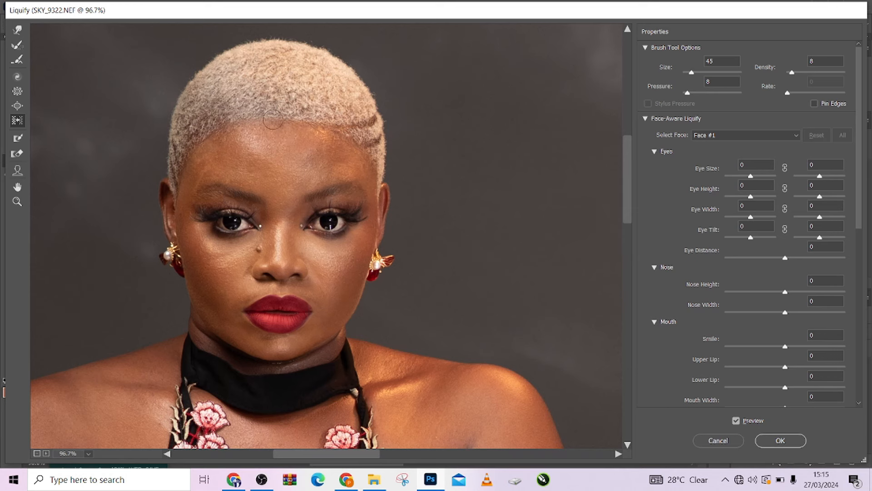
pyautogui.moveTo(284, 121); pyautogui.dragTo(239, 125)
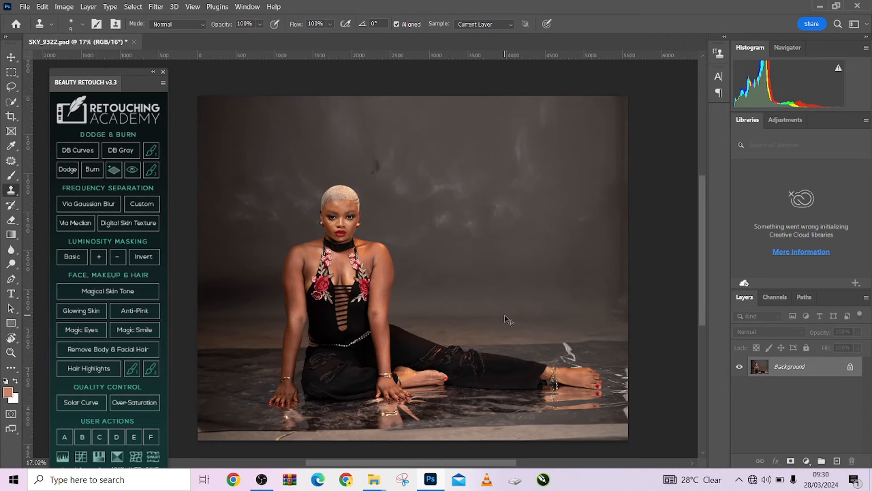
# Duplicate the Background layer of SKY_9322.psd and convert the copy to a Smart Object.
pyautogui.hotkey('ctrl', 'j')
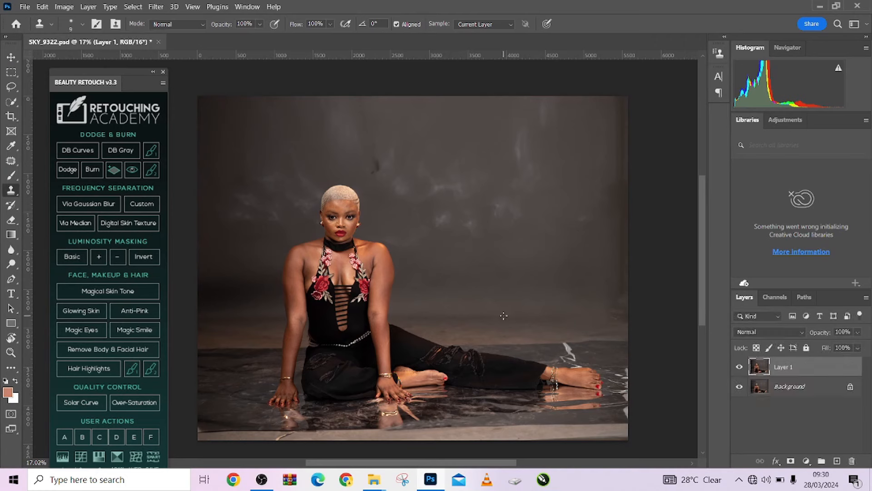
pyautogui.rightClick(813, 370)
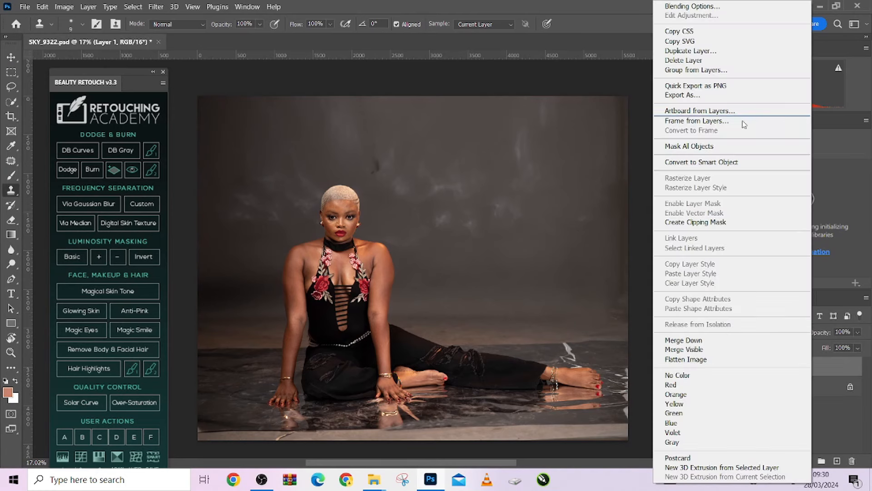
pyautogui.click(722, 162)
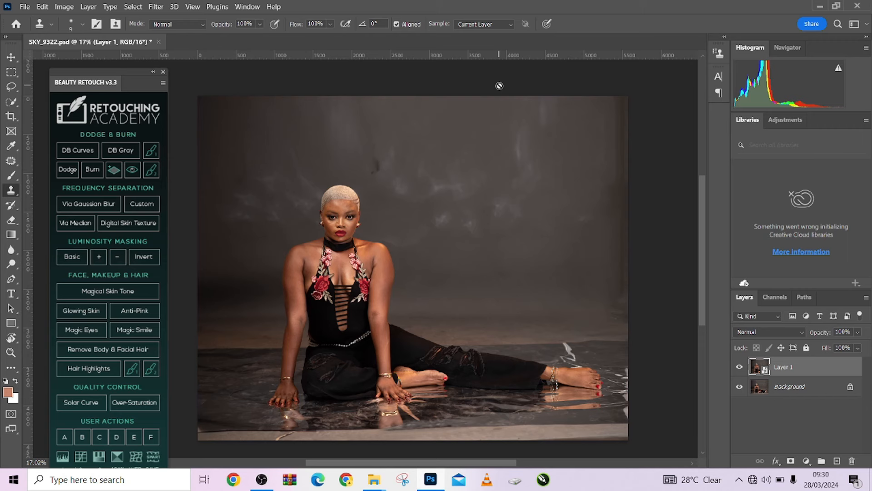
# Open Layer 1 in the Liquify filter to work on the face and hairline.
pyautogui.click(156, 7)
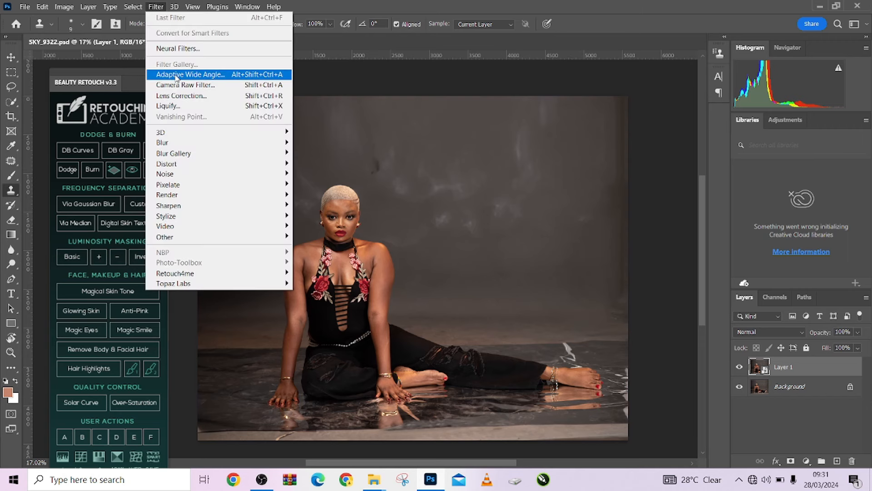
pyautogui.click(188, 106)
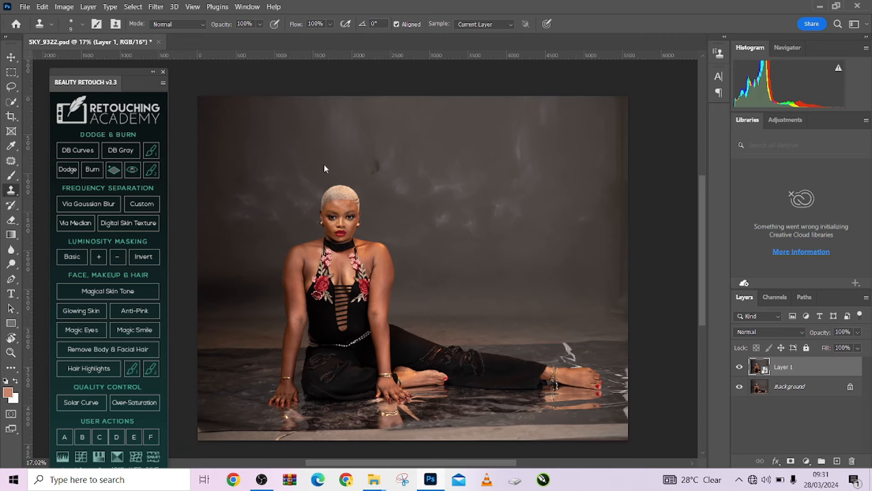
pyautogui.press('s')
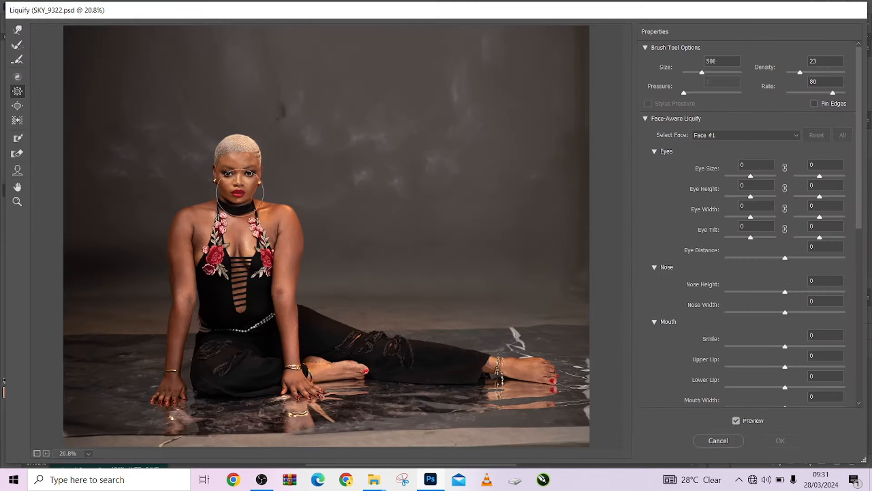
pyautogui.scroll(3, 204, 150)
pyautogui.scroll(4, 250, 182)
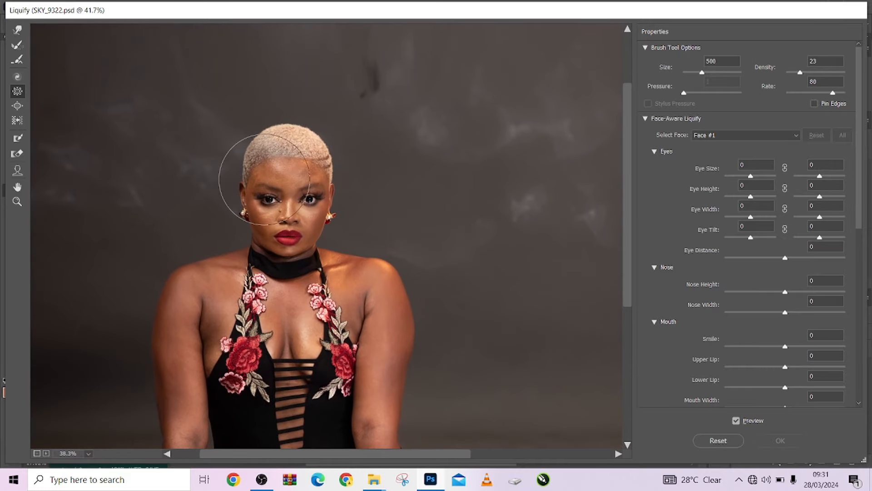
pyautogui.scroll(2, 313, 204)
pyautogui.scroll(4, 375, 267)
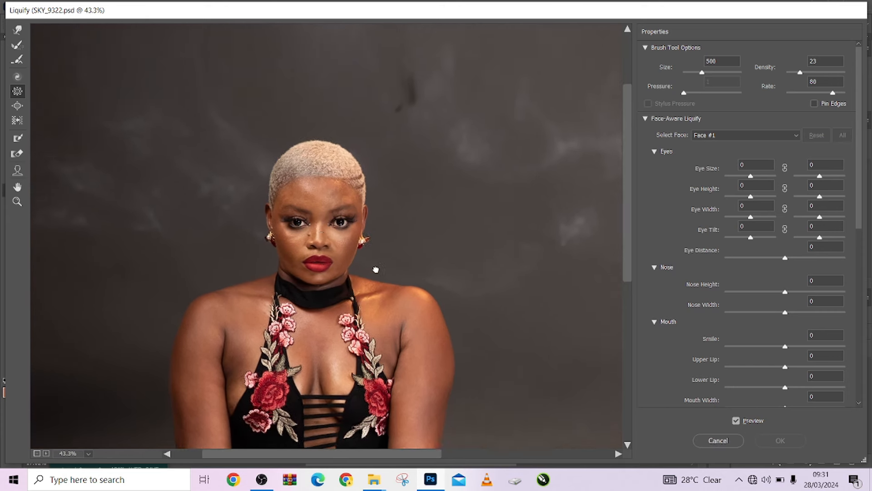
pyautogui.scroll(3, 347, 244)
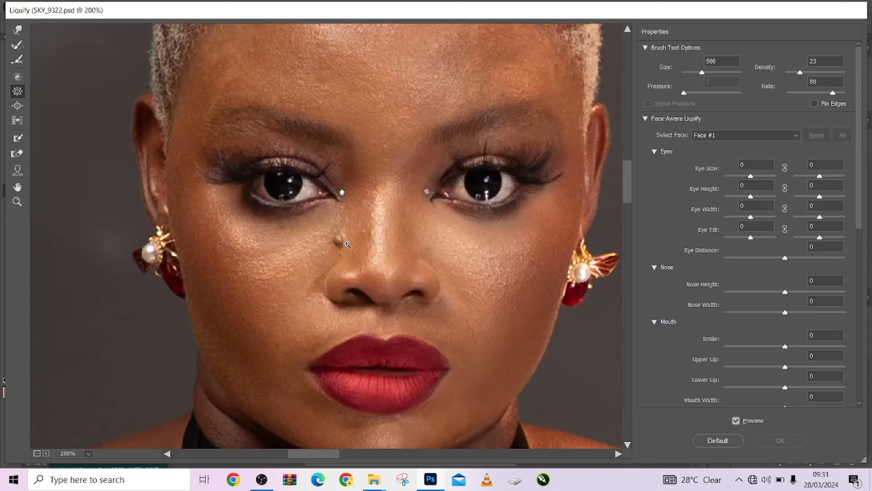
pyautogui.scroll(-2, 347, 244)
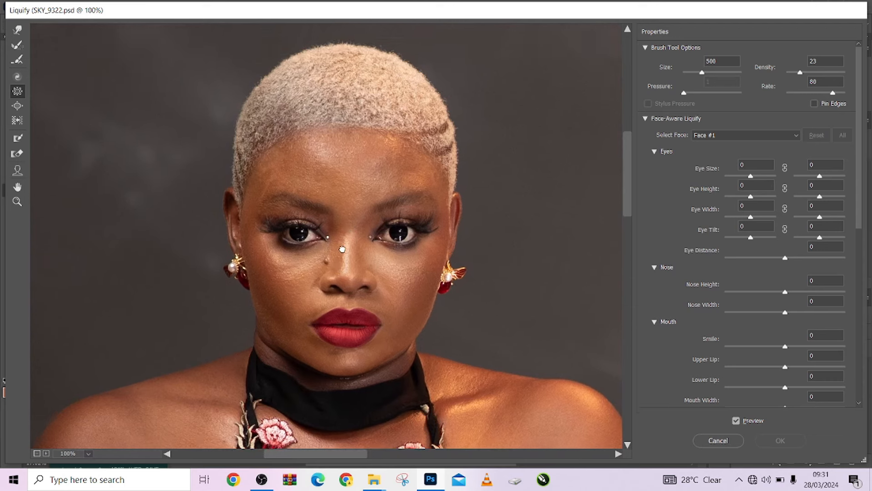
pyautogui.press('[')
pyautogui.press('[')
pyautogui.press('[')
pyautogui.press('[')
pyautogui.press('[')
pyautogui.press('[')
pyautogui.press('[')
pyautogui.press('[')
pyautogui.press('[')
pyautogui.press('[')
pyautogui.press('[')
pyautogui.press('[')
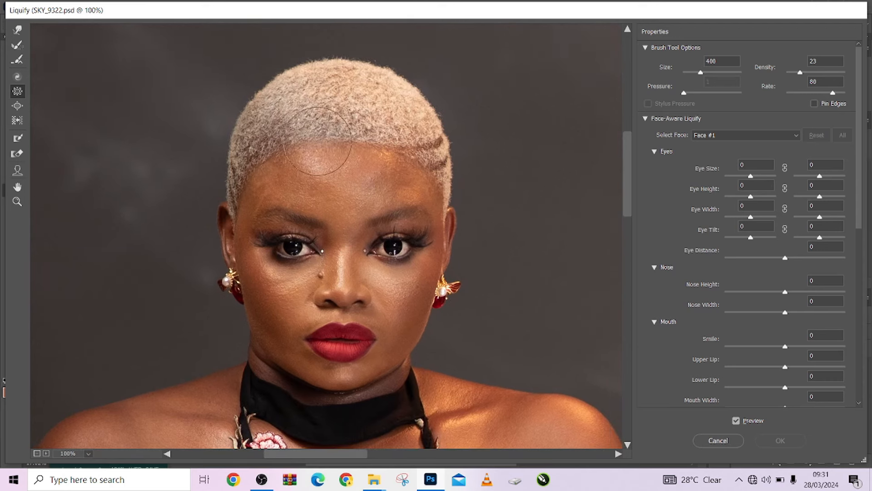
pyautogui.press('[')
pyautogui.press('[')
pyautogui.press('[')
# Refine the hairline above the forehead with Push Left at size 45, density 8 and pressure 8, and compare it with the original.
pyautogui.click(17, 121)
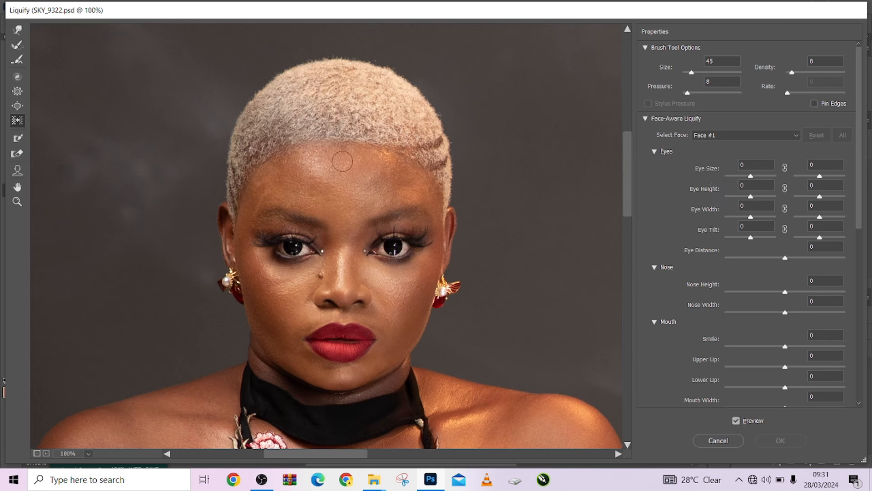
pyautogui.moveTo(322, 142)
pyautogui.mouseDown()
pyautogui.moveTo(387, 147)
pyautogui.moveTo(406, 162)
pyautogui.moveTo(387, 147)
pyautogui.mouseUp()
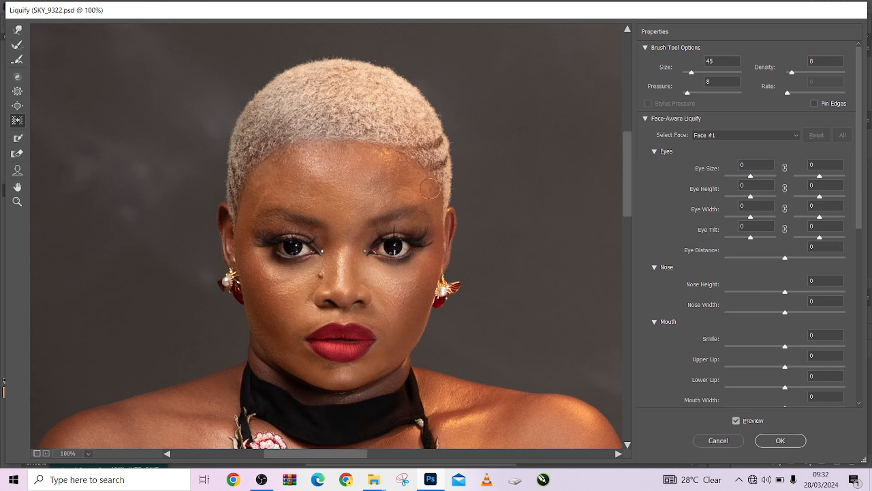
pyautogui.click(736, 421)
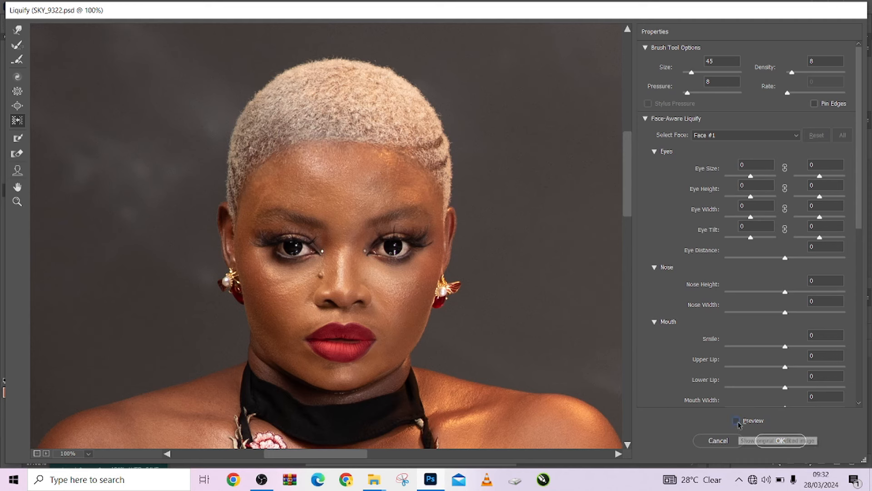
pyautogui.click(736, 421)
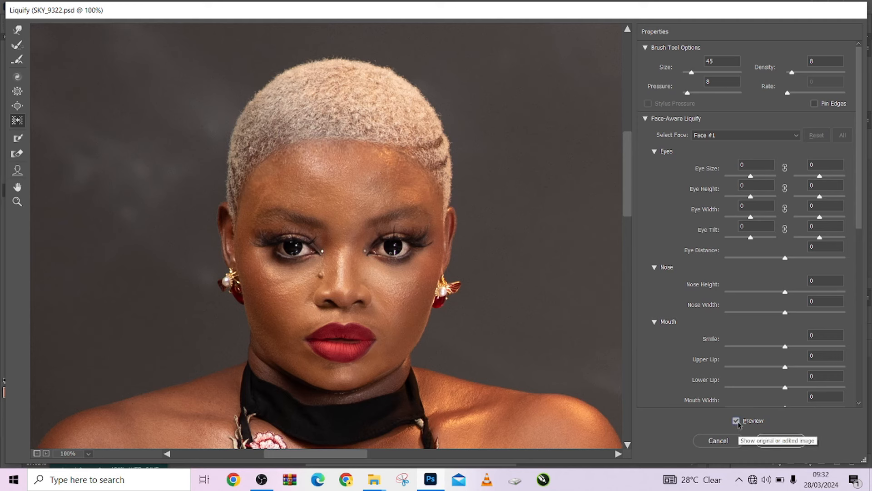
pyautogui.click(736, 422)
pyautogui.click(737, 422)
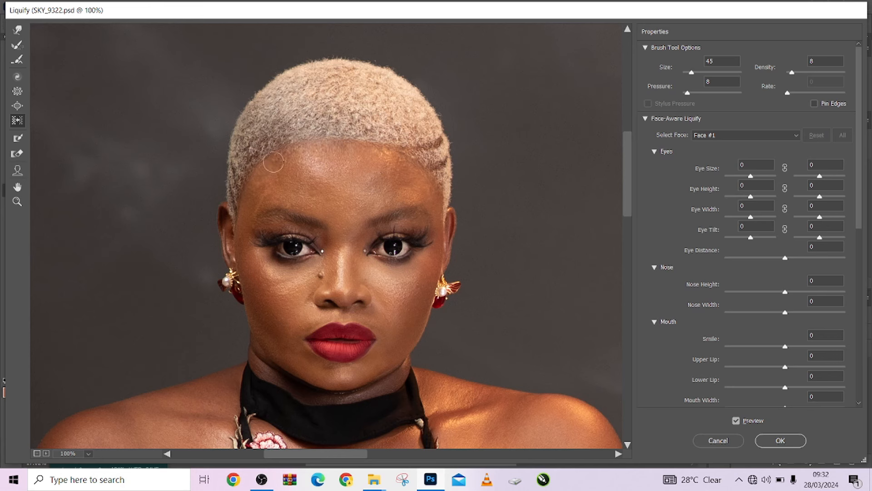
# Smooth the hairline near the model's right temple with the Push Left tool at brush size 45.
pyautogui.moveTo(273, 162); pyautogui.dragTo(268, 157)
pyautogui.hotkey('alt', 'space')
pyautogui.scroll(-3, 318, 300)
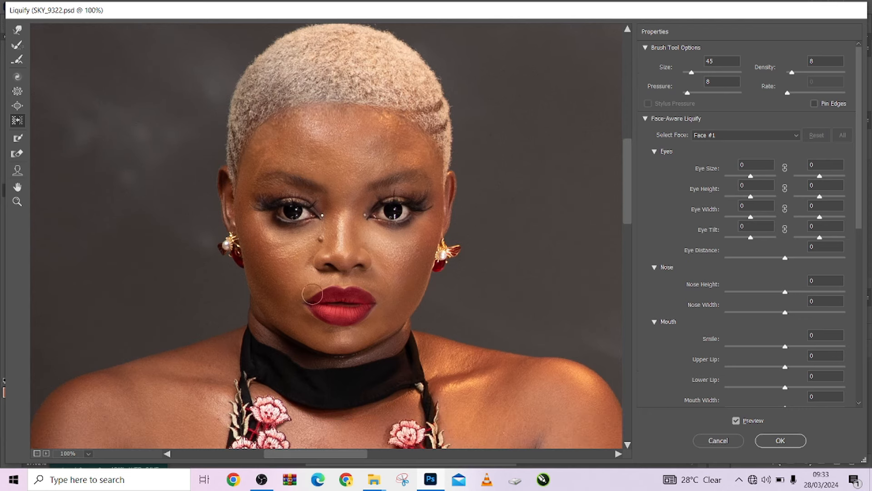
# Reshape the outer contour of the model's right upper arm with Push Left, enlarging the brush to size 175.
pyautogui.scroll(-1, 312, 293)
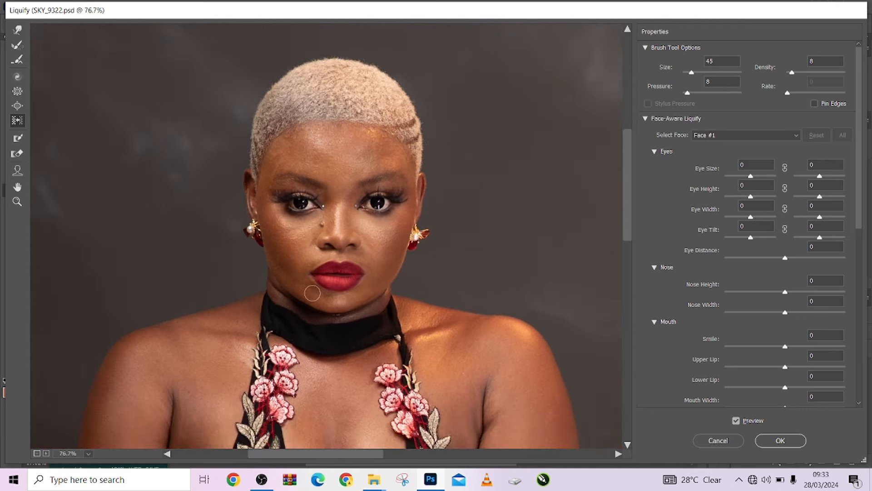
pyautogui.moveTo(327, 286); pyautogui.dragTo(331, 192)
pyautogui.scroll(-5, 339, 202)
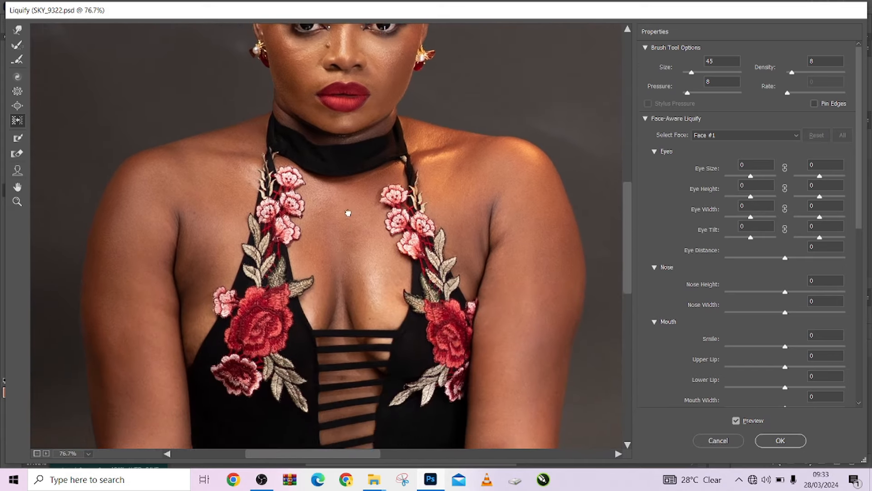
pyautogui.scroll(1, 347, 198)
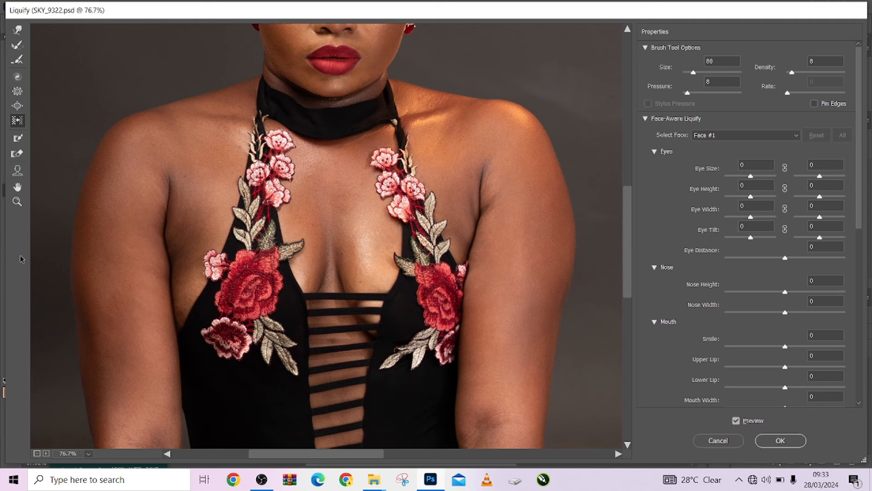
pyautogui.press(']')
pyautogui.press(']')
pyautogui.moveTo(78, 283); pyautogui.dragTo(101, 153)
pyautogui.moveTo(72, 288); pyautogui.dragTo(92, 155)
pyautogui.press(']')
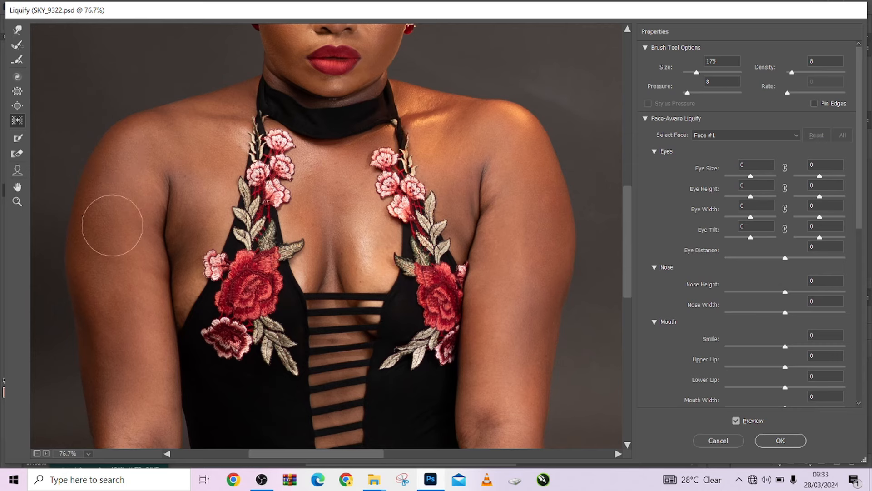
# Compare the reshaped arms and upper body with the unedited image in Liquify.
pyautogui.scroll(-1, 206, 253)
pyautogui.scroll(-8, 206, 254)
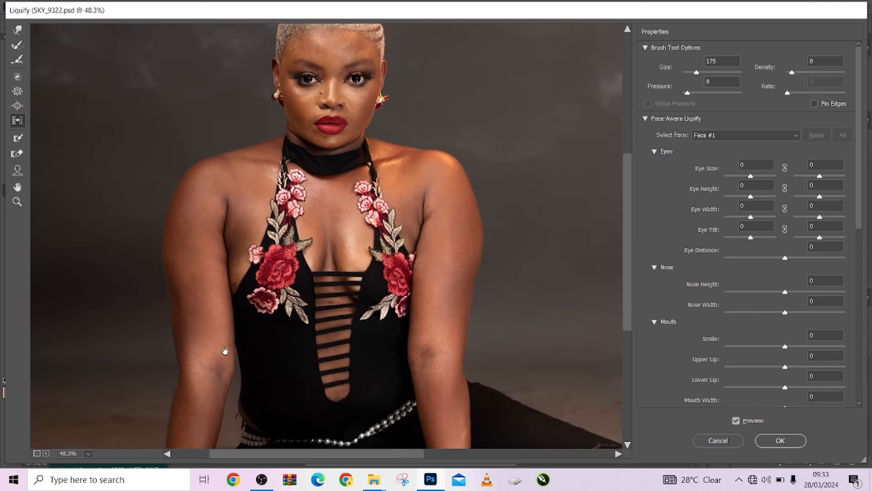
pyautogui.moveTo(234, 299); pyautogui.dragTo(230, 284)
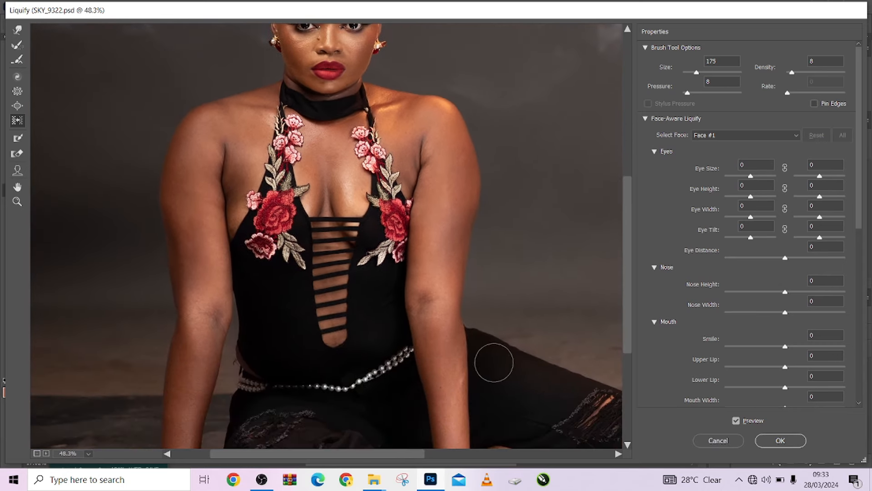
pyautogui.click(736, 420)
pyautogui.click(736, 420)
pyautogui.click(737, 420)
pyautogui.click(737, 420)
pyautogui.scroll(-2, 318, 298)
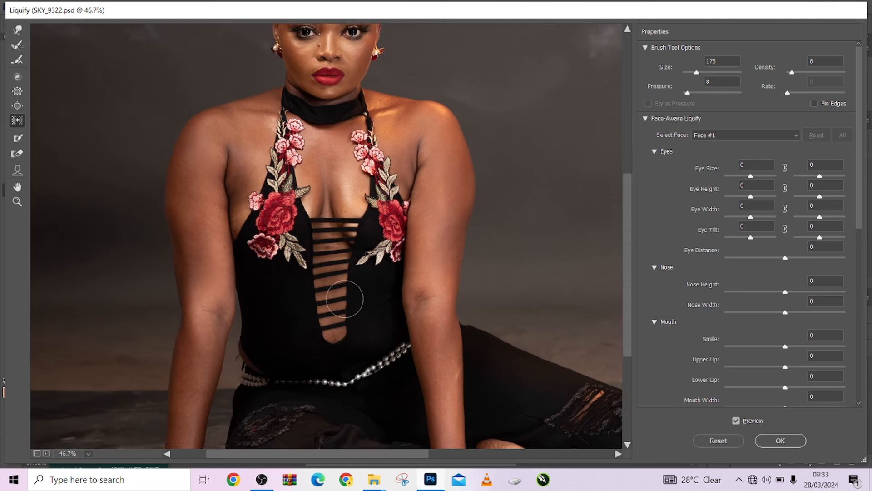
# Touch up the waist beside the model's right arm with the Push Left tool at brush size 175.
pyautogui.scroll(-2, 344, 296)
pyautogui.moveTo(221, 304); pyautogui.dragTo(288, 314)
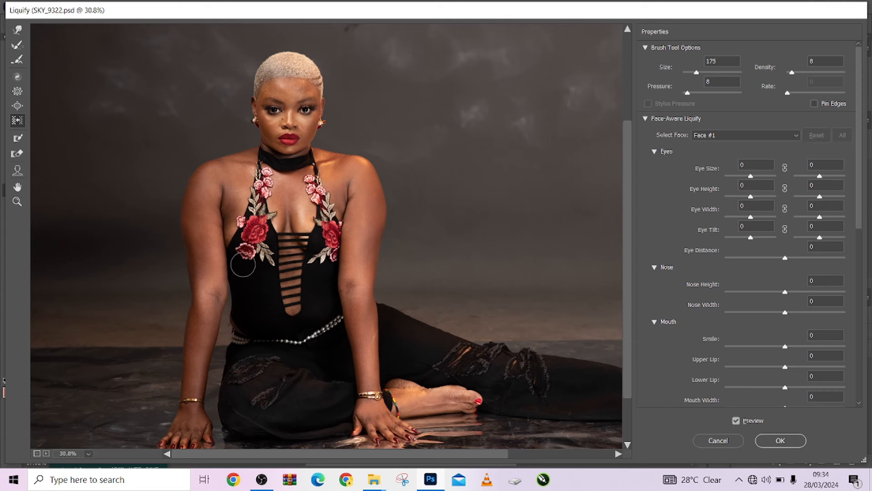
pyautogui.moveTo(483, 360)
pyautogui.mouseDown()
pyautogui.moveTo(285, 326)
pyautogui.moveTo(377, 382)
pyautogui.moveTo(445, 393)
pyautogui.mouseUp()
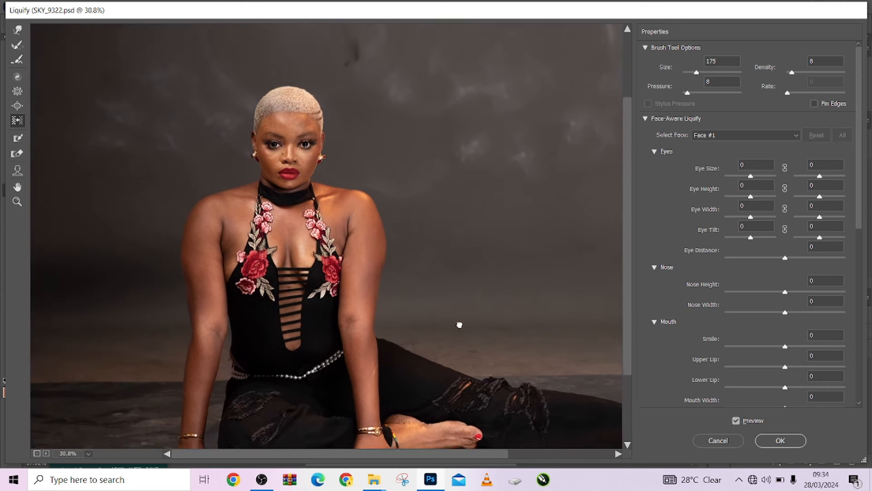
pyautogui.scroll(-3, 460, 324)
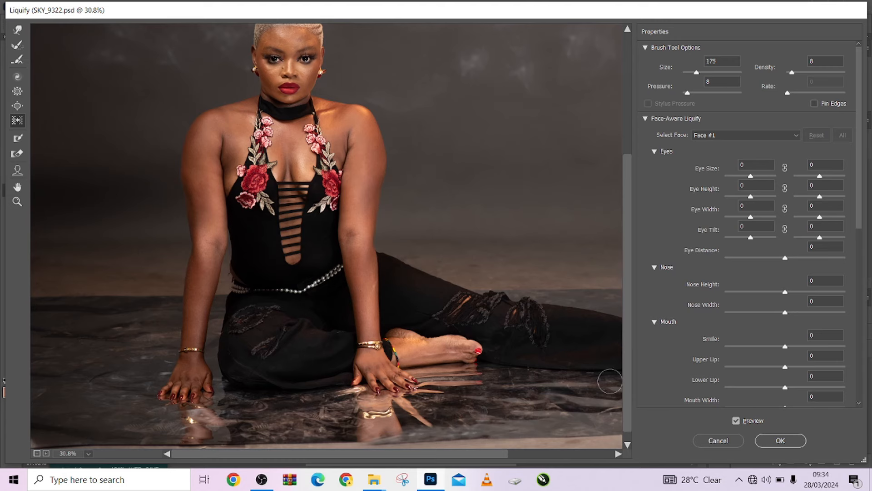
# Apply the Liquify edits to Layer 1 and compare the image with and without that layer.
pyautogui.click(796, 446)
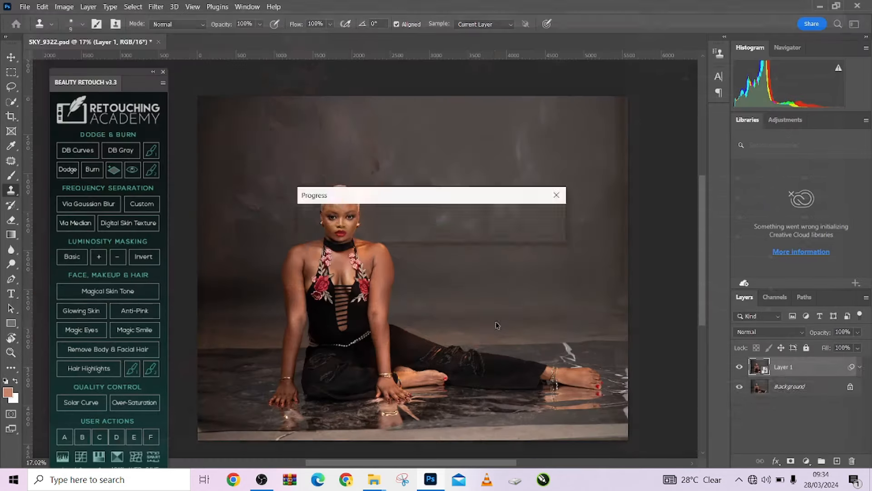
pyautogui.click(740, 367)
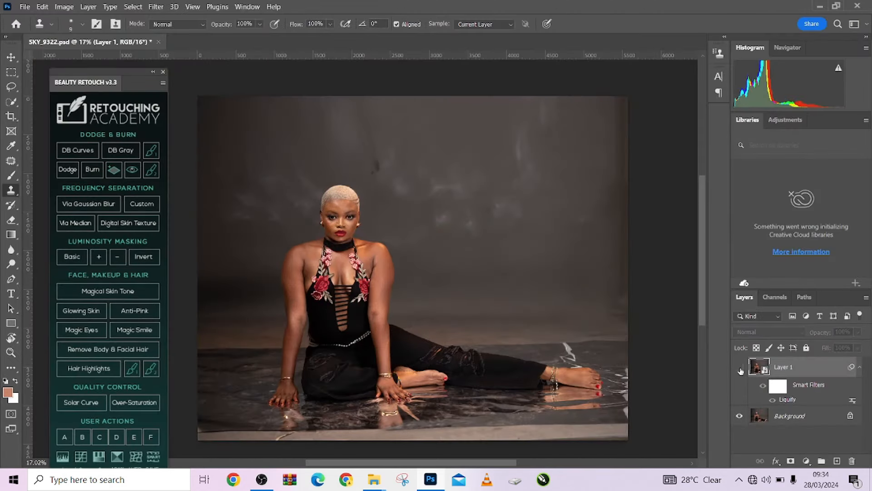
pyautogui.click(740, 367)
pyautogui.click(739, 367)
pyautogui.click(739, 367)
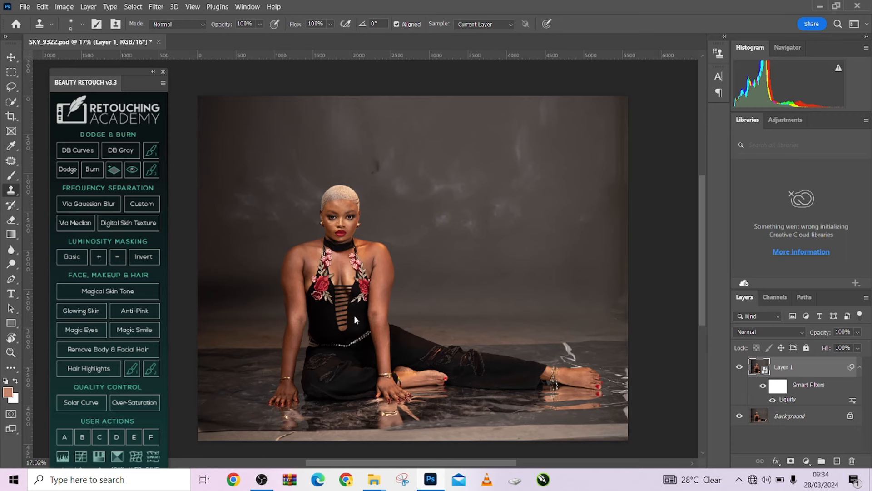
# Reopen the Liquify filter on Layer 1, enlarge the Push Left brush and apply the filter again.
pyautogui.hotkey('ctrl', 'shift', 'x')
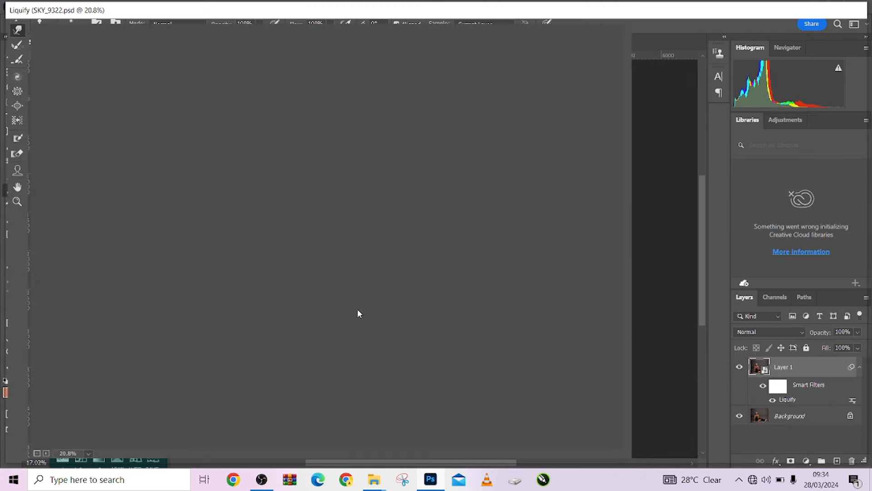
pyautogui.press('o')
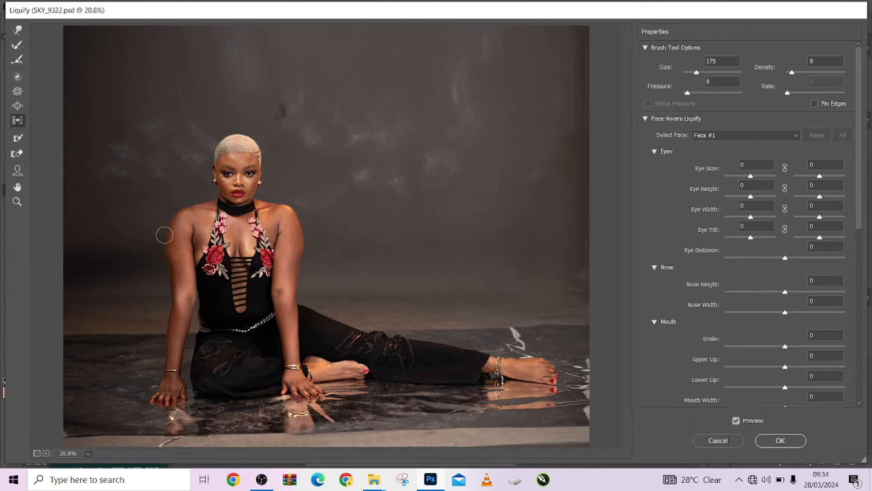
pyautogui.press(']')
pyautogui.press(']')
pyautogui.press(']')
pyautogui.press(']')
pyautogui.click(766, 440)
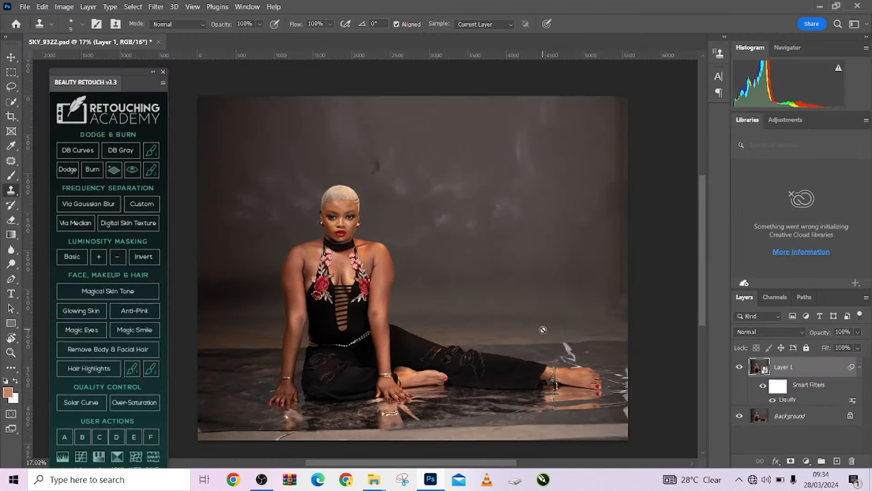
# Flatten Layer 1 and its Liquify smart filter into the Background layer.
pyautogui.scroll(-1, 445, 285)
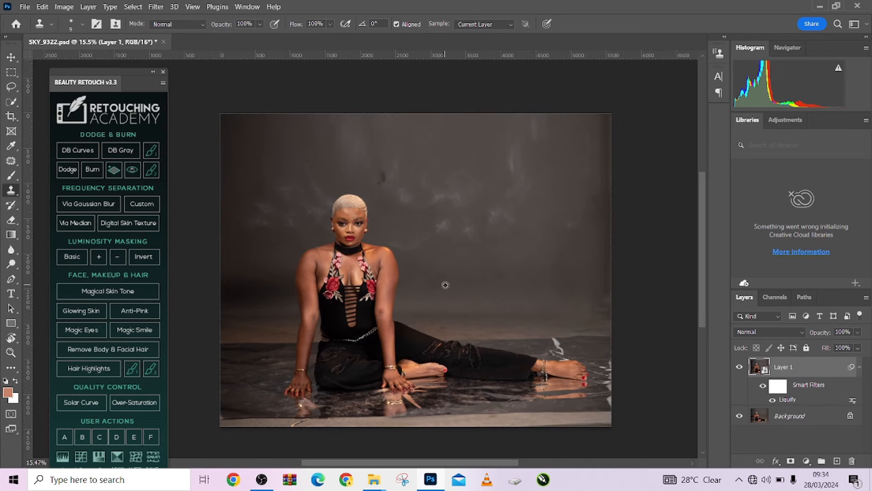
pyautogui.rightClick(817, 420)
pyautogui.click(800, 387)
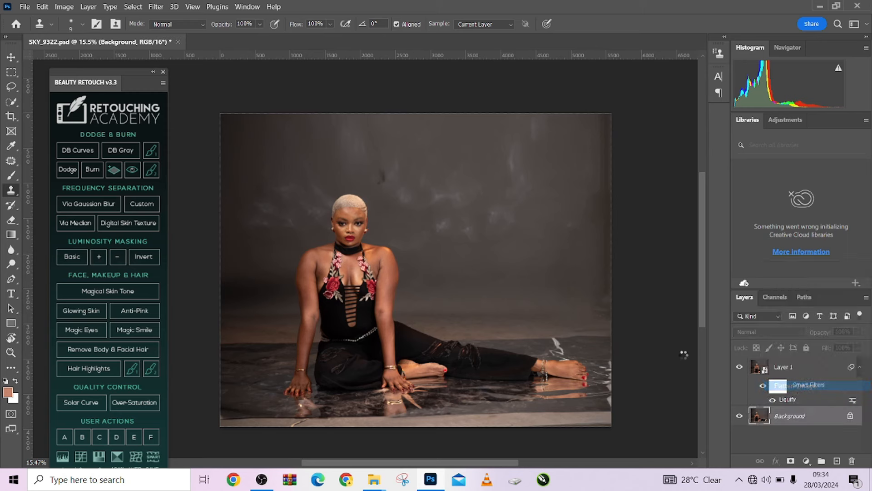
# Marquee-select the full-width floor strip along the photo's lower edge and stretch it downward with Content-Aware Scale to about 219% height.
pyautogui.click(11, 72)
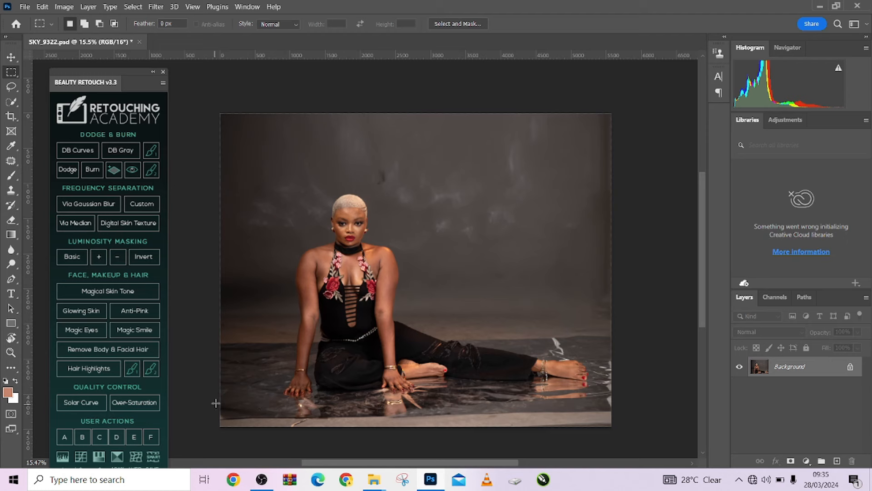
pyautogui.moveTo(218, 398); pyautogui.dragTo(189, 408)
pyautogui.click(327, 440)
pyautogui.click(42, 7)
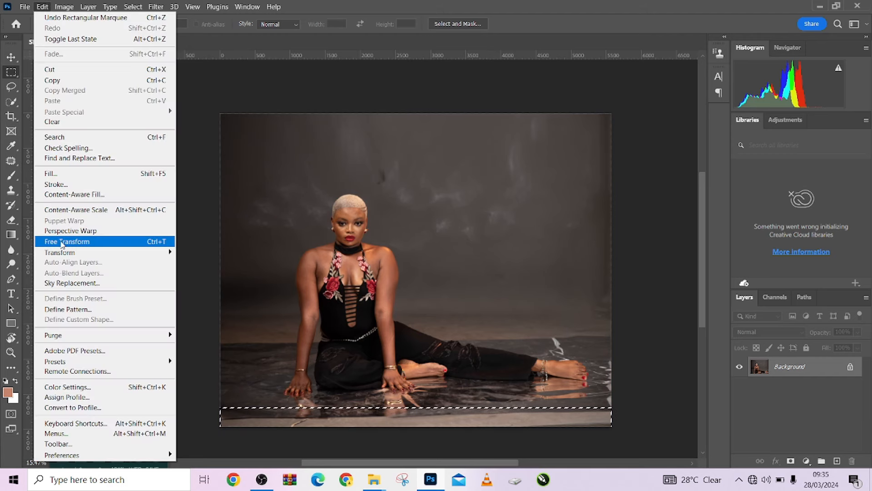
pyautogui.click(76, 209)
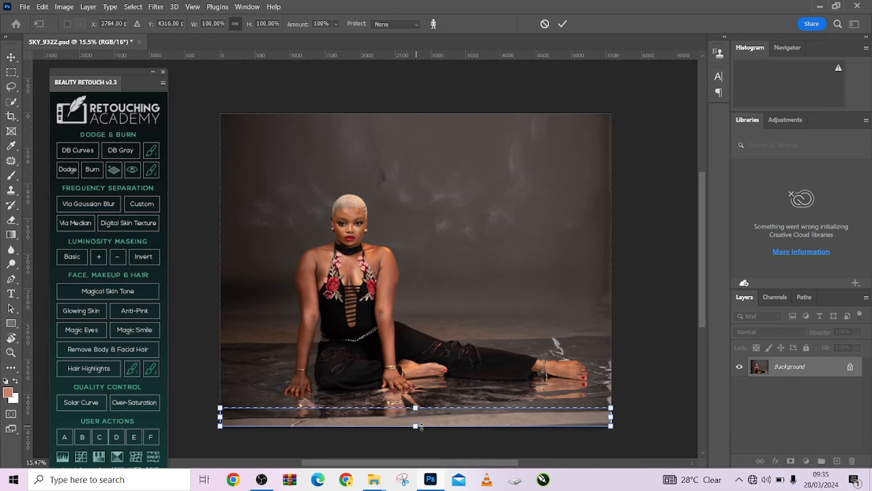
pyautogui.moveTo(416, 427); pyautogui.dragTo(424, 451)
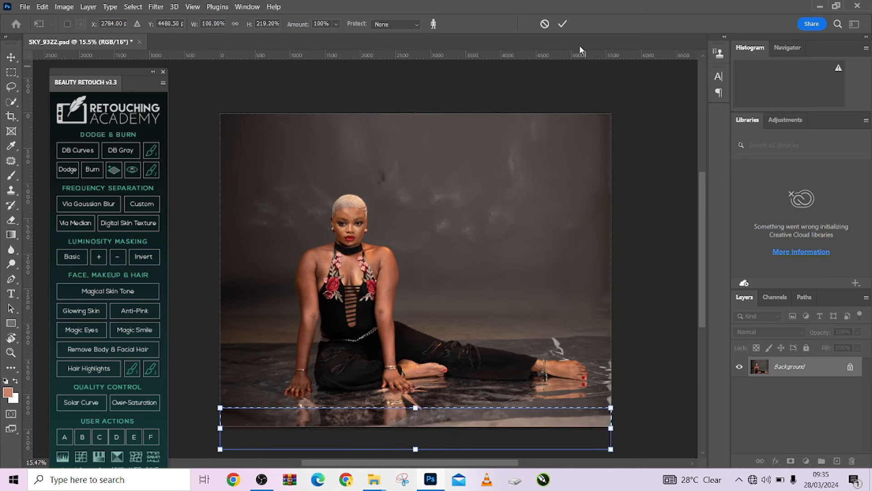
pyautogui.click(562, 25)
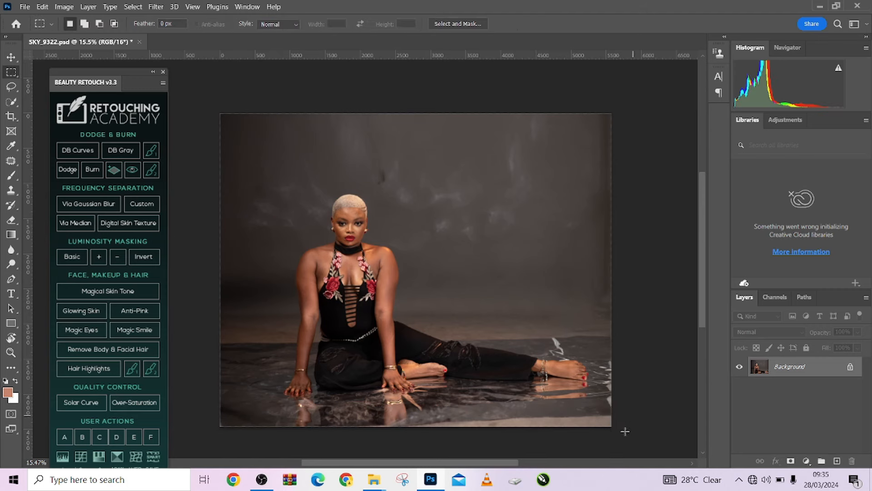
# Select the lower-right floor strip, stretch it downward with Content-Aware Scale past the canvas edge, and clear the selection.
pyautogui.moveTo(625, 431); pyautogui.dragTo(538, 417)
pyautogui.moveTo(464, 418); pyautogui.dragTo(377, 405)
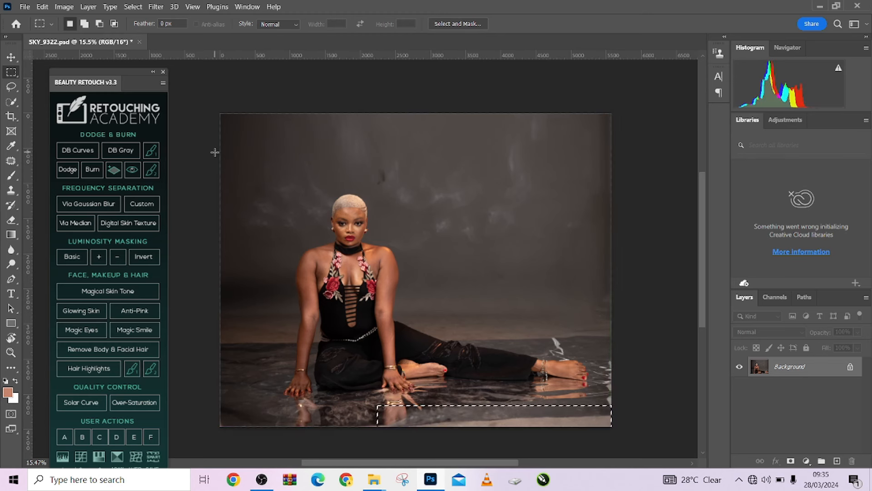
pyautogui.click(64, 6)
pyautogui.moveTo(46, 9)
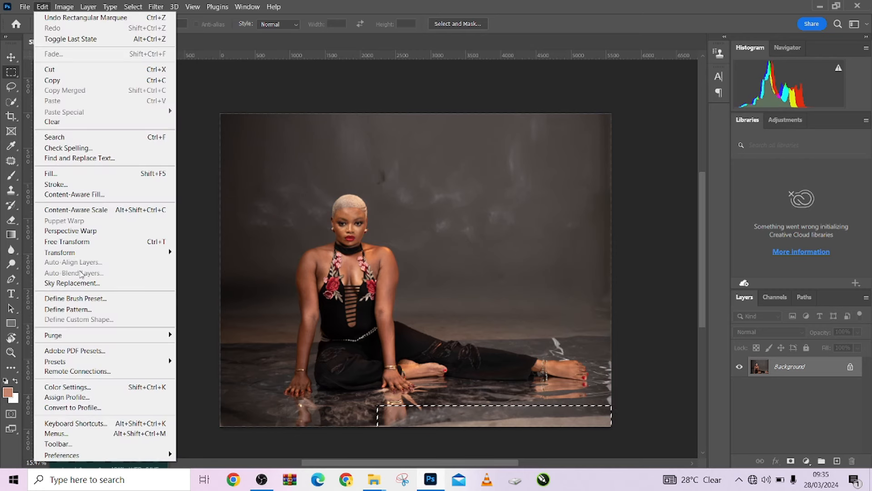
pyautogui.click(88, 211)
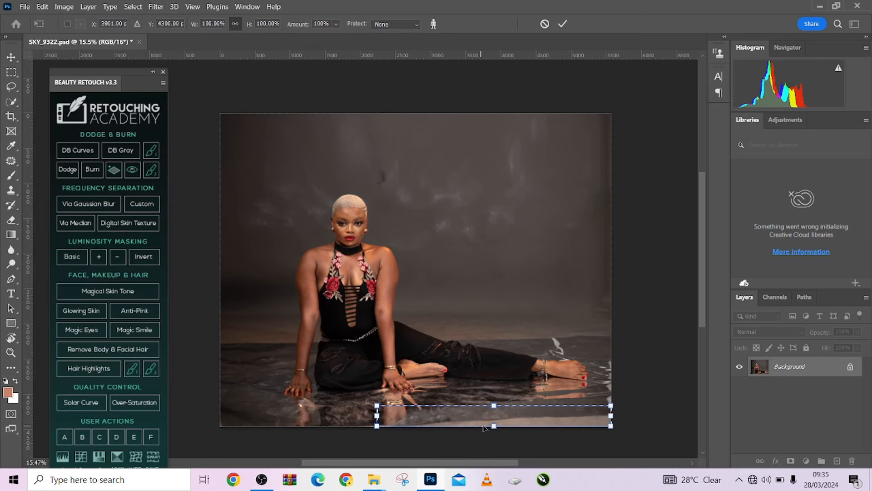
pyautogui.moveTo(490, 424); pyautogui.dragTo(499, 433)
pyautogui.moveTo(501, 438); pyautogui.dragTo(502, 434)
pyautogui.click(562, 24)
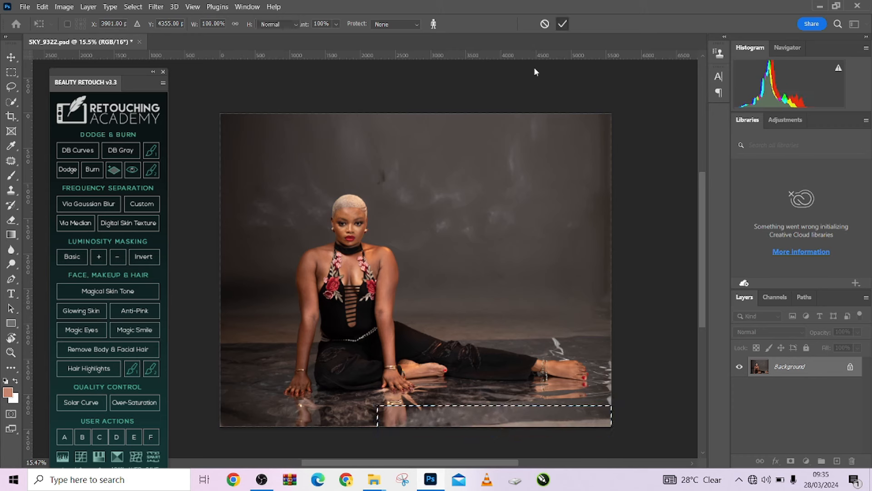
pyautogui.click(415, 276)
# Clone dark floor over the remaining light patches at the lower-right edge using Clone Stamp brush sizes 257 and 174.
pyautogui.press('s')
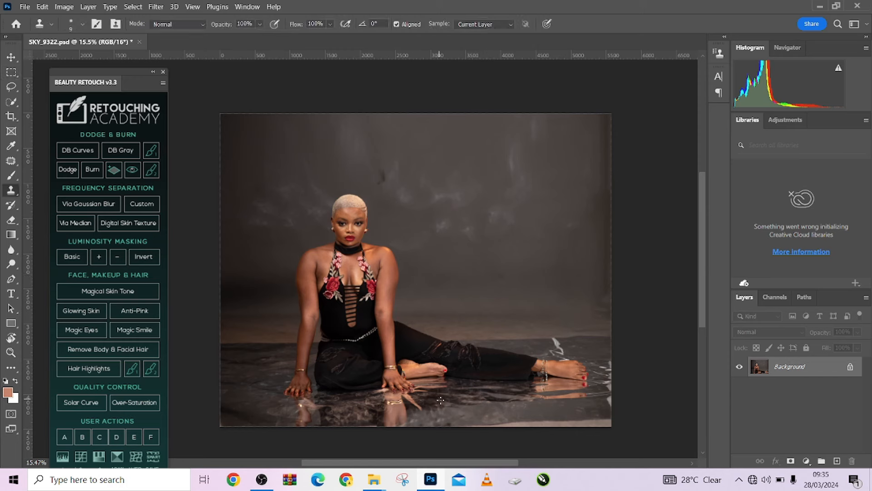
pyautogui.keyDown('alt'); pyautogui.rightClick(464, 413); pyautogui.keyUp('alt')
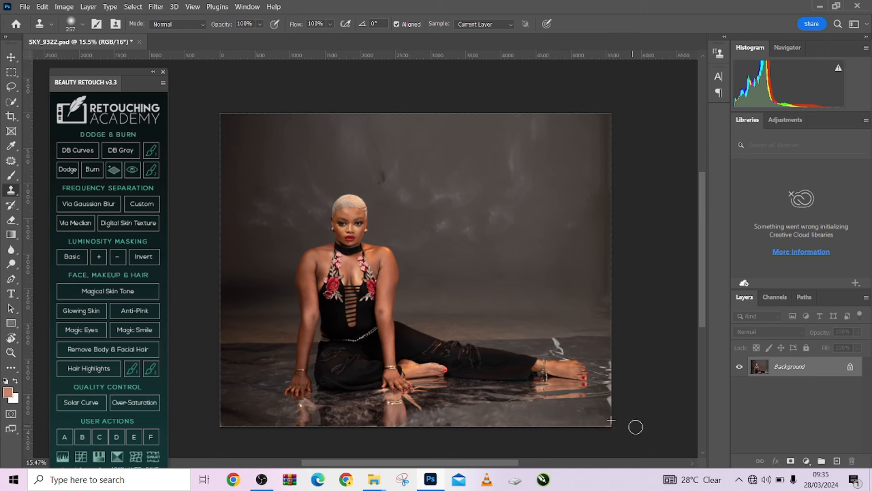
pyautogui.keyDown('alt'); pyautogui.rightClick(438, 409); pyautogui.keyUp('alt')
pyautogui.keyDown('alt'); pyautogui.rightClick(424, 414); pyautogui.keyUp('alt')
# Examine the face up close and check the image's color mode and bit depth.
pyautogui.scroll(4, 379, 298)
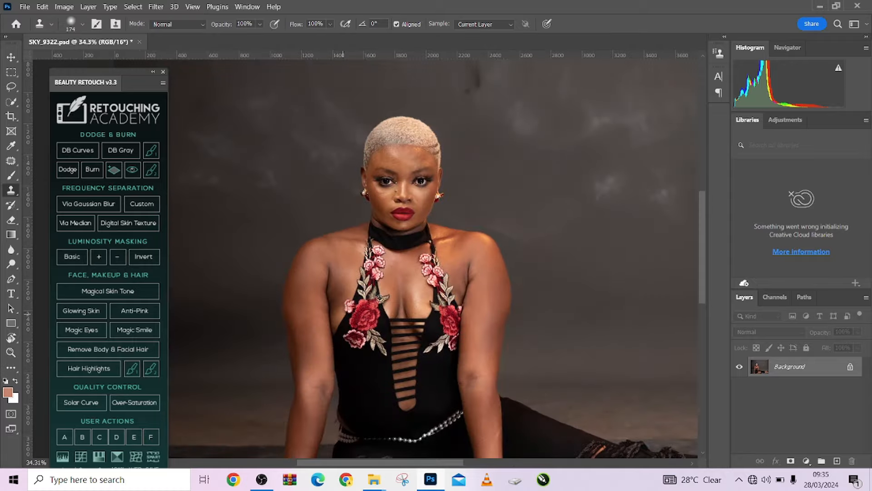
pyautogui.scroll(3, 380, 299)
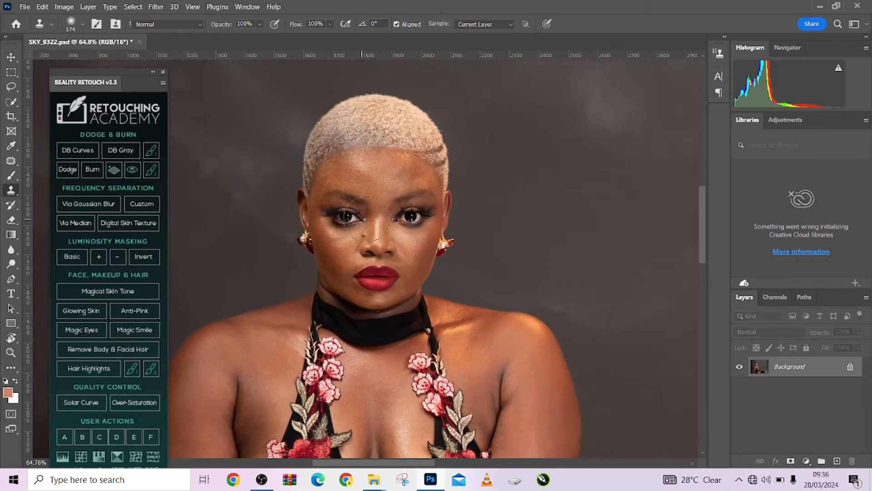
pyautogui.press('b')
pyautogui.scroll(1, 366, 218)
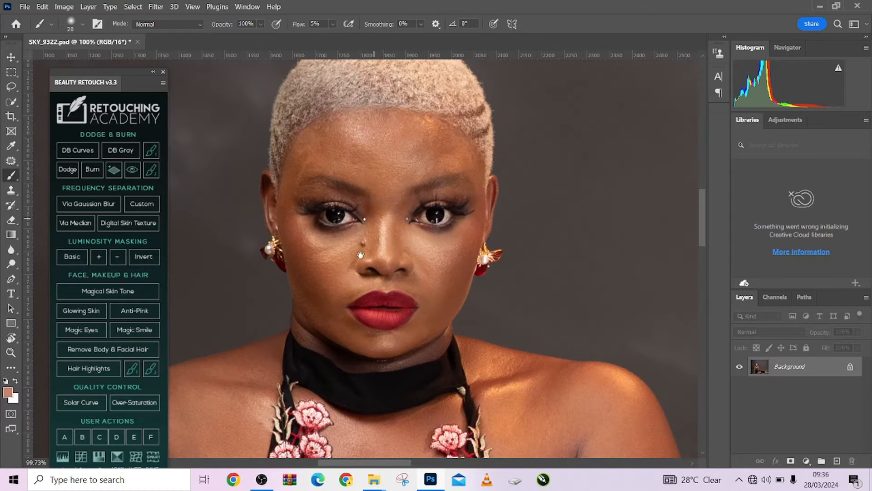
pyautogui.moveTo(360, 255); pyautogui.dragTo(328, 288)
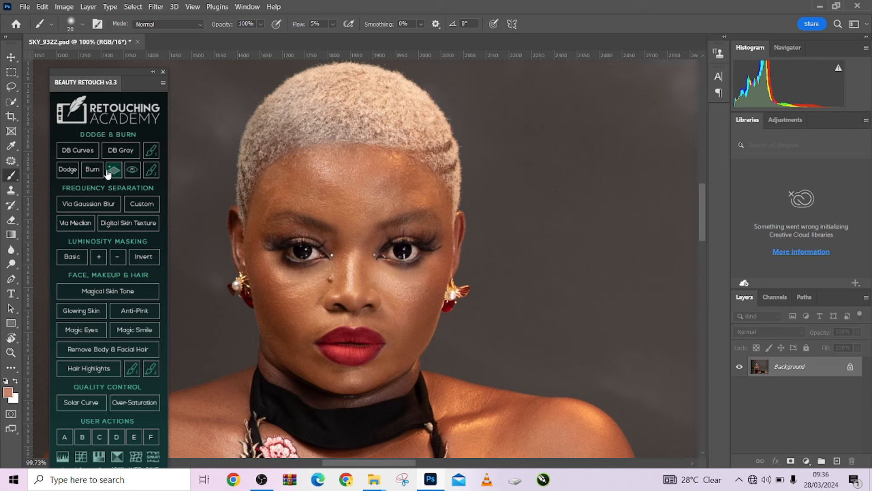
pyautogui.click(65, 8)
pyautogui.moveTo(75, 19)
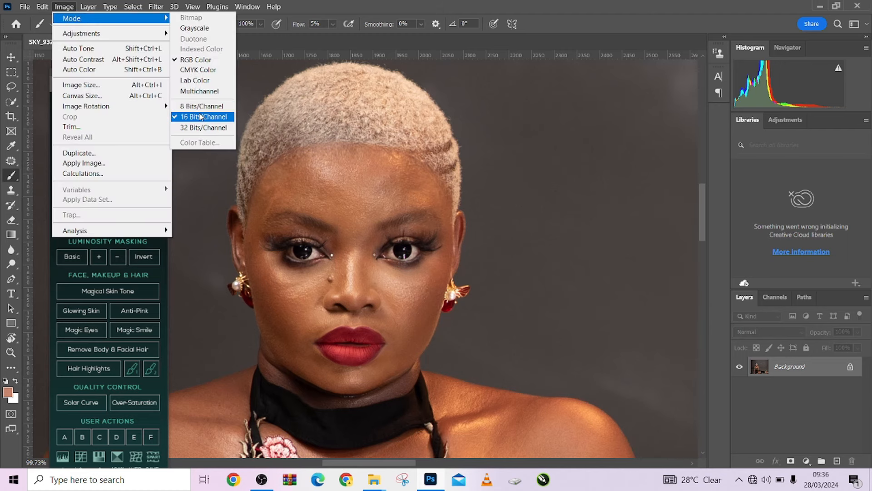
pyautogui.click(521, 165)
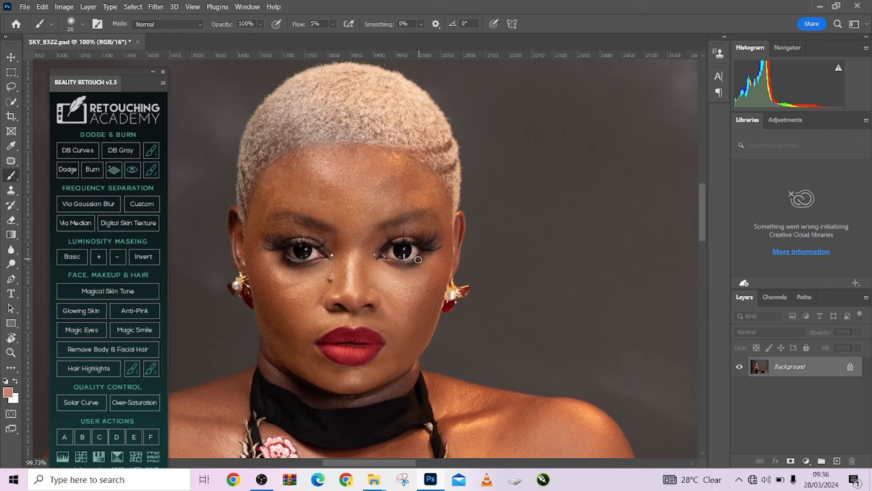
# Run frequency separation via Gaussian Blur with a 6 px radius, checking the blur preview across the face, shoulders and arms.
pyautogui.click(77, 207)
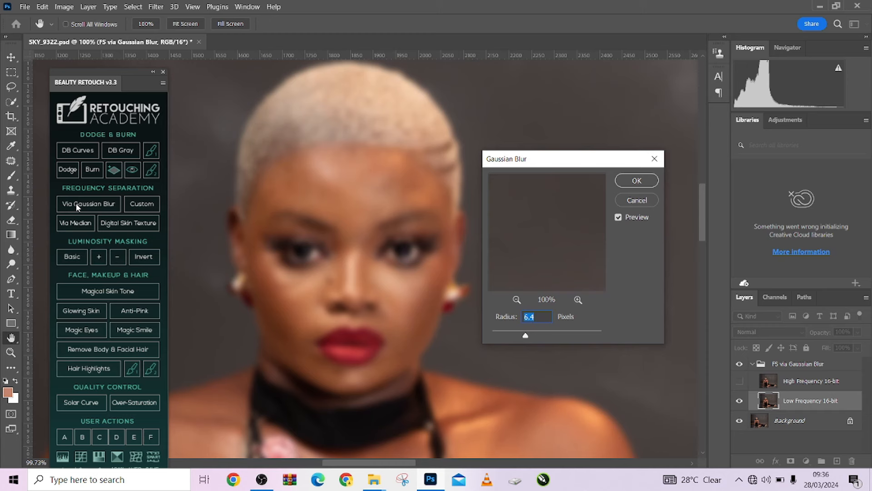
pyautogui.write('6')
pyautogui.scroll(-6, 318, 273)
pyautogui.hscroll(-6, 303, 277)
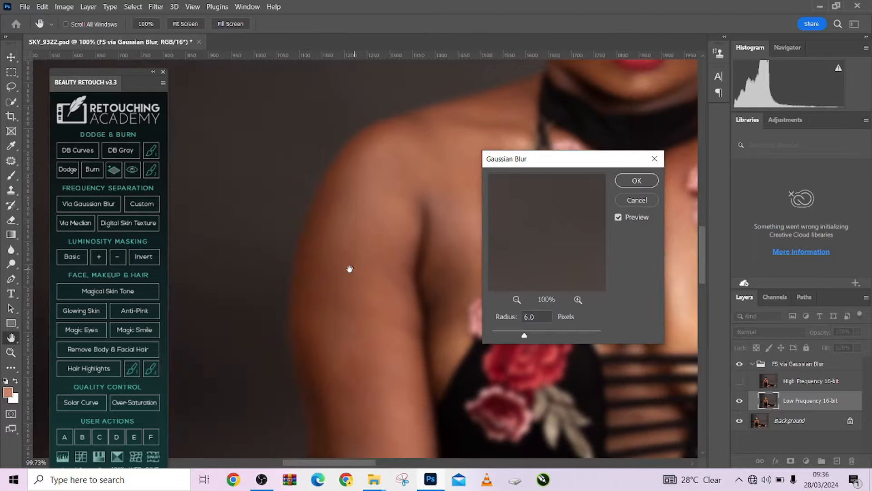
pyautogui.hscroll(10, 349, 268)
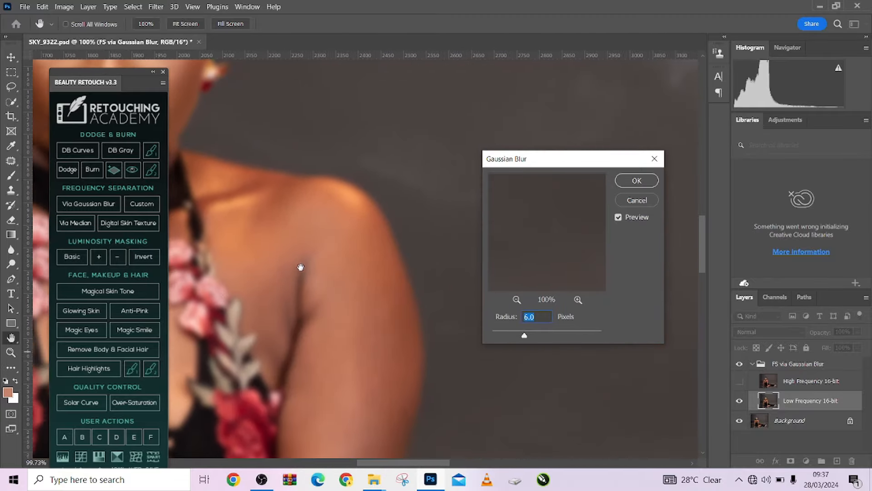
pyautogui.scroll(-10, 309, 255)
pyautogui.hscroll(-2, 290, 190)
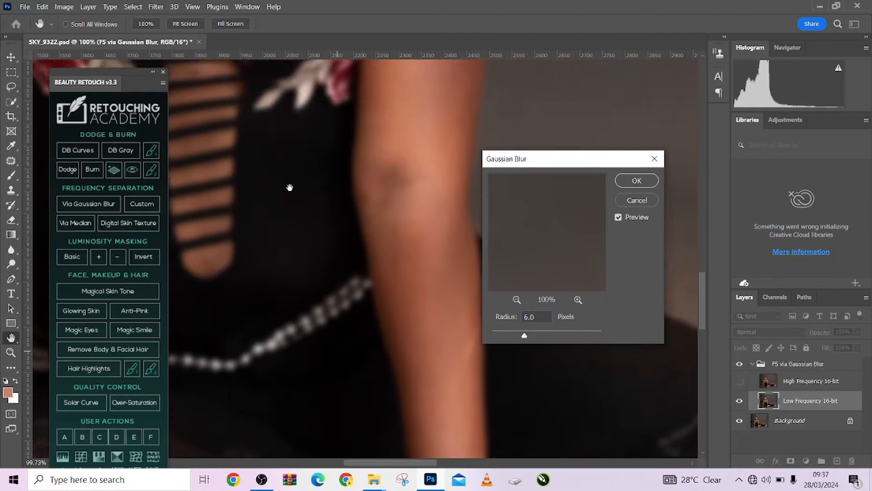
pyautogui.scroll(10, 300, 209)
pyautogui.hscroll(-3, 272, 255)
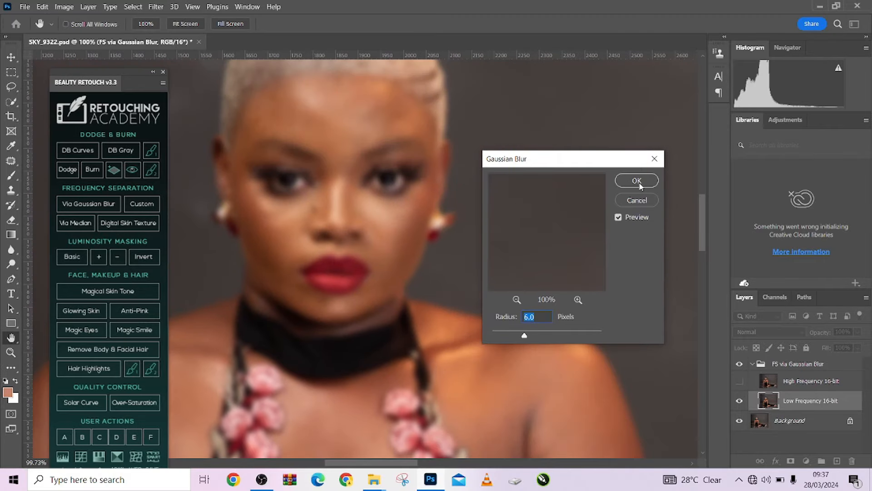
pyautogui.click(637, 180)
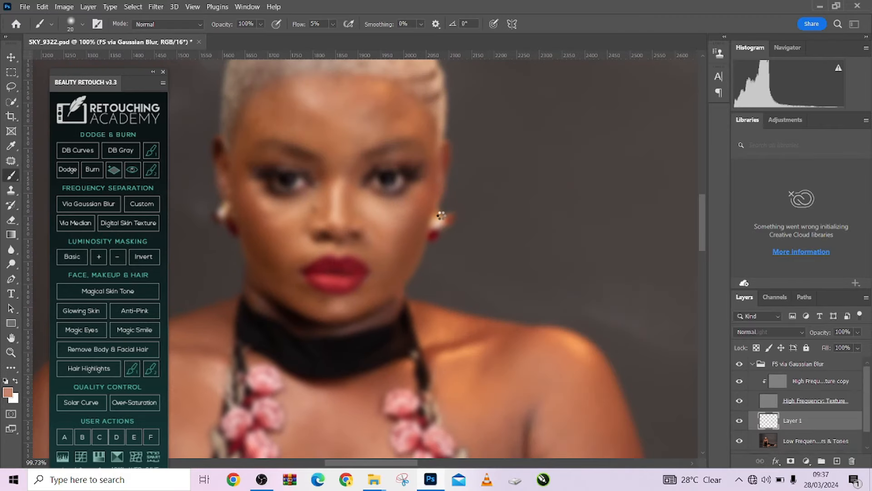
# Switch to the Mixer Brush for the Correcting Tones layer and reduce its size to 45.
pyautogui.scroll(2, 500, 249)
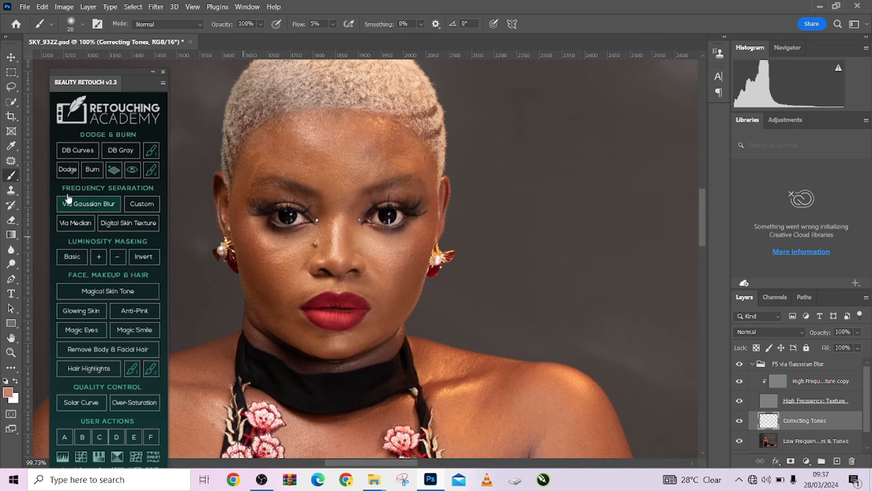
pyautogui.rightClick(9, 177)
pyautogui.click(39, 207)
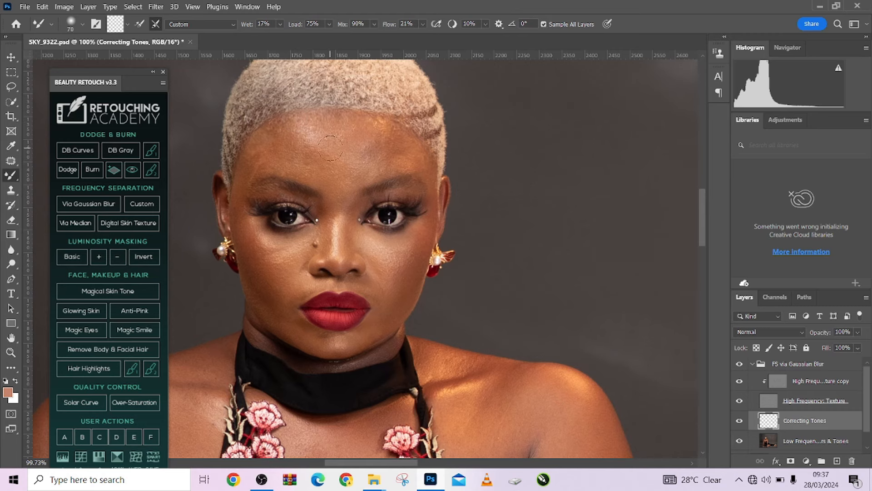
pyautogui.scroll(4, 321, 128)
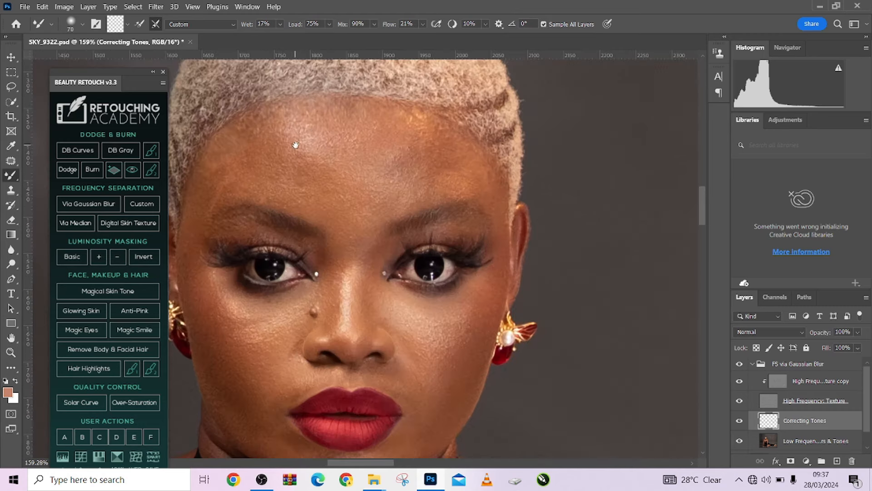
pyautogui.press('[')
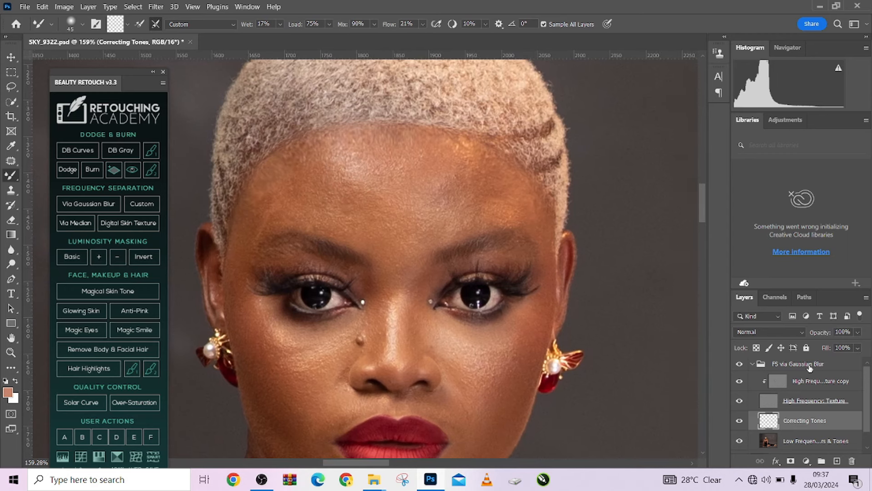
# Add a Black & White adjustment layer over the frequency separation layers and set its Reds to -21.
pyautogui.click(809, 366)
pyautogui.click(807, 464)
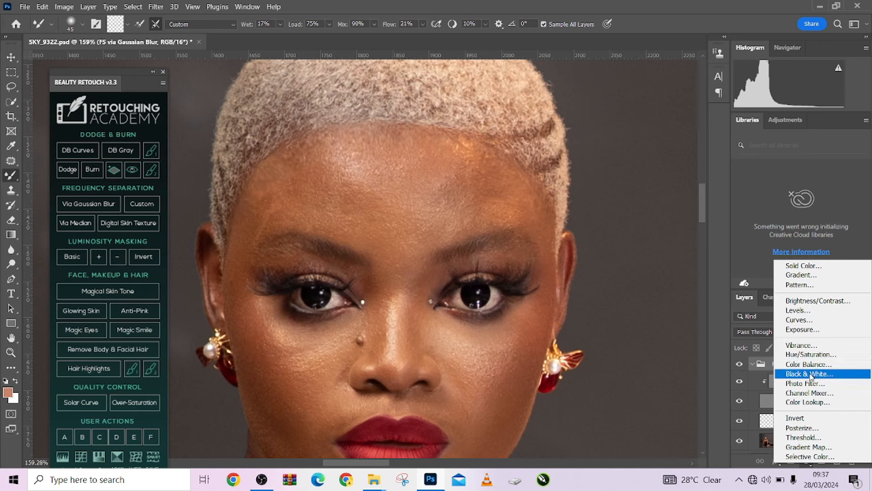
pyautogui.click(792, 373)
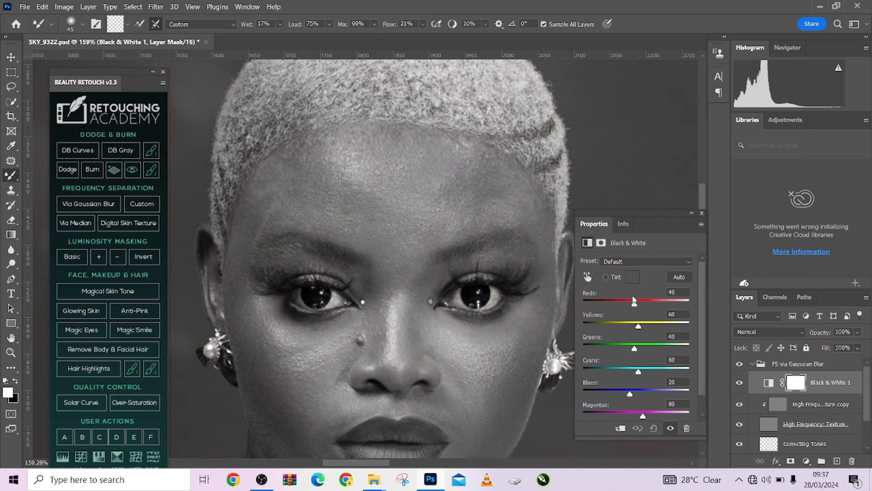
pyautogui.moveTo(634, 305); pyautogui.dragTo(622, 306)
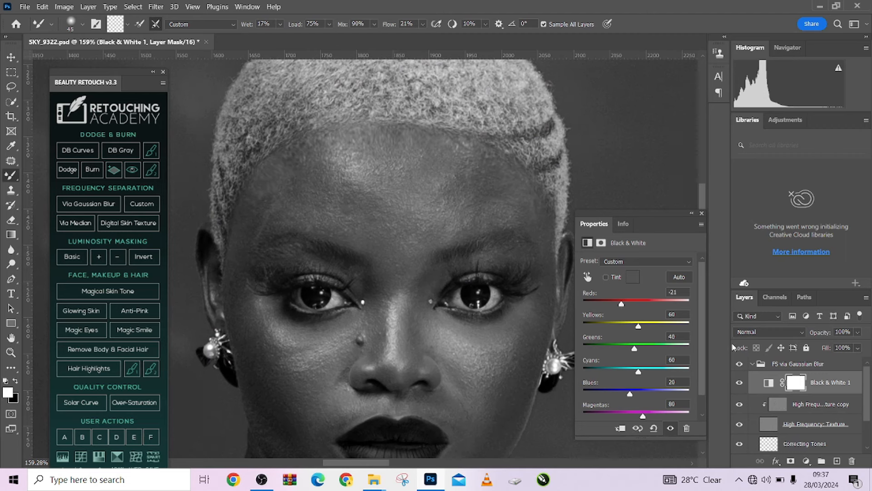
# Try blending the forehead highlight with the Mixer Brush on the Correcting Tones layer, undoing the first stroke and repainting it.
pyautogui.click(802, 444)
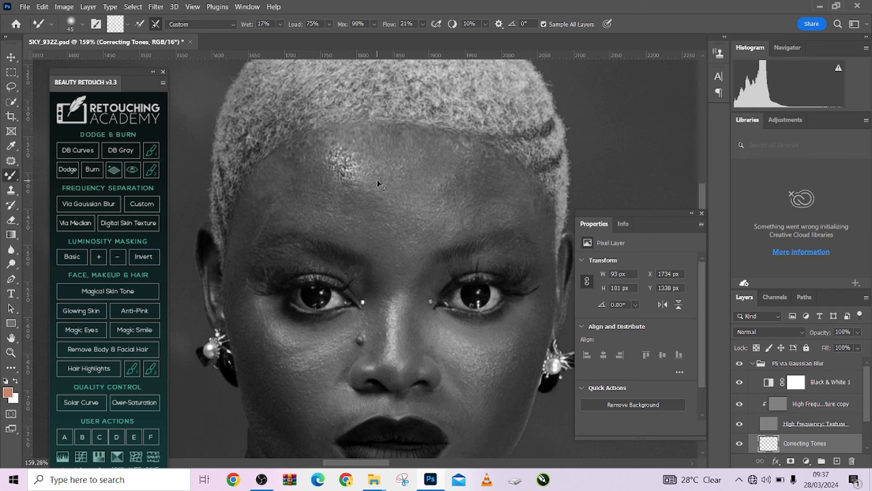
pyautogui.hotkey('ctrl', 'z')
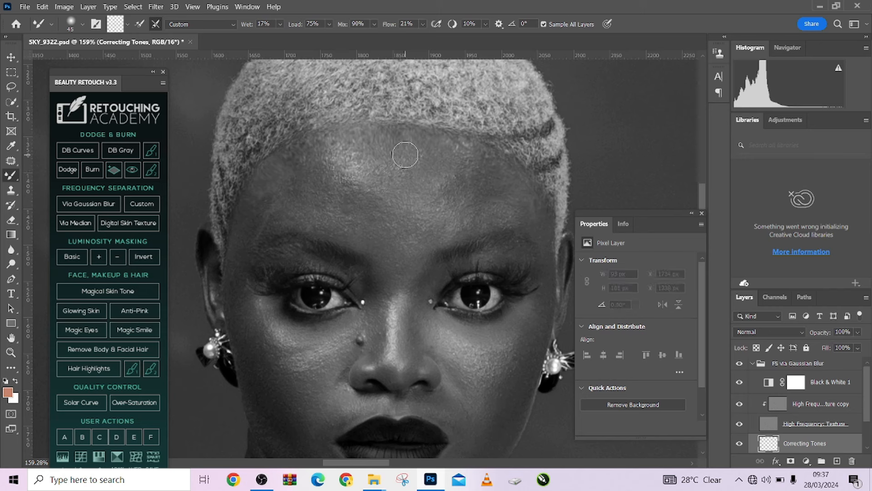
pyautogui.moveTo(338, 155); pyautogui.dragTo(368, 193)
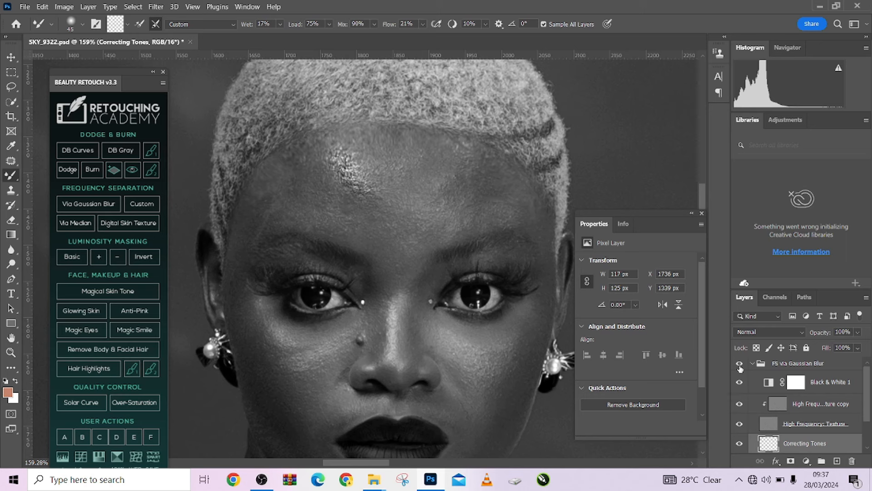
# Hide the Black & White adjustment layer and move it above the FS via Gaussian Blur group.
pyautogui.click(740, 382)
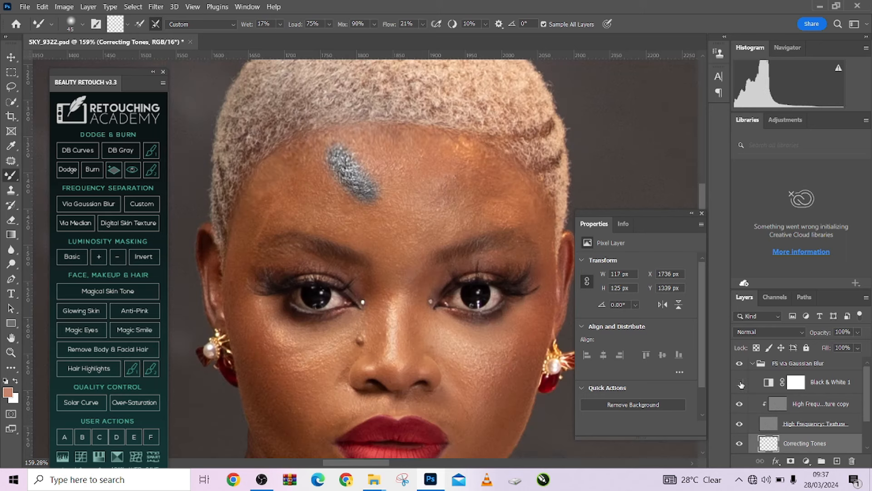
pyautogui.moveTo(821, 386); pyautogui.dragTo(802, 361)
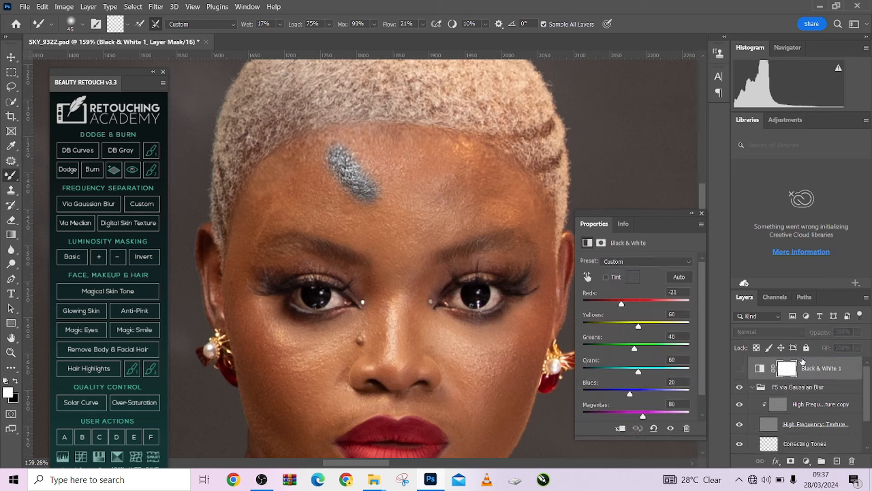
# Undo the last layer changes and forehead stroke, and place the visible Black & White layer above the FS via Gaussian Blur group.
pyautogui.hotkey('ctrl', 'z')
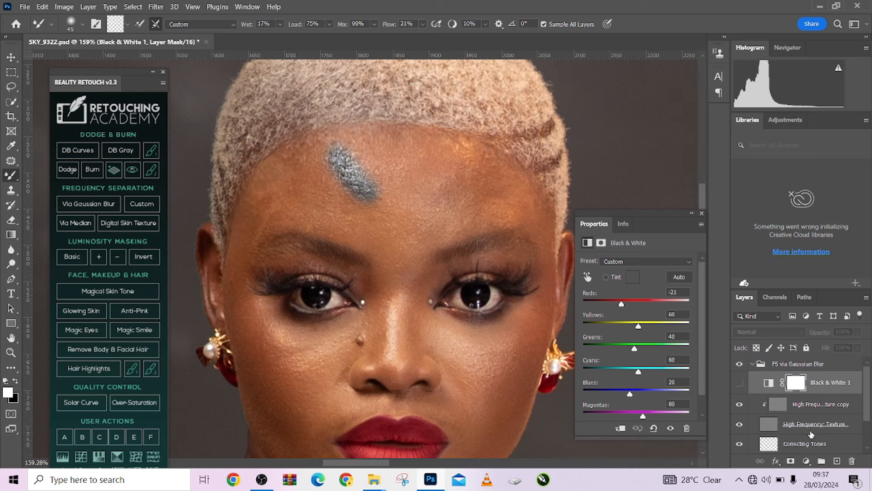
pyautogui.hotkey('ctrl', 'z')
pyautogui.hotkey('ctrl', 'z')
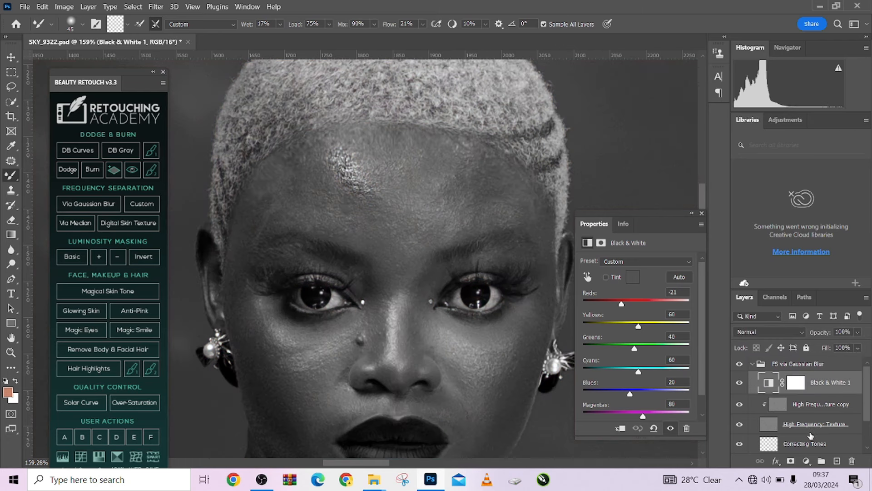
pyautogui.moveTo(829, 390); pyautogui.dragTo(807, 350)
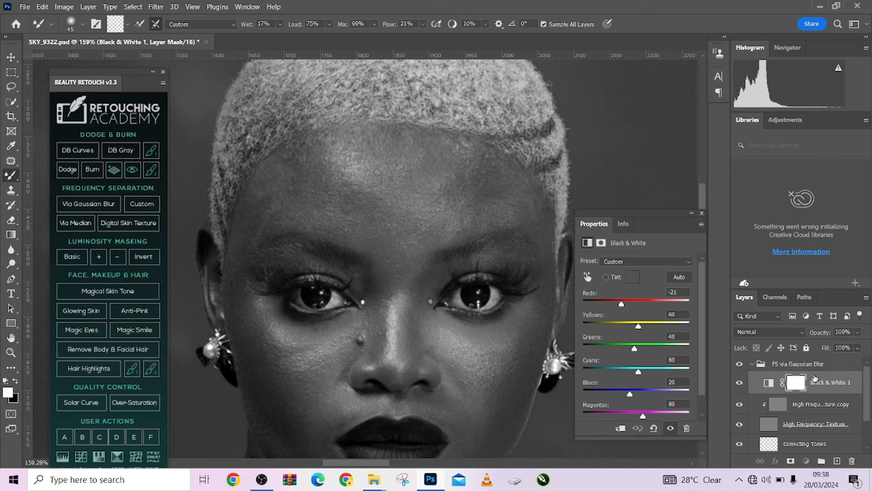
pyautogui.moveTo(824, 387); pyautogui.dragTo(814, 359)
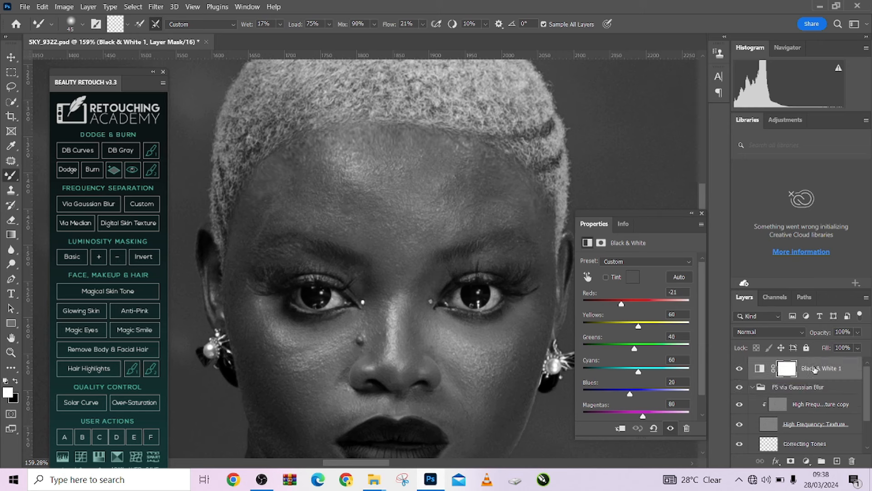
# Try a Mixer Brush stroke over the forehead highlight on the Correcting Tones layer, check it in color, and undo it.
pyautogui.click(806, 445)
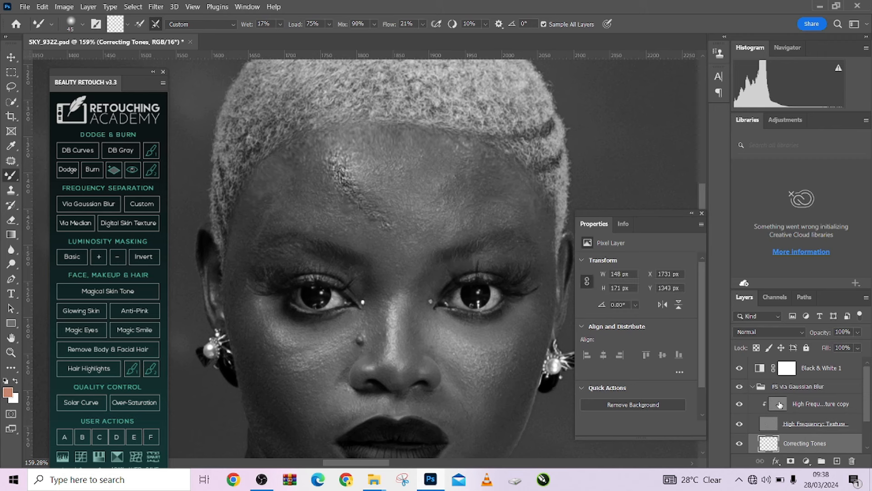
pyautogui.click(739, 370)
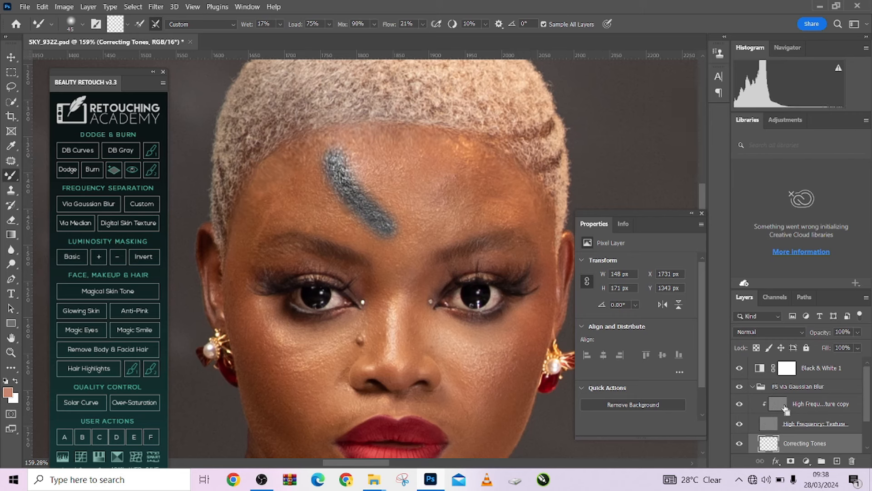
pyautogui.hotkey('ctrl', 'z')
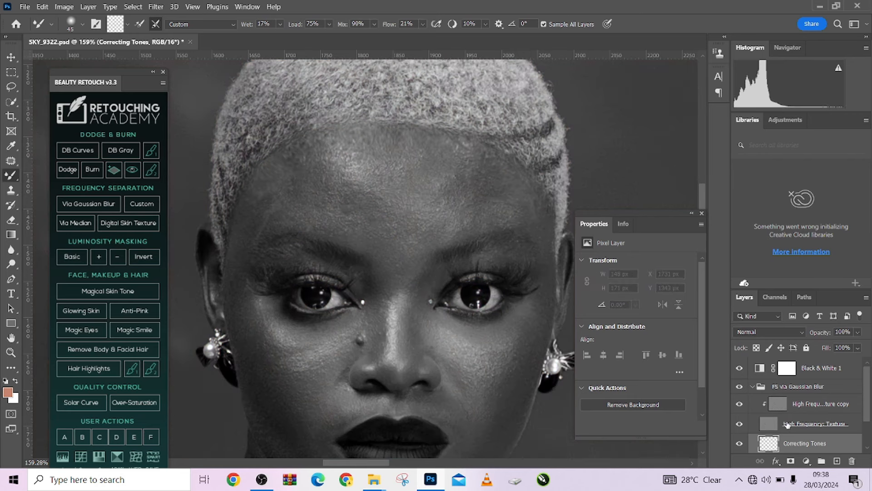
# Toggle Sample All Layers and try a Mixer Brush stroke over the forehead highlight on Correcting Tones, comparing with the layer hidden.
pyautogui.scroll(-2, 789, 413)
pyautogui.click(797, 421)
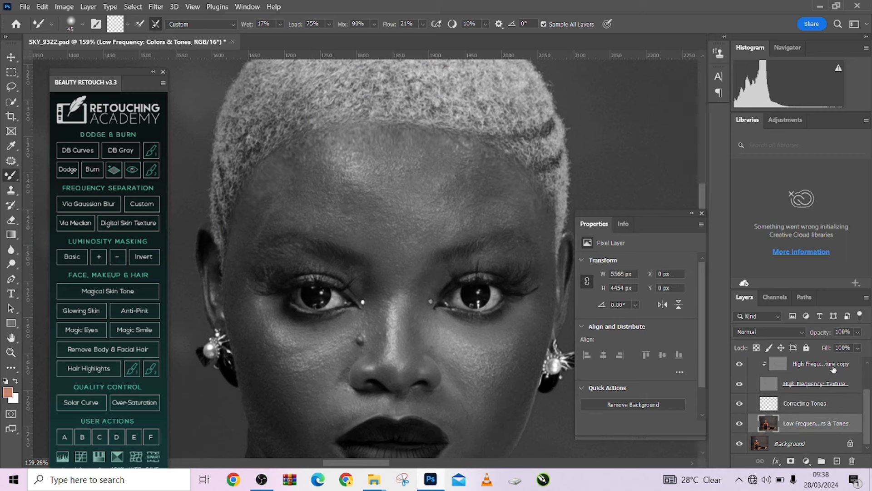
pyautogui.hotkey('alt', ']')
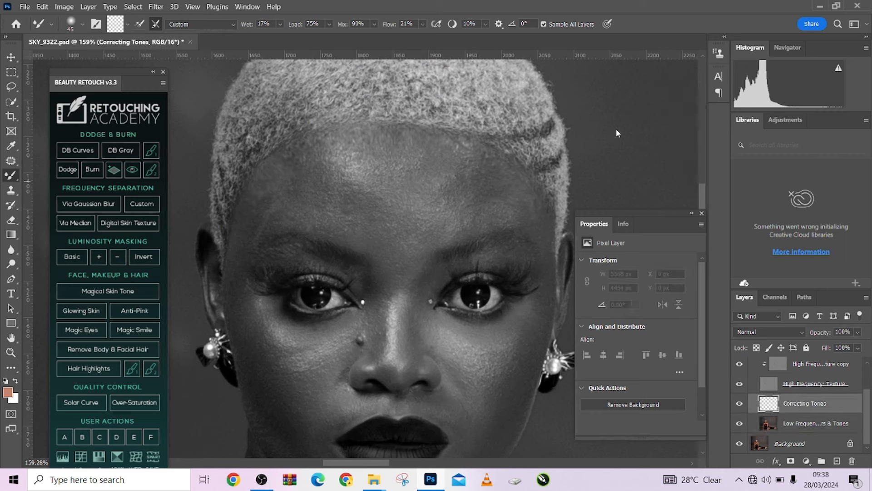
pyautogui.click(544, 24)
pyautogui.moveTo(342, 152)
pyautogui.mouseDown()
pyautogui.moveTo(350, 168)
pyautogui.moveTo(325, 169)
pyautogui.moveTo(309, 156)
pyautogui.moveTo(344, 158)
pyautogui.moveTo(335, 189)
pyautogui.mouseUp()
pyautogui.click(740, 404)
pyautogui.click(740, 404)
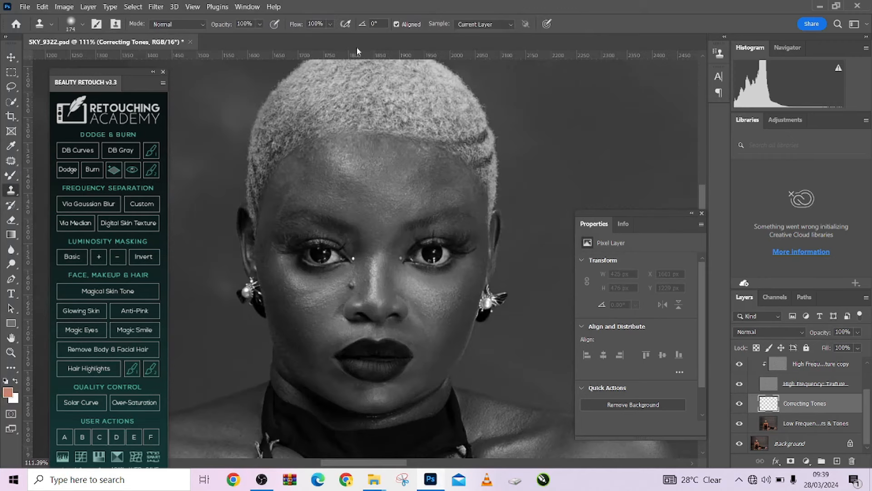
# Switch back to the Mixer Brush, hide the High Frequency: Texture layer, and blend the tones in the middle of the forehead.
pyautogui.click(12, 175)
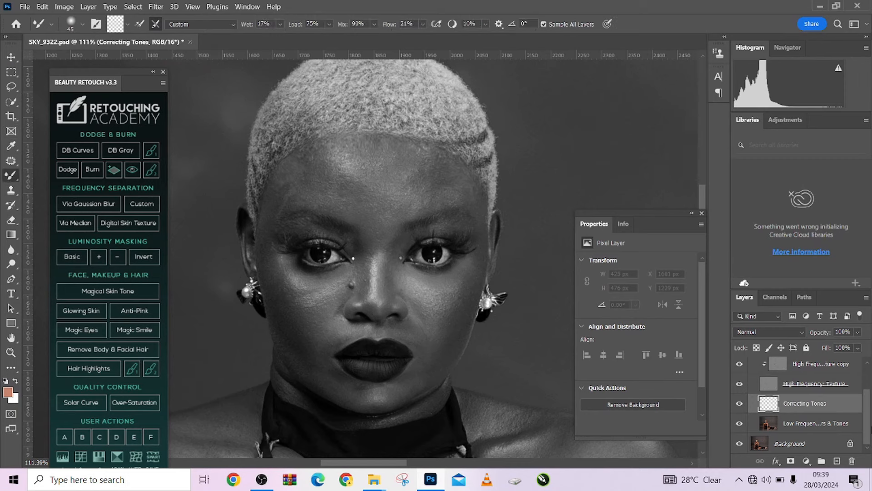
pyautogui.click(739, 385)
pyautogui.moveTo(400, 199)
pyautogui.mouseDown()
pyautogui.moveTo(402, 163)
pyautogui.moveTo(386, 208)
pyautogui.moveTo(374, 196)
pyautogui.moveTo(382, 177)
pyautogui.mouseUp()
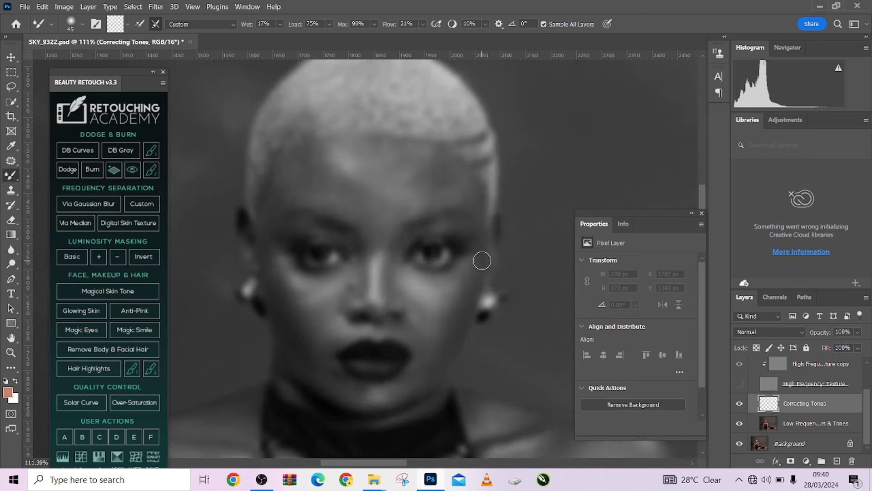
# Blend the darker tones on the left side of the forehead on Correcting Tones, adjusting the Mixer Brush size to 45.
pyautogui.scroll(5, 311, 183)
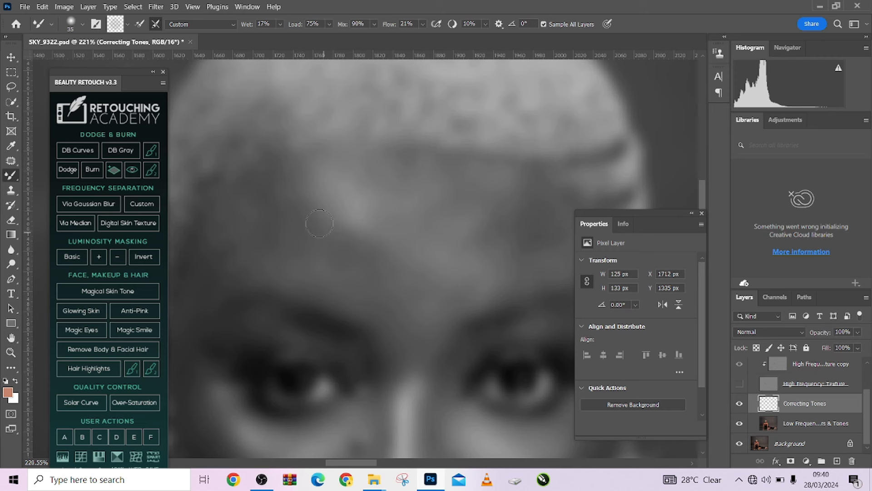
pyautogui.press(']')
pyautogui.press(']')
pyautogui.press(']')
pyautogui.moveTo(275, 207)
pyautogui.mouseDown()
pyautogui.moveTo(264, 185)
pyautogui.moveTo(274, 209)
pyautogui.mouseUp()
pyautogui.moveTo(286, 249)
pyautogui.mouseDown()
pyautogui.moveTo(263, 177)
pyautogui.moveTo(286, 229)
pyautogui.moveTo(263, 193)
pyautogui.moveTo(318, 272)
pyautogui.moveTo(284, 218)
pyautogui.moveTo(356, 269)
pyautogui.moveTo(298, 227)
pyautogui.moveTo(376, 259)
pyautogui.moveTo(278, 230)
pyautogui.moveTo(279, 195)
pyautogui.moveTo(266, 179)
pyautogui.moveTo(306, 243)
pyautogui.mouseUp()
pyautogui.press('[')
pyautogui.press(']')
pyautogui.press(']')
pyautogui.press(']')
pyautogui.press('[')
pyautogui.press('[')
pyautogui.press('[')
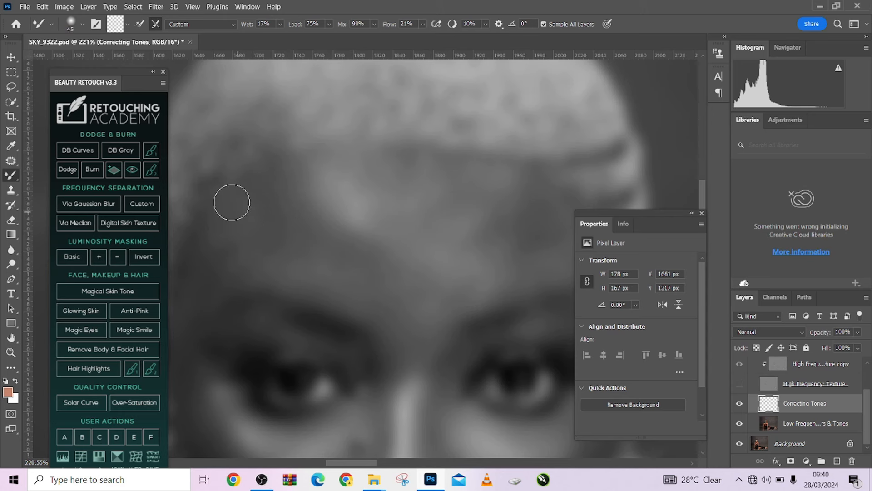
# Blend the forehead tones from the left hairline to above the left eyebrow, and raise the Mixer Brush size to 50.
pyautogui.moveTo(232, 200)
pyautogui.mouseDown()
pyautogui.moveTo(245, 233)
pyautogui.moveTo(232, 211)
pyautogui.moveTo(214, 231)
pyautogui.moveTo(249, 228)
pyautogui.moveTo(265, 266)
pyautogui.moveTo(311, 278)
pyautogui.moveTo(250, 257)
pyautogui.moveTo(278, 247)
pyautogui.moveTo(359, 280)
pyautogui.mouseUp()
pyautogui.press('[')
pyautogui.press(']')
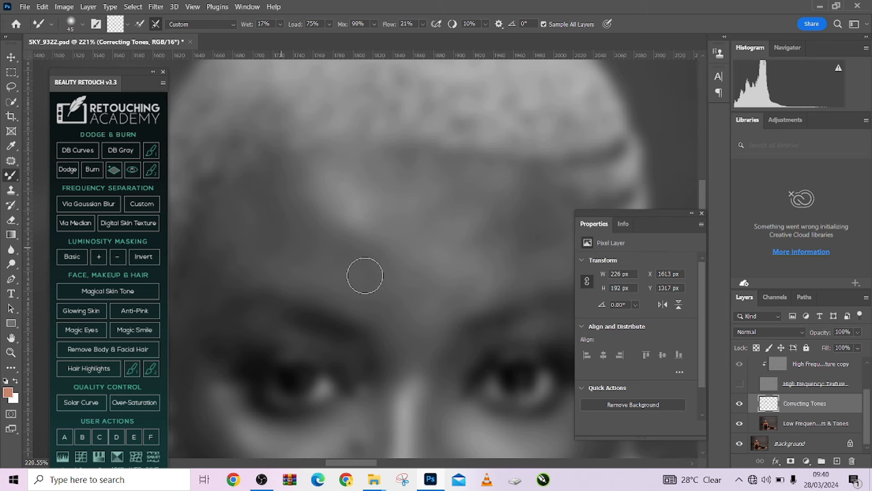
pyautogui.press('[')
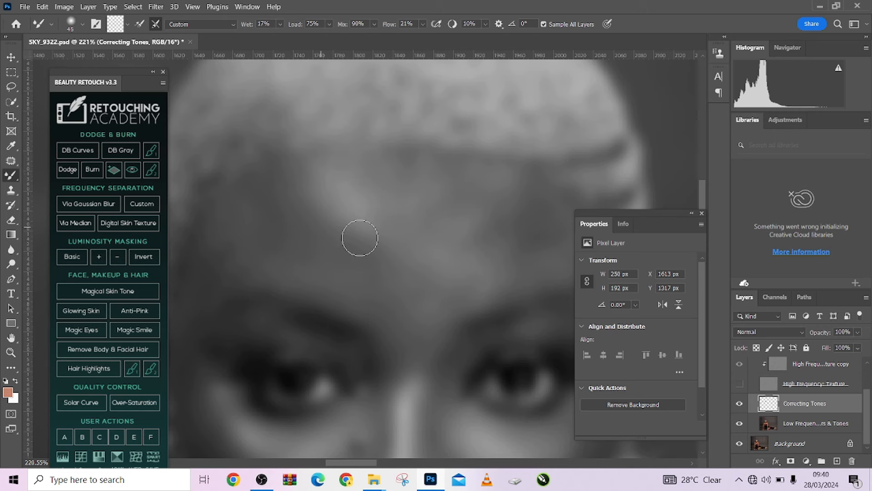
pyautogui.press(']')
pyautogui.moveTo(261, 217)
pyautogui.mouseDown()
pyautogui.moveTo(239, 185)
pyautogui.moveTo(263, 136)
pyautogui.moveTo(244, 218)
pyautogui.mouseUp()
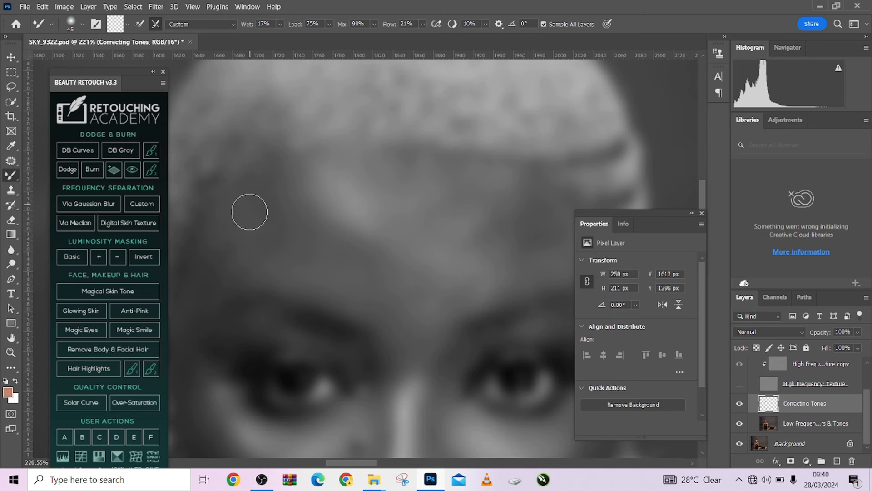
pyautogui.press('[')
pyautogui.press(']')
pyautogui.press(']')
# Check the blended forehead with the High Frequency: Texture layer shown, and hide that layer again.
pyautogui.scroll(-3, 432, 321)
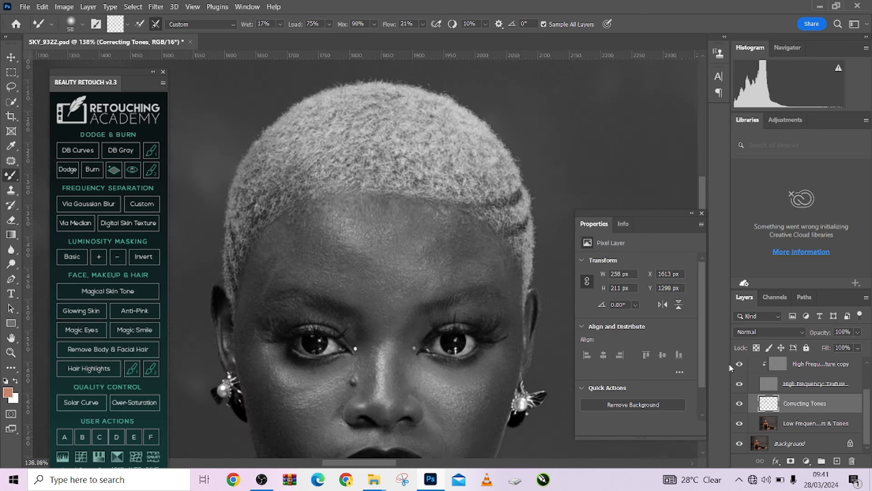
pyautogui.scroll(1, 744, 373)
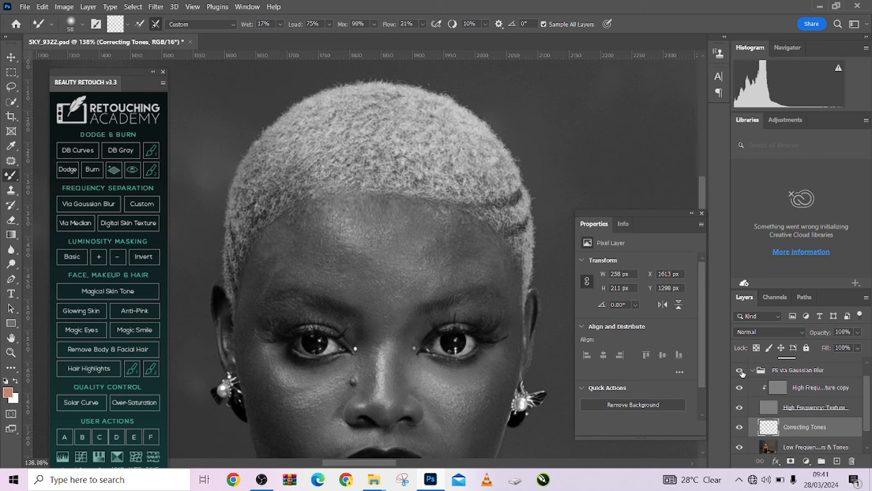
pyautogui.click(740, 408)
# Soften the edges of the bright forehead highlight with the Mixer Brush at size 50.
pyautogui.scroll(3, 323, 233)
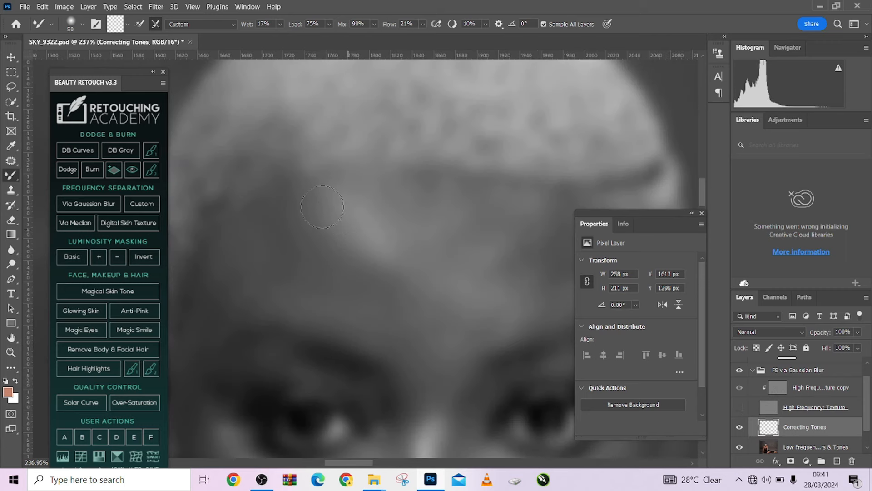
pyautogui.moveTo(319, 216); pyautogui.dragTo(393, 230)
pyautogui.moveTo(355, 200); pyautogui.dragTo(416, 257)
# Reduce the Mixer Brush to 40 and even out the tones above the left eyebrow toward the center of the forehead.
pyautogui.moveTo(220, 321); pyautogui.dragTo(255, 251)
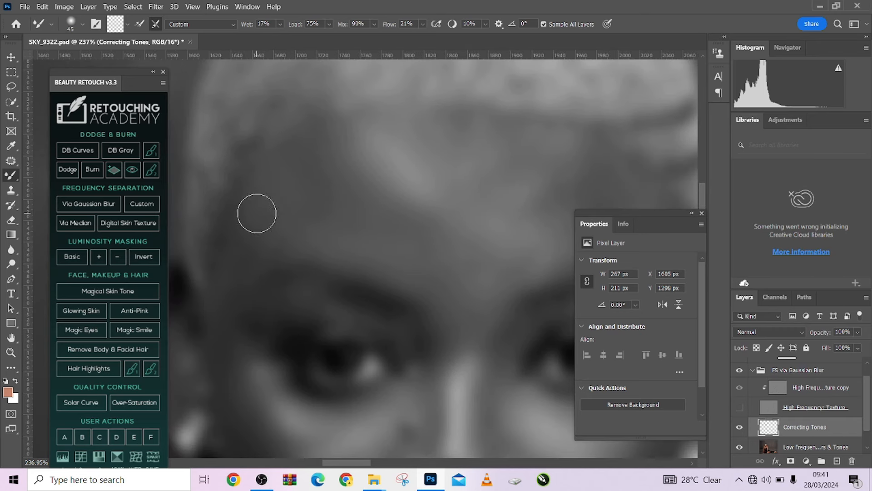
pyautogui.press('[')
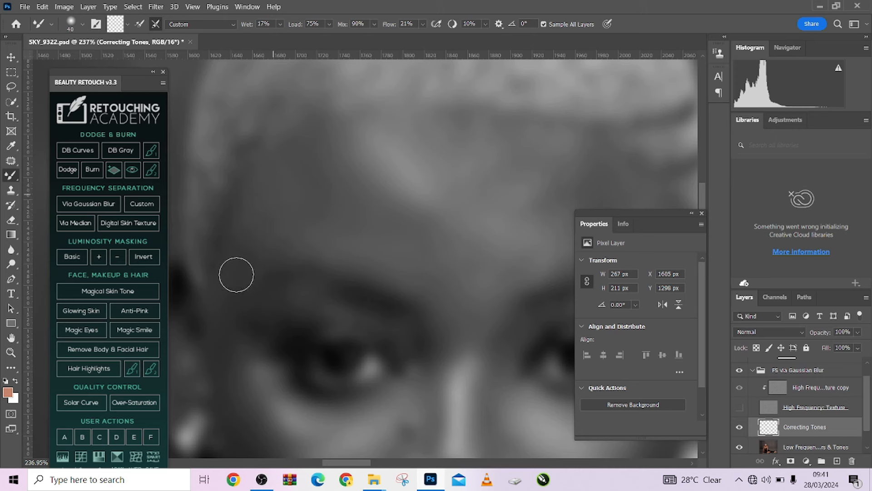
pyautogui.moveTo(312, 224); pyautogui.dragTo(401, 272)
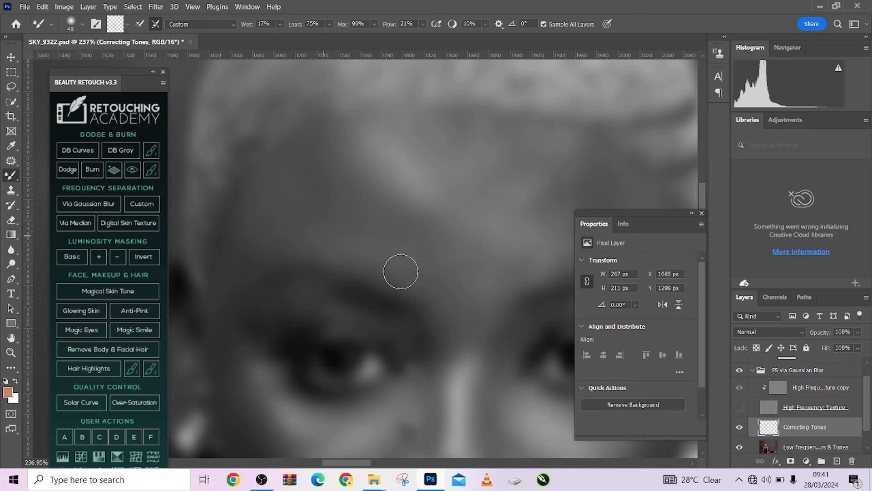
pyautogui.moveTo(299, 237); pyautogui.dragTo(412, 279)
pyautogui.moveTo(324, 226); pyautogui.dragTo(390, 241)
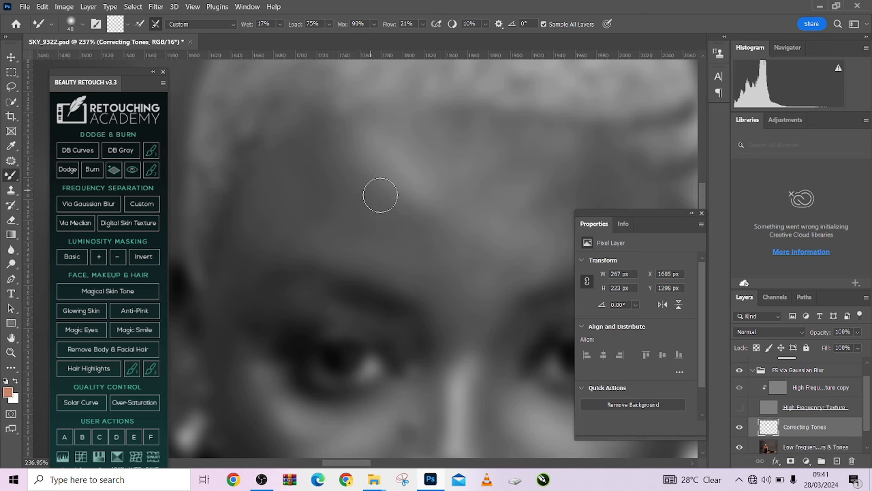
# Set the Mixer Brush size to 45 and blend the upper middle forehead just below the hairline.
pyautogui.scroll(1, 319, 216)
pyautogui.press('[')
pyautogui.press('[')
pyautogui.press('[')
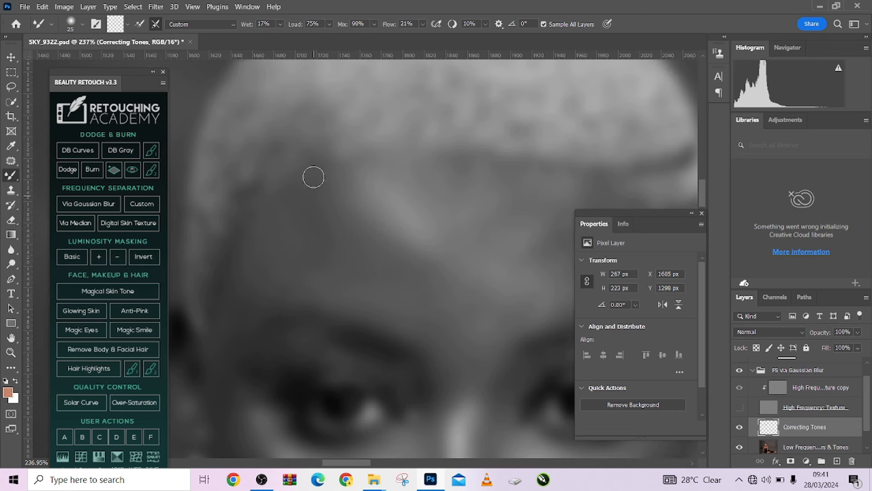
pyautogui.press(']')
pyautogui.press(']')
pyautogui.scroll(2, 449, 230)
pyautogui.moveTo(463, 270); pyautogui.dragTo(465, 273)
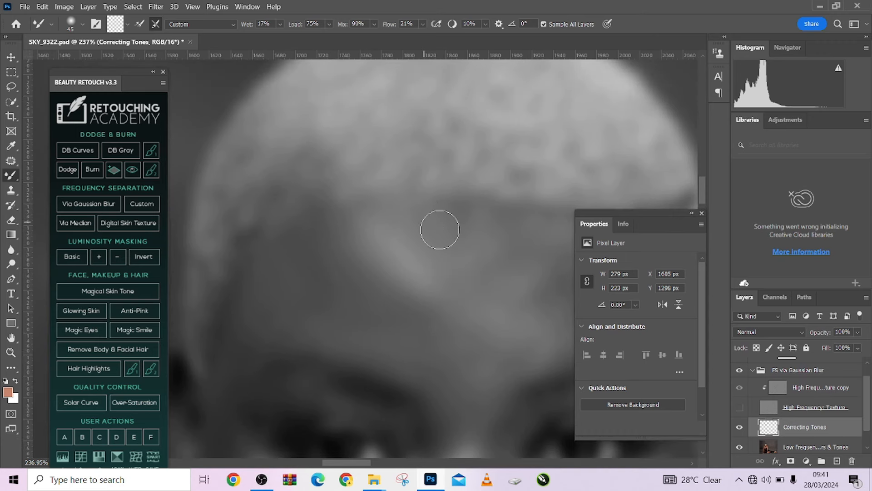
pyautogui.moveTo(419, 198); pyautogui.dragTo(495, 224)
pyautogui.moveTo(437, 221); pyautogui.dragTo(514, 245)
# Blend the patches between the forehead's center and its right side, reducing the Mixer Brush size to 40.
pyautogui.moveTo(441, 238); pyautogui.dragTo(302, 227)
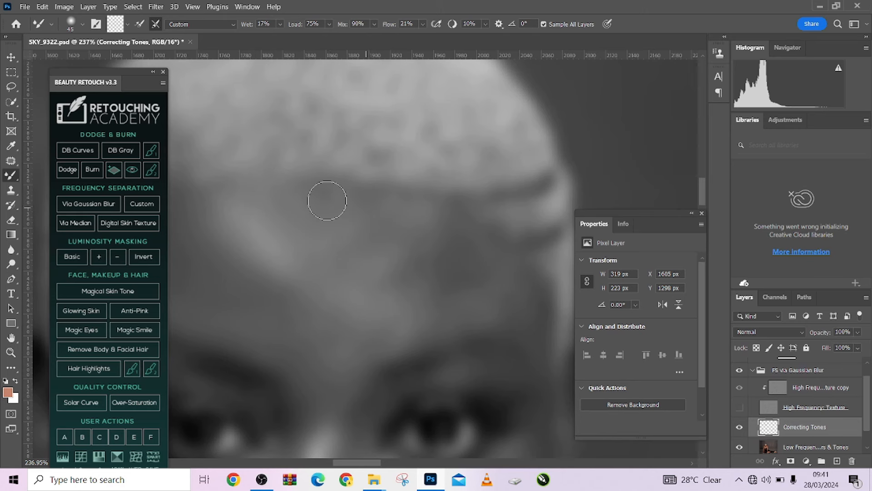
pyautogui.moveTo(327, 201)
pyautogui.mouseDown()
pyautogui.moveTo(388, 211)
pyautogui.moveTo(408, 226)
pyautogui.mouseUp()
pyautogui.moveTo(330, 236)
pyautogui.mouseDown()
pyautogui.moveTo(399, 241)
pyautogui.moveTo(404, 222)
pyautogui.mouseUp()
pyautogui.moveTo(369, 272); pyautogui.dragTo(433, 243)
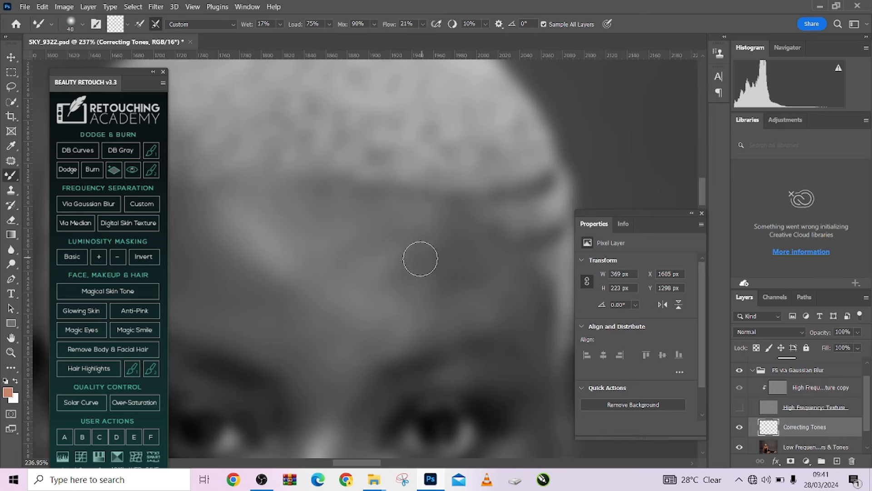
pyautogui.press('[')
pyautogui.press('[')
pyautogui.press('[')
pyautogui.press('[')
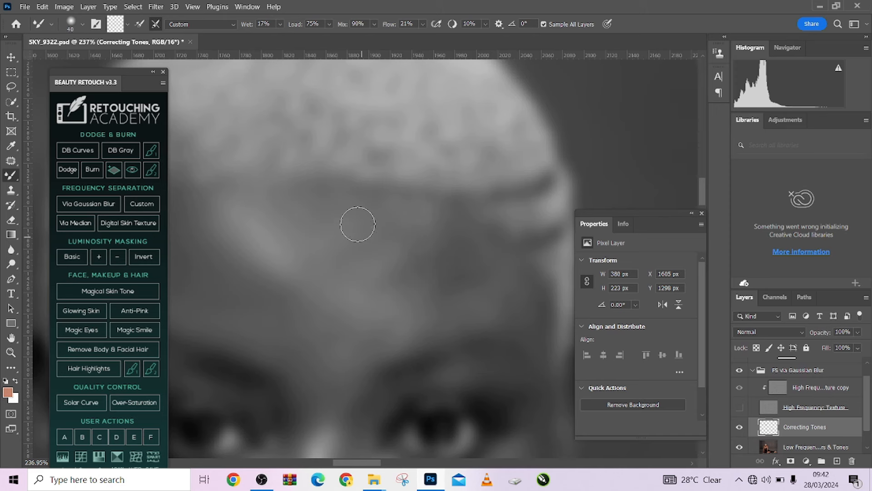
# Smooth the dark patch on the right side of the forehead toward the right temple with the Mixer Brush.
pyautogui.press(']')
pyautogui.press('[')
pyautogui.moveTo(402, 264); pyautogui.dragTo(408, 228)
pyautogui.moveTo(443, 226)
pyautogui.mouseDown()
pyautogui.moveTo(430, 271)
pyautogui.moveTo(457, 209)
pyautogui.moveTo(452, 237)
pyautogui.moveTo(434, 207)
pyautogui.mouseUp()
pyautogui.moveTo(484, 238); pyautogui.dragTo(504, 254)
pyautogui.press('[')
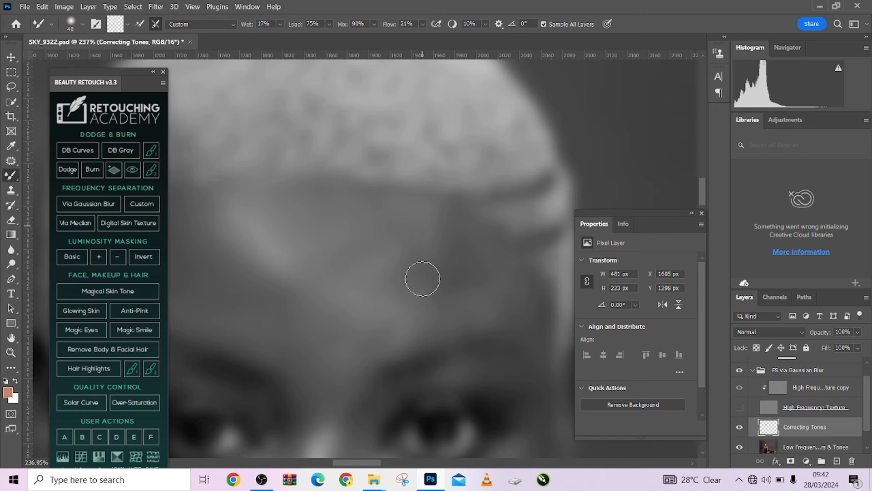
# Blend the tones above the right eyebrow and between the brows with the Mixer Brush at sizes 35 and 40.
pyautogui.press(']')
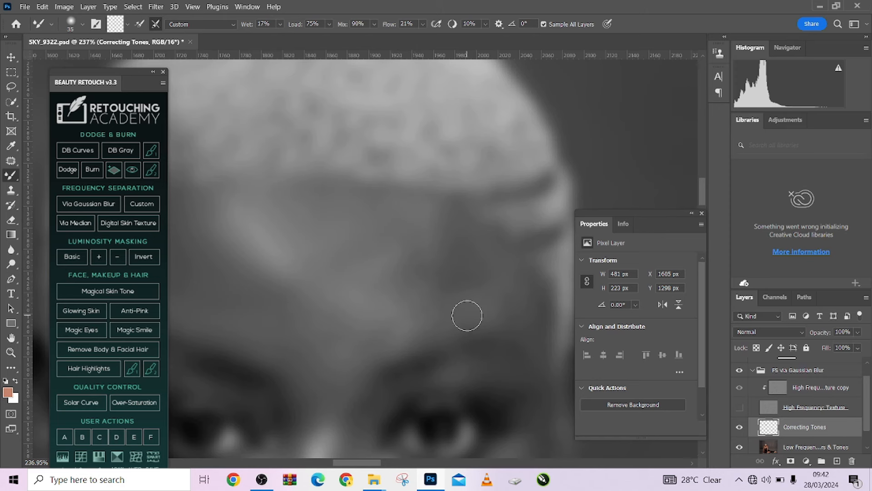
pyautogui.press('[')
pyautogui.moveTo(513, 331)
pyautogui.mouseDown()
pyautogui.moveTo(531, 308)
pyautogui.moveTo(521, 322)
pyautogui.mouseUp()
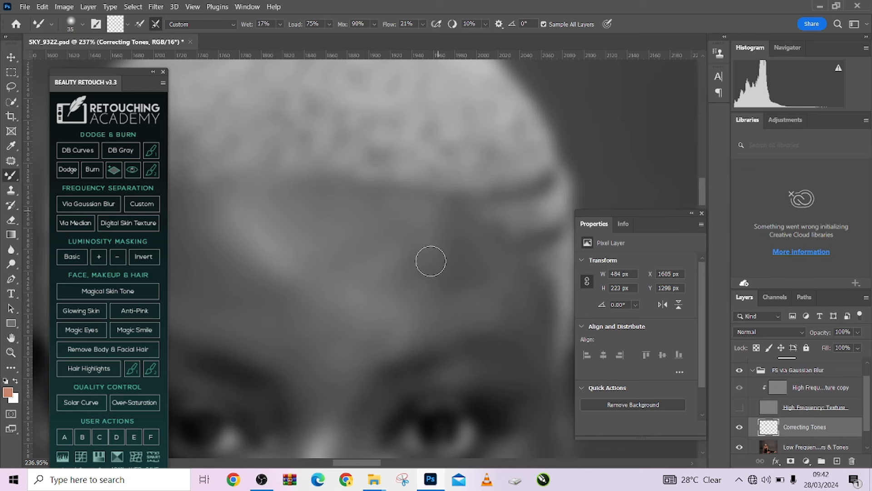
pyautogui.press(']')
pyautogui.moveTo(373, 299)
pyautogui.mouseDown()
pyautogui.moveTo(364, 296)
pyautogui.moveTo(408, 325)
pyautogui.mouseUp()
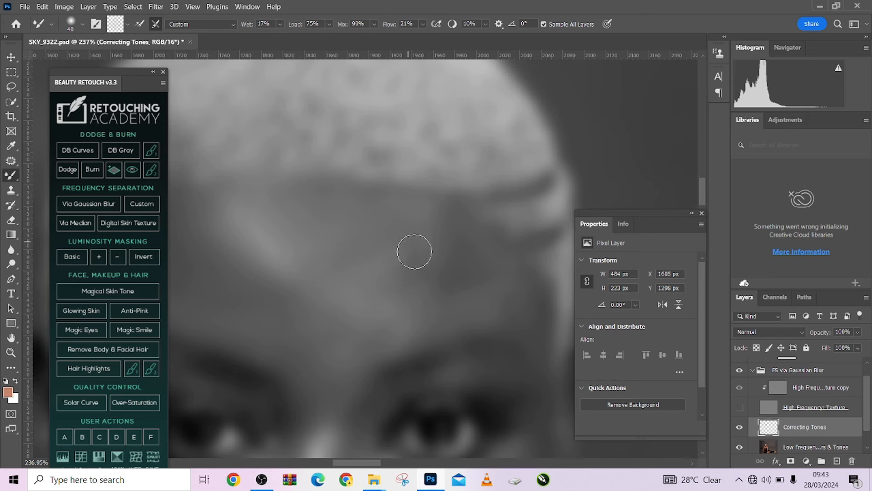
pyautogui.scroll(-5, 455, 287)
pyautogui.press('super')
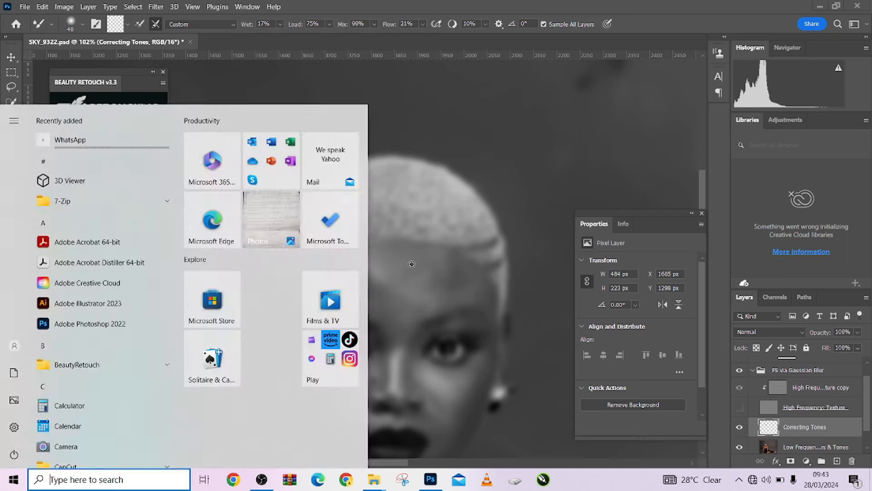
pyautogui.press('super')
pyautogui.scroll(3, 405, 284)
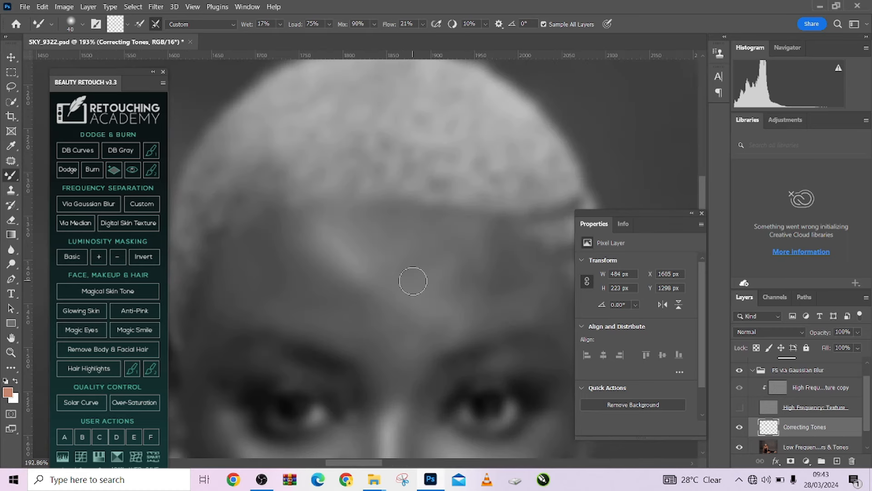
# Toggle the High Frequency: Texture layer on to check the forehead blending against the whole face, then hide it again.
pyautogui.scroll(2, 424, 278)
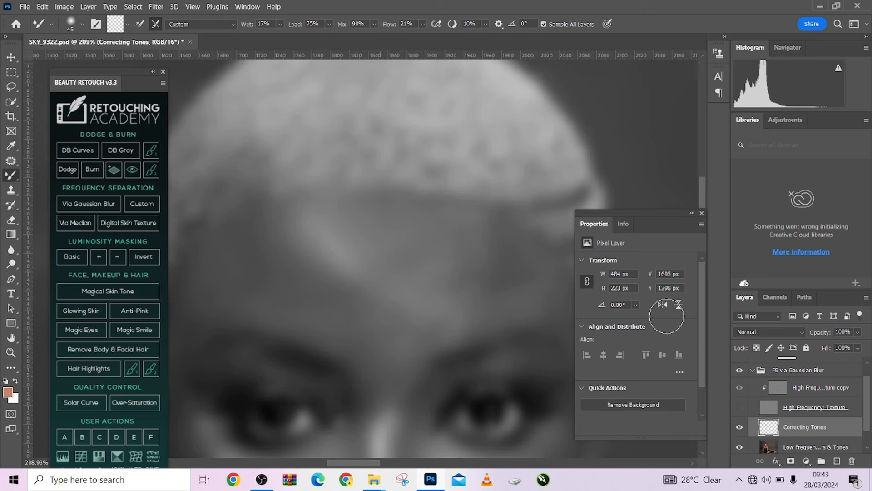
pyautogui.click(740, 371)
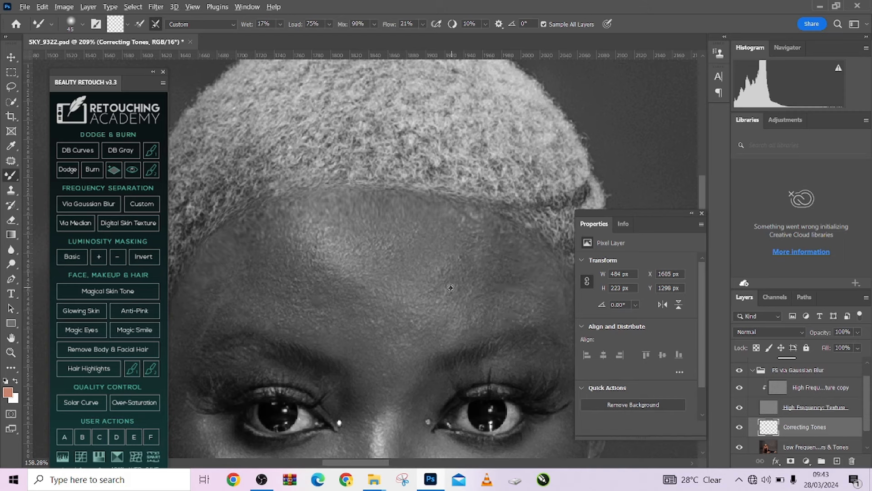
pyautogui.scroll(-5, 461, 297)
pyautogui.moveTo(451, 251); pyautogui.dragTo(431, 220)
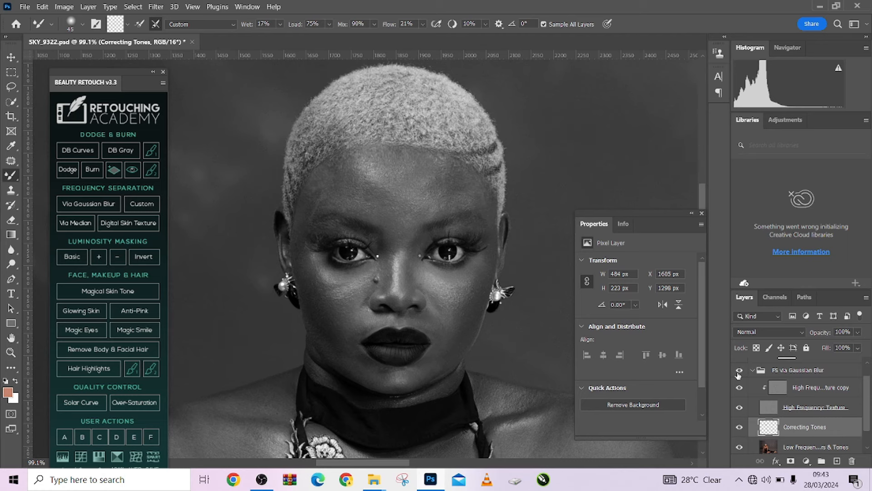
pyautogui.click(739, 409)
pyautogui.scroll(5, 424, 194)
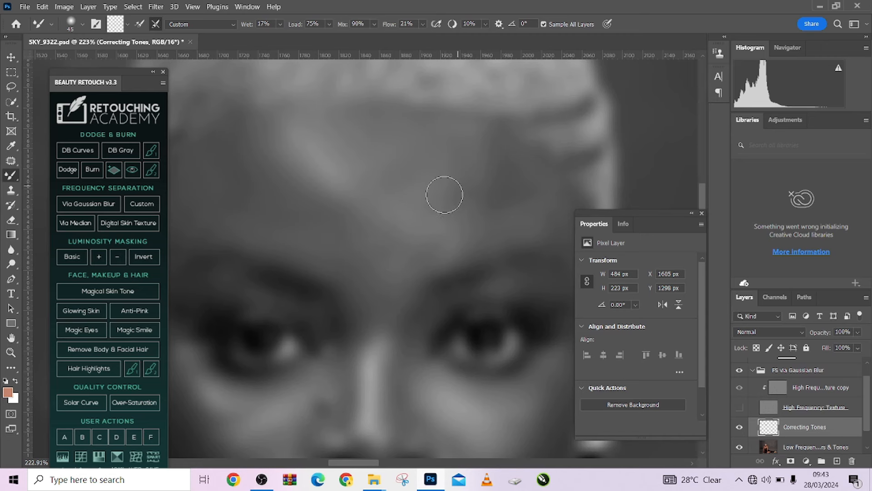
# Blend the right side of the forehead and the area between the eyebrows with the Mixer Brush at sizes 35 and 45.
pyautogui.moveTo(458, 196); pyautogui.dragTo(400, 234)
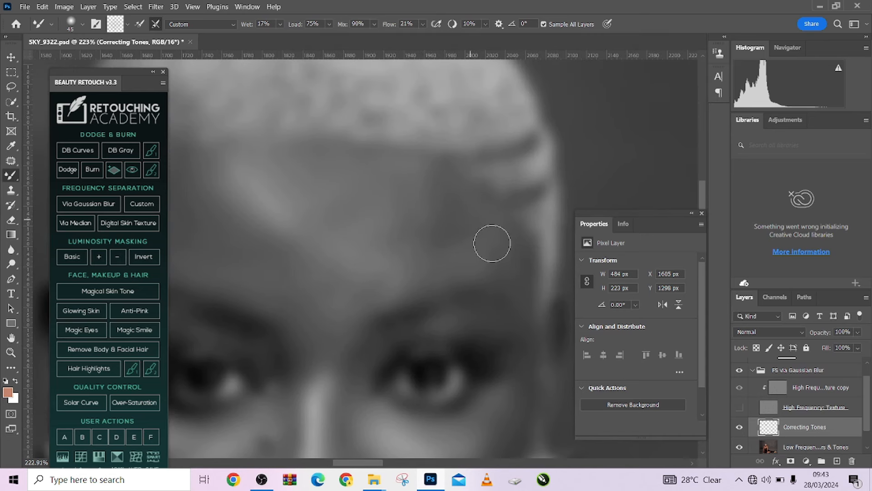
pyautogui.press('[')
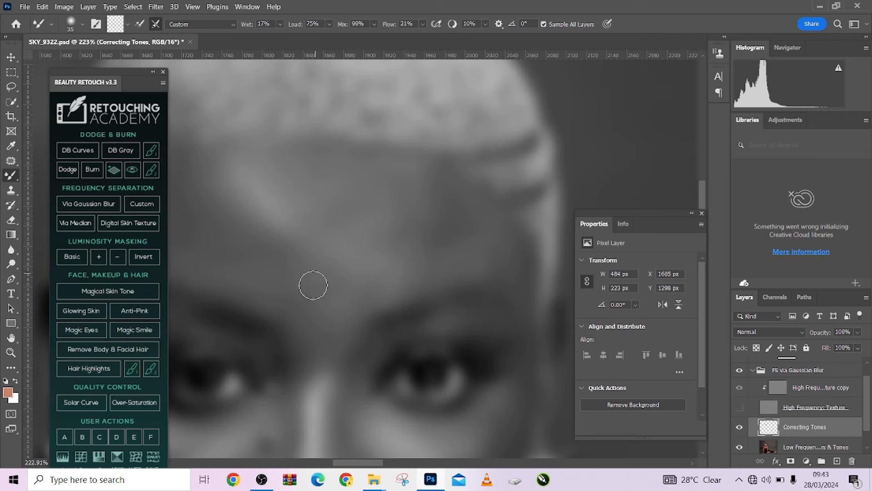
pyautogui.press(']')
pyautogui.moveTo(319, 311); pyautogui.dragTo(337, 279)
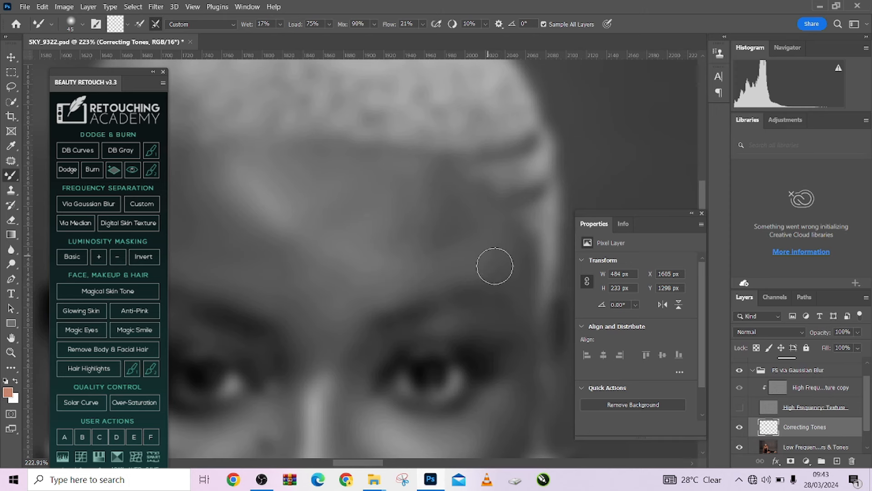
pyautogui.press('[')
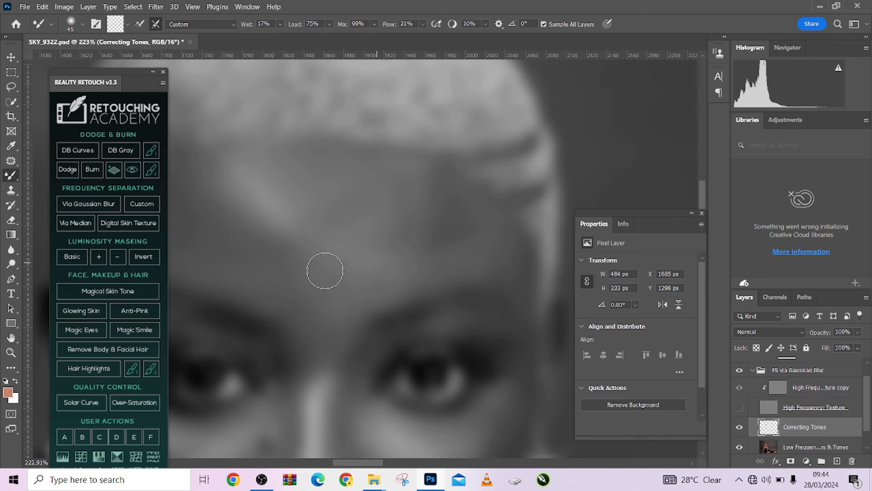
pyautogui.press(']')
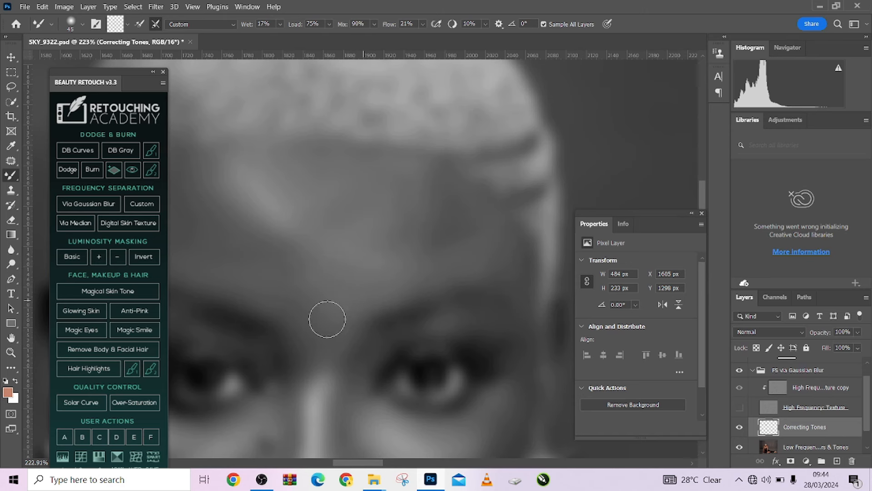
pyautogui.moveTo(325, 315)
pyautogui.mouseDown()
pyautogui.moveTo(369, 300)
pyautogui.moveTo(373, 278)
pyautogui.moveTo(341, 264)
pyautogui.moveTo(398, 284)
pyautogui.moveTo(327, 271)
pyautogui.moveTo(332, 297)
pyautogui.mouseUp()
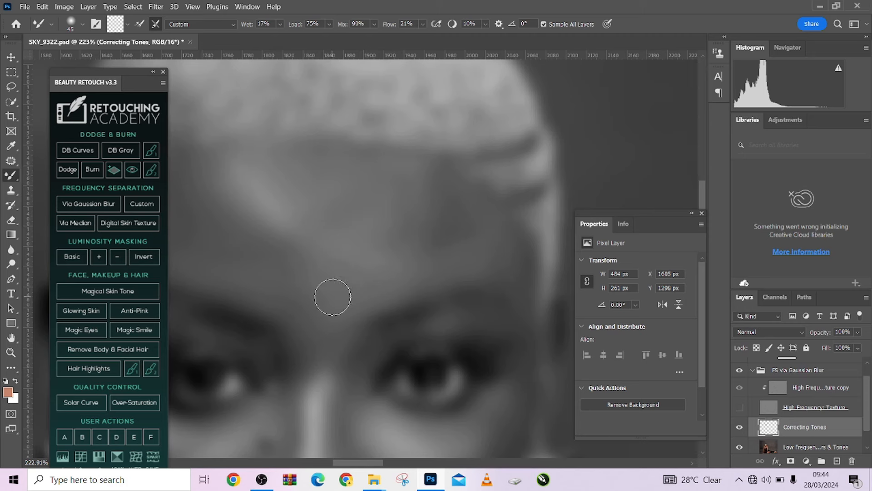
# Smooth the lower forehead above the left eyebrow and around the bright highlight with the Mixer Brush at size 45.
pyautogui.moveTo(406, 304); pyautogui.dragTo(480, 304)
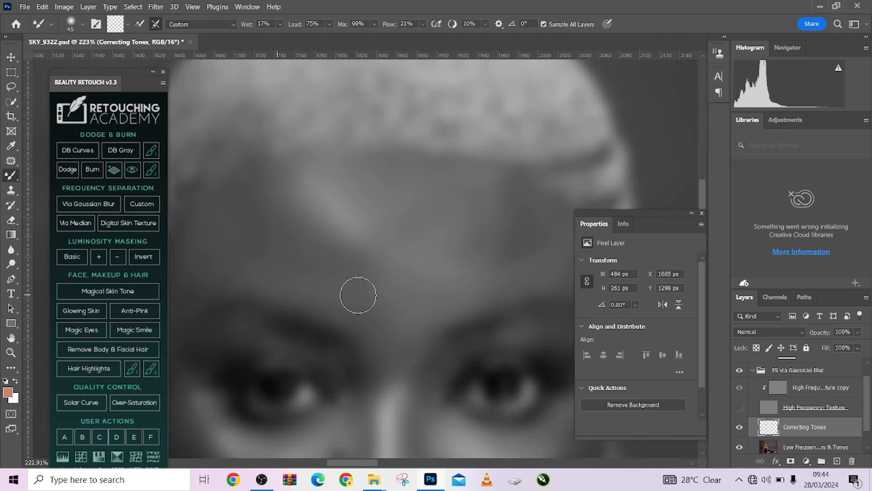
pyautogui.moveTo(326, 269)
pyautogui.mouseDown()
pyautogui.moveTo(352, 271)
pyautogui.moveTo(347, 257)
pyautogui.mouseUp()
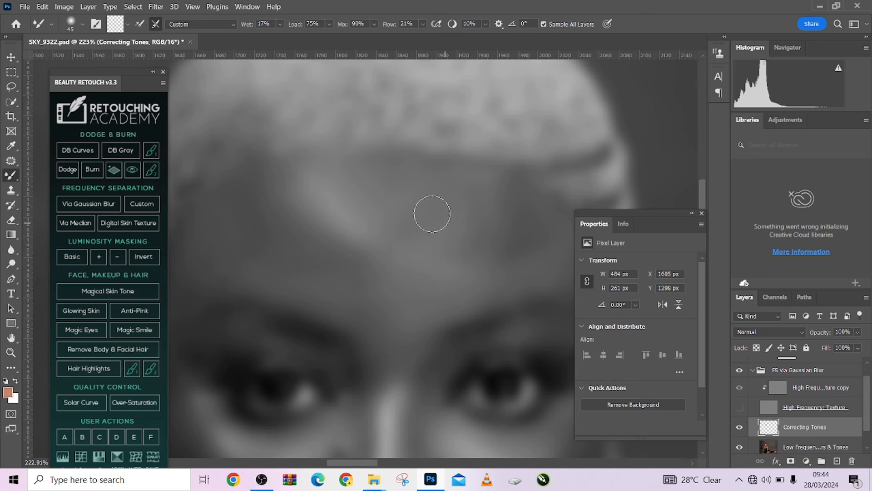
pyautogui.scroll(2, 423, 218)
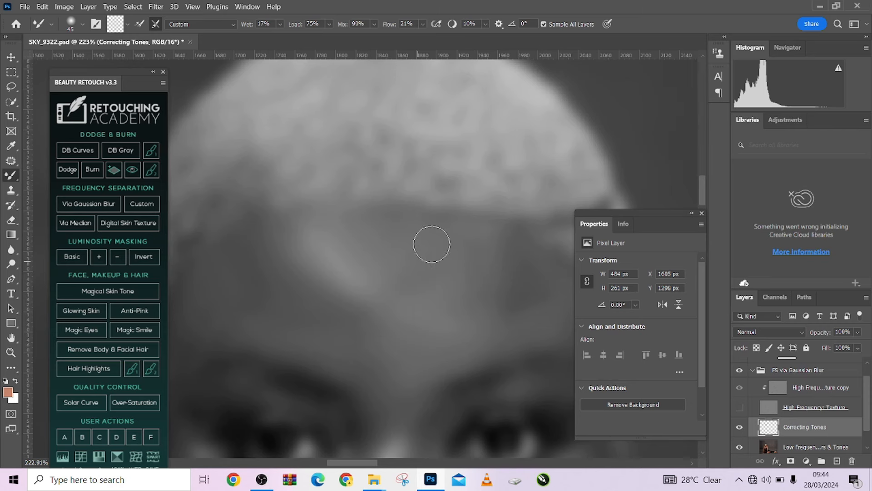
pyautogui.press('space')
pyautogui.moveTo(443, 296); pyautogui.dragTo(418, 175)
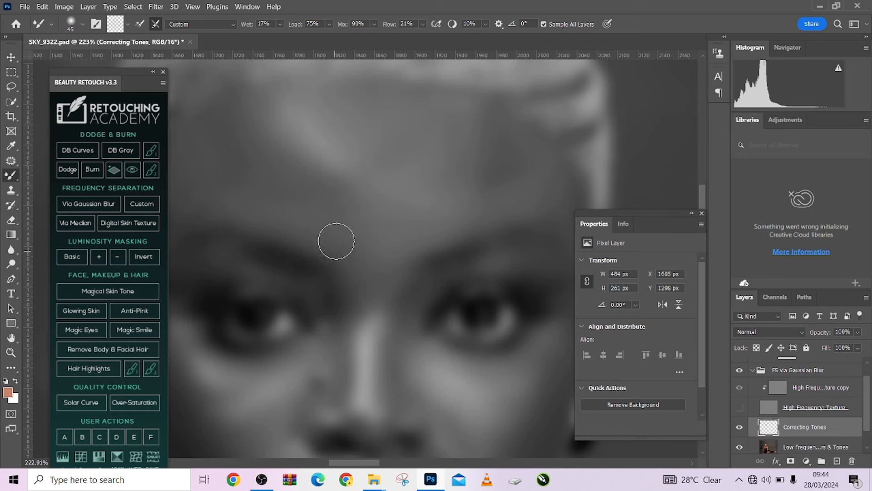
pyautogui.press('space')
pyautogui.moveTo(333, 239)
pyautogui.mouseDown()
pyautogui.moveTo(422, 272)
pyautogui.moveTo(298, 302)
pyautogui.mouseUp()
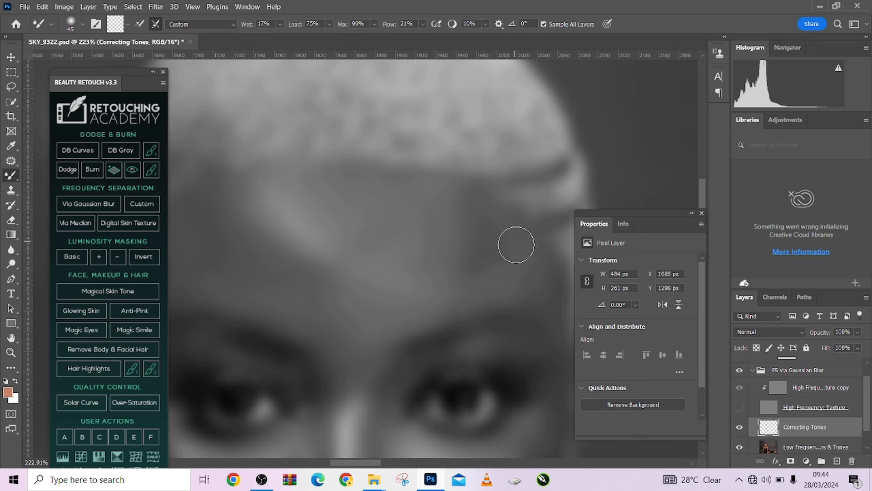
# Reduce the Mixer Brush size to 35 and soften the dark patch between the forehead's center and the right temple.
pyautogui.press('[')
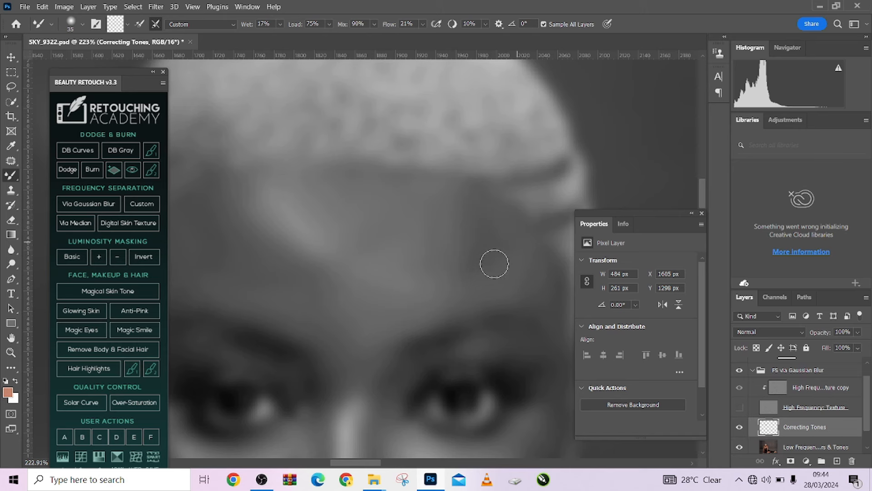
pyautogui.click(740, 407)
pyautogui.hscroll(2, 432, 269)
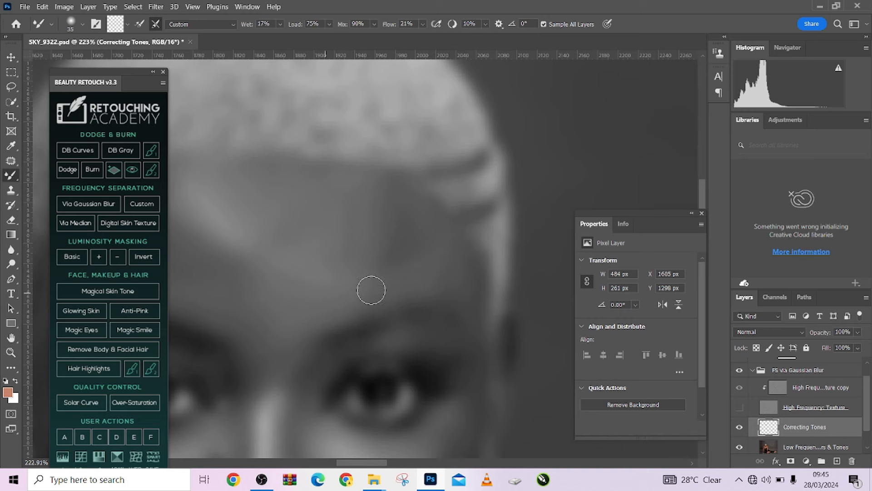
pyautogui.moveTo(471, 308); pyautogui.dragTo(469, 89)
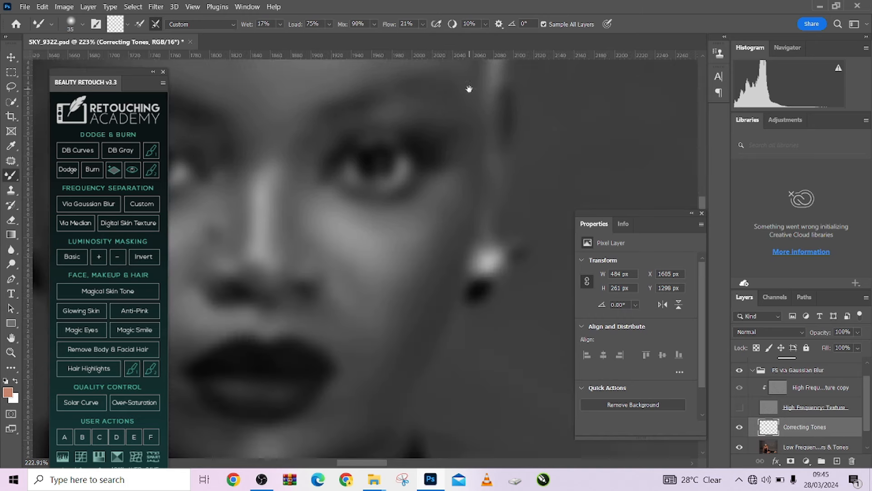
pyautogui.moveTo(444, 186); pyautogui.dragTo(424, 327)
pyautogui.scroll(-3, 357, 212)
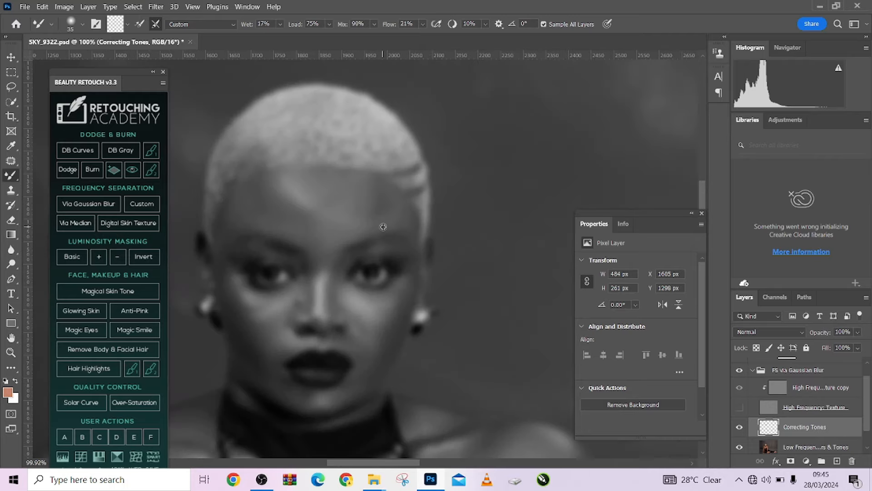
# Set the Mixer Brush size to 48 and blend the left side of the forehead toward the temple and hairline.
pyautogui.scroll(2, 334, 193)
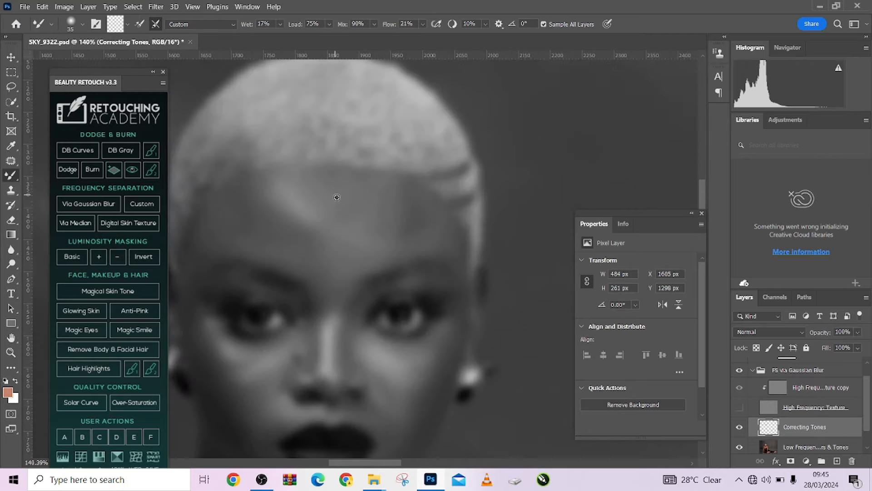
pyautogui.scroll(2, 340, 208)
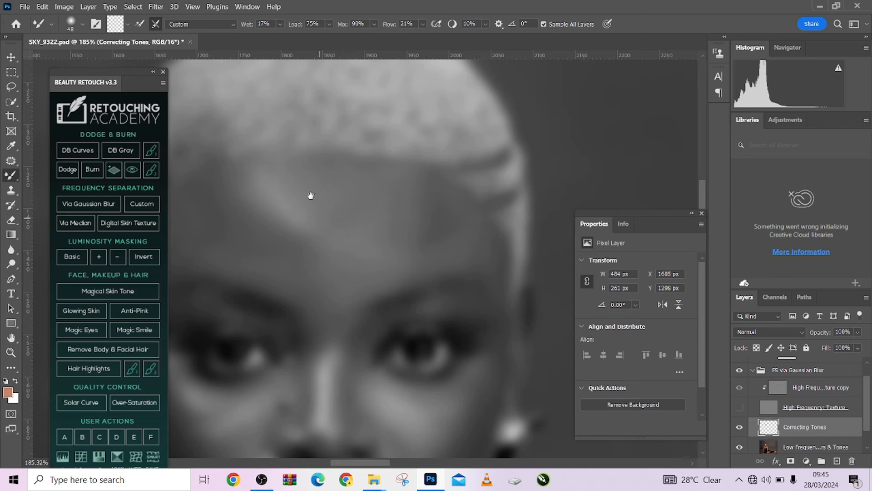
pyautogui.moveTo(311, 195); pyautogui.dragTo(356, 237)
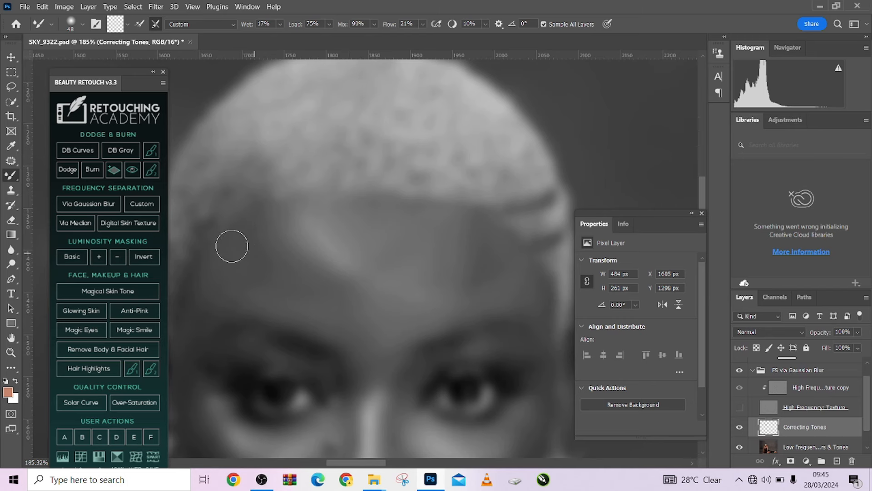
pyautogui.moveTo(236, 254); pyautogui.dragTo(269, 213)
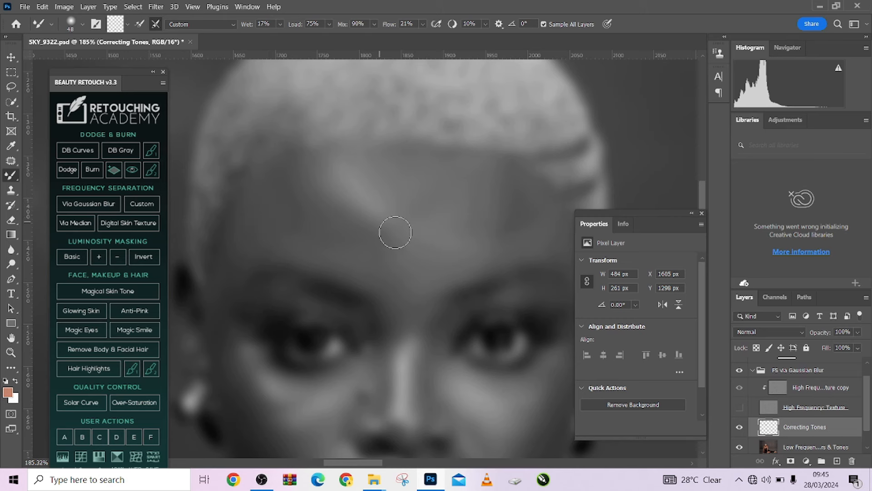
pyautogui.scroll(-3, 438, 252)
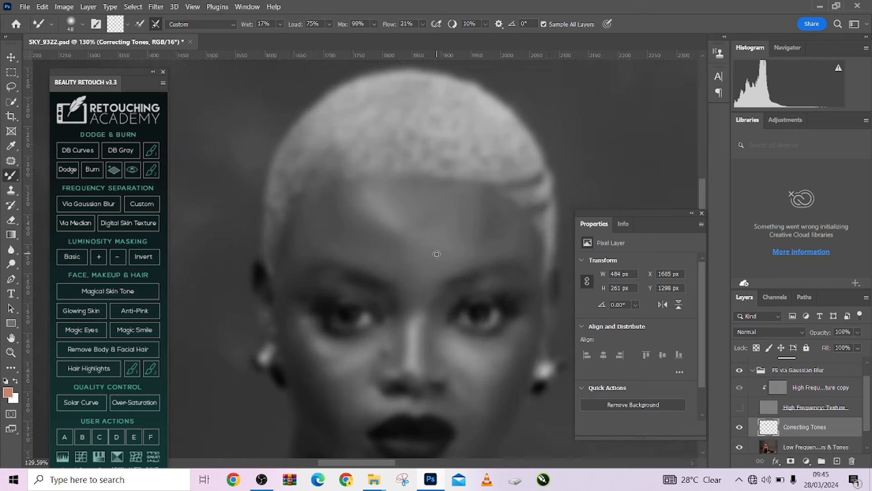
# Smooth the left cheek and the skin beneath the left eye with the Mixer Brush at sizes 35 and 25.
pyautogui.moveTo(405, 255); pyautogui.dragTo(433, 189)
pyautogui.scroll(3, 359, 302)
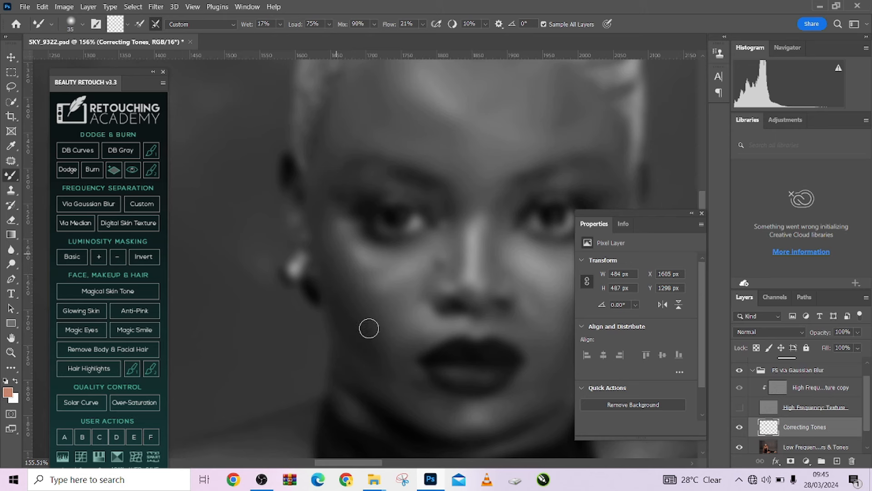
pyautogui.scroll(3, 367, 271)
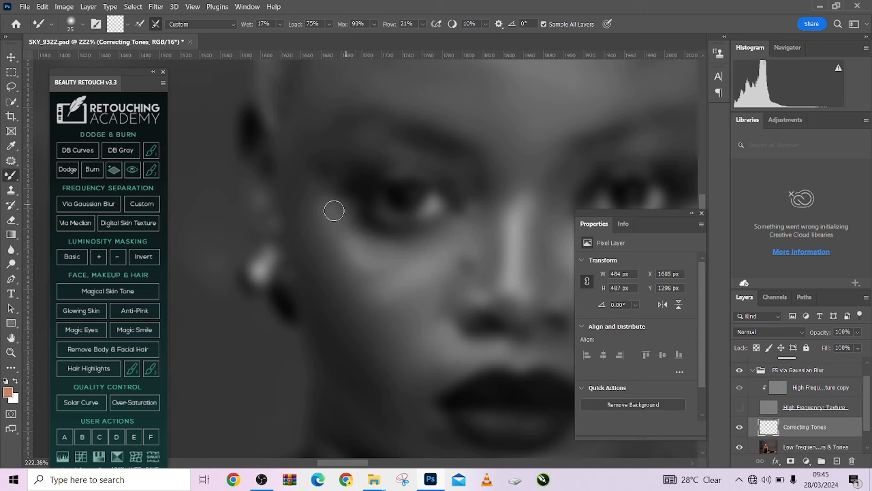
pyautogui.press(']')
pyautogui.press('[')
pyautogui.press('[')
pyautogui.press('[')
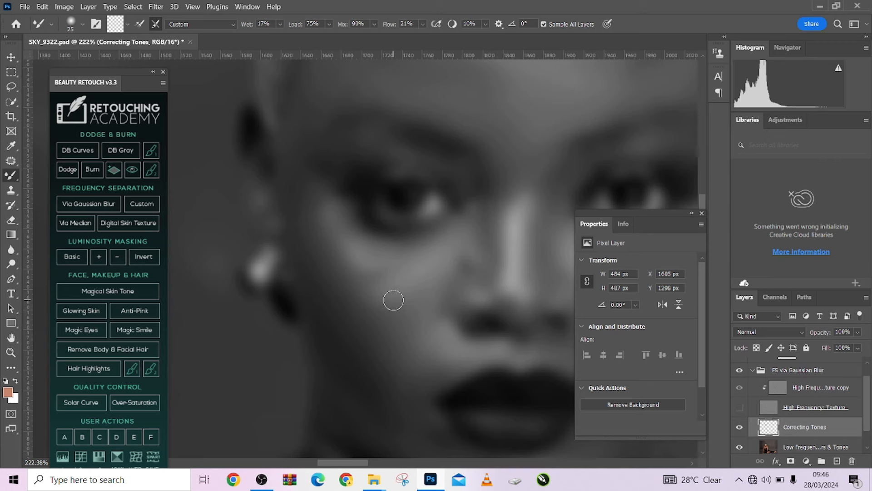
# Blend the tones around the left eye and the outer end of its eyebrow, adjusting the Mixer Brush between 25 and 35.
pyautogui.scroll(2, 398, 292)
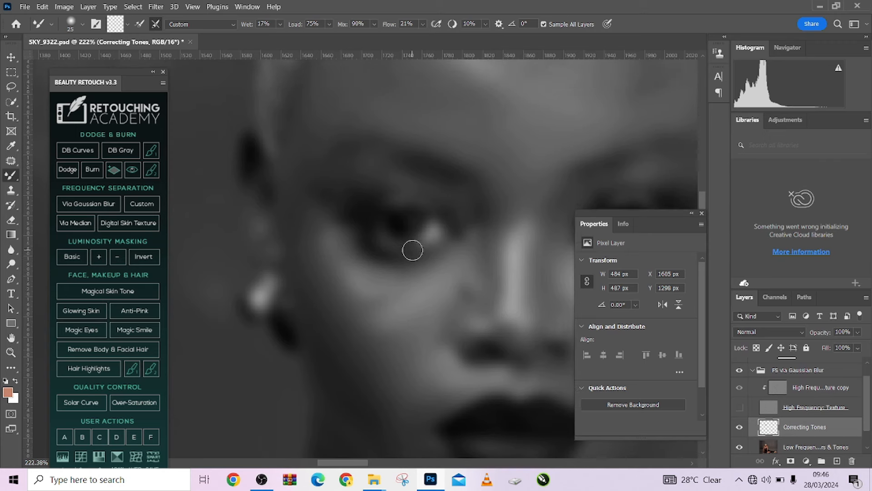
pyautogui.press(']')
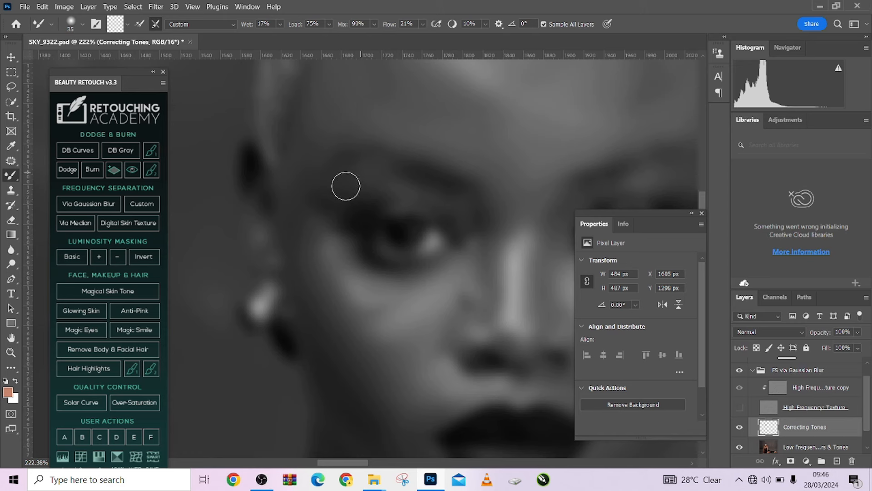
pyautogui.press('[')
pyautogui.press('[')
pyautogui.press('[')
pyautogui.press('[')
pyautogui.press(']')
pyautogui.press(']')
pyautogui.press(']')
# Blend the left cheek down to the jawline with the Mixer Brush at size 35.
pyautogui.scroll(-3, 348, 267)
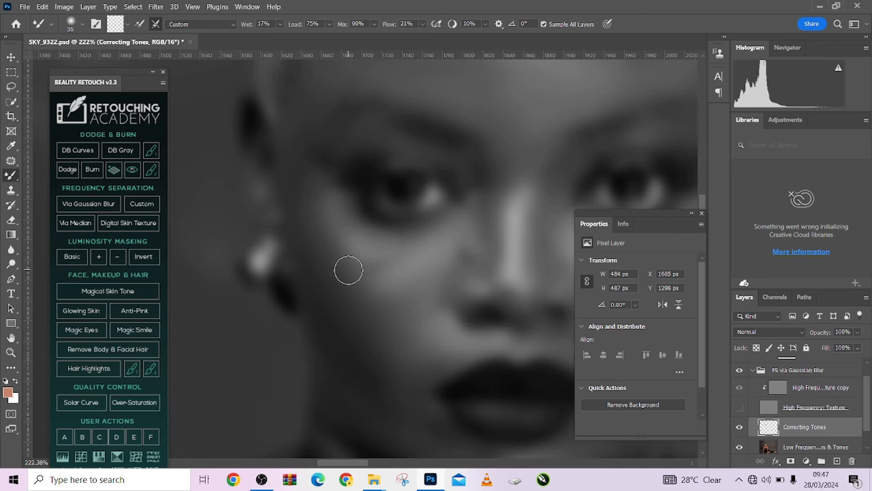
pyautogui.scroll(-3, 345, 269)
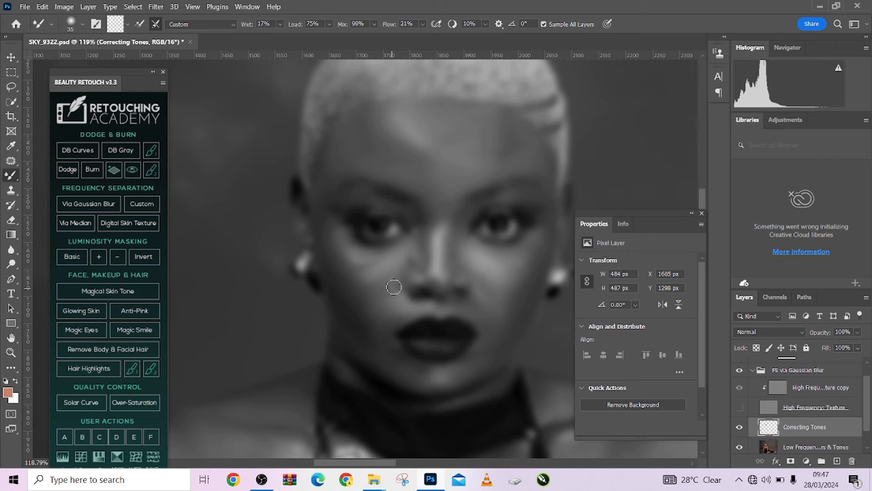
pyautogui.scroll(2, 374, 317)
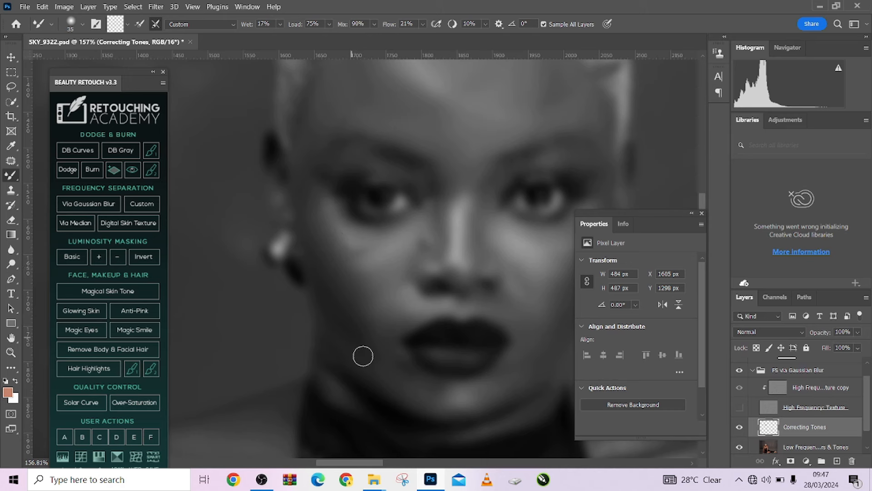
pyautogui.moveTo(331, 336); pyautogui.dragTo(357, 354)
pyautogui.moveTo(395, 388)
pyautogui.mouseDown()
pyautogui.moveTo(417, 380)
pyautogui.moveTo(394, 383)
pyautogui.mouseUp()
# Enlarge the Mixer Brush and smooth the tones of the chin below the lips.
pyautogui.press(']')
pyautogui.press(']')
pyautogui.moveTo(408, 383)
pyautogui.mouseDown()
pyautogui.moveTo(388, 383)
pyautogui.moveTo(410, 374)
pyautogui.mouseUp()
pyautogui.moveTo(430, 292)
pyautogui.mouseDown()
pyautogui.moveTo(418, 308)
pyautogui.moveTo(443, 304)
pyautogui.moveTo(406, 312)
pyautogui.moveTo(421, 321)
pyautogui.moveTo(397, 332)
pyautogui.moveTo(452, 307)
pyautogui.moveTo(409, 267)
pyautogui.moveTo(393, 289)
pyautogui.moveTo(390, 317)
pyautogui.moveTo(393, 301)
pyautogui.moveTo(385, 309)
pyautogui.moveTo(389, 318)
pyautogui.moveTo(370, 313)
pyautogui.moveTo(394, 356)
pyautogui.moveTo(365, 389)
pyautogui.mouseUp()
# Blend the highlight and shadow transitions on the right cheek below the eye, varying the Mixer Brush size around 30.
pyautogui.moveTo(417, 401); pyautogui.dragTo(311, 385)
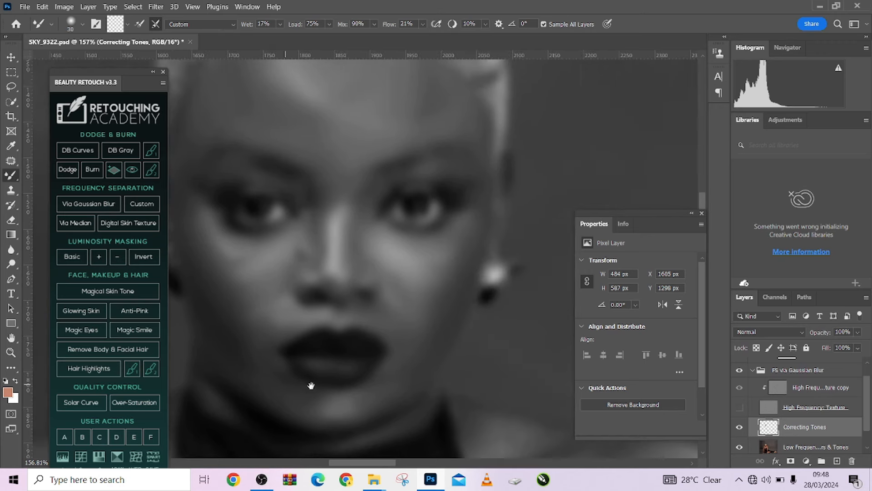
pyautogui.press(']')
pyautogui.press('[')
pyautogui.press(']')
pyautogui.press(']')
pyautogui.press('[')
pyautogui.moveTo(383, 249); pyautogui.dragTo(421, 265)
pyautogui.press('[')
pyautogui.press(']')
pyautogui.press(']')
pyautogui.press('[')
pyautogui.press('[')
pyautogui.press('[')
pyautogui.press('[')
pyautogui.press(']')
pyautogui.press(']')
# Blend the outer edge of the left cheek and the jaw with the Mixer Brush at size 45.
pyautogui.moveTo(213, 248)
pyautogui.mouseDown()
pyautogui.moveTo(195, 205)
pyautogui.moveTo(185, 203)
pyautogui.moveTo(211, 283)
pyautogui.moveTo(203, 215)
pyautogui.moveTo(213, 250)
pyautogui.mouseUp()
pyautogui.moveTo(243, 285); pyautogui.dragTo(315, 224)
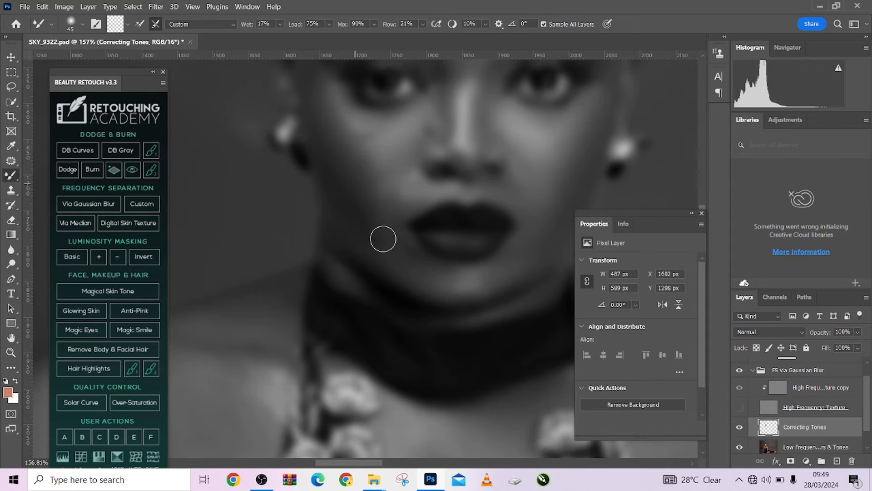
pyautogui.moveTo(381, 238); pyautogui.dragTo(402, 300)
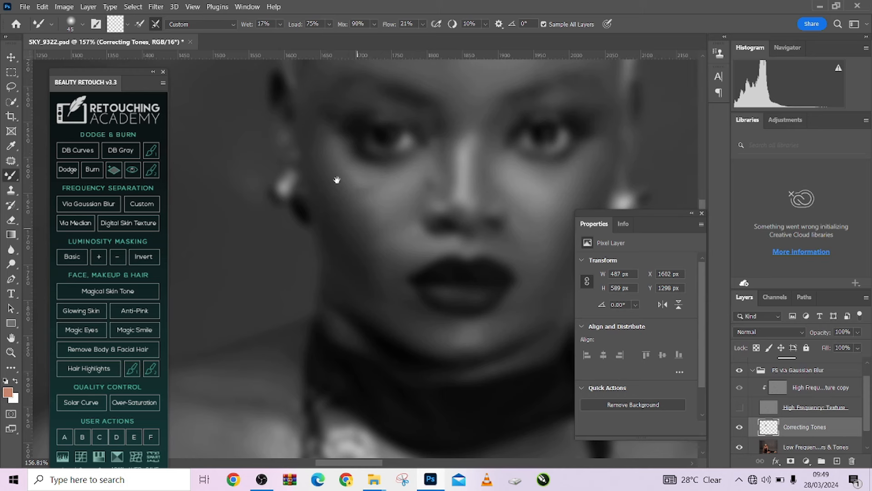
# Blend the tones between the brows and around the bridge of the nose with the Mixer Brush at sizes 35 to 40.
pyautogui.moveTo(337, 181); pyautogui.dragTo(354, 283)
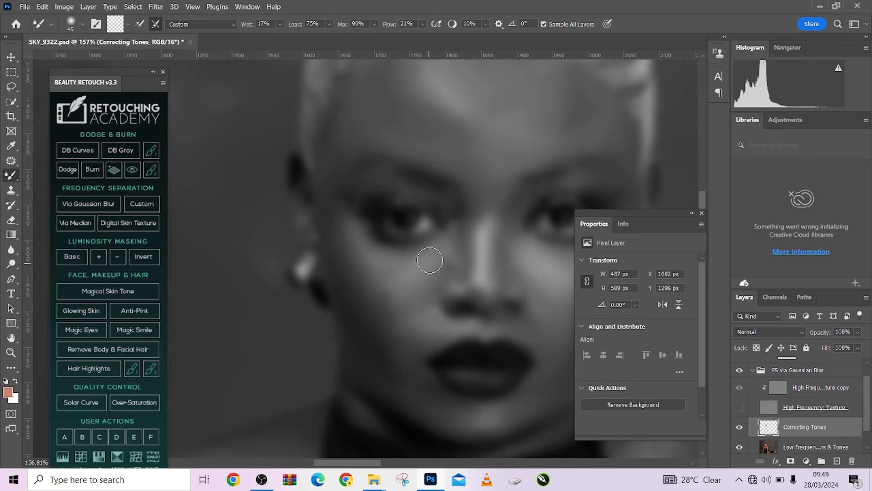
pyautogui.press('[')
pyautogui.press('[')
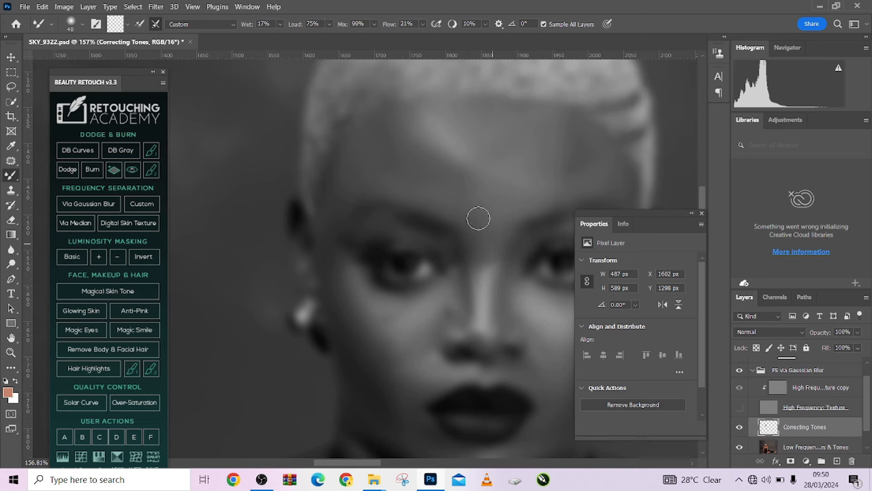
pyautogui.press(']')
pyautogui.press('[')
pyautogui.press(']')
pyautogui.press('[')
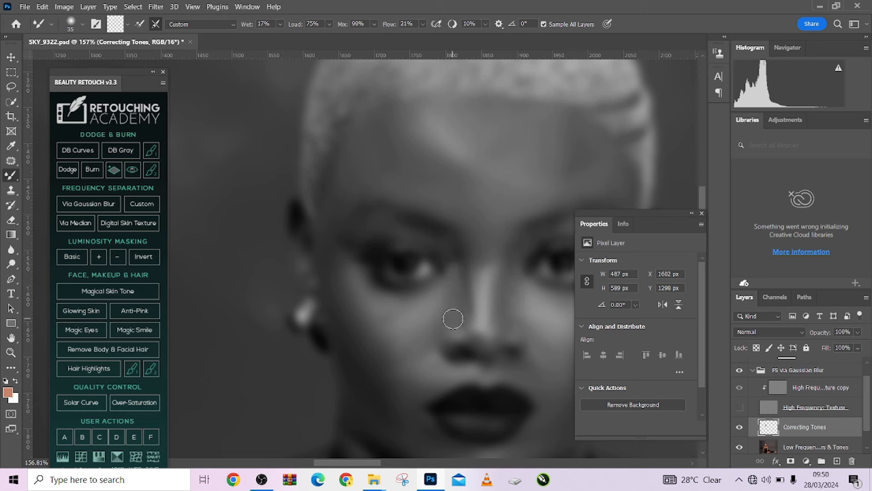
# Smooth the tones below the left eye and beside the nose with the Mixer Brush at size 35, reducing it to 27.
pyautogui.moveTo(412, 291); pyautogui.dragTo(378, 295)
pyautogui.moveTo(469, 346); pyautogui.dragTo(421, 339)
pyautogui.scroll(5, 386, 289)
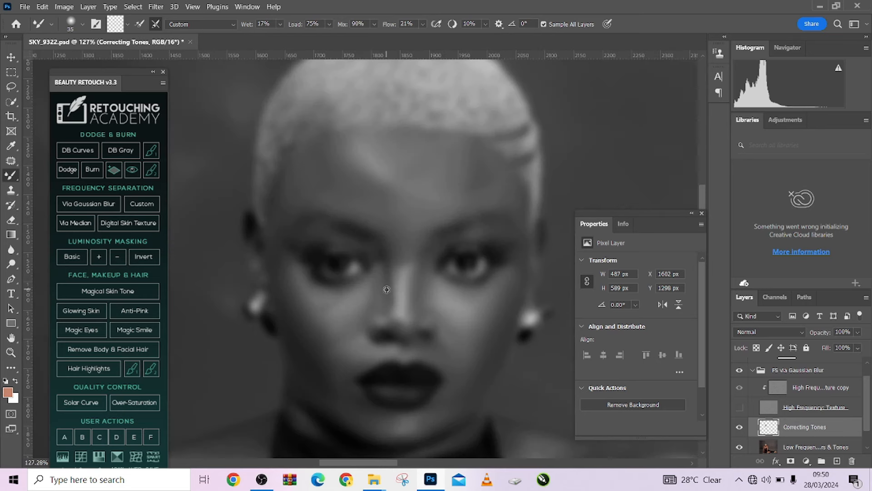
pyautogui.moveTo(396, 283); pyautogui.dragTo(390, 275)
pyautogui.scroll(-3, 415, 329)
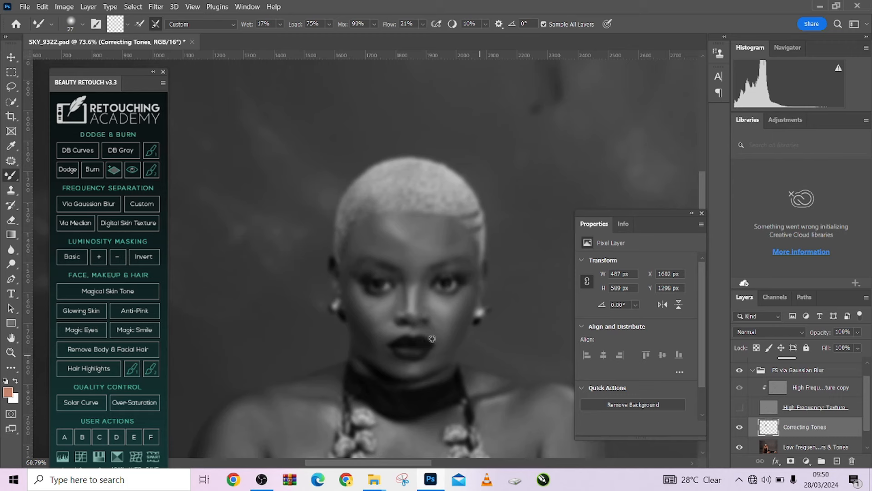
pyautogui.scroll(-1, 432, 338)
pyautogui.moveTo(431, 338); pyautogui.dragTo(421, 287)
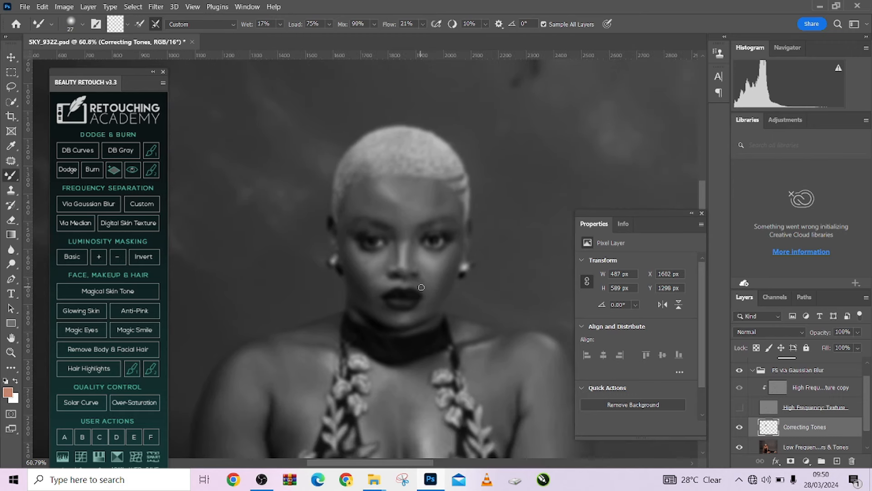
# Blend the skin above the upper lip and around the mouth corners with the Mixer Brush, starting at size 38 and reducing it to 19.
pyautogui.scroll(4, 421, 288)
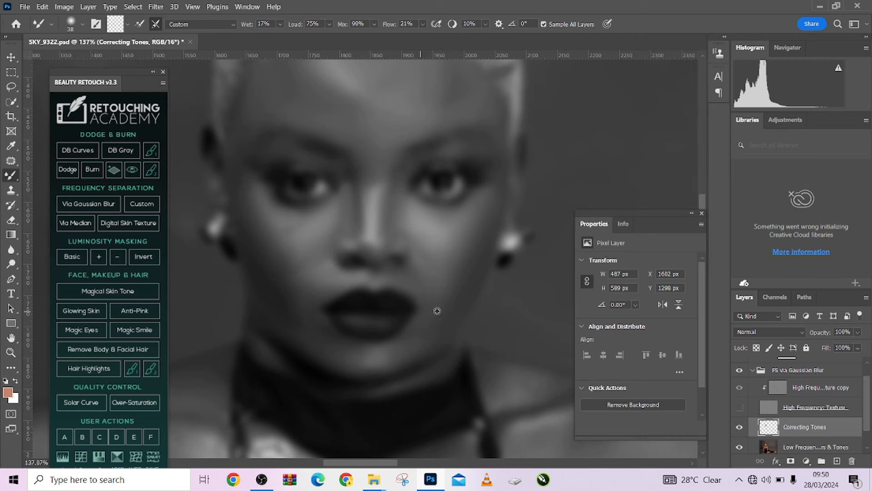
pyautogui.scroll(2, 437, 311)
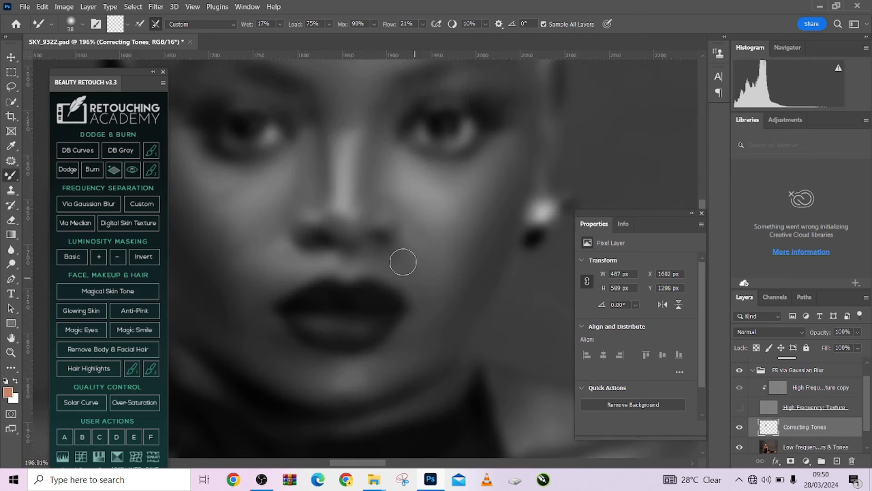
pyautogui.moveTo(412, 272); pyautogui.dragTo(351, 267)
pyautogui.moveTo(284, 276); pyautogui.dragTo(292, 285)
pyautogui.scroll(-1, 800, 437)
pyautogui.scroll(2, 787, 418)
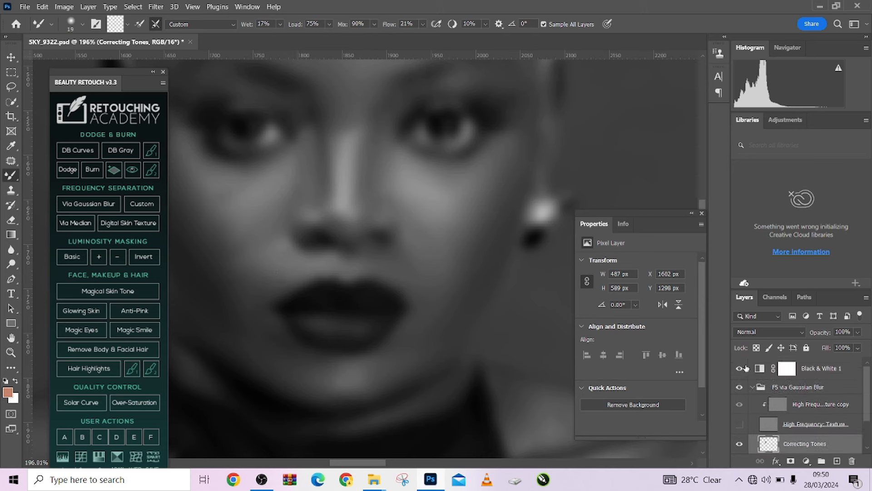
# Switch the layer thumbnails to large and select the Correcting Tones layer inside the FS via Gaussian Blur group.
pyautogui.click(753, 389)
pyautogui.rightClick(781, 432)
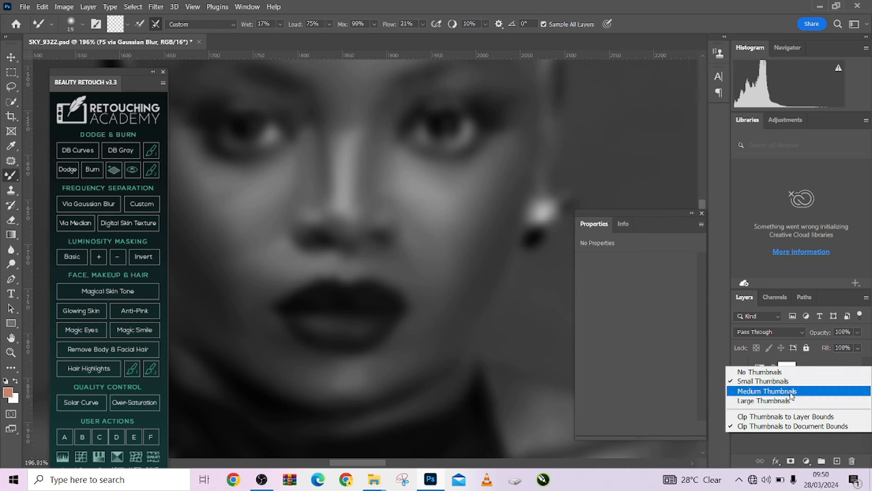
pyautogui.click(780, 402)
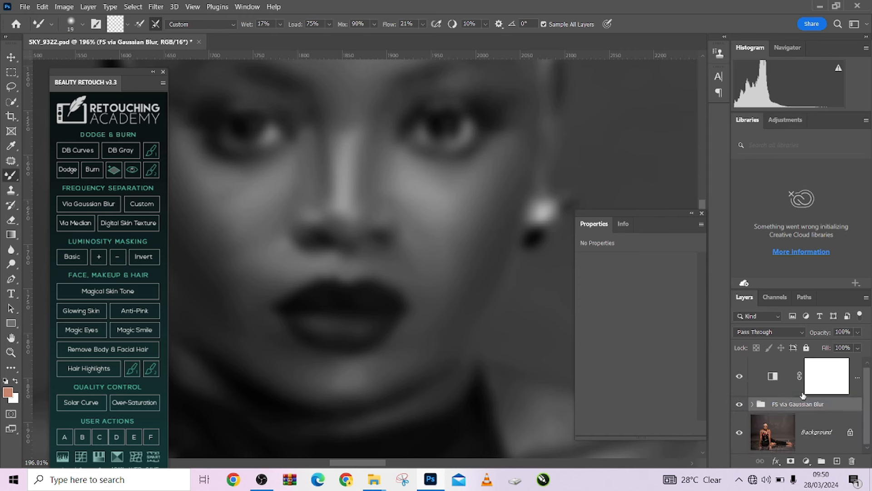
pyautogui.scroll(1, 817, 419)
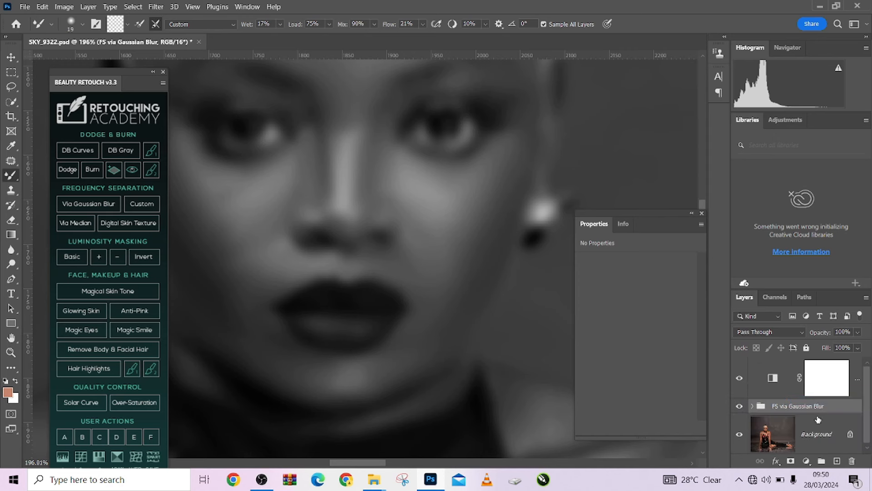
pyautogui.click(752, 407)
pyautogui.scroll(-3, 775, 413)
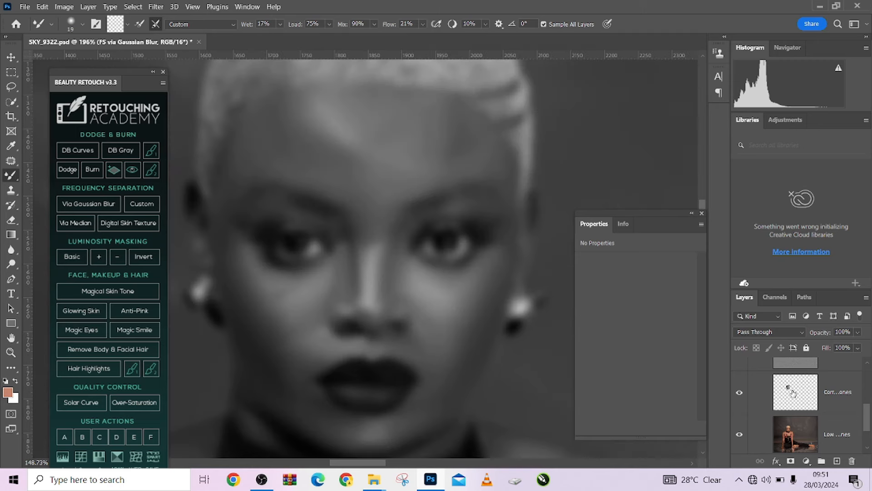
pyautogui.click(793, 393)
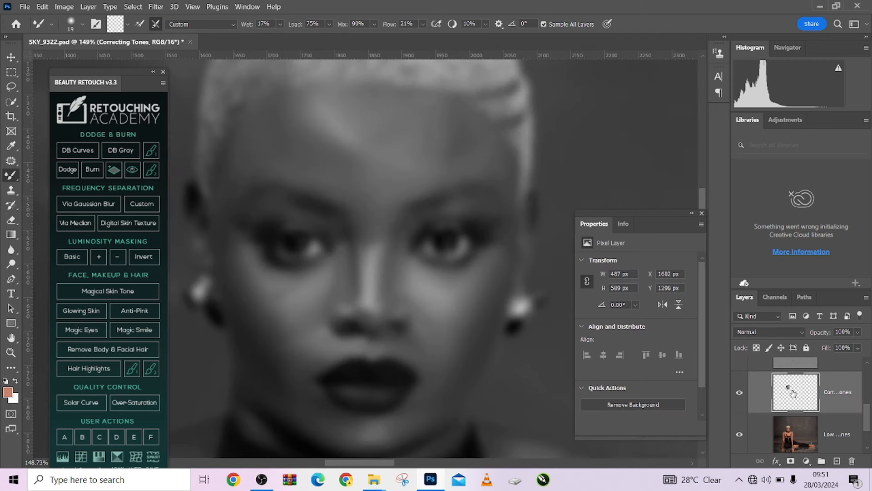
# Isolate the Correcting Tones layer to inspect the painted areas, and restore the visibility of the other layers.
pyautogui.keyDown('alt'); pyautogui.click(740, 393); pyautogui.keyUp('alt')
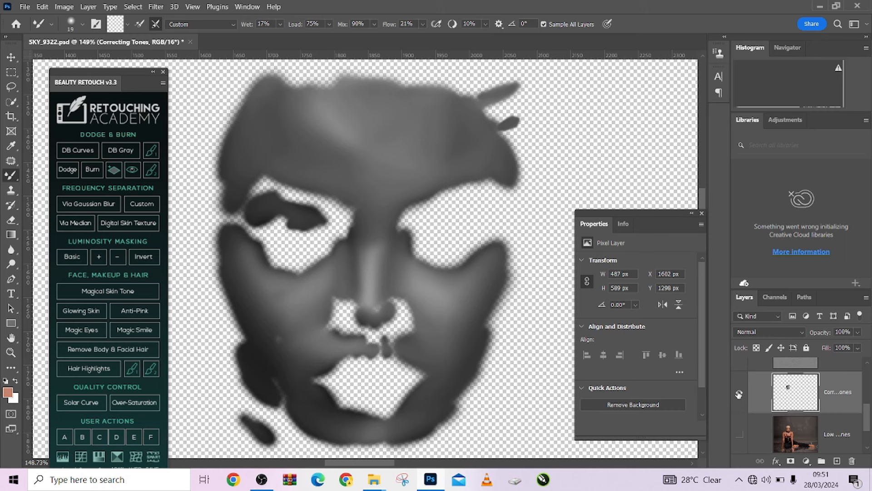
pyautogui.keyDown('alt'); pyautogui.click(739, 394); pyautogui.keyUp('alt')
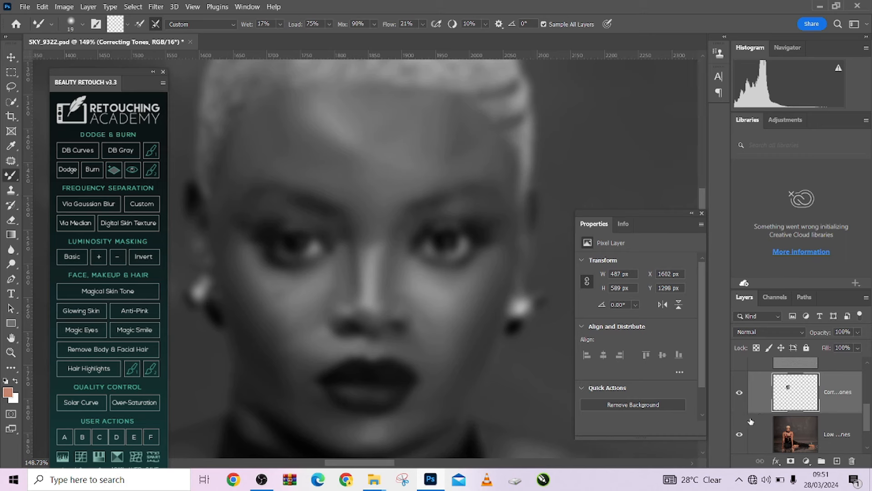
# Blend the under-eye and upper cheek tones on both sides with the Mixer Brush at sizes 30 to 40.
pyautogui.scroll(-2, 456, 301)
pyautogui.press(']')
pyautogui.press(']')
pyautogui.press(']')
pyautogui.press(']')
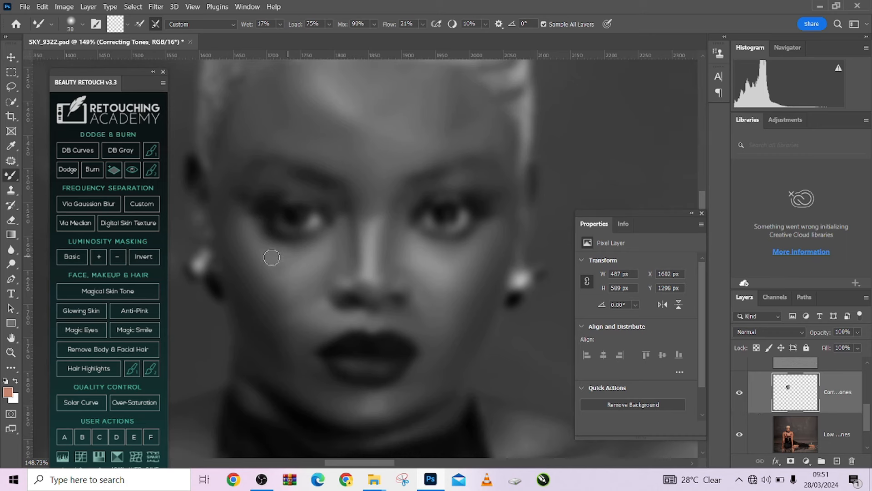
pyautogui.moveTo(263, 238); pyautogui.dragTo(259, 235)
pyautogui.moveTo(301, 257)
pyautogui.mouseDown()
pyautogui.moveTo(316, 246)
pyautogui.moveTo(293, 259)
pyautogui.moveTo(321, 244)
pyautogui.moveTo(294, 254)
pyautogui.moveTo(263, 237)
pyautogui.mouseUp()
pyautogui.press(']')
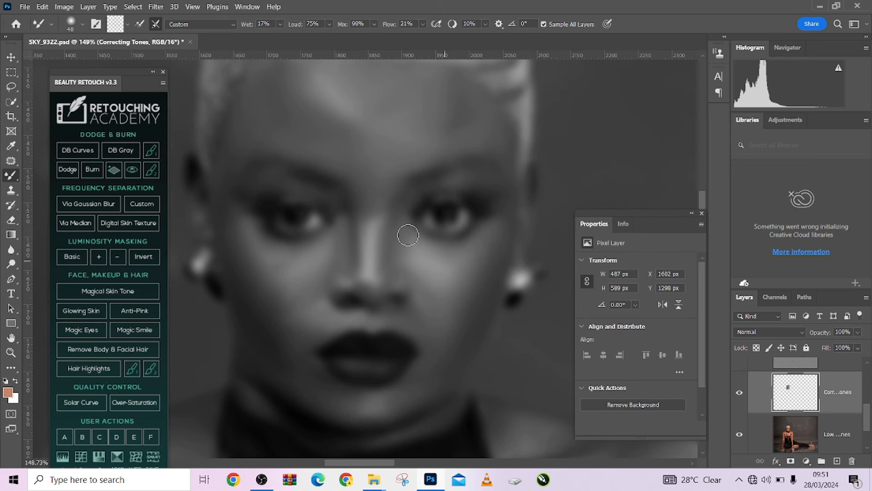
pyautogui.moveTo(462, 248)
pyautogui.mouseDown()
pyautogui.moveTo(435, 249)
pyautogui.moveTo(437, 257)
pyautogui.mouseUp()
# Smooth the jawline and the underside of the chin above the choker with the Mixer Brush, varying its size around 30 to 40.
pyautogui.scroll(-5, 450, 312)
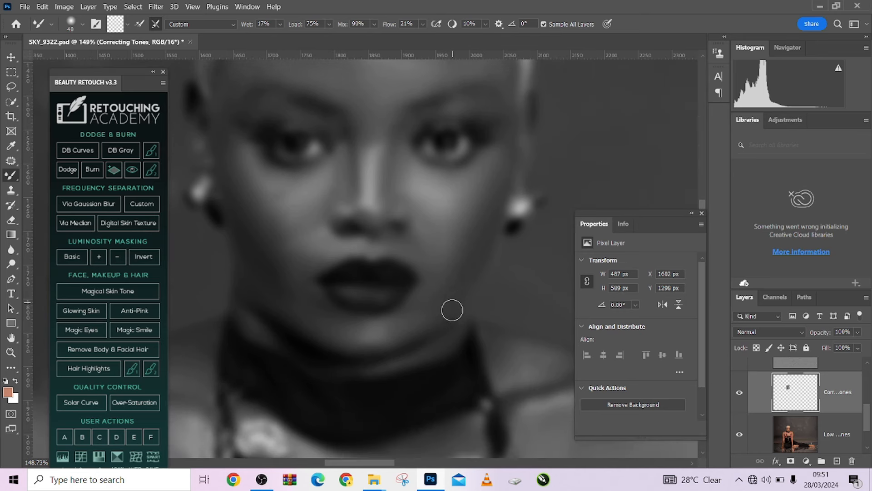
pyautogui.press('[')
pyautogui.press('[')
pyautogui.moveTo(437, 343); pyautogui.dragTo(416, 352)
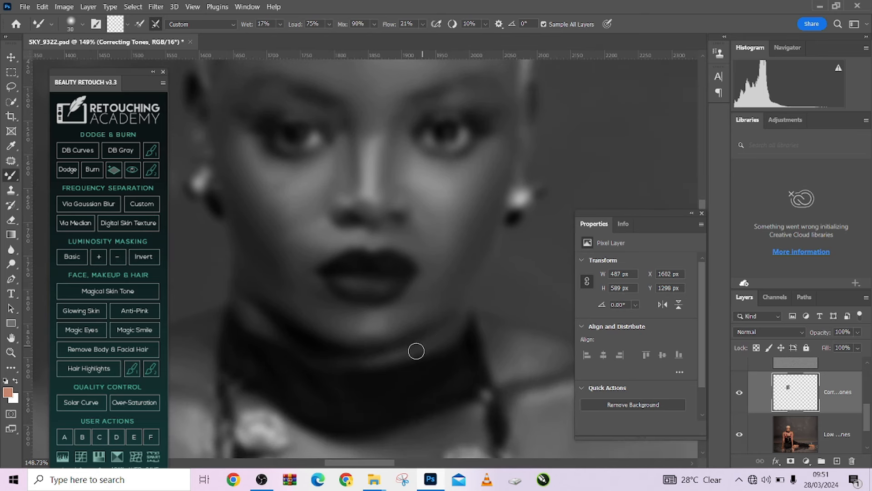
pyautogui.press('[')
pyautogui.press('[')
pyautogui.press(']')
pyautogui.press(']')
pyautogui.moveTo(445, 333)
pyautogui.mouseDown()
pyautogui.moveTo(432, 343)
pyautogui.moveTo(322, 349)
pyautogui.mouseUp()
pyautogui.press('[')
pyautogui.press(']')
pyautogui.press(']')
pyautogui.press(']')
# Blend the forehead tones above the brows with the Mixer Brush enlarged to size 78.
pyautogui.keyDown('alt'); pyautogui.scroll(-3, 412, 325); pyautogui.keyUp('alt')
pyautogui.keyDown('alt'); pyautogui.scroll(-3, 412, 325); pyautogui.keyUp('alt')
pyautogui.keyDown('alt'); pyautogui.scroll(3, 390, 259); pyautogui.keyUp('alt')
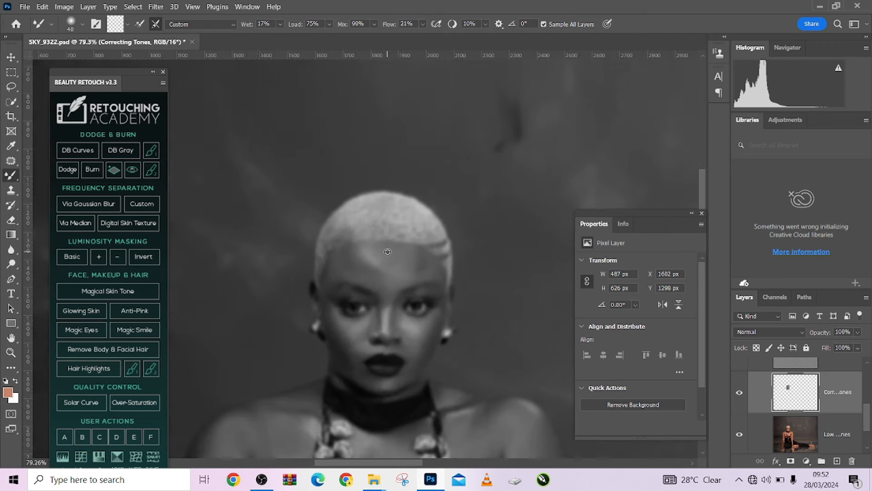
pyautogui.scroll(2, 399, 275)
pyautogui.moveTo(403, 301)
pyautogui.mouseDown()
pyautogui.moveTo(415, 296)
pyautogui.moveTo(398, 298)
pyautogui.mouseUp()
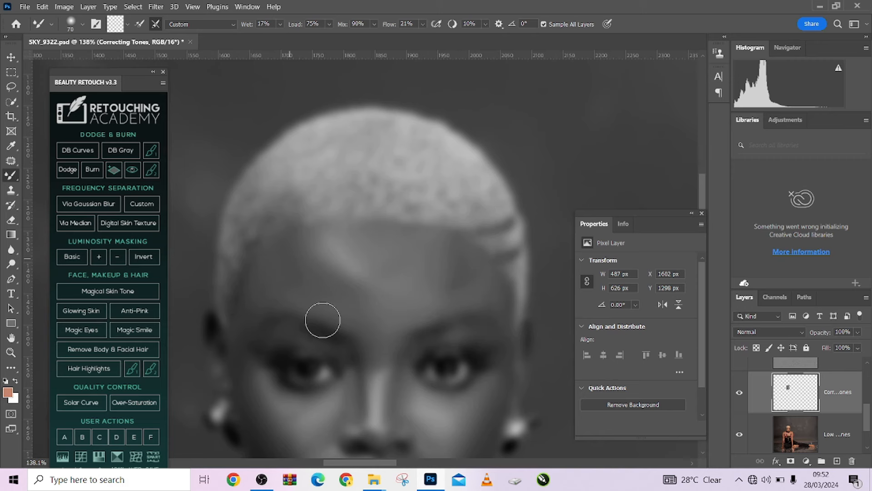
pyautogui.scroll(-3, 395, 288)
pyautogui.scroll(-5, 395, 288)
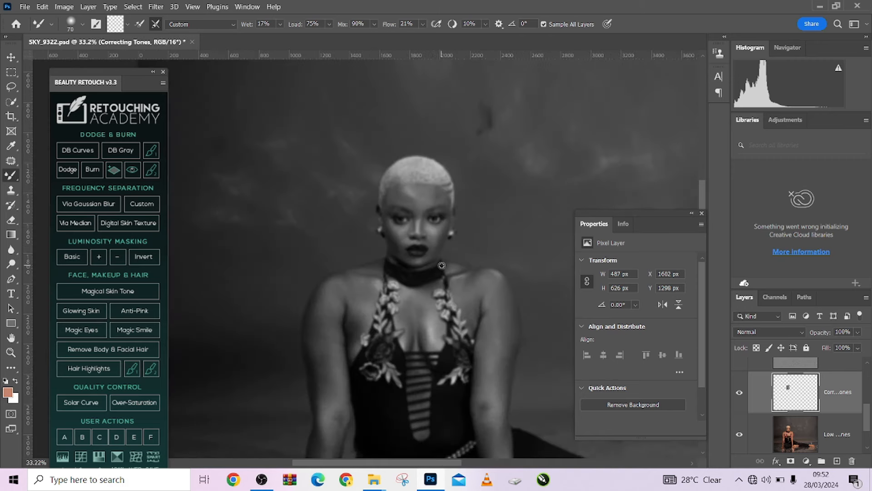
pyautogui.scroll(3, 425, 227)
pyautogui.scroll(3, 777, 393)
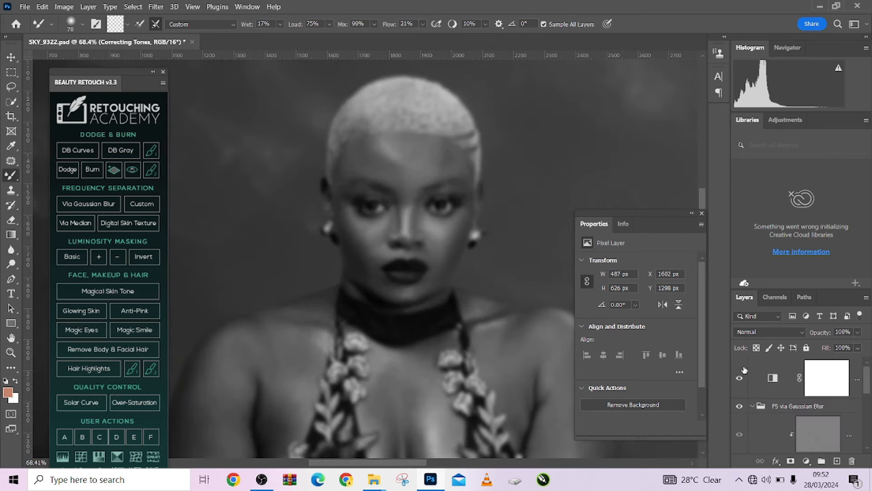
# Turn on the High Frequency texture layer and hide the Black & White adjustment layer, toggling the adjustment to compare.
pyautogui.click(740, 379)
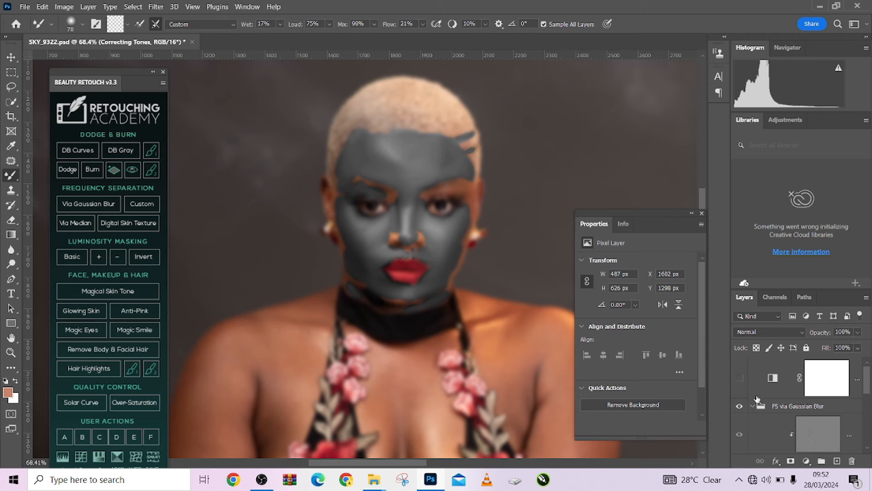
pyautogui.scroll(-1, 772, 422)
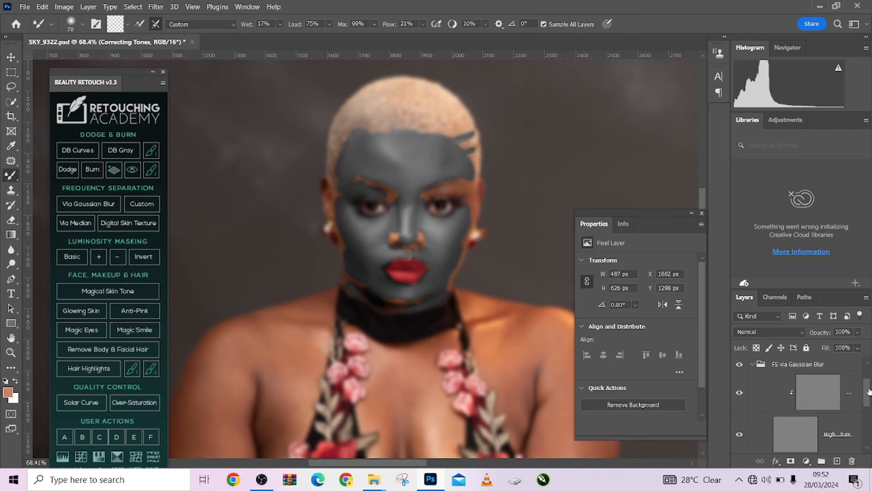
pyautogui.moveTo(865, 394); pyautogui.dragTo(865, 376)
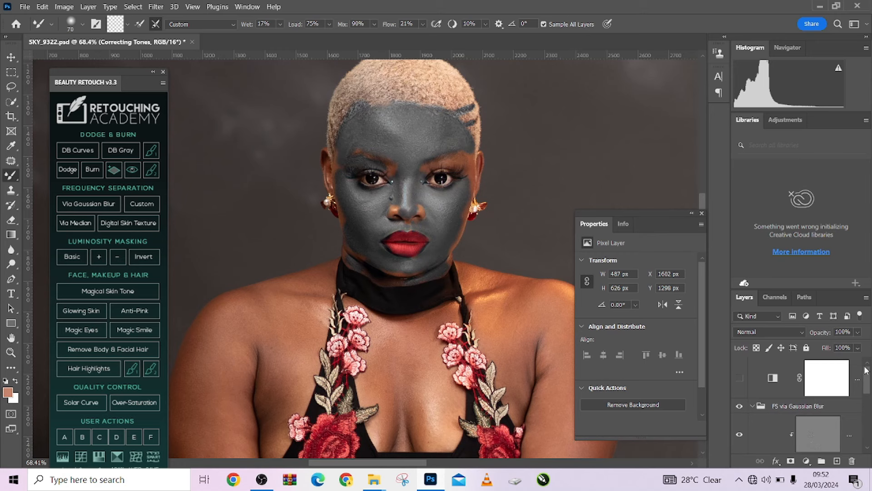
pyautogui.click(739, 384)
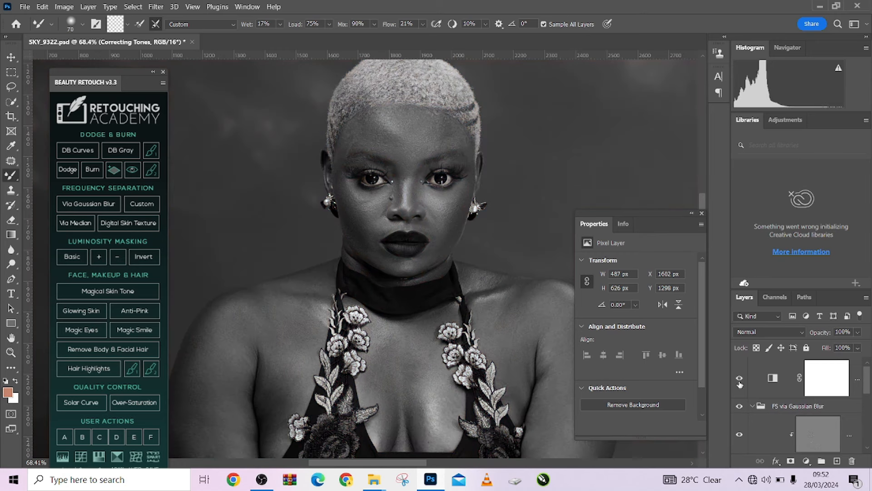
pyautogui.click(739, 384)
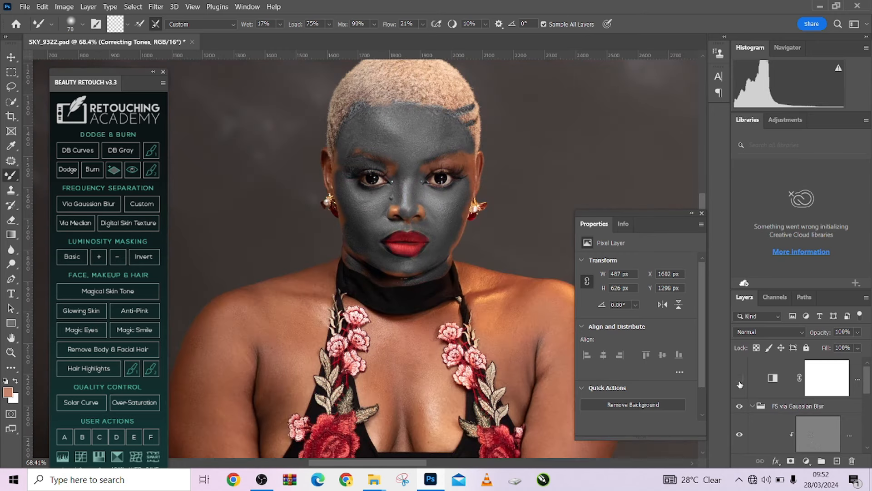
# Toggle the Correcting Tones layer off and on to compare the face with and without the tone corrections.
pyautogui.moveTo(863, 381); pyautogui.dragTo(867, 414)
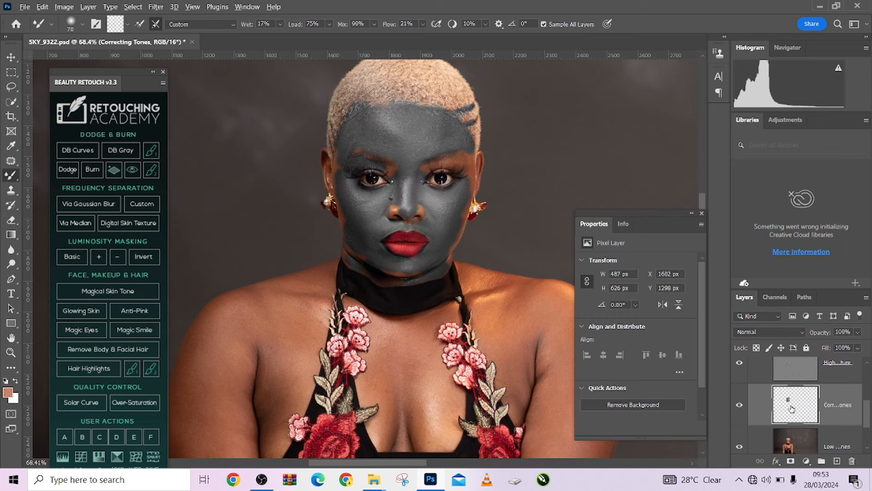
pyautogui.hotkey('ctrl', '+')
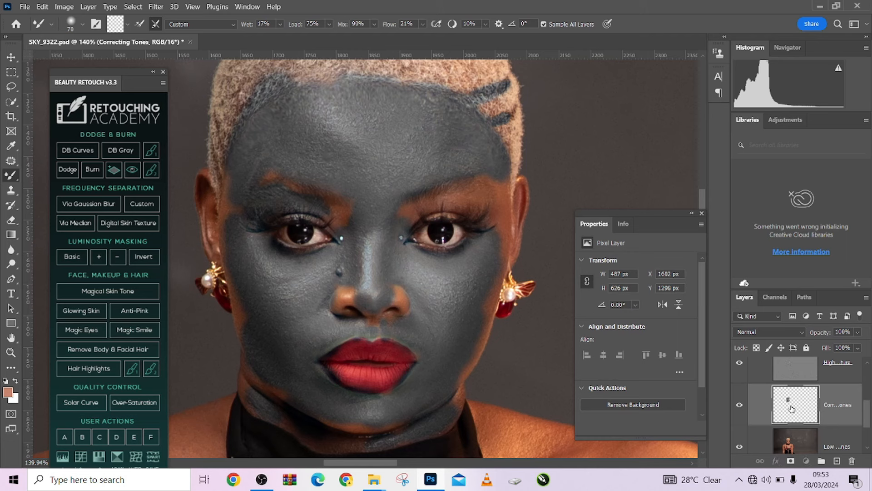
pyautogui.click(740, 406)
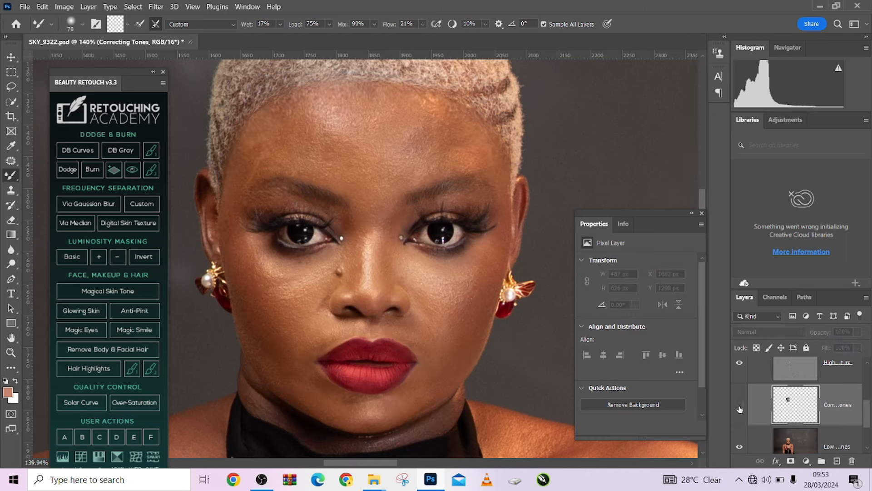
pyautogui.click(740, 406)
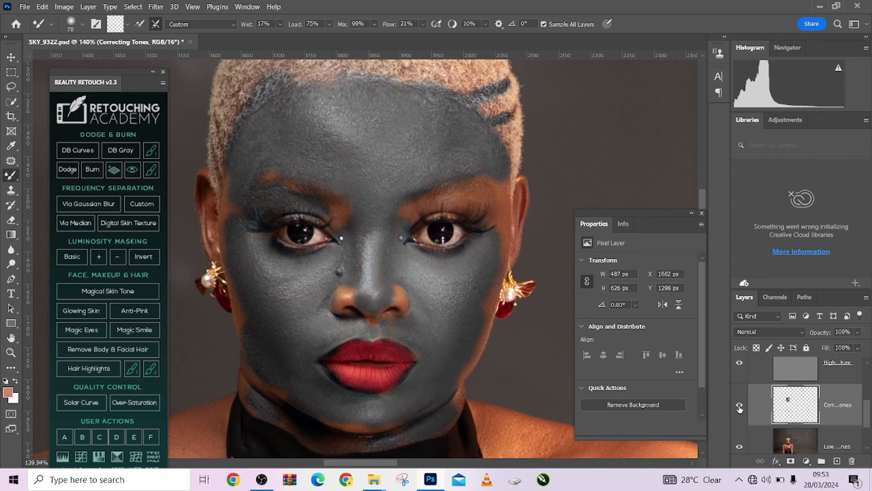
# Turn the Black & White adjustment layer back on above the frequency separation group.
pyautogui.scroll(4, 785, 399)
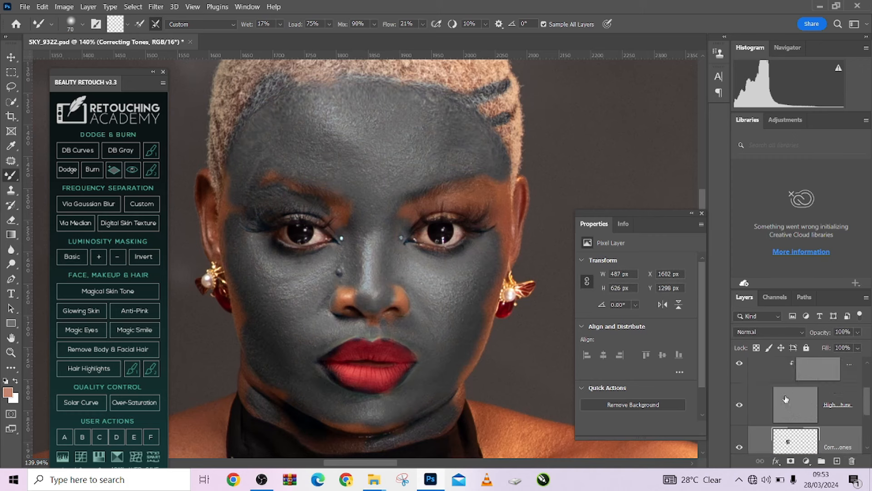
pyautogui.click(738, 380)
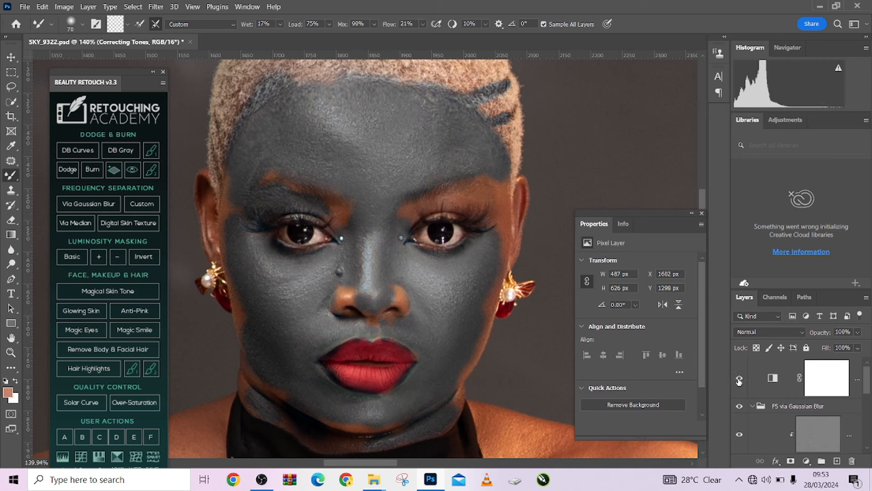
# Try a Mixer Brush stroke beside the right eye's outer corner with the Black & White adjustment hidden, and undo both changes.
pyautogui.click(739, 382)
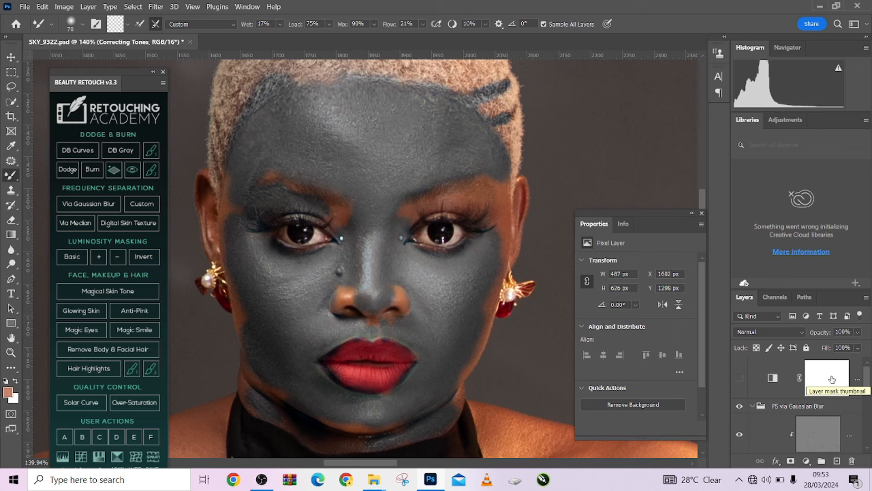
pyautogui.moveTo(487, 220)
pyautogui.mouseDown()
pyautogui.moveTo(487, 196)
pyautogui.moveTo(491, 247)
pyautogui.mouseUp()
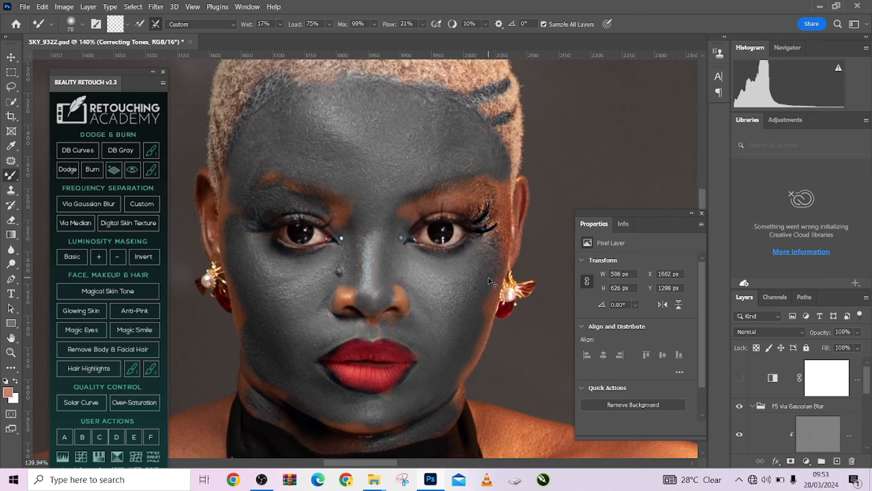
pyautogui.hotkey('ctrl', 'z')
pyautogui.scroll(2, 747, 410)
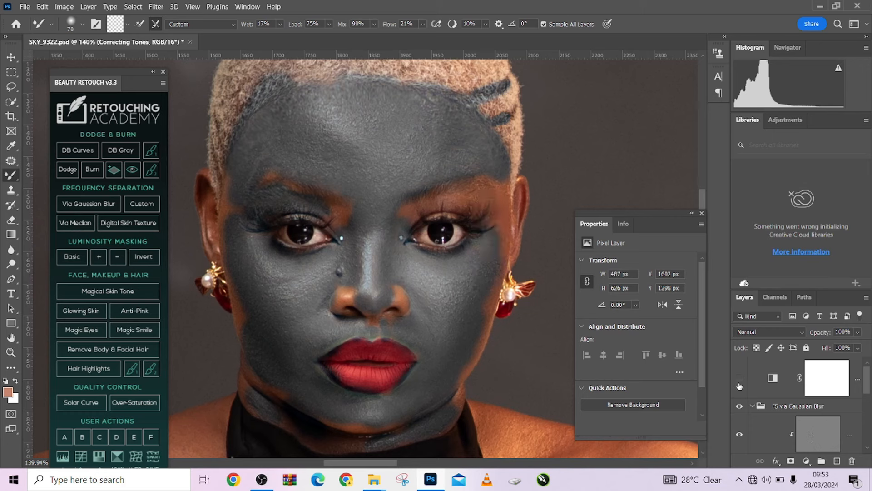
pyautogui.hotkey('ctrl', 'z')
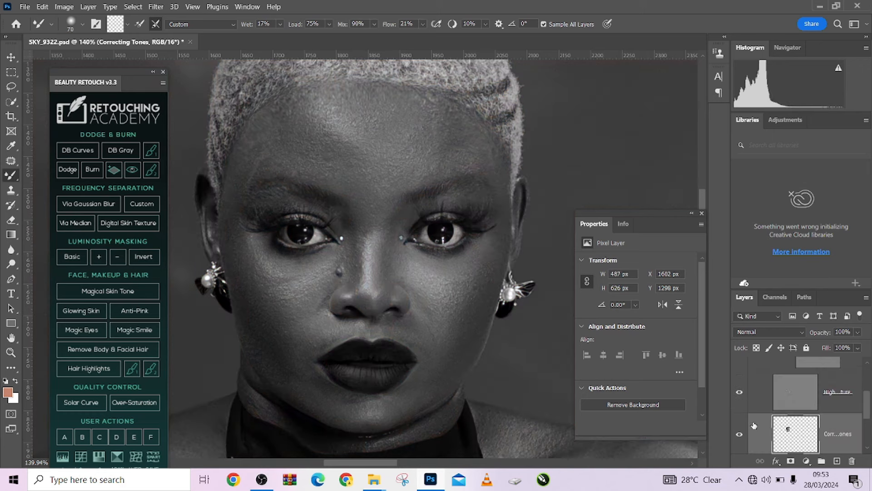
# Compare the face with the High Frequency texture layer off and on, and hide the Black & White adjustment layer.
pyautogui.click(739, 394)
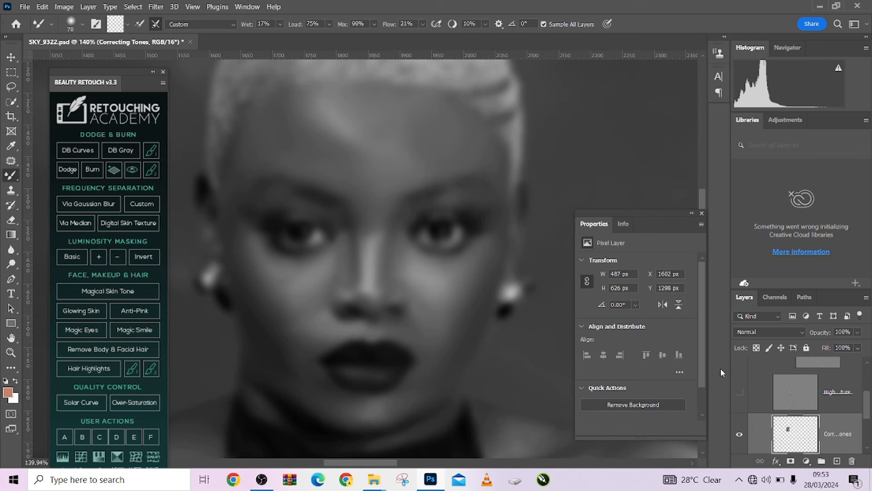
pyautogui.click(741, 388)
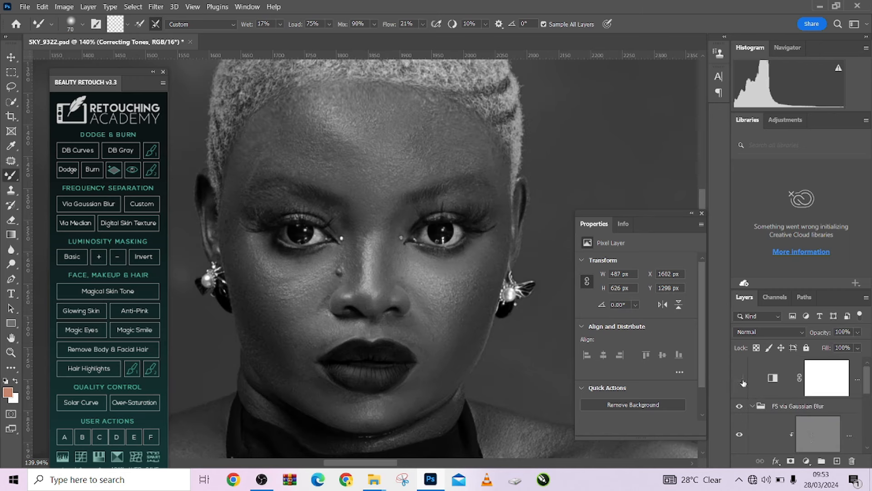
pyautogui.click(742, 381)
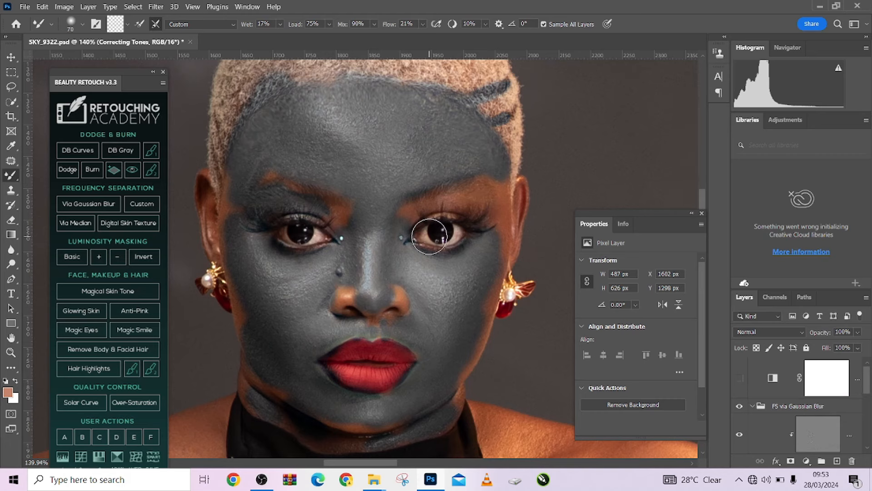
# Delete the Black & White adjustment and Correcting Tones layers, and add a new empty layer above the Low Frequency layer.
pyautogui.scroll(-5, 430, 236)
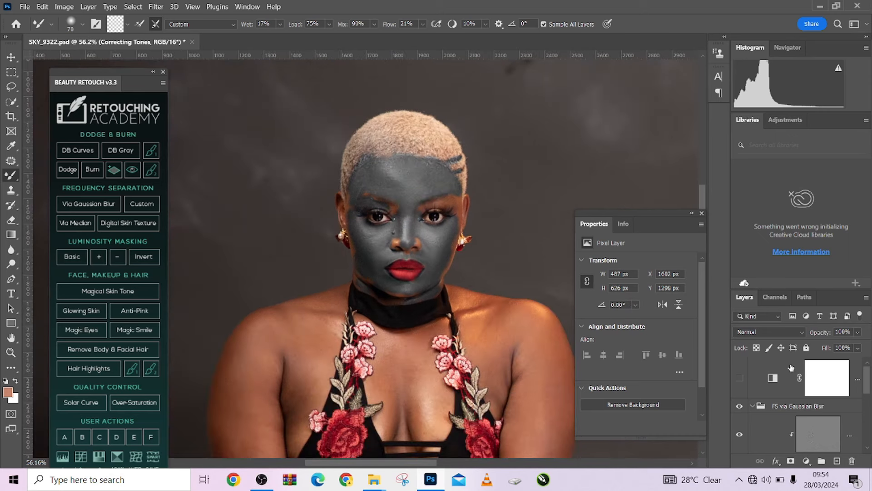
pyautogui.moveTo(783, 377); pyautogui.dragTo(853, 461)
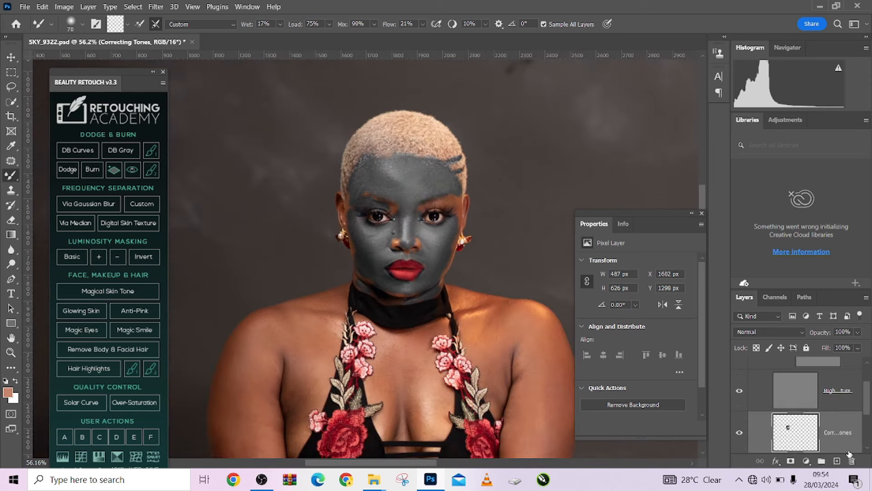
pyautogui.moveTo(829, 423); pyautogui.dragTo(851, 460)
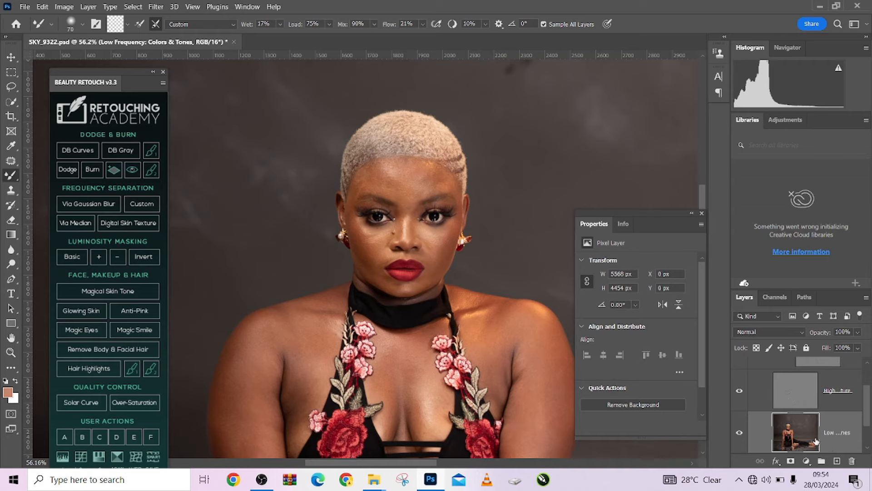
pyautogui.click(837, 461)
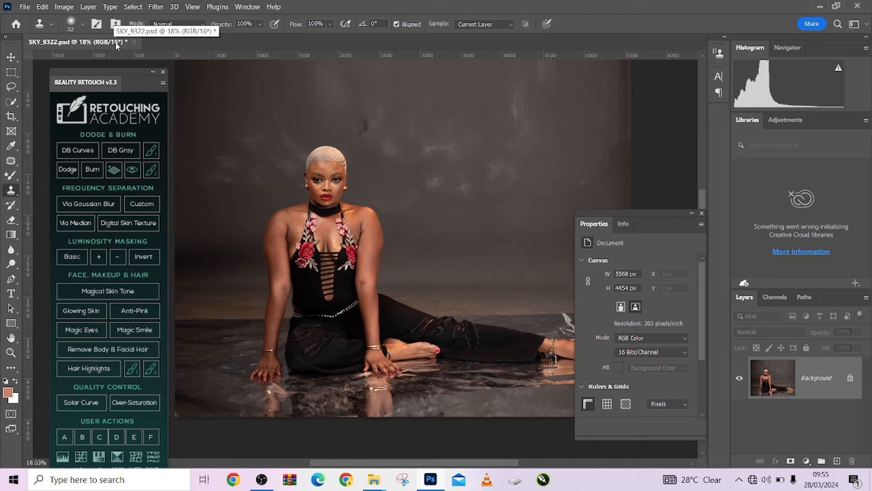
# Check the document's color mode and bit depth.
pyautogui.click(64, 7)
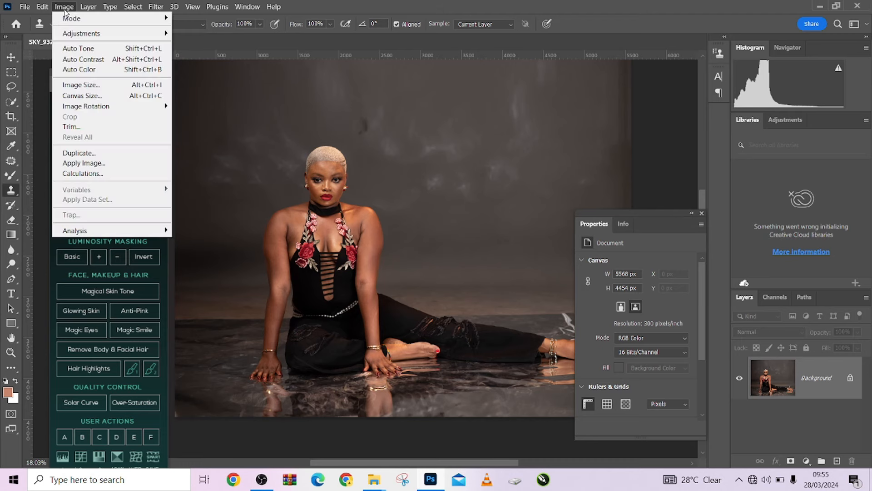
pyautogui.moveTo(70, 18)
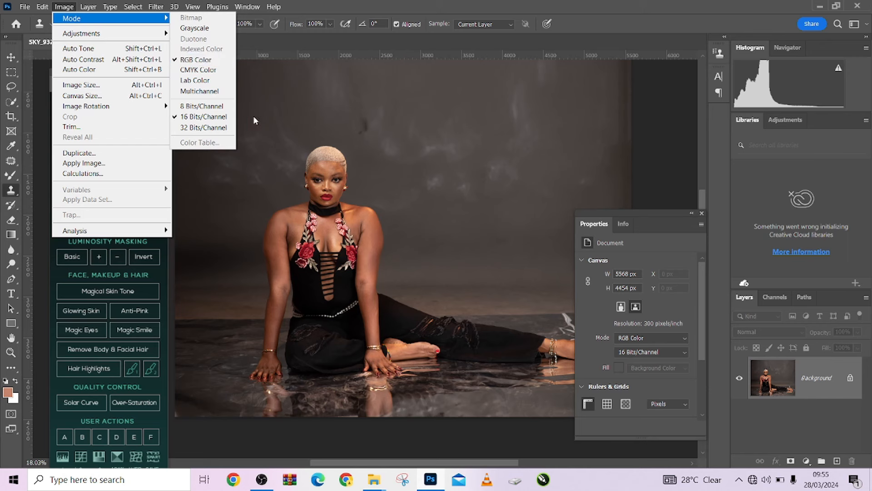
pyautogui.click(267, 121)
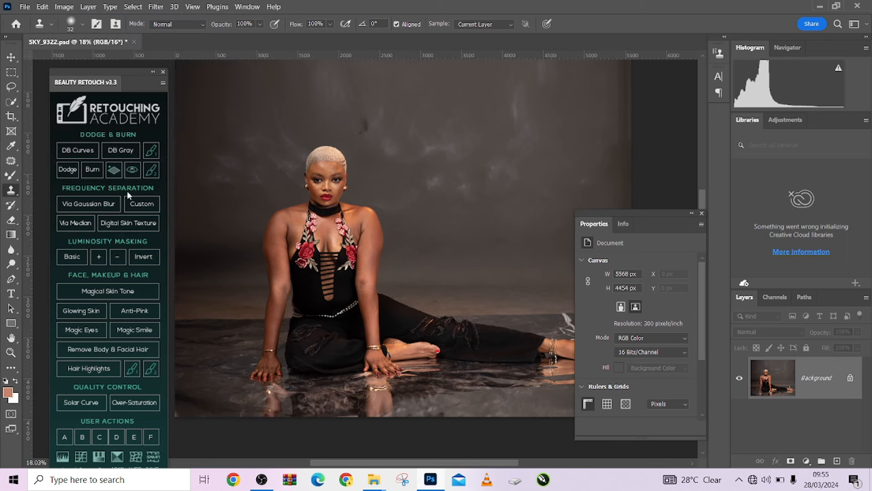
# Run the Gaussian Blur frequency separation on the flattened portrait with a blur radius of 6 pixels.
pyautogui.click(99, 206)
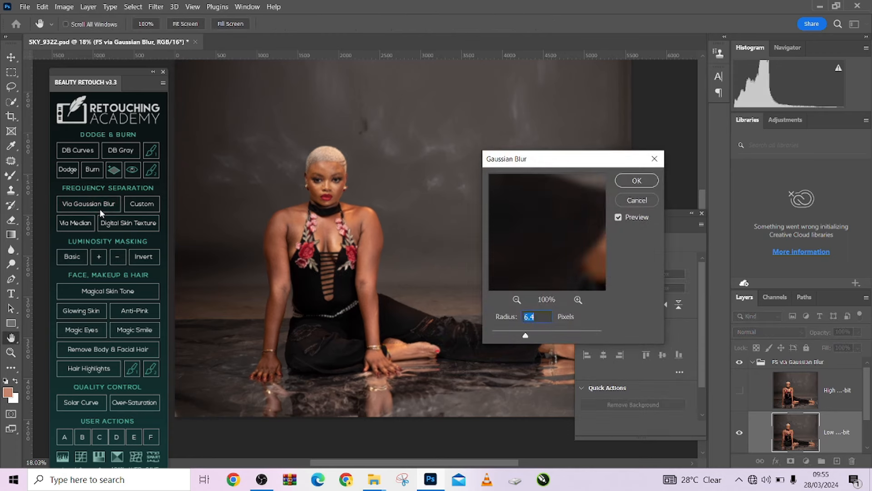
pyautogui.keyDown('ctrl'); pyautogui.click(348, 173); pyautogui.keyUp('ctrl')
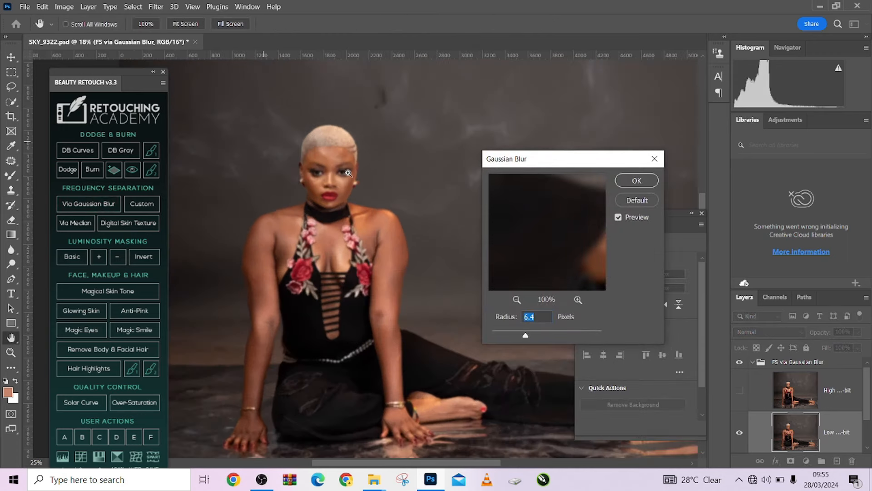
pyautogui.keyDown('ctrl'); pyautogui.click(326, 185); pyautogui.keyUp('ctrl')
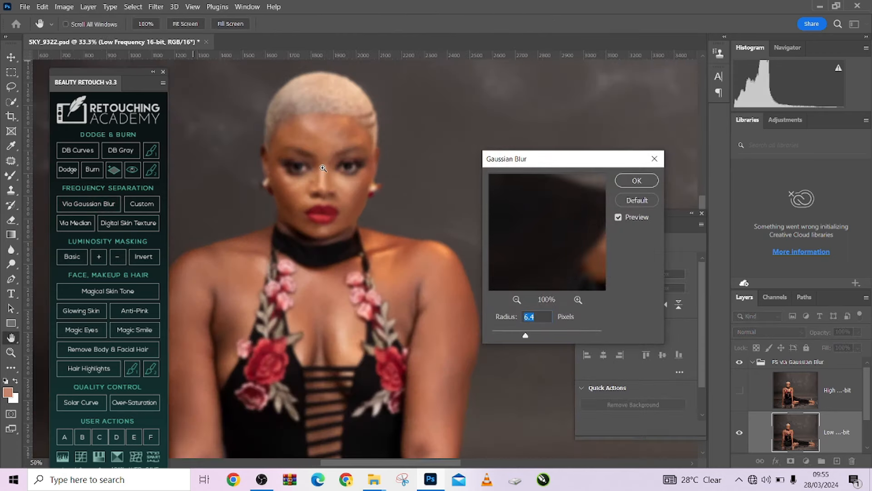
pyautogui.keyDown('ctrl'); pyautogui.click(323, 168); pyautogui.keyUp('ctrl')
pyautogui.keyDown('ctrl'); pyautogui.click(323, 168); pyautogui.keyUp('ctrl')
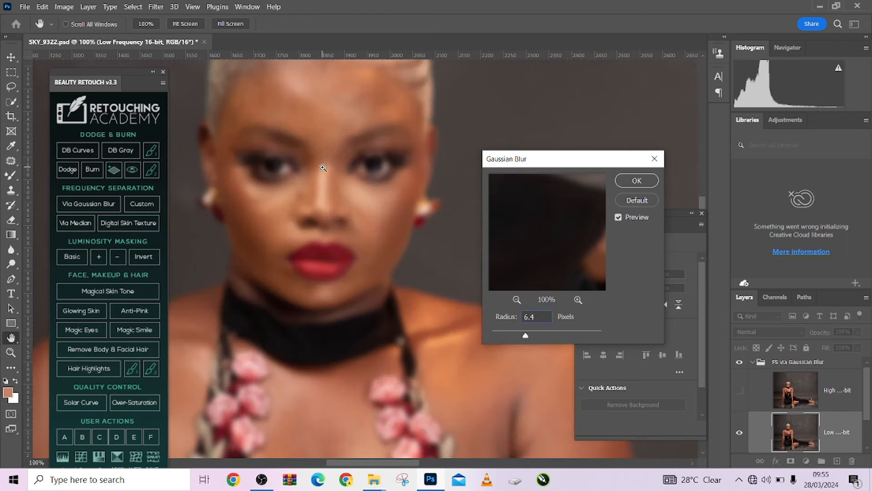
pyautogui.keyDown('ctrl'); pyautogui.click(323, 168); pyautogui.keyUp('ctrl')
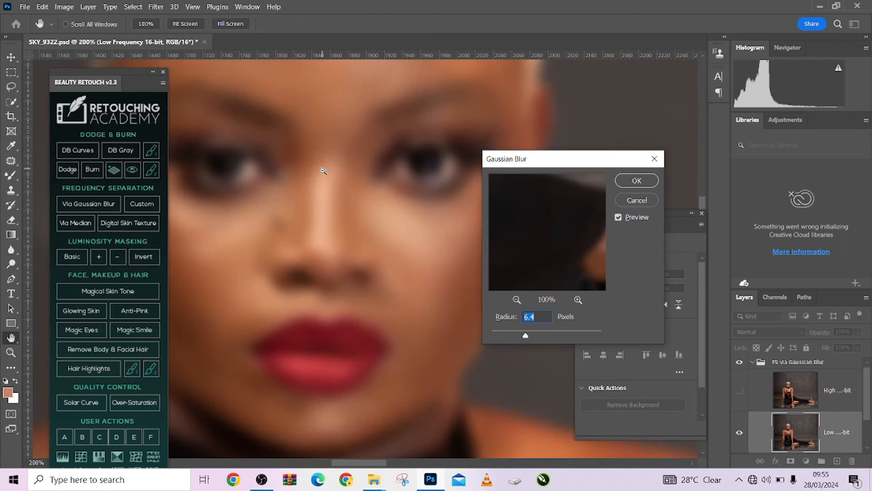
pyautogui.keyDown('alt'); pyautogui.click(323, 168); pyautogui.keyUp('alt')
pyautogui.moveTo(334, 189); pyautogui.dragTo(335, 225)
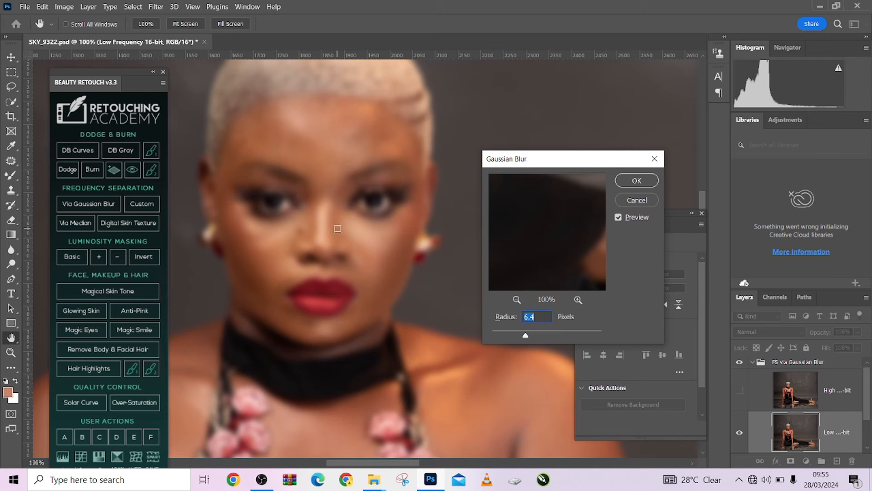
pyautogui.write('6')
pyautogui.click(635, 181)
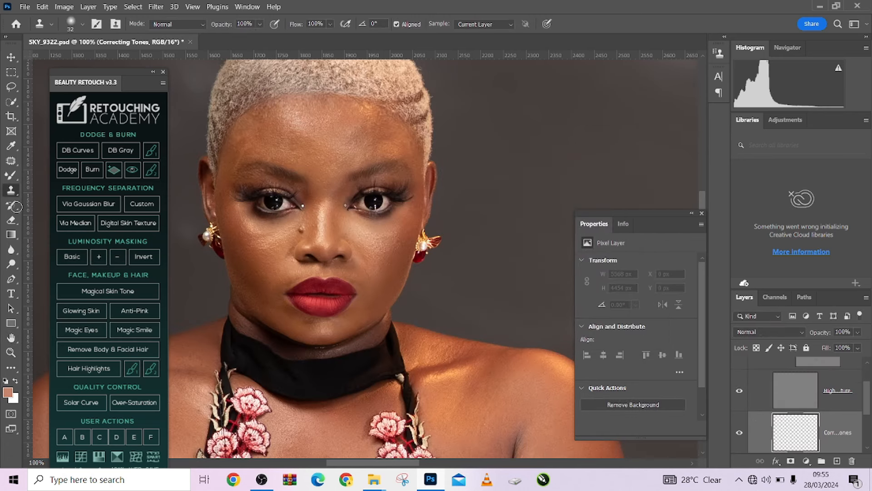
# Hide the High Frequency texture layer and blend the forehead highlight on Correcting Tones with the Mixer Brush reduced to size 45.
pyautogui.click(11, 175)
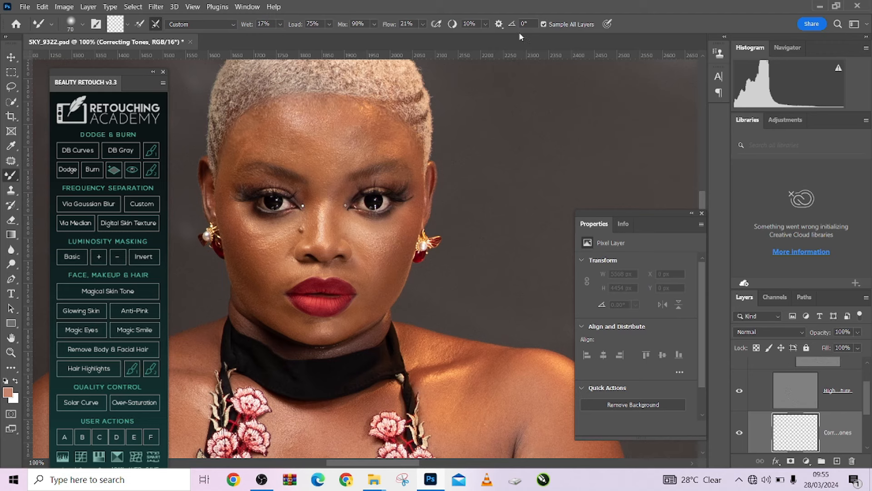
pyautogui.click(741, 390)
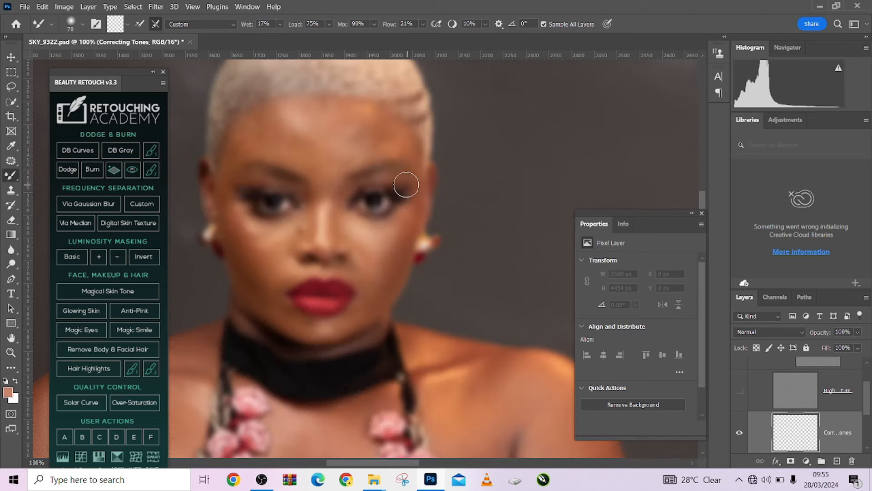
pyautogui.scroll(2, 334, 174)
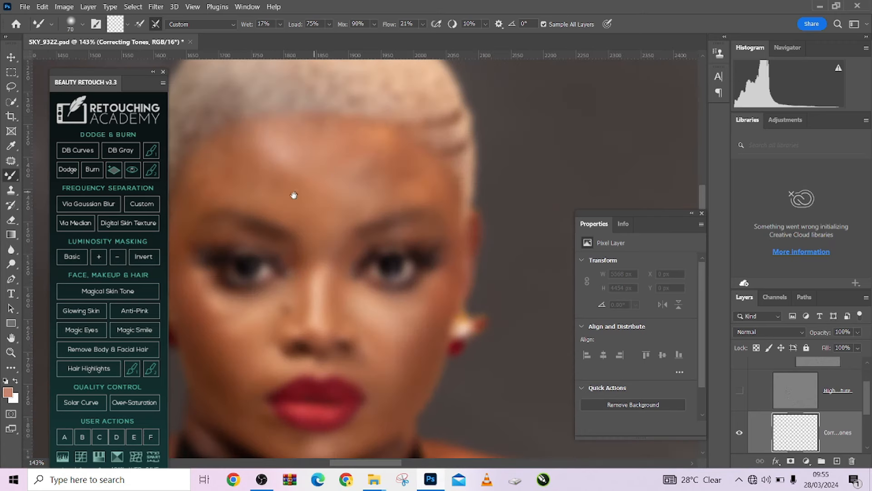
pyautogui.moveTo(294, 194); pyautogui.dragTo(357, 243)
pyautogui.scroll(2, 350, 167)
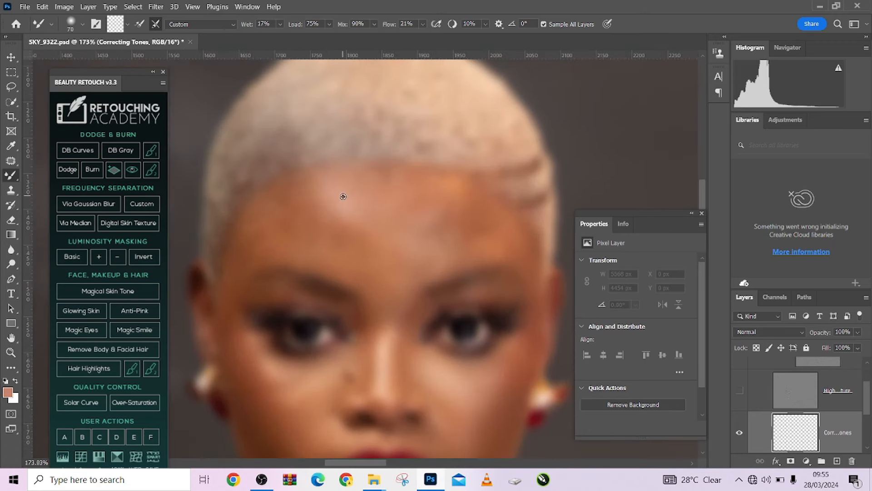
pyautogui.moveTo(340, 205)
pyautogui.mouseDown()
pyautogui.moveTo(320, 188)
pyautogui.moveTo(354, 212)
pyautogui.moveTo(319, 186)
pyautogui.moveTo(347, 208)
pyautogui.moveTo(290, 186)
pyautogui.moveTo(327, 213)
pyautogui.moveTo(312, 195)
pyautogui.moveTo(351, 232)
pyautogui.mouseUp()
pyautogui.press(']')
pyautogui.press(']')
pyautogui.press('[')
pyautogui.press('[')
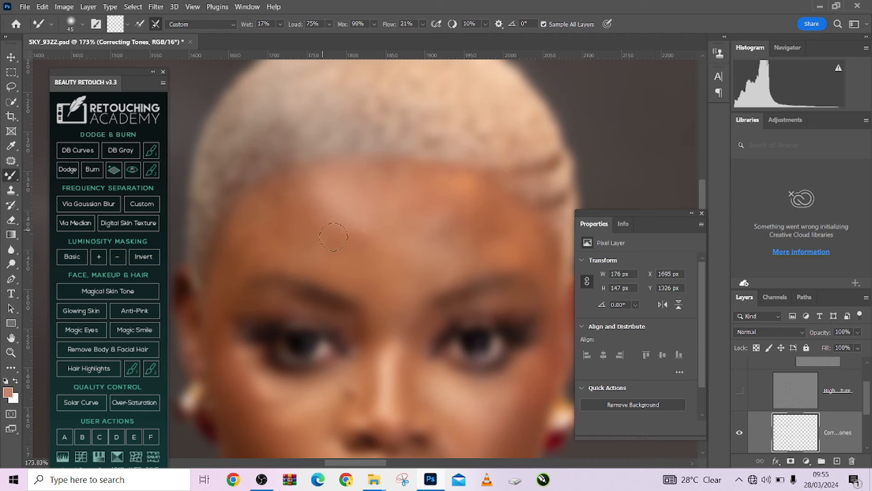
pyautogui.moveTo(349, 244); pyautogui.dragTo(355, 245)
# Blend the tones on the left side of the forehead, from the hairline down to the brow and temple, with the Mixer Brush.
pyautogui.moveTo(306, 209); pyautogui.dragTo(282, 226)
pyautogui.press('[')
pyautogui.press(']')
pyautogui.moveTo(250, 204)
pyautogui.mouseDown()
pyautogui.moveTo(260, 265)
pyautogui.moveTo(241, 284)
pyautogui.mouseUp()
pyautogui.press(']')
pyautogui.moveTo(260, 226)
pyautogui.mouseDown()
pyautogui.moveTo(226, 281)
pyautogui.moveTo(279, 216)
pyautogui.moveTo(283, 237)
pyautogui.moveTo(300, 245)
pyautogui.moveTo(276, 212)
pyautogui.moveTo(280, 230)
pyautogui.moveTo(274, 195)
pyautogui.moveTo(278, 222)
pyautogui.moveTo(265, 212)
pyautogui.moveTo(270, 226)
pyautogui.moveTo(357, 242)
pyautogui.moveTo(343, 208)
pyautogui.moveTo(332, 211)
pyautogui.moveTo(351, 228)
pyautogui.moveTo(329, 256)
pyautogui.mouseUp()
pyautogui.press('[')
pyautogui.press(']')
pyautogui.moveTo(272, 241)
pyautogui.mouseDown()
pyautogui.moveTo(334, 241)
pyautogui.moveTo(308, 248)
pyautogui.moveTo(263, 193)
pyautogui.mouseUp()
pyautogui.moveTo(254, 236)
pyautogui.mouseDown()
pyautogui.moveTo(230, 282)
pyautogui.moveTo(244, 239)
pyautogui.moveTo(267, 265)
pyautogui.moveTo(290, 253)
pyautogui.moveTo(341, 253)
pyautogui.moveTo(295, 241)
pyautogui.moveTo(271, 210)
pyautogui.mouseUp()
pyautogui.press('[')
pyautogui.scroll(2, 328, 195)
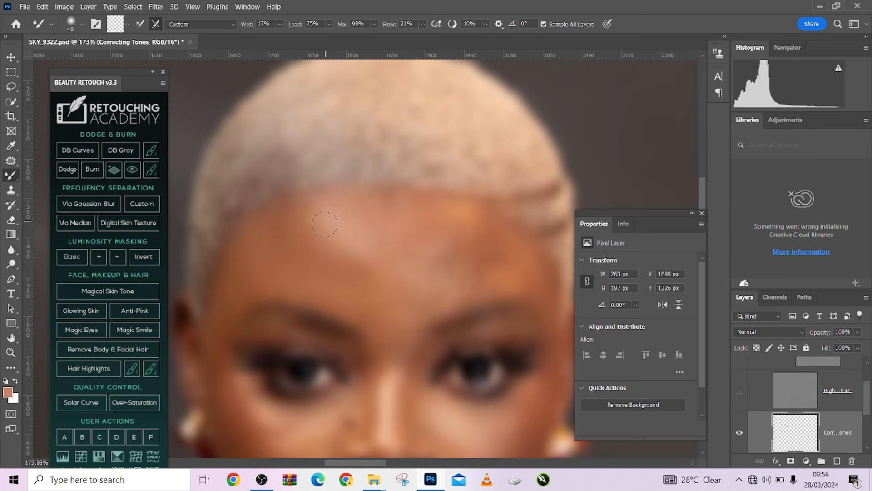
# Blend the tones from the middle of the forehead to its right side, below the hairline and above the brow.
pyautogui.press('[')
pyautogui.press('[')
pyautogui.press(']')
pyautogui.moveTo(352, 208)
pyautogui.mouseDown()
pyautogui.moveTo(379, 195)
pyautogui.moveTo(378, 204)
pyautogui.moveTo(413, 207)
pyautogui.moveTo(401, 214)
pyautogui.moveTo(416, 204)
pyautogui.mouseUp()
pyautogui.press('[')
pyautogui.moveTo(455, 228)
pyautogui.mouseDown()
pyautogui.moveTo(466, 217)
pyautogui.moveTo(475, 233)
pyautogui.mouseUp()
pyautogui.press(']')
pyautogui.moveTo(413, 308)
pyautogui.mouseDown()
pyautogui.moveTo(398, 291)
pyautogui.moveTo(405, 276)
pyautogui.moveTo(436, 290)
pyautogui.moveTo(486, 267)
pyautogui.moveTo(477, 272)
pyautogui.moveTo(430, 243)
pyautogui.moveTo(491, 229)
pyautogui.mouseUp()
pyautogui.moveTo(488, 266)
pyautogui.mouseDown()
pyautogui.moveTo(503, 275)
pyautogui.moveTo(523, 254)
pyautogui.moveTo(515, 252)
pyautogui.mouseUp()
# Blend the tones above the right brow out to the temple with the Mixer Brush reduced to size 35.
pyautogui.press(']')
pyautogui.press(']')
pyautogui.press(']')
pyautogui.press('[')
pyautogui.press('[')
pyautogui.press('[')
pyautogui.press('[')
pyautogui.moveTo(480, 269)
pyautogui.mouseDown()
pyautogui.moveTo(487, 251)
pyautogui.moveTo(478, 252)
pyautogui.moveTo(516, 244)
pyautogui.moveTo(542, 292)
pyautogui.mouseUp()
# Blend the tones of the left cheek from below the eye down towards the mouth with the Mixer Brush.
pyautogui.scroll(-3, 278, 195)
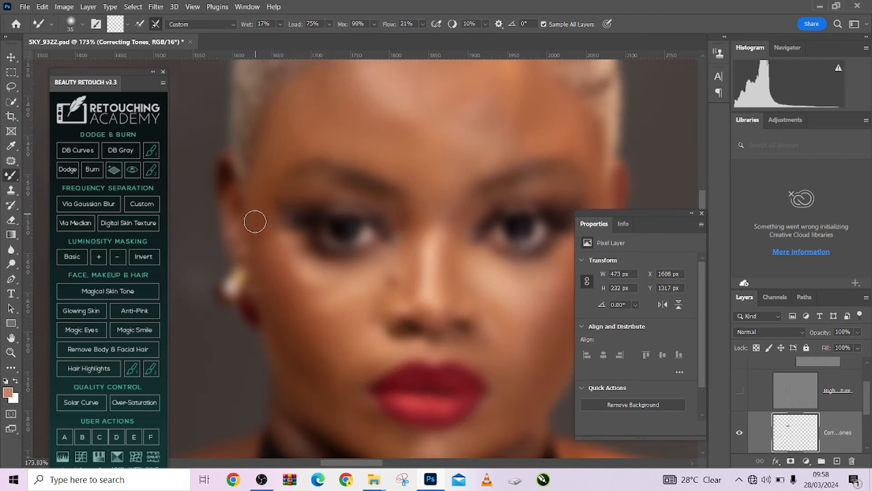
pyautogui.moveTo(267, 275)
pyautogui.mouseDown()
pyautogui.moveTo(287, 285)
pyautogui.moveTo(296, 346)
pyautogui.moveTo(278, 275)
pyautogui.moveTo(281, 317)
pyautogui.moveTo(299, 342)
pyautogui.moveTo(285, 269)
pyautogui.moveTo(308, 349)
pyautogui.moveTo(278, 292)
pyautogui.moveTo(282, 261)
pyautogui.moveTo(300, 301)
pyautogui.moveTo(284, 267)
pyautogui.moveTo(286, 307)
pyautogui.moveTo(266, 220)
pyautogui.moveTo(289, 311)
pyautogui.moveTo(291, 273)
pyautogui.moveTo(305, 333)
pyautogui.moveTo(373, 289)
pyautogui.mouseUp()
pyautogui.scroll(-3, 364, 279)
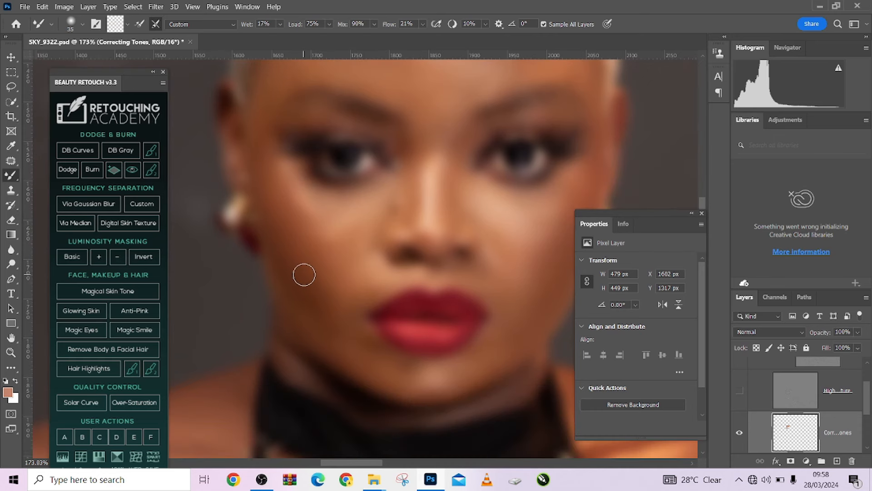
pyautogui.moveTo(277, 268)
pyautogui.mouseDown()
pyautogui.moveTo(305, 282)
pyautogui.moveTo(304, 298)
pyautogui.moveTo(286, 266)
pyautogui.moveTo(288, 283)
pyautogui.moveTo(317, 297)
pyautogui.moveTo(292, 274)
pyautogui.moveTo(336, 320)
pyautogui.mouseUp()
pyautogui.press(']')
pyautogui.moveTo(309, 276); pyautogui.dragTo(336, 293)
pyautogui.press(']')
pyautogui.press(']')
pyautogui.moveTo(283, 232); pyautogui.dragTo(304, 274)
# Smooth the tones along the left jawline and down to the chin with the Mixer Brush.
pyautogui.press('[')
pyautogui.press('[')
pyautogui.press('[')
pyautogui.moveTo(290, 308); pyautogui.dragTo(287, 299)
pyautogui.press(']')
pyautogui.moveTo(318, 341); pyautogui.dragTo(373, 374)
pyautogui.press(']')
pyautogui.press(']')
pyautogui.moveTo(347, 345); pyautogui.dragTo(392, 380)
pyautogui.press('[')
pyautogui.moveTo(293, 303); pyautogui.dragTo(332, 336)
pyautogui.moveTo(282, 289); pyautogui.dragTo(317, 332)
pyautogui.moveTo(283, 282)
pyautogui.mouseDown()
pyautogui.moveTo(330, 329)
pyautogui.moveTo(296, 303)
pyautogui.moveTo(323, 333)
pyautogui.mouseUp()
pyautogui.moveTo(284, 300)
pyautogui.mouseDown()
pyautogui.moveTo(340, 350)
pyautogui.moveTo(399, 369)
pyautogui.moveTo(403, 390)
pyautogui.mouseUp()
# Blend the tones of the right cheek below the eye with the Mixer Brush resized to about 40.
pyautogui.press('[')
pyautogui.press('[')
pyautogui.press('[')
pyautogui.press('[')
pyautogui.press('[')
pyautogui.press('[')
pyautogui.press('[')
pyautogui.press('[')
pyautogui.press('[')
pyautogui.press('[')
pyautogui.press('[')
pyautogui.moveTo(492, 291); pyautogui.dragTo(427, 315)
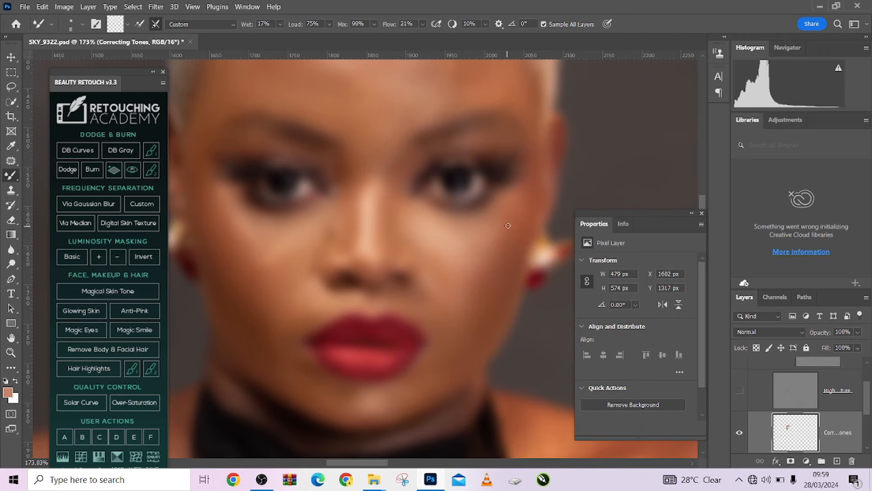
pyautogui.press(']')
pyautogui.press(']')
pyautogui.press(']')
pyautogui.press(']')
pyautogui.press(']')
pyautogui.press(']')
pyautogui.press(']')
pyautogui.press(']')
pyautogui.press(']')
pyautogui.moveTo(506, 226); pyautogui.dragTo(507, 225)
pyautogui.moveTo(478, 282)
pyautogui.mouseDown()
pyautogui.moveTo(519, 185)
pyautogui.moveTo(502, 241)
pyautogui.mouseUp()
pyautogui.press('[')
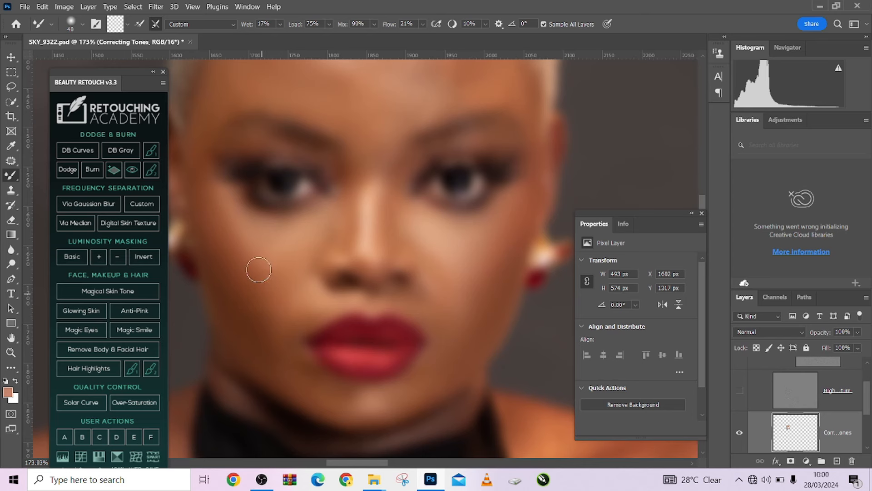
# Smooth the chin tones below the lips with the Mixer Brush.
pyautogui.scroll(-2, 253, 244)
pyautogui.scroll(-1, 254, 243)
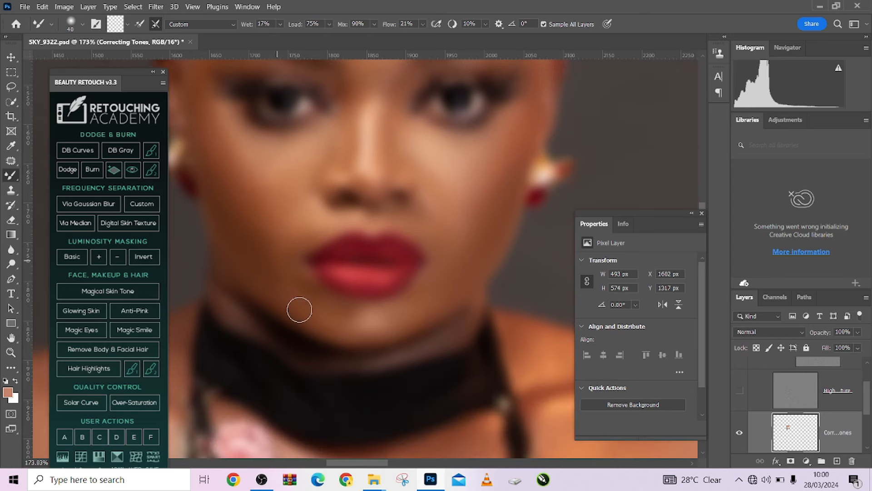
pyautogui.press('[')
pyautogui.press(']')
pyautogui.press('[')
pyautogui.press(']')
pyautogui.press(']')
pyautogui.press('[')
pyautogui.press(']')
pyautogui.press(']')
pyautogui.press(']')
pyautogui.moveTo(377, 319)
pyautogui.mouseDown()
pyautogui.moveTo(340, 312)
pyautogui.moveTo(345, 332)
pyautogui.moveTo(393, 323)
pyautogui.moveTo(330, 323)
pyautogui.moveTo(326, 316)
pyautogui.moveTo(352, 316)
pyautogui.mouseUp()
pyautogui.moveTo(327, 325)
pyautogui.mouseDown()
pyautogui.moveTo(402, 327)
pyautogui.moveTo(360, 331)
pyautogui.moveTo(342, 307)
pyautogui.moveTo(350, 312)
pyautogui.mouseUp()
# Blend the highlight on the right cheek beside the nose and mouth with the Mixer Brush.
pyautogui.moveTo(457, 220)
pyautogui.mouseDown()
pyautogui.moveTo(439, 250)
pyautogui.moveTo(450, 248)
pyautogui.moveTo(432, 231)
pyautogui.mouseUp()
pyautogui.press(']')
pyautogui.scroll(3, 469, 244)
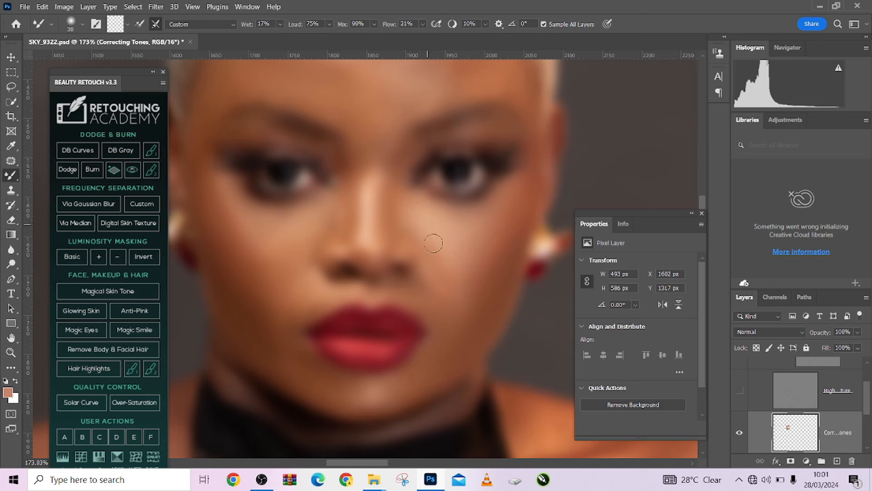
pyautogui.press(']')
pyautogui.scroll(-1, 490, 276)
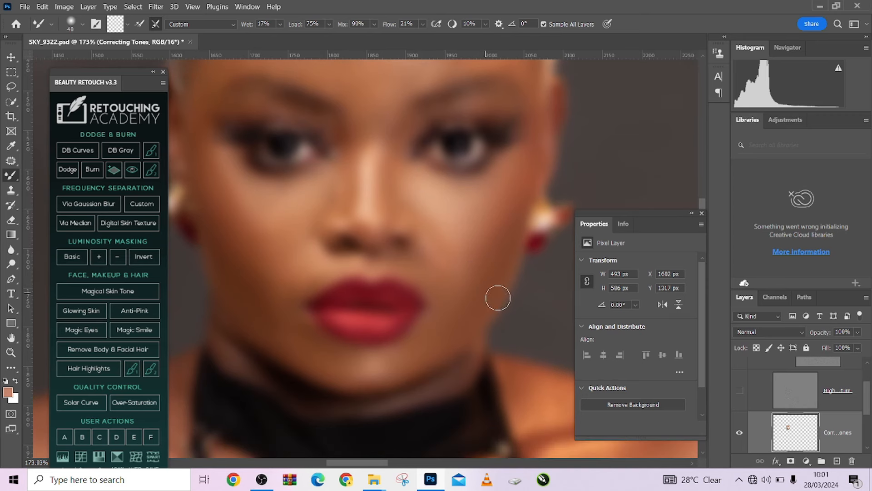
pyautogui.scroll(1, 432, 278)
# Blend the tones around the nose and its bridge with the Mixer Brush, varying its size between about 30 and 50.
pyautogui.press('[')
pyautogui.press('[')
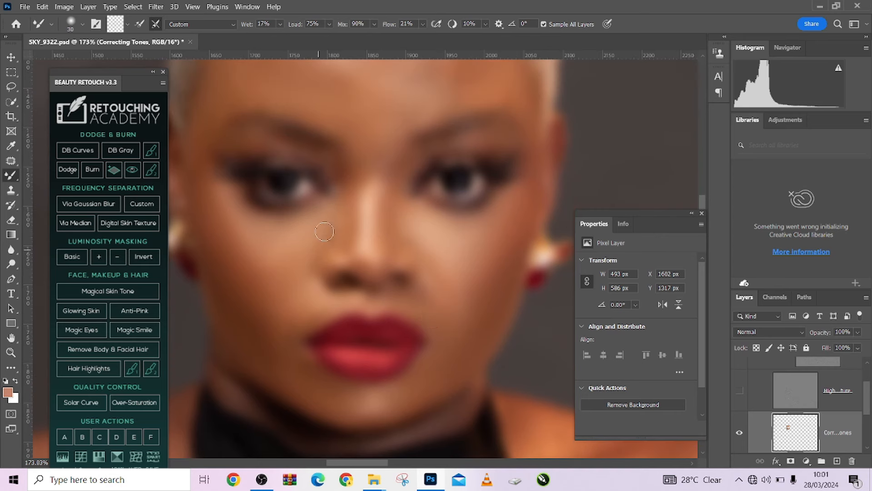
pyautogui.press('[')
pyautogui.press('[')
pyautogui.scroll(2, 369, 234)
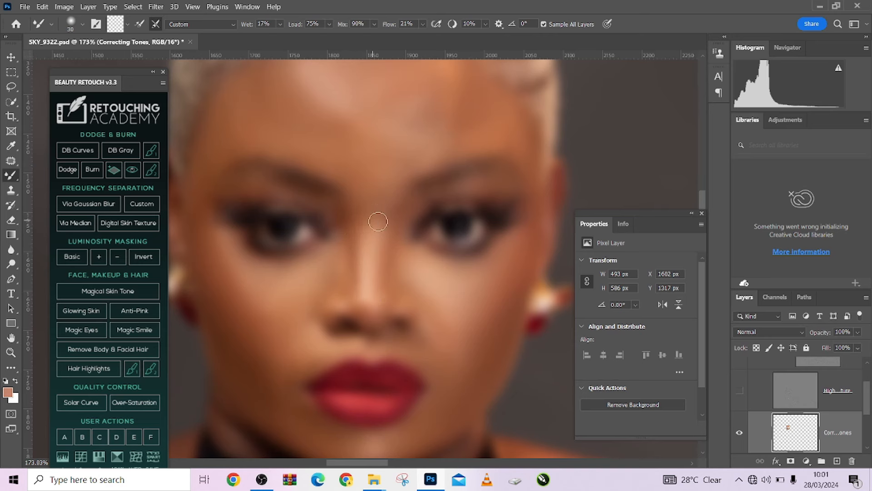
pyautogui.press(']')
pyautogui.press(']')
pyautogui.scroll(1, 366, 195)
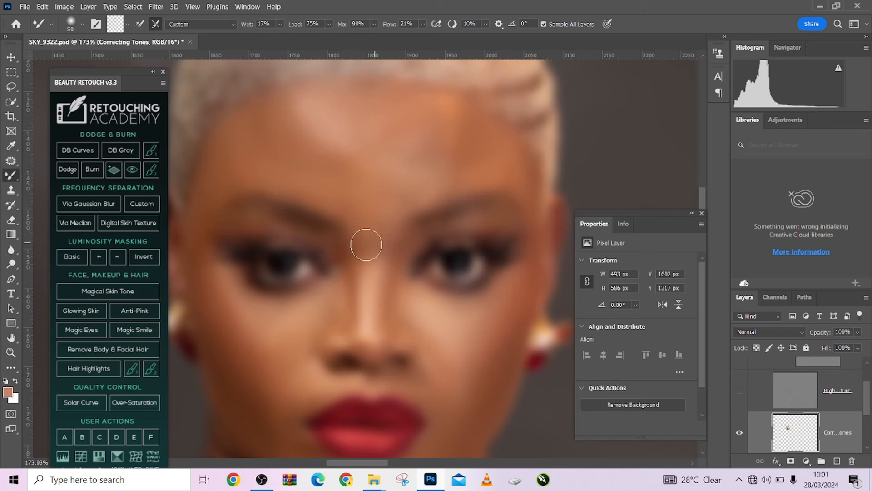
pyautogui.press('[')
pyautogui.press('[')
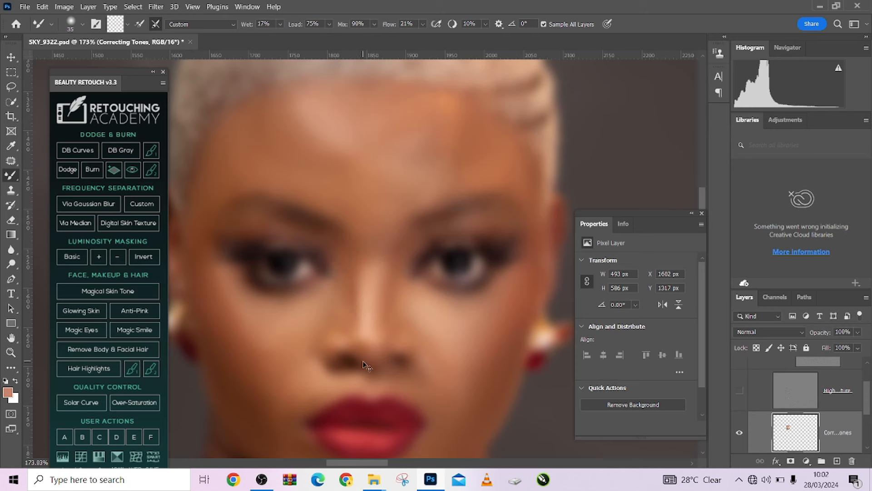
# Blend the skin tones around the nose bridge and inner eye corners with the Mixer Brush, varying its size from 25 to 40 px.
pyautogui.press('[')
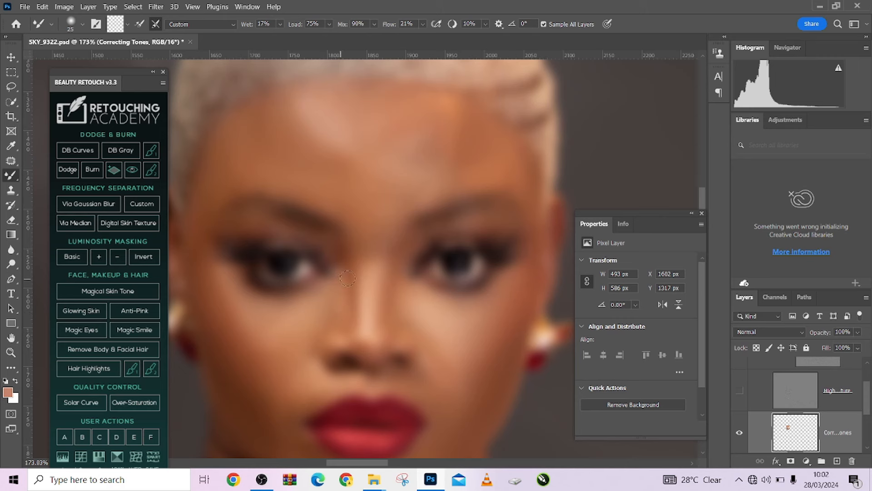
pyautogui.press(']')
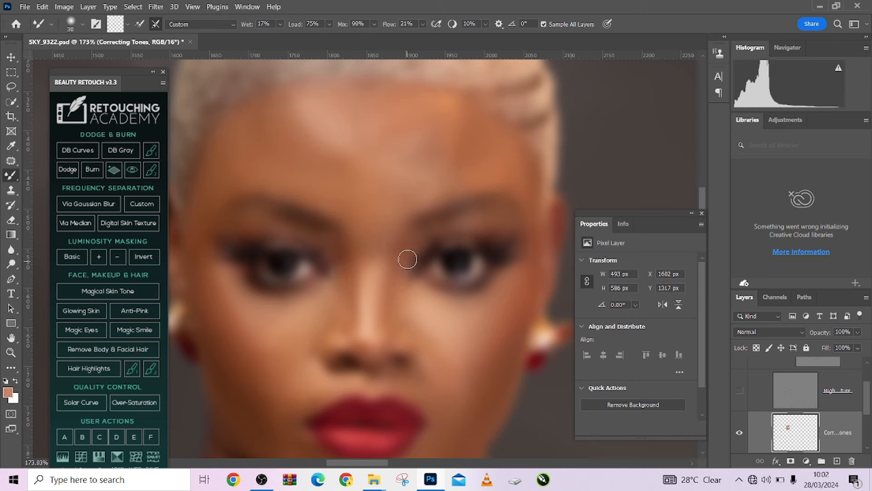
pyautogui.press(']')
pyautogui.scroll(-2, 513, 309)
pyautogui.press('[')
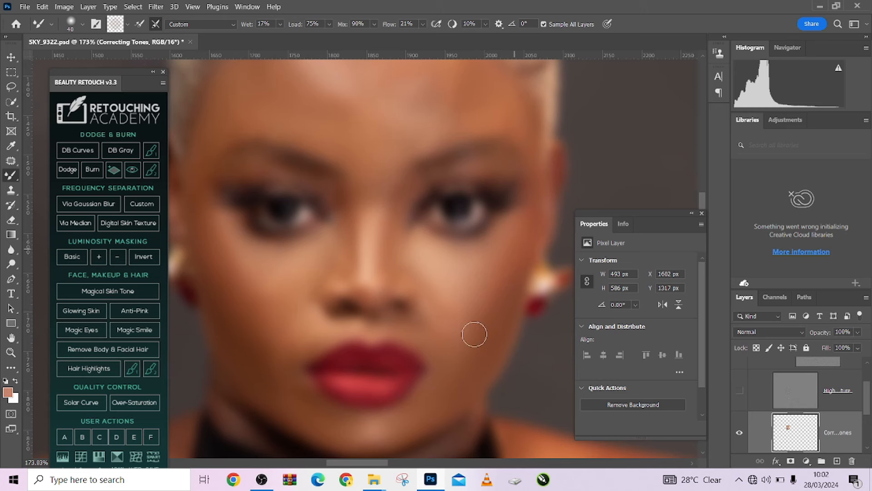
# Blend the tones of the cheek and the skin beside the nose and mouth at 40 px.
pyautogui.moveTo(474, 334); pyautogui.dragTo(466, 315)
pyautogui.scroll(-3, 466, 348)
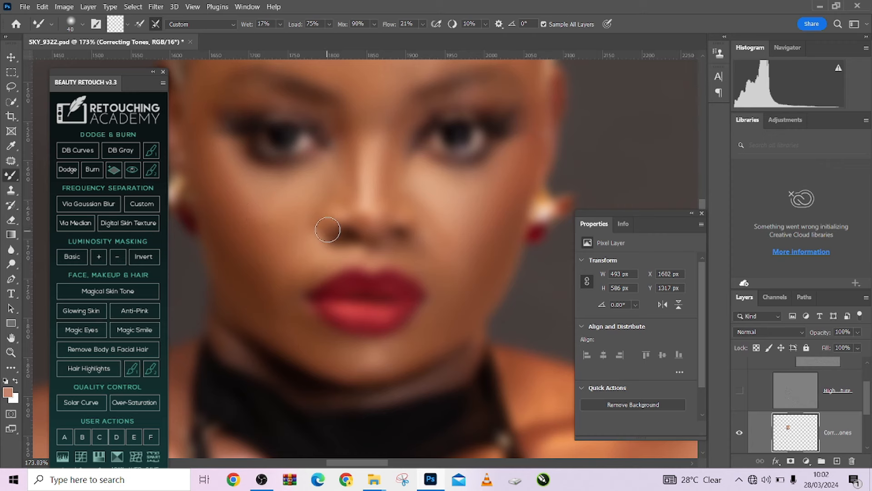
pyautogui.scroll(-3, 328, 229)
# Smooth the forehead tones up to the hairline on the Correcting Tones layer, enlarging the brush to 57 px.
pyautogui.scroll(3, 359, 215)
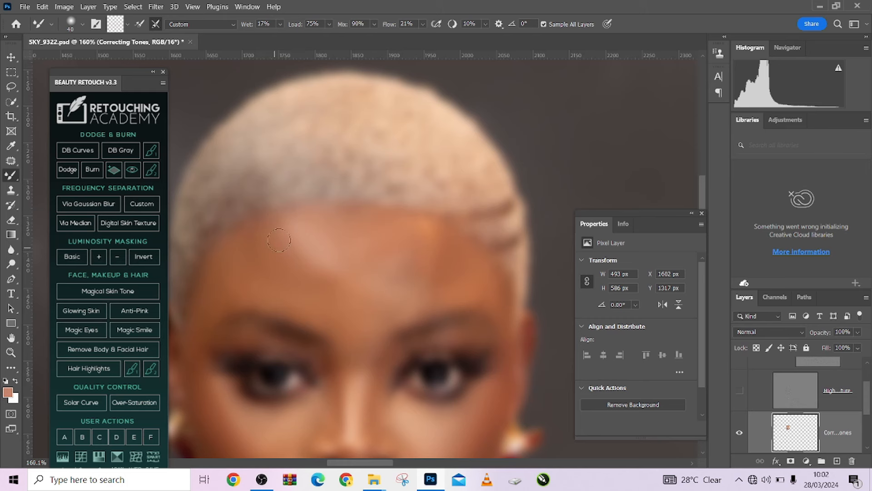
pyautogui.moveTo(302, 279); pyautogui.dragTo(312, 280)
pyautogui.scroll(-5, 428, 224)
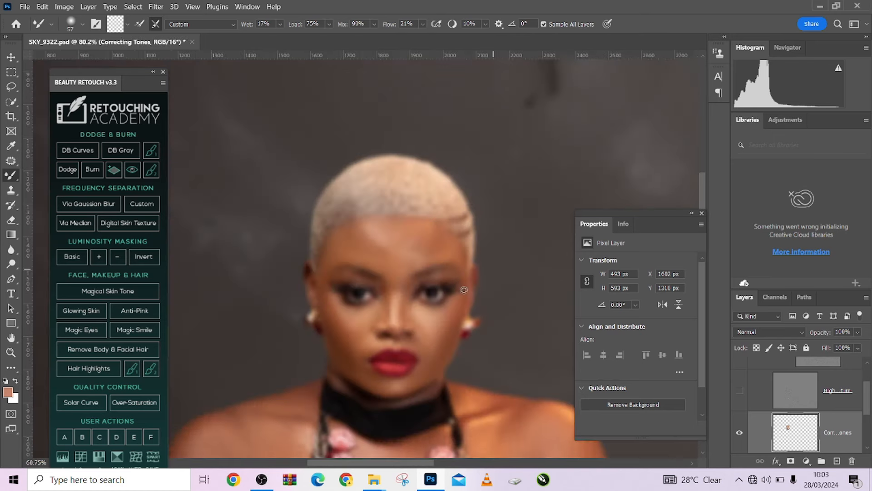
# Show the high-texture layer and compare the portrait with and without the FS via Gaussian Blur group.
pyautogui.click(739, 393)
pyautogui.scroll(2, 763, 399)
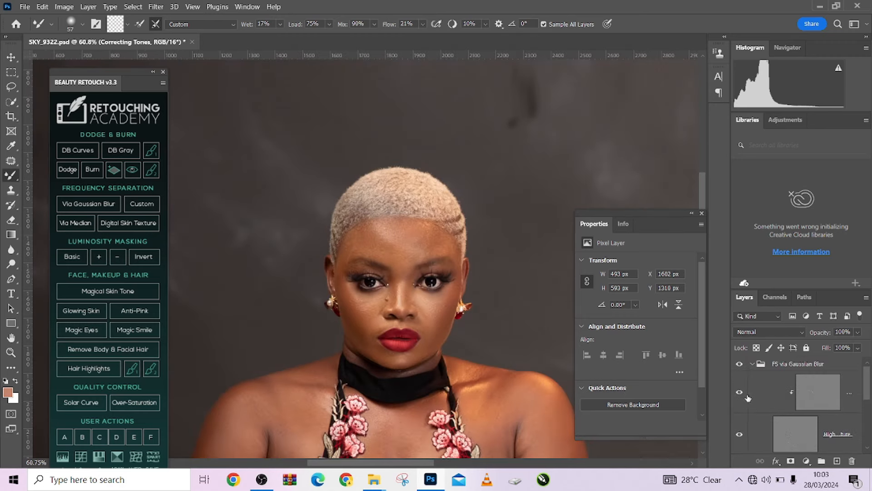
pyautogui.click(739, 365)
pyautogui.click(740, 364)
pyautogui.click(740, 363)
pyautogui.click(739, 364)
pyautogui.click(739, 364)
pyautogui.click(739, 365)
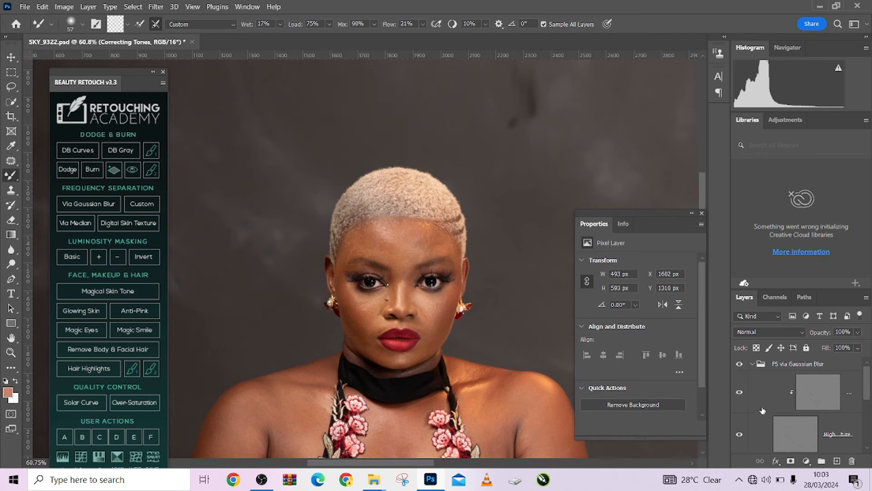
# Hide the high-texture layer again and even out the patchy forehead tones with a 44 px Mixer Brush.
pyautogui.click(740, 435)
pyautogui.scroll(4, 472, 299)
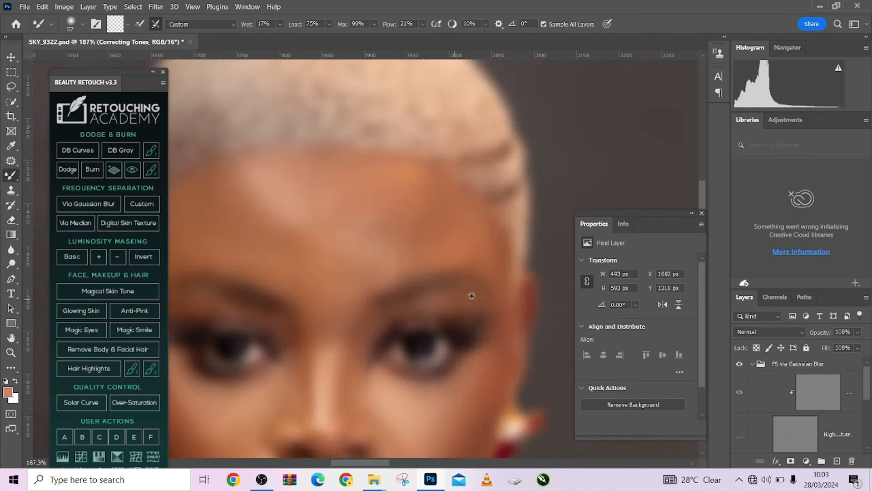
pyautogui.scroll(-3, 471, 296)
pyautogui.scroll(3, 425, 301)
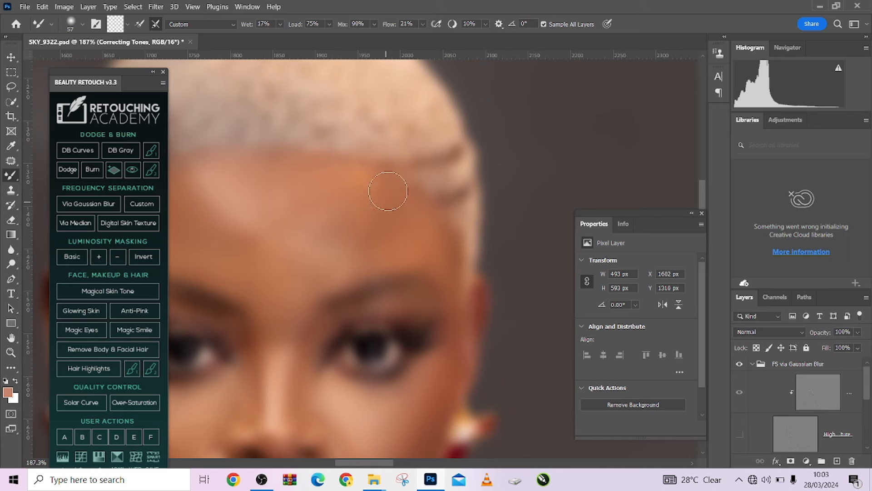
pyautogui.moveTo(417, 234); pyautogui.dragTo(411, 237)
pyautogui.moveTo(345, 222); pyautogui.dragTo(370, 268)
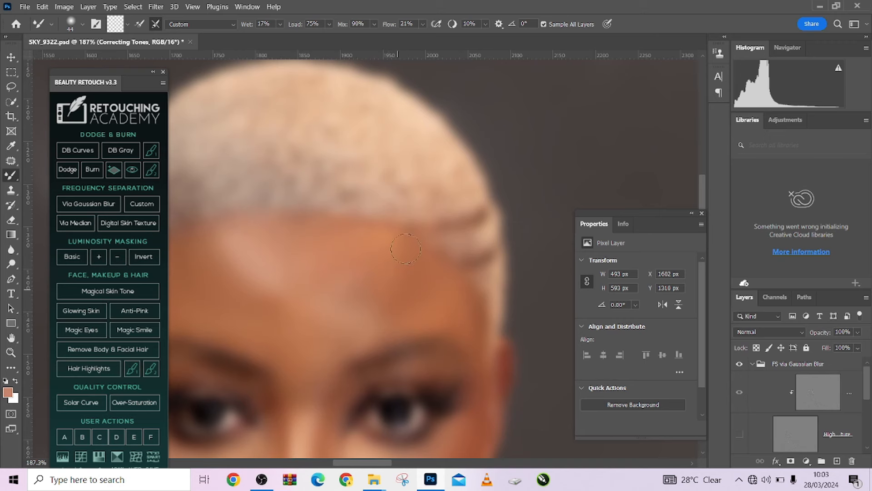
# Blend the tones of the model's left cheek, the skin around the lips and the chin at 44 px.
pyautogui.scroll(-5, 425, 312)
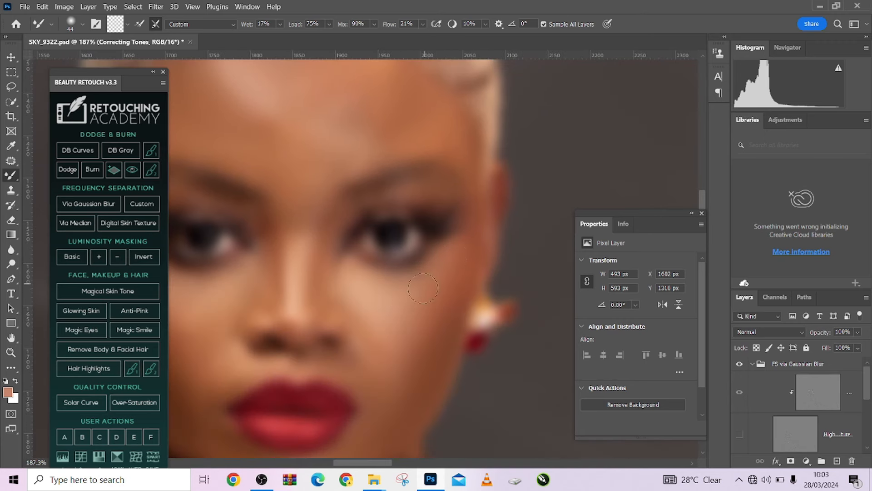
pyautogui.scroll(-3, 423, 288)
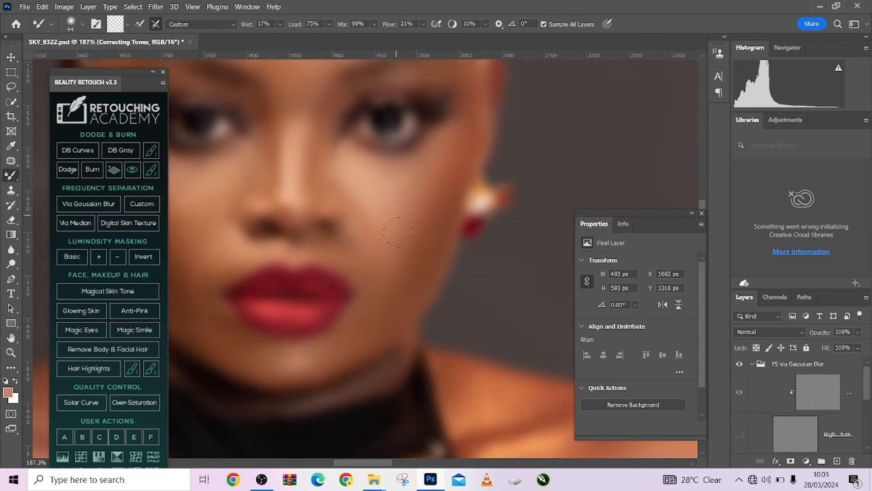
pyautogui.moveTo(398, 232)
pyautogui.mouseDown()
pyautogui.moveTo(374, 286)
pyautogui.moveTo(379, 313)
pyautogui.mouseUp()
pyautogui.moveTo(400, 240)
pyautogui.mouseDown()
pyautogui.moveTo(375, 300)
pyautogui.moveTo(385, 292)
pyautogui.mouseUp()
pyautogui.moveTo(425, 250); pyautogui.dragTo(405, 274)
pyautogui.moveTo(363, 321); pyautogui.dragTo(431, 280)
pyautogui.moveTo(316, 286)
pyautogui.mouseDown()
pyautogui.moveTo(278, 284)
pyautogui.moveTo(295, 302)
pyautogui.mouseUp()
pyautogui.moveTo(409, 312); pyautogui.dragTo(384, 305)
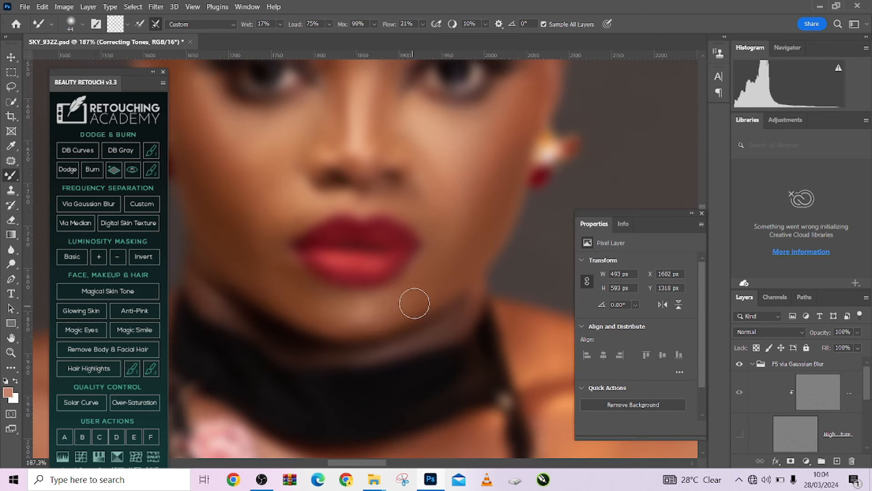
# Reduce the Mixer Brush to 25 px and soften the tone transitions along the model's left collarbone.
pyautogui.keyDown('alt'); pyautogui.rightClick(437, 227); pyautogui.keyUp('alt')
pyautogui.scroll(-5, 427, 223)
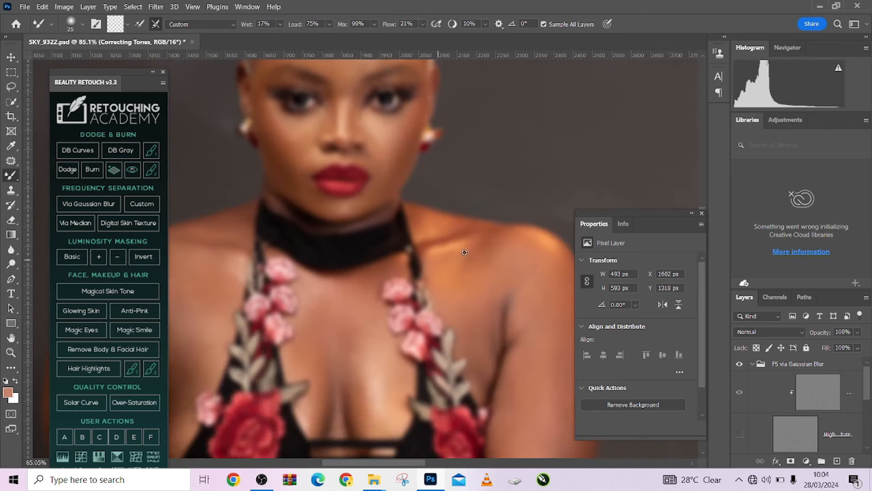
pyautogui.scroll(4, 464, 253)
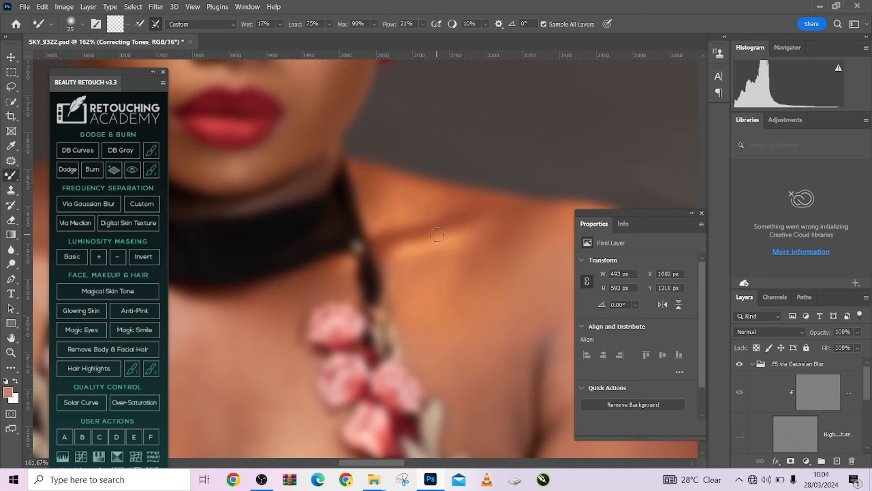
pyautogui.scroll(2, 435, 236)
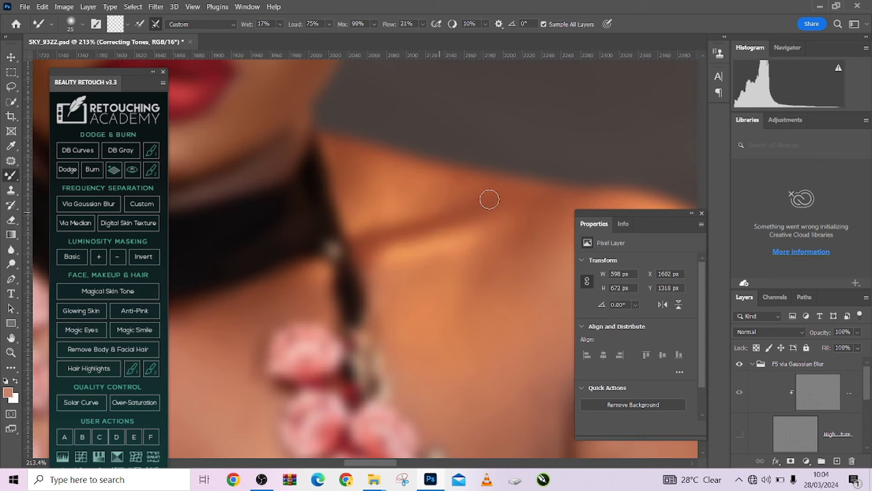
pyautogui.moveTo(459, 203)
pyautogui.mouseDown()
pyautogui.moveTo(503, 218)
pyautogui.moveTo(479, 238)
pyautogui.moveTo(481, 226)
pyautogui.moveTo(469, 224)
pyautogui.moveTo(391, 251)
pyautogui.moveTo(478, 230)
pyautogui.moveTo(459, 219)
pyautogui.moveTo(477, 216)
pyautogui.moveTo(408, 237)
pyautogui.moveTo(483, 215)
pyautogui.moveTo(409, 233)
pyautogui.moveTo(432, 233)
pyautogui.moveTo(378, 235)
pyautogui.moveTo(487, 214)
pyautogui.moveTo(488, 200)
pyautogui.moveTo(487, 212)
pyautogui.moveTo(414, 238)
pyautogui.moveTo(470, 218)
pyautogui.moveTo(365, 241)
pyautogui.moveTo(450, 219)
pyautogui.moveTo(471, 223)
pyautogui.moveTo(374, 246)
pyautogui.moveTo(412, 233)
pyautogui.moveTo(392, 233)
pyautogui.moveTo(406, 258)
pyautogui.moveTo(449, 252)
pyautogui.mouseUp()
# Enlarge the brush to about 35 px and blend the orange tones of the chest below the collarbone.
pyautogui.press(']')
pyautogui.press(']')
pyautogui.press(']')
pyautogui.press(']')
pyautogui.moveTo(464, 258); pyautogui.dragTo(430, 312)
pyautogui.press('[')
pyautogui.moveTo(466, 299); pyautogui.dragTo(285, 232)
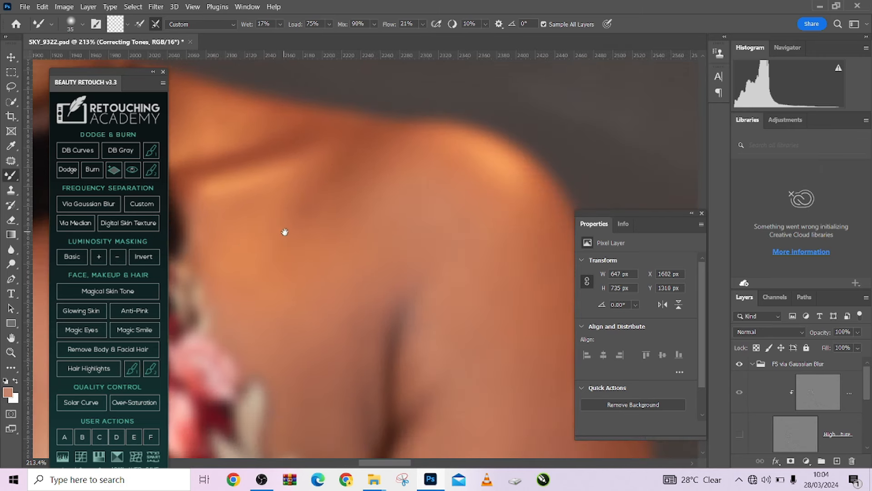
# Blend the chest into the front of the model's left shoulder with a 50 px Mixer Brush.
pyautogui.press(']')
pyautogui.press(']')
pyautogui.moveTo(354, 182)
pyautogui.mouseDown()
pyautogui.moveTo(316, 239)
pyautogui.moveTo(358, 162)
pyautogui.moveTo(323, 224)
pyautogui.moveTo(348, 197)
pyautogui.moveTo(306, 243)
pyautogui.moveTo(364, 239)
pyautogui.moveTo(325, 257)
pyautogui.moveTo(376, 258)
pyautogui.mouseUp()
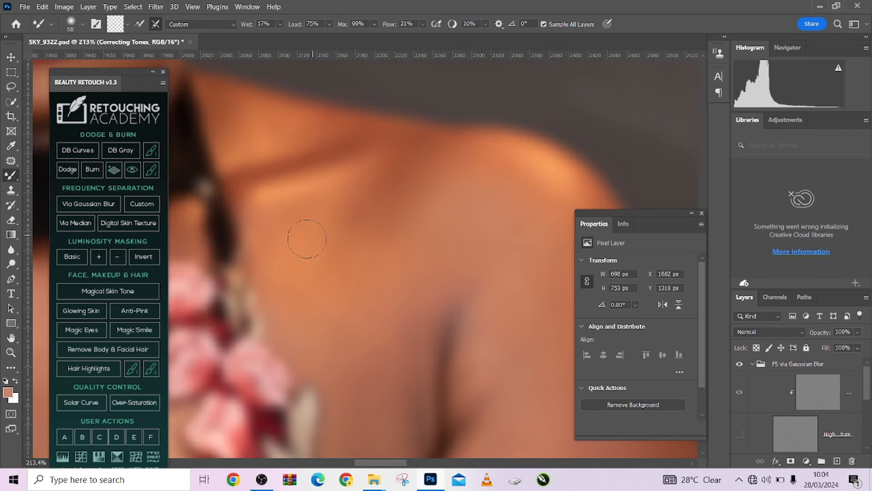
pyautogui.moveTo(326, 248)
pyautogui.mouseDown()
pyautogui.moveTo(318, 327)
pyautogui.moveTo(423, 181)
pyautogui.mouseUp()
pyautogui.moveTo(410, 253); pyautogui.dragTo(380, 330)
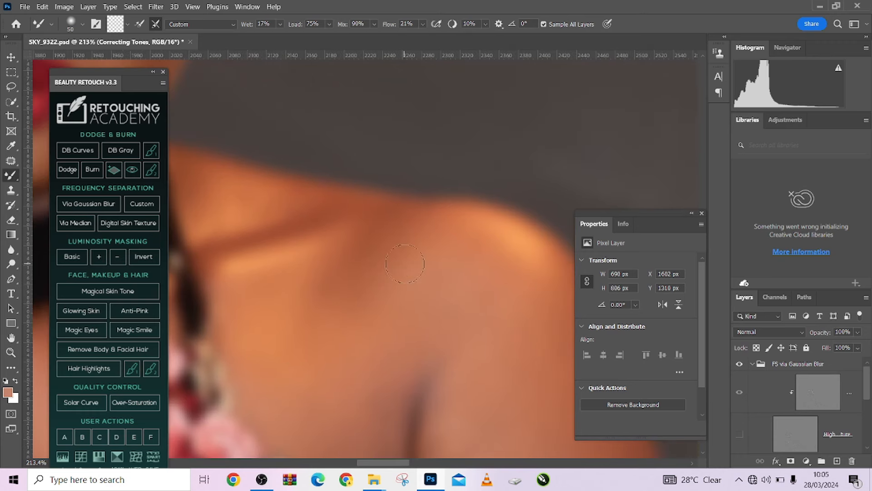
pyautogui.moveTo(393, 284)
pyautogui.mouseDown()
pyautogui.moveTo(431, 225)
pyautogui.moveTo(415, 220)
pyautogui.moveTo(381, 254)
pyautogui.moveTo(378, 210)
pyautogui.mouseUp()
# Enlarge the brush to 60 px and smooth the skin between the halter strap and the armpit crease.
pyautogui.press('[')
pyautogui.press('[')
pyautogui.press(']')
pyautogui.scroll(-1, 389, 268)
pyautogui.press(']')
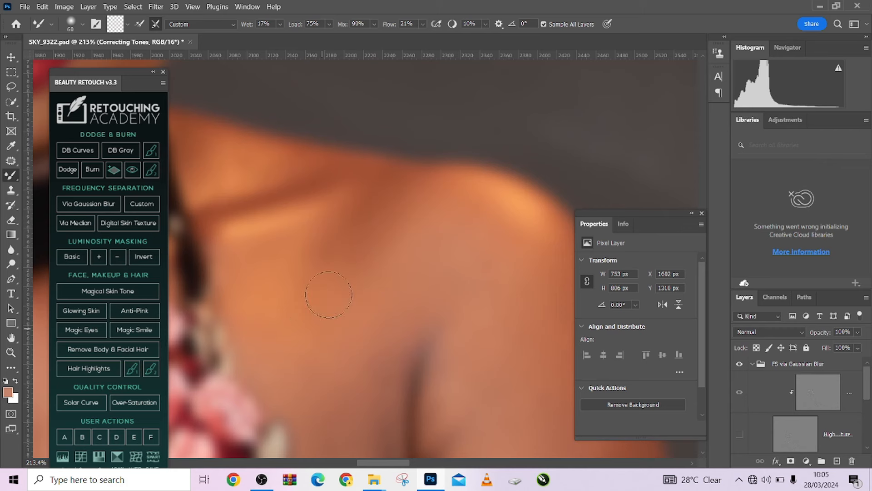
pyautogui.press(']')
pyautogui.moveTo(278, 325); pyautogui.dragTo(249, 232)
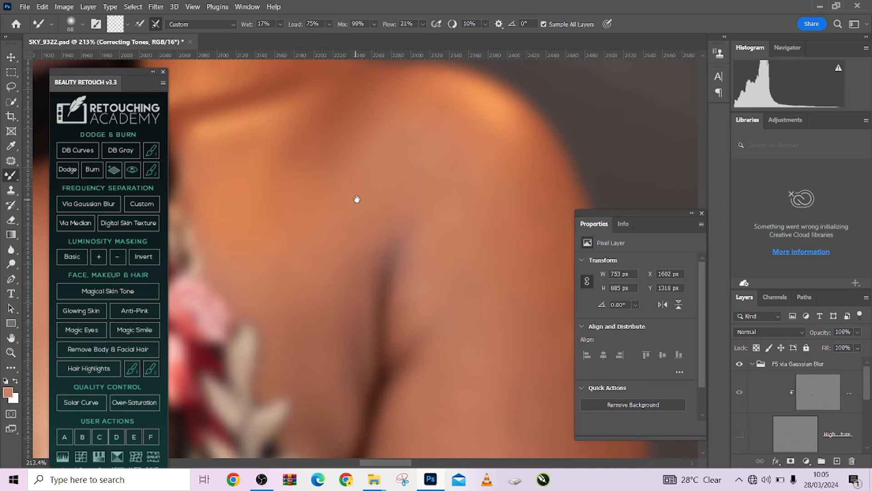
# Blend the highlight on top of the model's left shoulder into the outer upper arm at 60 px.
pyautogui.moveTo(357, 199); pyautogui.dragTo(297, 284)
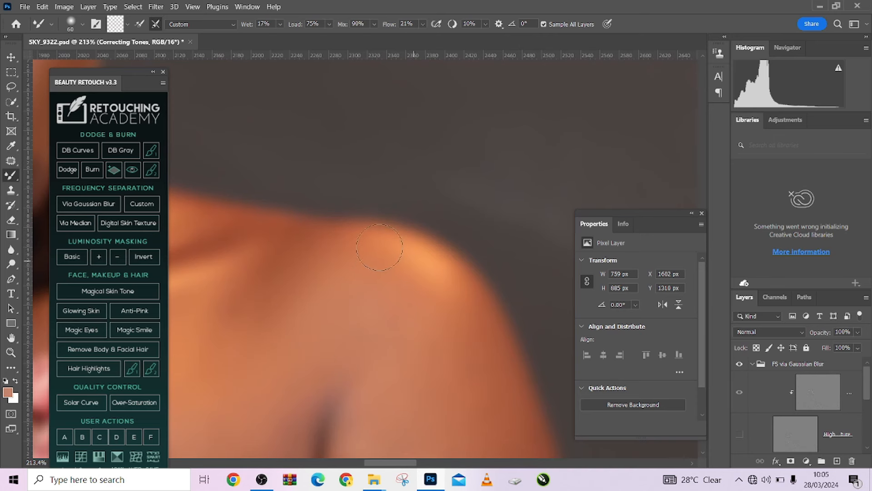
pyautogui.moveTo(431, 266); pyautogui.dragTo(422, 224)
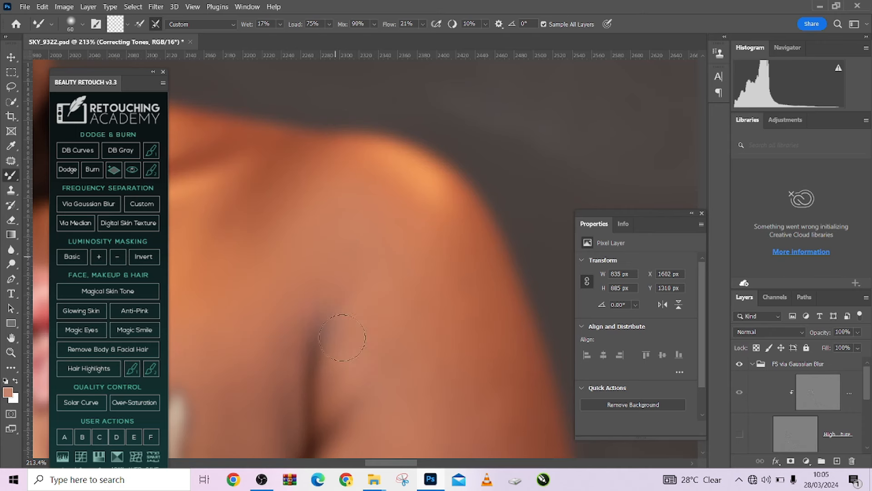
pyautogui.moveTo(445, 327); pyautogui.dragTo(361, 209)
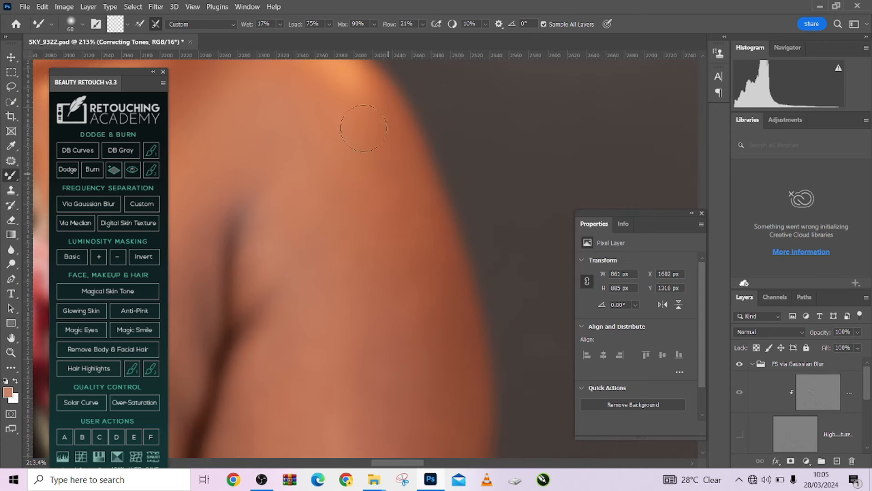
pyautogui.scroll(-5, 406, 302)
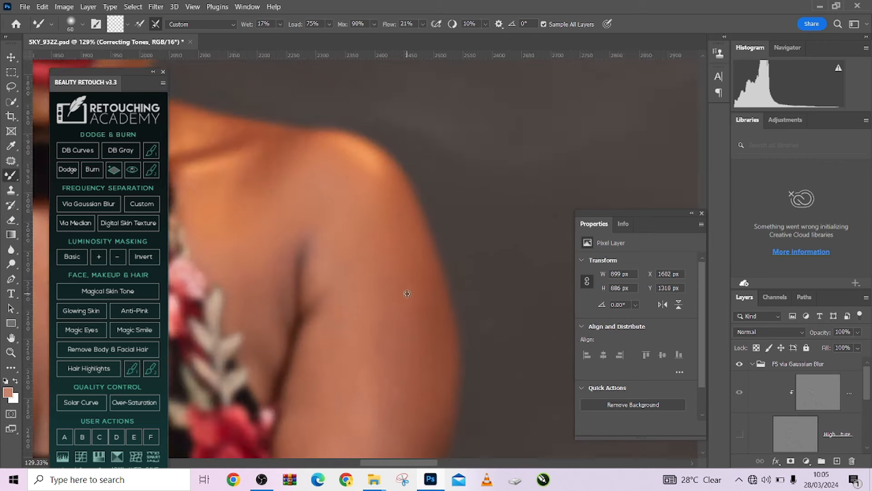
# Enlarge the Mixer Brush to 80–90 px and even out the tones from the shoulder down the upper arm.
pyautogui.moveTo(362, 326); pyautogui.dragTo(388, 321)
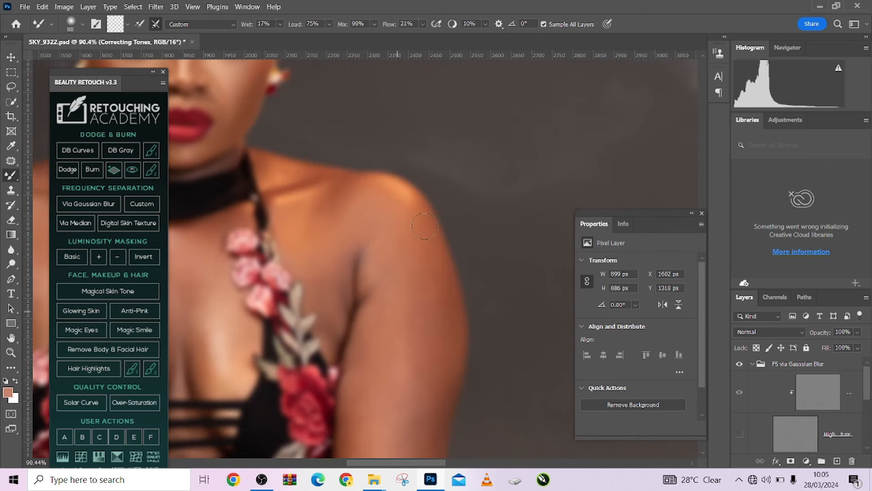
pyautogui.moveTo(425, 226)
pyautogui.mouseDown()
pyautogui.moveTo(419, 278)
pyautogui.moveTo(421, 226)
pyautogui.mouseUp()
pyautogui.press(']')
pyautogui.moveTo(397, 390); pyautogui.dragTo(417, 299)
pyautogui.moveTo(442, 295)
pyautogui.mouseDown()
pyautogui.moveTo(447, 326)
pyautogui.moveTo(439, 280)
pyautogui.moveTo(436, 376)
pyautogui.moveTo(436, 299)
pyautogui.moveTo(418, 299)
pyautogui.mouseUp()
pyautogui.press(']')
pyautogui.press('[')
pyautogui.moveTo(409, 372); pyautogui.dragTo(403, 338)
# Blend the outer edge and middle of the model's left arm down towards the elbow at 90 px.
pyautogui.scroll(-2, 418, 244)
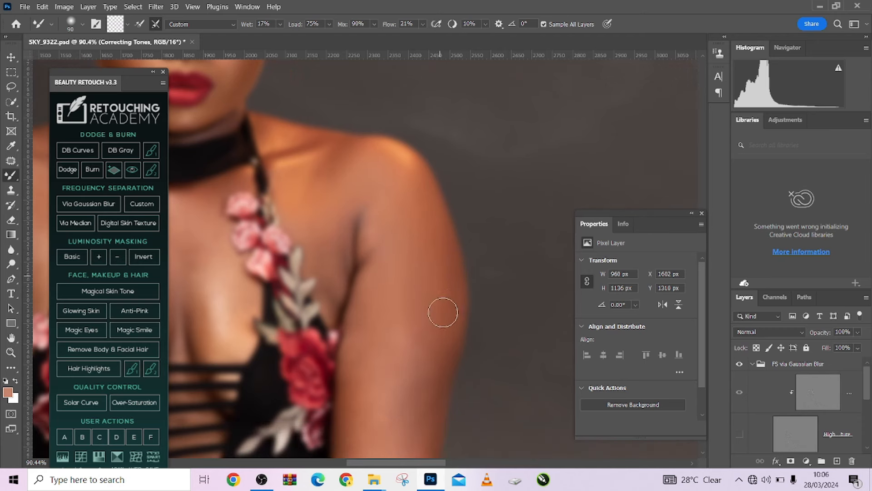
pyautogui.moveTo(443, 297); pyautogui.dragTo(425, 406)
pyautogui.moveTo(414, 305); pyautogui.dragTo(401, 389)
pyautogui.scroll(-3, 368, 331)
pyautogui.moveTo(396, 330); pyautogui.dragTo(389, 246)
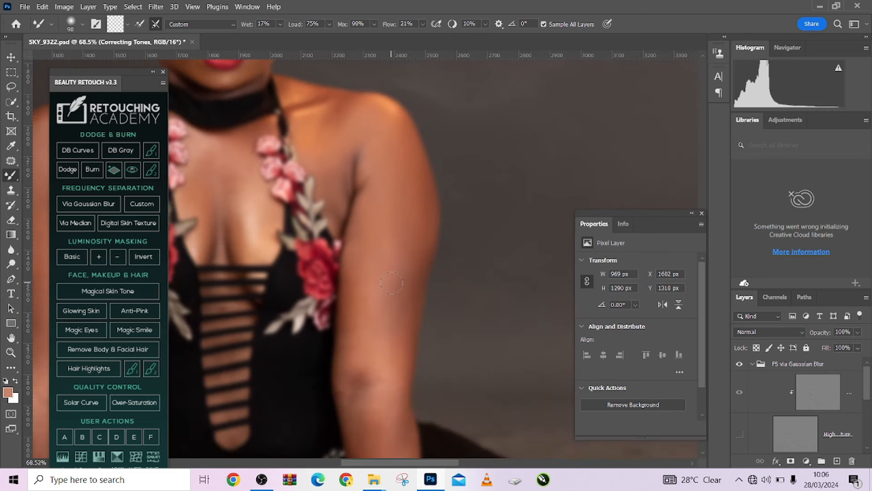
# Smooth the arm tones just above and around the elbow, varying the brush size and ending at 90 px.
pyautogui.press('[')
pyautogui.press(']')
pyautogui.moveTo(409, 324); pyautogui.dragTo(426, 244)
pyautogui.press(']')
pyautogui.press(']')
pyautogui.press(']')
pyautogui.press('[')
pyautogui.press('[')
pyautogui.press(']')
pyautogui.press(']')
pyautogui.press('[')
pyautogui.press('[')
pyautogui.press('[')
pyautogui.scroll(1, 392, 262)
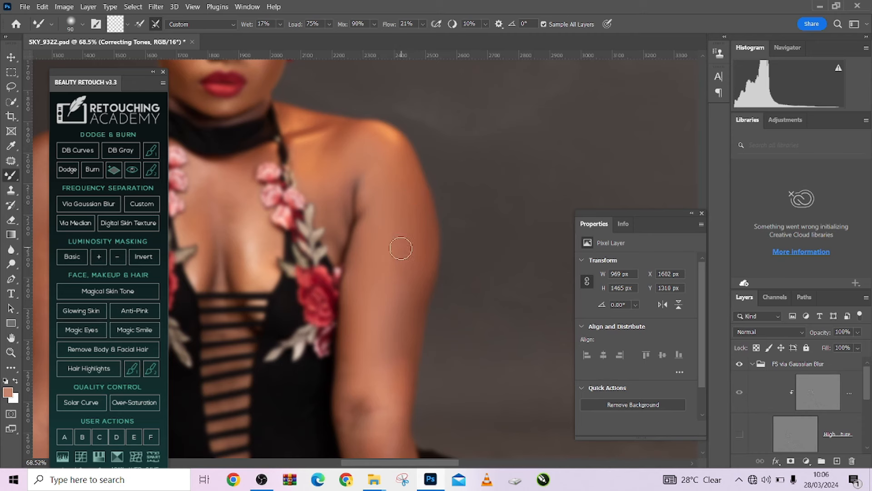
# Blend the remaining dark patches above the elbow and even out the forearm tones at 90 px.
pyautogui.scroll(-5, 388, 268)
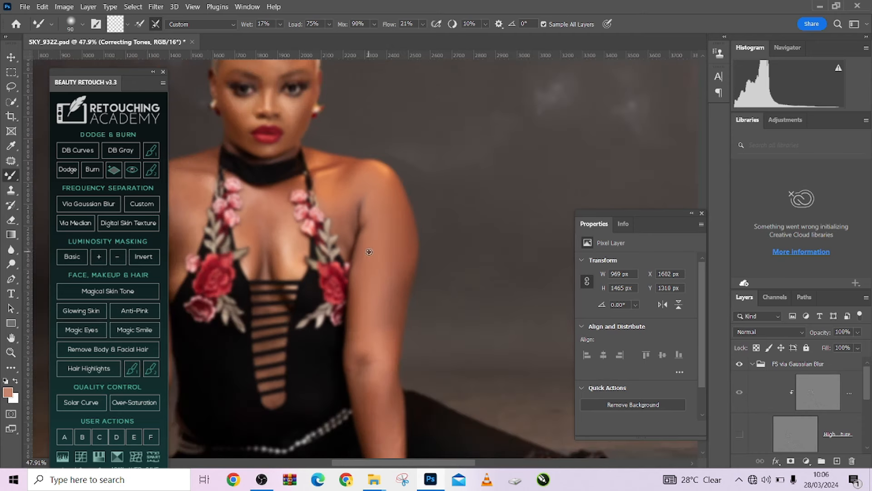
pyautogui.scroll(3, 395, 286)
pyautogui.scroll(2, 373, 244)
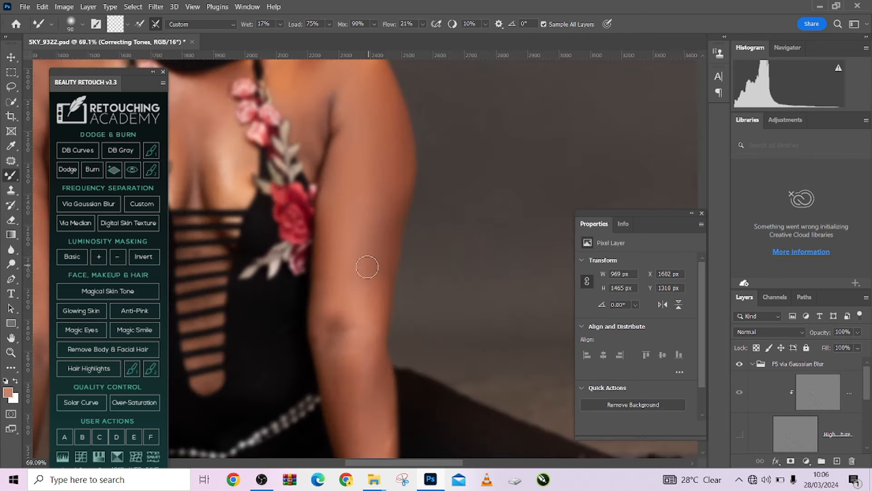
pyautogui.moveTo(380, 274); pyautogui.dragTo(392, 199)
pyautogui.moveTo(370, 274)
pyautogui.mouseDown()
pyautogui.moveTo(371, 307)
pyautogui.moveTo(353, 314)
pyautogui.moveTo(335, 297)
pyautogui.moveTo(332, 278)
pyautogui.moveTo(325, 304)
pyautogui.moveTo(339, 304)
pyautogui.moveTo(367, 342)
pyautogui.moveTo(383, 304)
pyautogui.mouseUp()
pyautogui.scroll(-5, 382, 236)
pyautogui.moveTo(338, 193)
pyautogui.mouseDown()
pyautogui.moveTo(325, 207)
pyautogui.moveTo(327, 189)
pyautogui.moveTo(323, 212)
pyautogui.moveTo(341, 190)
pyautogui.moveTo(302, 189)
pyautogui.moveTo(312, 152)
pyautogui.moveTo(308, 159)
pyautogui.moveTo(353, 165)
pyautogui.moveTo(346, 194)
pyautogui.moveTo(371, 196)
pyautogui.moveTo(335, 228)
pyautogui.moveTo(321, 189)
pyautogui.moveTo(308, 213)
pyautogui.moveTo(306, 183)
pyautogui.moveTo(332, 163)
pyautogui.moveTo(352, 172)
pyautogui.moveTo(328, 234)
pyautogui.moveTo(306, 227)
pyautogui.moveTo(312, 191)
pyautogui.moveTo(343, 261)
pyautogui.moveTo(342, 292)
pyautogui.mouseUp()
# Reduce the Mixer Brush to 53 px and soften the dark crease at the inner elbow.
pyautogui.scroll(5, 338, 193)
pyautogui.moveTo(336, 260); pyautogui.dragTo(337, 267)
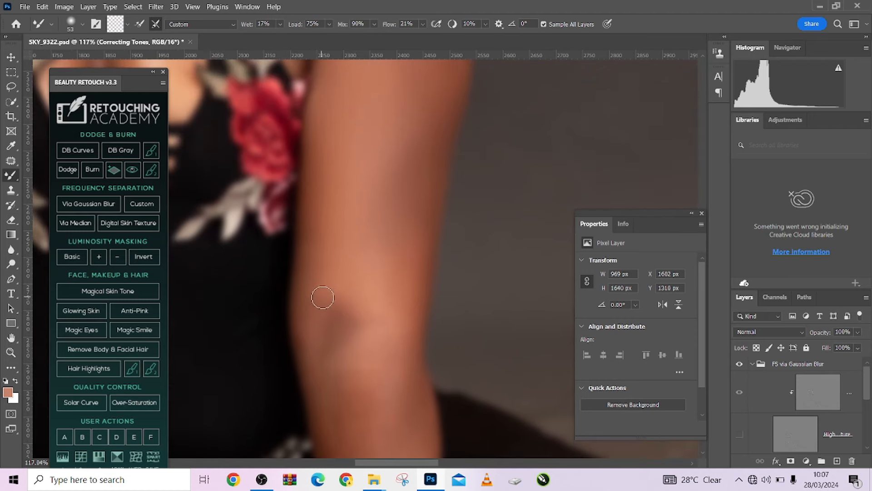
pyautogui.moveTo(350, 304)
pyautogui.mouseDown()
pyautogui.moveTo(359, 313)
pyautogui.moveTo(323, 318)
pyautogui.moveTo(340, 249)
pyautogui.mouseUp()
# Enlarge the Mixer Brush to 111 px and blend the broad tones along the model's left arm.
pyautogui.scroll(-3, 343, 236)
pyautogui.moveTo(350, 234); pyautogui.dragTo(351, 246)
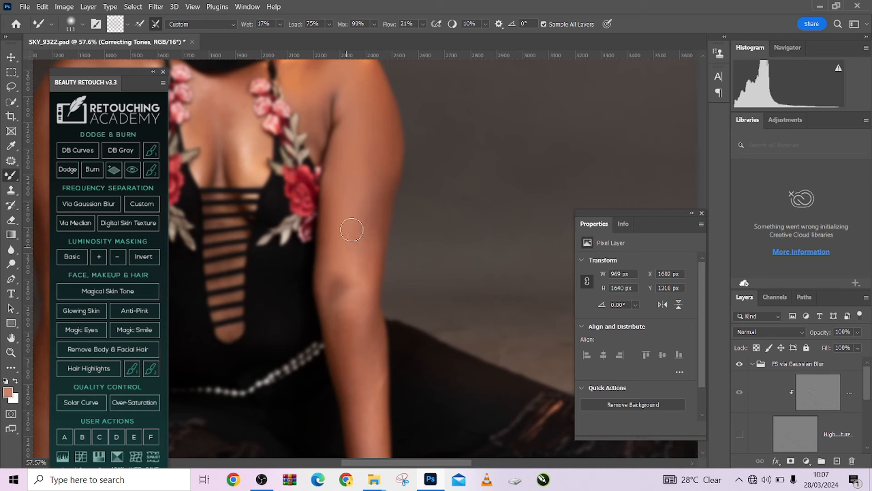
pyautogui.scroll(1, 366, 221)
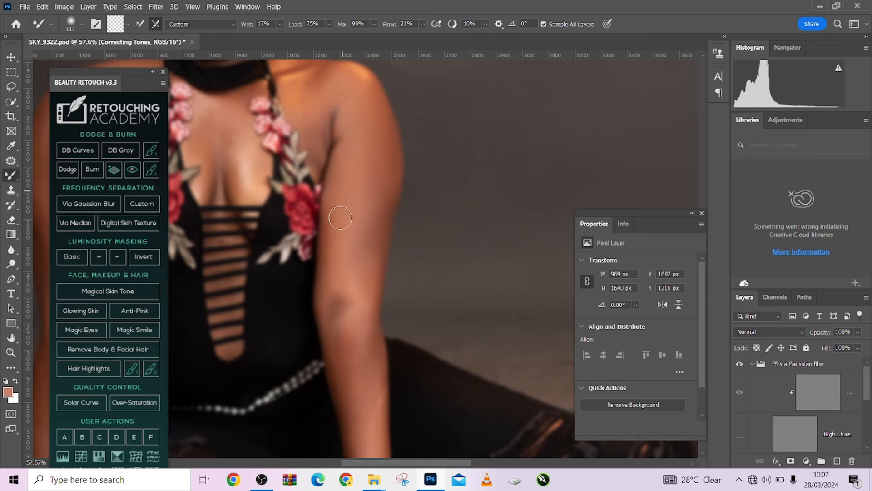
# Blend the tones on the model's left upper arm, and smooth the forearm below the elbow starting at 90 px.
pyautogui.moveTo(359, 204)
pyautogui.mouseDown()
pyautogui.moveTo(362, 130)
pyautogui.moveTo(364, 190)
pyautogui.mouseUp()
pyautogui.moveTo(353, 327); pyautogui.dragTo(354, 189)
pyautogui.press('[')
pyautogui.press('[')
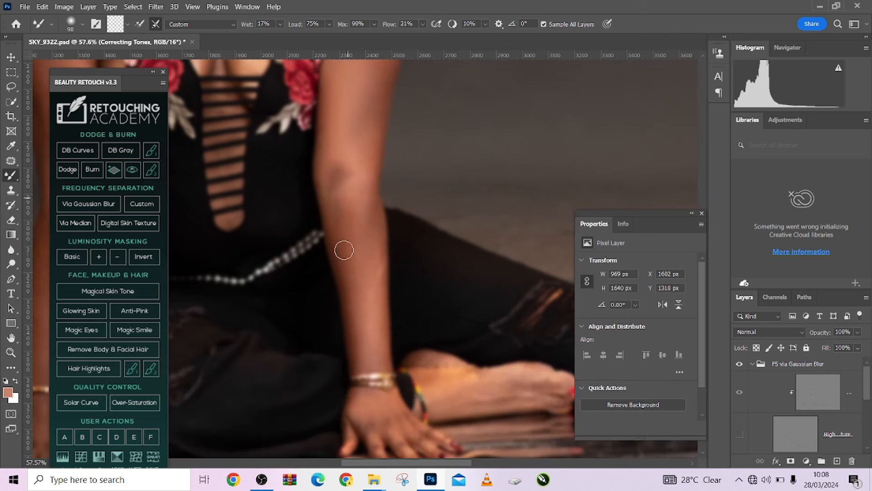
pyautogui.moveTo(344, 250)
pyautogui.mouseDown()
pyautogui.moveTo(337, 216)
pyautogui.moveTo(347, 307)
pyautogui.moveTo(341, 230)
pyautogui.moveTo(344, 249)
pyautogui.moveTo(336, 229)
pyautogui.moveTo(334, 237)
pyautogui.moveTo(353, 230)
pyautogui.moveTo(350, 245)
pyautogui.moveTo(358, 224)
pyautogui.moveTo(359, 302)
pyautogui.moveTo(337, 205)
pyautogui.moveTo(357, 224)
pyautogui.moveTo(361, 337)
pyautogui.moveTo(375, 292)
pyautogui.mouseUp()
pyautogui.press(']')
pyautogui.press(']')
pyautogui.moveTo(372, 225)
pyautogui.mouseDown()
pyautogui.moveTo(380, 292)
pyautogui.moveTo(363, 312)
pyautogui.moveTo(374, 353)
pyautogui.mouseUp()
# Adjust the Mixer Brush to 80 px and even out the upper forearm tones just below the elbow.
pyautogui.press(']')
pyautogui.press(']')
pyautogui.press(']')
pyautogui.press('[')
pyautogui.scroll(4, 364, 278)
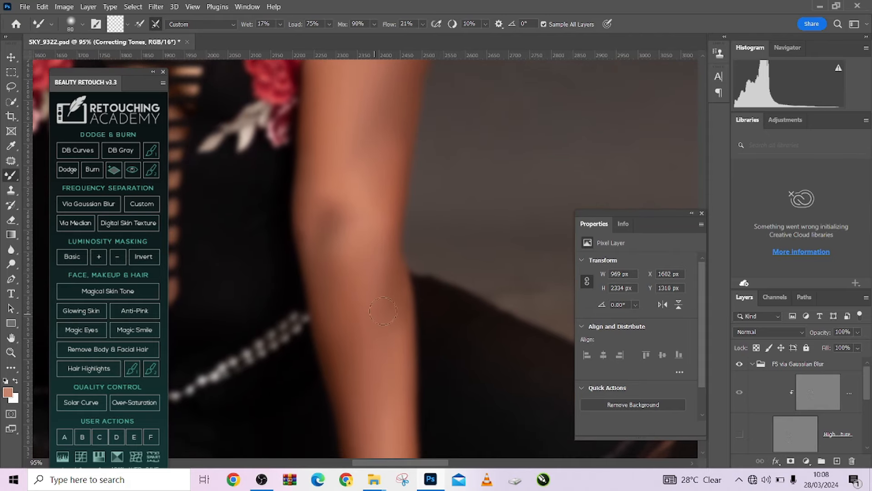
pyautogui.press('[')
pyautogui.scroll(-2, 399, 310)
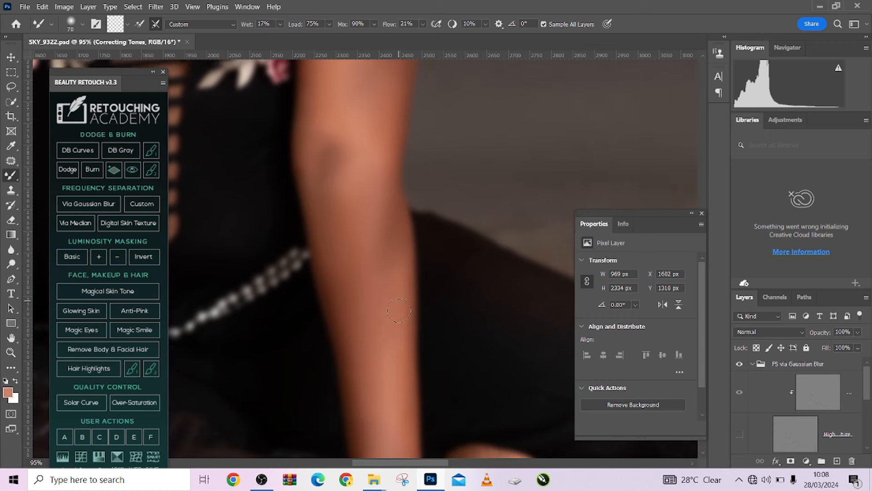
pyautogui.press(']')
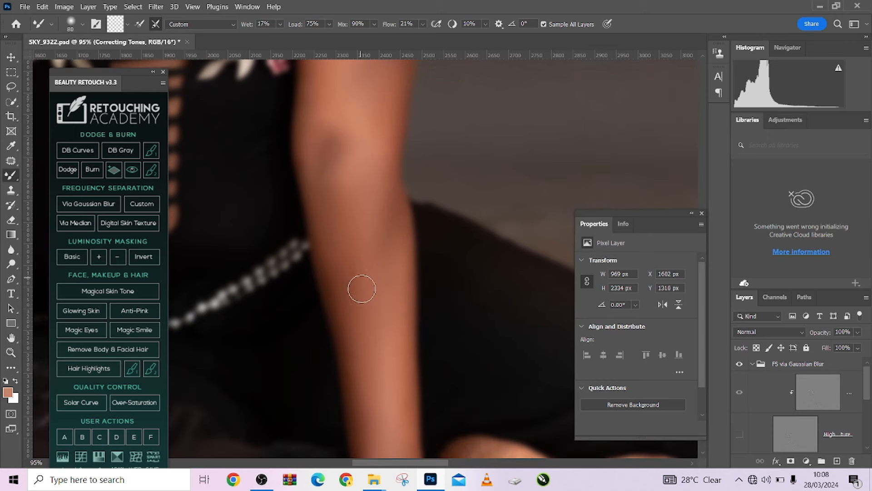
# Smooth the forearm tones between the elbow and the bracelet with the 80 px brush.
pyautogui.scroll(-2, 361, 312)
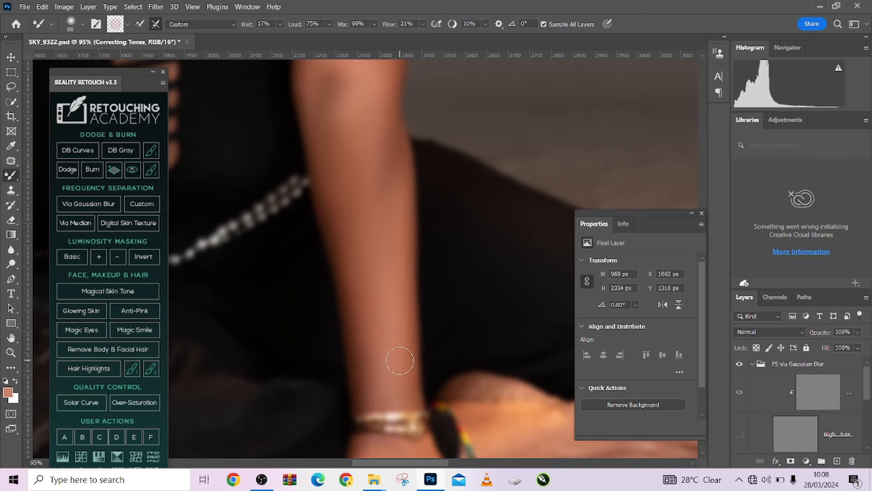
pyautogui.scroll(3, 390, 363)
pyautogui.scroll(-5, 364, 247)
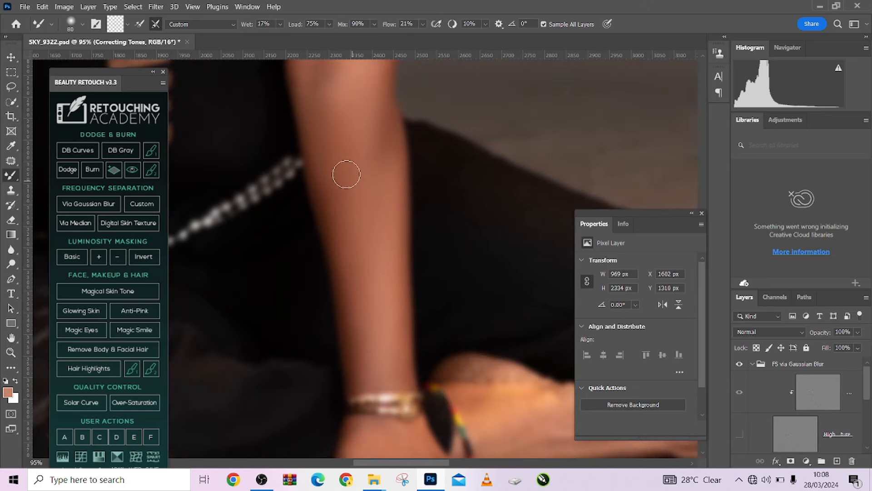
pyautogui.scroll(3, 352, 227)
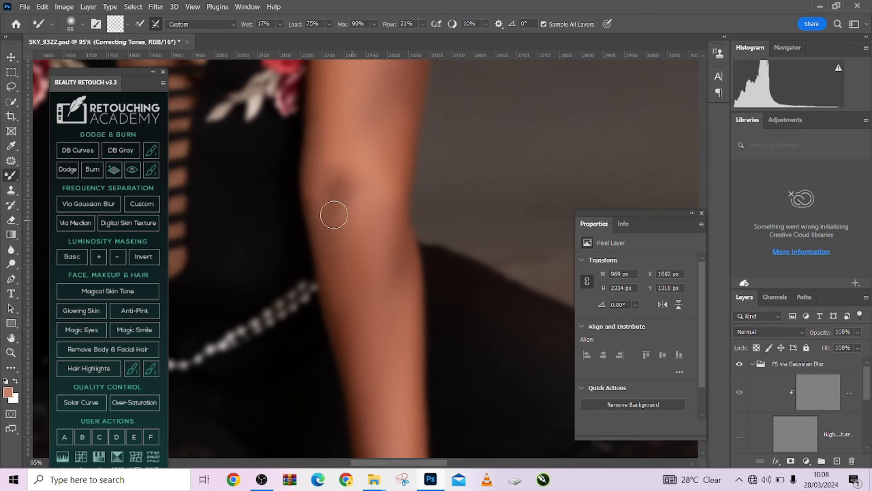
# Blend the uneven tones along the outer edge of the left upper arm at 80 px.
pyautogui.moveTo(358, 136); pyautogui.dragTo(362, 267)
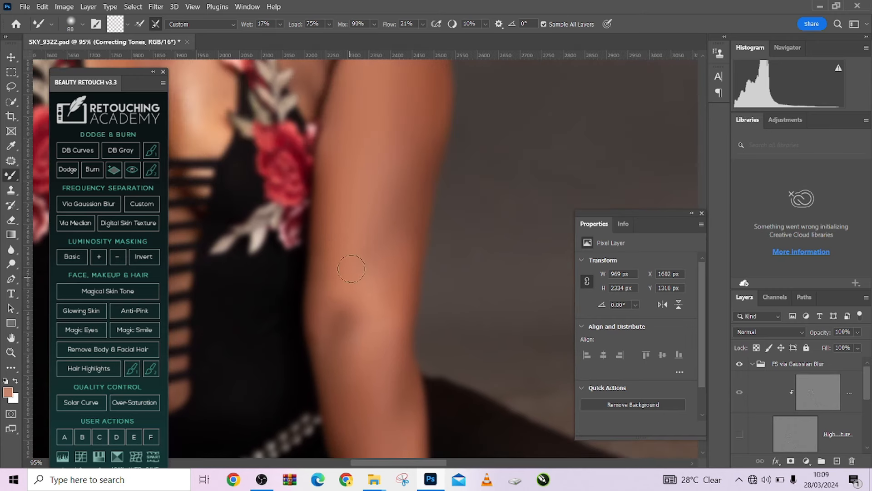
pyautogui.scroll(3, 397, 283)
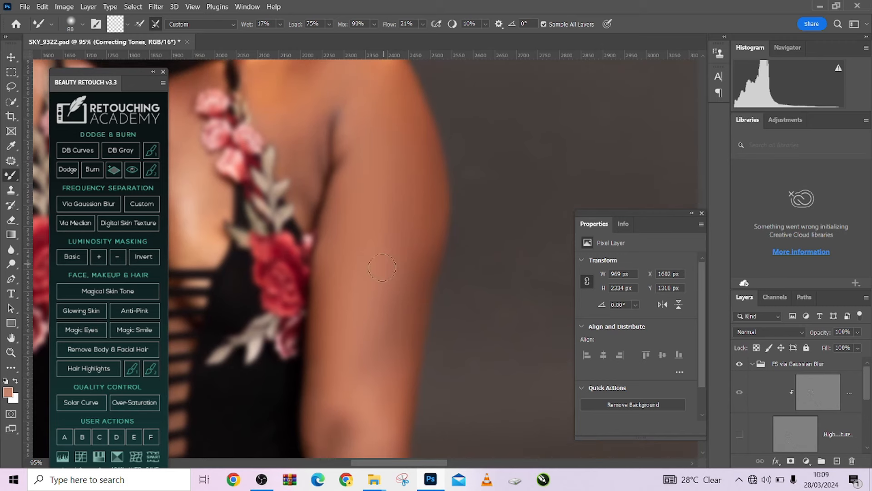
pyautogui.moveTo(408, 263); pyautogui.dragTo(423, 234)
pyautogui.scroll(-3, 374, 202)
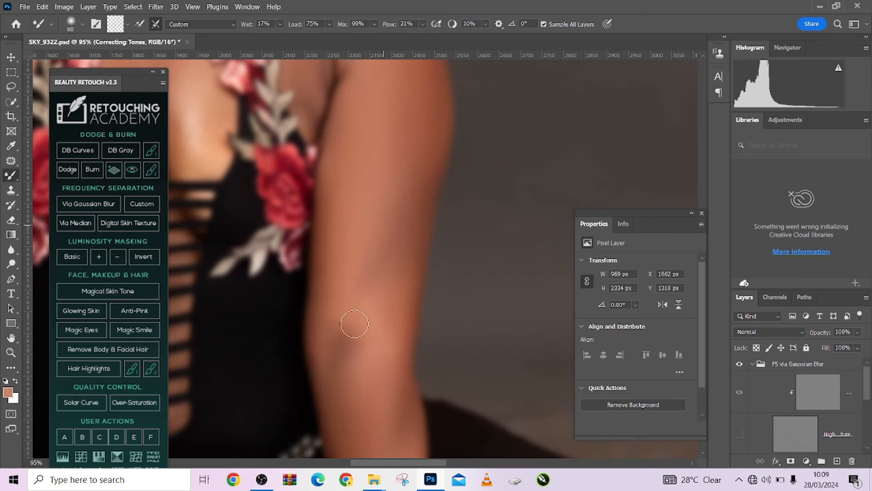
# Soften the tones around the elbow and down the forearm to the bracelet, ending at 90 px.
pyautogui.scroll(-7, 382, 364)
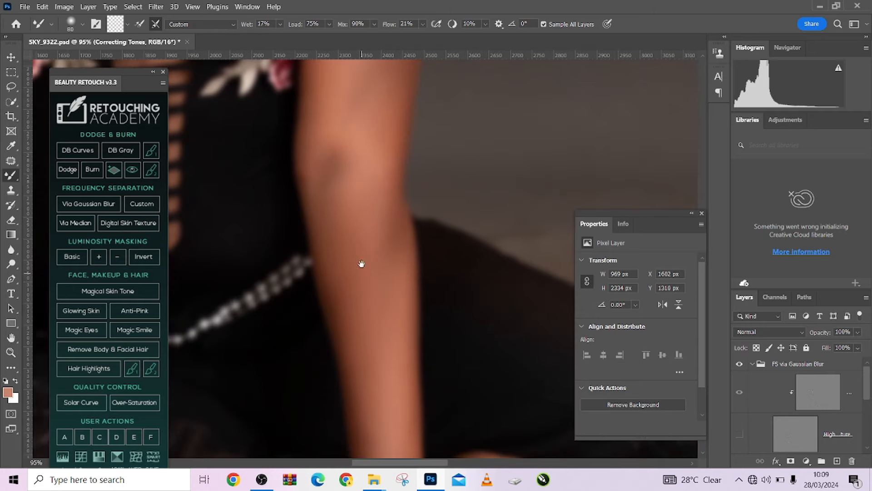
pyautogui.scroll(-4, 362, 262)
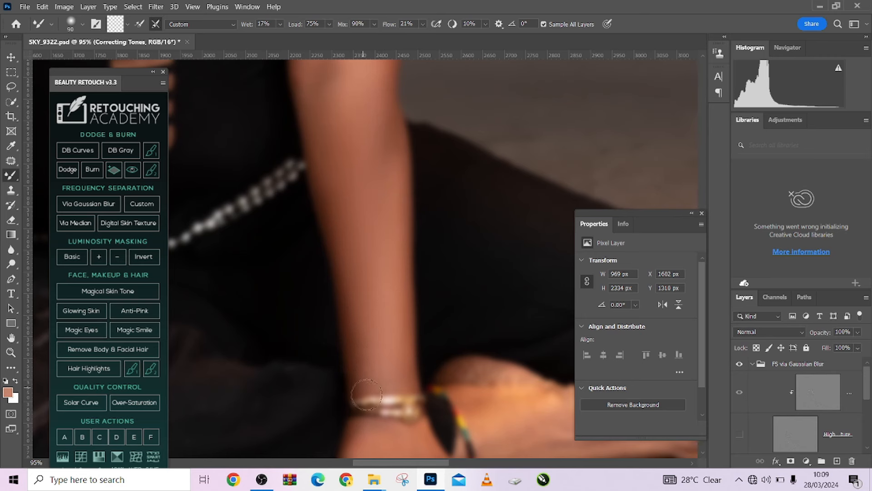
pyautogui.scroll(2, 375, 294)
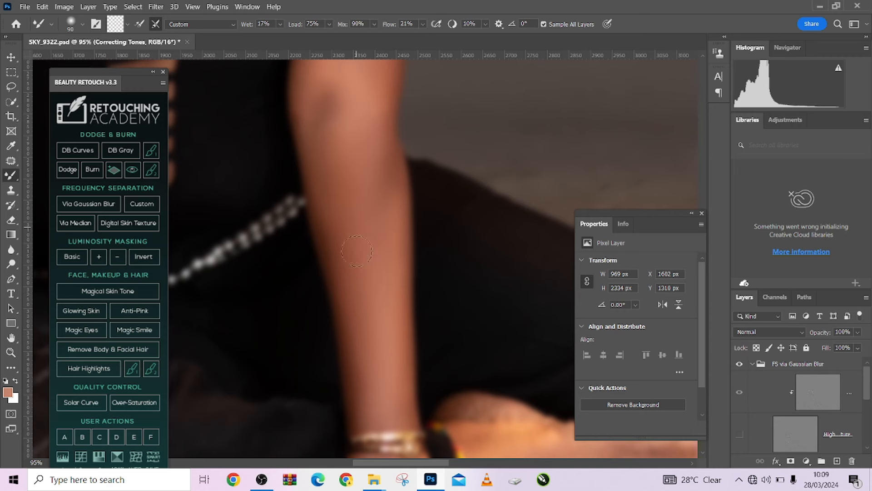
pyautogui.scroll(5, 377, 142)
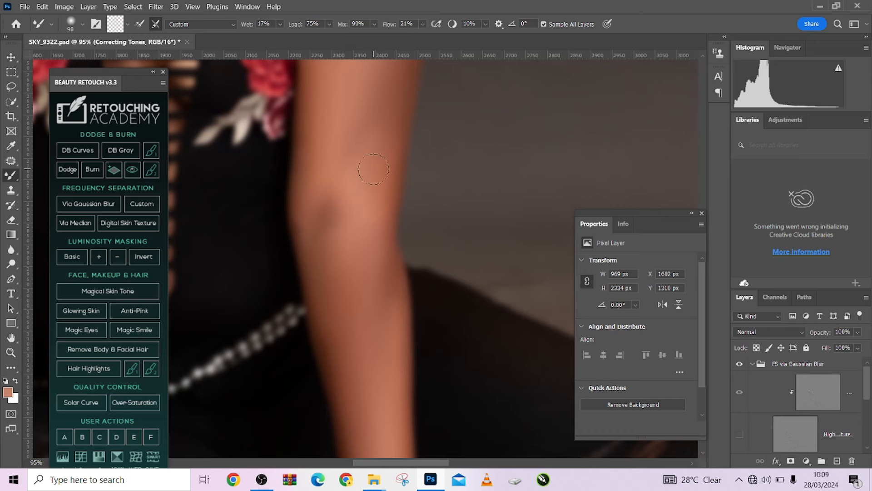
# Blend the dark patch running down the left upper arm above the elbow with the 90 px brush.
pyautogui.scroll(4, 373, 169)
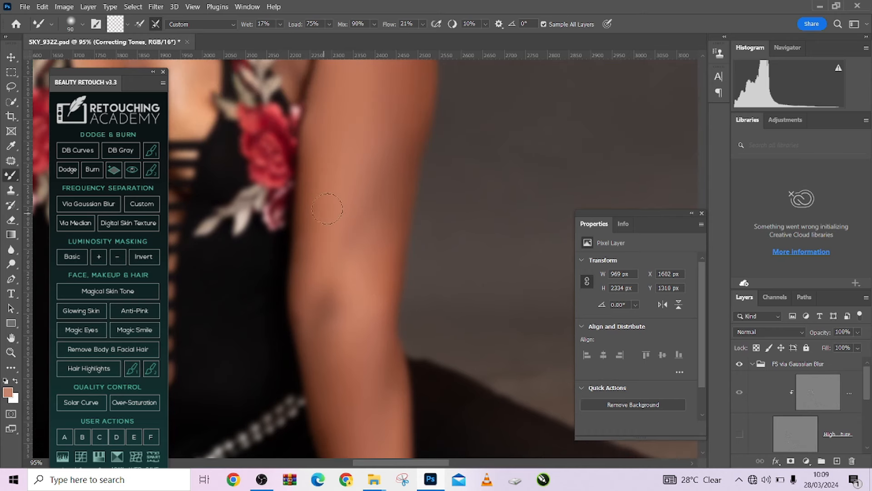
pyautogui.scroll(2, 327, 209)
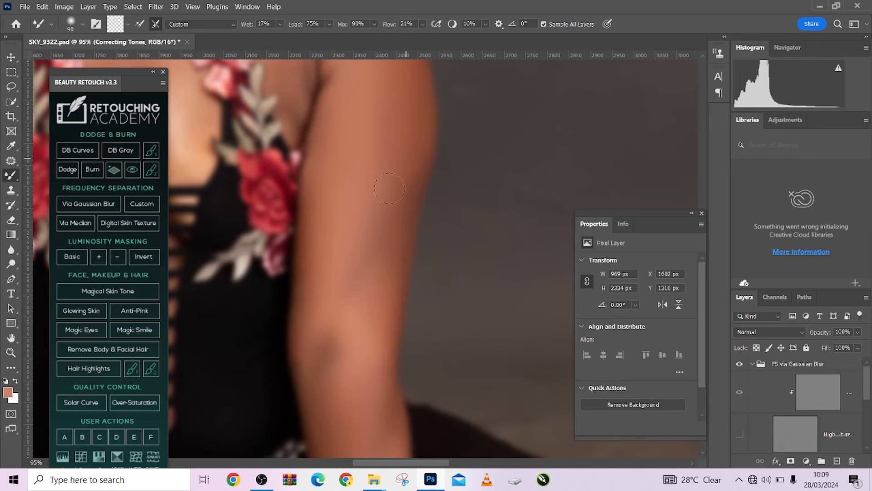
pyautogui.moveTo(388, 197); pyautogui.dragTo(355, 263)
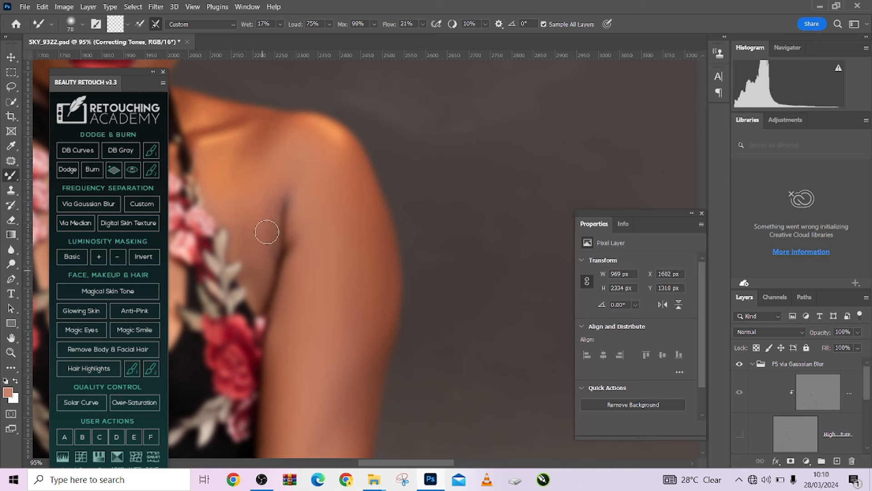
# Smooth the skin beside the left armpit crease at 78 px, and touch up the area above the elbow.
pyautogui.moveTo(251, 226); pyautogui.dragTo(282, 185)
pyautogui.scroll(-5, 304, 304)
pyautogui.scroll(3, 331, 276)
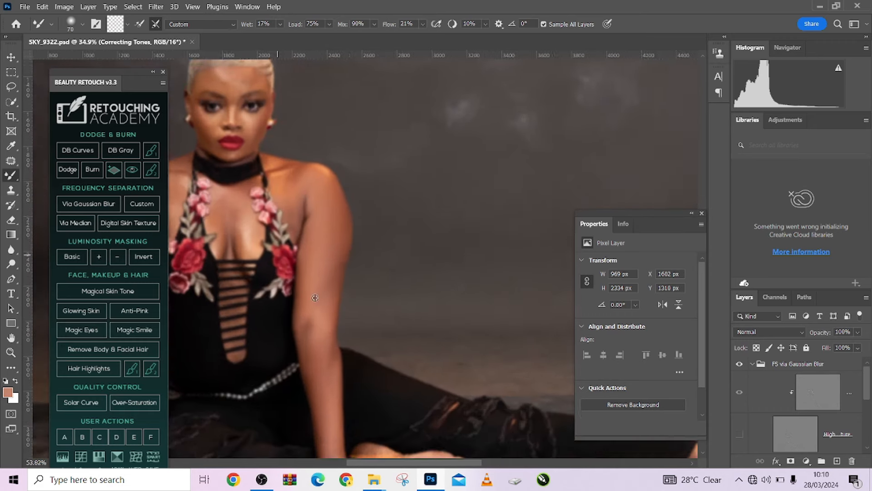
pyautogui.scroll(2, 321, 306)
pyautogui.click(318, 307)
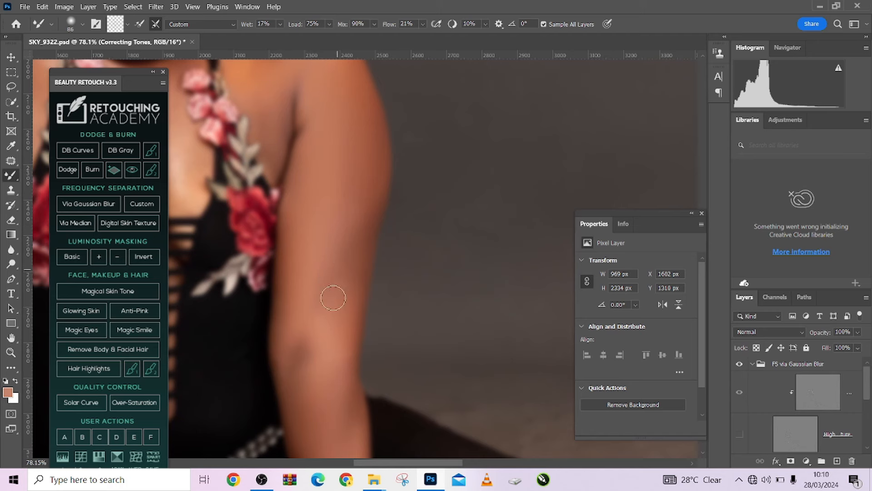
# Enlarge the Mixer Brush to 141 px and blend the broad tones just above the left elbow.
pyautogui.scroll(-2, 325, 303)
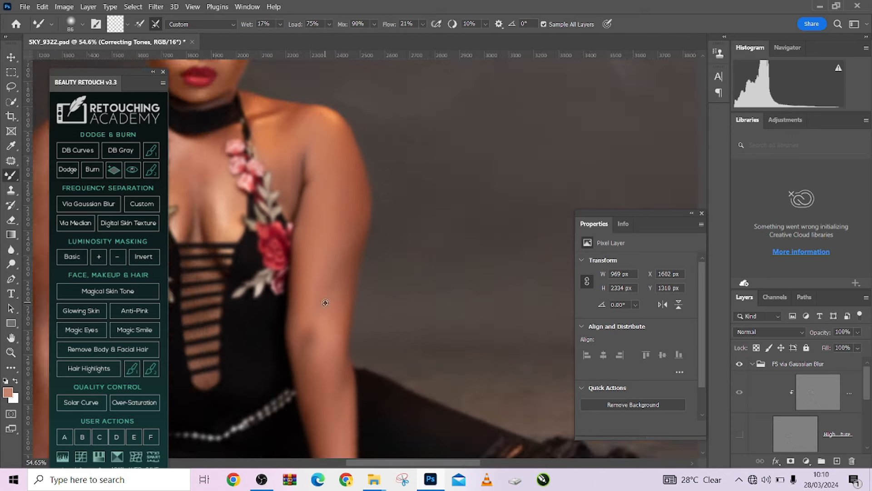
pyautogui.scroll(-1, 325, 302)
pyautogui.moveTo(326, 279); pyautogui.dragTo(336, 282)
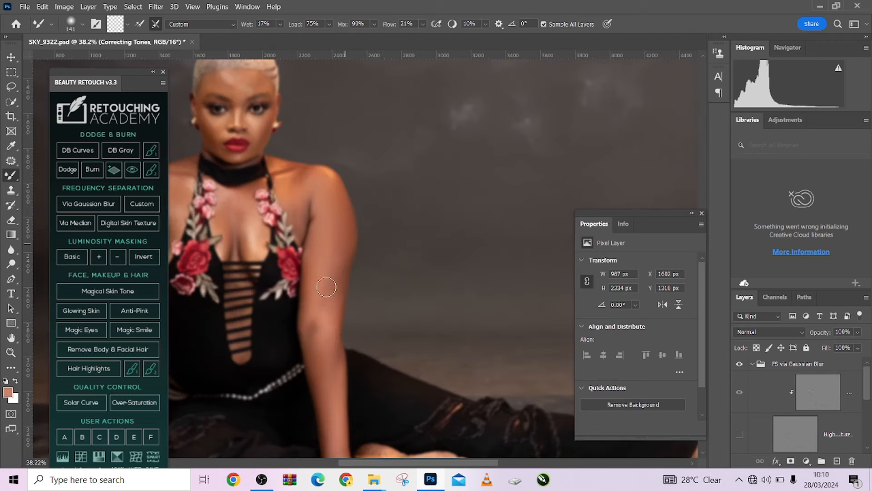
pyautogui.scroll(-2, 345, 325)
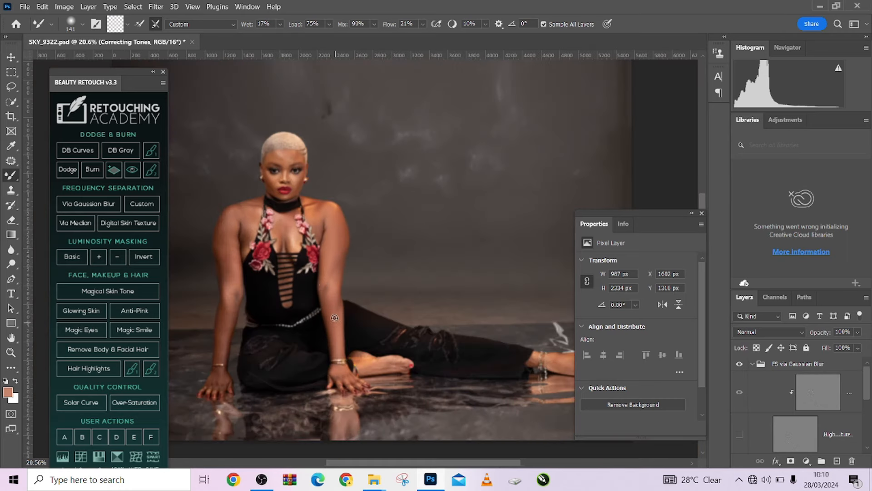
# Reduce the Mixer Brush through 100 px to 90 px and even out the left arm from elbow to wrist.
pyautogui.scroll(4, 335, 318)
pyautogui.press('[')
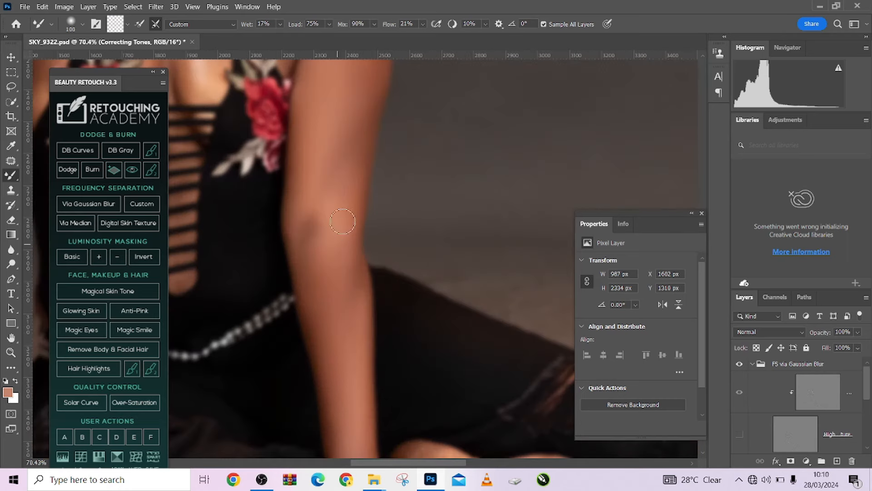
pyautogui.press('[')
pyautogui.scroll(-3, 325, 291)
pyautogui.press('[')
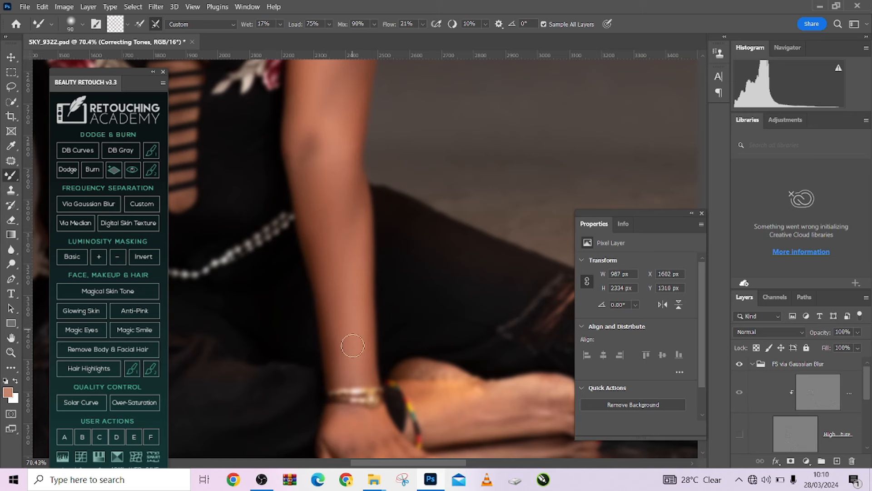
pyautogui.scroll(-3, 345, 291)
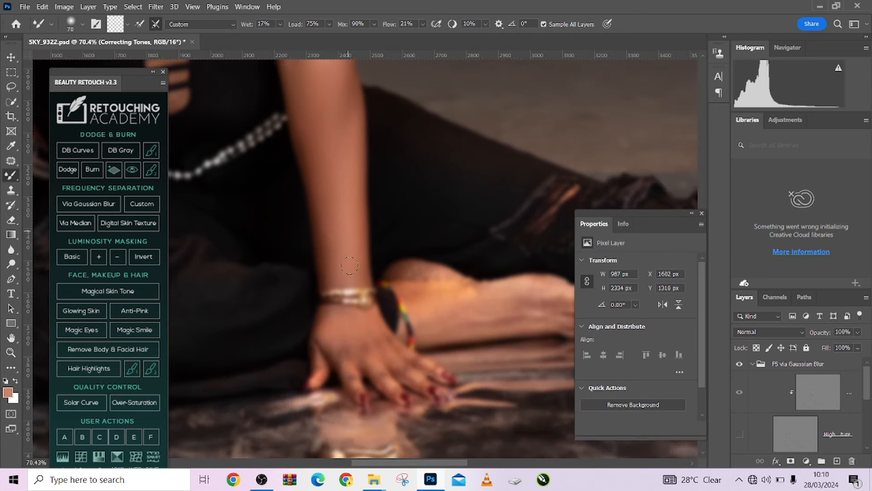
# Blend the skin tones across the back of the left hand with a smaller Mixer Brush.
pyautogui.press('[')
pyautogui.moveTo(340, 341)
pyautogui.mouseDown()
pyautogui.moveTo(342, 328)
pyautogui.moveTo(369, 377)
pyautogui.moveTo(375, 373)
pyautogui.mouseUp()
pyautogui.moveTo(364, 315)
pyautogui.mouseDown()
pyautogui.moveTo(396, 359)
pyautogui.moveTo(344, 326)
pyautogui.moveTo(366, 341)
pyautogui.mouseUp()
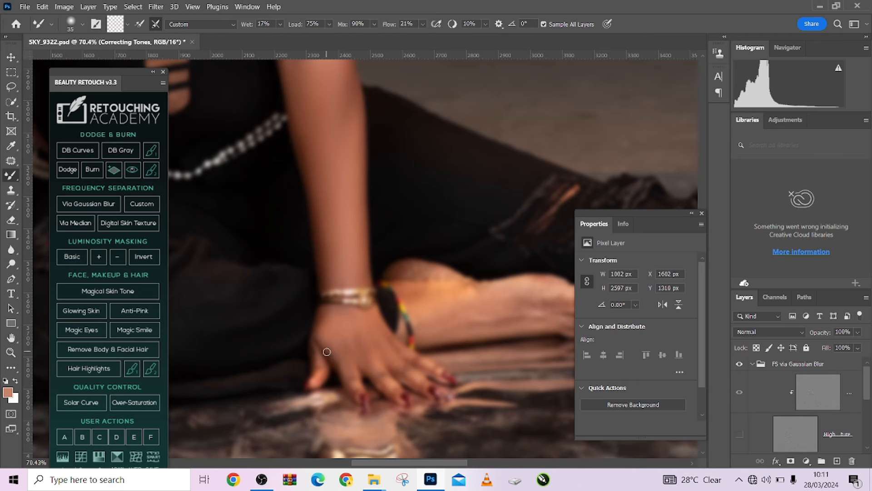
# Refine the hand tones below the bracelet with varying smaller brush sizes, ending at 50 px.
pyautogui.press('[')
pyautogui.press('[')
pyautogui.press('[')
pyautogui.press('[')
pyautogui.press('[')
pyautogui.press('[')
pyautogui.press('[')
pyautogui.press('[')
pyautogui.press('[')
pyautogui.press('[')
pyautogui.press('[')
pyautogui.press('[')
pyautogui.press('[')
pyautogui.press('[')
pyautogui.press('[')
pyautogui.press('[')
pyautogui.press(']')
pyautogui.press(']')
pyautogui.press(']')
pyautogui.press(']')
pyautogui.press(']')
pyautogui.press(']')
pyautogui.press(']')
pyautogui.press(']')
pyautogui.press(']')
pyautogui.scroll(2, 356, 372)
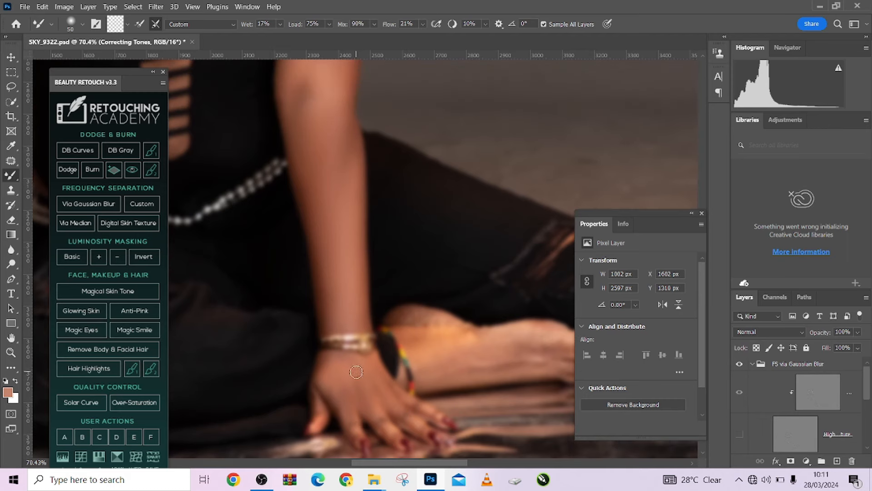
# Enlarge the Mixer Brush to 114 px and blend the left arm's tones around the elbow and forearm.
pyautogui.scroll(2, 357, 373)
pyautogui.scroll(-4, 358, 376)
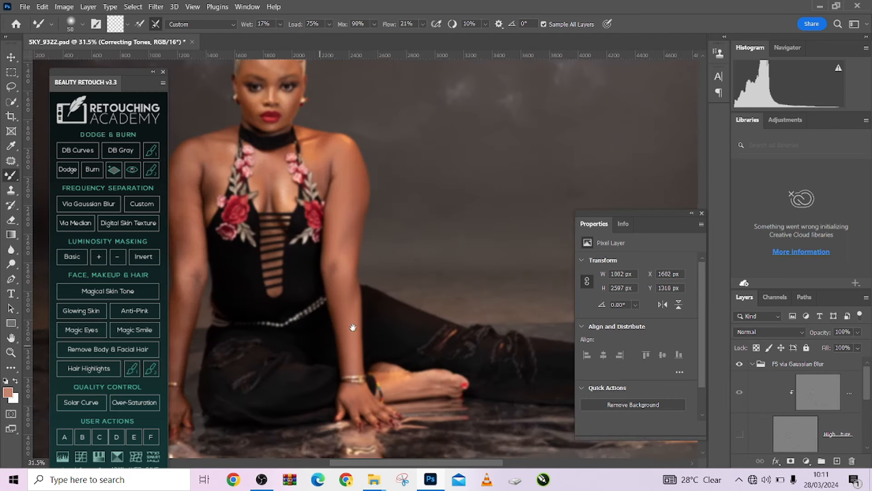
pyautogui.scroll(3, 354, 329)
pyautogui.moveTo(354, 344); pyautogui.dragTo(367, 348)
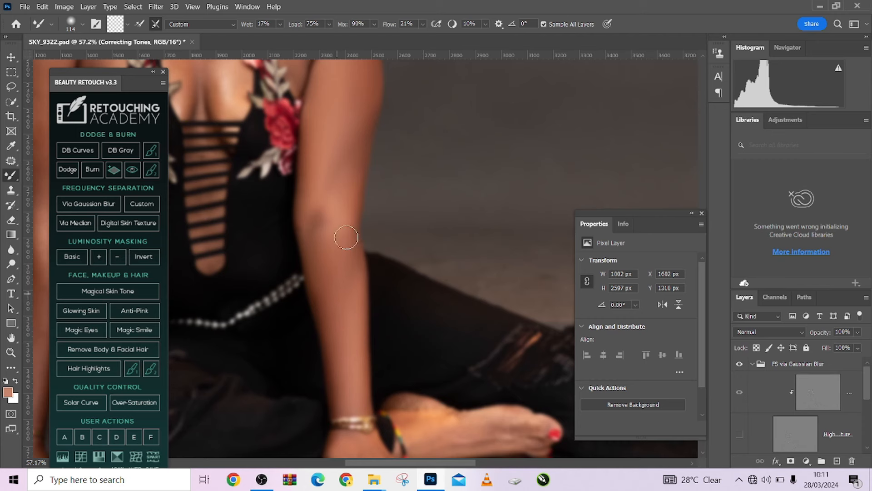
pyautogui.scroll(-3, 355, 268)
# Set the Mixer Brush to 87 px and smooth the chest skin between the floral strap and the left armpit.
pyautogui.scroll(4, 355, 268)
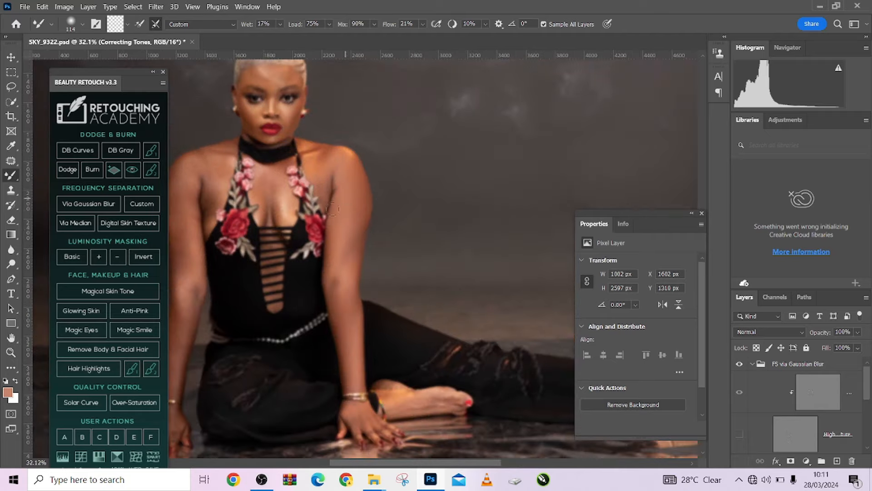
pyautogui.scroll(3, 419, 273)
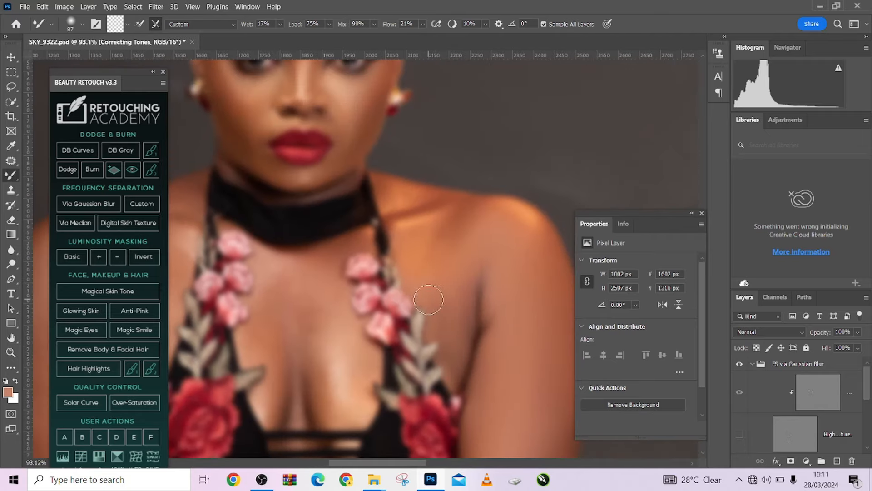
pyautogui.moveTo(429, 300); pyautogui.dragTo(416, 299)
pyautogui.moveTo(455, 292); pyautogui.dragTo(464, 293)
# Blend the skin around the model's right armpit at 78 px, and smooth the right shoulder with a slightly larger brush.
pyautogui.scroll(-1, 494, 288)
pyautogui.moveTo(401, 311); pyautogui.dragTo(530, 251)
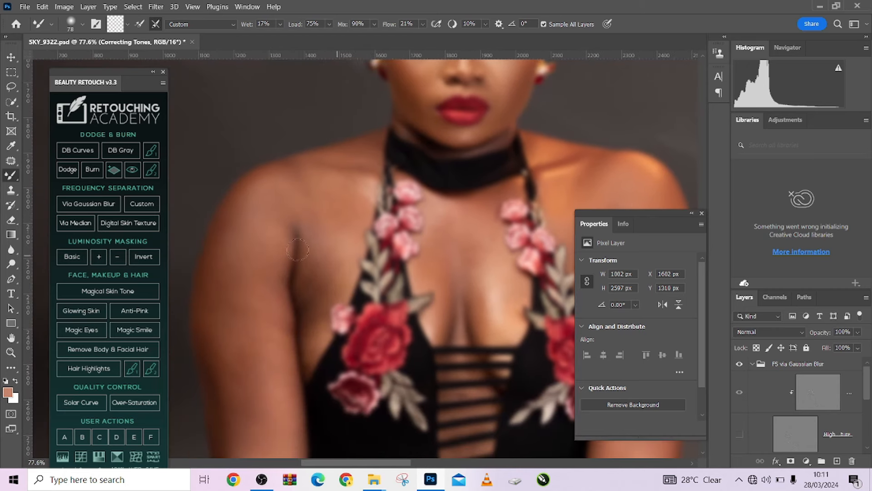
pyautogui.moveTo(297, 249)
pyautogui.mouseDown()
pyautogui.moveTo(250, 230)
pyautogui.moveTo(245, 204)
pyautogui.moveTo(269, 195)
pyautogui.mouseUp()
pyautogui.press(']')
pyautogui.press(']')
pyautogui.moveTo(227, 237)
pyautogui.mouseDown()
pyautogui.moveTo(210, 265)
pyautogui.moveTo(241, 195)
pyautogui.moveTo(206, 315)
pyautogui.moveTo(227, 234)
pyautogui.mouseUp()
# Enlarge the Mixer Brush to 3900 px.
pyautogui.press(']')
pyautogui.press(']')
pyautogui.press(']')
pyautogui.press(']')
pyautogui.press(']')
pyautogui.press(']')
pyautogui.press(']')
pyautogui.press(']')
pyautogui.press(']')
pyautogui.press(']')
pyautogui.press(']')
pyautogui.press(']')
pyautogui.press(']')
pyautogui.press(']')
pyautogui.press(']')
pyautogui.press(']')
pyautogui.press(']')
pyautogui.press(']')
pyautogui.press(']')
pyautogui.press(']')
pyautogui.press(']')
pyautogui.press(']')
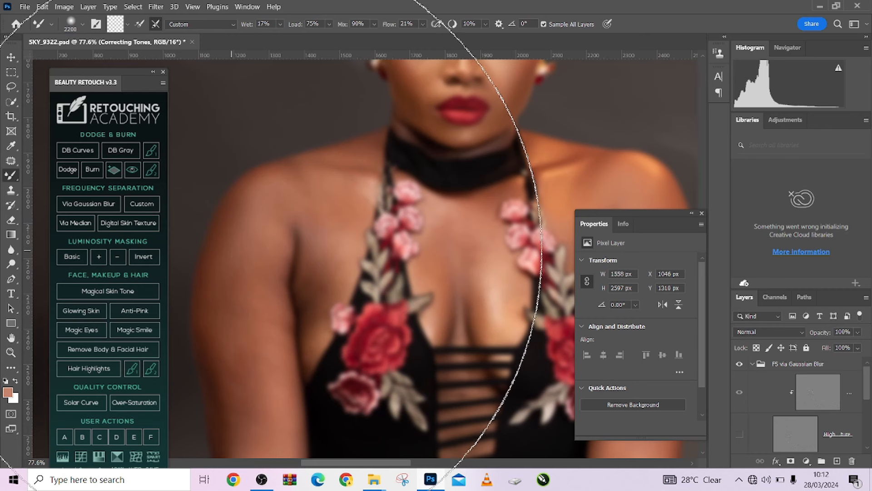
pyautogui.press(']')
pyautogui.press(']')
pyautogui.press(']')
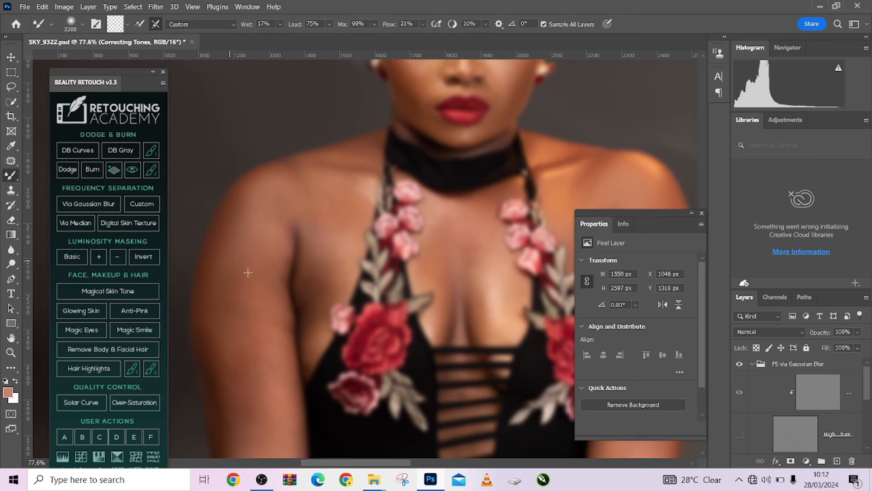
pyautogui.press(']')
pyautogui.press(']')
pyautogui.press(']')
pyautogui.press(']')
pyautogui.press(']')
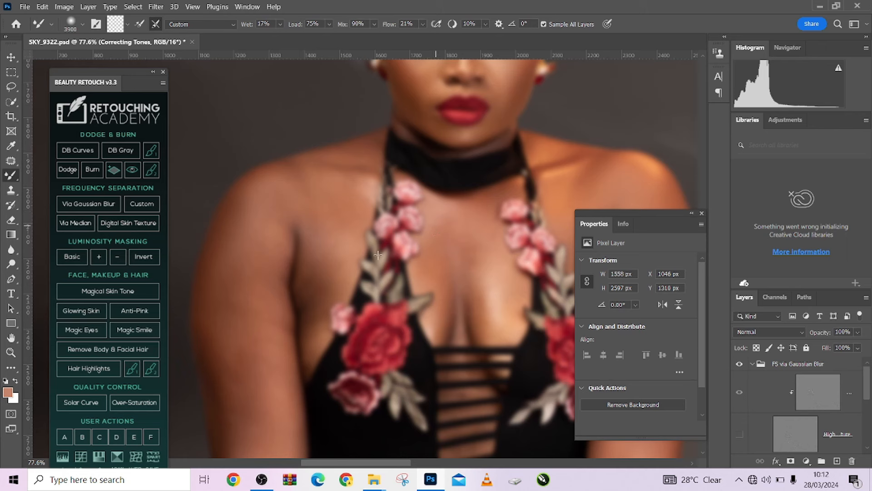
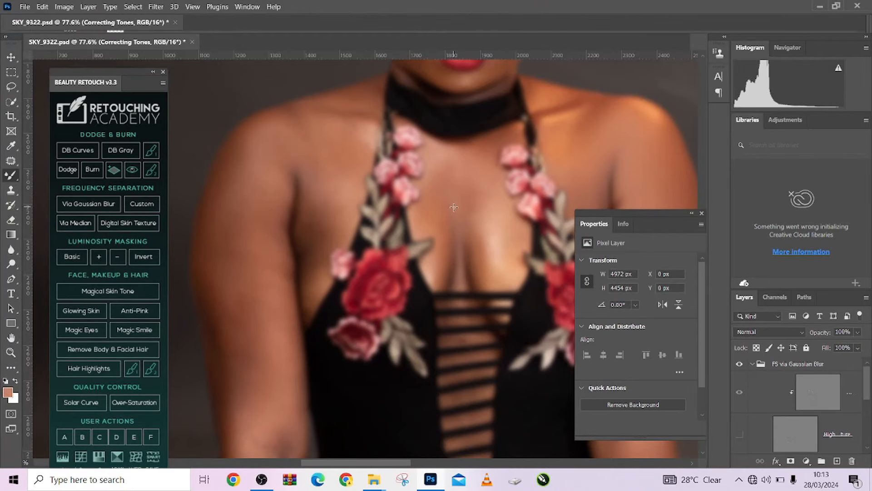
# Blend the centre of the chest between the floral straps with the Mixer Brush at 45 to 78 px.
pyautogui.moveTo(476, 182); pyautogui.dragTo(297, 199)
pyautogui.scroll(3, 473, 241)
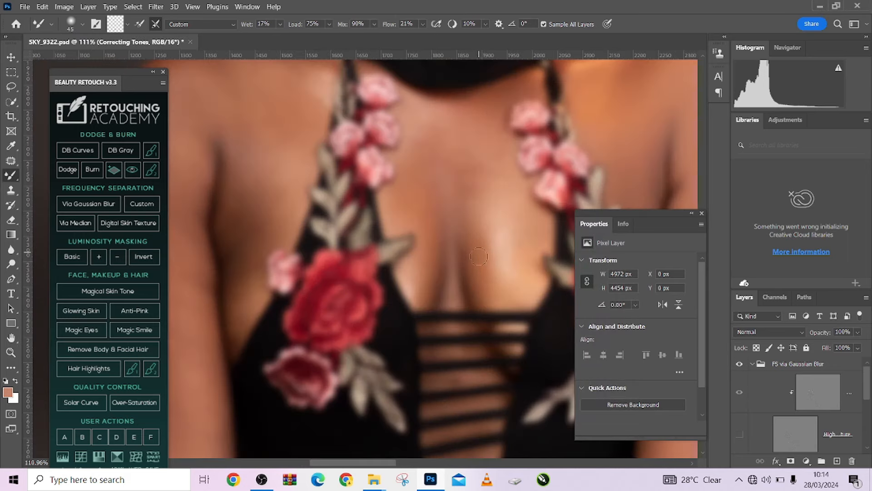
pyautogui.press(']')
pyautogui.hscroll(-10, 515, 299)
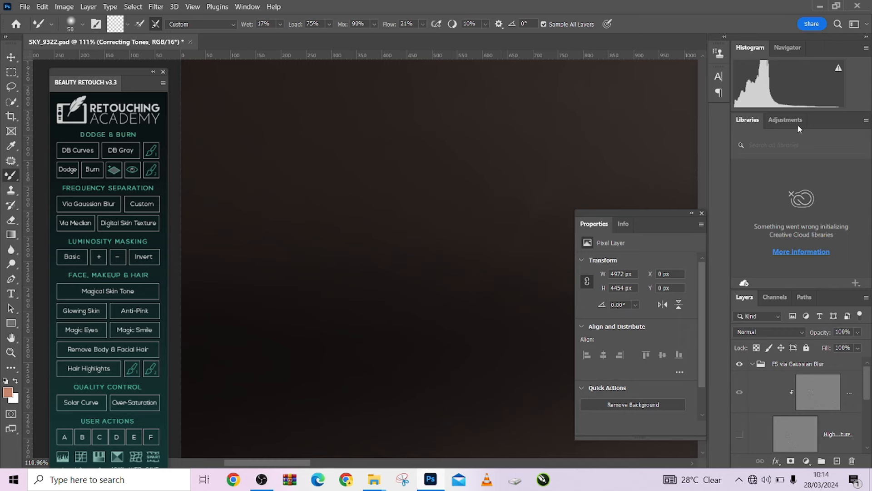
pyautogui.scroll(-3, 416, 321)
pyautogui.scroll(4, 416, 322)
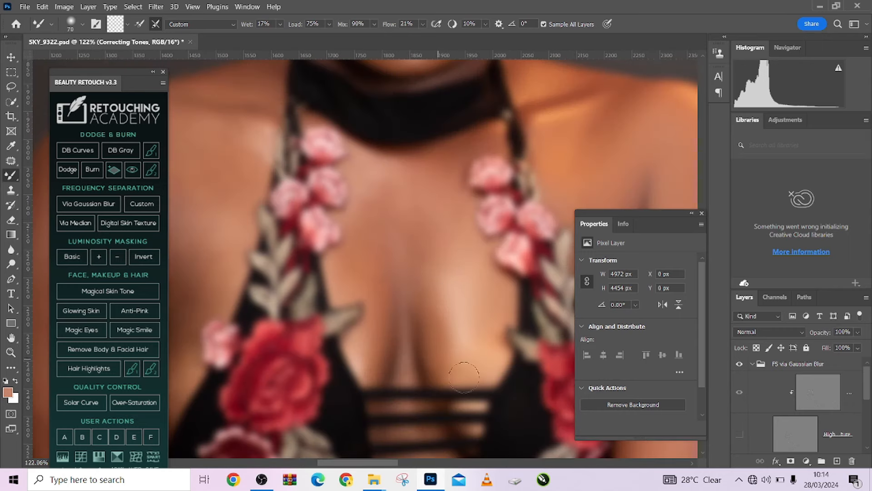
# Smooth the cleavage shadows and highlights above the black cross straps, varying the Mixer Brush size to suit each area.
pyautogui.press('[')
pyautogui.press('[')
pyautogui.press('[')
pyautogui.press('[')
pyautogui.press('[')
pyautogui.press('[')
pyautogui.press('[')
pyautogui.press('[')
pyautogui.press('[')
pyautogui.press('[')
pyautogui.press('[')
pyautogui.press('[')
pyautogui.press('[')
pyautogui.press('[')
pyautogui.press('[')
pyautogui.press('[')
pyautogui.press(']')
pyautogui.press(']')
pyautogui.press(']')
pyautogui.press(']')
pyautogui.press(']')
pyautogui.press(']')
pyautogui.press(']')
pyautogui.press(']')
pyautogui.press(']')
pyautogui.press(']')
pyautogui.press(']')
pyautogui.press(']')
pyautogui.press(']')
pyautogui.press(']')
pyautogui.press(']')
pyautogui.press(']')
pyautogui.press(']')
pyautogui.press(']')
pyautogui.press(']')
pyautogui.press(']')
# Blend the tones of the model's left shoulder and upper chest with varying brush sizes, ending at 52 px.
pyautogui.moveTo(463, 277); pyautogui.dragTo(153, 278)
pyautogui.press('[')
pyautogui.press('[')
pyautogui.press('[')
pyautogui.press('[')
pyautogui.press('[')
pyautogui.press('[')
pyautogui.press('[')
pyautogui.press('[')
pyautogui.press('[')
pyautogui.press('[')
pyautogui.press('[')
pyautogui.press('[')
pyautogui.press('[')
pyautogui.press('[')
pyautogui.press(']')
pyautogui.press(']')
pyautogui.press(']')
pyautogui.press(']')
pyautogui.press(']')
pyautogui.press(']')
pyautogui.press(']')
pyautogui.press(']')
pyautogui.press(']')
pyautogui.press(']')
pyautogui.press(']')
pyautogui.press(']')
pyautogui.press(']')
pyautogui.press(']')
pyautogui.press(']')
pyautogui.press(']')
pyautogui.scroll(-1, 367, 325)
pyautogui.scroll(2, 376, 242)
pyautogui.press(']')
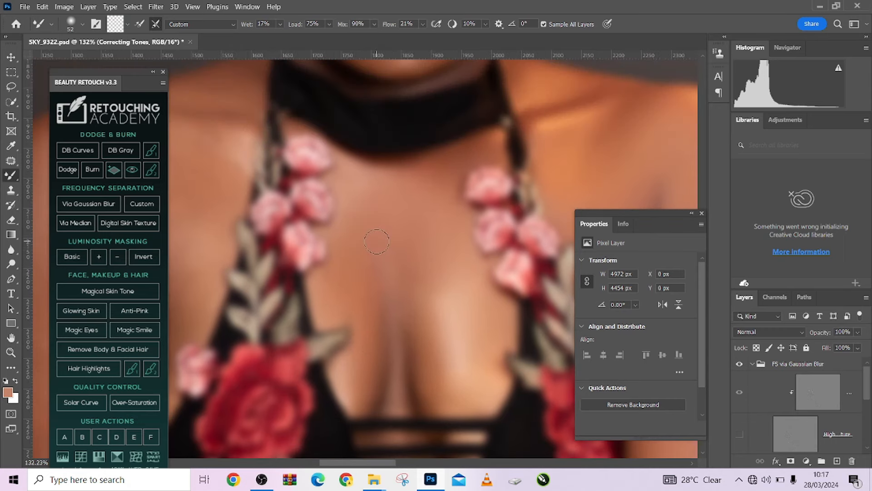
# Close the floating Properties panel and blend the skin just below the black choker with a 38 px Mixer Brush.
pyautogui.click(691, 213)
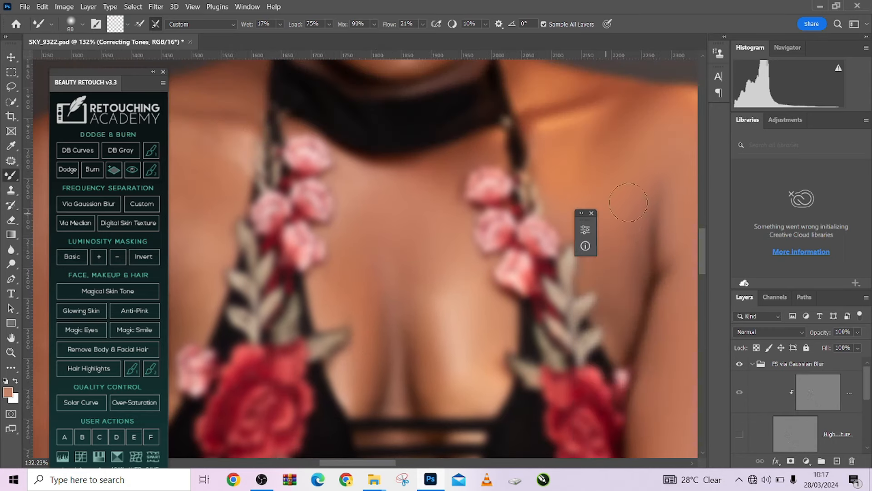
pyautogui.click(592, 213)
pyautogui.scroll(-5, 430, 258)
pyautogui.scroll(6, 396, 218)
pyautogui.press('[')
pyautogui.press('[')
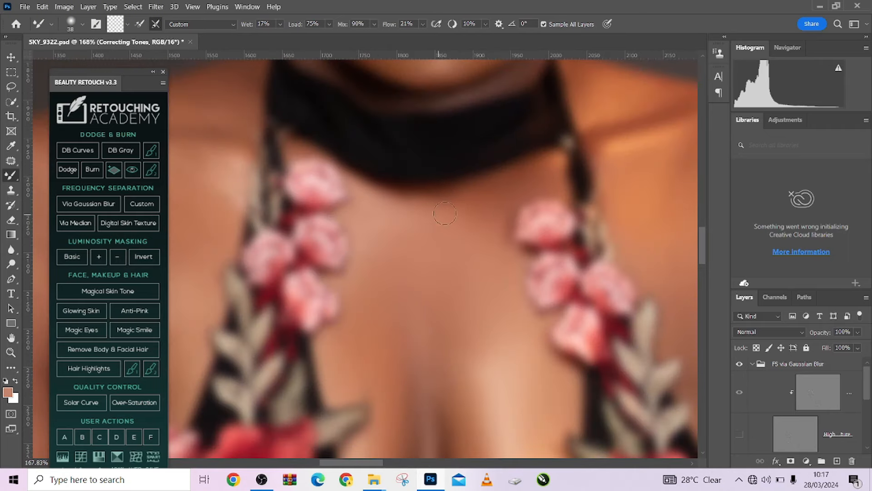
# Refine the cleavage tones between the floral straps with the Mixer Brush at 41 to 50 px.
pyautogui.press('c')
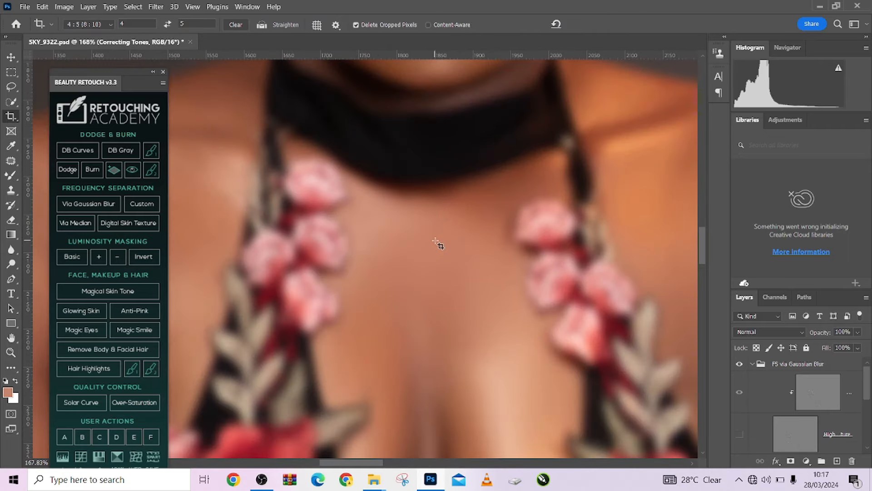
pyautogui.press('b')
pyautogui.scroll(-4, 436, 245)
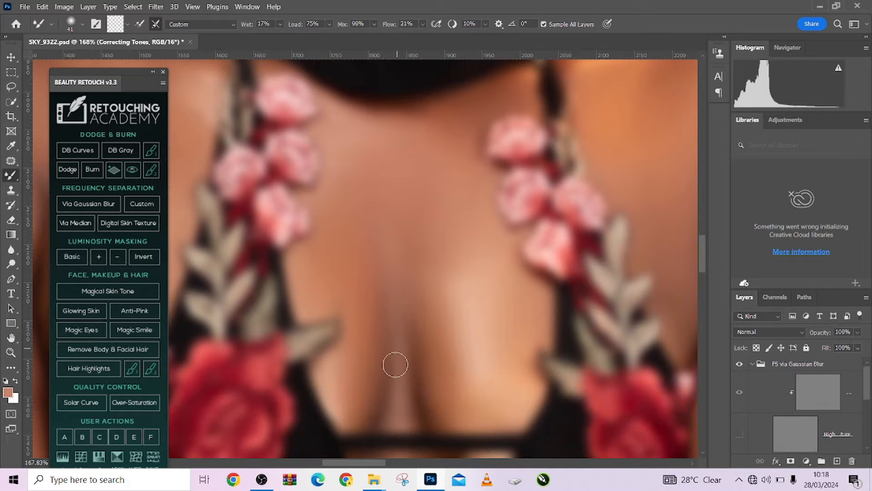
pyautogui.scroll(2, 379, 197)
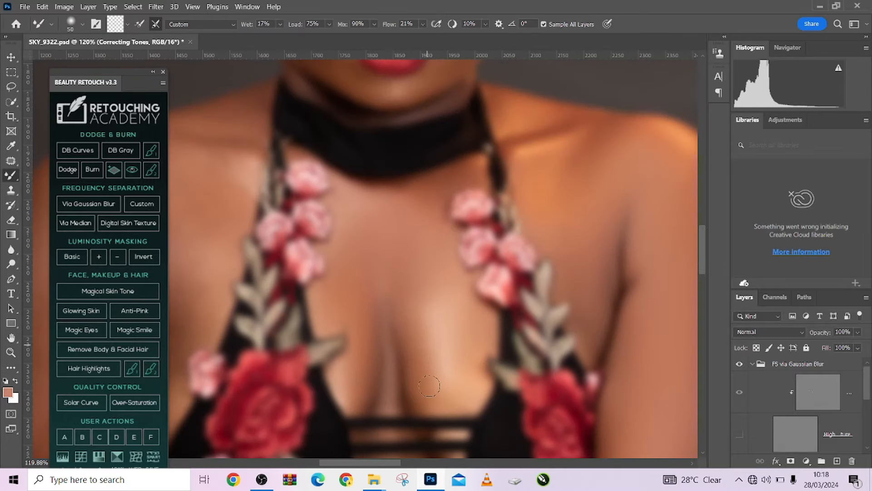
# Blend the skin tones from the choker strap across the model's right collarbone and shoulder, varying the Mixer Brush size from 35 px.
pyautogui.moveTo(342, 264); pyautogui.dragTo(549, 302)
pyautogui.press('[')
pyautogui.press('[')
pyautogui.press('[')
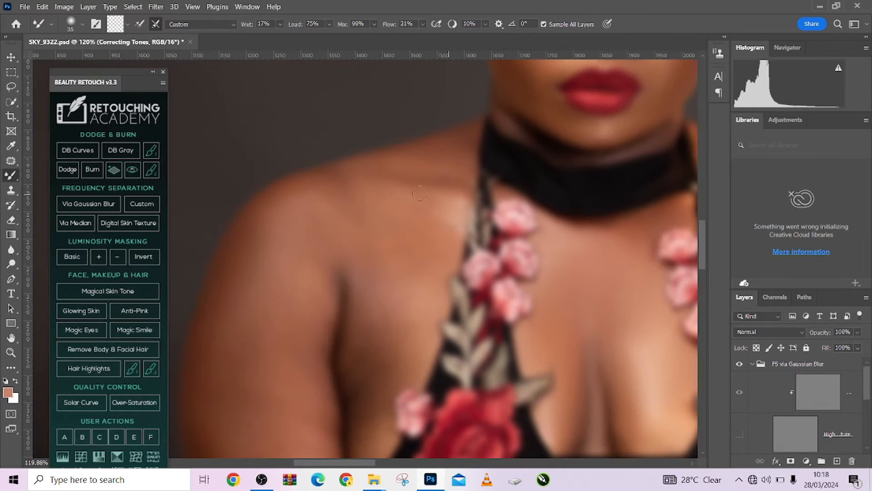
pyautogui.press(']')
pyautogui.press(']')
pyautogui.press(']')
pyautogui.press(']')
pyautogui.press(']')
pyautogui.press(']')
pyautogui.press(']')
pyautogui.press(']')
pyautogui.press(']')
pyautogui.press(']')
pyautogui.press(']')
pyautogui.press(']')
pyautogui.press(']')
pyautogui.press(']')
pyautogui.press(']')
pyautogui.press(']')
pyautogui.press(']')
pyautogui.press(']')
pyautogui.press(']')
pyautogui.press(']')
pyautogui.moveTo(507, 203); pyautogui.dragTo(268, 189)
pyautogui.moveTo(590, 201); pyautogui.dragTo(364, 209)
# Smooth the model's right shoulder and the chest beside the floral strap with varied brush sizes, and swap the foreground and background colours.
pyautogui.press(']')
pyautogui.press(']')
pyautogui.press(']')
pyautogui.press(']')
pyautogui.press(']')
pyautogui.press(']')
pyautogui.press(']')
pyautogui.press(']')
pyautogui.press(']')
pyautogui.press(']')
pyautogui.press(']')
pyautogui.press(']')
pyautogui.press(']')
pyautogui.press(']')
pyautogui.press(']')
pyautogui.press(']')
pyautogui.press(']')
pyautogui.press(']')
pyautogui.press(']')
pyautogui.moveTo(352, 273); pyautogui.dragTo(177, 272)
pyautogui.moveTo(324, 218); pyautogui.dragTo(338, 220)
pyautogui.press('x')
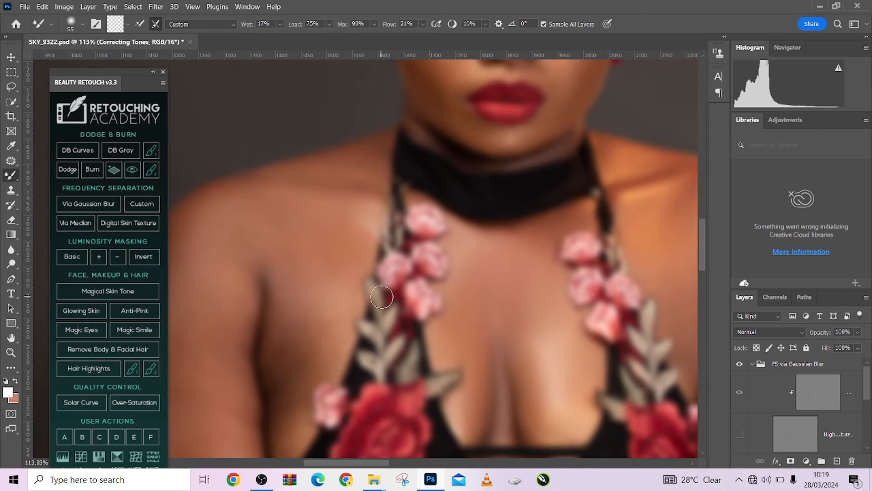
# Blend the model's right shoulder, upper arm and armpit crease with the Mixer Brush at 78 to 100 px.
pyautogui.scroll(-3, 311, 272)
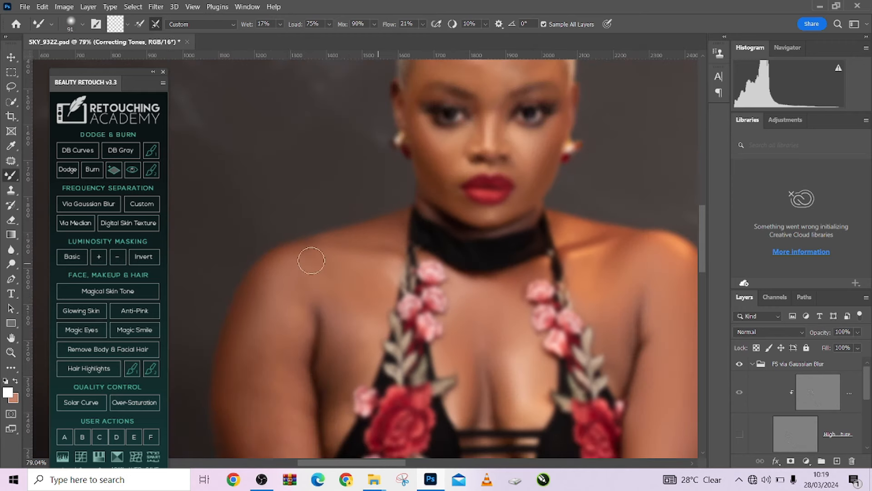
pyautogui.scroll(1, 306, 312)
pyautogui.scroll(-3, 307, 312)
pyautogui.press('[')
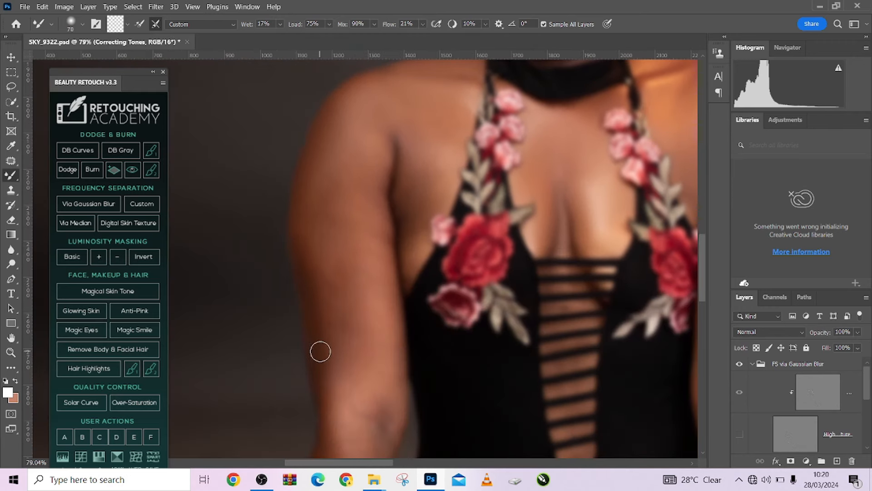
pyautogui.scroll(2, 361, 254)
pyautogui.press(']')
pyautogui.press(']')
pyautogui.press(']')
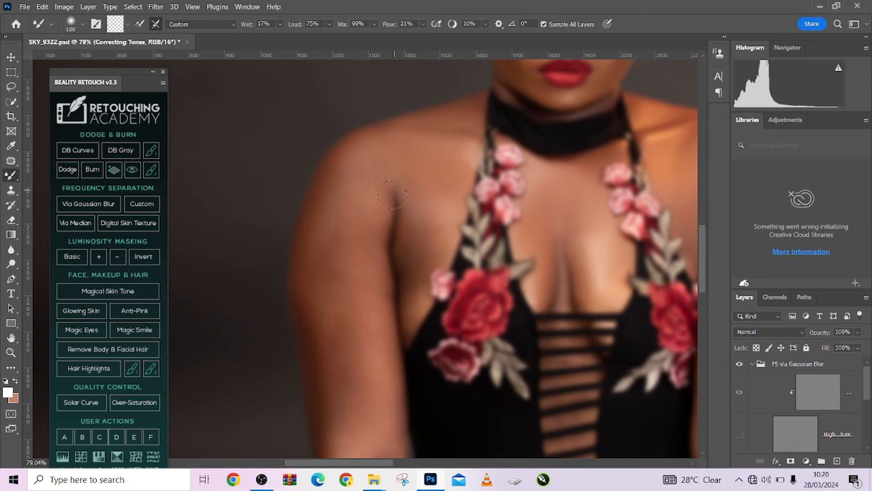
pyautogui.press('[')
# Even out the tones down the model's right arm towards the elbow, enlarging and reducing the Mixer Brush as needed.
pyautogui.scroll(-2, 335, 177)
pyautogui.press(']')
pyautogui.press(']')
pyautogui.press(']')
pyautogui.press(']')
pyautogui.press(']')
pyautogui.press(']')
pyautogui.press(']')
pyautogui.press(']')
pyautogui.press(']')
pyautogui.press('[')
pyautogui.press('[')
pyautogui.press('[')
pyautogui.press('[')
pyautogui.press('[')
pyautogui.press('[')
pyautogui.press('[')
pyautogui.press('[')
pyautogui.press('[')
pyautogui.press(']')
pyautogui.press(']')
pyautogui.press(']')
pyautogui.press(']')
pyautogui.press(']')
pyautogui.press(']')
pyautogui.press(']')
pyautogui.press(']')
pyautogui.press(']')
pyautogui.press(']')
pyautogui.press(']')
pyautogui.press(']')
pyautogui.press(']')
pyautogui.press(']')
pyautogui.press(']')
pyautogui.press(']')
pyautogui.press(']')
pyautogui.press(']')
pyautogui.press(']')
pyautogui.press(']')
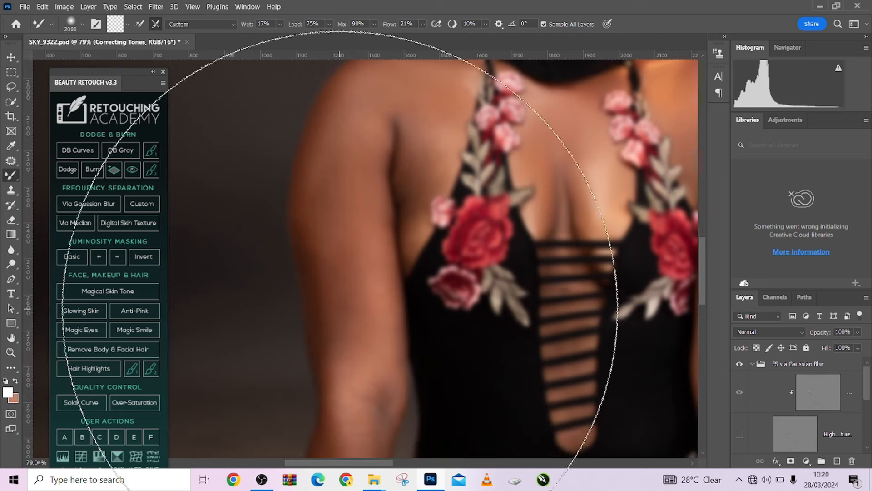
pyautogui.press('[')
pyautogui.press('[')
pyautogui.press('[')
pyautogui.press('[')
pyautogui.press('[')
pyautogui.press('[')
pyautogui.press('[')
pyautogui.press('[')
pyautogui.press('[')
pyautogui.press('[')
pyautogui.press('[')
pyautogui.press('[')
pyautogui.press('[')
pyautogui.press('[')
pyautogui.press('[')
pyautogui.press('[')
pyautogui.press('[')
pyautogui.press('[')
pyautogui.press('[')
pyautogui.press('[')
# Blend the skin between the right armpit crease and the floral strap, starting with a 109 px Mixer Brush and reducing it.
pyautogui.scroll(3, 422, 227)
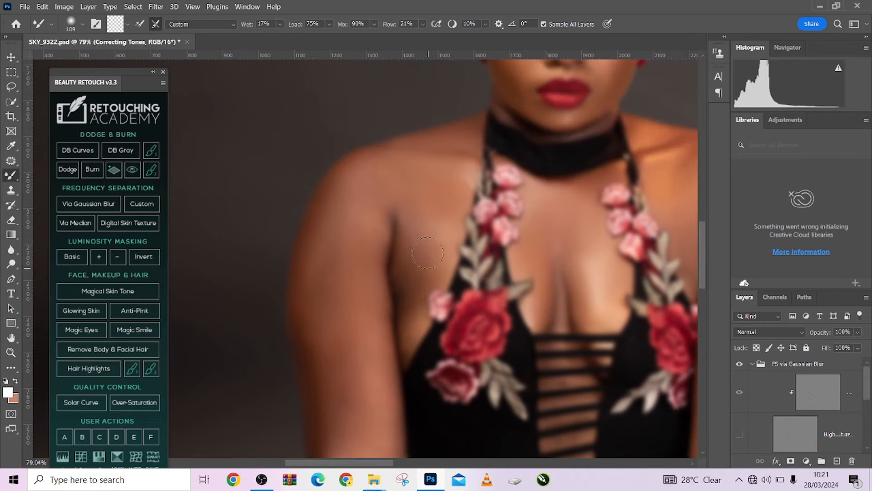
pyautogui.press('[')
pyautogui.press('[')
pyautogui.press('[')
pyautogui.press('[')
pyautogui.press(']')
pyautogui.press(']')
pyautogui.press(']')
pyautogui.press(']')
pyautogui.press(']')
pyautogui.press(']')
pyautogui.press(']')
pyautogui.press(']')
pyautogui.press(']')
pyautogui.press(']')
pyautogui.press(']')
pyautogui.press(']')
pyautogui.press(']')
pyautogui.press(']')
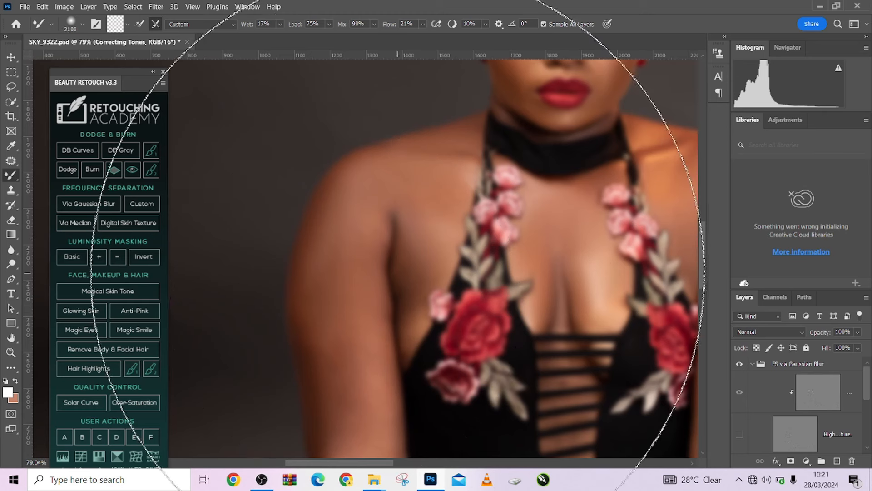
pyautogui.press('[')
pyautogui.press('[')
pyautogui.press('[')
pyautogui.press('[')
pyautogui.press('[')
pyautogui.press('[')
pyautogui.press('[')
pyautogui.press('[')
pyautogui.press('[')
pyautogui.press('[')
pyautogui.press('[')
pyautogui.press('[')
pyautogui.press('[')
pyautogui.press('[')
pyautogui.press('[')
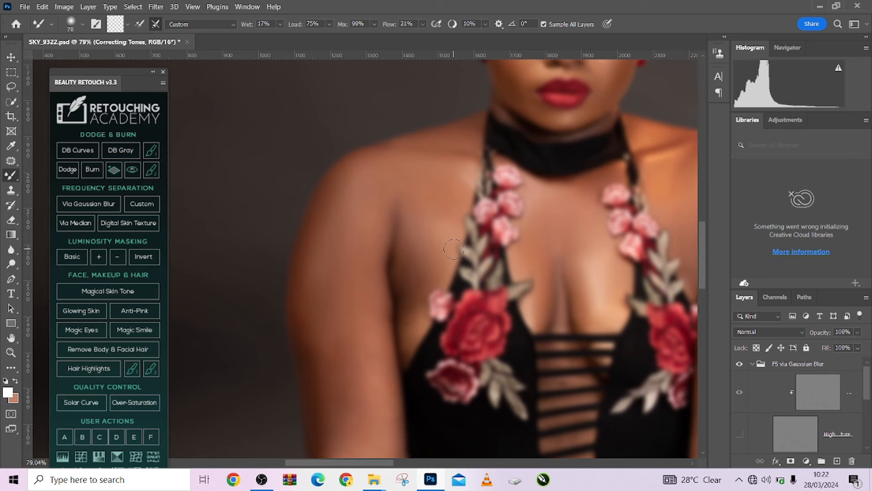
# Blend the model's right upper arm with the Mixer Brush enlarged to 125 px.
pyautogui.press(']')
pyautogui.press(']')
pyautogui.press(']')
pyautogui.press(']')
pyautogui.hscroll(-5, 442, 313)
pyautogui.scroll(-10, 428, 254)
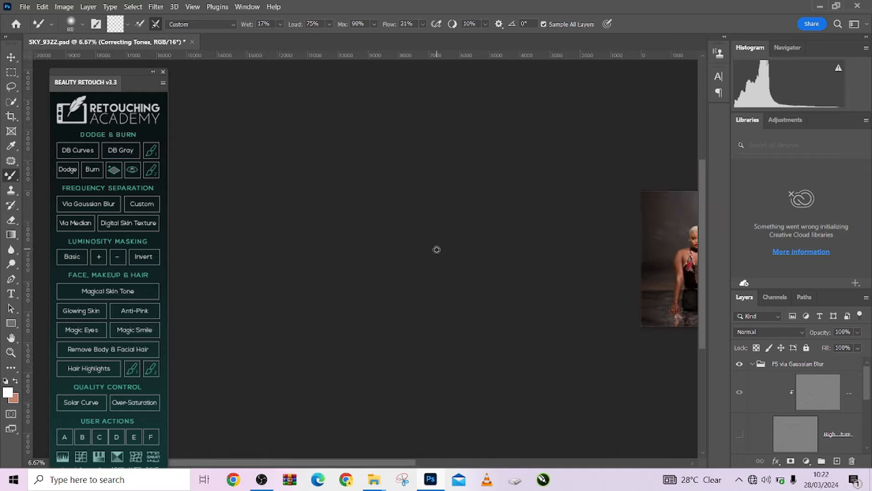
pyautogui.scroll(10, 433, 250)
pyautogui.moveTo(410, 203); pyautogui.dragTo(398, 151)
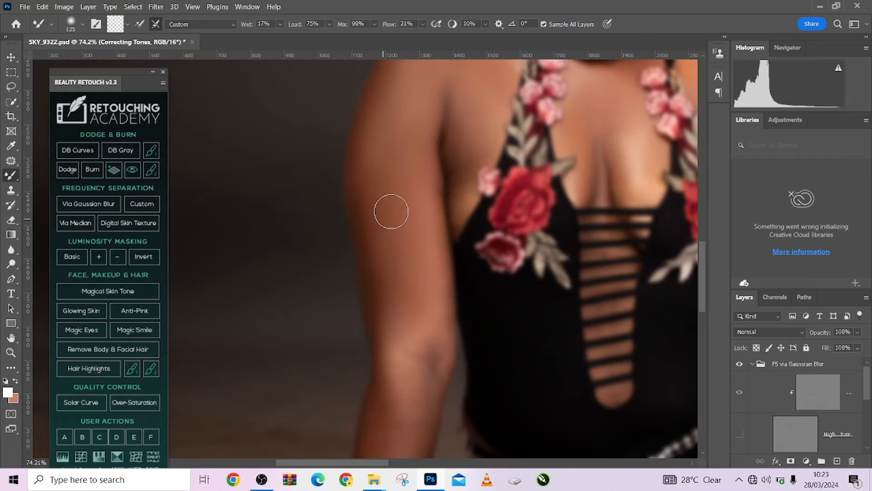
# Smooth the tones around the model's right elbow crease and forearm with the Mixer Brush, varying its size up to 125 px.
pyautogui.scroll(-3, 416, 216)
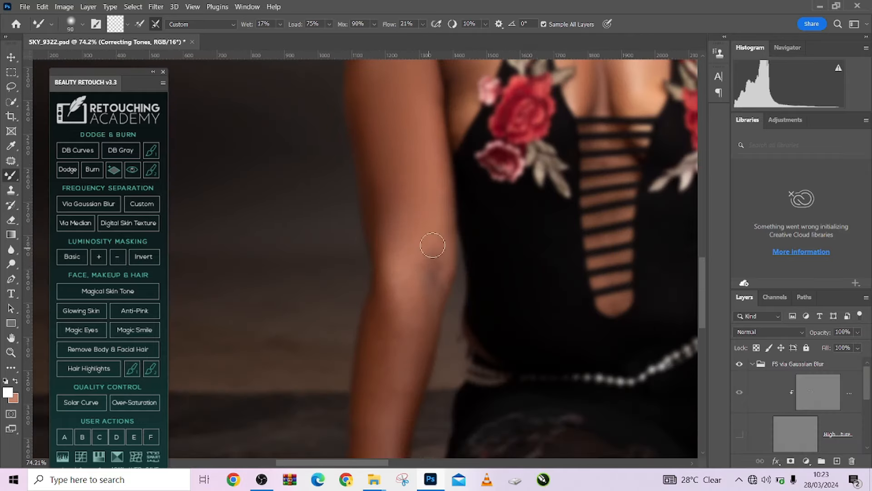
pyautogui.press(']')
pyautogui.press(']')
pyautogui.press(']')
pyautogui.press(']')
pyautogui.press(']')
pyautogui.press(']')
pyautogui.press(']')
pyautogui.press(']')
pyautogui.press(']')
pyautogui.press(']')
pyautogui.press(']')
pyautogui.press(']')
pyautogui.press(']')
pyautogui.press(']')
pyautogui.press(']')
pyautogui.press(']')
pyautogui.press('[')
pyautogui.press('[')
pyautogui.press('[')
pyautogui.press('[')
pyautogui.press('[')
pyautogui.press('[')
pyautogui.press('[')
pyautogui.press('[')
pyautogui.press('[')
pyautogui.press('[')
pyautogui.press('[')
pyautogui.press('[')
pyautogui.press('[')
pyautogui.press('[')
pyautogui.press('[')
pyautogui.press('[')
pyautogui.press('[')
pyautogui.press('[')
pyautogui.press('[')
pyautogui.press('[')
pyautogui.press('[')
pyautogui.scroll(-6, 421, 247)
pyautogui.press(']')
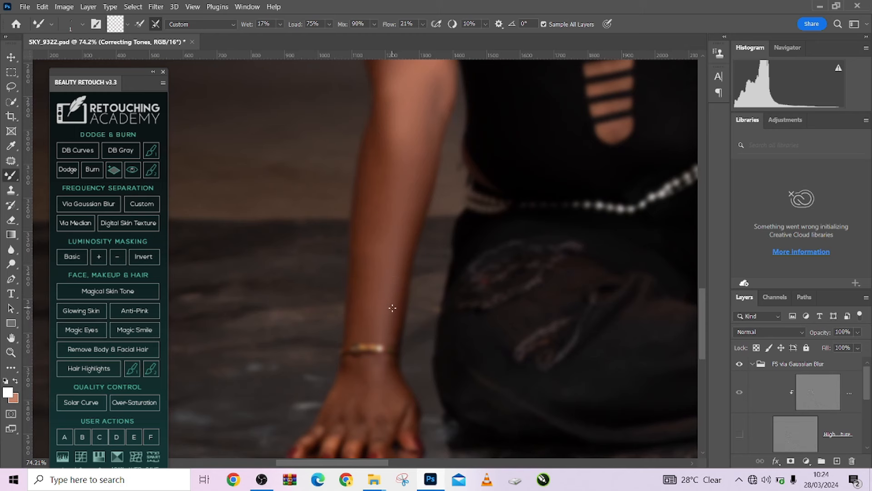
pyautogui.press(']')
pyautogui.scroll(4, 402, 189)
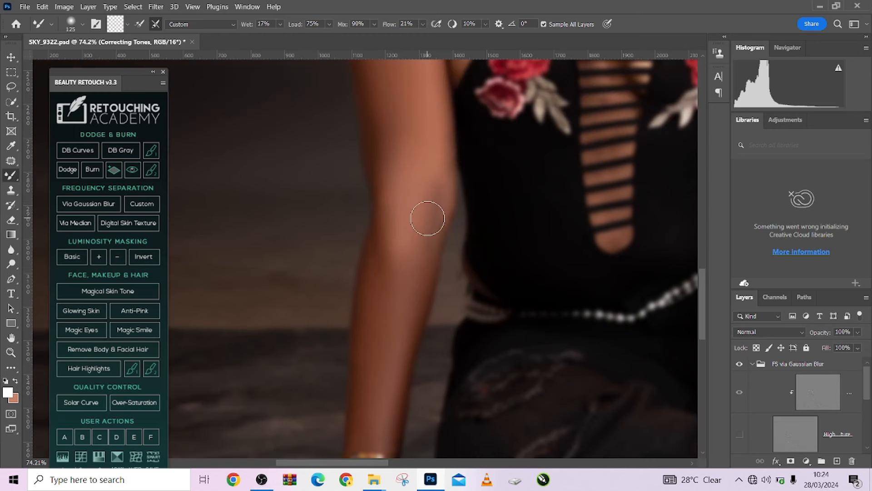
# Blend the right armpit crease with the Mixer Brush at 100 px and the front of the shoulder at 175 px.
pyautogui.press('[')
pyautogui.press('[')
pyautogui.press('[')
pyautogui.press('[')
pyautogui.scroll(-4, 389, 298)
pyautogui.scroll(6, 380, 285)
pyautogui.scroll(4, 400, 311)
pyautogui.press(']')
pyautogui.press(']')
pyautogui.press(']')
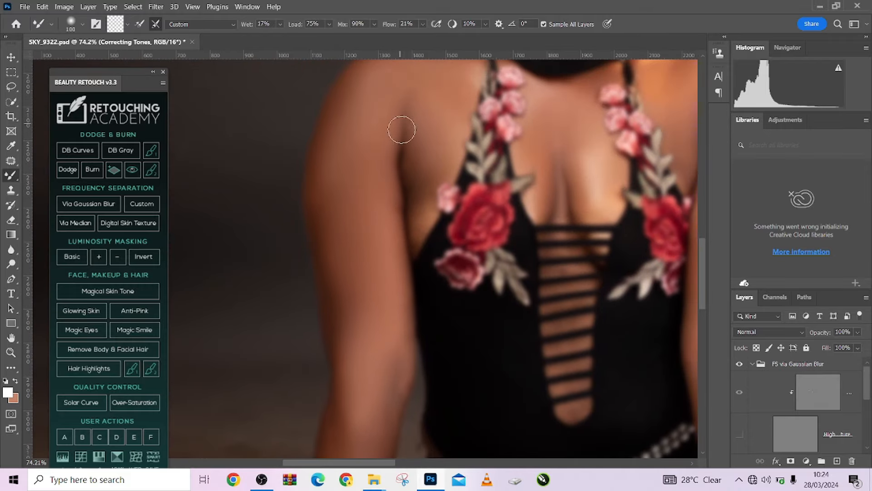
pyautogui.scroll(1, 399, 127)
pyautogui.press(']')
pyautogui.press(']')
pyautogui.press(']')
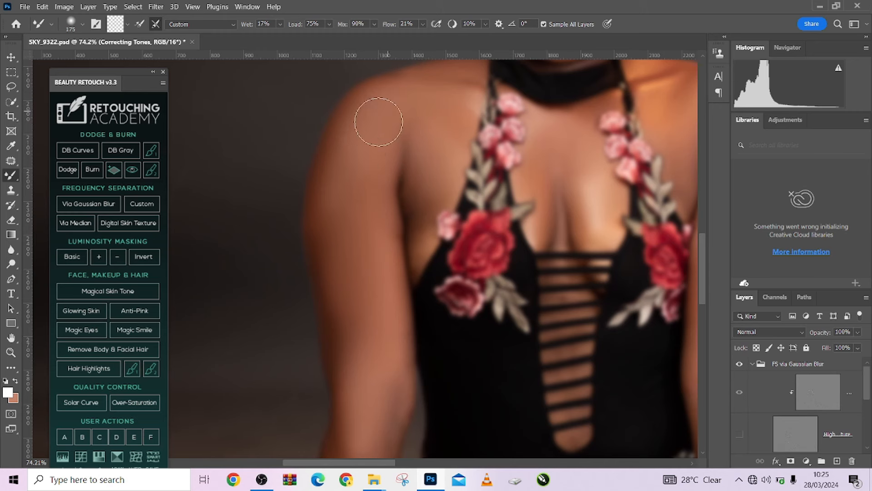
# Smooth the skin between the right armpit crease and the floral strap with the Mixer Brush reduced to 80 px.
pyautogui.scroll(2, 377, 123)
pyautogui.press('[')
pyautogui.press('[')
pyautogui.press('[')
pyautogui.press('[')
pyautogui.press('[')
pyautogui.press('[')
pyautogui.press('[')
pyautogui.press(']')
pyautogui.press(']')
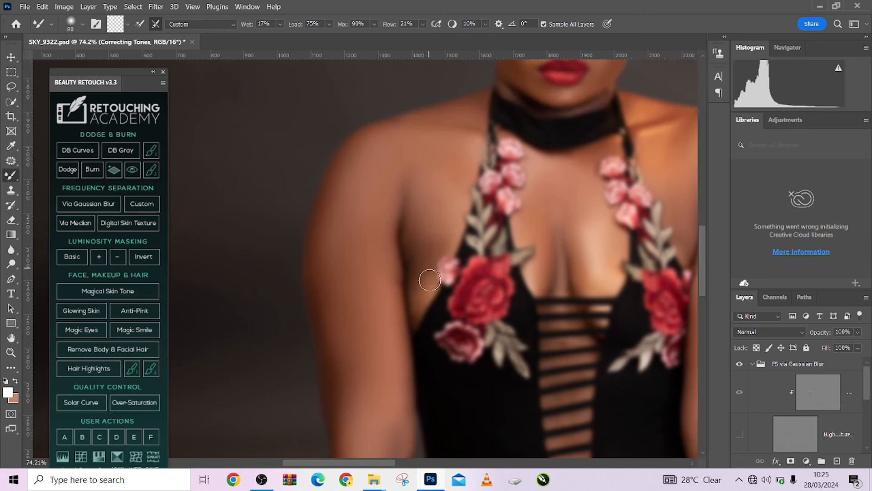
pyautogui.hscroll(3, 500, 241)
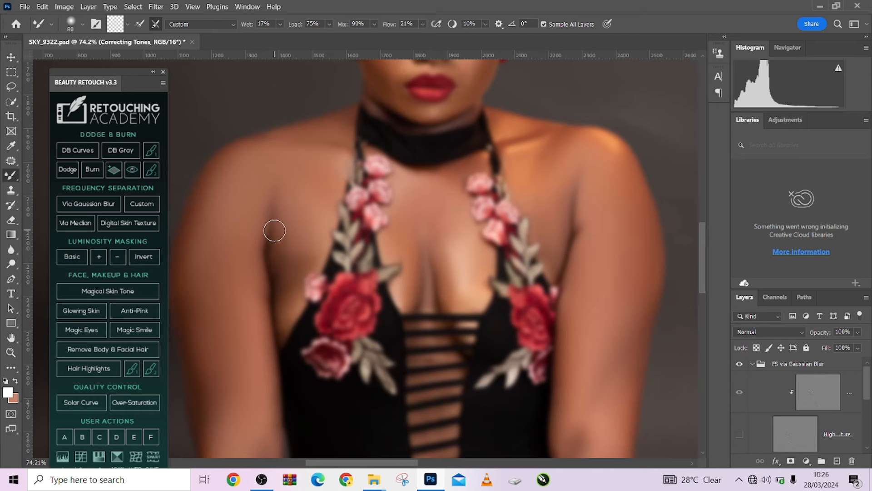
# Even out the model's right upper arm and elbow with the Mixer Brush at 100 px.
pyautogui.scroll(5, 318, 218)
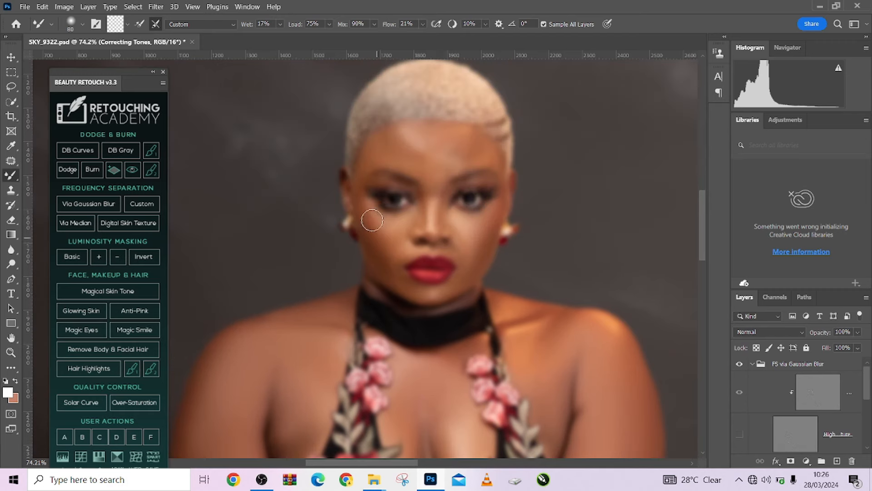
pyautogui.scroll(-3, 400, 245)
pyautogui.scroll(-1, 417, 258)
pyautogui.press(']')
pyautogui.press(']')
pyautogui.scroll(-8, 306, 150)
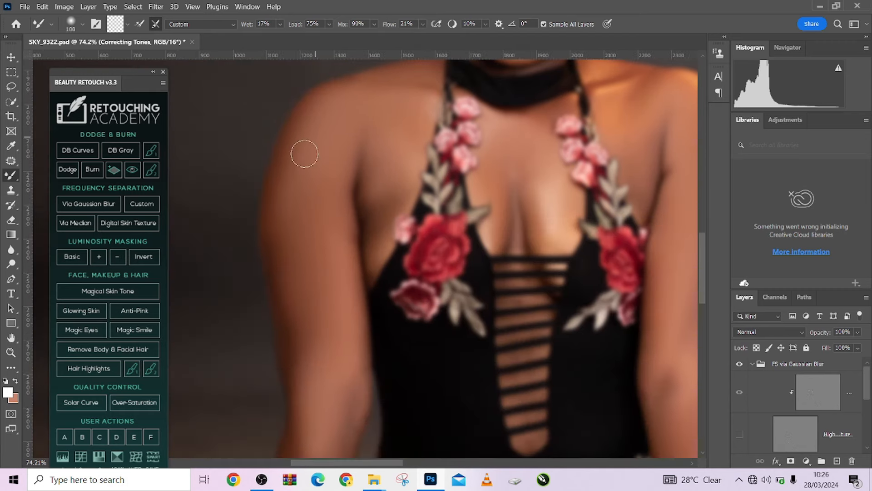
pyautogui.hscroll(-4, 304, 302)
pyautogui.scroll(3, 295, 255)
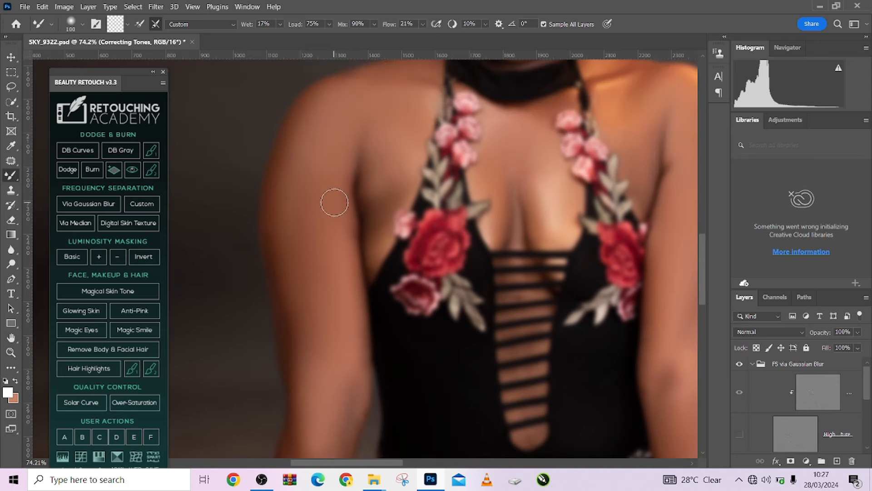
pyautogui.scroll(-5, 331, 208)
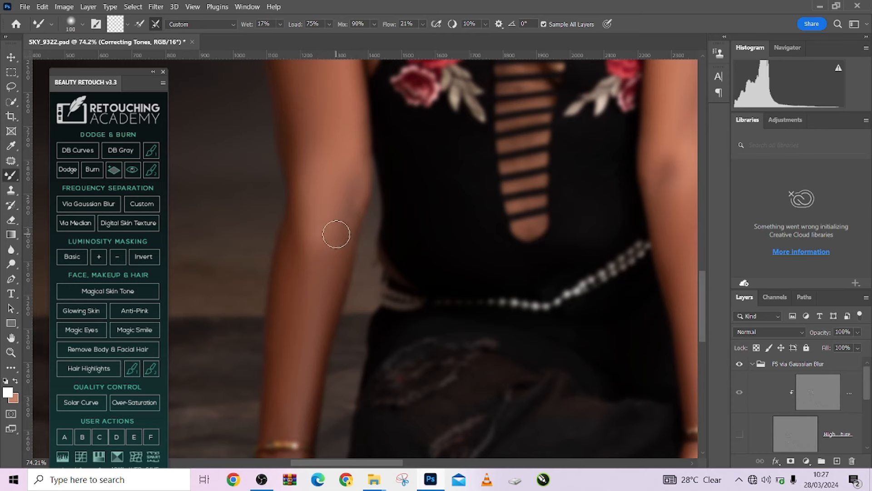
pyautogui.scroll(-1, 288, 239)
pyautogui.scroll(7, 298, 259)
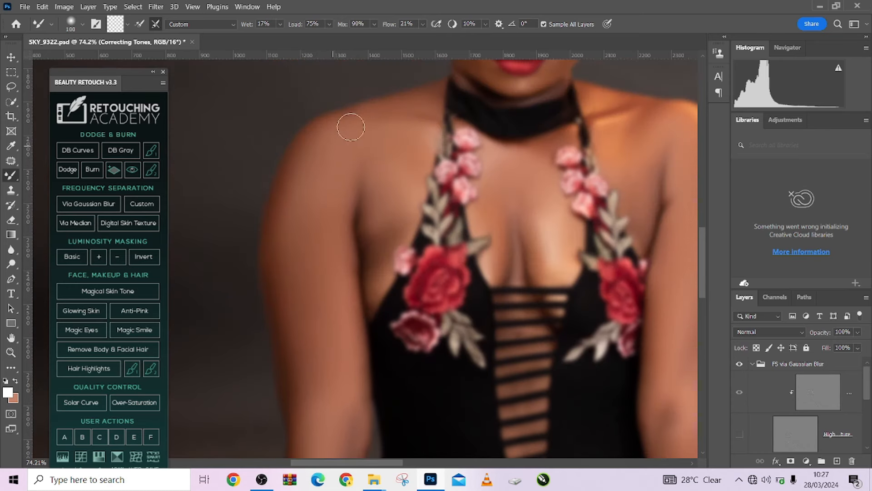
# Blend the chest skin between the floral straps with the Mixer Brush reduced to 70 px.
pyautogui.scroll(1, 391, 247)
pyautogui.press('[')
pyautogui.press('[')
pyautogui.press('[')
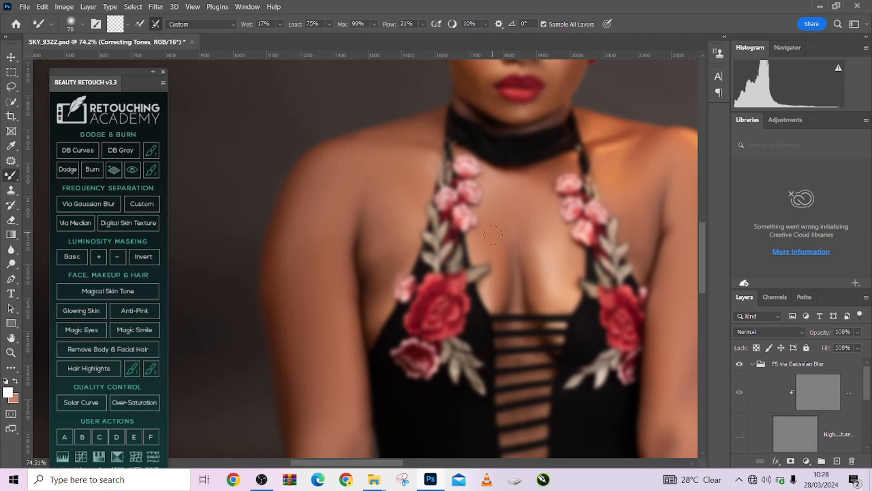
pyautogui.scroll(-2, 506, 232)
pyautogui.scroll(-3, 506, 231)
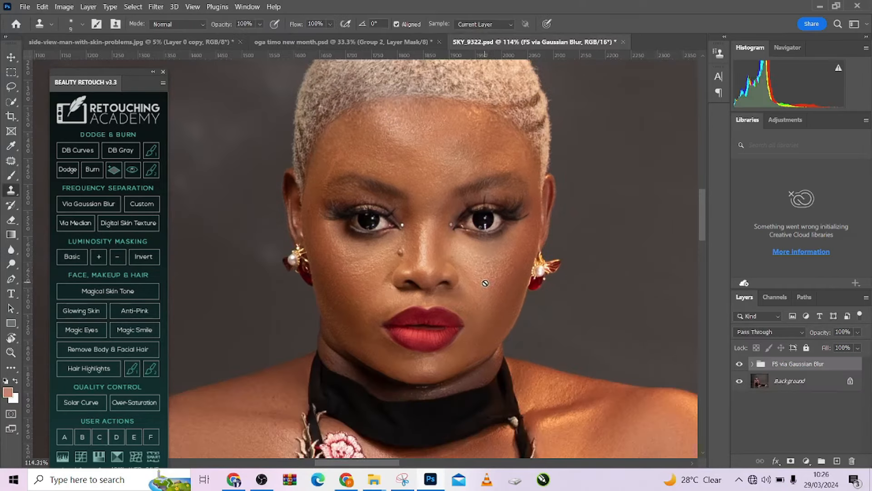
# Hide and show the FS via Gaussian Blur group to compare the face before and after retouching.
pyautogui.click(739, 364)
pyautogui.click(739, 364)
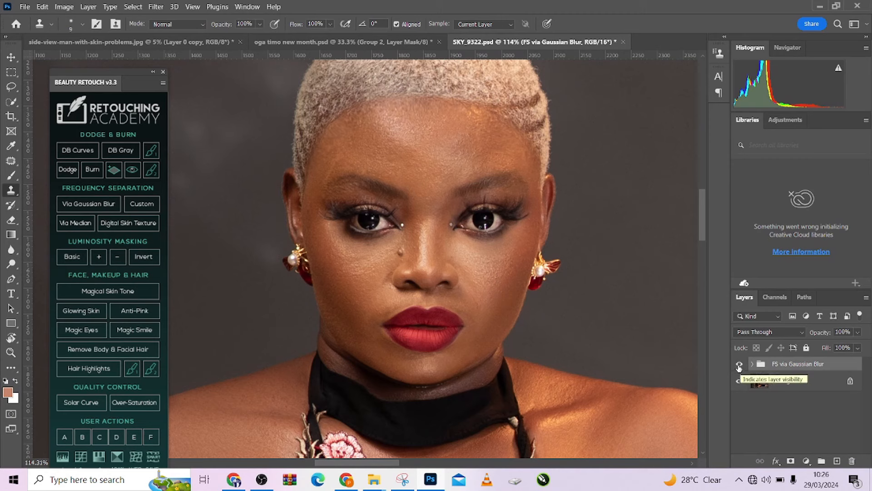
pyautogui.scroll(2, 457, 259)
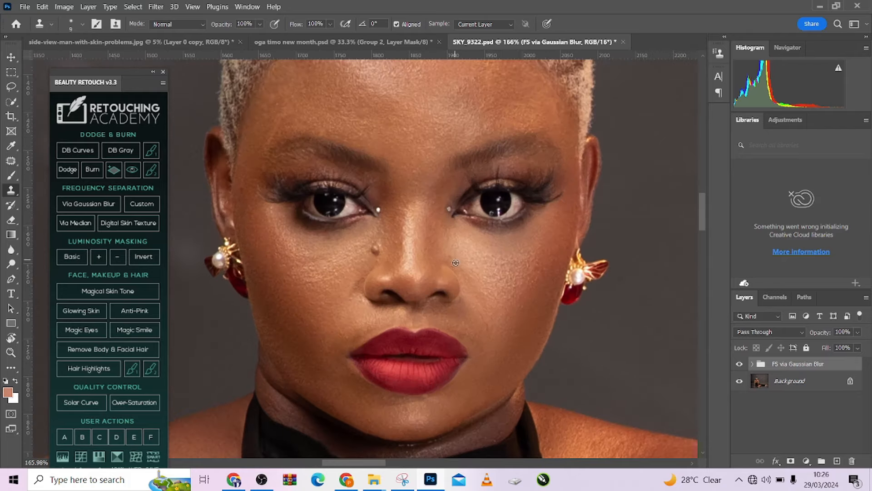
pyautogui.scroll(-2, 458, 260)
pyautogui.scroll(-1, 458, 259)
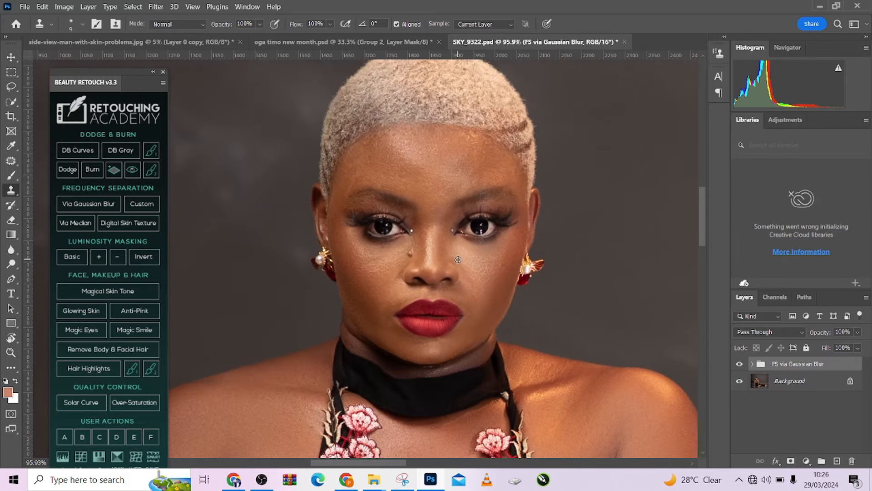
pyautogui.scroll(3, 449, 220)
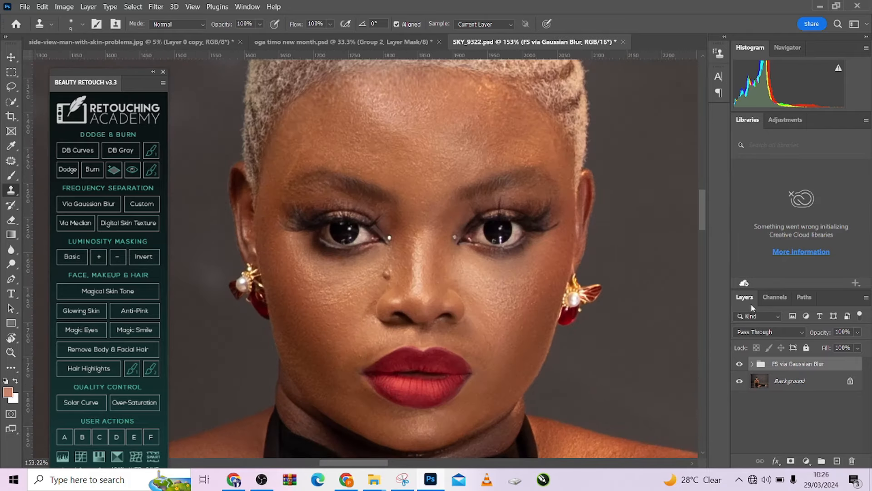
# Expand the FS via Gaussian Blur group and examine the retouched skin on the face, chest, arms and hands.
pyautogui.click(752, 364)
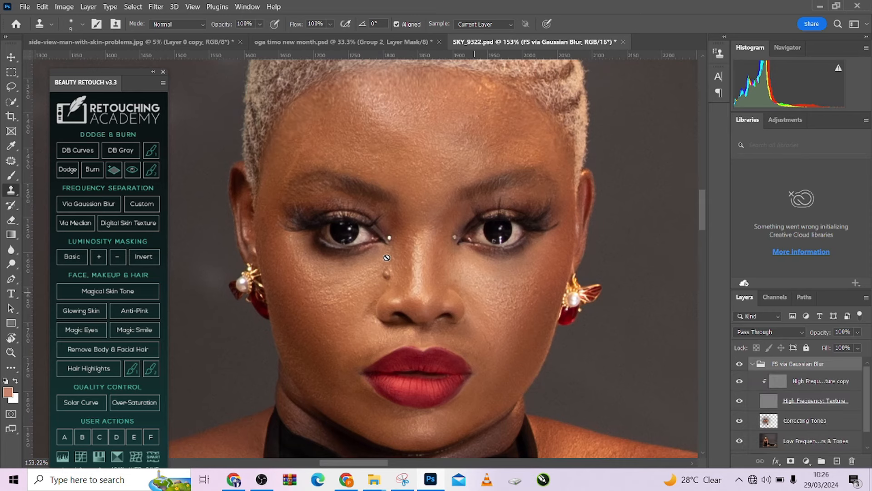
pyautogui.scroll(2, 429, 256)
pyautogui.scroll(-2, 428, 256)
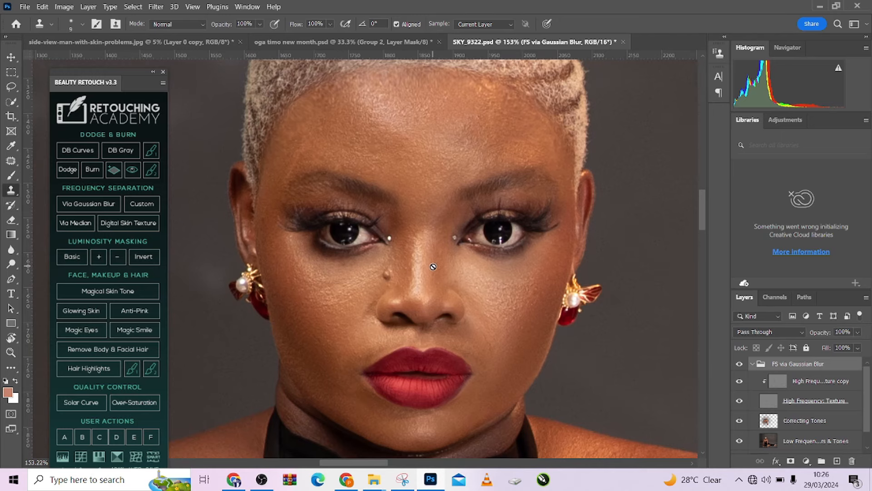
pyautogui.scroll(-5, 438, 268)
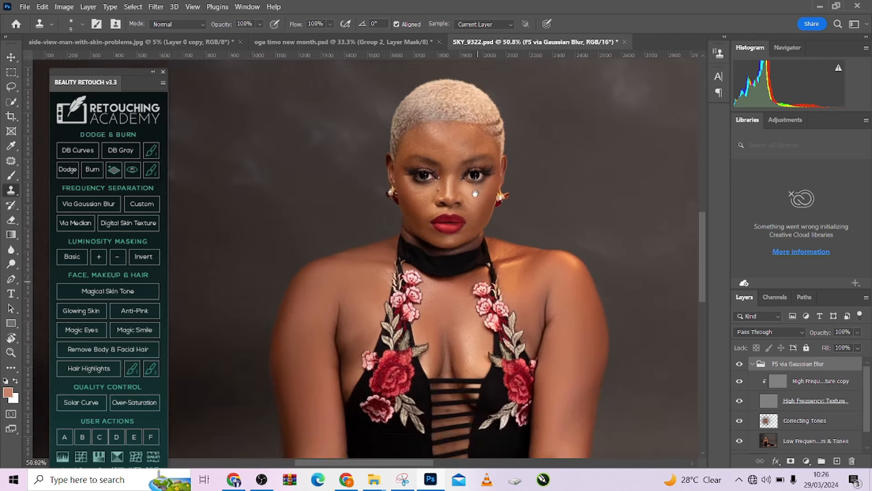
pyautogui.scroll(4, 463, 257)
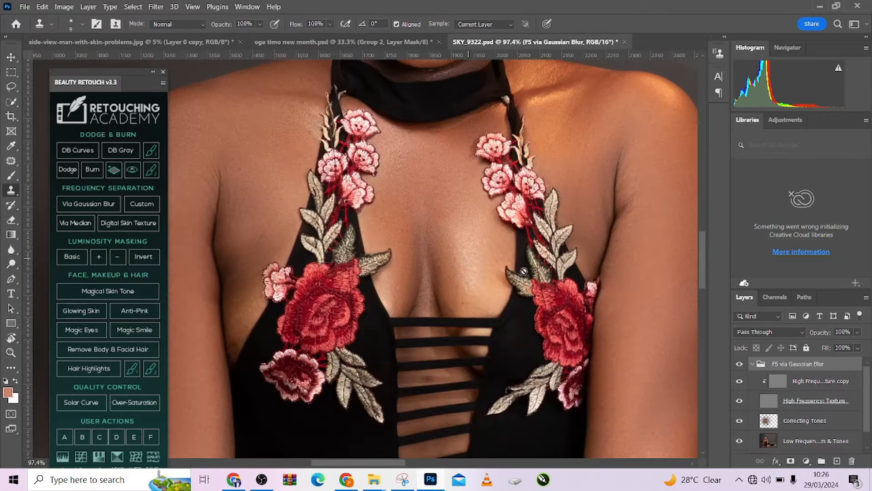
pyautogui.moveTo(553, 277); pyautogui.dragTo(408, 242)
pyautogui.moveTo(471, 255); pyautogui.dragTo(504, 220)
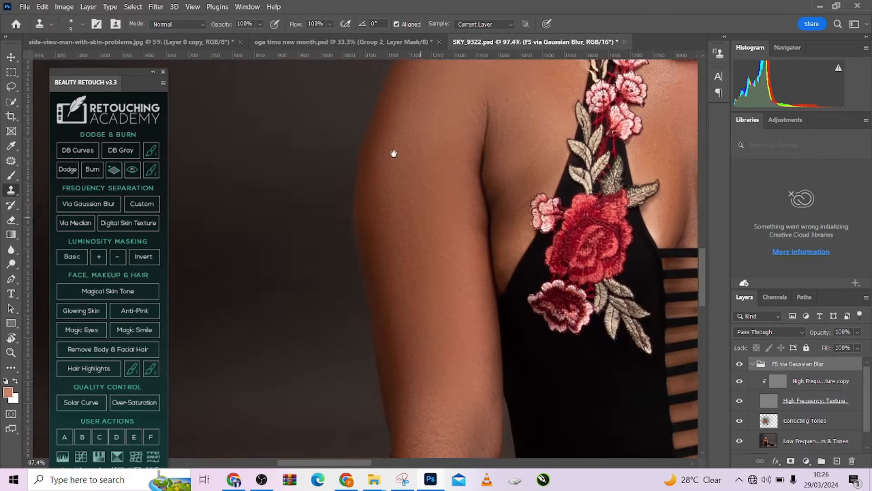
pyautogui.scroll(-10, 394, 153)
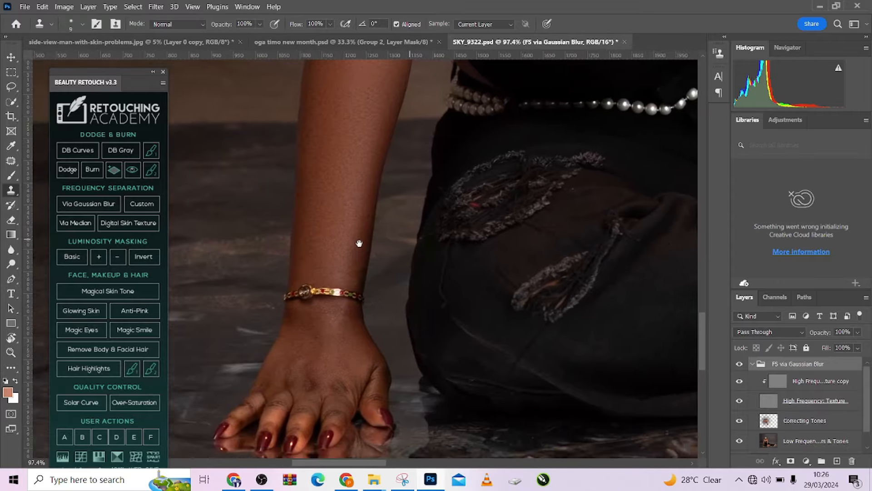
pyautogui.hscroll(10, 359, 243)
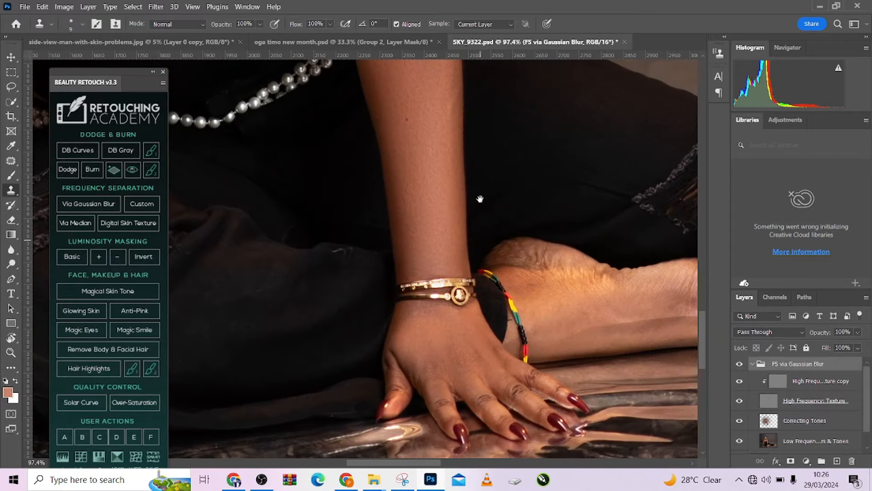
pyautogui.scroll(5, 434, 202)
pyautogui.scroll(10, 435, 229)
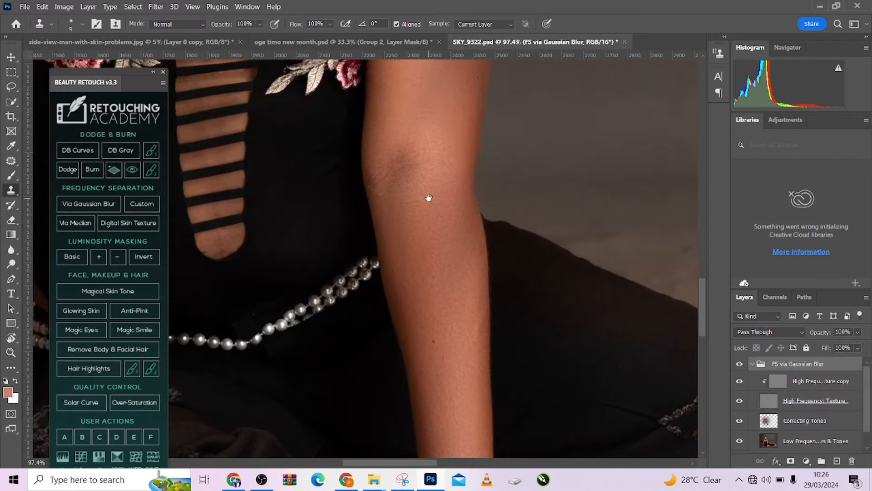
pyautogui.hscroll(-4, 452, 253)
pyautogui.scroll(5, 457, 230)
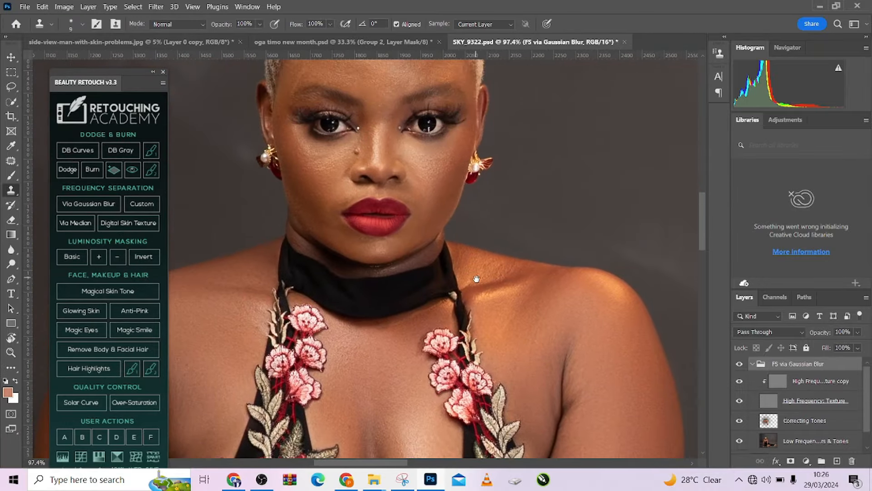
pyautogui.scroll(2, 471, 228)
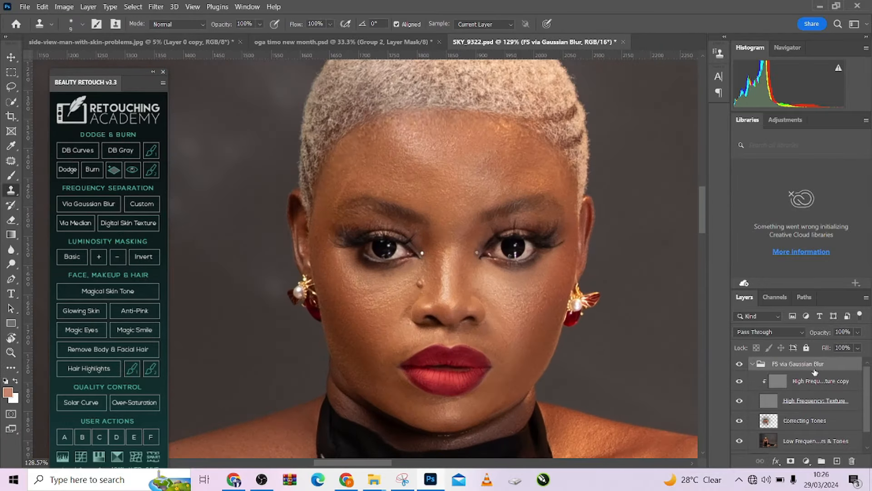
# Select the High Frequency: Texture copy layer and sample skin texture beside the model's right temple with the Clone Stamp reduced to 1 px.
pyautogui.hotkey('alt', '[')
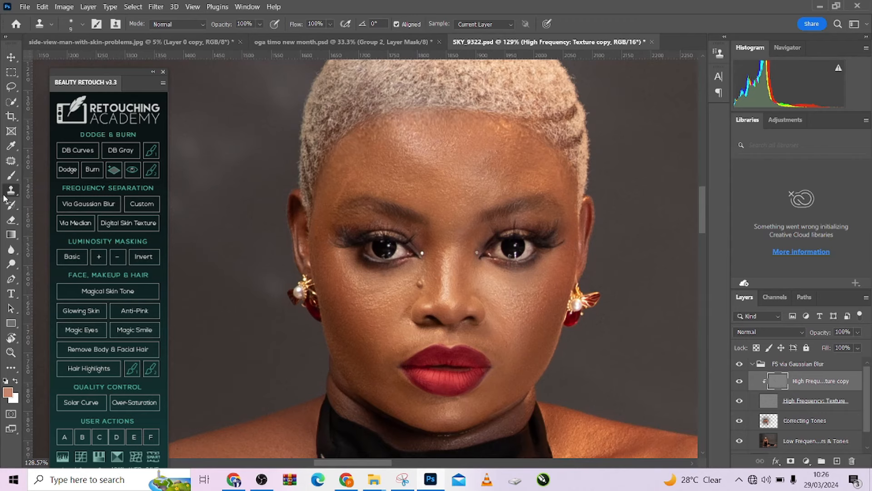
pyautogui.scroll(6, 415, 170)
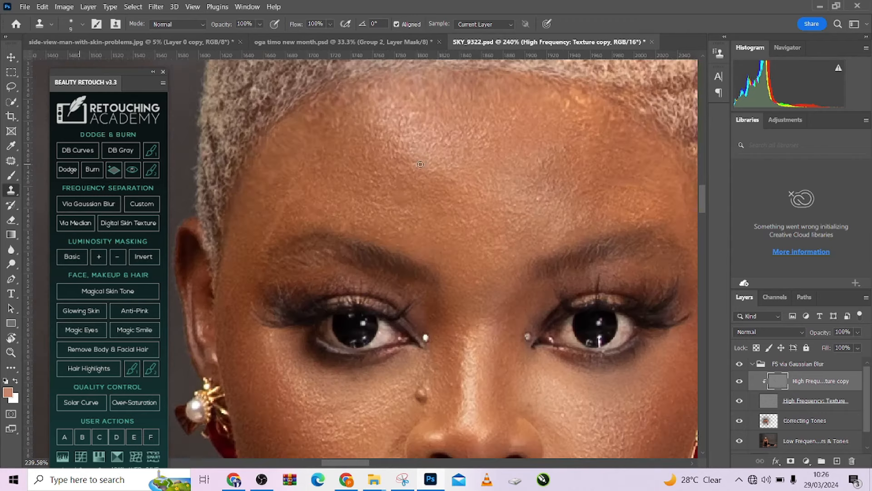
pyautogui.scroll(-3, 447, 223)
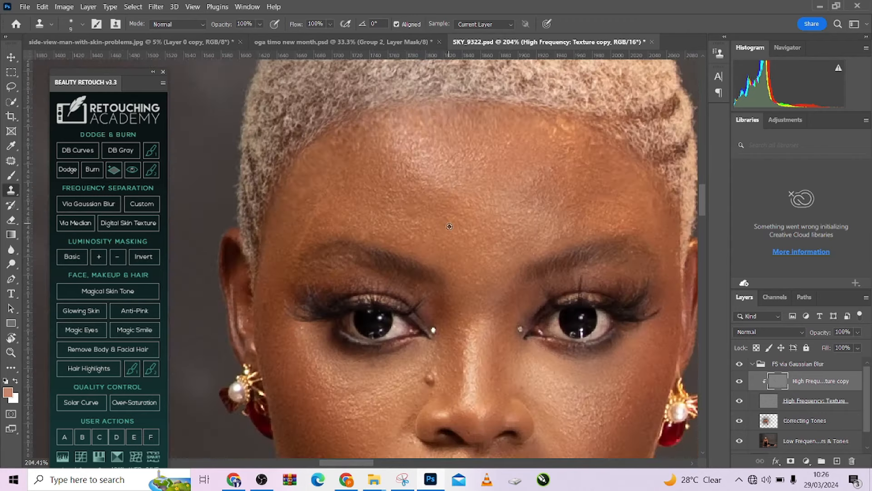
pyautogui.scroll(-1, 452, 226)
pyautogui.scroll(2, 456, 224)
pyautogui.scroll(-2, 464, 224)
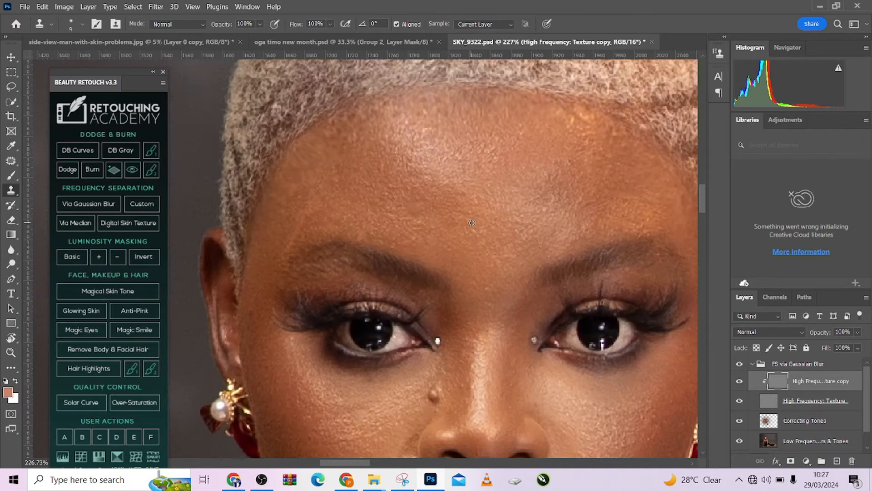
pyautogui.scroll(1, 471, 222)
pyautogui.keyDown('alt'); pyautogui.rightClick(408, 235); pyautogui.keyUp('alt')
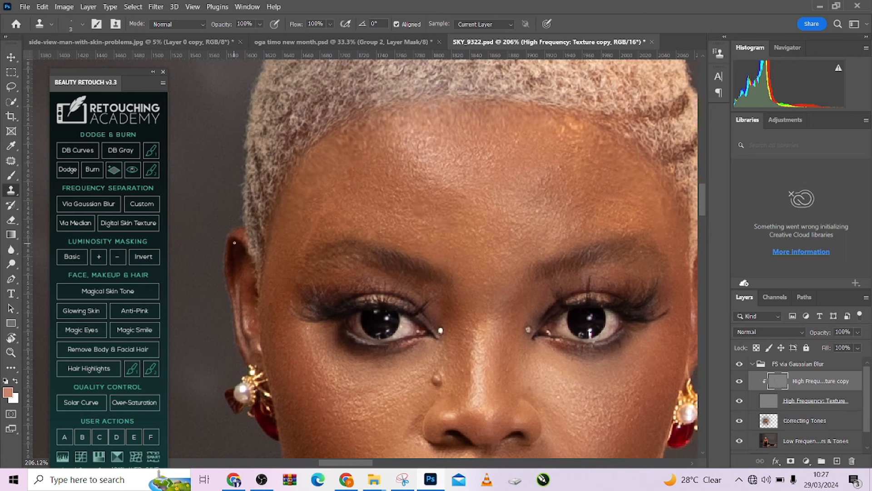
pyautogui.keyDown('alt'); pyautogui.click(302, 229); pyautogui.keyUp('alt')
pyautogui.keyDown('alt'); pyautogui.rightClick(316, 225); pyautogui.keyUp('alt')
# Enlarge the Clone Stamp to 4 px and clone clean texture over the forehead near the model's right temple.
pyautogui.moveTo(553, 162); pyautogui.dragTo(548, 235)
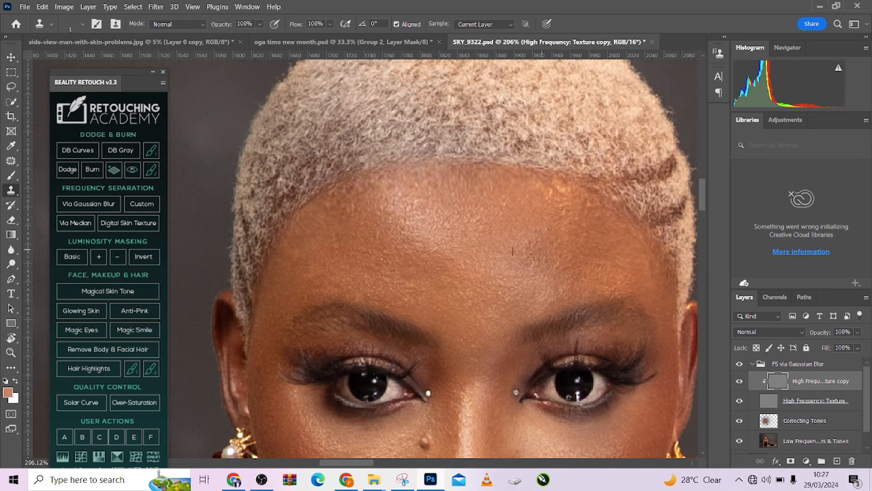
pyautogui.keyDown('alt'); pyautogui.rightClick(508, 248); pyautogui.keyUp('alt')
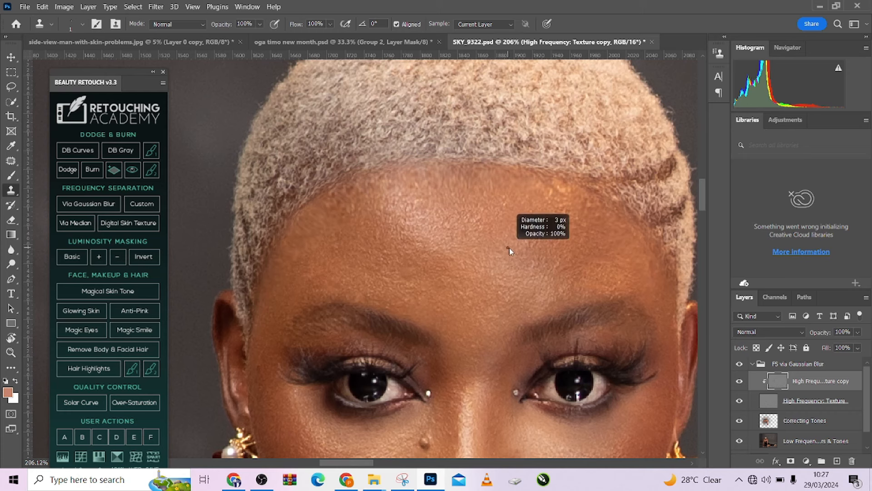
pyautogui.keyDown('alt'); pyautogui.rightClick(509, 249); pyautogui.keyUp('alt')
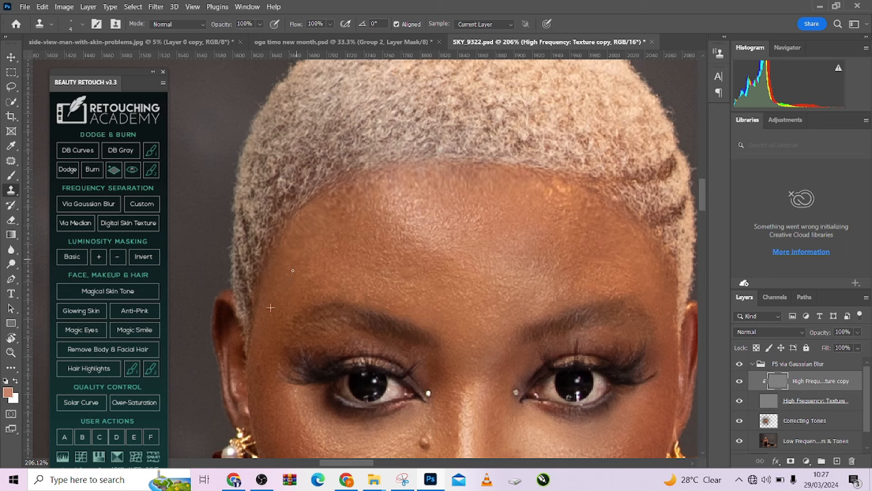
pyautogui.moveTo(292, 271)
pyautogui.mouseDown()
pyautogui.moveTo(298, 253)
pyautogui.moveTo(283, 254)
pyautogui.moveTo(292, 256)
pyautogui.moveTo(310, 218)
pyautogui.moveTo(286, 255)
pyautogui.moveTo(316, 227)
pyautogui.mouseUp()
# Clone smooth skin texture over rough spots on the lower and outer part of the model's right cheek.
pyautogui.moveTo(387, 218); pyautogui.dragTo(400, 84)
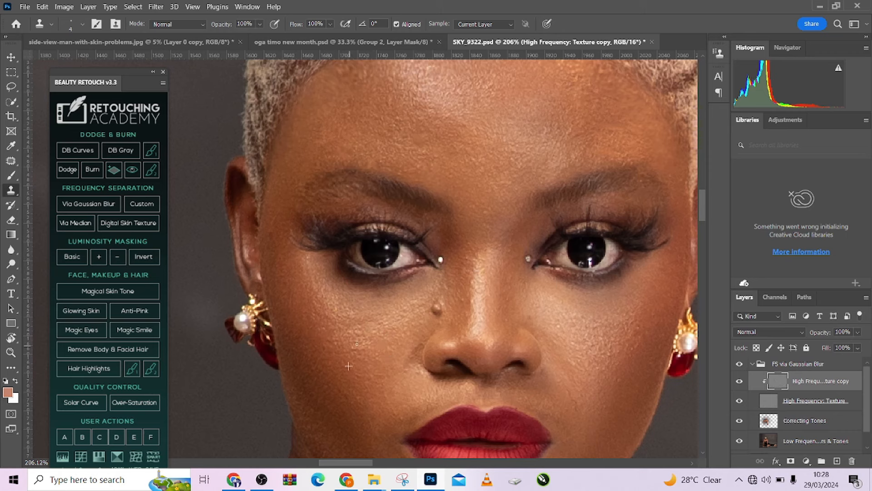
pyautogui.moveTo(357, 344)
pyautogui.mouseDown()
pyautogui.moveTo(363, 351)
pyautogui.moveTo(351, 355)
pyautogui.mouseUp()
pyautogui.keyDown('alt'); pyautogui.click(299, 293); pyautogui.keyUp('alt')
pyautogui.moveTo(314, 304); pyautogui.dragTo(311, 298)
pyautogui.keyDown('alt'); pyautogui.click(312, 321); pyautogui.keyUp('alt')
pyautogui.click(310, 298)
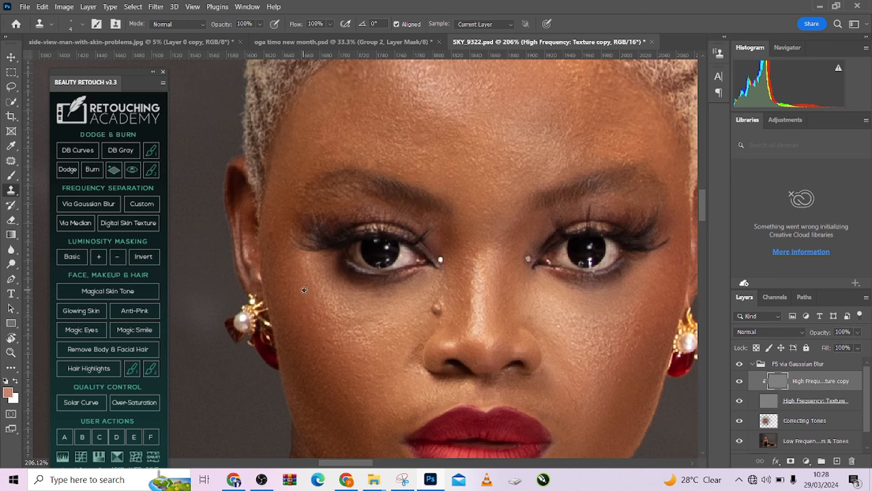
# Clean the skin texture on the model's right cheekbone between the outer eye corner and the earring with the Clone Stamp.
pyautogui.moveTo(304, 264); pyautogui.dragTo(304, 277)
pyautogui.click(309, 264)
pyautogui.click(309, 260)
pyautogui.click(307, 260)
pyautogui.keyDown('alt'); pyautogui.click(306, 292); pyautogui.keyUp('alt')
pyautogui.moveTo(292, 318); pyautogui.dragTo(281, 299)
# Clone clean texture over the bumps on the middle of the model's right cheek beneath the eye.
pyautogui.scroll(-4, 324, 256)
pyautogui.scroll(3, 411, 316)
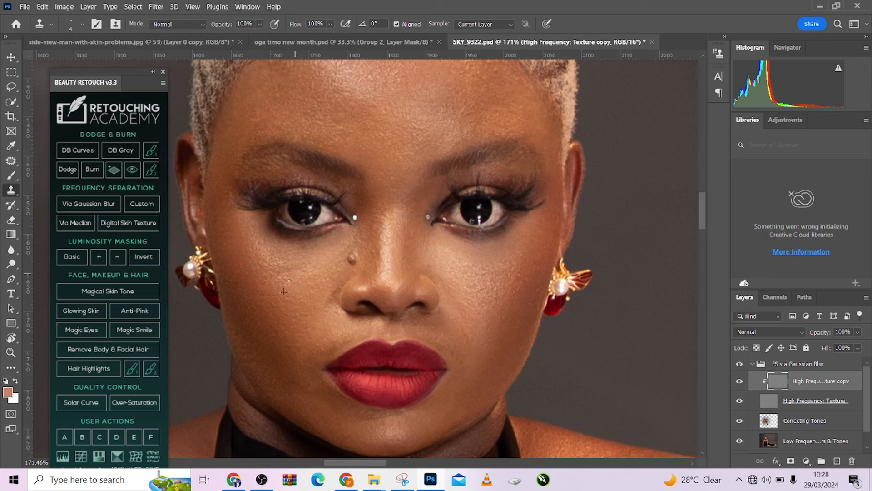
pyautogui.click(299, 267)
pyautogui.keyDown('alt'); pyautogui.click(289, 292); pyautogui.keyUp('alt')
pyautogui.click(270, 282)
pyautogui.click(264, 277)
pyautogui.click(261, 255)
pyautogui.click(262, 261)
pyautogui.click(278, 260)
pyautogui.moveTo(282, 273); pyautogui.dragTo(285, 273)
# Clone clean skin texture over the blemishes on the outer part of the model's left cheek.
pyautogui.moveTo(418, 277); pyautogui.dragTo(343, 294)
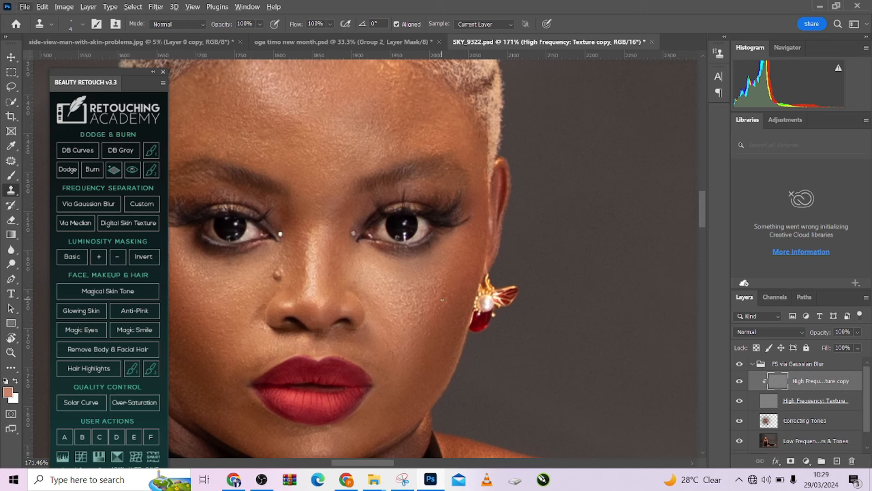
pyautogui.click(444, 317)
pyautogui.keyDown('alt'); pyautogui.click(438, 329); pyautogui.keyUp('alt')
pyautogui.click(428, 329)
pyautogui.click(262, 480)
pyautogui.click(262, 480)
pyautogui.click(396, 309)
pyautogui.keyDown('alt'); pyautogui.click(421, 320); pyautogui.keyUp('alt')
pyautogui.click(428, 306)
# Smooth the texture on the model's left cheek below the eye with repeated Clone Stamp samples and strokes.
pyautogui.click(393, 299)
pyautogui.click(392, 299)
pyautogui.click(406, 310)
pyautogui.keyDown('alt'); pyautogui.click(398, 293); pyautogui.keyUp('alt')
pyautogui.keyDown('alt'); pyautogui.click(412, 287); pyautogui.keyUp('alt')
pyautogui.moveTo(428, 280)
pyautogui.mouseDown()
pyautogui.moveTo(433, 312)
pyautogui.moveTo(423, 299)
pyautogui.moveTo(416, 314)
pyautogui.moveTo(422, 300)
pyautogui.moveTo(410, 319)
pyautogui.mouseUp()
pyautogui.keyDown('alt'); pyautogui.click(434, 303); pyautogui.keyUp('alt')
pyautogui.keyDown('alt'); pyautogui.click(420, 309); pyautogui.keyUp('alt')
# Hide and show the FS via Gaussian Blur group to compare the whole face with and without the retouching.
pyautogui.scroll(-5, 402, 314)
pyautogui.moveTo(392, 346); pyautogui.dragTo(419, 325)
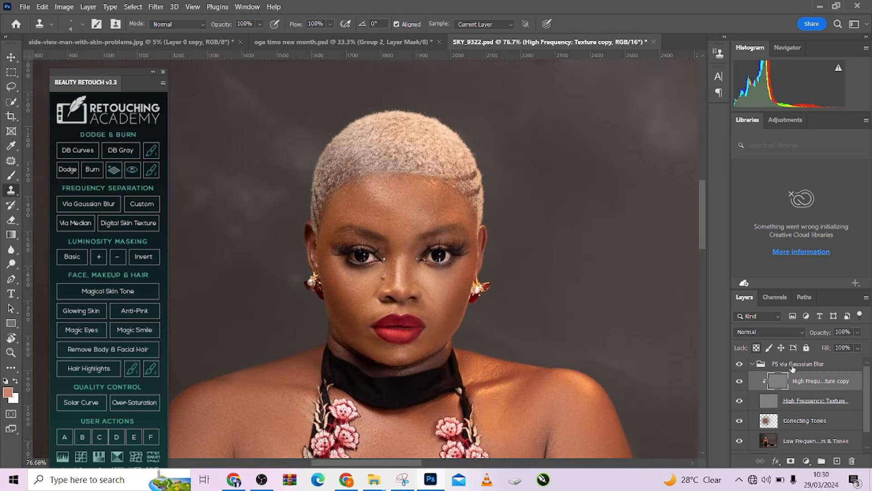
pyautogui.click(740, 365)
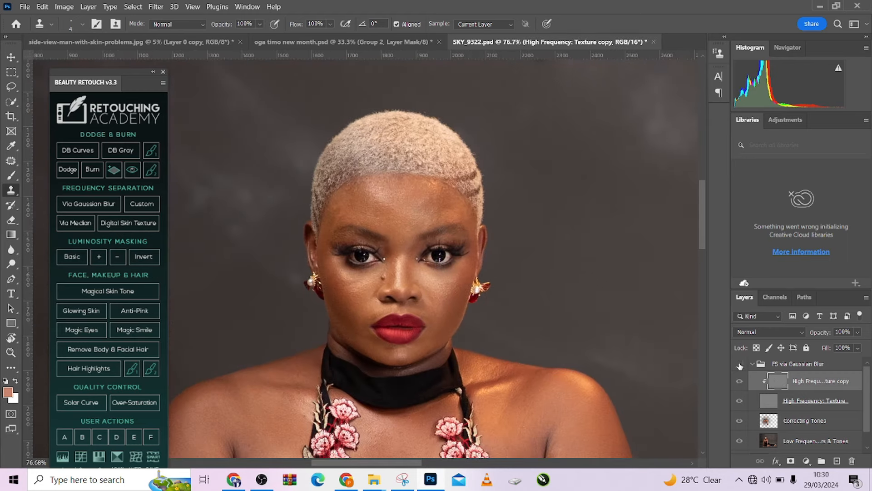
pyautogui.click(741, 365)
# Clone clean texture over the skin between the model's left lip corner and the cheek.
pyautogui.scroll(2, 382, 321)
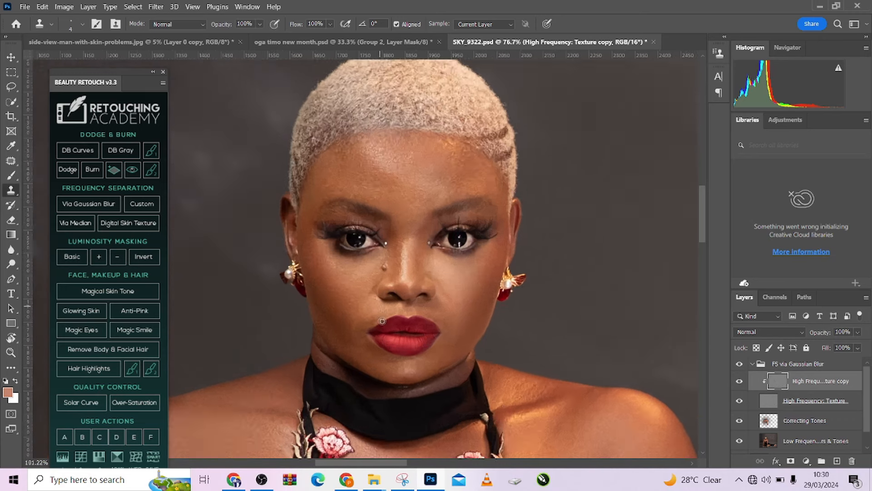
pyautogui.scroll(3, 382, 320)
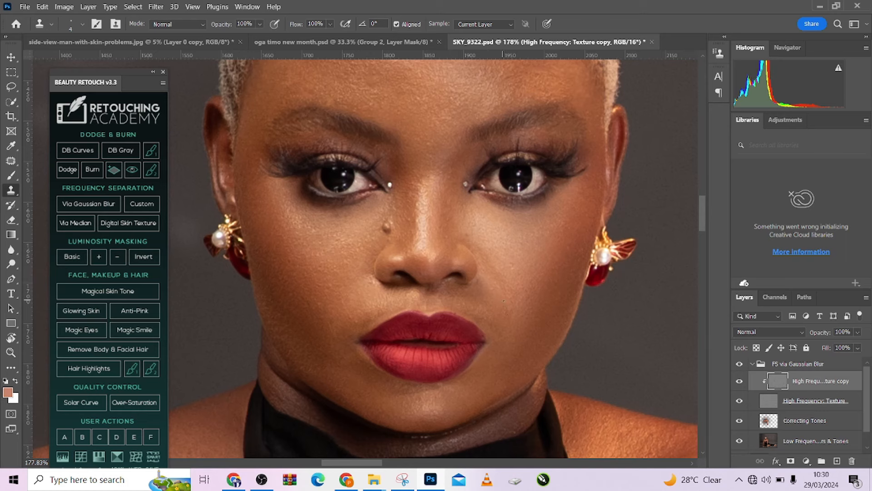
pyautogui.scroll(2, 517, 323)
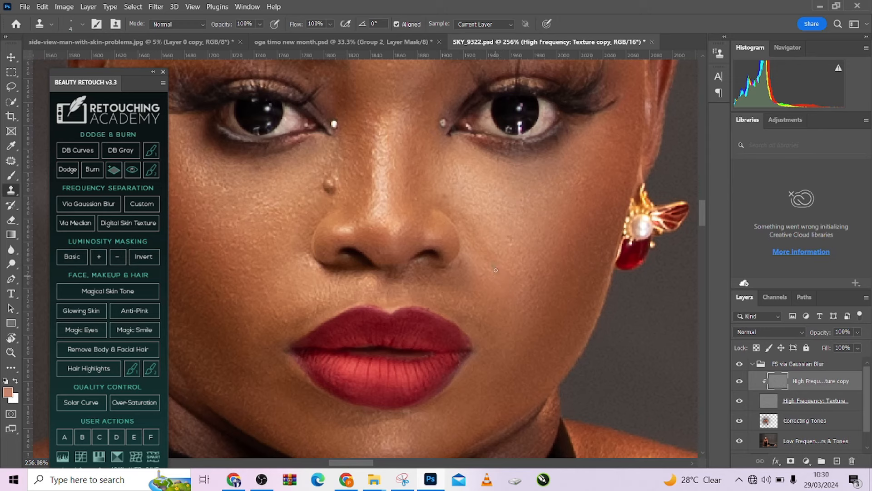
pyautogui.scroll(-3, 501, 279)
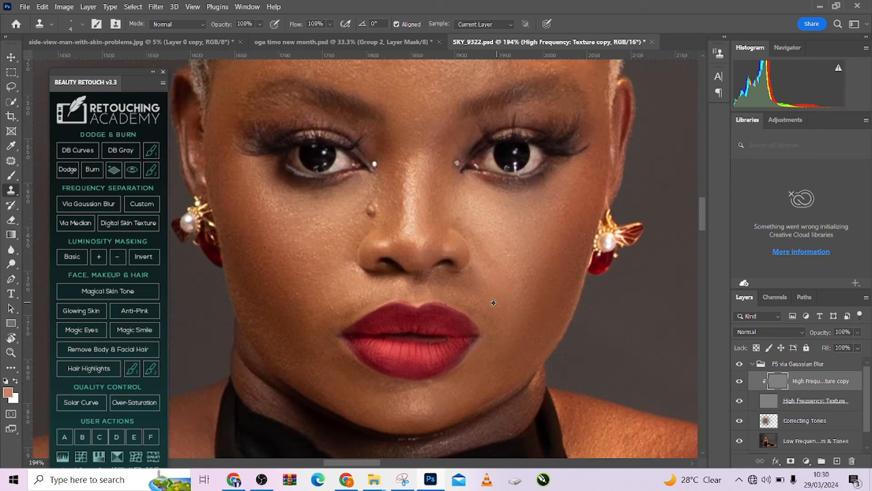
pyautogui.scroll(4, 488, 290)
pyautogui.keyDown('alt'); pyautogui.click(489, 290); pyautogui.keyUp('alt')
pyautogui.moveTo(473, 291); pyautogui.dragTo(477, 296)
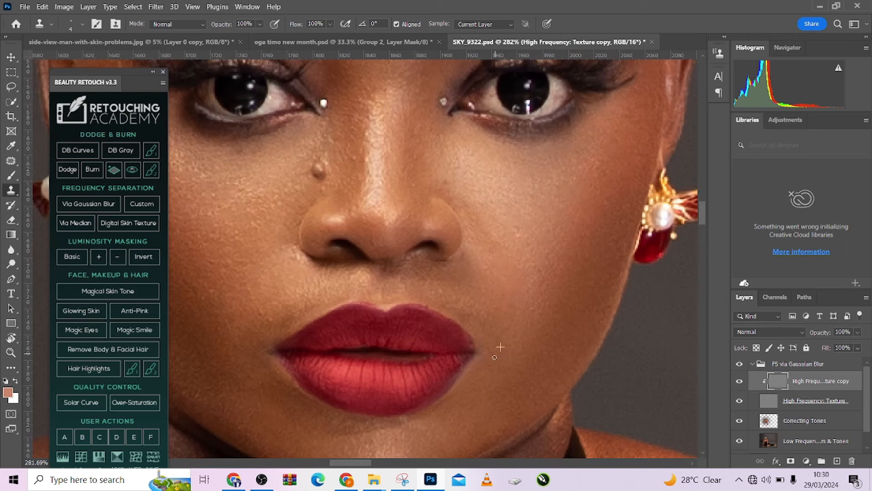
pyautogui.keyDown('alt'); pyautogui.click(489, 322); pyautogui.keyUp('alt')
pyautogui.moveTo(471, 319)
pyautogui.mouseDown()
pyautogui.moveTo(489, 336)
pyautogui.moveTo(456, 307)
pyautogui.mouseUp()
# Reduce the Clone Stamp to 2 px and clean the skin between the model's left nostril and upper lip.
pyautogui.keyDown('alt'); pyautogui.rightClick(482, 304); pyautogui.keyUp('alt')
pyautogui.moveTo(463, 313); pyautogui.dragTo(431, 292)
pyautogui.keyDown('alt'); pyautogui.click(456, 290); pyautogui.keyUp('alt')
pyautogui.moveTo(456, 294); pyautogui.dragTo(430, 293)
pyautogui.moveTo(450, 303)
pyautogui.mouseDown()
pyautogui.moveTo(432, 297)
pyautogui.moveTo(450, 296)
pyautogui.moveTo(463, 310)
pyautogui.mouseUp()
pyautogui.keyDown('alt'); pyautogui.click(453, 306); pyautogui.keyUp('alt')
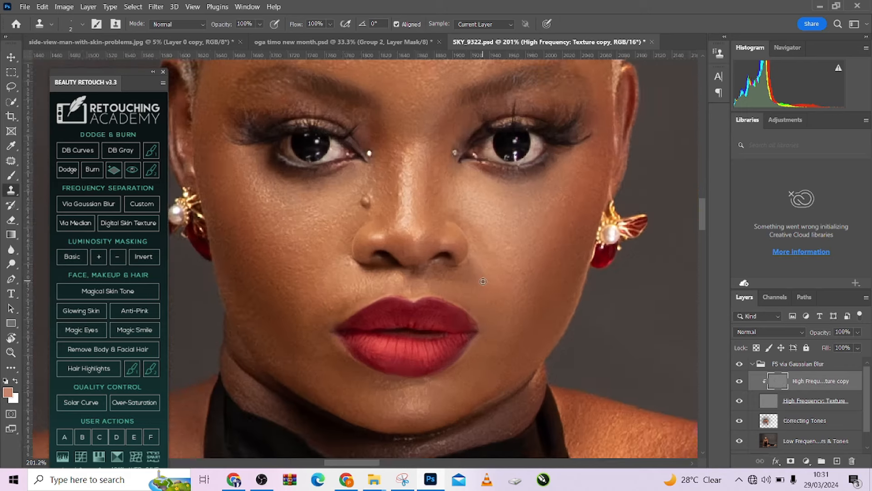
# Clone smooth texture over the lower part of the model's right cheek beside the lip corner.
pyautogui.scroll(-4, 459, 309)
pyautogui.scroll(4, 368, 294)
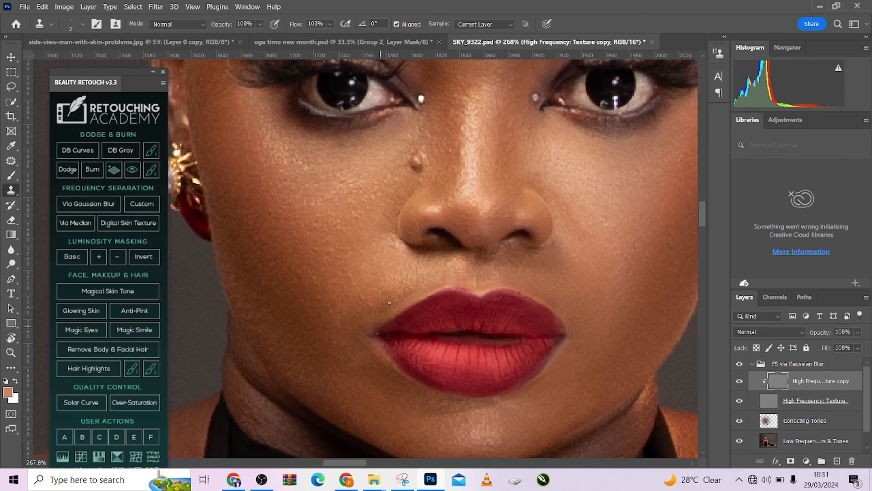
pyautogui.keyDown('alt'); pyautogui.click(351, 309); pyautogui.keyUp('alt')
pyautogui.moveTo(364, 296)
pyautogui.mouseDown()
pyautogui.moveTo(351, 320)
pyautogui.moveTo(374, 292)
pyautogui.mouseUp()
pyautogui.keyDown('alt'); pyautogui.click(342, 334); pyautogui.keyUp('alt')
pyautogui.keyDown('alt'); pyautogui.click(363, 305); pyautogui.keyUp('alt')
pyautogui.keyDown('alt'); pyautogui.click(343, 333); pyautogui.keyUp('alt')
# Clean small bumps on the model's right cheek between the nose and the jaw with the Clone Stamp.
pyautogui.keyDown('alt'); pyautogui.click(323, 251); pyautogui.keyUp('alt')
pyautogui.click(341, 244)
pyautogui.keyDown('alt'); pyautogui.click(332, 256); pyautogui.keyUp('alt')
pyautogui.moveTo(344, 258)
pyautogui.mouseDown()
pyautogui.moveTo(356, 246)
pyautogui.moveTo(352, 253)
pyautogui.mouseUp()
pyautogui.moveTo(341, 295)
pyautogui.mouseDown()
pyautogui.moveTo(321, 266)
pyautogui.moveTo(348, 262)
pyautogui.moveTo(330, 305)
pyautogui.moveTo(341, 285)
pyautogui.moveTo(337, 323)
pyautogui.moveTo(383, 287)
pyautogui.moveTo(364, 295)
pyautogui.mouseUp()
pyautogui.moveTo(324, 326); pyautogui.dragTo(325, 324)
# Clone clean texture over the skin above the model's upper lip and beside the right nostril.
pyautogui.moveTo(392, 302); pyautogui.dragTo(389, 308)
pyautogui.moveTo(391, 270)
pyautogui.mouseDown()
pyautogui.moveTo(349, 284)
pyautogui.moveTo(359, 297)
pyautogui.mouseUp()
pyautogui.moveTo(356, 305); pyautogui.dragTo(364, 295)
pyautogui.moveTo(437, 271); pyautogui.dragTo(439, 261)
pyautogui.keyDown('alt'); pyautogui.click(379, 282); pyautogui.keyUp('alt')
pyautogui.keyDown('alt'); pyautogui.click(378, 282); pyautogui.keyUp('alt')
pyautogui.moveTo(400, 304); pyautogui.dragTo(390, 310)
# Clone fine texture over the skin around the model's right lip corner and along the upper lip edge.
pyautogui.press('alt')
pyautogui.scroll(-5, 415, 313)
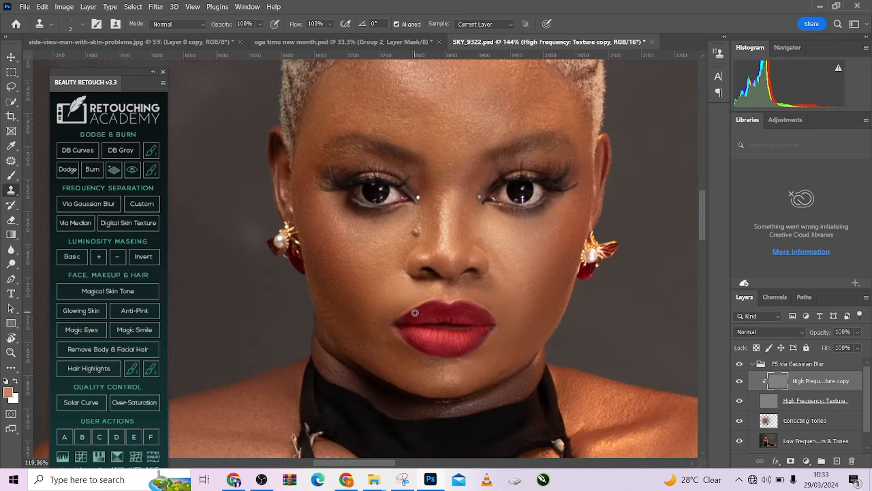
pyautogui.scroll(5, 417, 312)
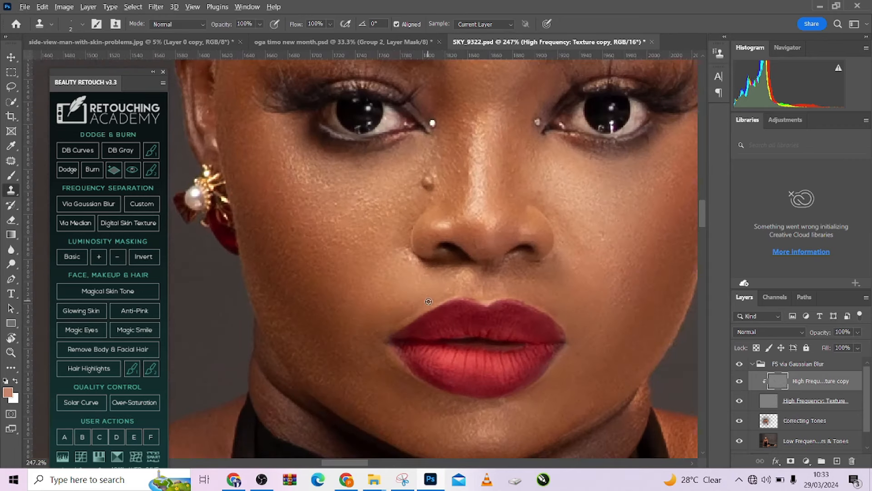
pyautogui.scroll(4, 418, 307)
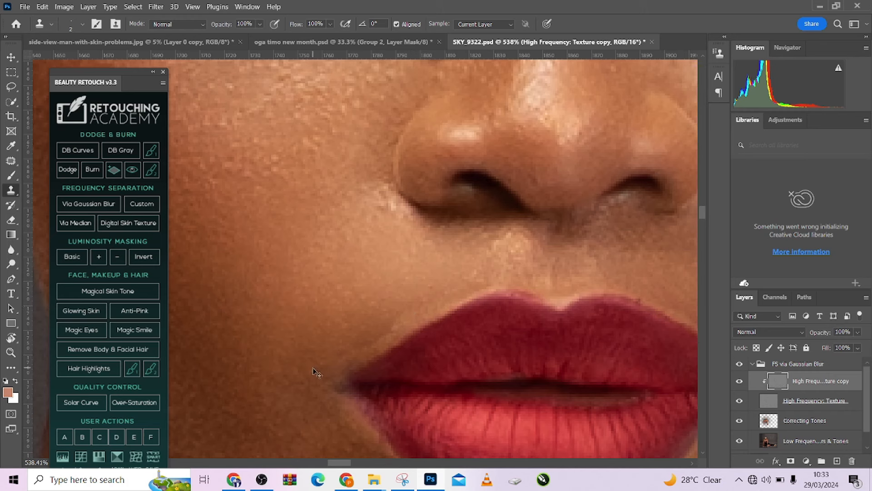
pyautogui.keyDown('alt'); pyautogui.click(313, 335); pyautogui.keyUp('alt')
pyautogui.moveTo(346, 347)
pyautogui.mouseDown()
pyautogui.moveTo(336, 354)
pyautogui.moveTo(341, 342)
pyautogui.moveTo(349, 353)
pyautogui.moveTo(312, 370)
pyautogui.moveTo(355, 344)
pyautogui.moveTo(325, 349)
pyautogui.mouseUp()
pyautogui.keyDown('alt'); pyautogui.click(319, 344); pyautogui.keyUp('alt')
pyautogui.keyDown('alt'); pyautogui.click(294, 368); pyautogui.keyUp('alt')
pyautogui.keyDown('alt'); pyautogui.click(324, 333); pyautogui.keyUp('alt')
pyautogui.keyDown('alt'); pyautogui.click(388, 322); pyautogui.keyUp('alt')
pyautogui.keyDown('alt'); pyautogui.click(411, 319); pyautogui.keyUp('alt')
# Patch the remaining rough areas above the model's right lip corner with the Patch tool, deselecting after each patch.
pyautogui.press('j')
pyautogui.moveTo(338, 344)
pyautogui.mouseDown()
pyautogui.moveTo(407, 325)
pyautogui.moveTo(386, 315)
pyautogui.moveTo(364, 291)
pyautogui.moveTo(370, 285)
pyautogui.moveTo(371, 292)
pyautogui.moveTo(459, 289)
pyautogui.mouseUp()
pyautogui.hotkey('ctrl', 'd')
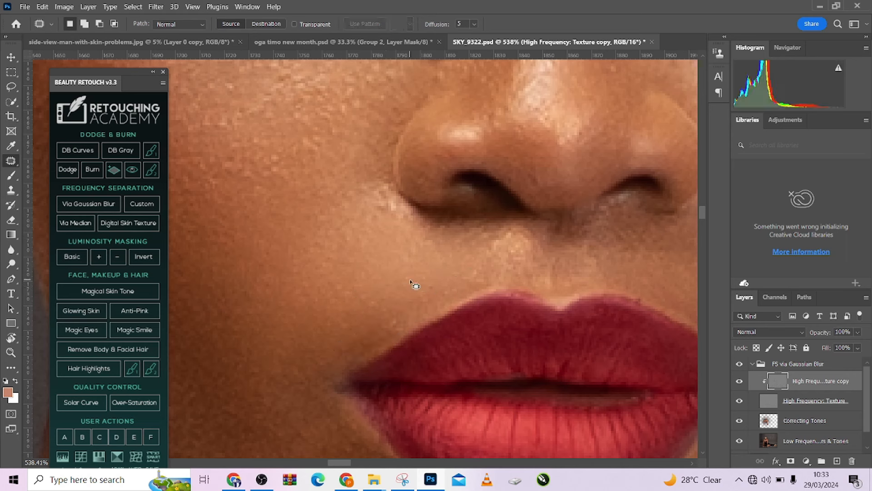
pyautogui.moveTo(407, 319)
pyautogui.mouseDown()
pyautogui.moveTo(409, 334)
pyautogui.moveTo(390, 325)
pyautogui.moveTo(397, 301)
pyautogui.mouseUp()
pyautogui.hotkey('ctrl', 'd')
pyautogui.moveTo(378, 333)
pyautogui.mouseDown()
pyautogui.moveTo(372, 345)
pyautogui.moveTo(338, 346)
pyautogui.moveTo(347, 340)
pyautogui.mouseUp()
pyautogui.moveTo(356, 344); pyautogui.dragTo(346, 323)
pyautogui.hotkey('ctrl', 'd')
pyautogui.scroll(-5, 393, 317)
pyautogui.scroll(-2, 395, 321)
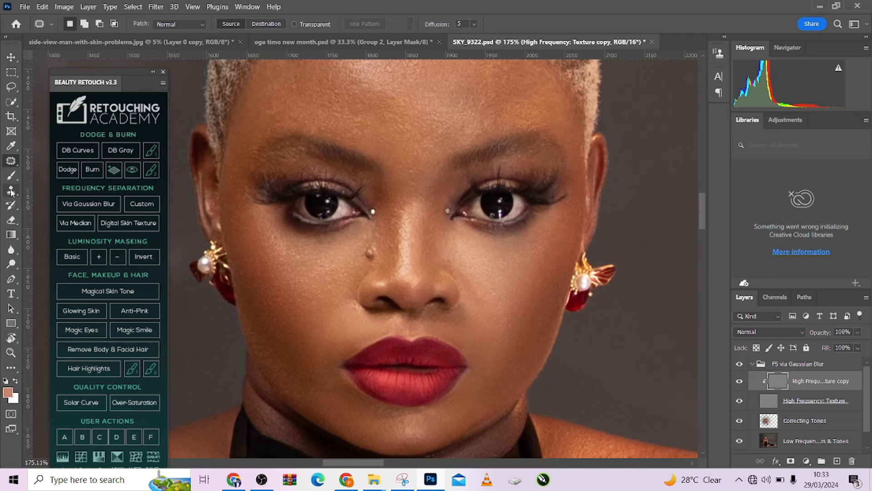
# Switch back to the Clone Stamp and examine the skin texture around the nose, cheeks and under-eyes.
pyautogui.press('s')
pyautogui.scroll(2, 314, 258)
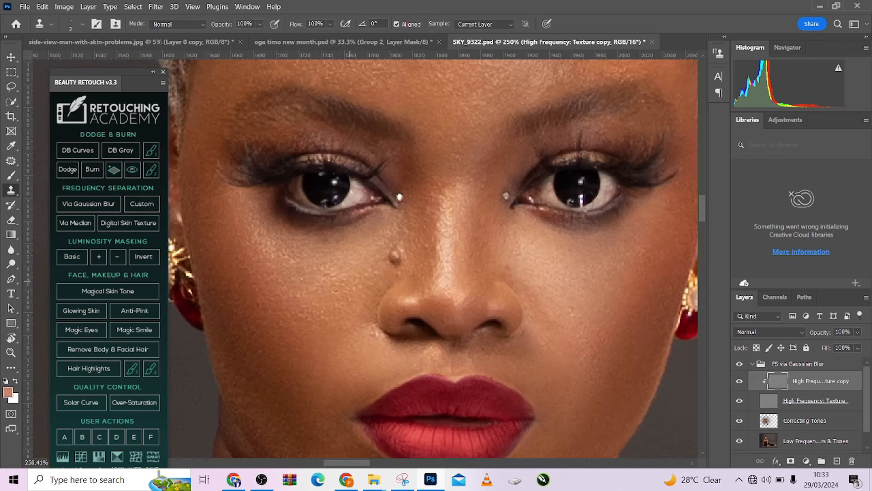
pyautogui.scroll(-2, 357, 271)
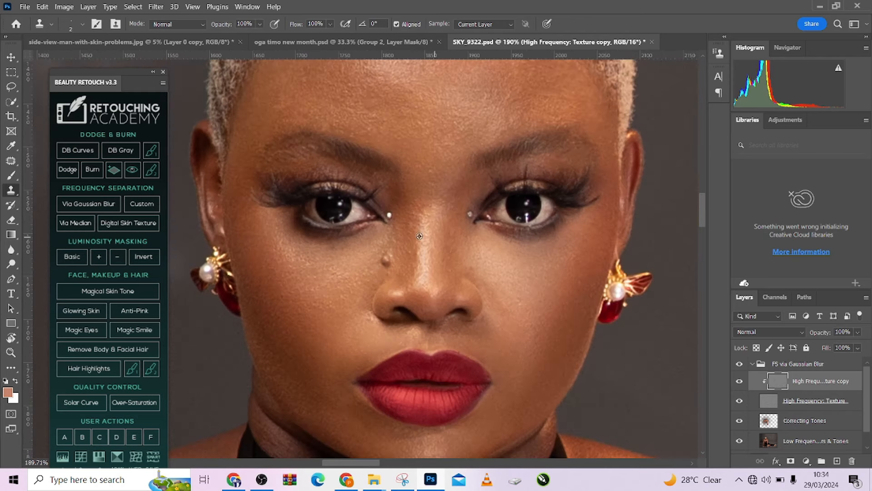
pyautogui.scroll(2, 414, 256)
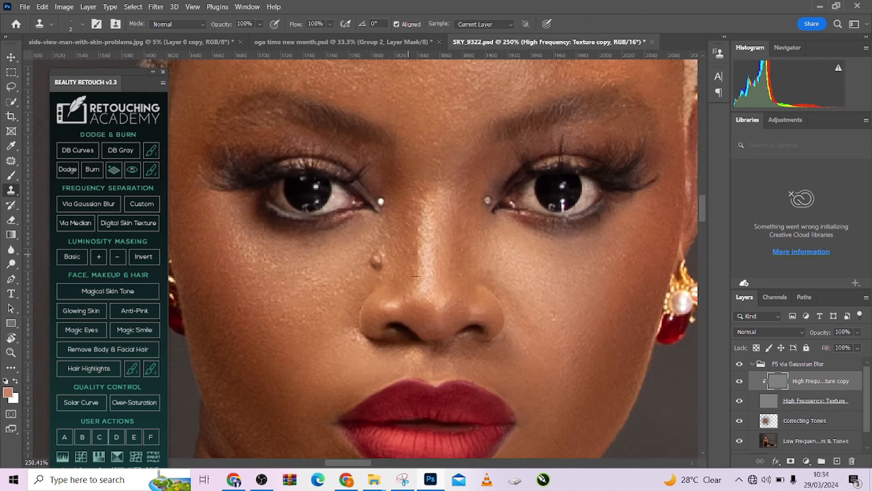
pyautogui.scroll(1, 408, 252)
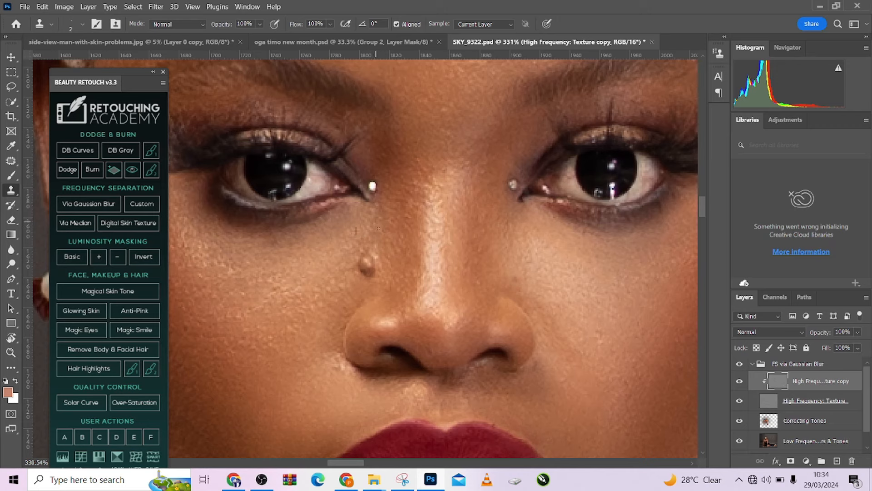
pyautogui.scroll(-3, 418, 262)
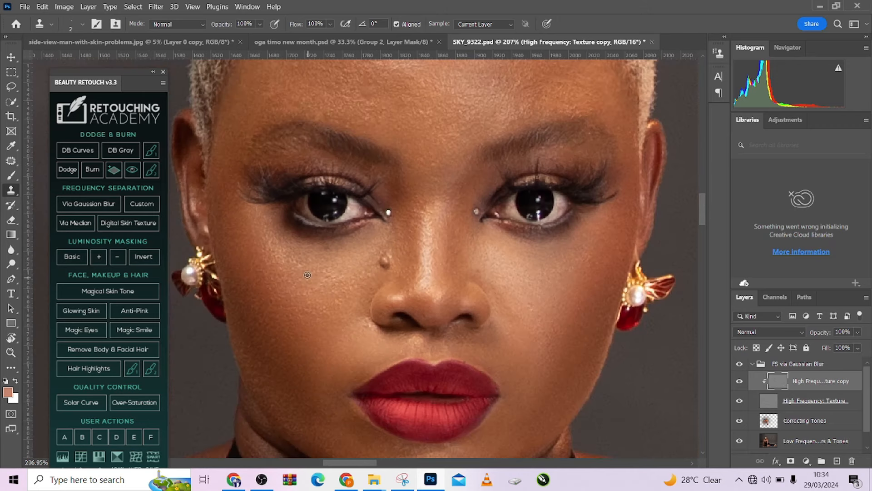
pyautogui.scroll(2, 300, 279)
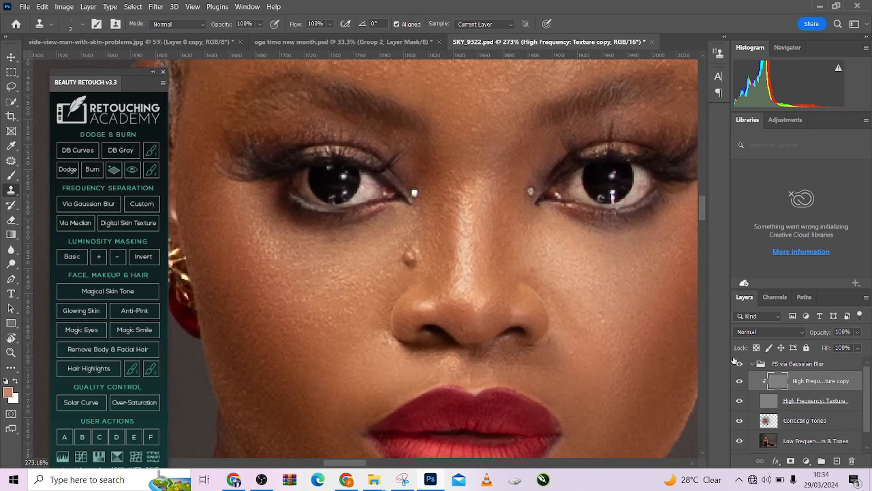
# Add a Black & White adjustment layer above the FS via Gaussian Blur group.
pyautogui.click(804, 364)
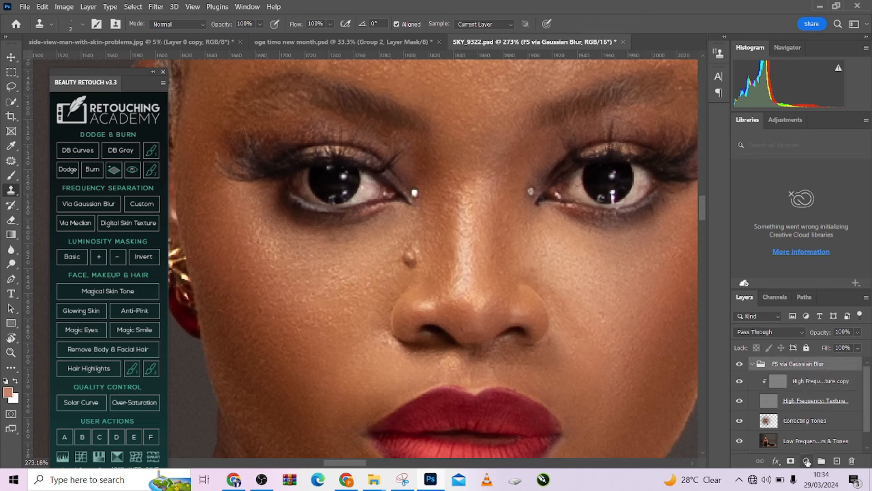
pyautogui.click(806, 461)
pyautogui.click(802, 379)
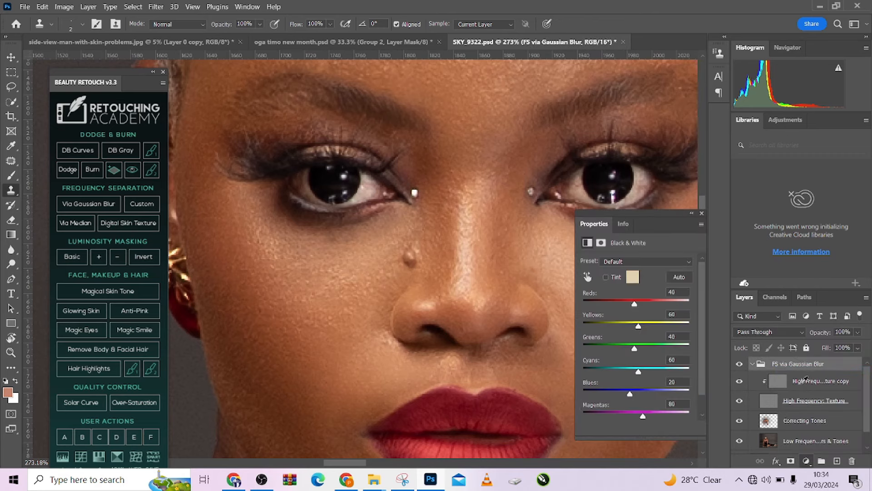
pyautogui.moveTo(831, 386); pyautogui.dragTo(827, 361)
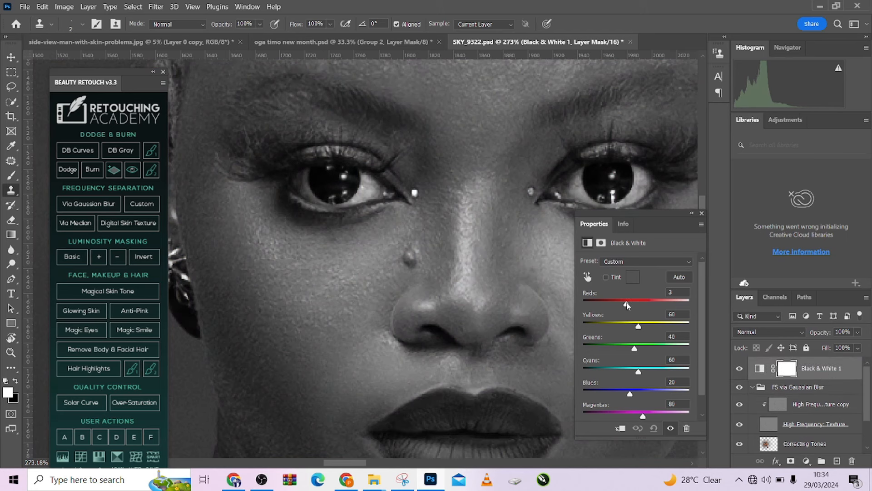
# Set the Reds value of the Black & White adjustment to 3.
pyautogui.moveTo(634, 303); pyautogui.dragTo(627, 303)
# Set the Clone Stamp to sample Current & Below and select the High Frequency: Texture copy layer.
pyautogui.click(484, 26)
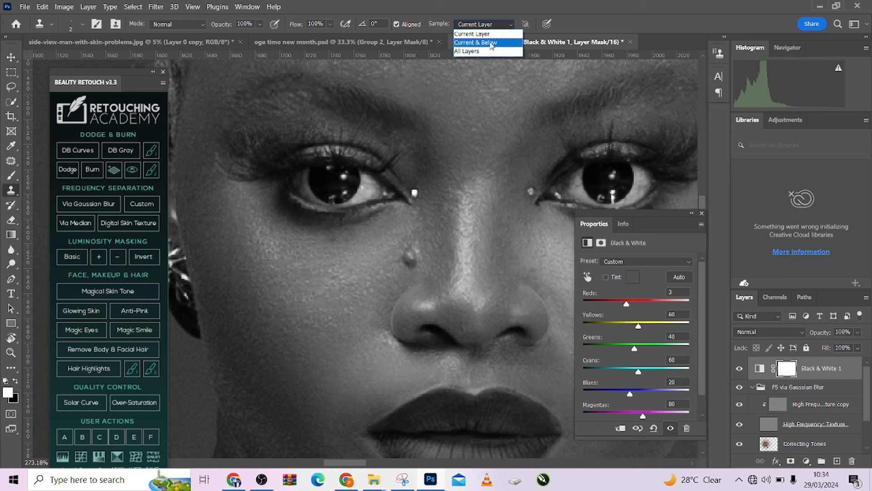
pyautogui.click(491, 44)
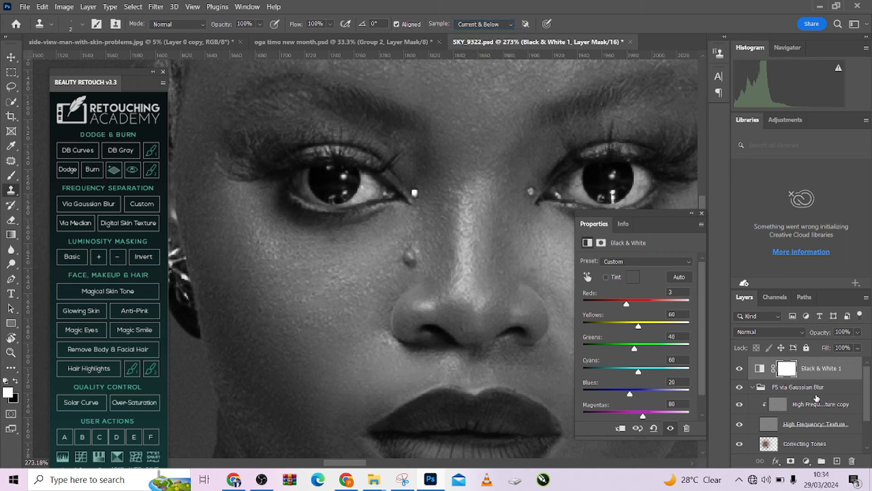
pyautogui.click(816, 404)
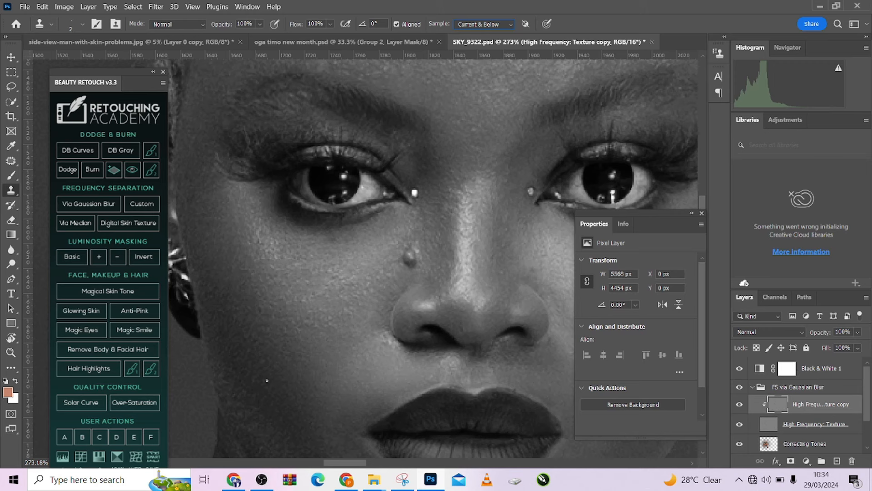
# Try a clone stroke on the model's right cheek, undo it, and set the sampling to Current Layer.
pyautogui.moveTo(311, 331); pyautogui.dragTo(309, 315)
pyautogui.hotkey('ctrl', 'z')
pyautogui.click(484, 24)
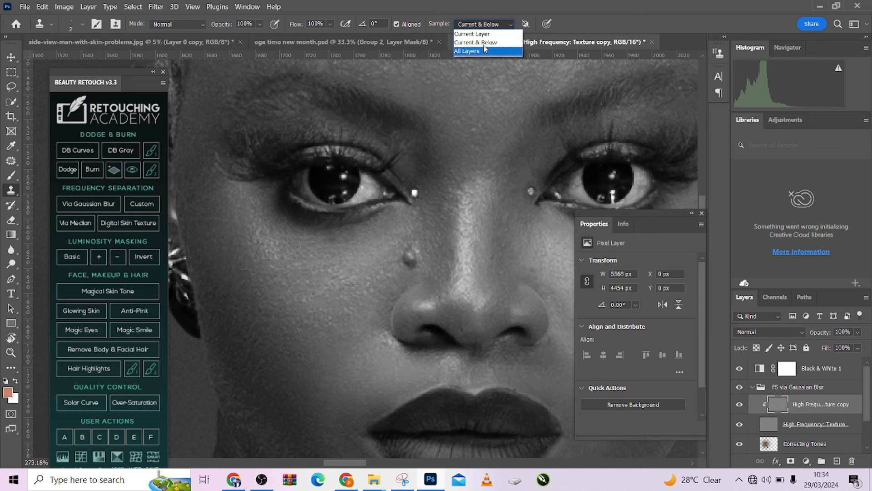
pyautogui.click(474, 34)
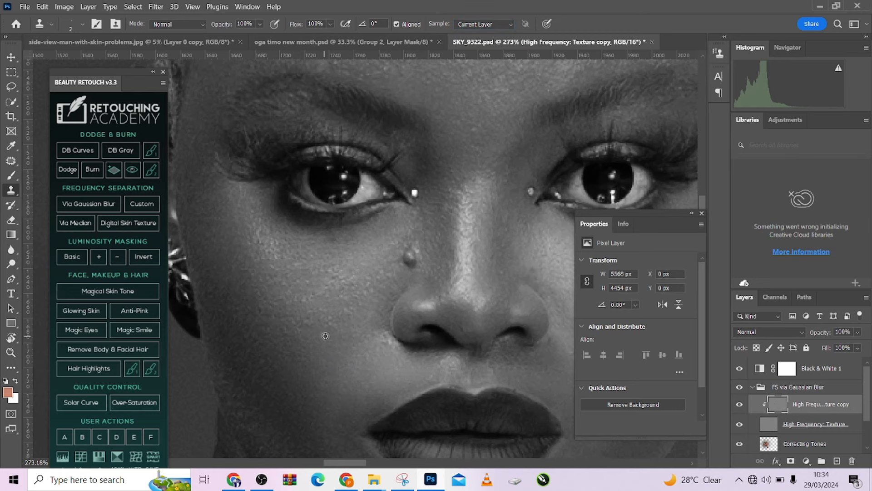
# Clone clean skin texture over the rough patches on the model's right cheek beside the nose.
pyautogui.scroll(2, 325, 335)
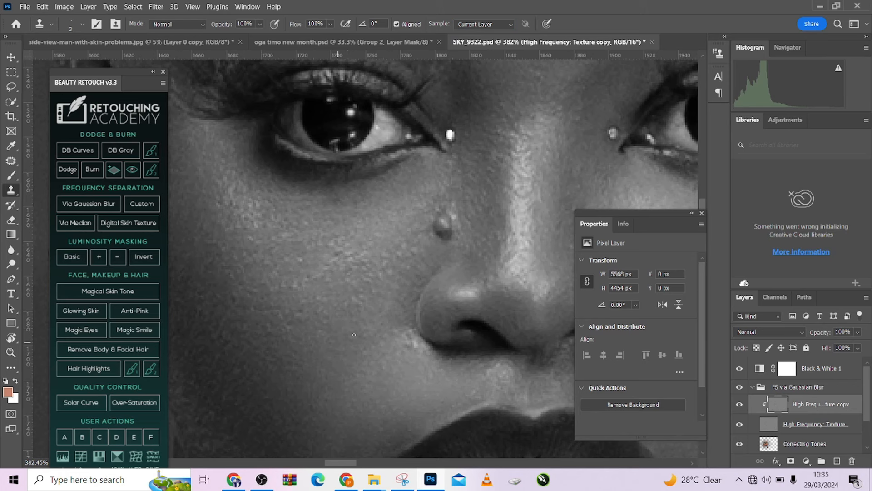
pyautogui.moveTo(349, 335)
pyautogui.mouseDown()
pyautogui.moveTo(365, 316)
pyautogui.moveTo(361, 330)
pyautogui.moveTo(345, 302)
pyautogui.moveTo(362, 316)
pyautogui.moveTo(363, 294)
pyautogui.moveTo(359, 313)
pyautogui.moveTo(351, 288)
pyautogui.moveTo(340, 293)
pyautogui.moveTo(357, 307)
pyautogui.moveTo(395, 302)
pyautogui.moveTo(376, 301)
pyautogui.moveTo(357, 322)
pyautogui.moveTo(372, 304)
pyautogui.moveTo(356, 303)
pyautogui.moveTo(370, 324)
pyautogui.moveTo(378, 277)
pyautogui.moveTo(368, 309)
pyautogui.mouseUp()
pyautogui.keyDown('alt'); pyautogui.click(348, 352); pyautogui.keyUp('alt')
pyautogui.scroll(-3, 359, 313)
pyautogui.keyDown('alt'); pyautogui.click(362, 299); pyautogui.keyUp('alt')
pyautogui.keyDown('alt'); pyautogui.click(364, 301); pyautogui.keyUp('alt')
pyautogui.moveTo(366, 267); pyautogui.dragTo(363, 266)
pyautogui.keyDown('alt'); pyautogui.click(357, 309); pyautogui.keyUp('alt')
pyautogui.moveTo(359, 275)
pyautogui.mouseDown()
pyautogui.moveTo(363, 264)
pyautogui.moveTo(352, 291)
pyautogui.moveTo(349, 278)
pyautogui.mouseUp()
pyautogui.keyDown('alt'); pyautogui.click(366, 268); pyautogui.keyUp('alt')
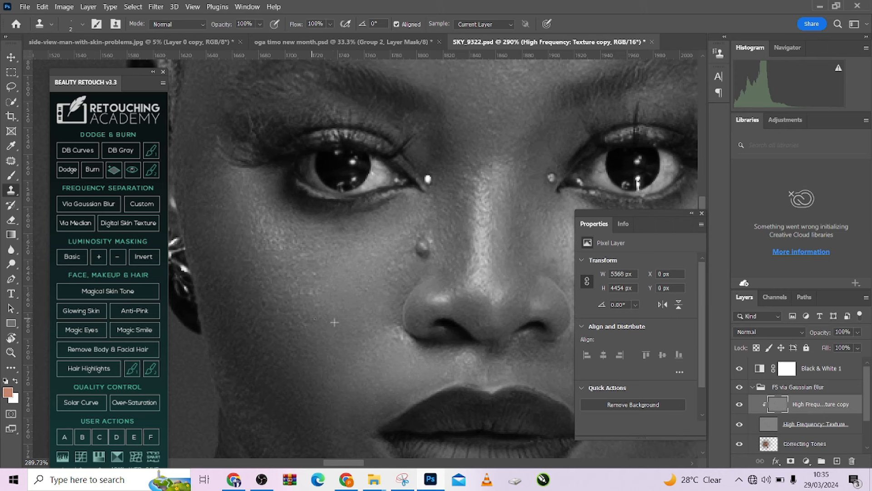
# Hide the Black & White adjustment to check the retouched face in colour, and show it again.
pyautogui.scroll(-3, 339, 297)
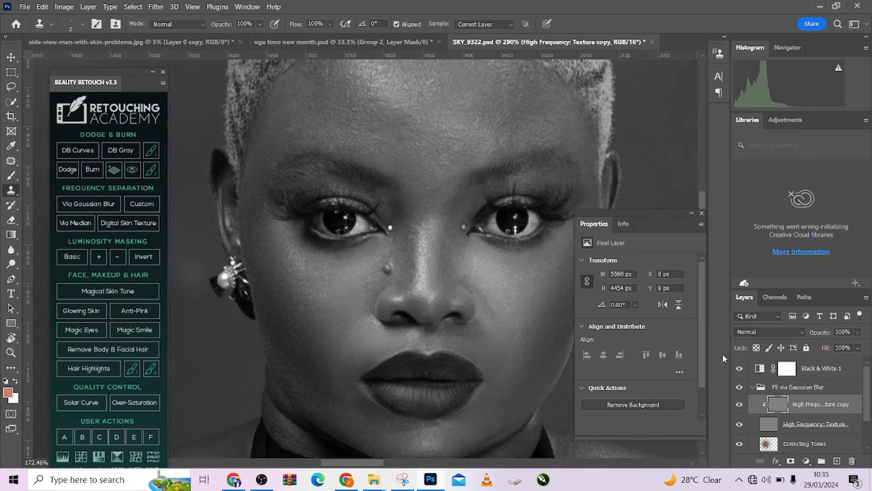
pyautogui.click(740, 369)
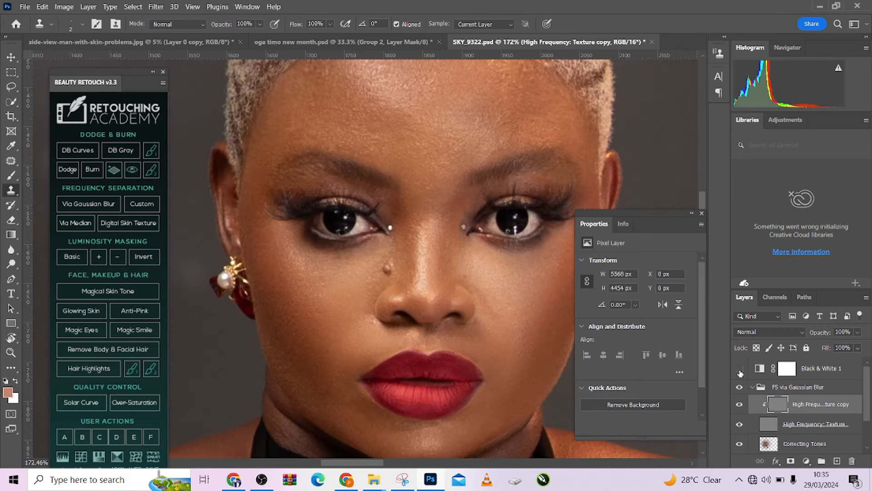
pyautogui.scroll(-5, 423, 324)
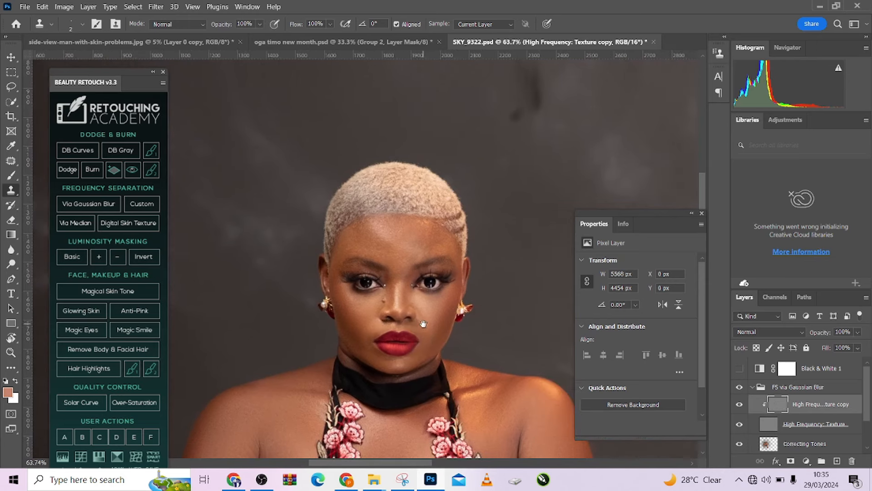
pyautogui.scroll(6, 377, 318)
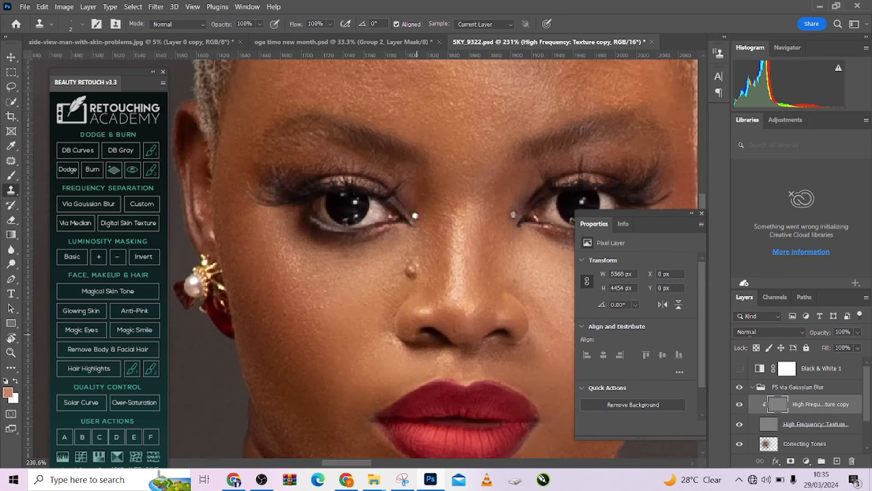
pyautogui.click(740, 368)
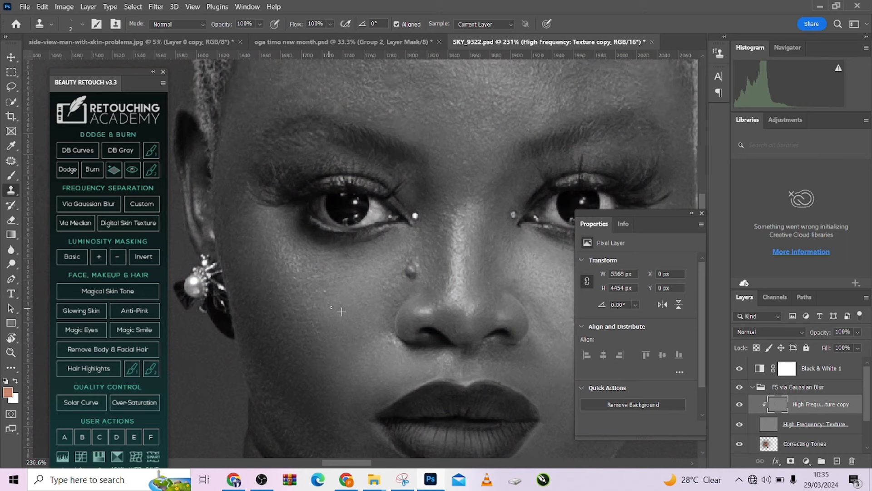
# Clone fine texture over the remaining uneven spots on the model's right cheek and under the eye.
pyautogui.click(305, 310)
pyautogui.moveTo(326, 317); pyautogui.dragTo(323, 256)
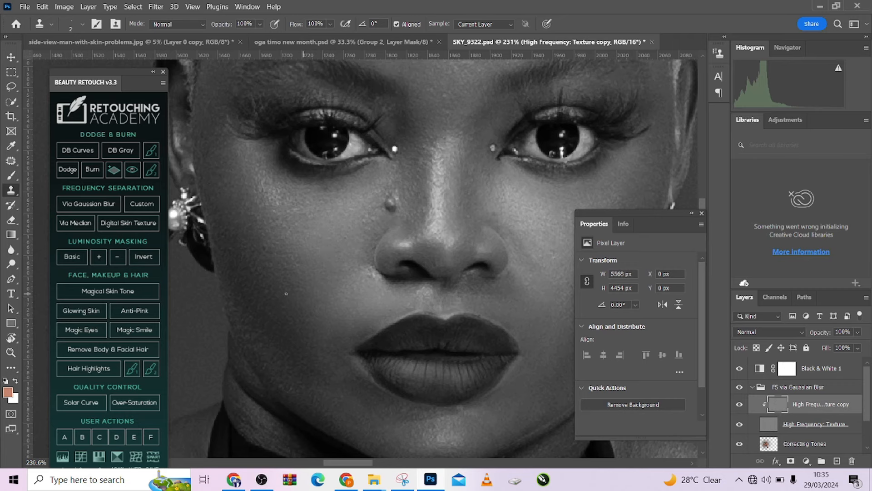
pyautogui.moveTo(329, 292)
pyautogui.mouseDown()
pyautogui.moveTo(278, 301)
pyautogui.moveTo(352, 258)
pyautogui.mouseUp()
pyautogui.scroll(1, 286, 320)
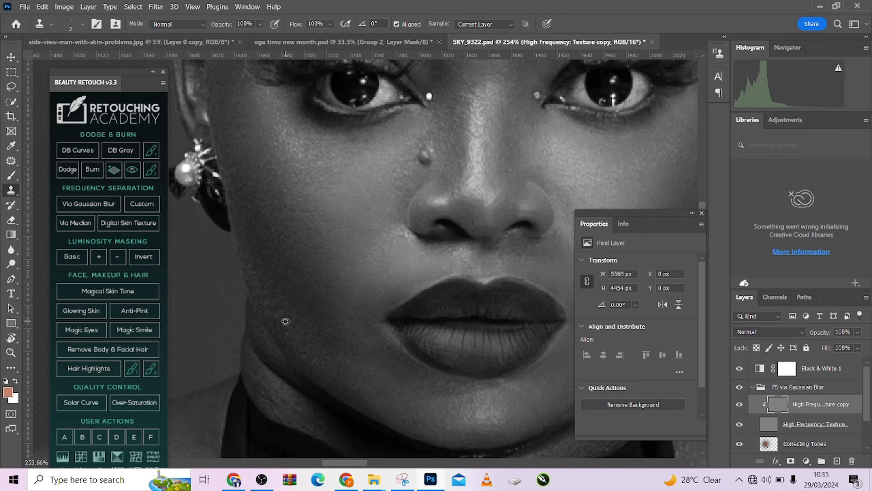
pyautogui.scroll(3, 317, 304)
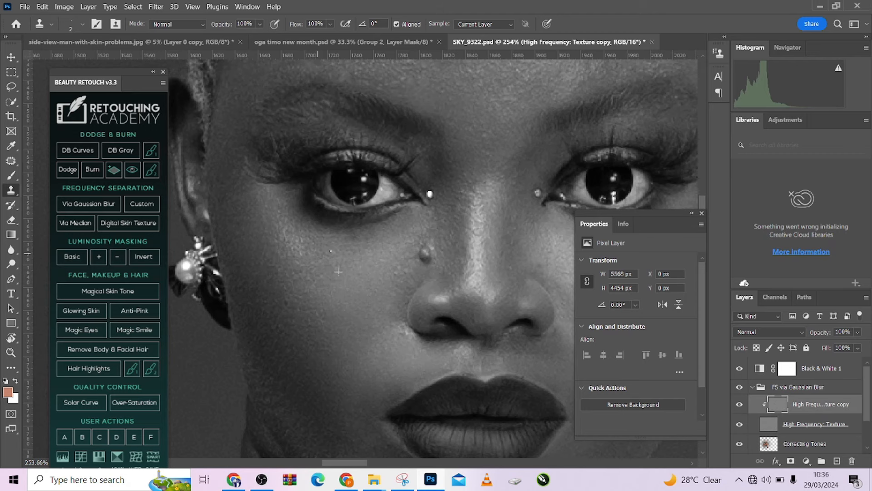
# Clone texture beside the outer corner of the model's right eye and next to the left nostril.
pyautogui.moveTo(383, 241)
pyautogui.mouseDown()
pyautogui.moveTo(334, 304)
pyautogui.moveTo(379, 322)
pyautogui.mouseUp()
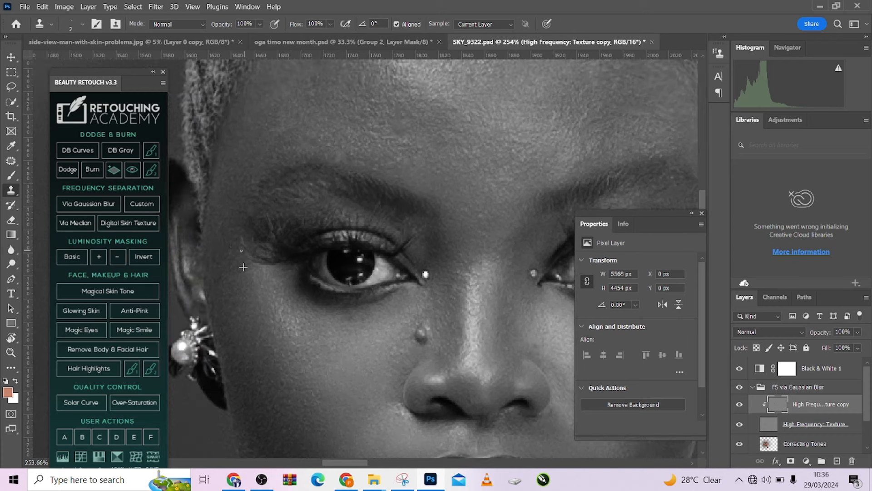
pyautogui.hscroll(3, 409, 272)
pyautogui.scroll(-3, 364, 255)
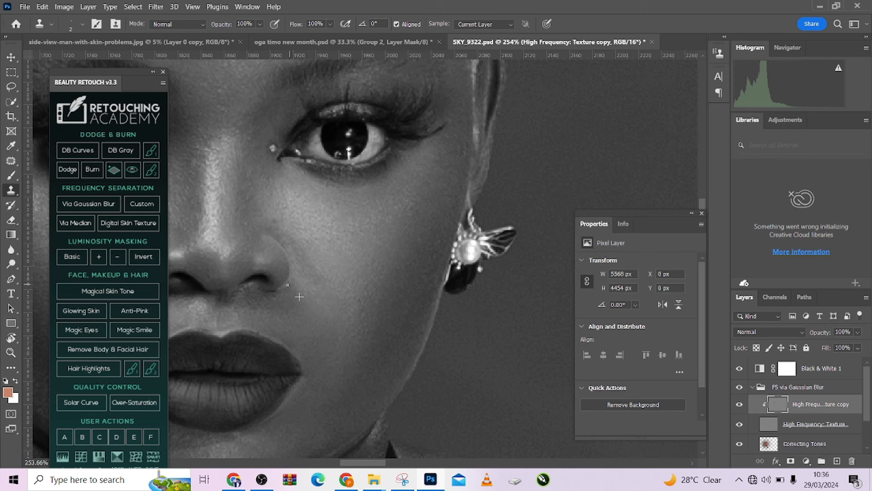
# Clone smooth skin texture over the uneven areas on the model's left side of the forehead.
pyautogui.scroll(-5, 319, 318)
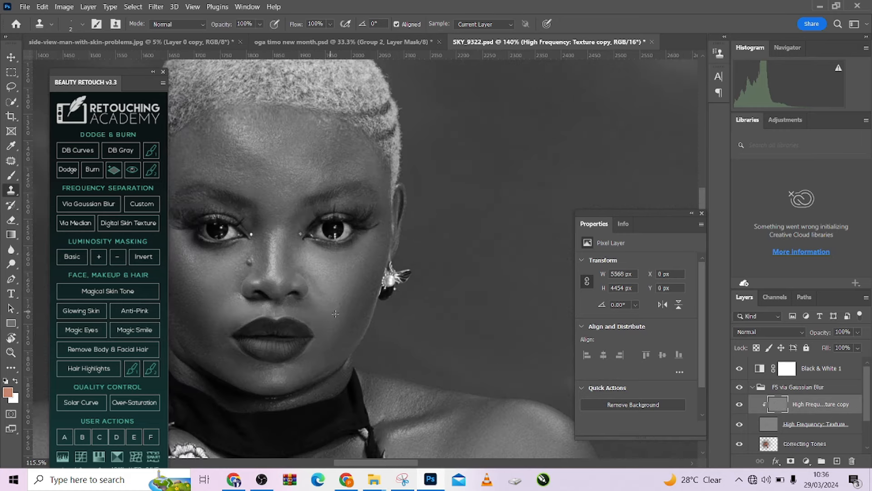
pyautogui.scroll(5, 393, 348)
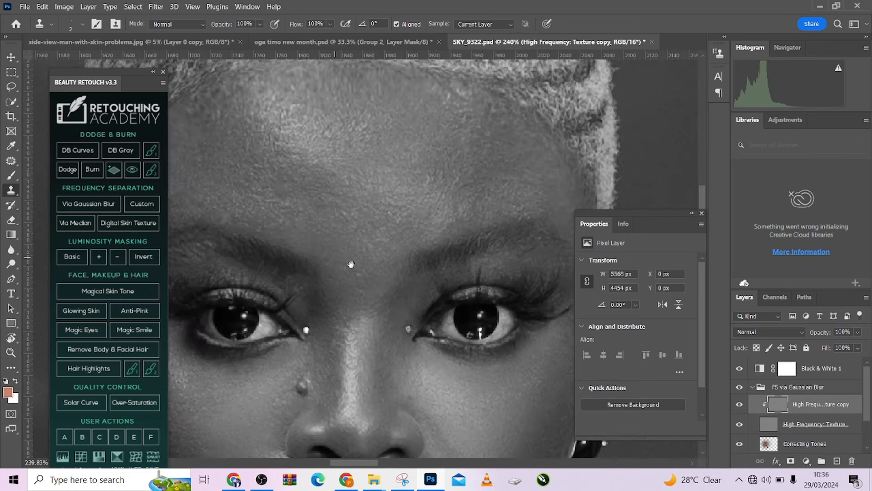
pyautogui.moveTo(351, 264); pyautogui.dragTo(361, 281)
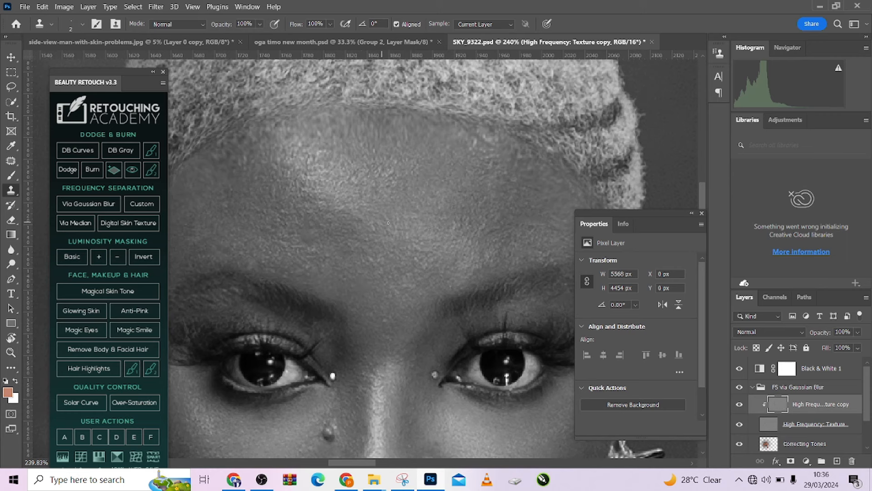
pyautogui.moveTo(473, 147); pyautogui.dragTo(468, 146)
pyautogui.moveTo(459, 204)
pyautogui.mouseDown()
pyautogui.moveTo(458, 225)
pyautogui.moveTo(468, 215)
pyautogui.moveTo(457, 232)
pyautogui.moveTo(472, 214)
pyautogui.moveTo(461, 220)
pyautogui.moveTo(443, 211)
pyautogui.moveTo(460, 224)
pyautogui.moveTo(467, 223)
pyautogui.moveTo(457, 212)
pyautogui.moveTo(465, 210)
pyautogui.moveTo(452, 218)
pyautogui.moveTo(477, 218)
pyautogui.moveTo(486, 235)
pyautogui.moveTo(457, 211)
pyautogui.moveTo(481, 212)
pyautogui.mouseUp()
pyautogui.keyDown('alt'); pyautogui.click(448, 212); pyautogui.keyUp('alt')
pyautogui.keyDown('alt'); pyautogui.click(478, 218); pyautogui.keyUp('alt')
pyautogui.keyDown('alt'); pyautogui.click(423, 207); pyautogui.keyUp('alt')
pyautogui.moveTo(487, 266)
pyautogui.mouseDown()
pyautogui.moveTo(481, 256)
pyautogui.moveTo(504, 236)
pyautogui.mouseUp()
pyautogui.moveTo(504, 235)
pyautogui.mouseDown()
pyautogui.moveTo(440, 260)
pyautogui.moveTo(461, 250)
pyautogui.mouseUp()
pyautogui.keyDown('alt'); pyautogui.click(471, 238); pyautogui.keyUp('alt')
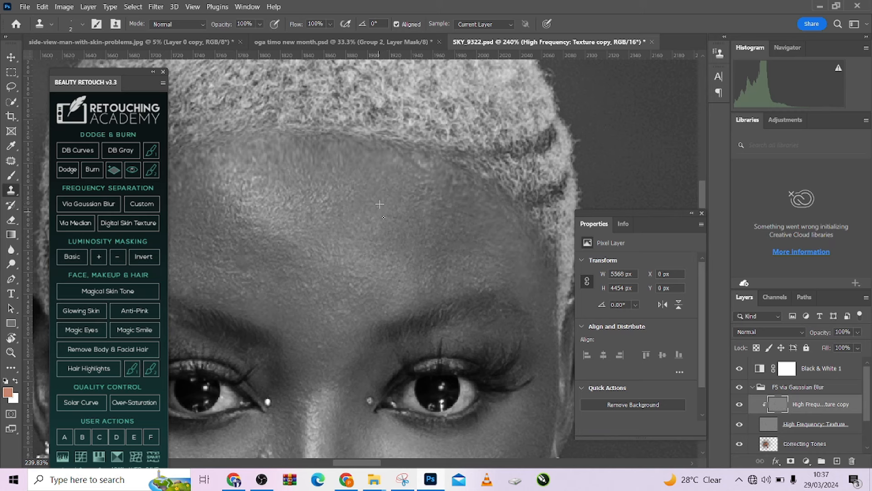
# Clone texture over small blemishes on the model's upper left forehead near the hairline.
pyautogui.moveTo(429, 204)
pyautogui.mouseDown()
pyautogui.moveTo(414, 216)
pyautogui.moveTo(395, 203)
pyautogui.moveTo(425, 223)
pyautogui.moveTo(402, 270)
pyautogui.mouseUp()
pyautogui.click(419, 219)
pyautogui.click(425, 200)
pyautogui.click(399, 208)
pyautogui.keyDown('alt'); pyautogui.click(406, 206); pyautogui.keyUp('alt')
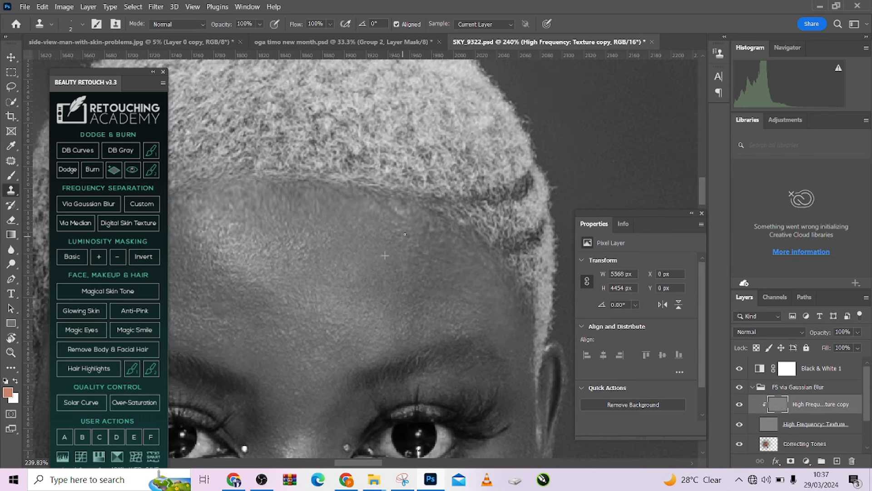
# Clone texture along the model's left hairline and down the temple towards the outer left eyebrow.
pyautogui.moveTo(404, 235)
pyautogui.mouseDown()
pyautogui.moveTo(389, 230)
pyautogui.moveTo(384, 252)
pyautogui.mouseUp()
pyautogui.keyDown('alt'); pyautogui.click(455, 262); pyautogui.keyUp('alt')
pyautogui.moveTo(445, 247)
pyautogui.mouseDown()
pyautogui.moveTo(466, 277)
pyautogui.moveTo(445, 259)
pyautogui.mouseUp()
pyautogui.keyDown('alt'); pyautogui.click(467, 278); pyautogui.keyUp('alt')
pyautogui.keyDown('alt'); pyautogui.click(486, 295); pyautogui.keyUp('alt')
pyautogui.moveTo(472, 290)
pyautogui.mouseDown()
pyautogui.moveTo(459, 289)
pyautogui.moveTo(466, 293)
pyautogui.mouseUp()
pyautogui.moveTo(448, 318); pyautogui.dragTo(444, 337)
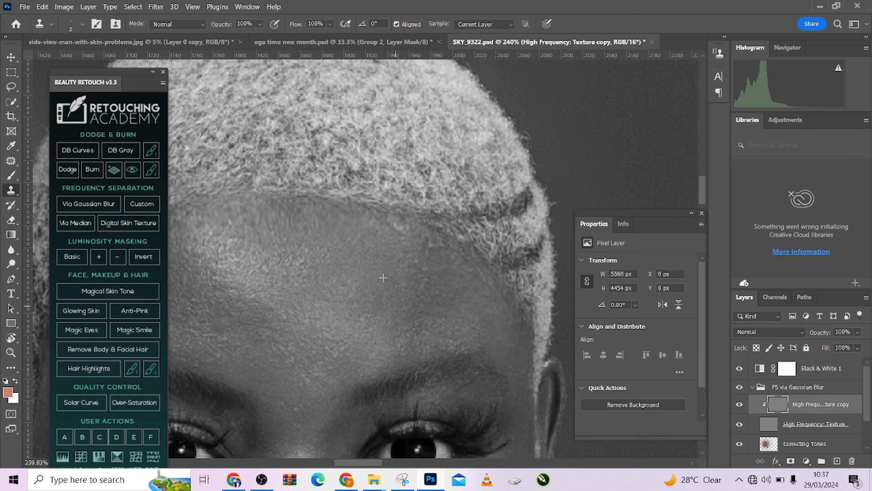
pyautogui.click(382, 295)
pyautogui.moveTo(456, 309)
pyautogui.mouseDown()
pyautogui.moveTo(432, 311)
pyautogui.moveTo(454, 316)
pyautogui.mouseUp()
# Clone texture over the lower forehead, from between the eyebrows to above the model's right eyebrow.
pyautogui.scroll(-3, 405, 353)
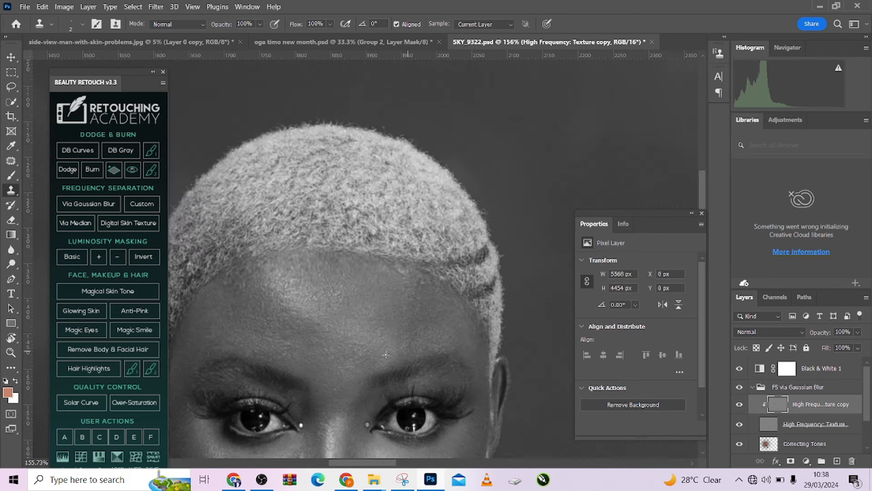
pyautogui.moveTo(366, 357); pyautogui.dragTo(396, 343)
pyautogui.scroll(2, 266, 331)
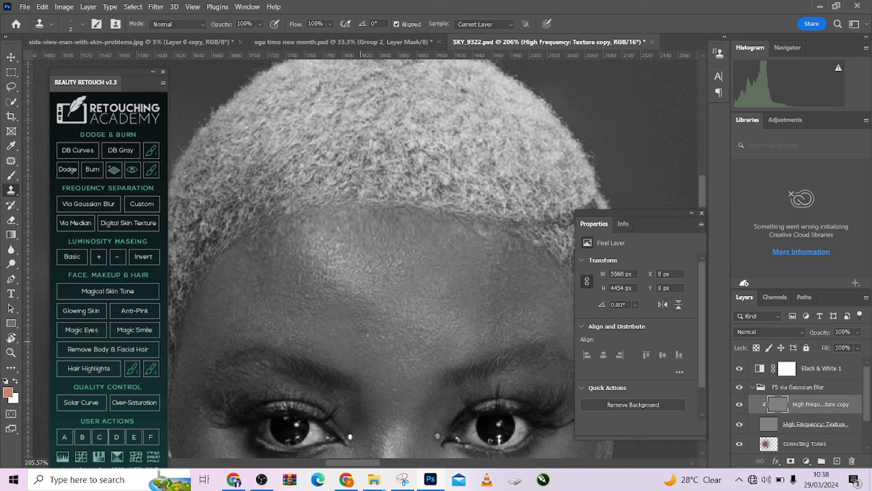
pyautogui.moveTo(377, 321)
pyautogui.mouseDown()
pyautogui.moveTo(323, 312)
pyautogui.moveTo(337, 304)
pyautogui.moveTo(328, 310)
pyautogui.mouseUp()
pyautogui.keyDown('alt'); pyautogui.click(341, 348); pyautogui.keyUp('alt')
pyautogui.keyDown('alt'); pyautogui.click(299, 316); pyautogui.keyUp('alt')
pyautogui.moveTo(319, 346)
pyautogui.mouseDown()
pyautogui.moveTo(334, 348)
pyautogui.moveTo(291, 347)
pyautogui.moveTo(286, 332)
pyautogui.mouseUp()
pyautogui.keyDown('alt'); pyautogui.click(298, 332); pyautogui.keyUp('alt')
pyautogui.moveTo(270, 330); pyautogui.dragTo(283, 326)
pyautogui.moveTo(230, 307); pyautogui.dragTo(224, 318)
# Enlarge the Clone Stamp brush to 7 px and clone texture over the chest beside the model's left shoulder.
pyautogui.scroll(-5, 361, 277)
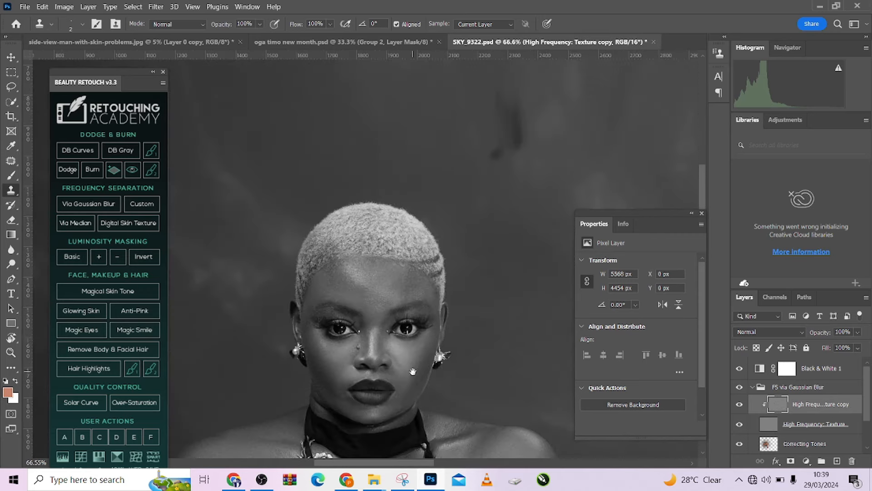
pyautogui.moveTo(526, 458); pyautogui.dragTo(430, 332)
pyautogui.scroll(4, 430, 332)
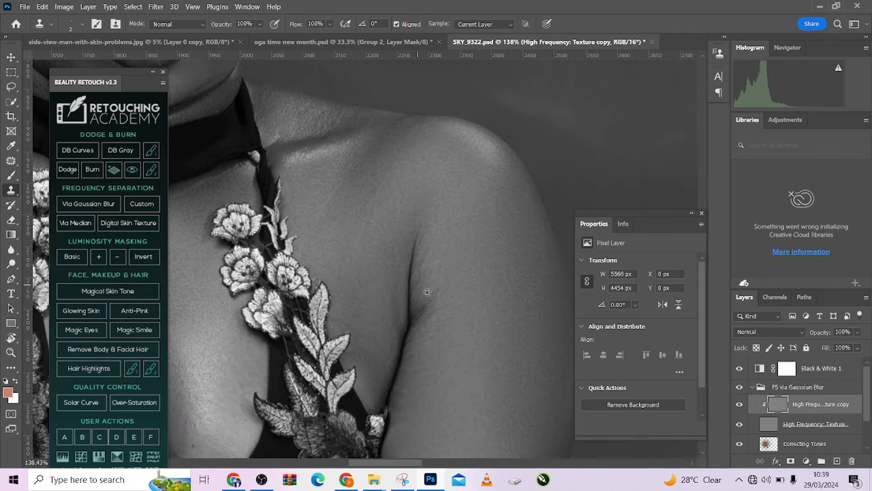
pyautogui.scroll(1, 384, 294)
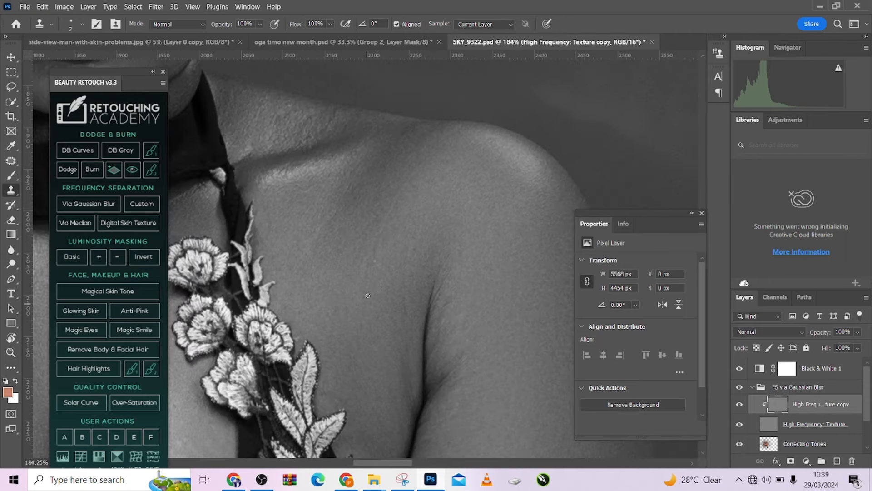
pyautogui.click(356, 312)
pyautogui.keyDown('alt'); pyautogui.click(354, 306); pyautogui.keyUp('alt')
pyautogui.keyDown('alt'); pyautogui.click(414, 191); pyautogui.keyUp('alt')
pyautogui.moveTo(413, 175); pyautogui.dragTo(388, 221)
pyautogui.moveTo(391, 304)
pyautogui.mouseDown()
pyautogui.moveTo(413, 230)
pyautogui.moveTo(393, 251)
pyautogui.mouseUp()
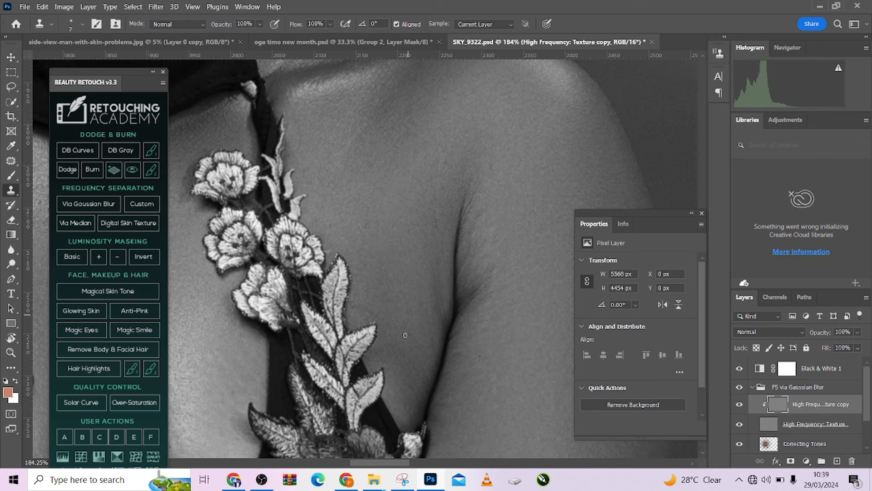
# Reduce the Clone Stamp brush to 3 px and clone texture along the crease by the model's left armpit.
pyautogui.moveTo(400, 315)
pyautogui.mouseDown()
pyautogui.moveTo(413, 344)
pyautogui.moveTo(404, 310)
pyautogui.moveTo(408, 381)
pyautogui.mouseUp()
pyautogui.keyDown('alt'); pyautogui.rightClick(415, 280); pyautogui.keyUp('alt')
pyautogui.click(445, 260)
pyautogui.moveTo(445, 304)
pyautogui.mouseDown()
pyautogui.moveTo(449, 245)
pyautogui.moveTo(440, 327)
pyautogui.mouseUp()
pyautogui.scroll(3, 421, 293)
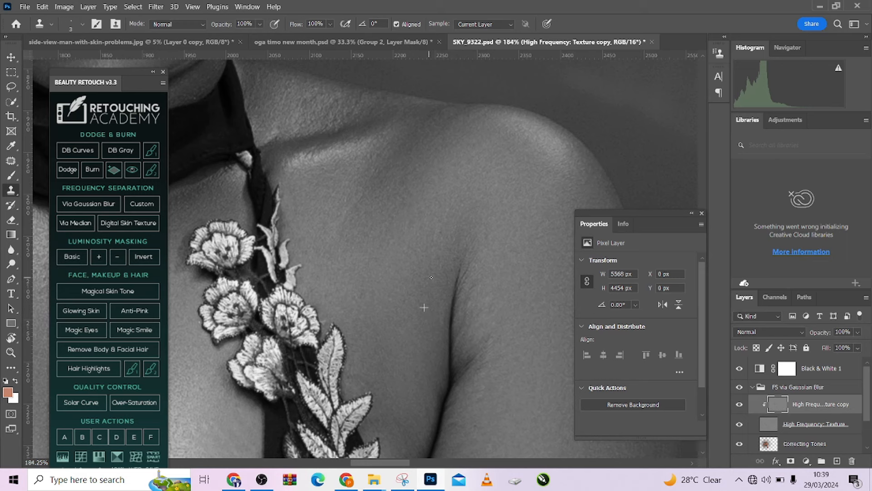
pyautogui.click(431, 308)
# Clone texture over the uneven skin around the model's left collarbone.
pyautogui.moveTo(356, 269); pyautogui.dragTo(393, 330)
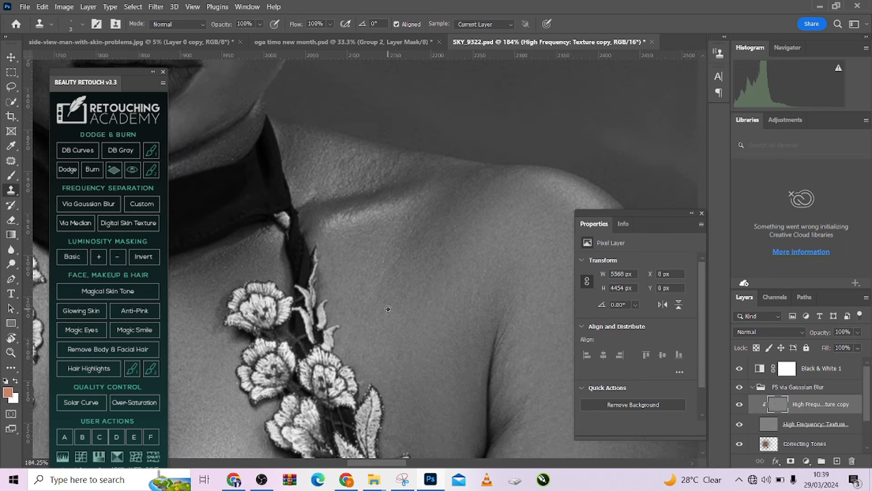
pyautogui.click(390, 254)
pyautogui.moveTo(394, 261); pyautogui.dragTo(376, 280)
pyautogui.scroll(-3, 372, 260)
pyautogui.scroll(5, 391, 286)
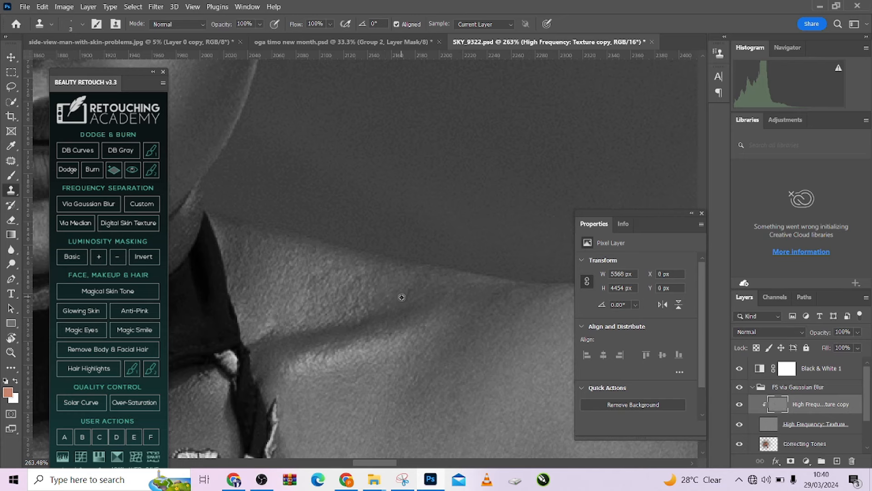
# Clone texture over the spots on the upper chest just below the black choker.
pyautogui.scroll(-3, 399, 295)
pyautogui.hscroll(-3, 415, 340)
pyautogui.scroll(-2, 350, 305)
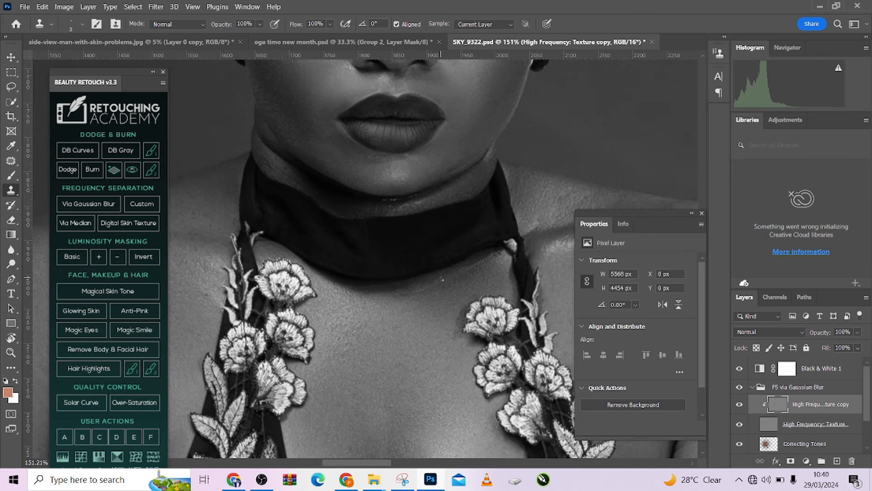
pyautogui.keyDown('alt'); pyautogui.click(443, 280); pyautogui.keyUp('alt')
pyautogui.moveTo(423, 280)
pyautogui.mouseDown()
pyautogui.moveTo(430, 289)
pyautogui.moveTo(415, 289)
pyautogui.moveTo(423, 285)
pyautogui.mouseUp()
pyautogui.click(428, 287)
# Clone texture over the spots on the lower chest beside the cleavage, above the garment's straps.
pyautogui.scroll(-10, 355, 299)
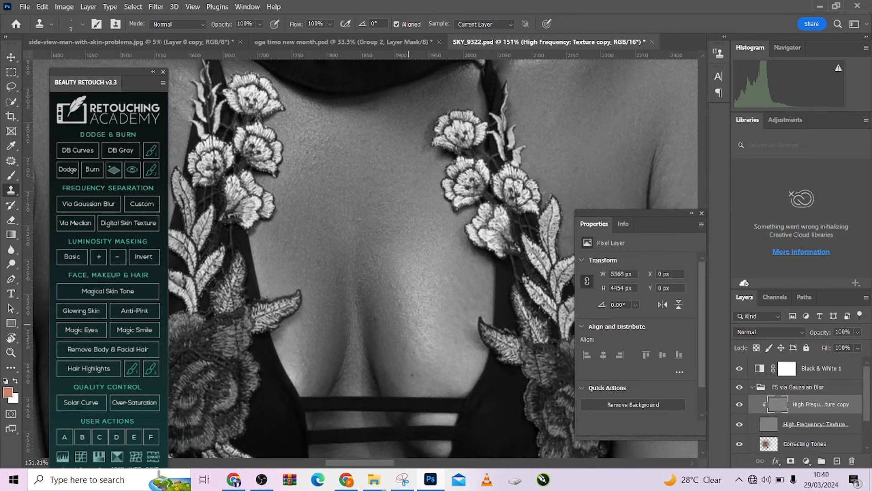
pyautogui.scroll(2, 404, 313)
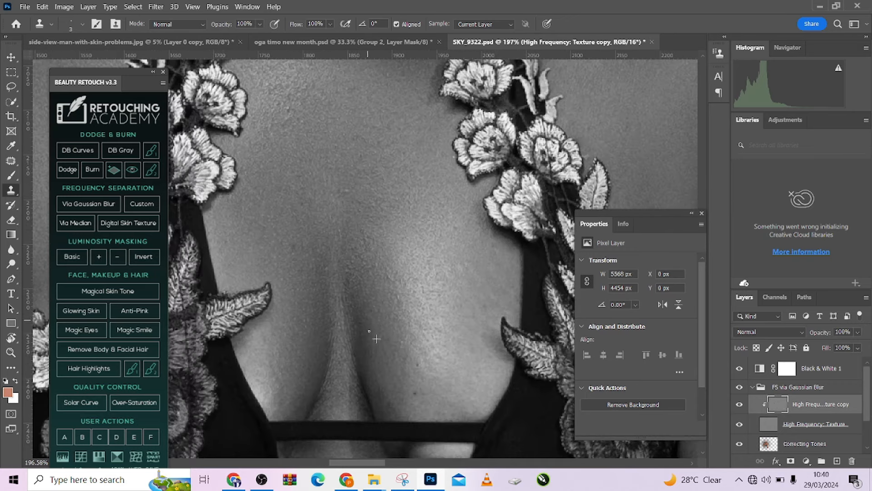
pyautogui.moveTo(384, 343); pyautogui.dragTo(386, 352)
pyautogui.keyDown('alt'); pyautogui.click(374, 335); pyautogui.keyUp('alt')
pyautogui.click(377, 352)
pyautogui.keyDown('alt'); pyautogui.click(373, 343); pyautogui.keyUp('alt')
pyautogui.click(370, 347)
pyautogui.click(393, 341)
pyautogui.moveTo(401, 302); pyautogui.dragTo(396, 288)
# Clone texture over the uneven skin between the model's right shoulder and armpit.
pyautogui.scroll(-4, 427, 357)
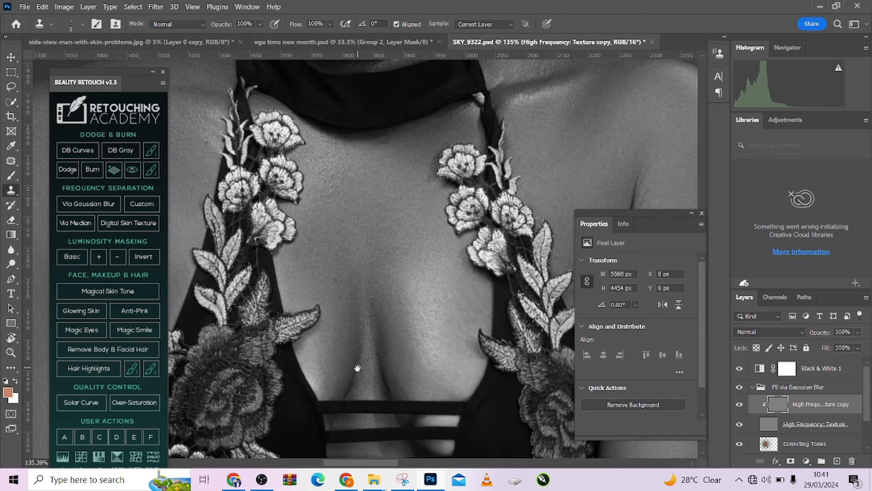
pyautogui.moveTo(358, 367); pyautogui.dragTo(416, 357)
pyautogui.scroll(3, 365, 349)
pyautogui.scroll(1, 393, 350)
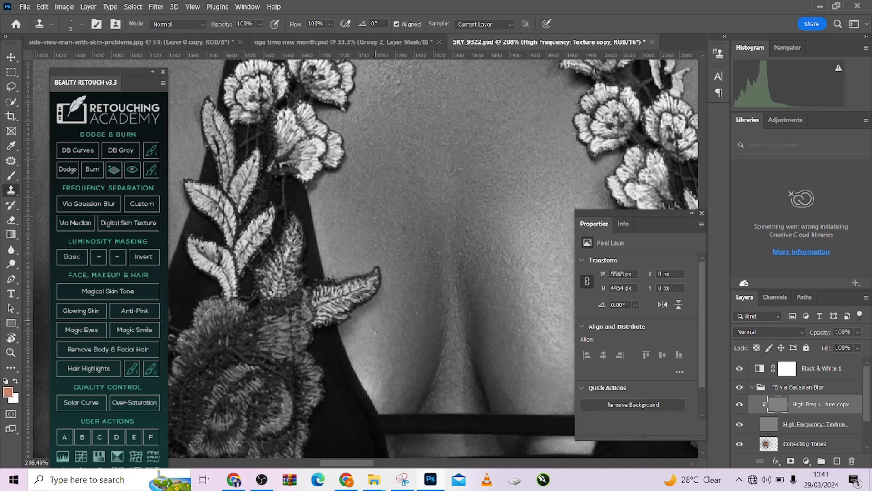
pyautogui.scroll(-4, 372, 347)
pyautogui.moveTo(433, 347); pyautogui.dragTo(386, 265)
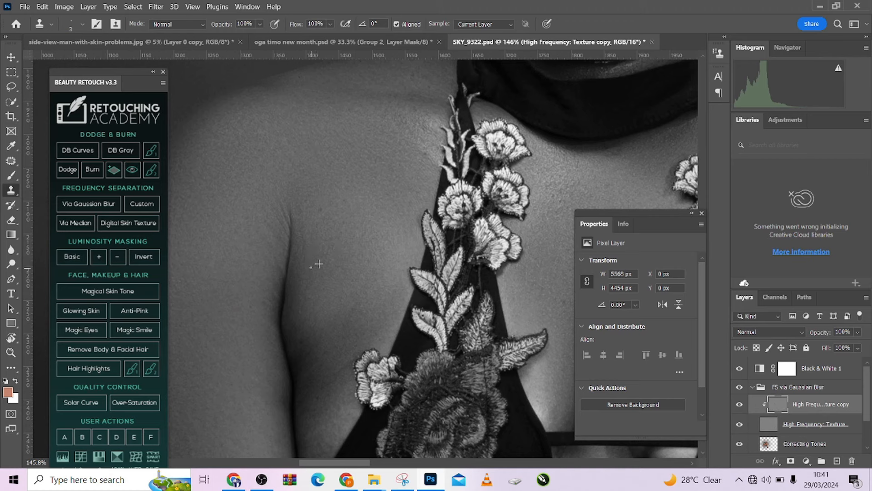
pyautogui.moveTo(307, 218); pyautogui.dragTo(295, 265)
pyautogui.scroll(3, 373, 329)
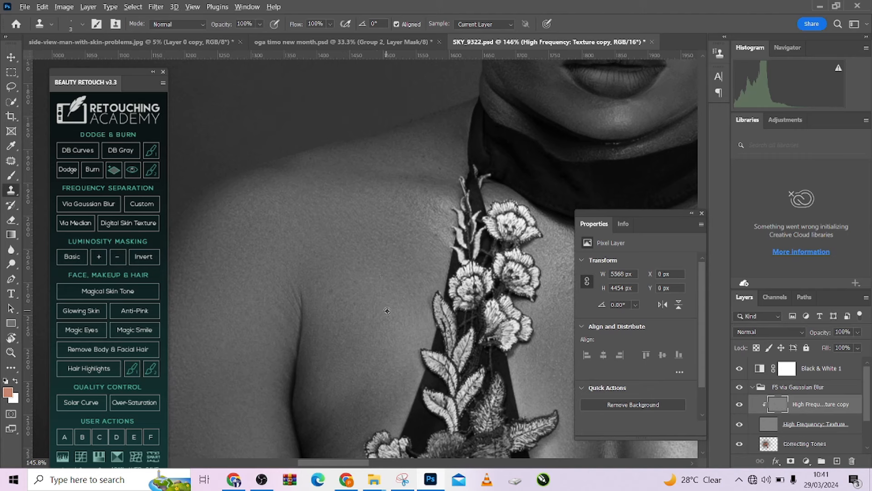
pyautogui.moveTo(410, 313)
pyautogui.mouseDown()
pyautogui.moveTo(405, 288)
pyautogui.moveTo(419, 293)
pyautogui.moveTo(402, 308)
pyautogui.moveTo(389, 263)
pyautogui.mouseUp()
# Clone texture along the model's right upper arm beside the armpit crease.
pyautogui.moveTo(312, 286); pyautogui.dragTo(404, 168)
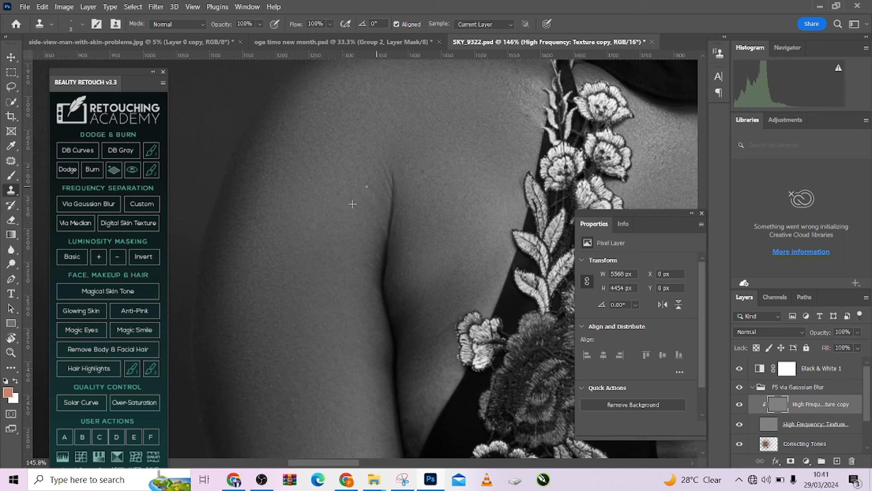
pyautogui.keyDown('alt'); pyautogui.click(325, 194); pyautogui.keyUp('alt')
pyautogui.moveTo(370, 190)
pyautogui.mouseDown()
pyautogui.moveTo(389, 226)
pyautogui.moveTo(378, 221)
pyautogui.moveTo(373, 233)
pyautogui.moveTo(376, 246)
pyautogui.moveTo(380, 222)
pyautogui.moveTo(379, 268)
pyautogui.mouseUp()
# Inspect the skin texture on the model's right arm and both hands for remaining flaws.
pyautogui.scroll(-5, 370, 248)
pyautogui.moveTo(368, 349); pyautogui.dragTo(342, 199)
pyautogui.scroll(3, 326, 266)
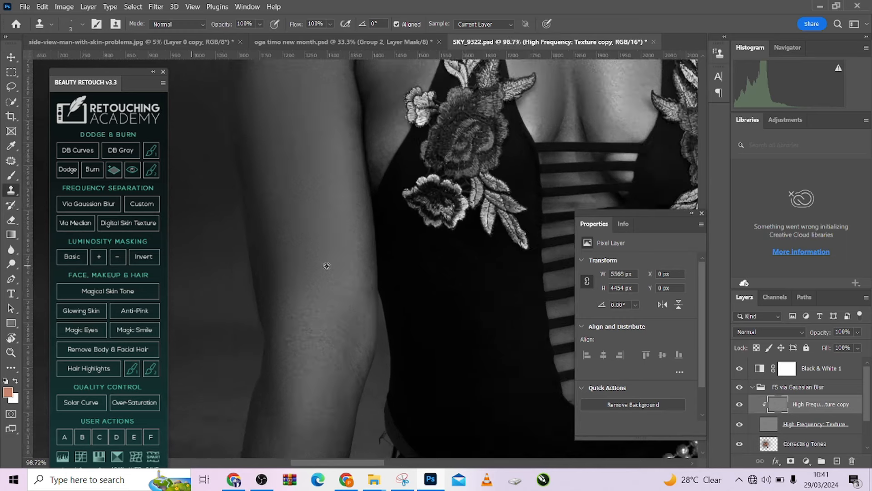
pyautogui.scroll(2, 327, 265)
pyautogui.moveTo(323, 321); pyautogui.dragTo(319, 163)
pyautogui.scroll(4, 294, 254)
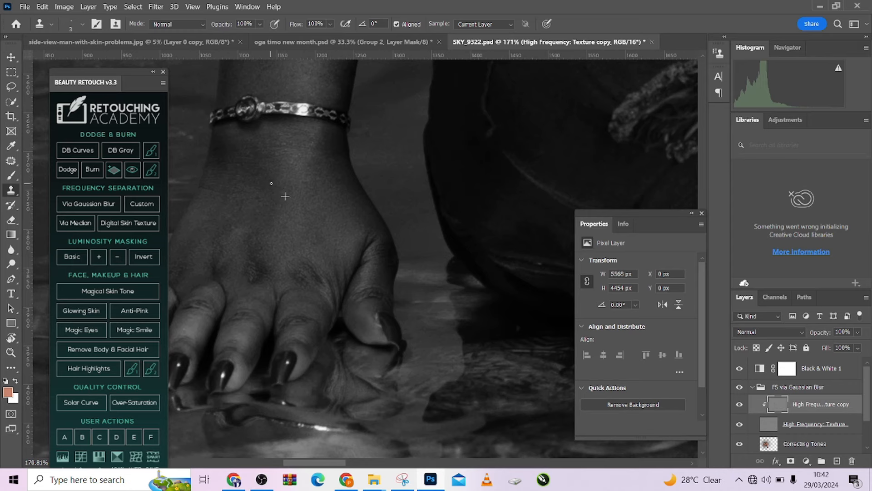
pyautogui.hscroll(10, 339, 241)
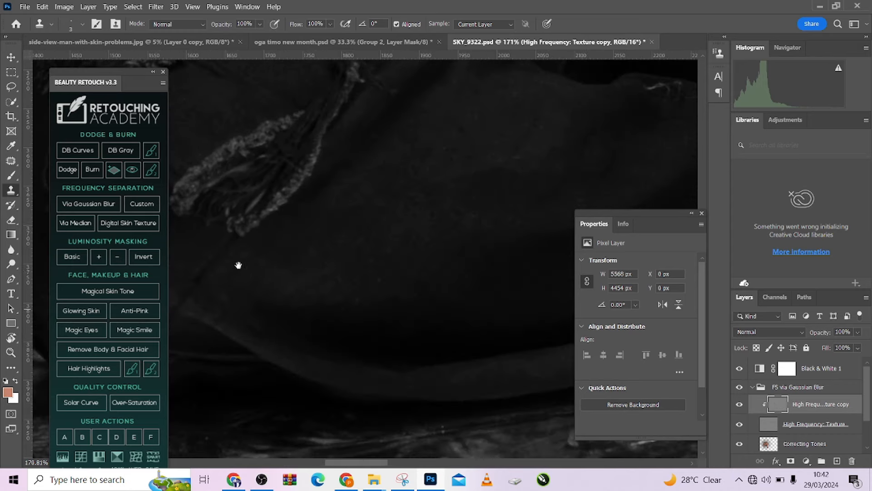
pyautogui.hscroll(-3, 390, 257)
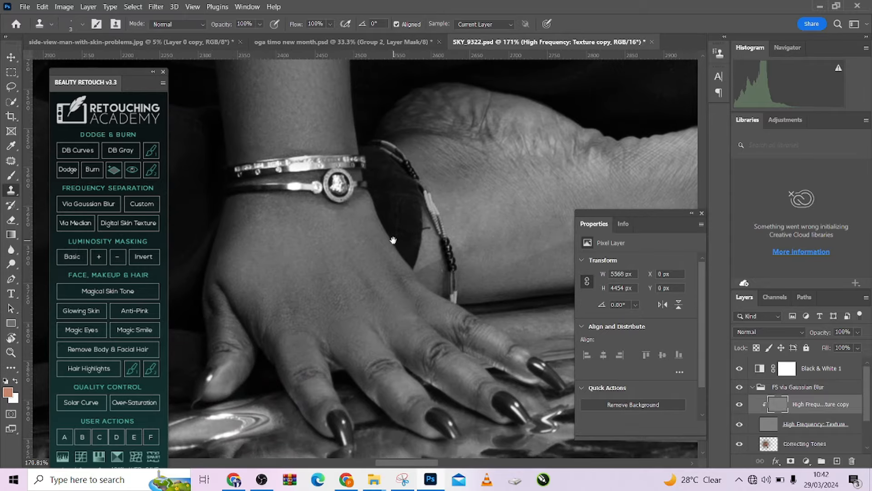
# Clone out the dark spot on the model's left forearm.
pyautogui.scroll(8, 382, 245)
pyautogui.scroll(1, 372, 233)
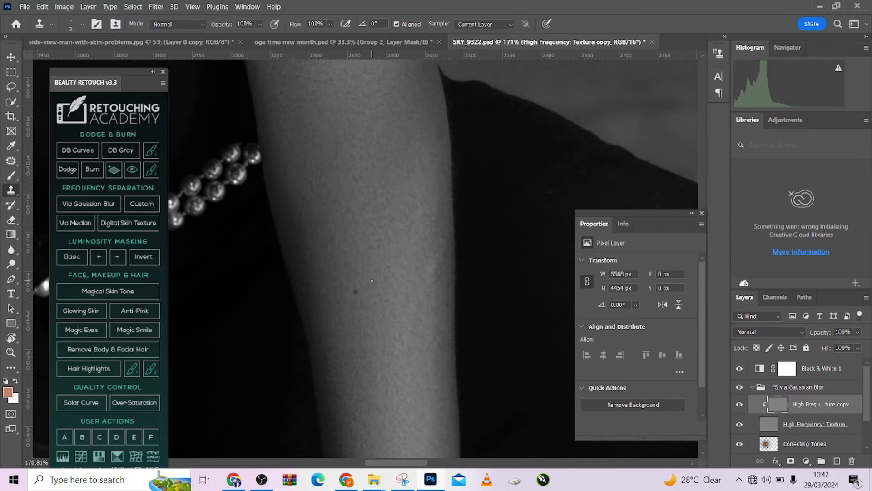
pyautogui.moveTo(354, 288); pyautogui.dragTo(359, 298)
pyautogui.moveTo(358, 239); pyautogui.dragTo(366, 325)
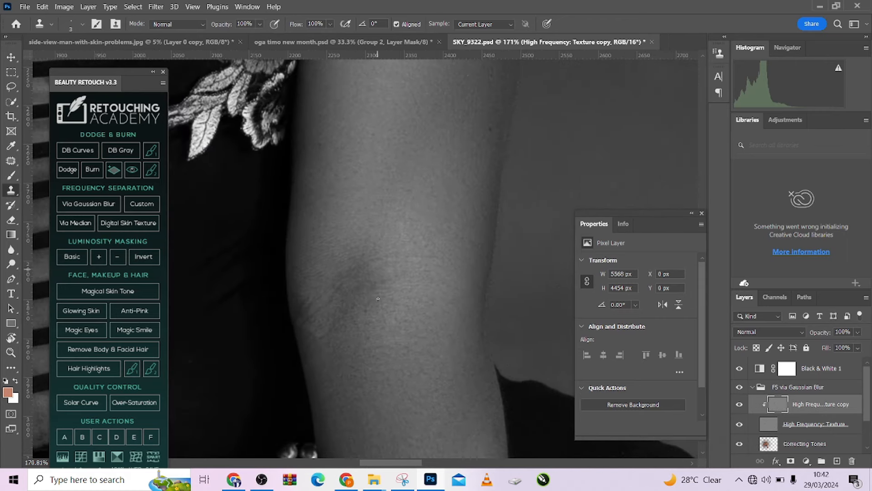
# Inspect the model's left arm, both feet and face for remaining texture flaws.
pyautogui.scroll(-4, 379, 280)
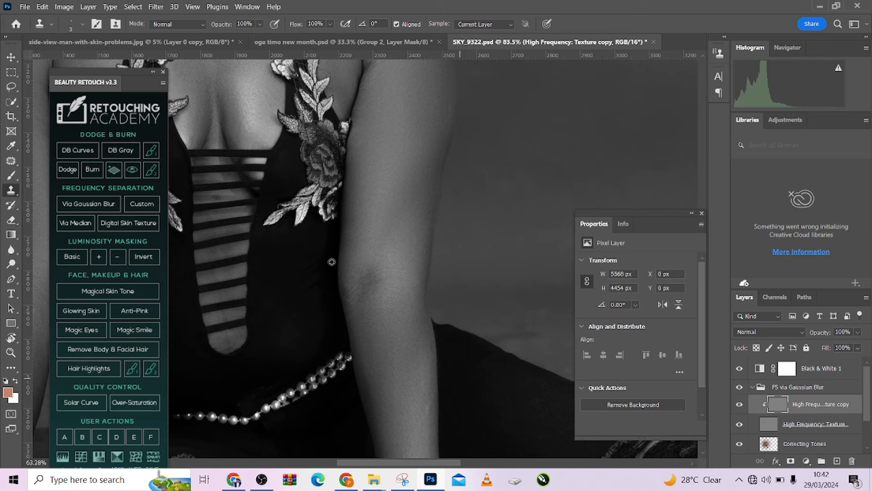
pyautogui.scroll(-4, 390, 284)
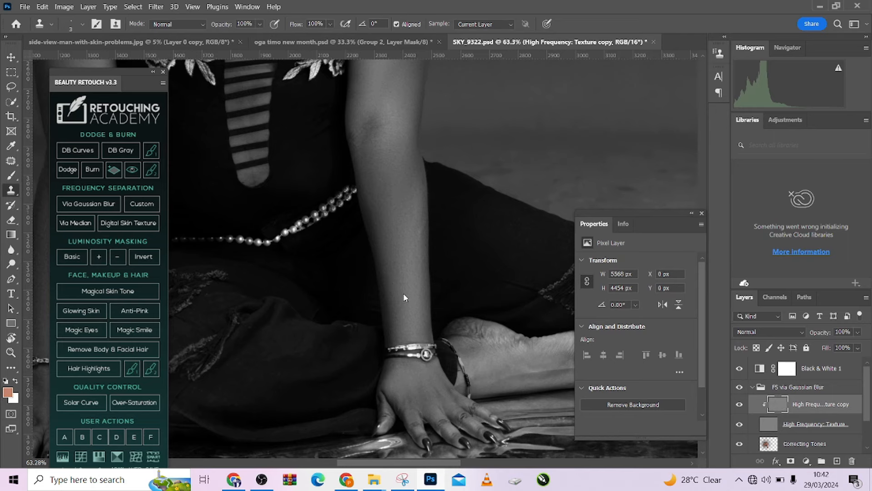
pyautogui.hscroll(3, 404, 292)
pyautogui.hscroll(5, 352, 306)
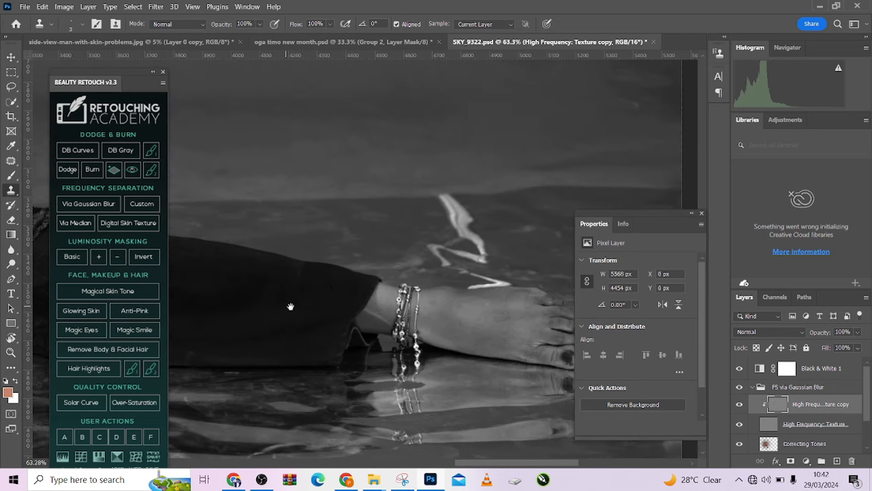
pyautogui.hscroll(-10, 289, 308)
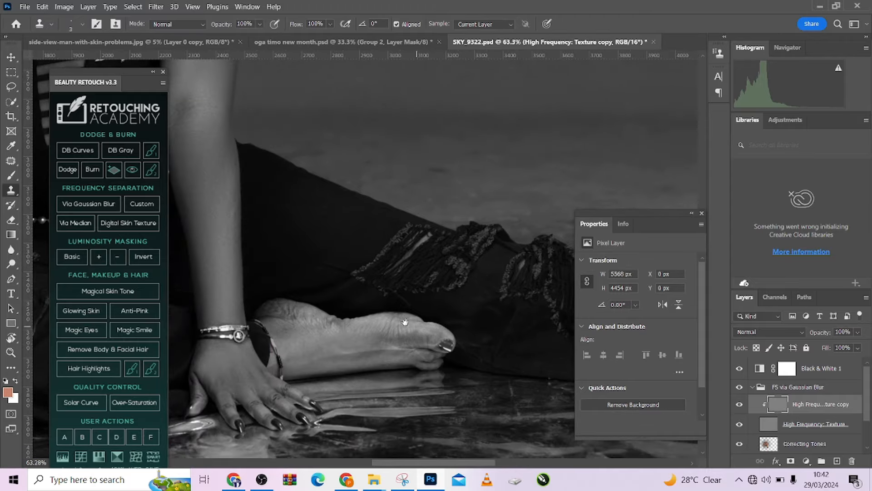
pyautogui.scroll(15, 392, 353)
pyautogui.hscroll(-5, 395, 355)
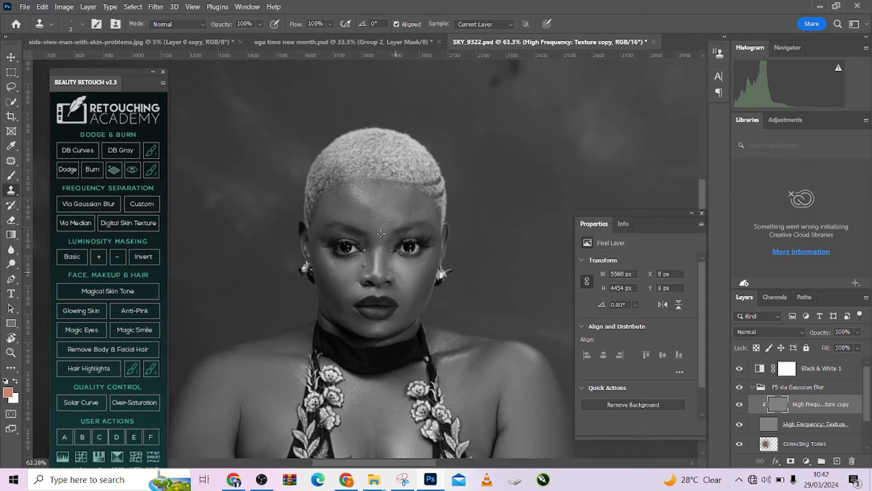
pyautogui.scroll(1, 381, 233)
# Hide the Black & White 1 check layer to view the whole portrait in colour.
pyautogui.click(740, 369)
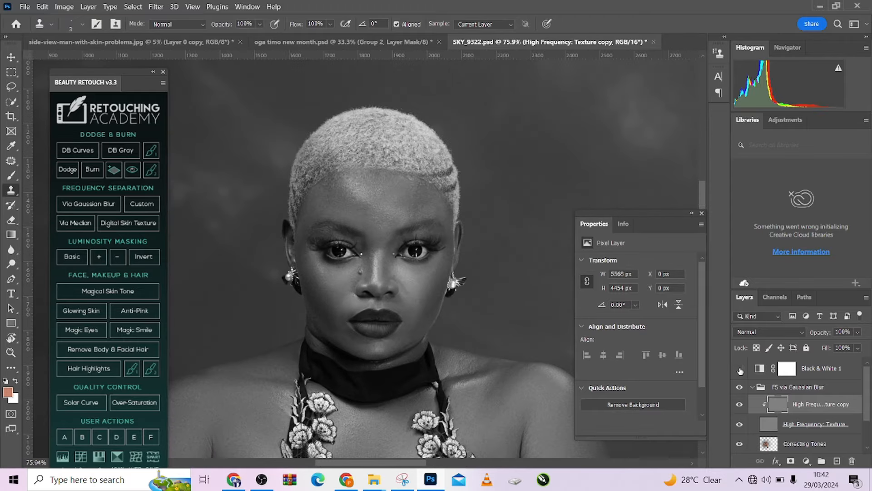
pyautogui.scroll(-4, 419, 284)
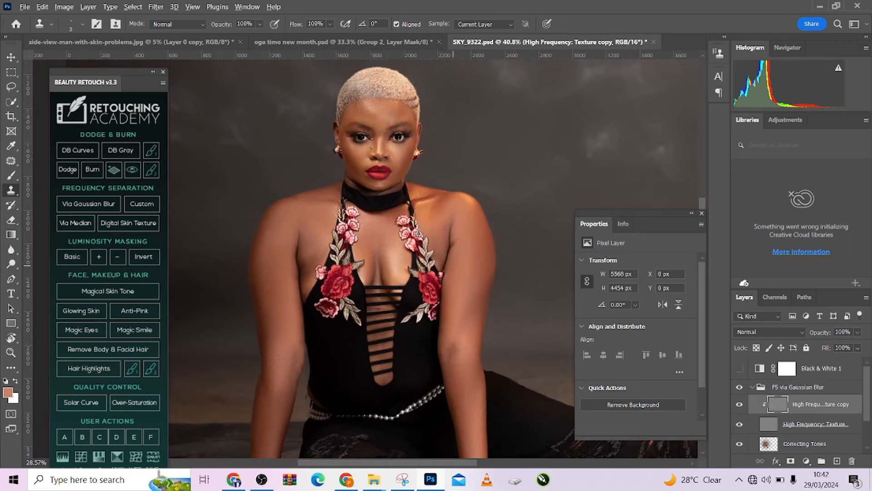
pyautogui.scroll(-3, 418, 234)
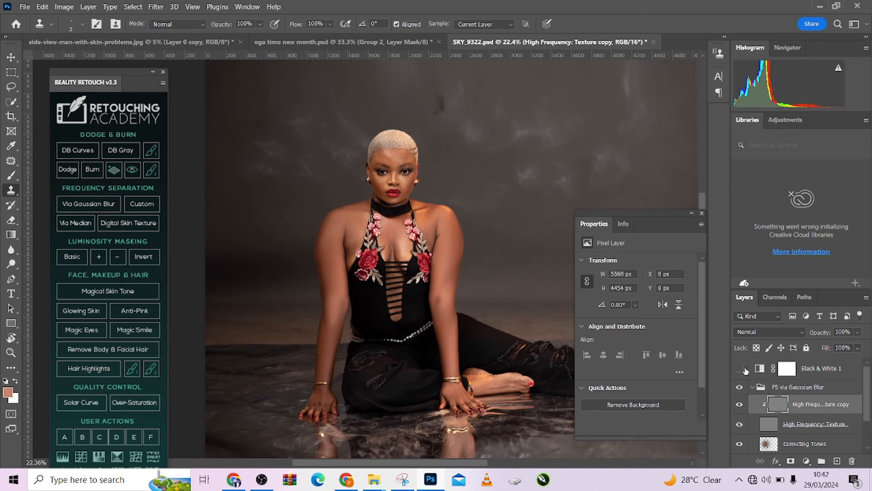
# Toggle the visibility of the FS via Gaussian Blur group to compare the portrait before and after retouching.
pyautogui.click(743, 388)
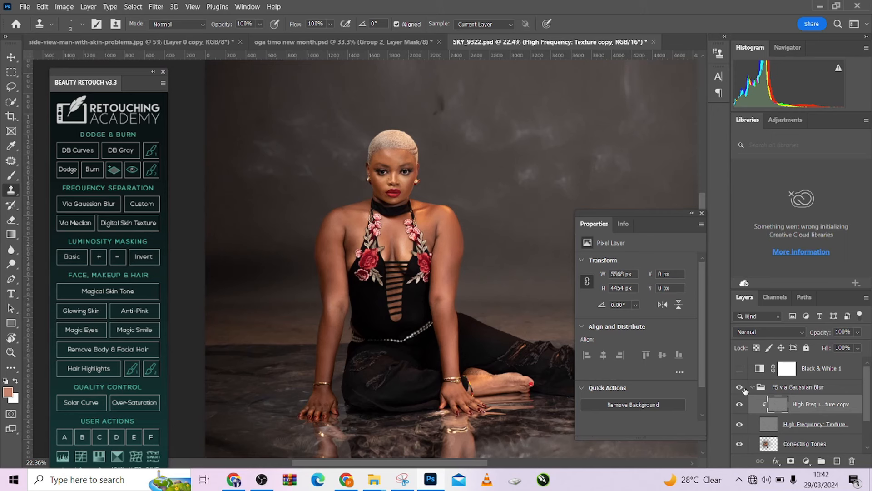
pyautogui.click(743, 388)
pyautogui.click(740, 387)
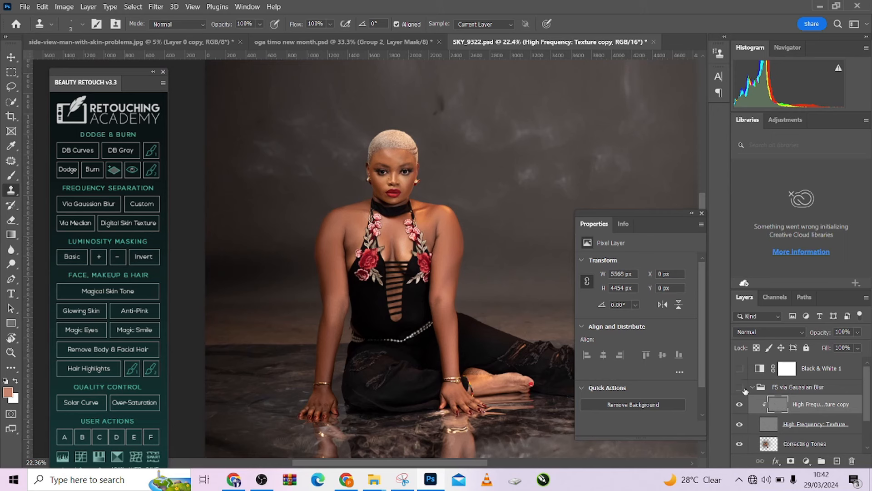
pyautogui.click(744, 390)
pyautogui.scroll(4, 496, 280)
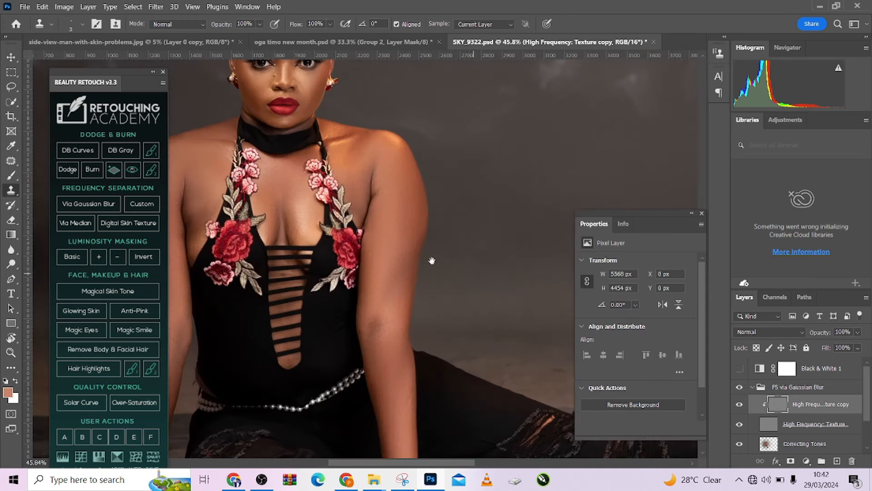
pyautogui.moveTo(431, 261); pyautogui.dragTo(522, 399)
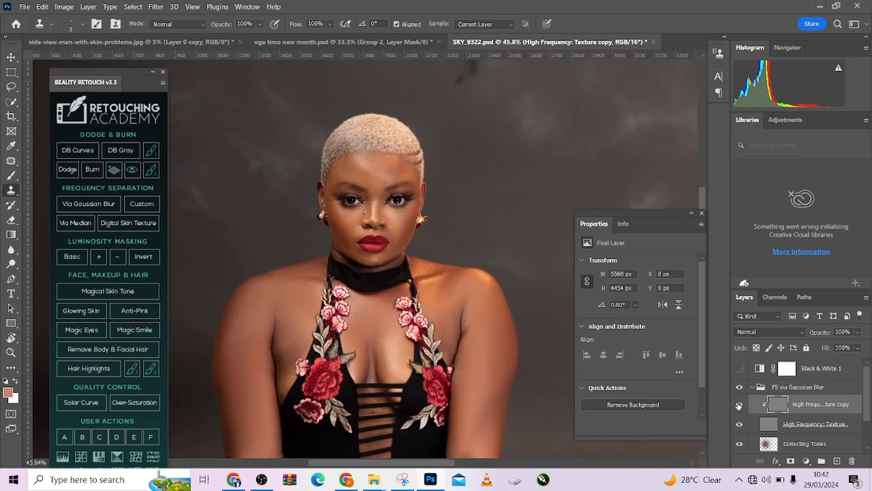
pyautogui.click(738, 388)
pyautogui.click(738, 388)
pyautogui.click(738, 388)
# Select the Correcting Tones layer and switch to the Mixer Brush for work on the outstretched foot.
pyautogui.moveTo(506, 345); pyautogui.dragTo(374, 296)
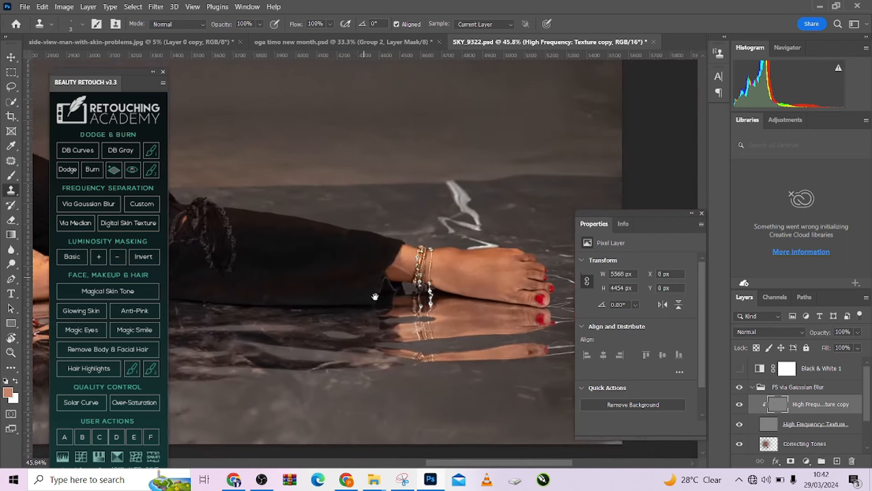
pyautogui.click(794, 444)
pyautogui.click(11, 175)
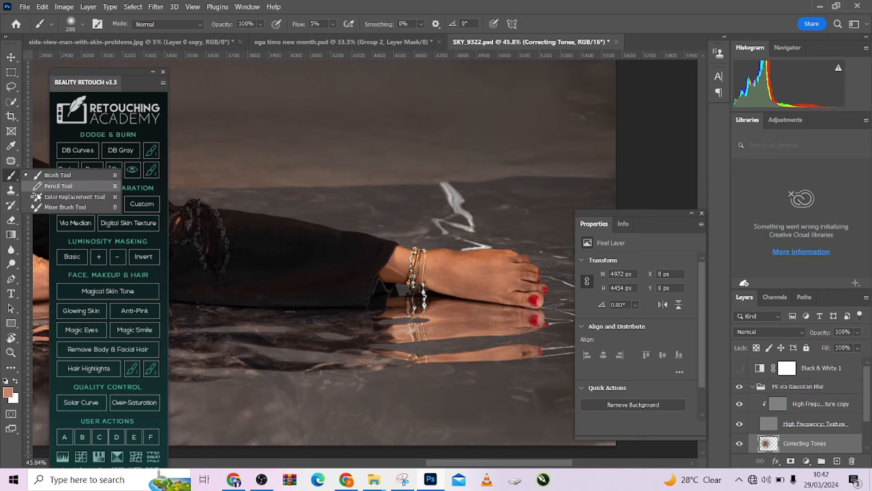
pyautogui.click(55, 208)
pyautogui.scroll(3, 492, 341)
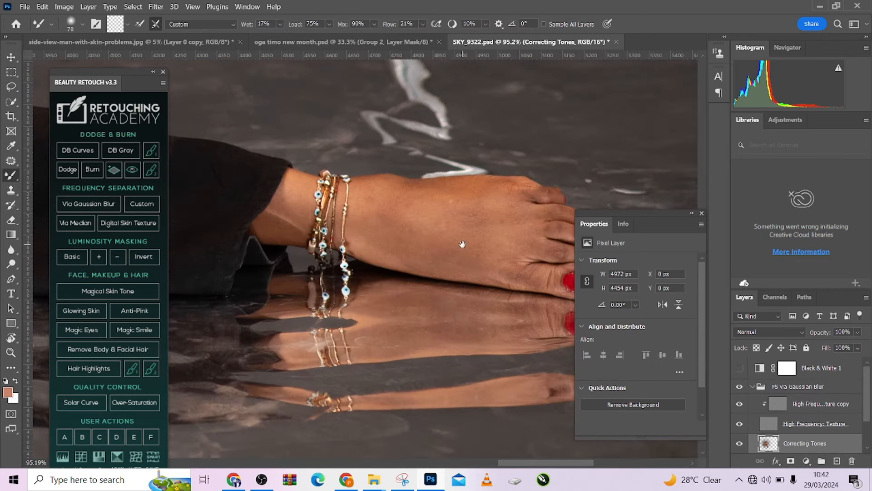
pyautogui.moveTo(462, 245); pyautogui.dragTo(483, 338)
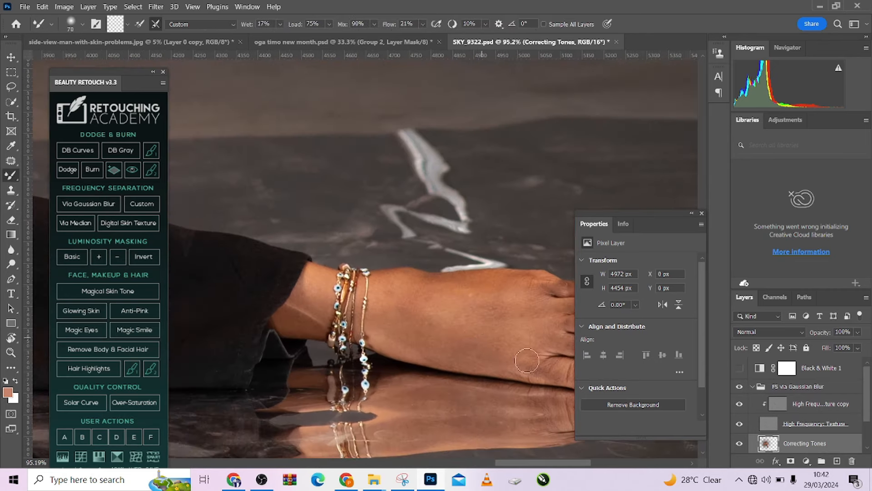
# Hide the High Frequency: Texture layer and blend the foot's uneven tones with the Mixer Brush, using sizes of 45 and 60 px.
pyautogui.click(739, 403)
pyautogui.click(740, 424)
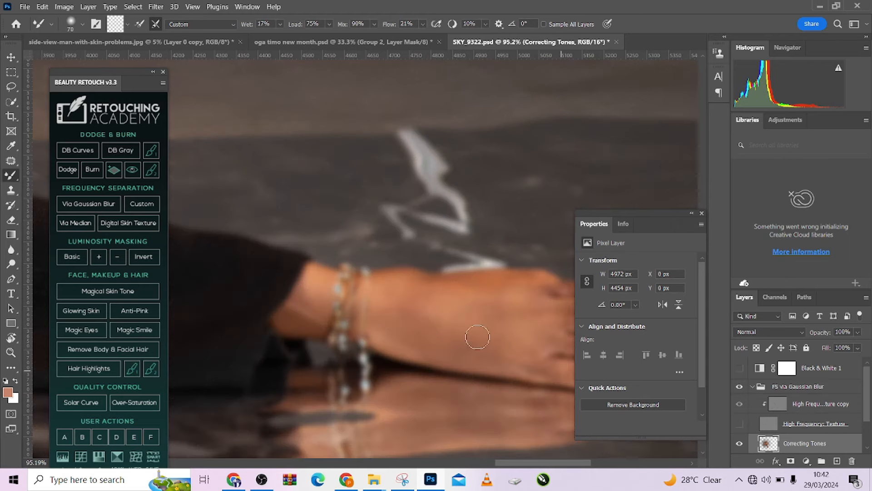
pyautogui.scroll(3, 479, 331)
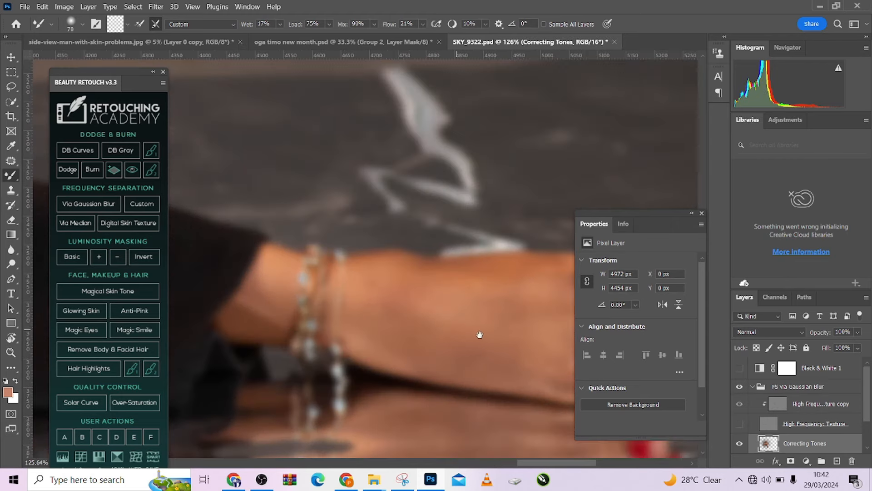
pyautogui.moveTo(479, 331); pyautogui.dragTo(360, 327)
pyautogui.press('[')
pyautogui.press('[')
pyautogui.press('[')
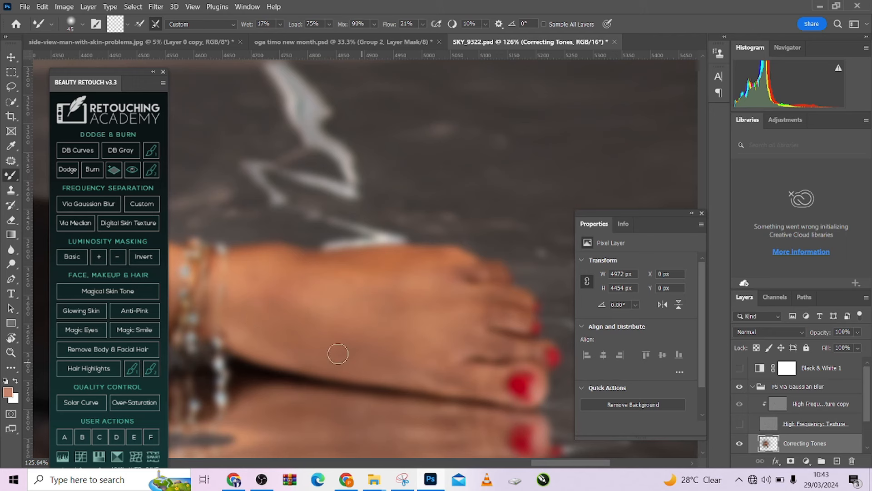
pyautogui.press(']')
pyautogui.press(']')
pyautogui.press(']')
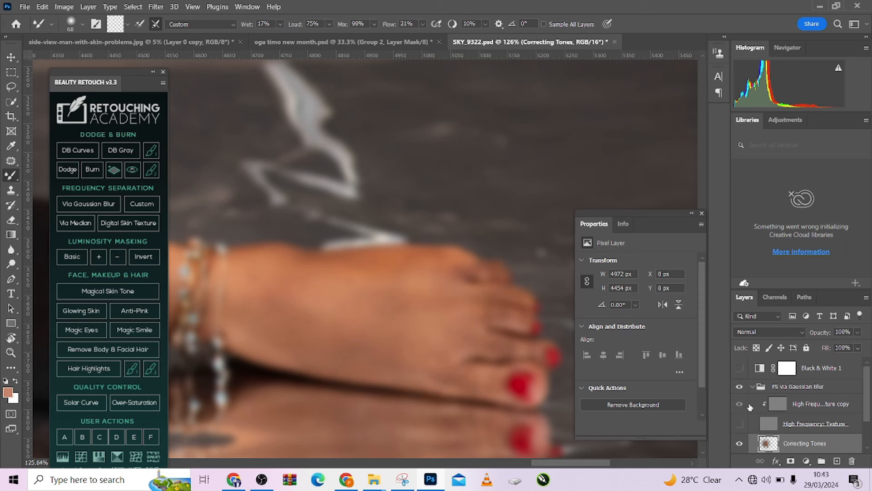
# Show the High Frequency: Texture layer and toggle the FS via Gaussian Blur group to compare the foot before and after.
pyautogui.click(741, 424)
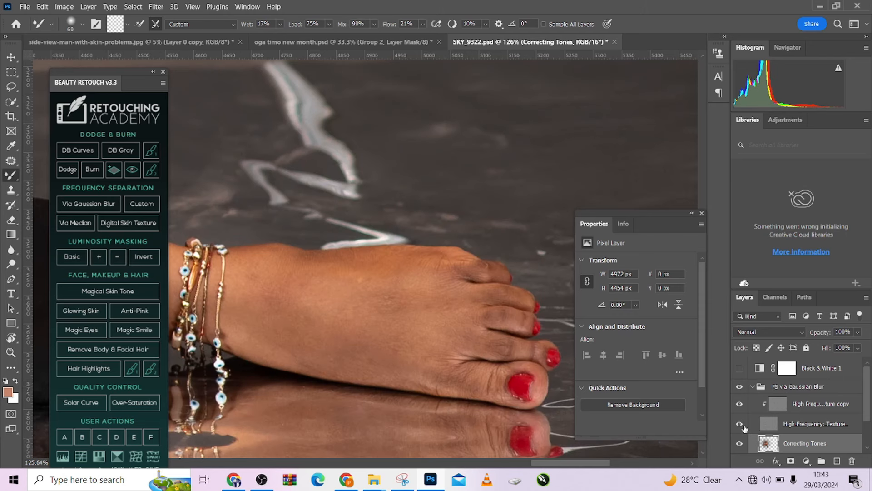
pyautogui.click(739, 387)
pyautogui.click(740, 388)
pyautogui.scroll(-1, 763, 413)
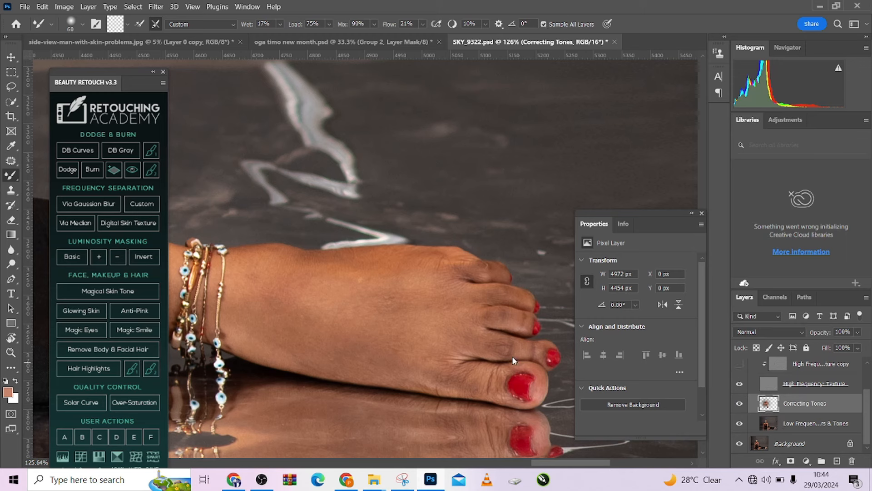
# Hide the High Frequency: Texture layer and even out the outstretched foot's blotchy tones with the Mixer Brush at 60 px.
pyautogui.click(740, 384)
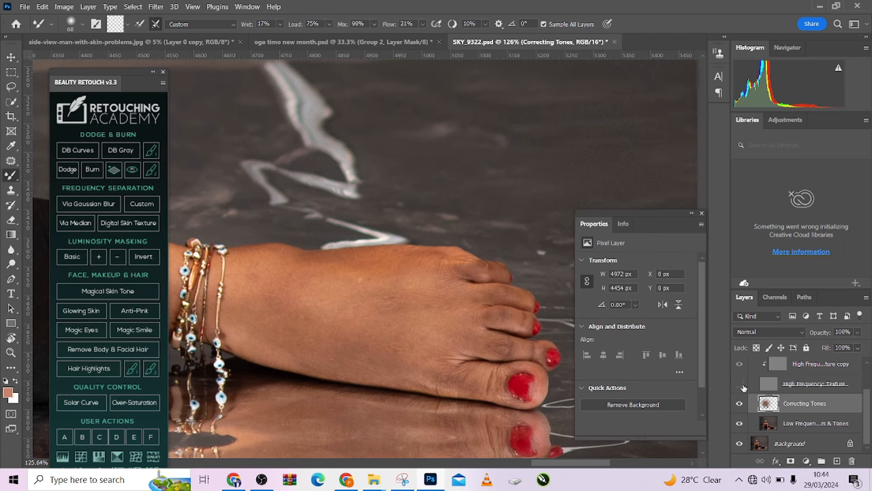
pyautogui.scroll(1, 349, 407)
pyautogui.moveTo(344, 325); pyautogui.dragTo(456, 465)
pyautogui.moveTo(425, 399); pyautogui.dragTo(387, 309)
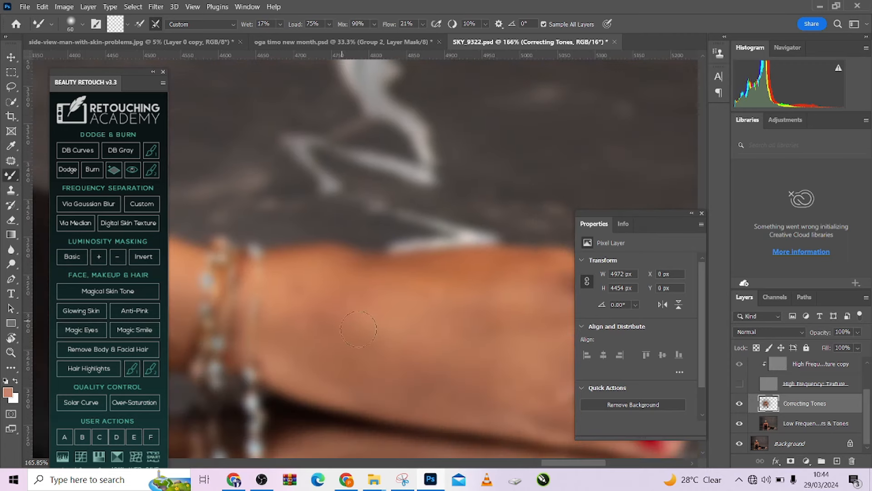
pyautogui.scroll(-1, 368, 333)
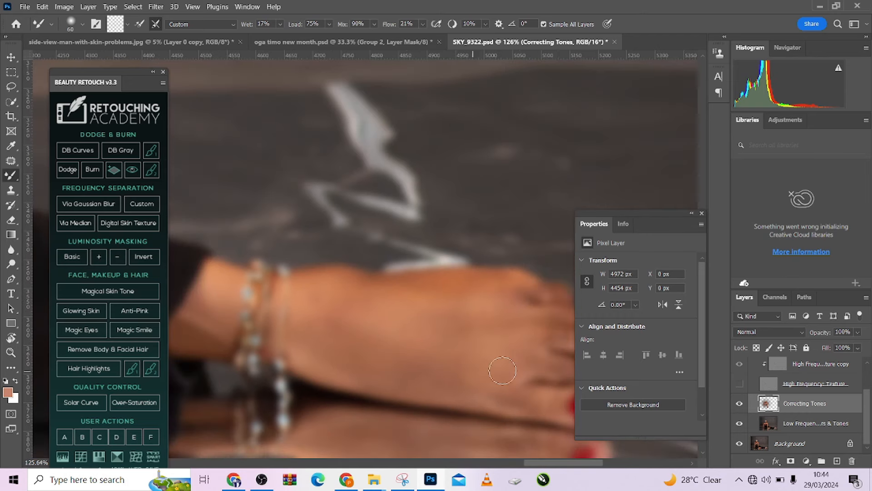
pyautogui.moveTo(503, 370)
pyautogui.mouseDown()
pyautogui.moveTo(444, 368)
pyautogui.moveTo(441, 375)
pyautogui.moveTo(462, 386)
pyautogui.moveTo(425, 381)
pyautogui.mouseUp()
pyautogui.press('[')
pyautogui.press(']')
pyautogui.moveTo(442, 307); pyautogui.dragTo(491, 321)
pyautogui.moveTo(396, 330); pyautogui.dragTo(442, 315)
pyautogui.moveTo(405, 344)
pyautogui.mouseDown()
pyautogui.moveTo(350, 338)
pyautogui.moveTo(401, 331)
pyautogui.mouseUp()
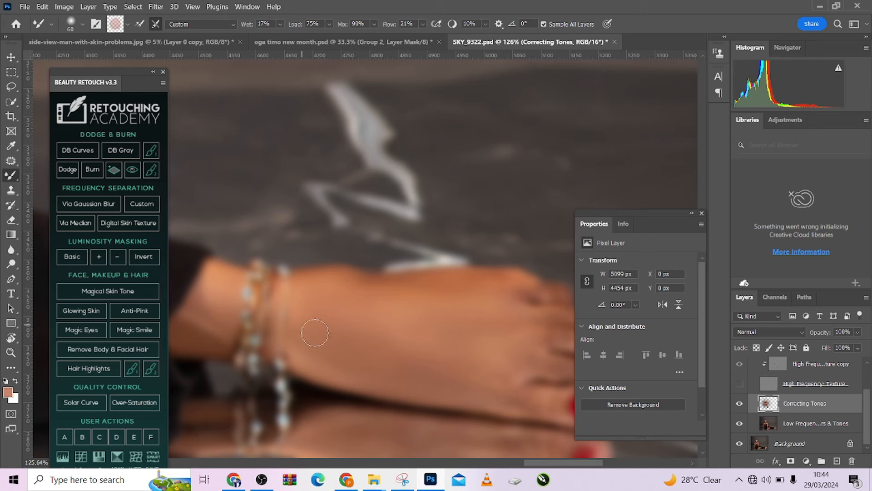
# Smooth the tones along the upper edge of the outstretched foot with the Mixer Brush at 40 px.
pyautogui.press('[')
pyautogui.moveTo(388, 294); pyautogui.dragTo(485, 298)
pyautogui.moveTo(346, 287); pyautogui.dragTo(453, 297)
pyautogui.scroll(1, 523, 362)
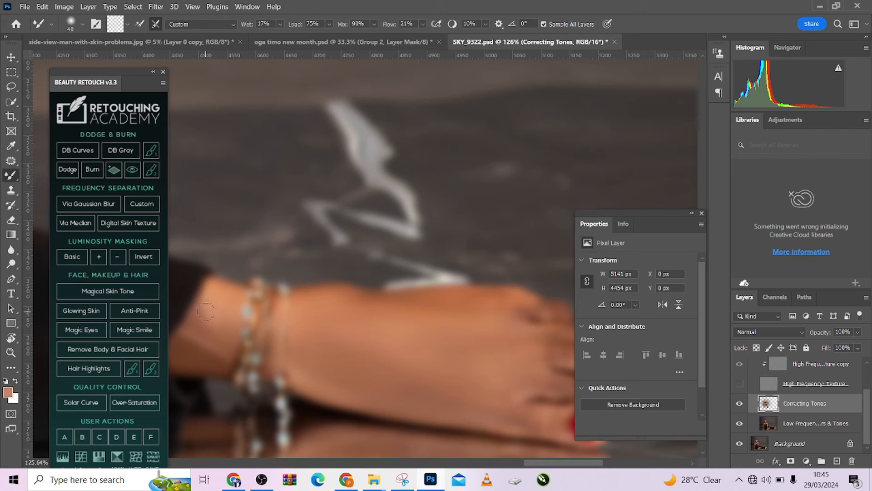
# Blend the skin tones around the outstretched foot's ankle and anklets with the Mixer Brush, using sizes of 45 and 60 px.
pyautogui.moveTo(238, 327); pyautogui.dragTo(337, 296)
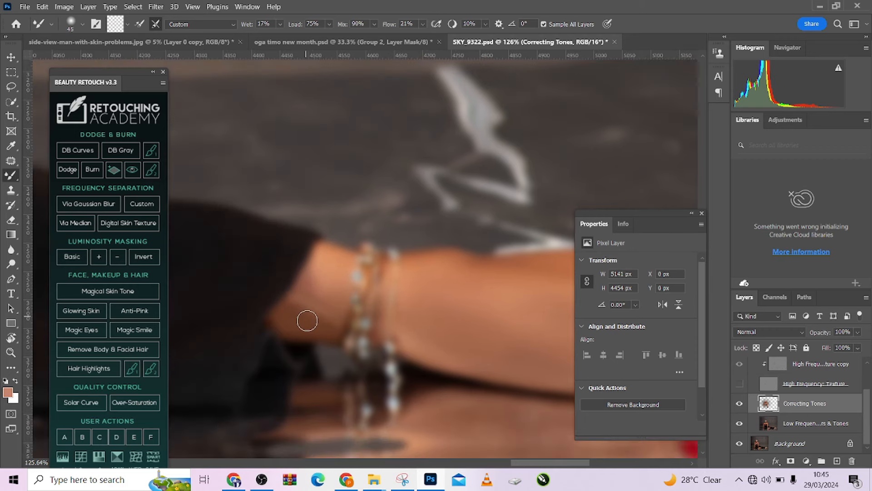
pyautogui.press('[')
pyautogui.press(']')
pyautogui.press(']')
pyautogui.press(']')
pyautogui.press(']')
pyautogui.press(']')
pyautogui.moveTo(475, 355); pyautogui.dragTo(376, 315)
pyautogui.moveTo(493, 343); pyautogui.dragTo(356, 340)
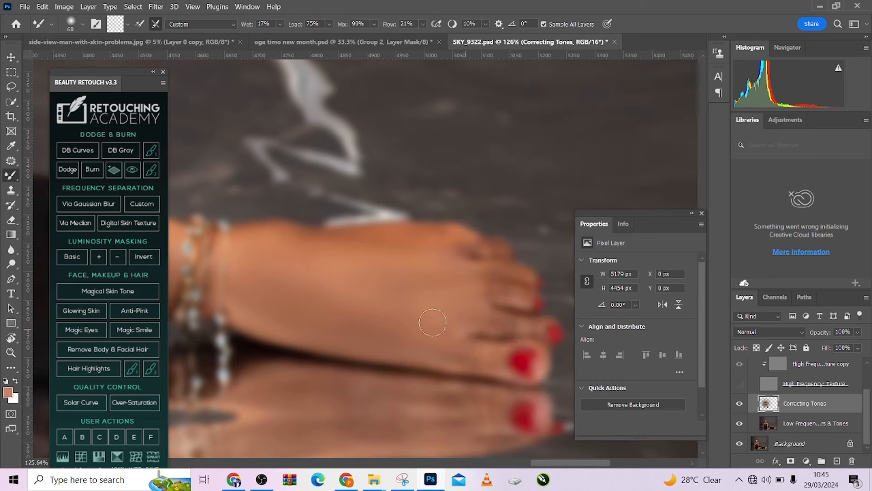
# Blend the tones toward the toes and along the top of the outstretched foot, using Mixer Brush sizes of 60 and 45 px.
pyautogui.moveTo(413, 322)
pyautogui.mouseDown()
pyautogui.moveTo(527, 329)
pyautogui.moveTo(425, 316)
pyautogui.moveTo(511, 328)
pyautogui.mouseUp()
pyautogui.press('[')
pyautogui.moveTo(330, 242); pyautogui.dragTo(368, 248)
pyautogui.press(']')
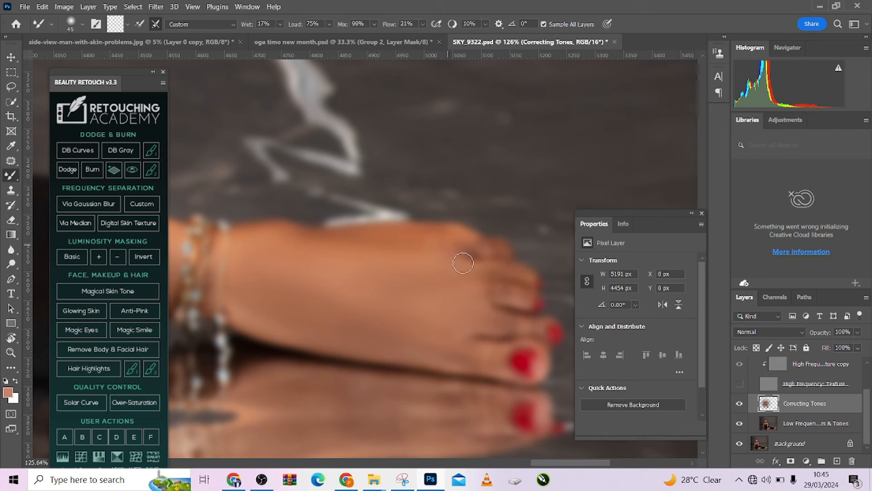
pyautogui.press(']')
pyautogui.press(']')
pyautogui.press(']')
# Blend the tones around the heel of the folded foot with the Mixer Brush at 45 px.
pyautogui.scroll(-5, 496, 279)
pyautogui.moveTo(409, 297); pyautogui.dragTo(686, 328)
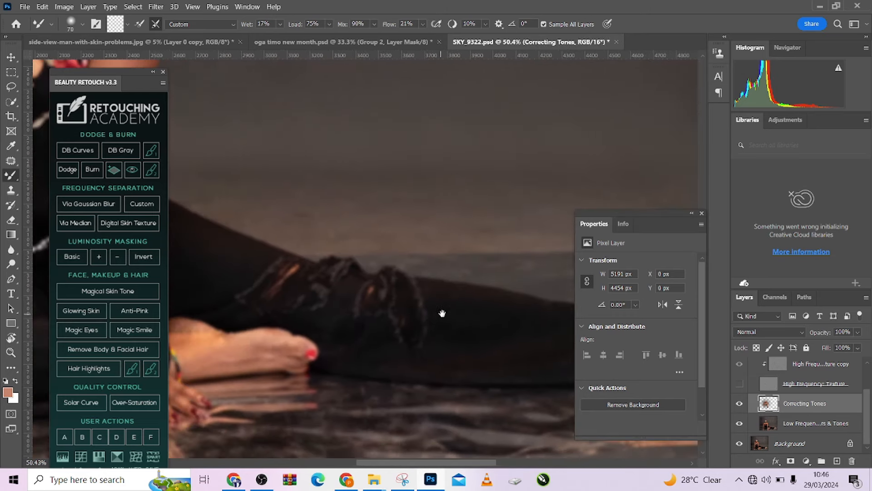
pyautogui.moveTo(442, 313); pyautogui.dragTo(664, 311)
pyautogui.scroll(2, 470, 313)
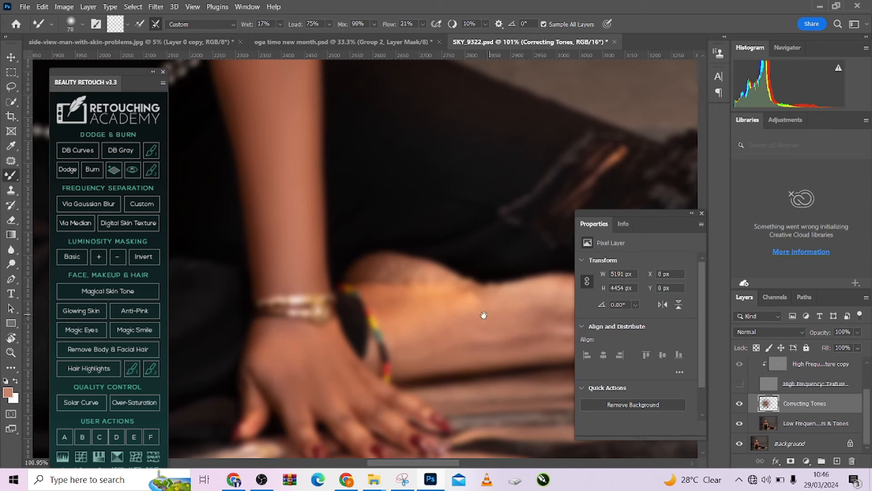
pyautogui.scroll(2, 481, 314)
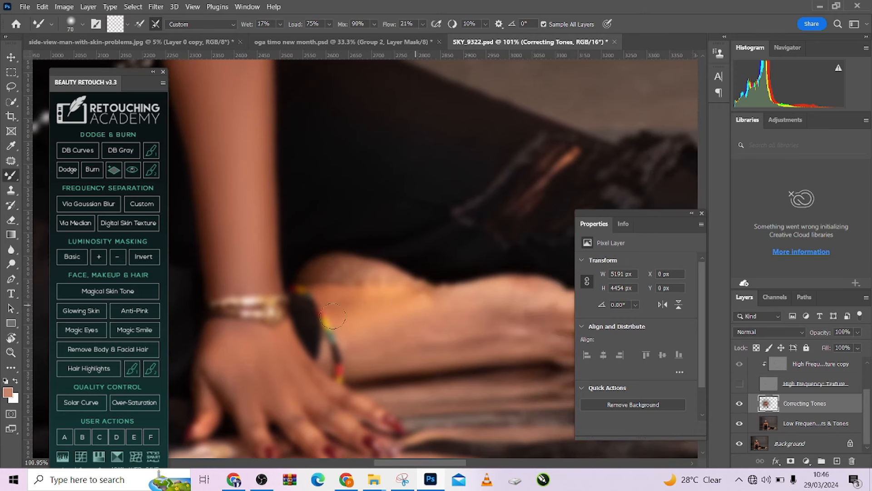
pyautogui.press('[')
pyautogui.moveTo(333, 269); pyautogui.dragTo(394, 281)
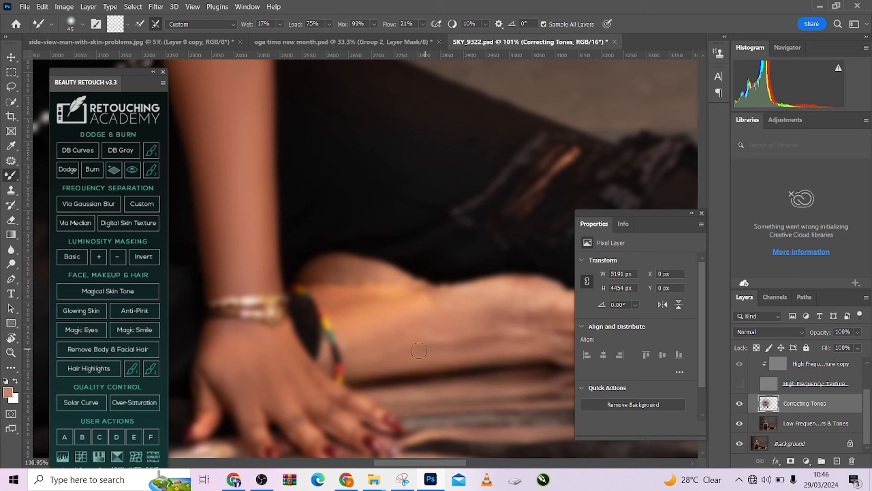
# Sample skin tones from the folded foot and blend them along its sole with the Mixer Brush at 40 px.
pyautogui.press('[')
pyautogui.press(']')
pyautogui.keyDown('alt'); pyautogui.click(384, 326); pyautogui.keyUp('alt')
pyautogui.moveTo(427, 344); pyautogui.dragTo(468, 336)
pyautogui.keyDown('alt'); pyautogui.click(395, 332); pyautogui.keyUp('alt')
pyautogui.moveTo(362, 342); pyautogui.dragTo(372, 336)
pyautogui.moveTo(478, 302)
pyautogui.mouseDown()
pyautogui.moveTo(371, 308)
pyautogui.moveTo(425, 312)
pyautogui.mouseUp()
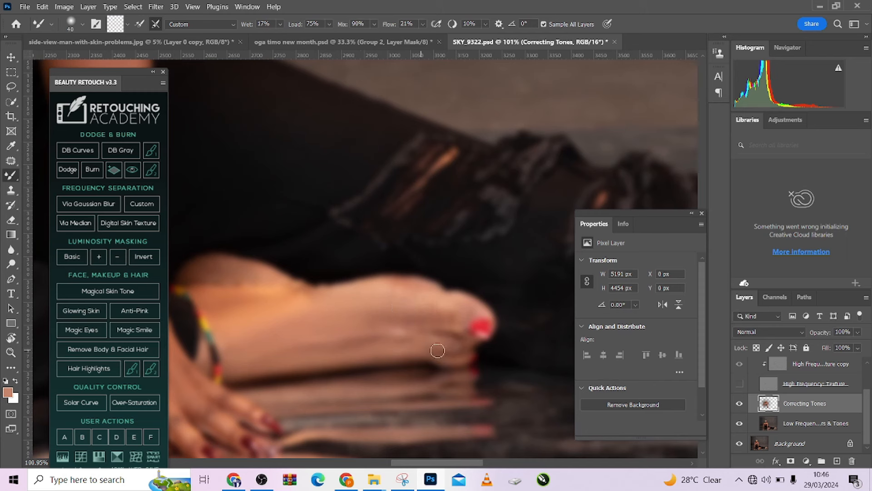
# Smooth the remaining uneven tones on the folded foot's sole and heel, using Mixer Brush sizes of 45 and 56 px.
pyautogui.press(']')
pyautogui.press('[')
pyautogui.press(']')
pyautogui.moveTo(327, 318); pyautogui.dragTo(393, 324)
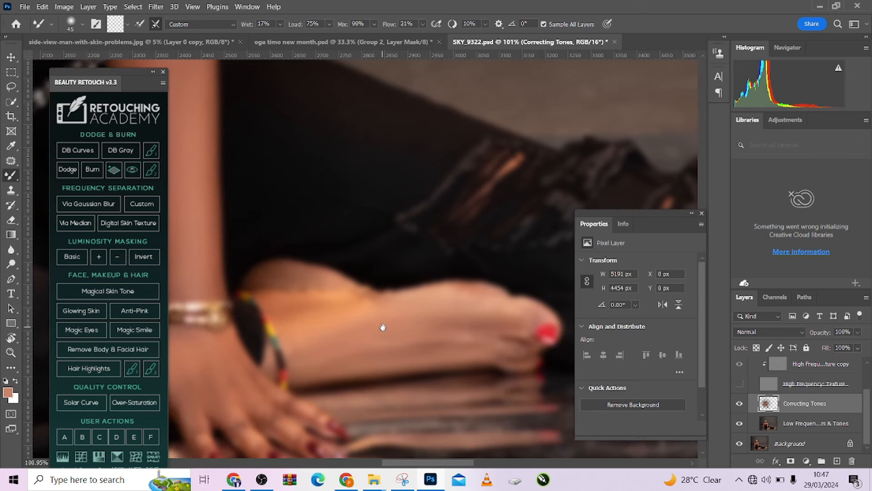
pyautogui.rightClick(382, 326)
pyautogui.press('Escape')
pyautogui.press(']')
pyautogui.moveTo(331, 285); pyautogui.dragTo(317, 289)
# Smooth the tones on the back of the hand beside the folded foot with the Mixer Brush at about 50 px.
pyautogui.hscroll(-3, 305, 337)
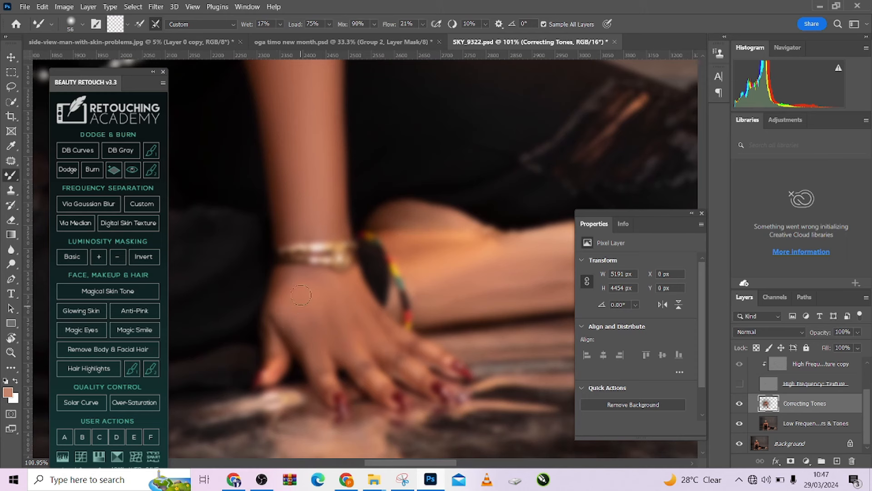
pyautogui.press('[')
pyautogui.moveTo(305, 349); pyautogui.dragTo(309, 295)
pyautogui.press(']')
pyautogui.moveTo(310, 281); pyautogui.dragTo(291, 287)
pyautogui.moveTo(313, 320)
pyautogui.mouseDown()
pyautogui.moveTo(312, 341)
pyautogui.moveTo(387, 301)
pyautogui.mouseUp()
pyautogui.moveTo(219, 321); pyautogui.dragTo(389, 232)
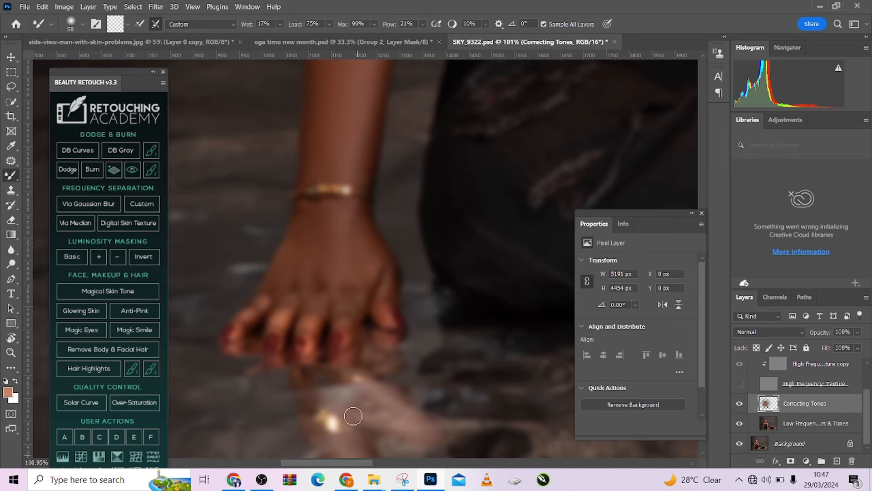
# Show the High Frequency: Texture layer again and delete the Black & White 1 adjustment layer.
pyautogui.hotkey('shift', 'Tab')
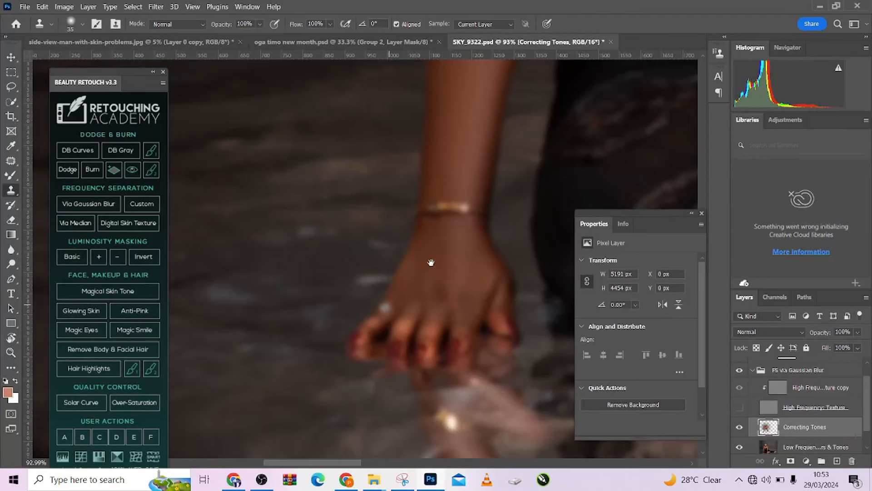
pyautogui.scroll(-5, 430, 262)
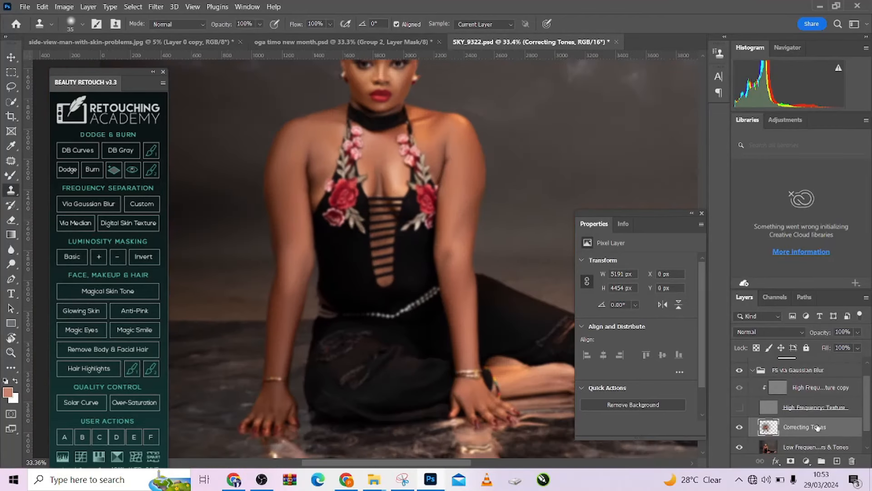
pyautogui.click(740, 408)
pyautogui.scroll(1, 807, 376)
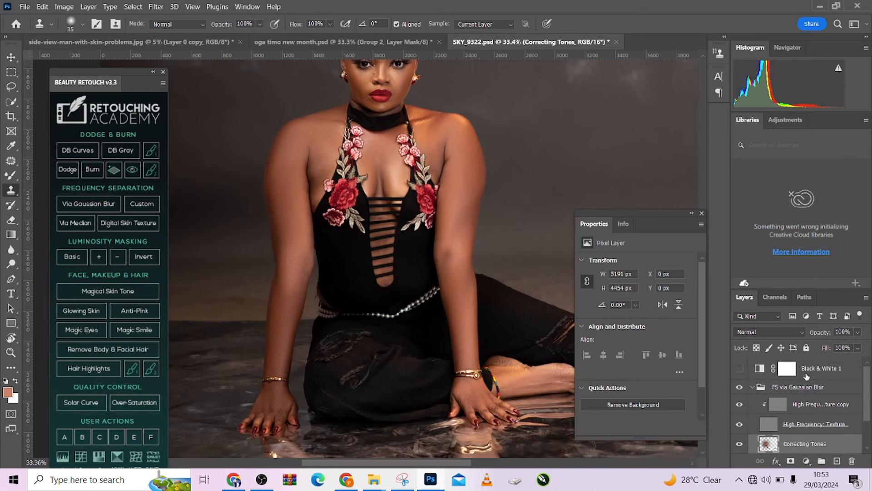
pyautogui.moveTo(847, 368); pyautogui.dragTo(852, 460)
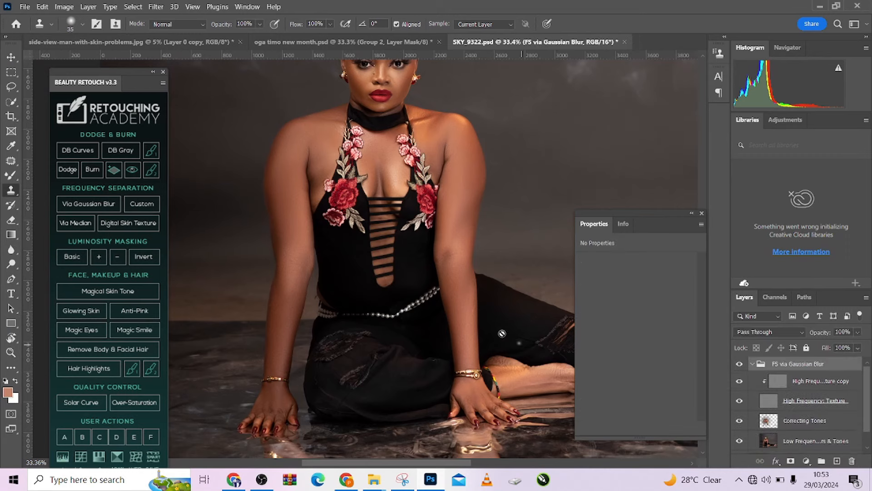
# Toggle the FS via Gaussian Blur group to compare the full portrait before and after retouching.
pyautogui.scroll(-2, 478, 296)
pyautogui.scroll(2, 478, 296)
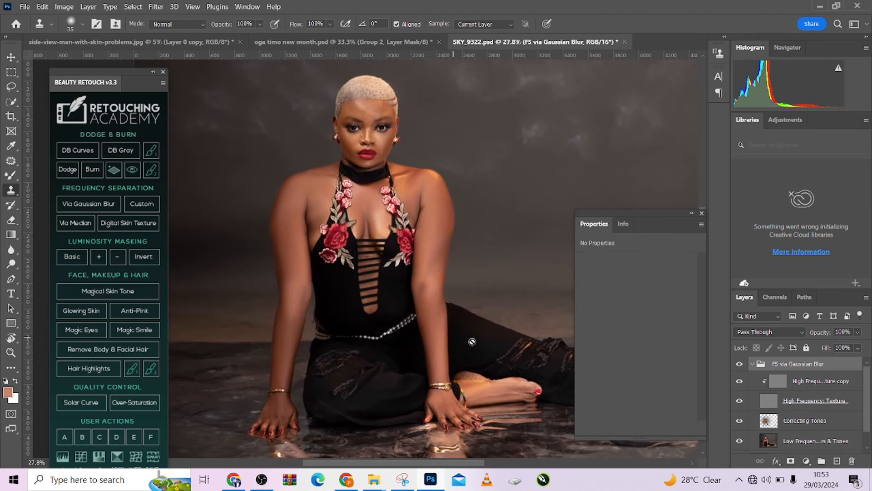
pyautogui.click(739, 366)
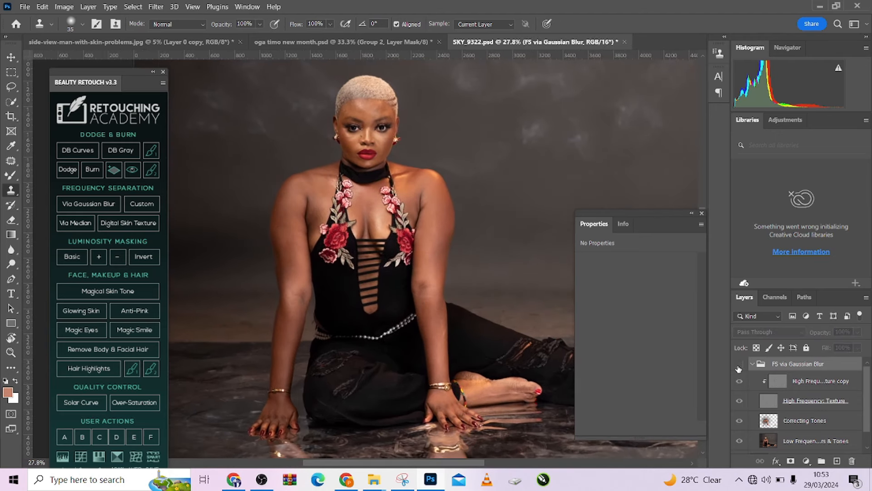
pyautogui.click(739, 366)
pyautogui.click(739, 365)
pyautogui.click(739, 366)
pyautogui.scroll(5, 475, 342)
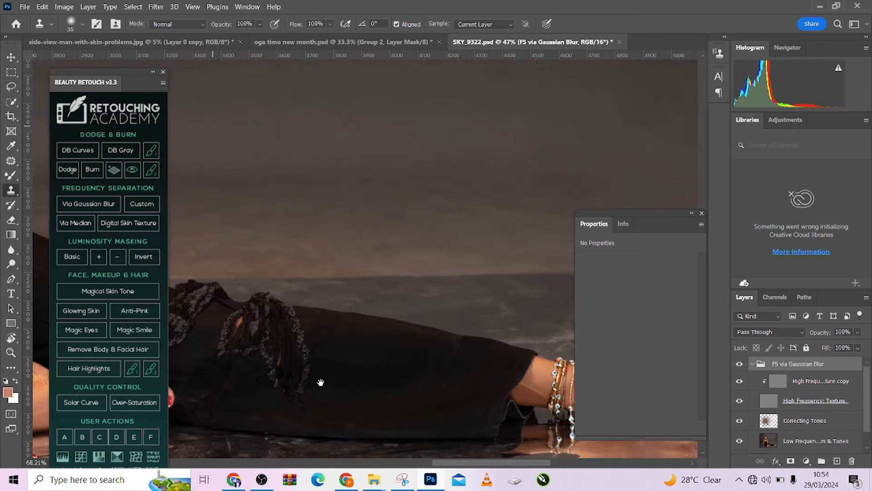
# Close the Properties panel and toggle the FS via Gaussian Blur group to compare the hand and folded foot before and after.
pyautogui.moveTo(505, 382); pyautogui.dragTo(399, 380)
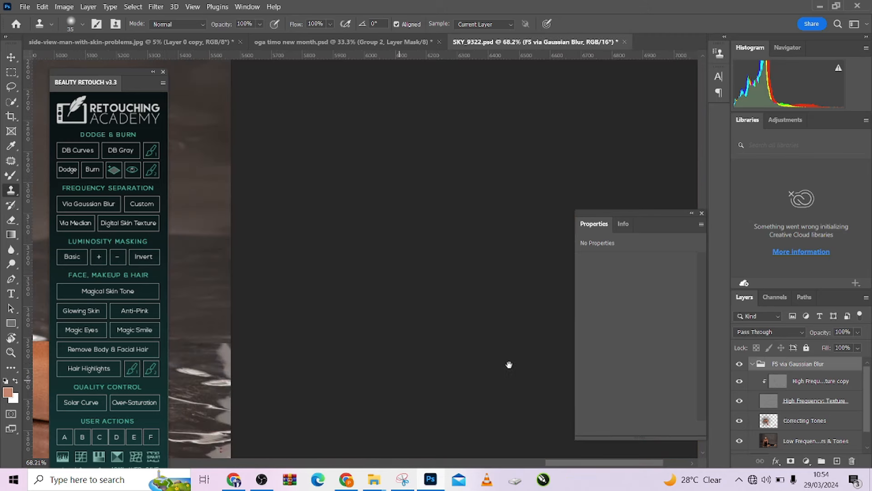
pyautogui.hscroll(-10, 508, 362)
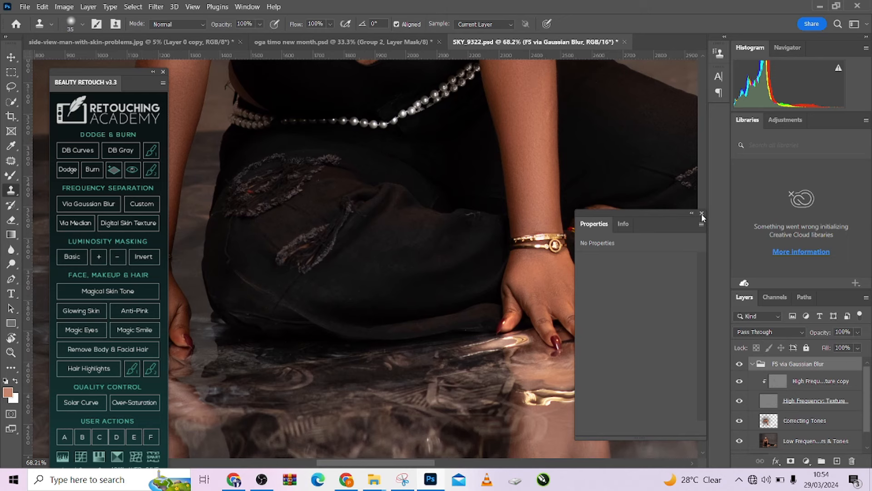
pyautogui.click(702, 213)
pyautogui.moveTo(563, 354); pyautogui.dragTo(417, 382)
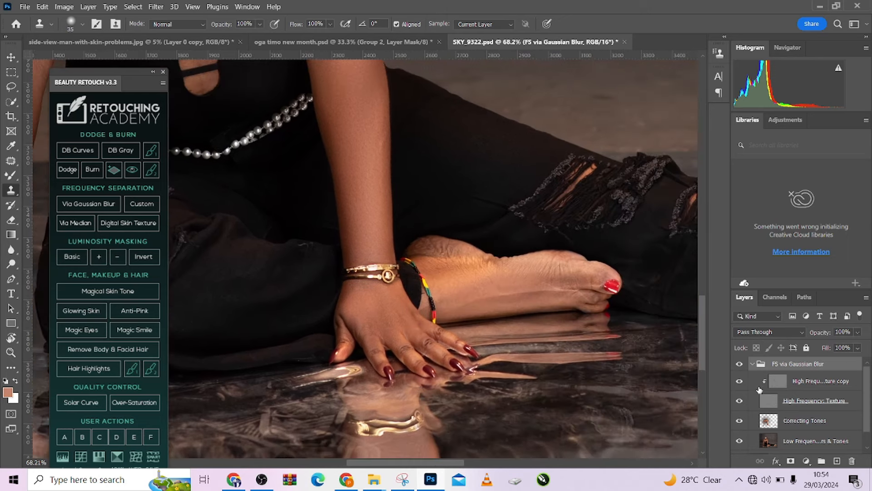
pyautogui.click(740, 364)
pyautogui.click(740, 365)
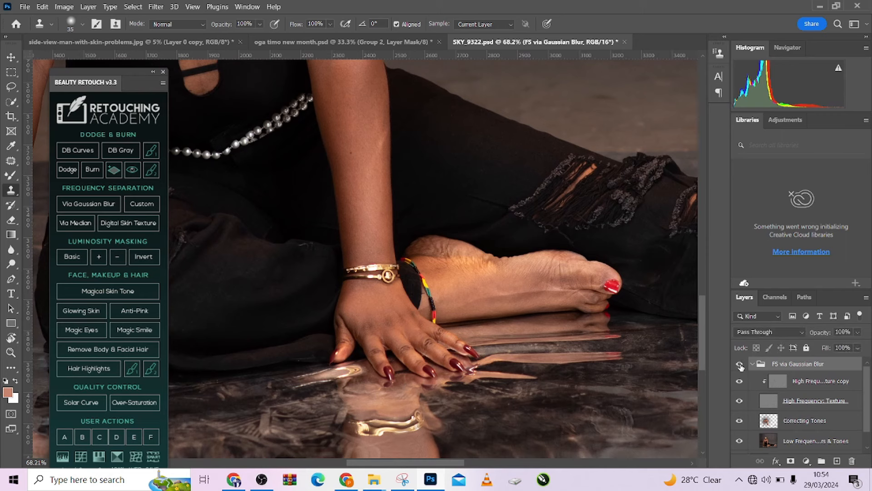
pyautogui.click(740, 364)
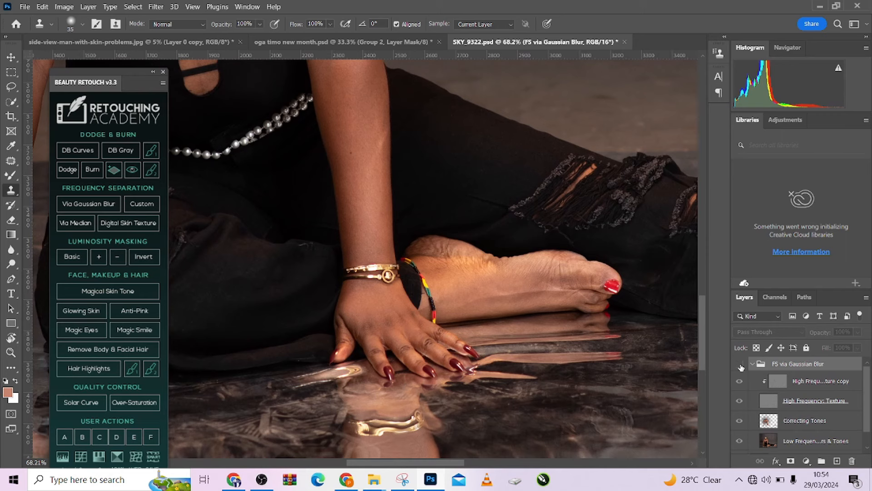
pyautogui.click(740, 364)
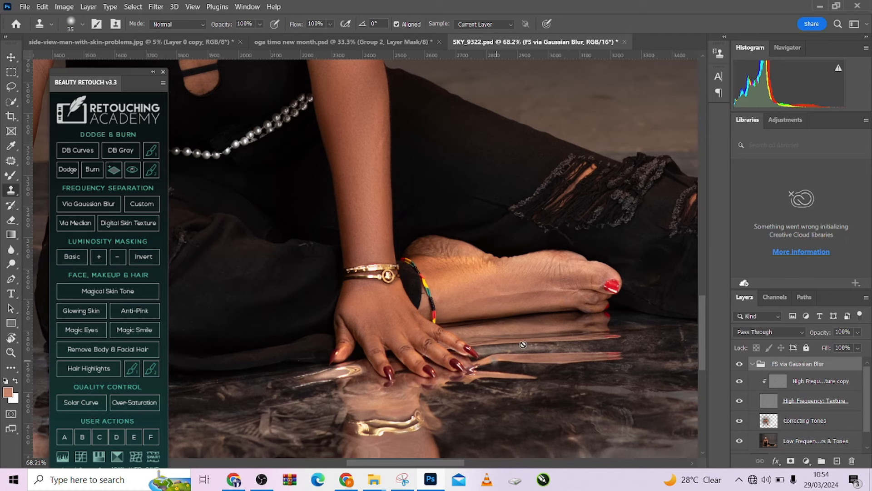
# Inspect the outstretched foot and toggle the FS via Gaussian Blur group to compare the face, chest and shoulders before and after.
pyautogui.hscroll(10, 428, 345)
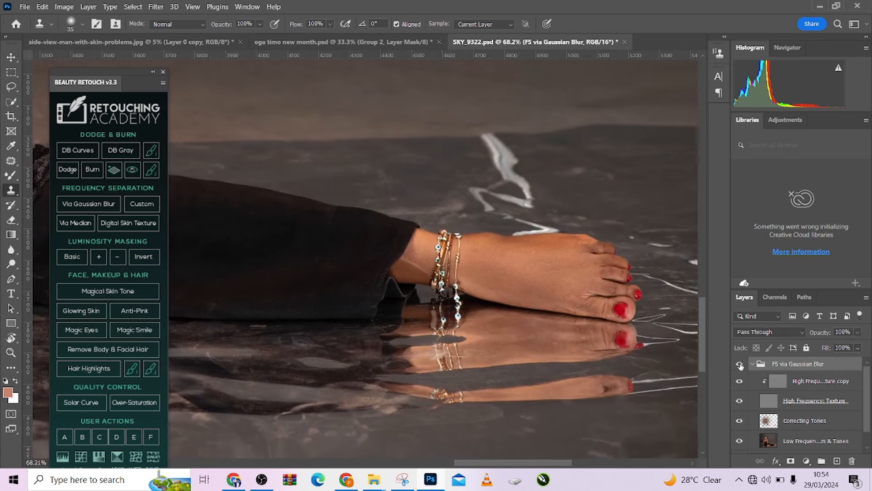
pyautogui.moveTo(336, 350); pyautogui.dragTo(502, 387)
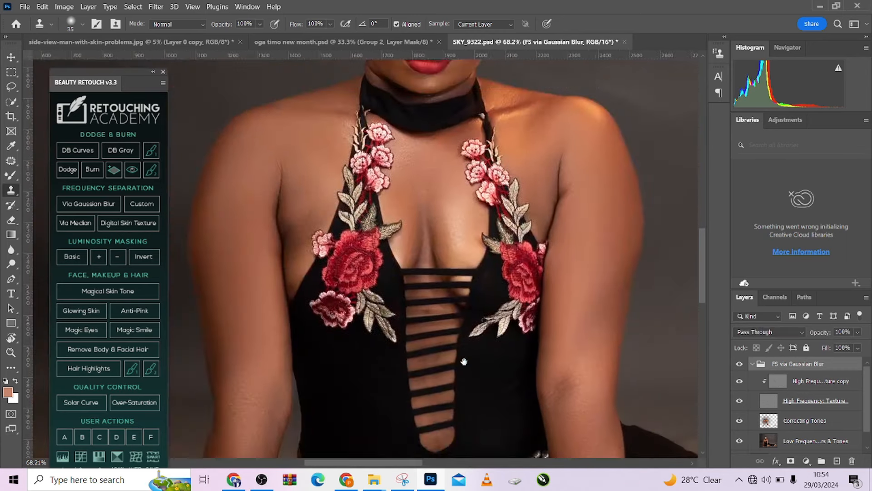
pyautogui.scroll(3, 468, 289)
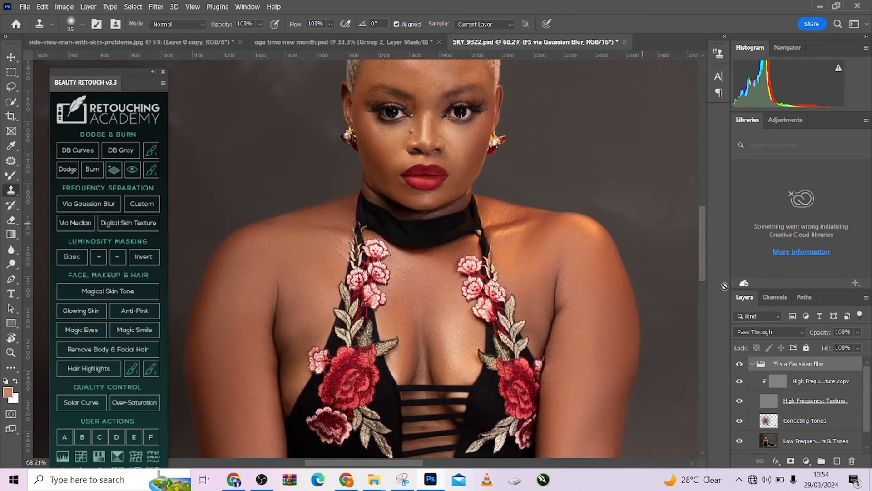
pyautogui.click(740, 365)
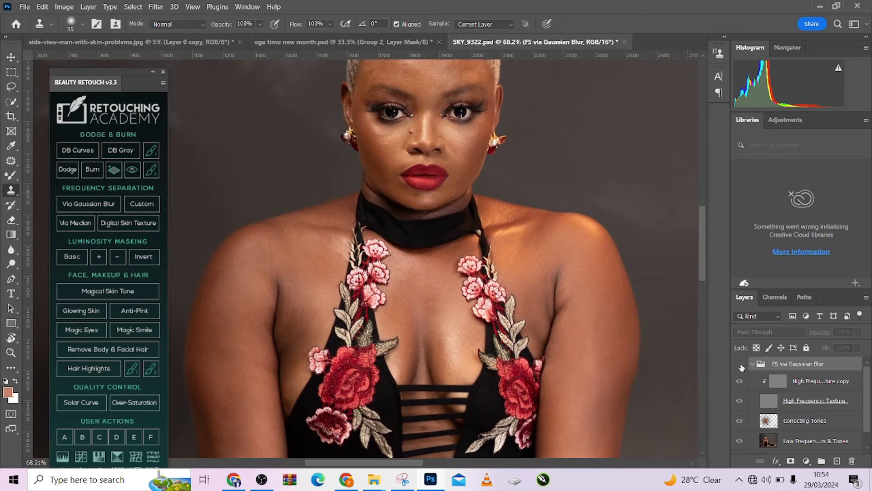
pyautogui.click(740, 364)
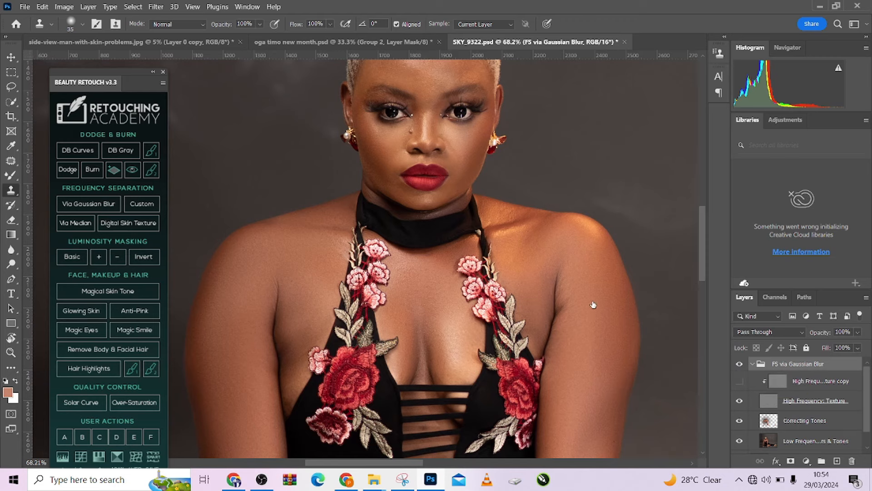
pyautogui.scroll(5, 578, 304)
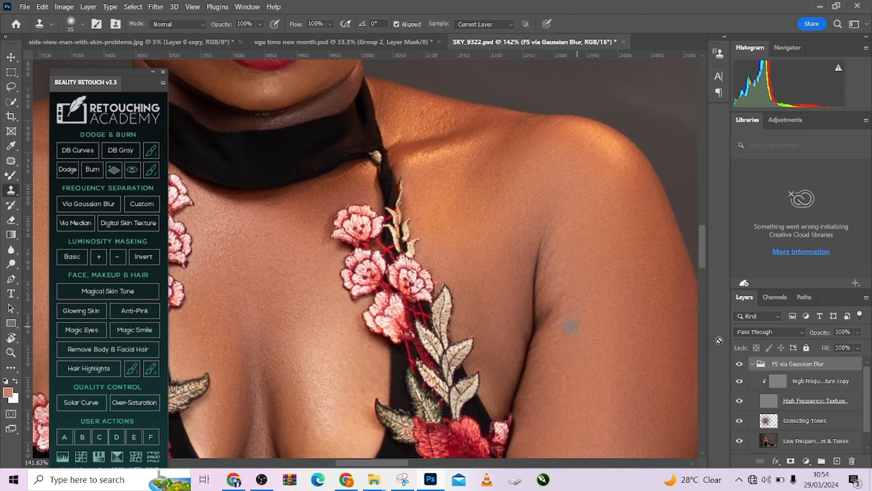
# Clone clean skin texture over the crease lines at the subject's left armpit on the High Frequency: Texture copy layer with a 17 px brush.
pyautogui.click(828, 384)
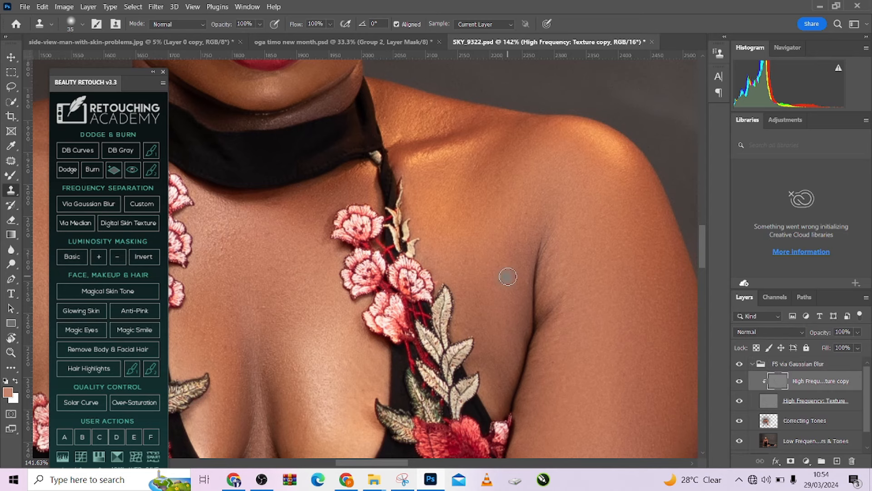
pyautogui.scroll(2, 545, 318)
pyautogui.keyDown('alt'); pyautogui.rightClick(558, 320); pyautogui.keyUp('alt')
pyautogui.moveTo(556, 319)
pyautogui.mouseDown()
pyautogui.moveTo(545, 322)
pyautogui.moveTo(559, 297)
pyautogui.moveTo(557, 310)
pyautogui.mouseUp()
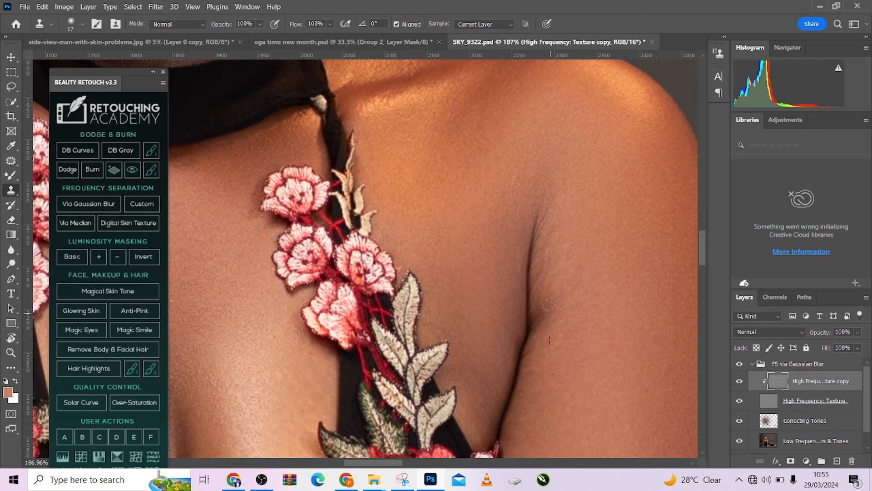
pyautogui.moveTo(549, 318)
pyautogui.mouseDown()
pyautogui.moveTo(541, 307)
pyautogui.moveTo(552, 286)
pyautogui.mouseUp()
# Clone over the dark skin beside the left armpit crease on the Correcting Tones layer.
pyautogui.click(802, 439)
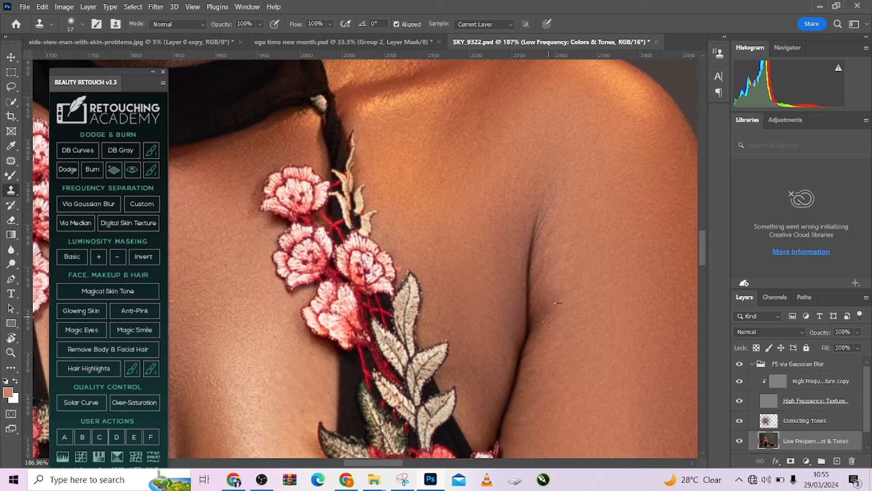
pyautogui.click(772, 424)
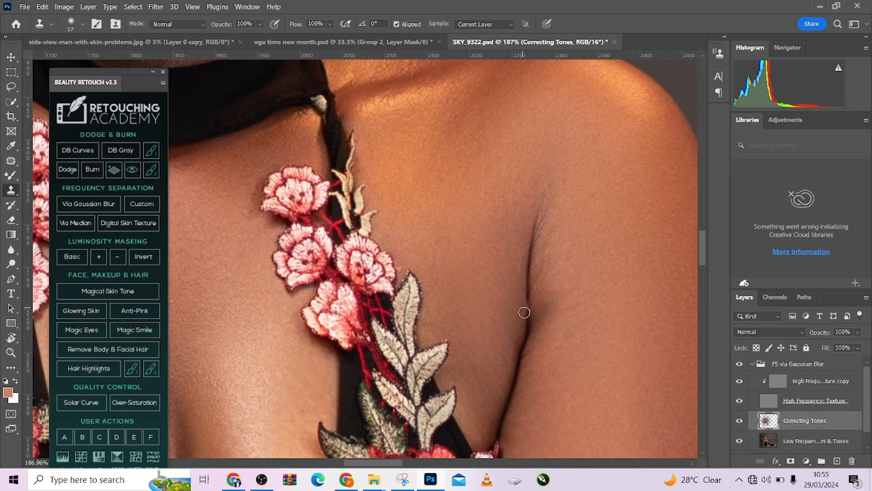
pyautogui.moveTo(548, 297); pyautogui.dragTo(542, 339)
pyautogui.scroll(-5, 551, 300)
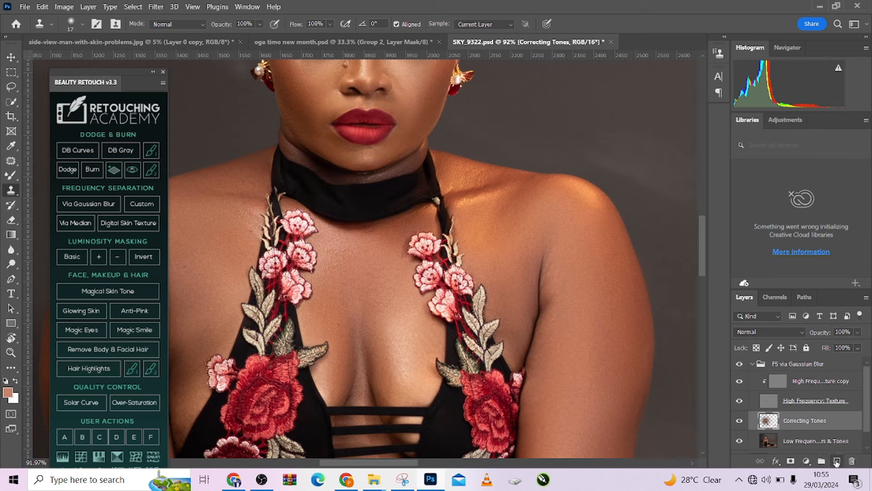
# Add a new layer above Correcting Tones and paint skin tone over the left armpit crease with the Brush tool at 5% flow.
pyautogui.click(836, 461)
pyautogui.press('b')
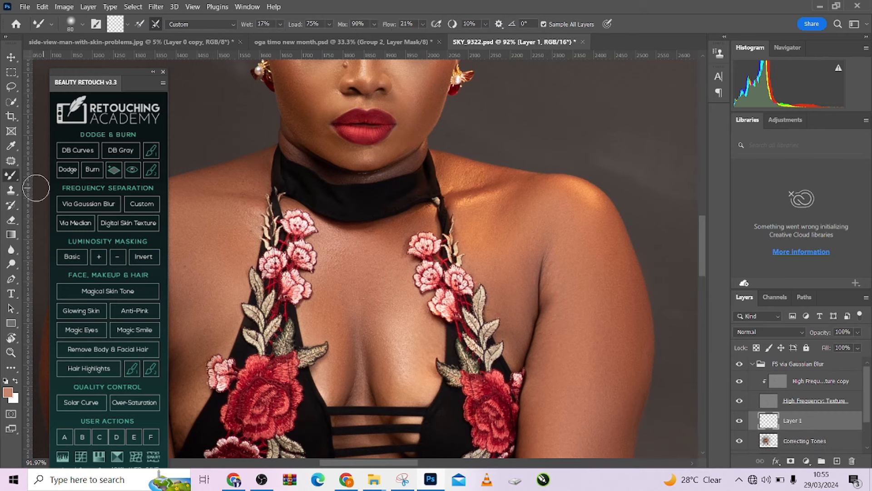
pyautogui.rightClick(12, 176)
pyautogui.click(64, 175)
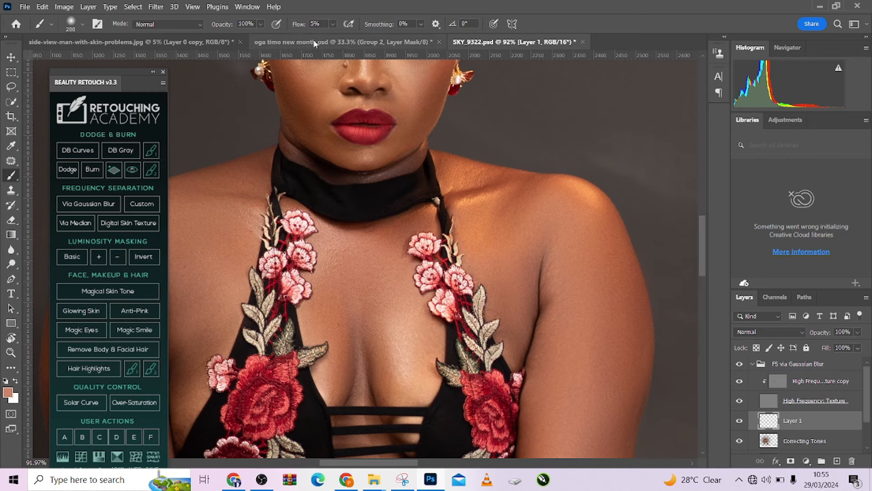
pyautogui.scroll(4, 540, 316)
pyautogui.moveTo(568, 290); pyautogui.dragTo(459, 295)
pyautogui.moveTo(556, 268); pyautogui.dragTo(558, 270)
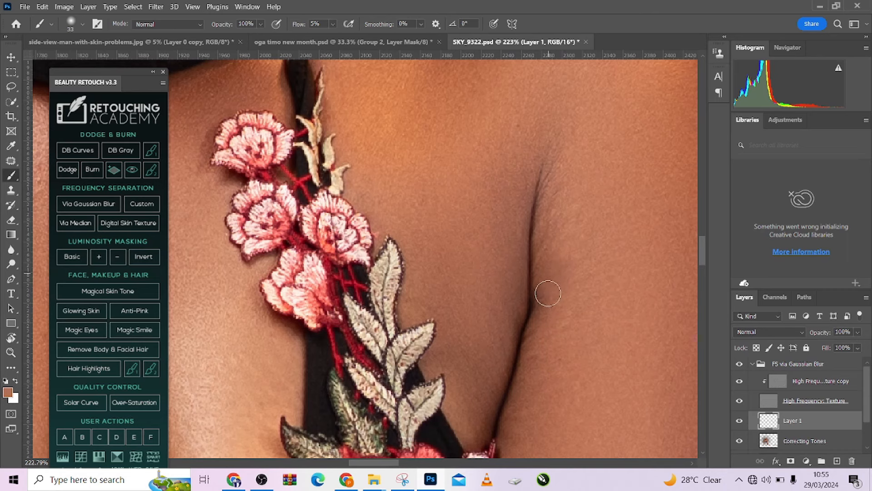
# Toggle Layer 1 to compare the left armpit before and after painting.
pyautogui.scroll(-2, 567, 281)
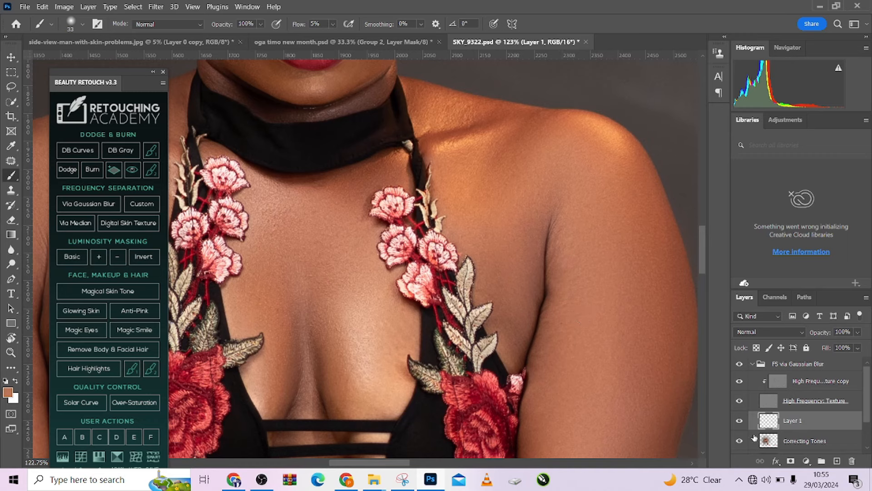
pyautogui.click(739, 422)
pyautogui.click(739, 422)
# Enlarge the brush to 81 px and paint skin tone over the shaded chest side near the subject's right armpit on Layer 1.
pyautogui.scroll(-3, 433, 244)
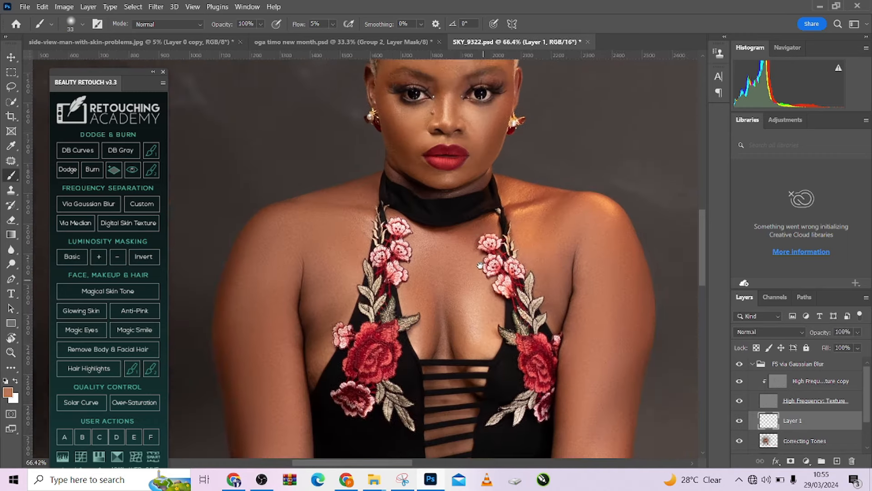
pyautogui.scroll(2, 339, 340)
pyautogui.scroll(1, 340, 340)
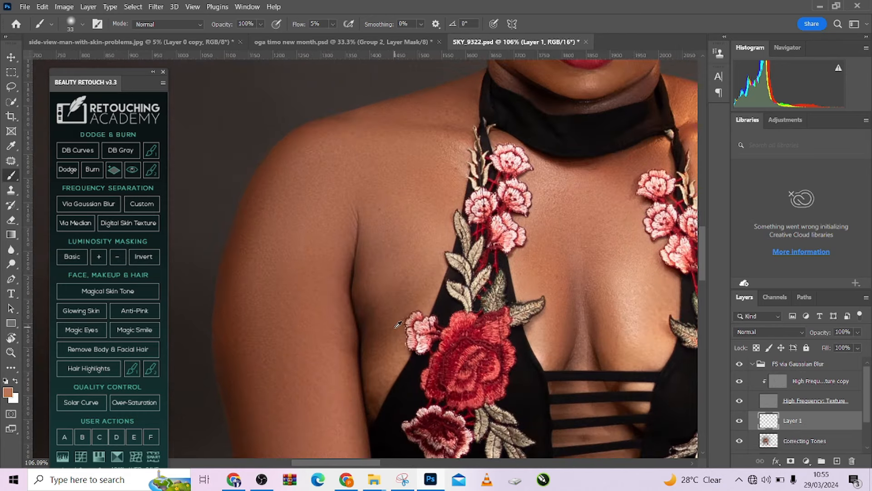
pyautogui.keyDown('alt'); pyautogui.rightClick(399, 262); pyautogui.keyUp('alt')
pyautogui.moveTo(395, 317)
pyautogui.mouseDown()
pyautogui.moveTo(374, 334)
pyautogui.moveTo(370, 326)
pyautogui.moveTo(380, 358)
pyautogui.moveTo(398, 298)
pyautogui.moveTo(407, 299)
pyautogui.moveTo(427, 265)
pyautogui.moveTo(410, 302)
pyautogui.moveTo(399, 287)
pyautogui.moveTo(389, 356)
pyautogui.moveTo(391, 330)
pyautogui.moveTo(379, 349)
pyautogui.mouseUp()
pyautogui.scroll(-5, 376, 252)
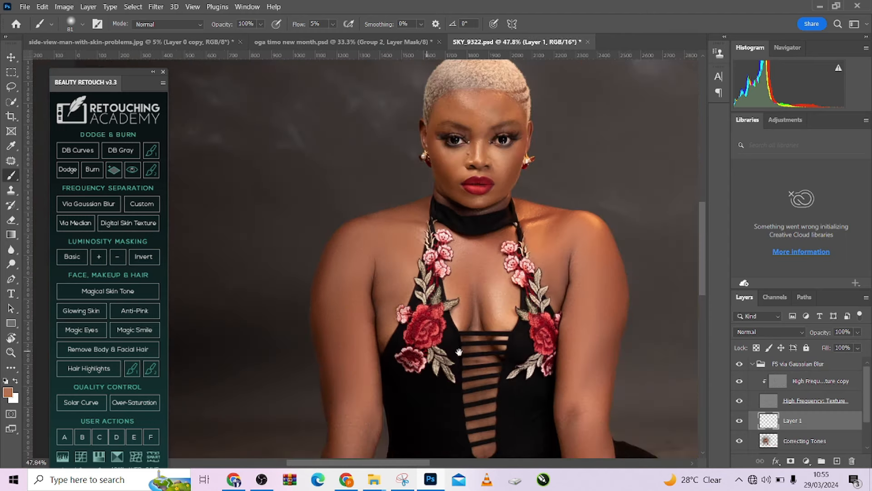
# Resample the nearby skin tone and paint down the skin between the right arm and the embroidered flowers.
pyautogui.keyDown('alt'); pyautogui.click(390, 286); pyautogui.keyUp('alt')
pyautogui.scroll(3, 403, 356)
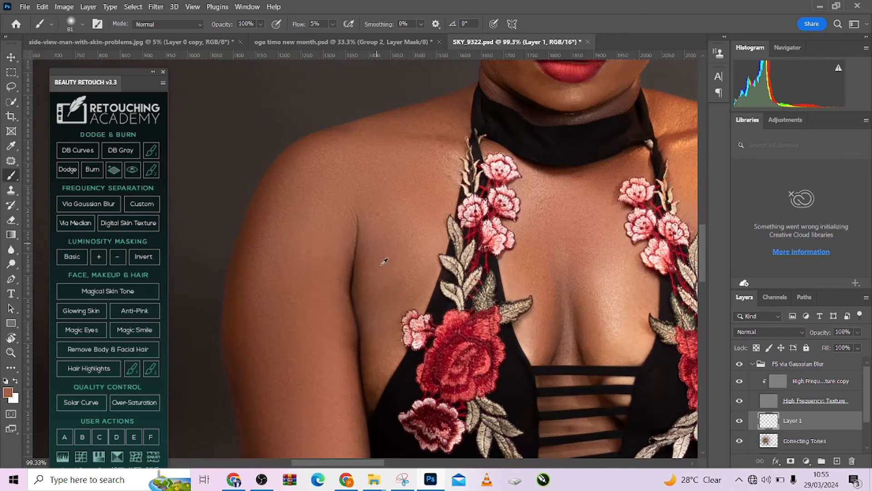
pyautogui.keyDown('alt'); pyautogui.click(416, 255); pyautogui.keyUp('alt')
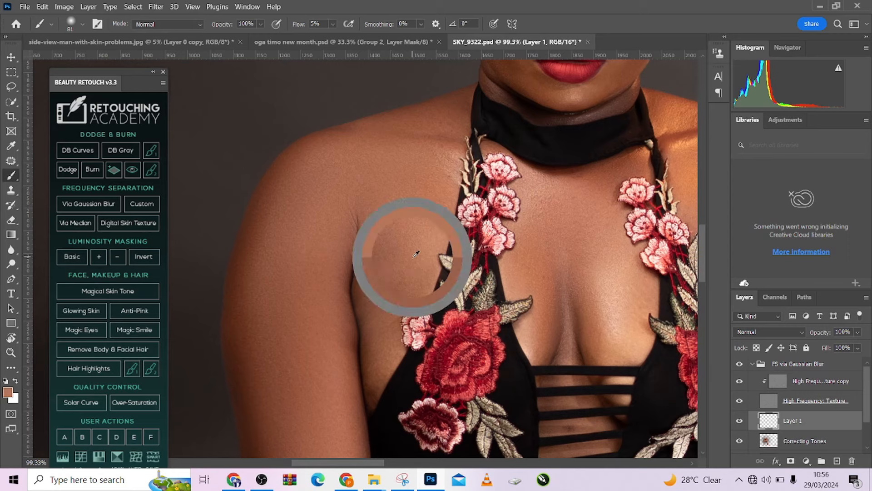
pyautogui.moveTo(406, 298)
pyautogui.mouseDown()
pyautogui.moveTo(373, 355)
pyautogui.moveTo(393, 346)
pyautogui.mouseUp()
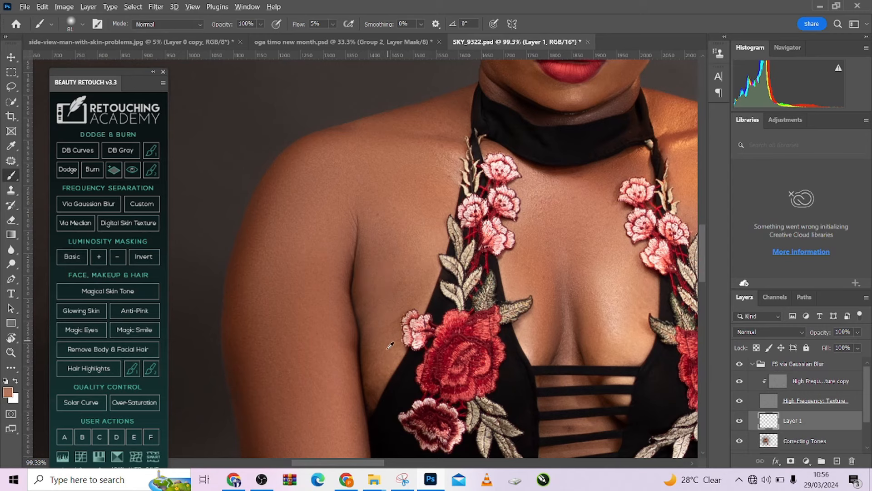
pyautogui.scroll(-3, 404, 271)
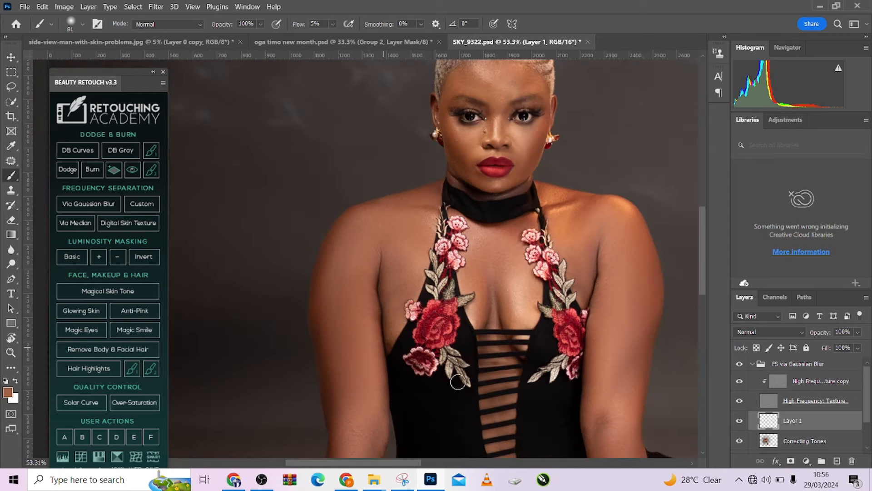
# Hide the High Frequency: Texture layer and switch to the Mixer Brush on the Correcting Tones layer for the strapped torso opening.
pyautogui.scroll(2, 475, 295)
pyautogui.scroll(-5, 477, 282)
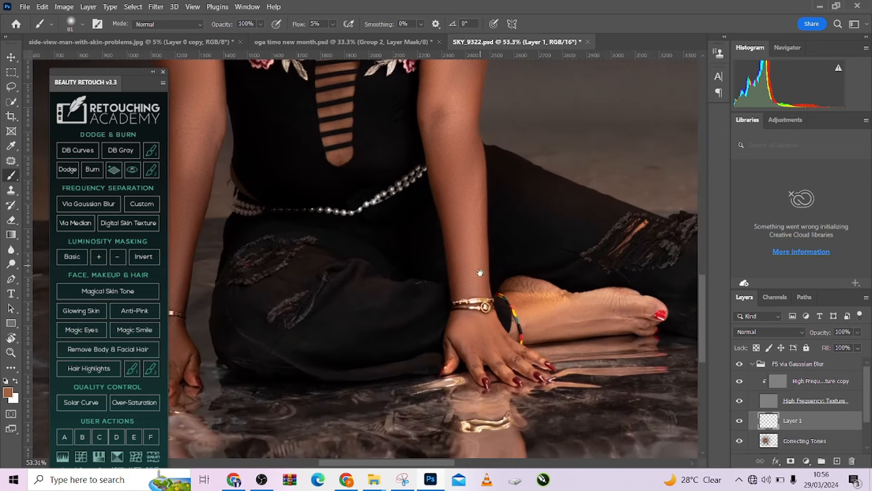
pyautogui.moveTo(427, 301); pyautogui.dragTo(511, 382)
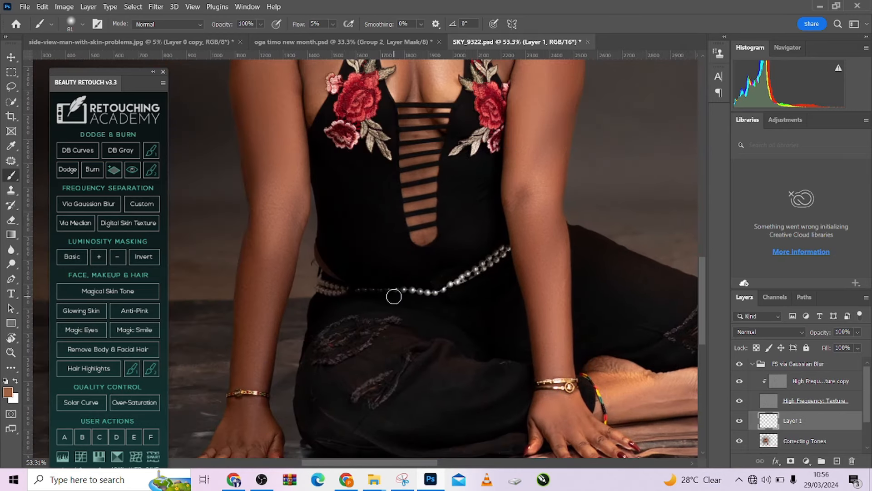
pyautogui.scroll(4, 388, 255)
pyautogui.moveTo(433, 248); pyautogui.dragTo(400, 433)
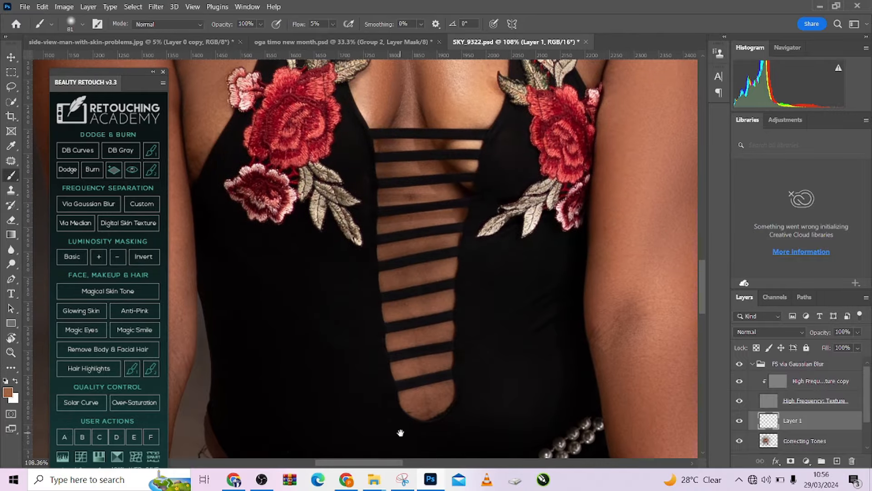
pyautogui.scroll(2, 409, 345)
pyautogui.scroll(-1, 409, 346)
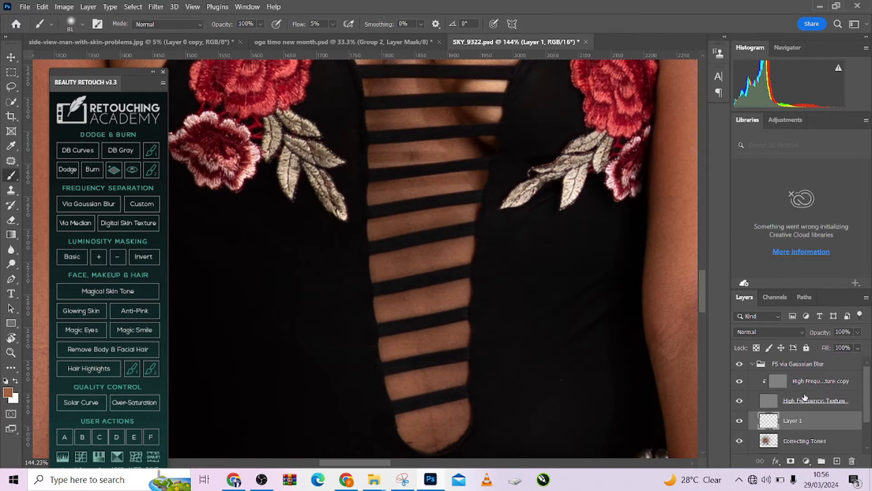
pyautogui.click(814, 441)
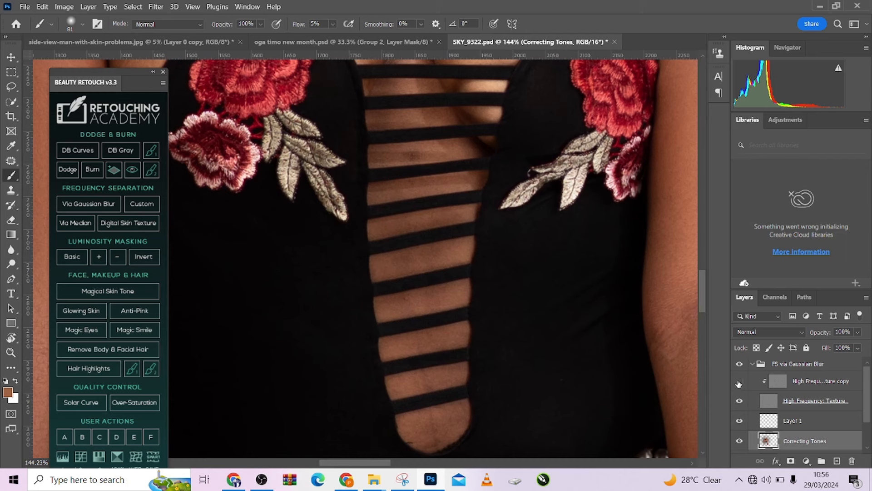
pyautogui.click(739, 402)
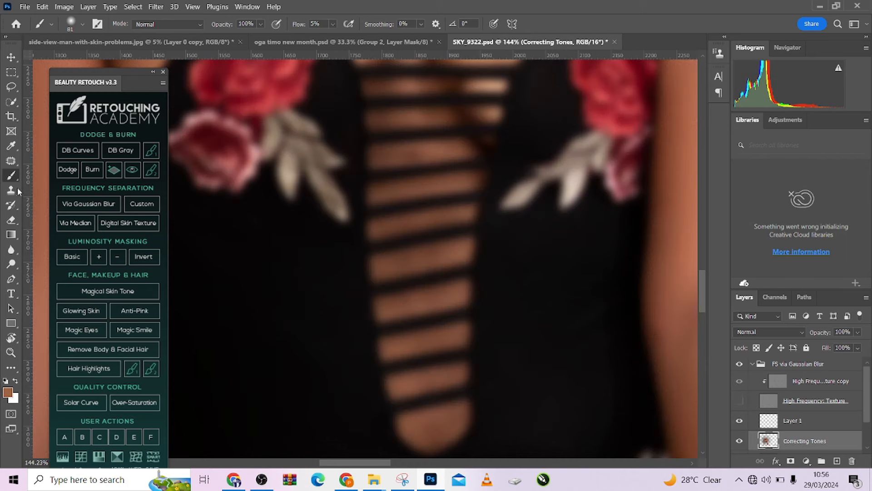
pyautogui.rightClick(13, 175)
pyautogui.click(46, 210)
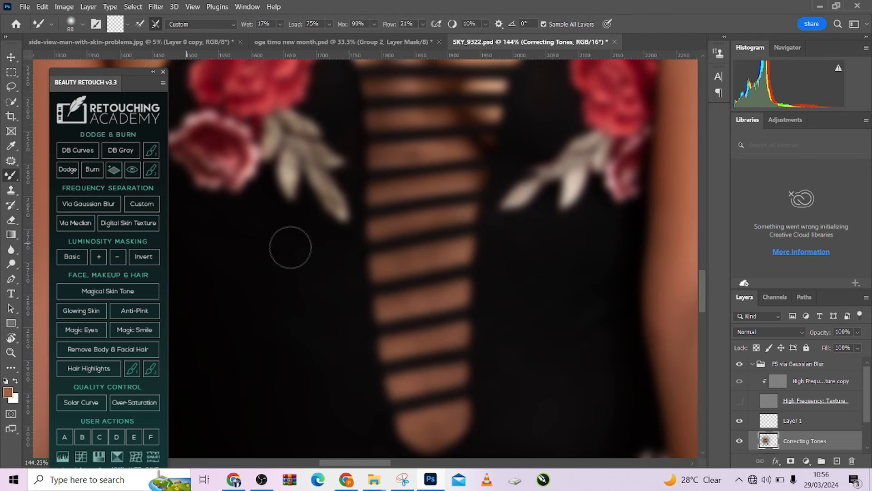
# Reduce the Mixer Brush to about 35 px and smooth the skin tones in the lowest gaps between the torso straps.
pyautogui.scroll(2, 445, 279)
pyautogui.moveTo(419, 337); pyautogui.dragTo(419, 220)
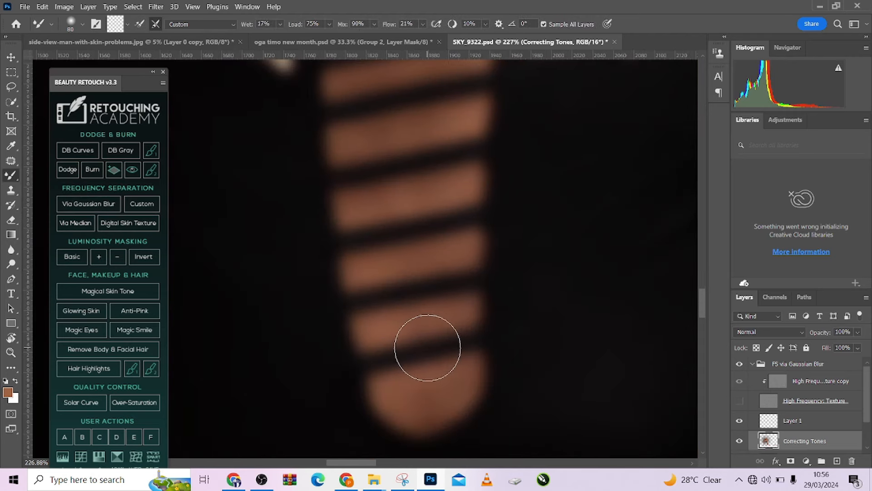
pyautogui.press('[')
pyautogui.press('[')
pyautogui.press('[')
pyautogui.press('[')
pyautogui.moveTo(453, 384)
pyautogui.mouseDown()
pyautogui.moveTo(412, 399)
pyautogui.moveTo(435, 390)
pyautogui.moveTo(395, 393)
pyautogui.moveTo(425, 391)
pyautogui.moveTo(413, 392)
pyautogui.moveTo(426, 378)
pyautogui.moveTo(437, 395)
pyautogui.mouseUp()
pyautogui.press('[')
pyautogui.press('[')
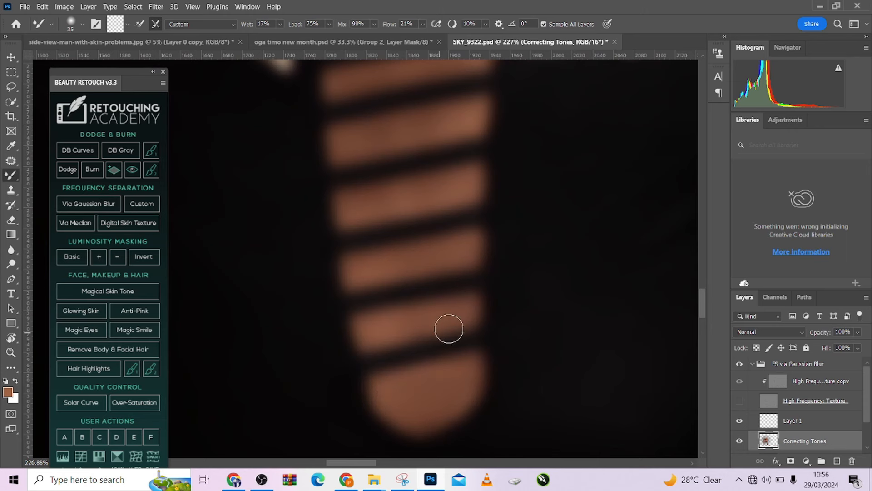
pyautogui.moveTo(436, 313)
pyautogui.mouseDown()
pyautogui.moveTo(370, 322)
pyautogui.moveTo(465, 310)
pyautogui.moveTo(399, 326)
pyautogui.moveTo(440, 310)
pyautogui.mouseUp()
pyautogui.moveTo(369, 279)
pyautogui.mouseDown()
pyautogui.moveTo(439, 258)
pyautogui.moveTo(413, 251)
pyautogui.moveTo(475, 250)
pyautogui.moveTo(348, 270)
pyautogui.moveTo(365, 270)
pyautogui.moveTo(377, 360)
pyautogui.mouseUp()
pyautogui.press('space')
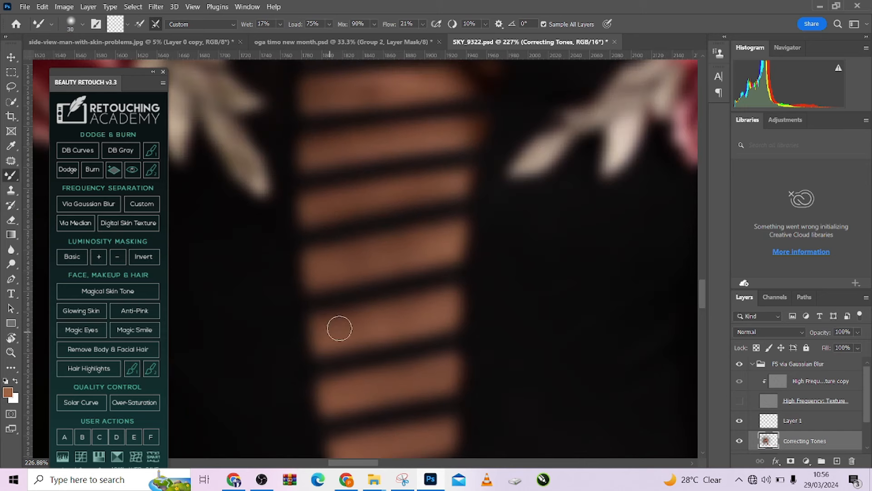
# Blend the skin tones in the middle gaps between the torso straps with the Mixer Brush, adjusting its size to fit.
pyautogui.moveTo(356, 327); pyautogui.dragTo(423, 321)
pyautogui.moveTo(326, 278)
pyautogui.mouseDown()
pyautogui.moveTo(391, 261)
pyautogui.moveTo(373, 250)
pyautogui.moveTo(443, 239)
pyautogui.moveTo(436, 249)
pyautogui.moveTo(409, 244)
pyautogui.moveTo(323, 259)
pyautogui.moveTo(395, 258)
pyautogui.mouseUp()
pyautogui.moveTo(391, 225)
pyautogui.mouseDown()
pyautogui.moveTo(384, 335)
pyautogui.moveTo(377, 284)
pyautogui.mouseUp()
pyautogui.press('[')
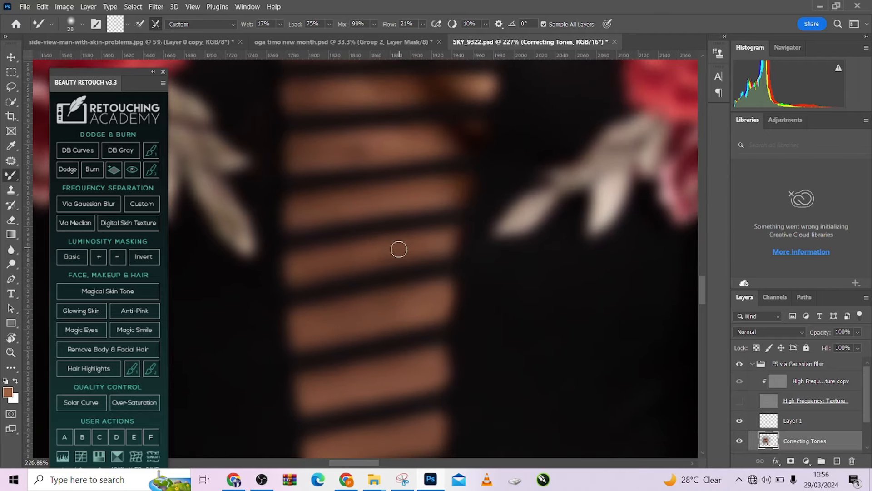
pyautogui.press(']')
pyautogui.moveTo(362, 232); pyautogui.dragTo(355, 318)
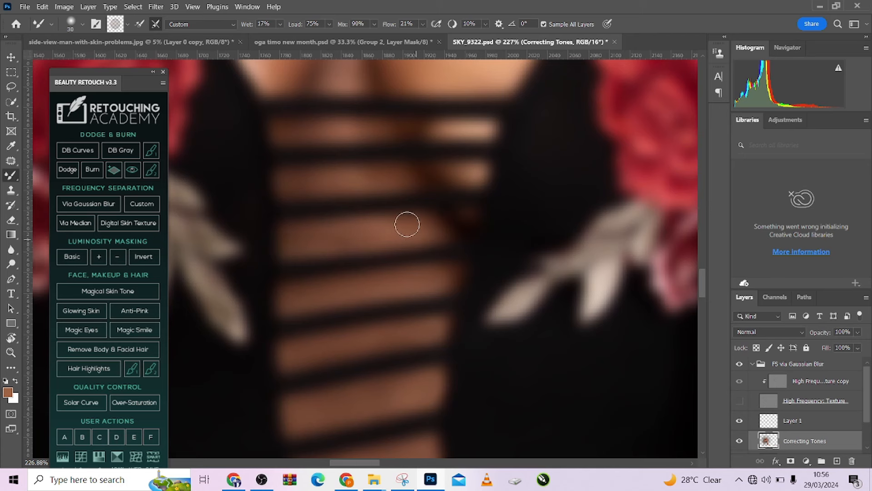
# Smooth the skin tones in the upper strap gaps below the cleavage with a 25 px Mixer Brush.
pyautogui.moveTo(381, 197); pyautogui.dragTo(398, 253)
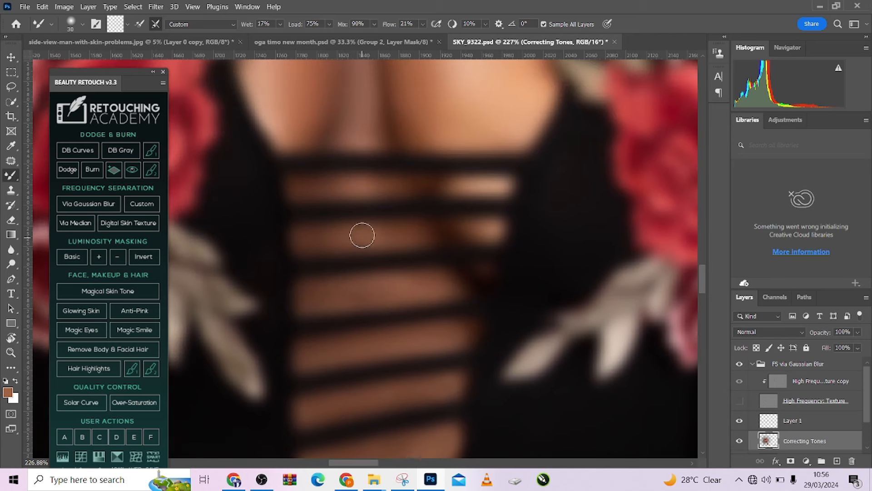
pyautogui.press('[')
pyautogui.press(']')
pyautogui.moveTo(359, 182); pyautogui.dragTo(357, 286)
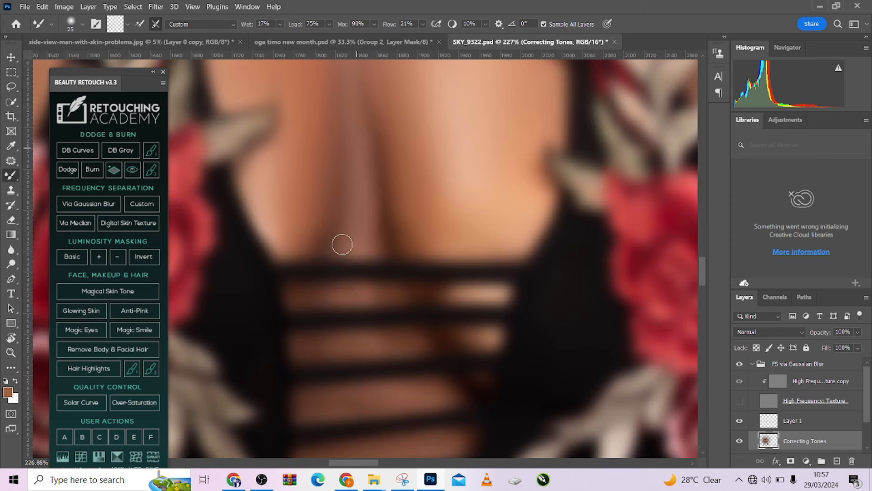
# Show the High Frequency: Texture layer again, collapse the FS via Gaussian Blur group and review the full portrait.
pyautogui.scroll(-3, 376, 208)
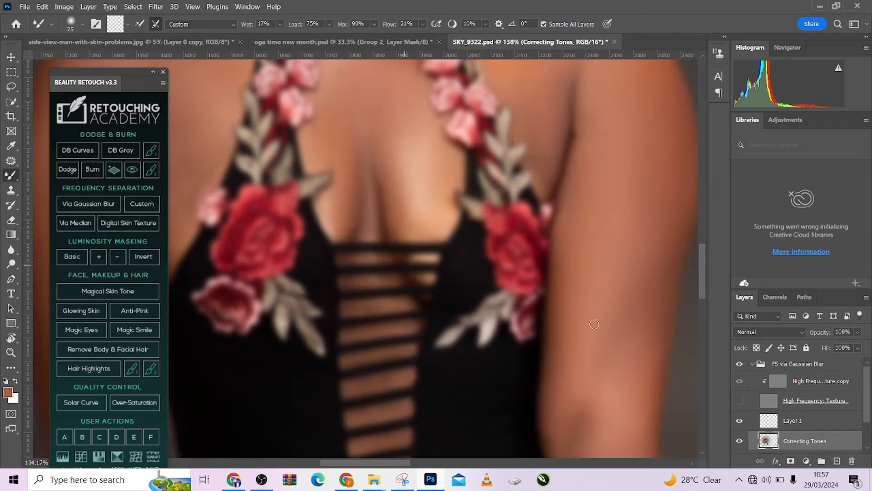
pyautogui.scroll(-4, 484, 315)
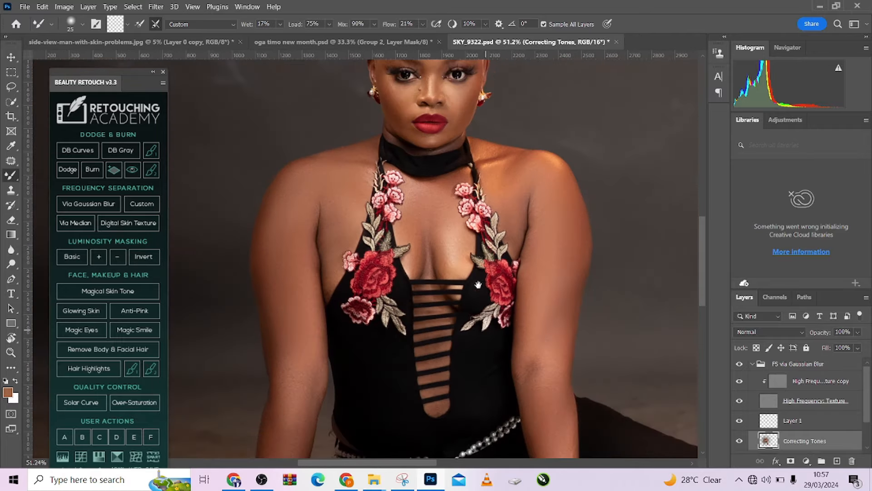
pyautogui.moveTo(478, 285); pyautogui.dragTo(477, 353)
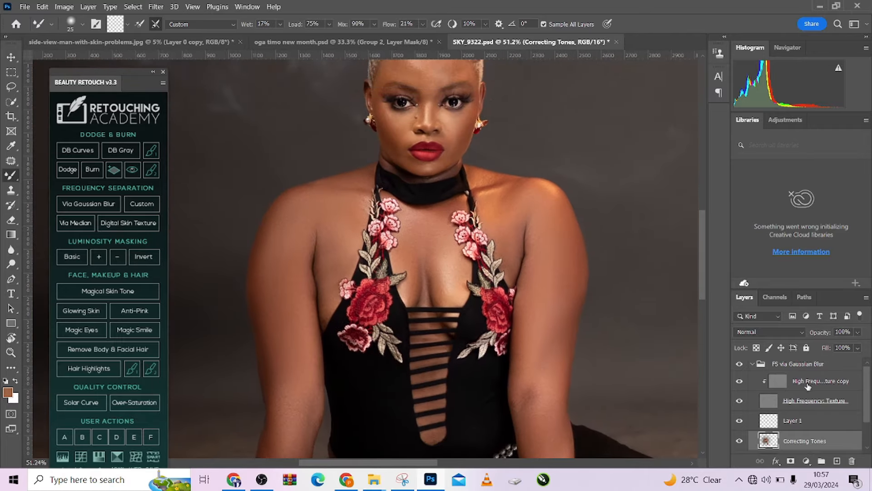
pyautogui.click(751, 364)
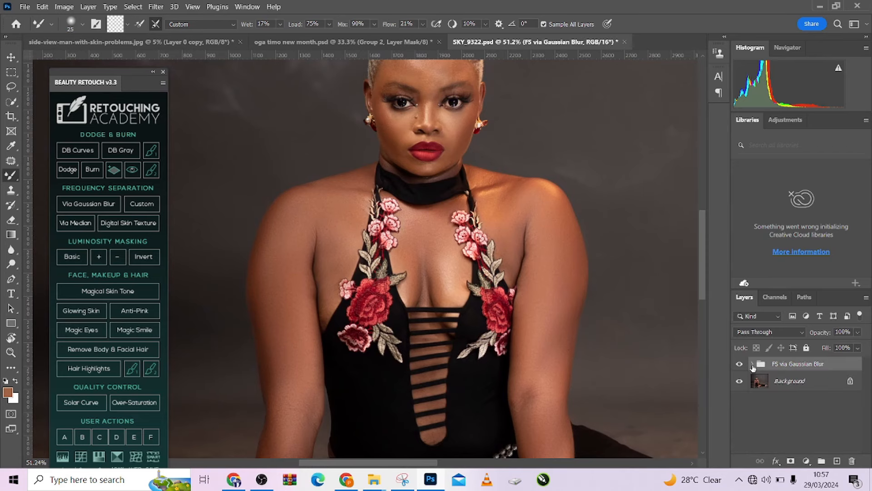
pyautogui.scroll(-4, 461, 302)
pyautogui.moveTo(461, 302); pyautogui.dragTo(357, 279)
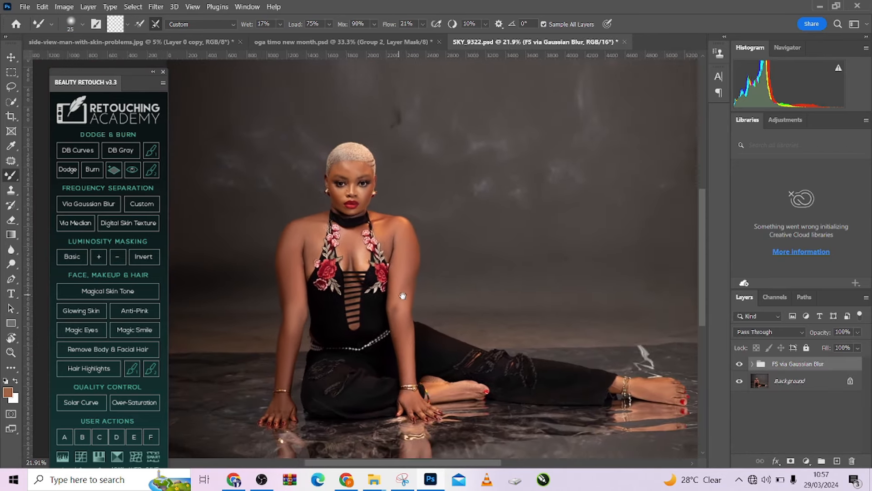
# Compare the portrait with and without the FS via Gaussian Blur group, and create the curves-based Dodge & Burn layer setup.
pyautogui.click(739, 363)
pyautogui.click(739, 364)
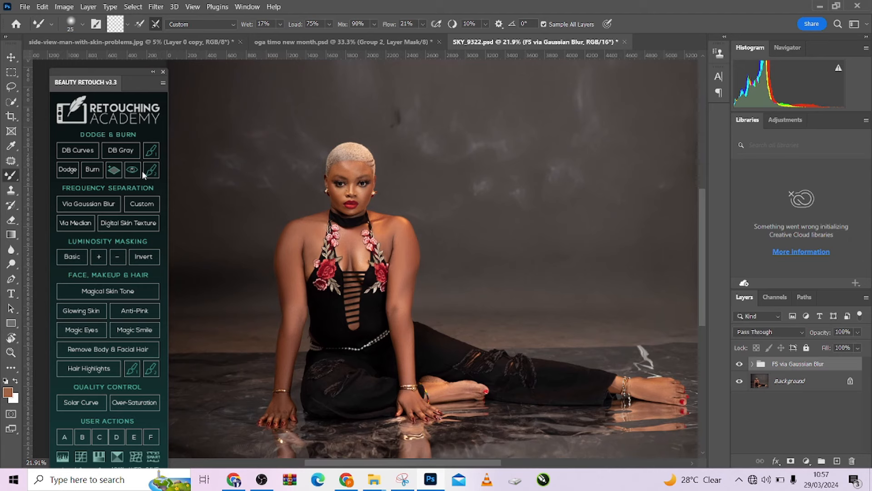
pyautogui.click(71, 154)
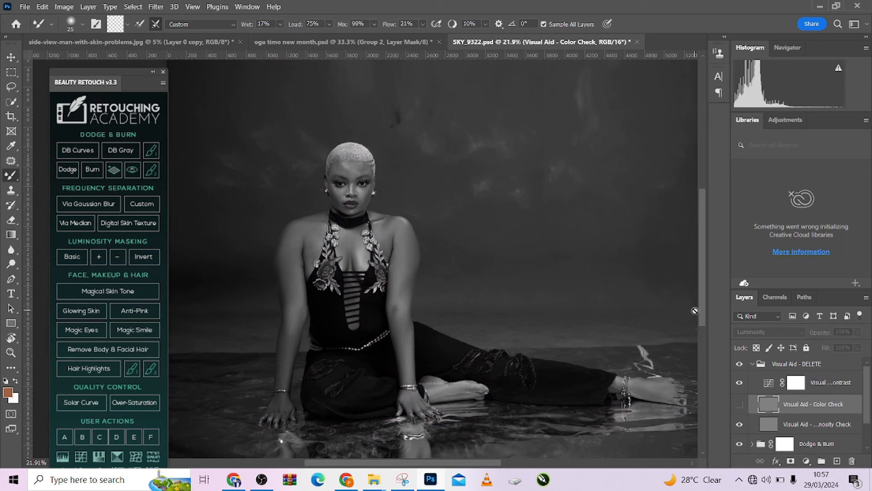
# Hide the FS via Gaussian Blur group to check the grayscale portrait without the frequency separation retouching.
pyautogui.scroll(-2, 754, 424)
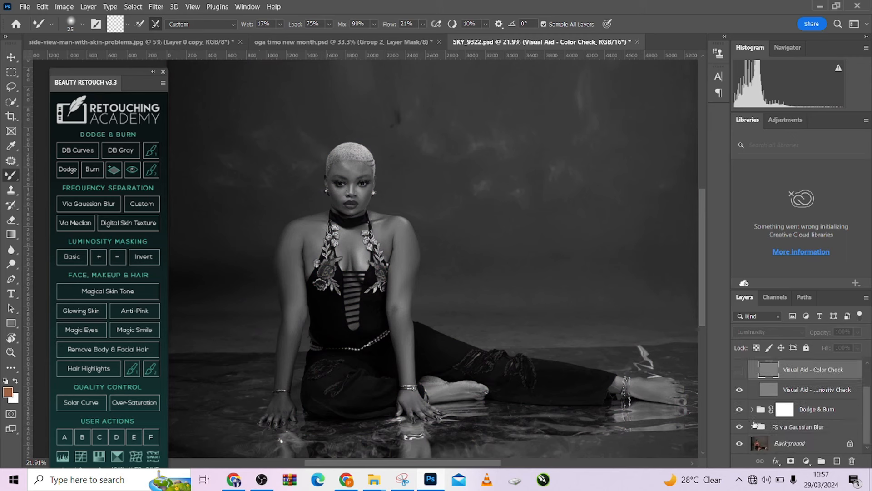
pyautogui.click(740, 428)
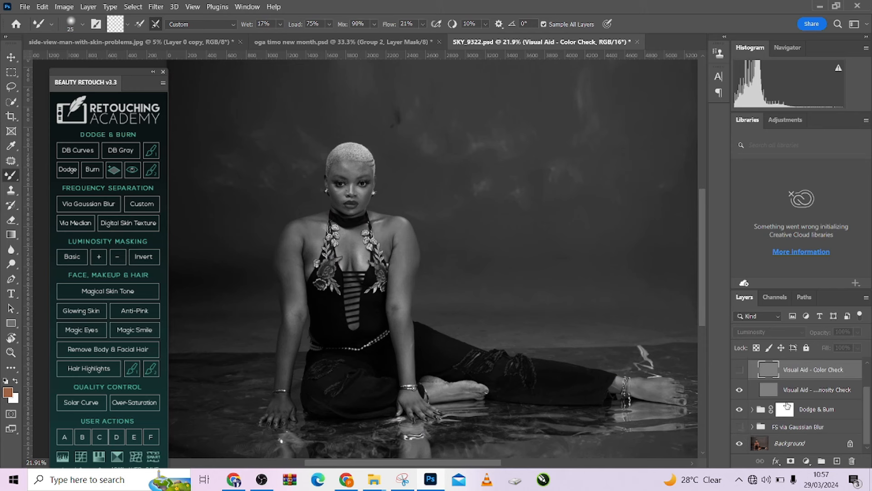
pyautogui.scroll(2, 787, 405)
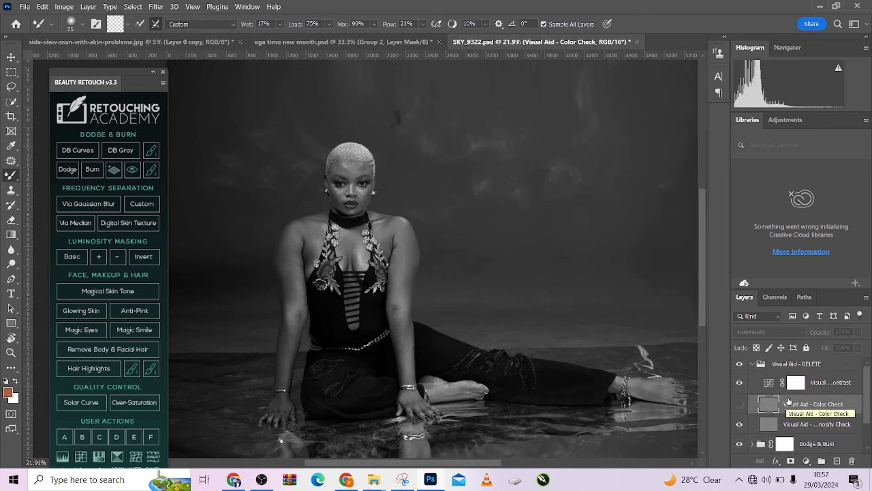
# Toggle the Visual Aid - DELETE group and its color and luminosity check layers to compare their effect on the portrait.
pyautogui.click(770, 384)
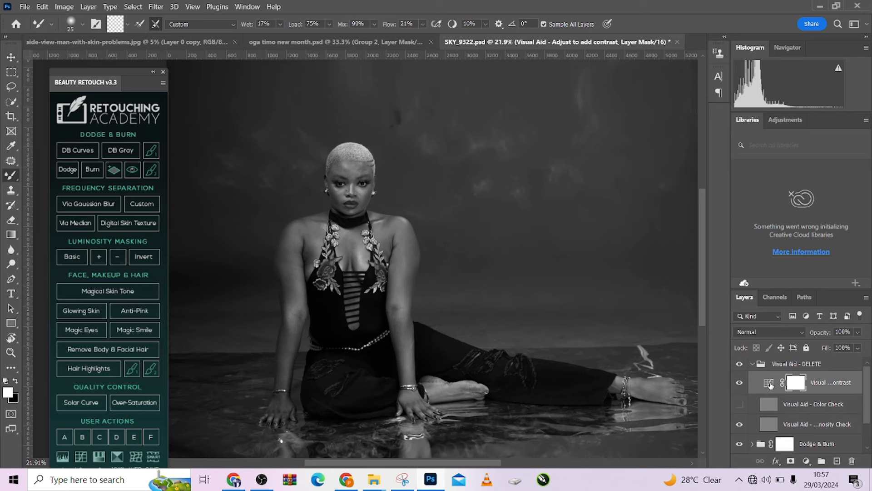
pyautogui.click(741, 364)
pyautogui.click(741, 365)
pyautogui.click(740, 364)
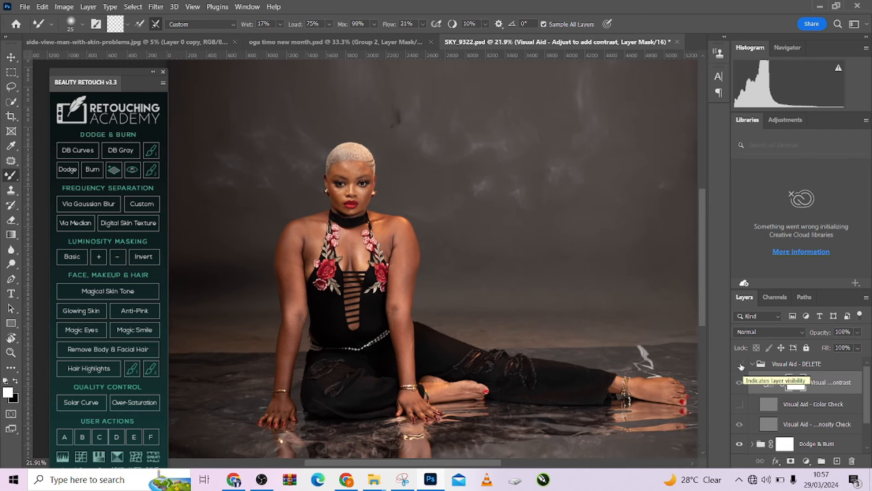
pyautogui.click(740, 365)
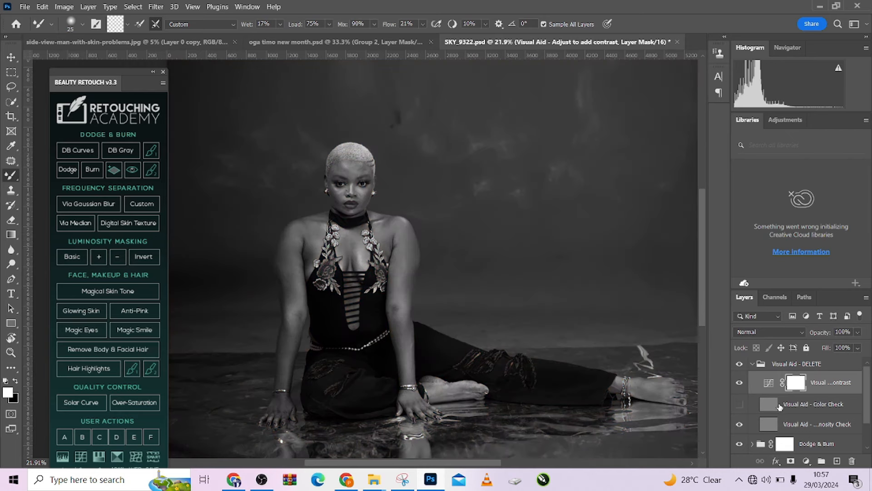
pyautogui.click(741, 404)
pyautogui.click(742, 406)
pyautogui.click(741, 425)
pyautogui.click(741, 425)
# Expand the Dodge & Burn group, select the Dodge Curve mask, and set up the Brush Tool with 2% flow.
pyautogui.scroll(-1, 784, 424)
pyautogui.click(752, 410)
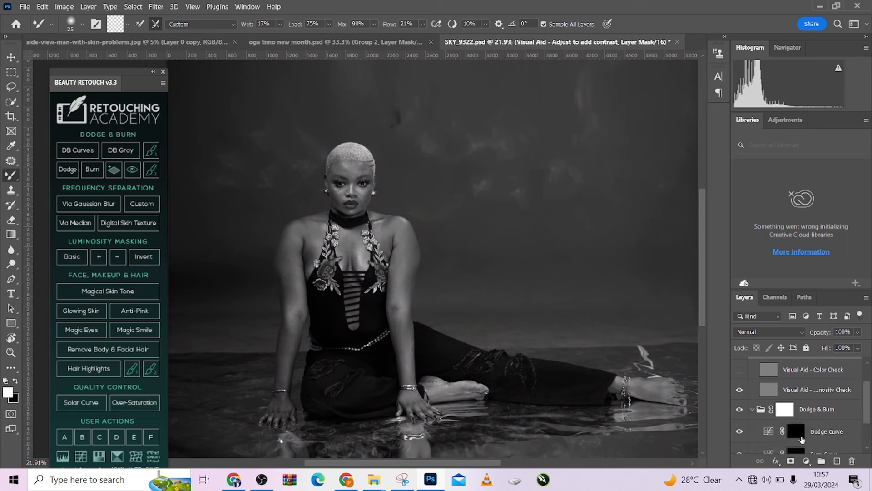
pyautogui.click(794, 434)
pyautogui.rightClick(12, 176)
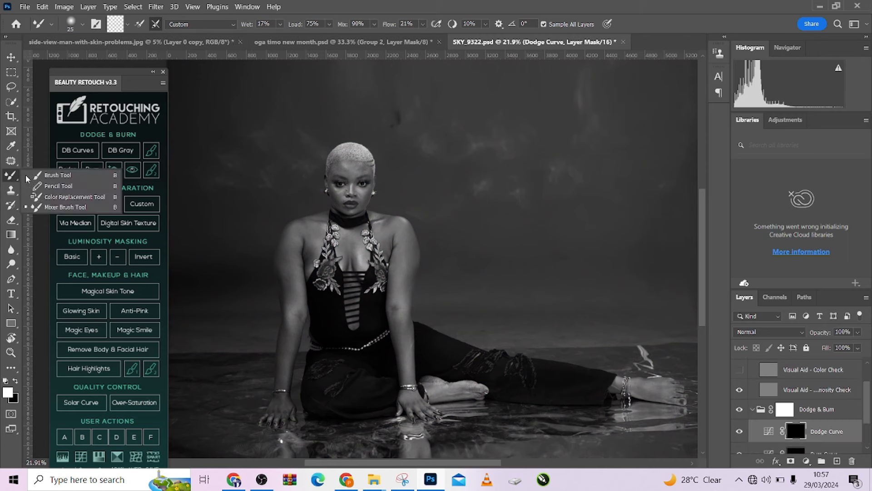
pyautogui.click(54, 174)
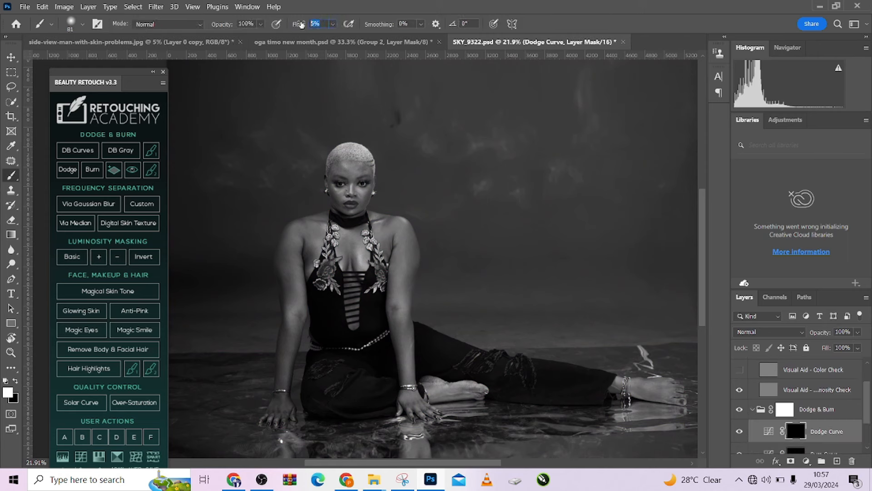
pyautogui.write('2')
pyautogui.scroll(4, 357, 160)
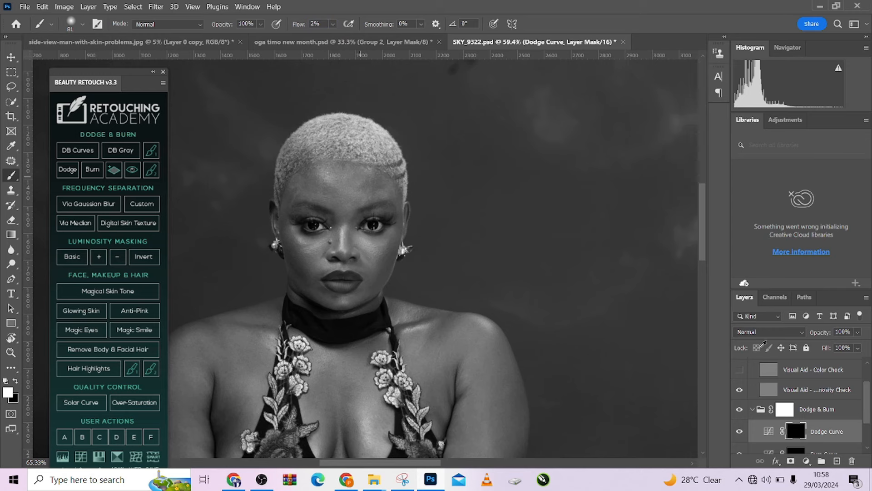
pyautogui.press('Return')
# Open the Dodge Curve's curve settings and set the layer's blend mode to Screen.
pyautogui.doubleClick(768, 431)
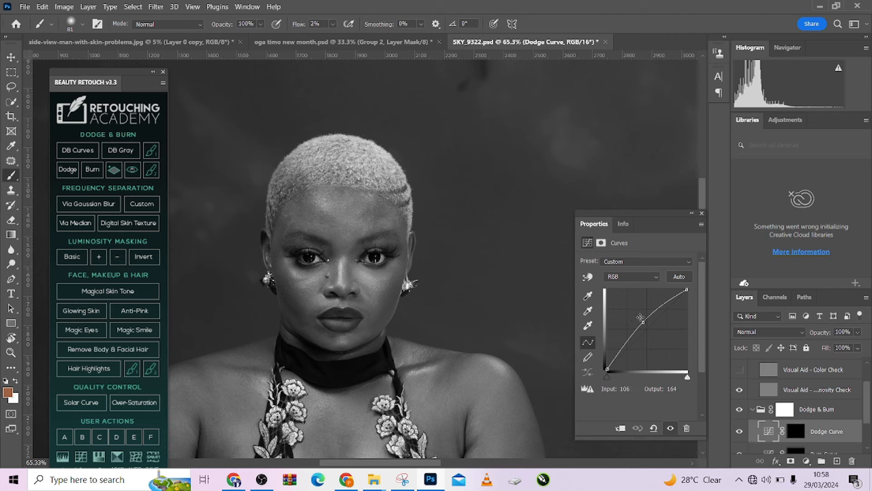
pyautogui.click(247, 7)
pyautogui.click(517, 132)
pyautogui.click(760, 332)
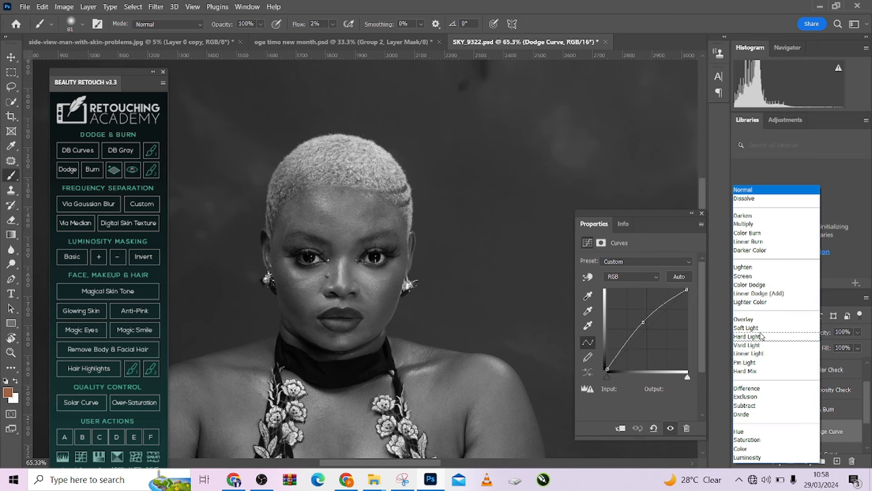
pyautogui.click(747, 276)
# Hide the Visual Aid - DELETE group and return to the Dodge Curve layer.
pyautogui.scroll(2, 758, 371)
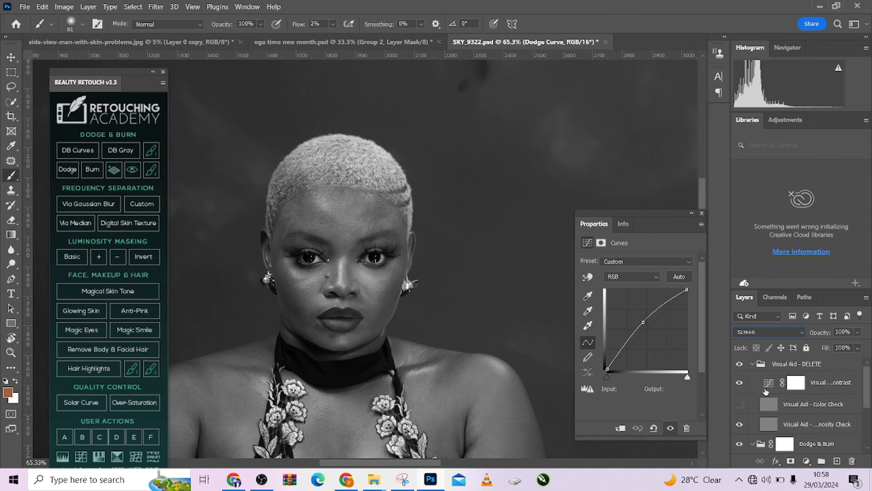
pyautogui.click(740, 364)
pyautogui.scroll(-3, 783, 397)
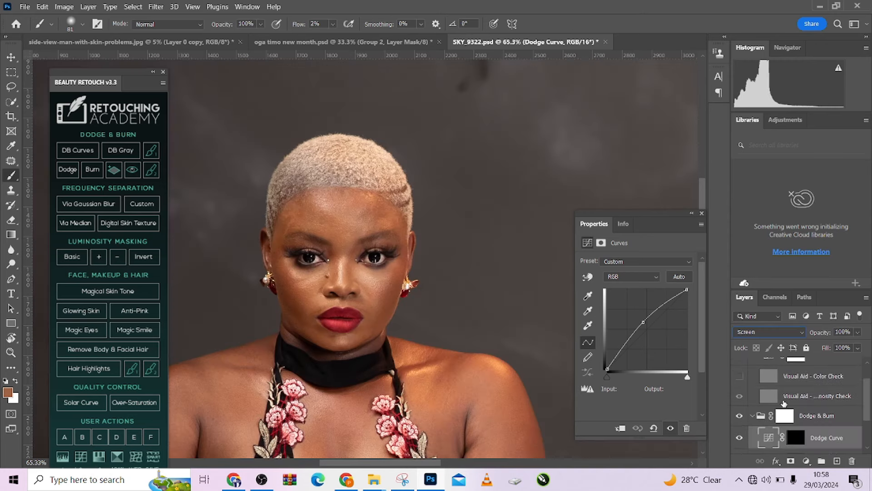
# Invert the Dodge Curve mask to preview its brightening, set the layer's blend mode to Normal, and invert the mask back to black.
pyautogui.click(795, 409)
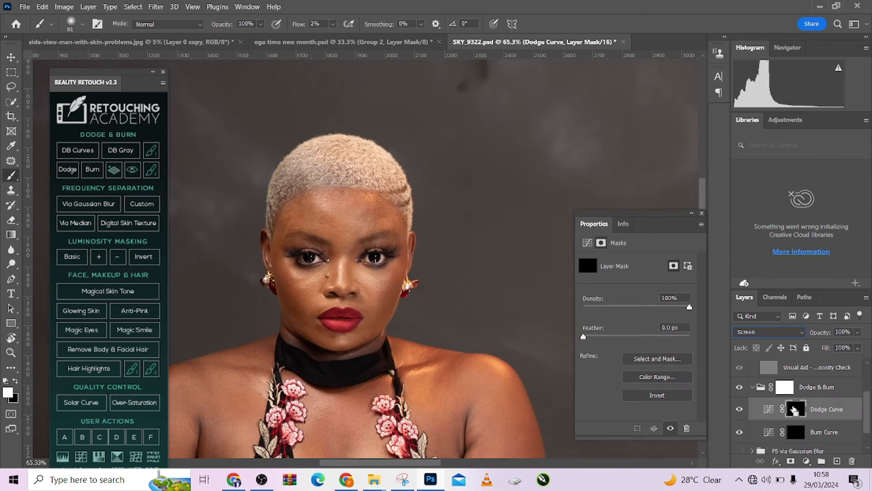
pyautogui.hotkey('ctrl', 'i')
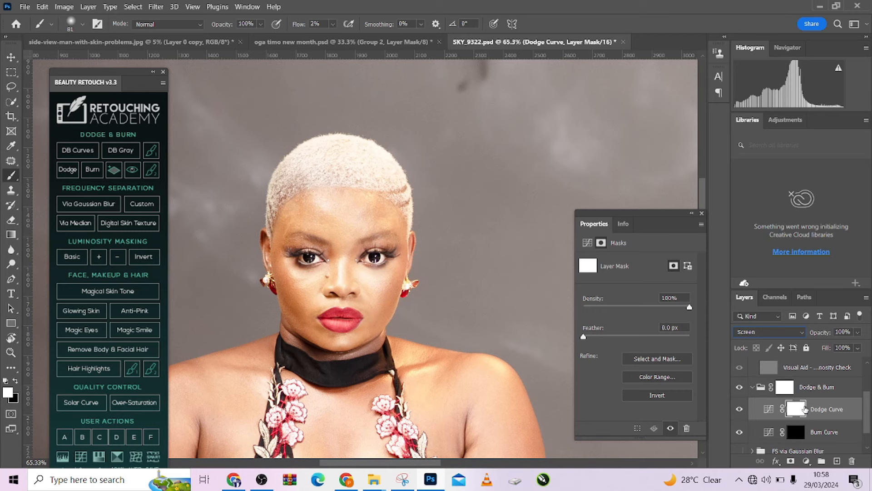
pyautogui.click(768, 332)
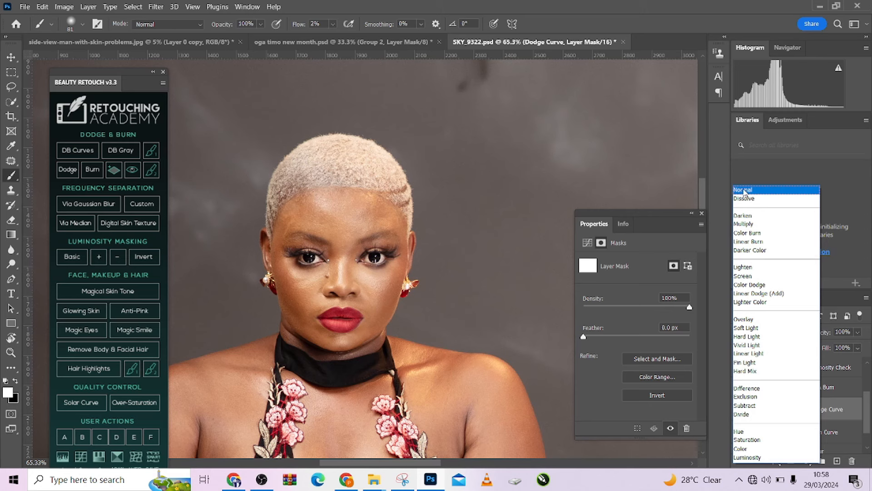
pyautogui.click(744, 192)
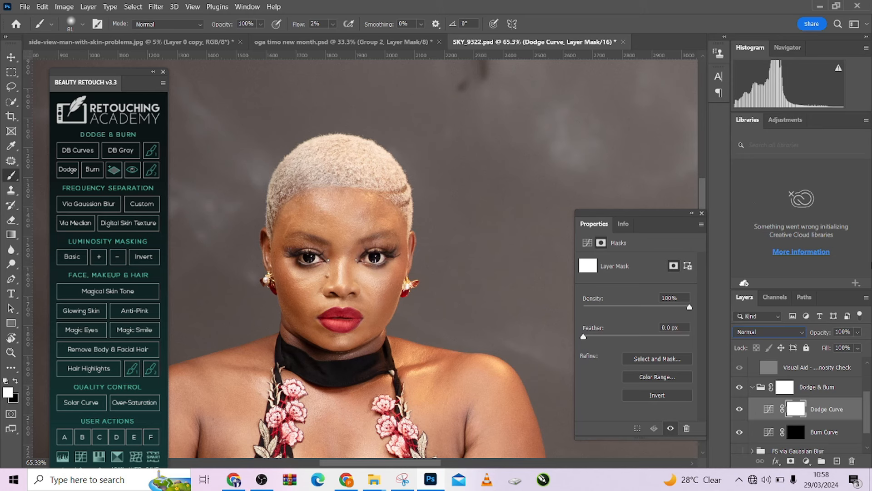
pyautogui.hotkey('ctrl', 'i')
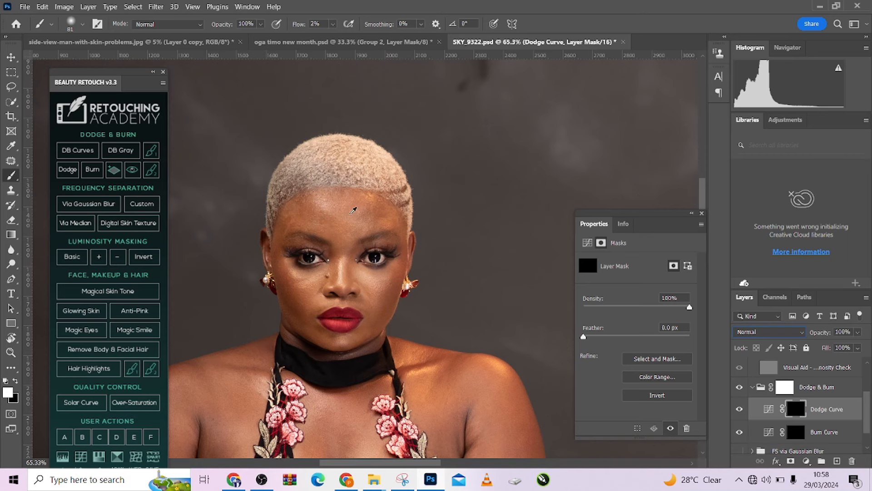
# Paint white on the Dodge Curve mask over the forehead with a soft 60 to 80 px brush at 2% flow.
pyautogui.scroll(3, 336, 256)
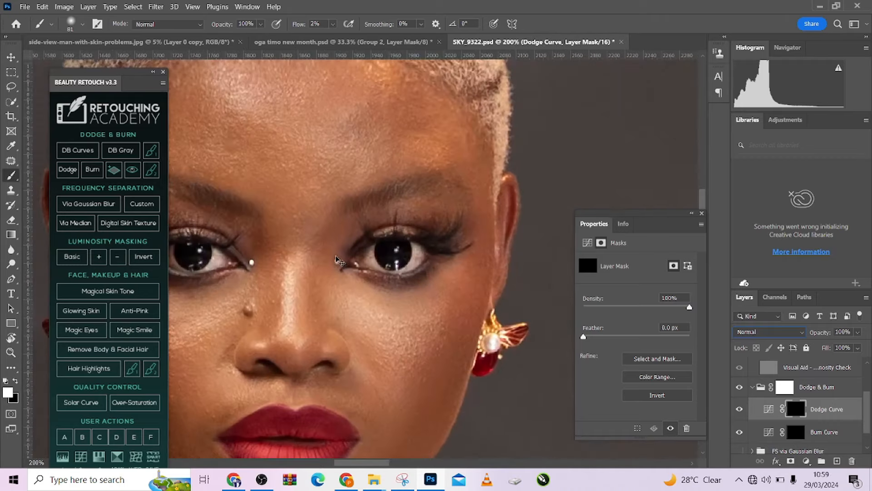
pyautogui.scroll(-3, 336, 259)
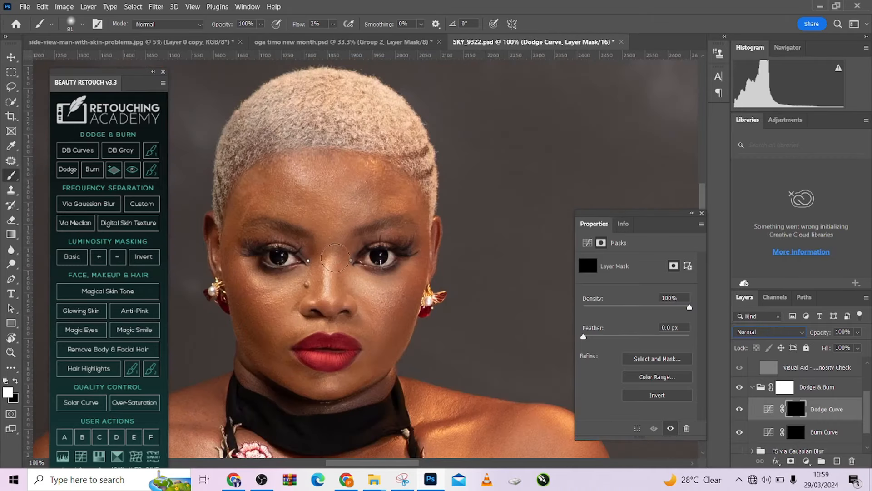
pyautogui.press('[')
pyautogui.press('[')
pyautogui.press('[')
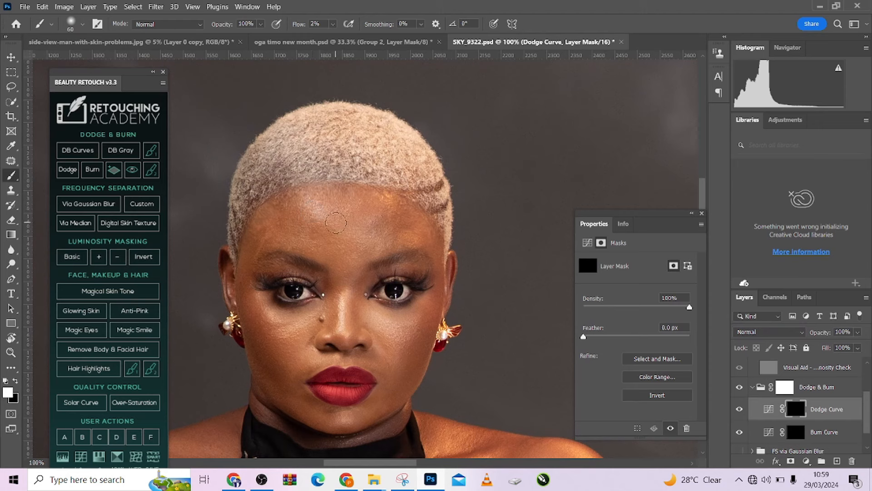
pyautogui.press(']')
pyautogui.press(']')
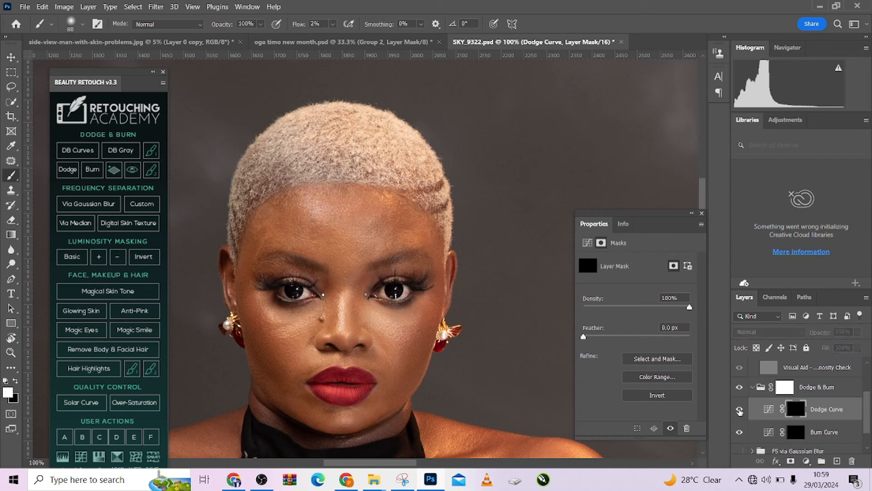
pyautogui.press('[')
pyautogui.press('[')
pyautogui.press('[')
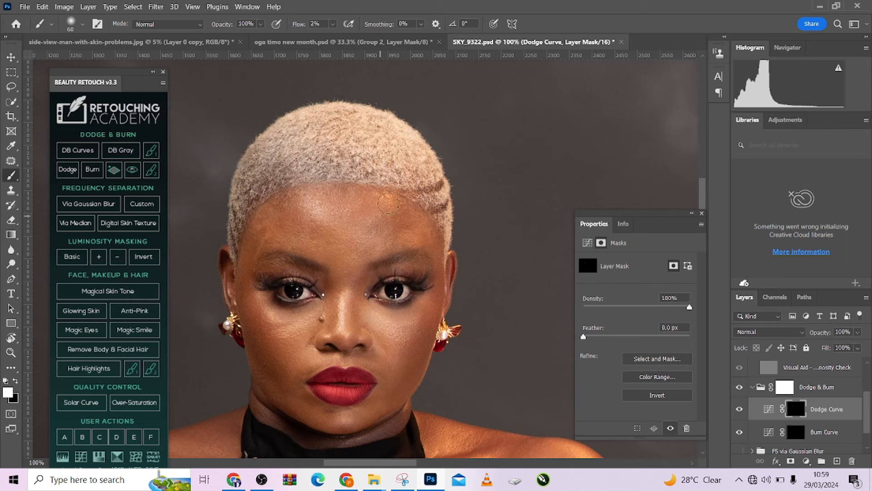
# Dodge the under-eye and cheek areas with a brush of about 40 to 45 px, comparing the Dodge Curve layer off and on.
pyautogui.press('[')
pyautogui.scroll(2, 288, 333)
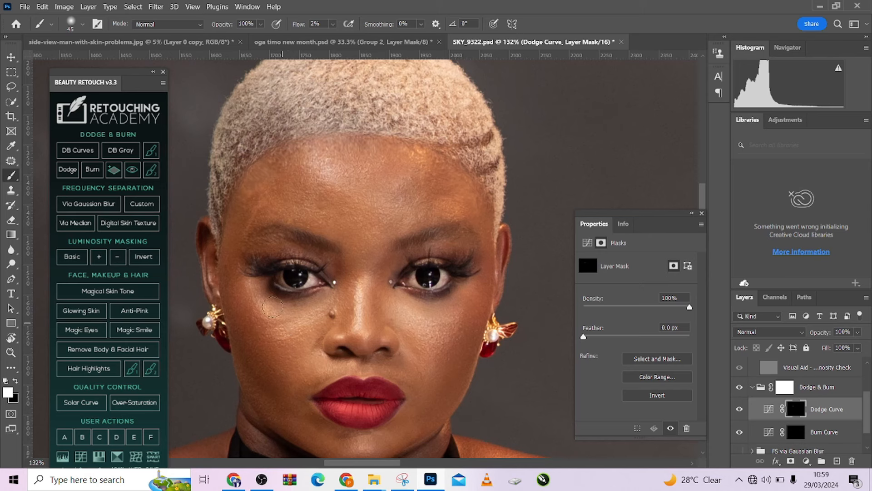
pyautogui.press(']')
pyautogui.press('[')
pyautogui.press(']')
pyautogui.press('[')
pyautogui.click(740, 410)
pyautogui.click(740, 410)
pyautogui.press('[')
pyautogui.scroll(-3, 318, 357)
pyautogui.press('[')
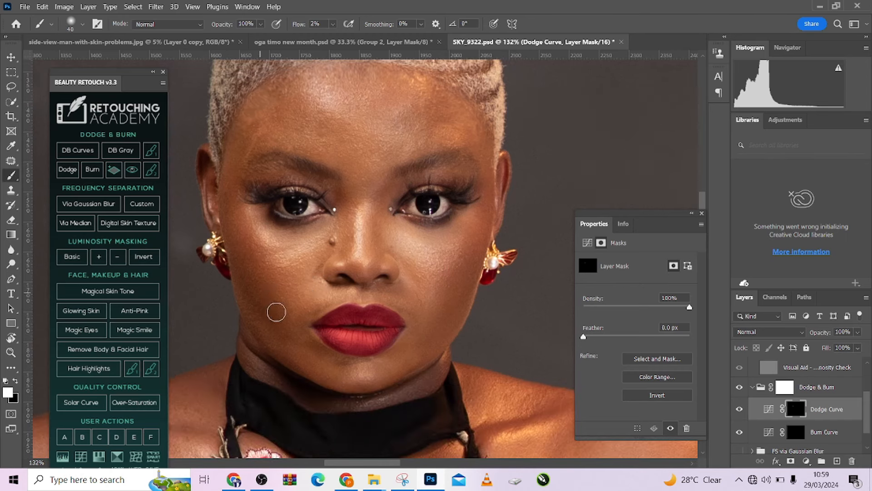
# Dodge the lower cheeks and the chin on the Dodge Curve mask, varying the brush size to fit each area.
pyautogui.press(']')
pyautogui.press('[')
pyautogui.press(']')
pyautogui.press('[')
pyautogui.press(']')
pyautogui.press(']')
pyautogui.moveTo(341, 380); pyautogui.dragTo(375, 377)
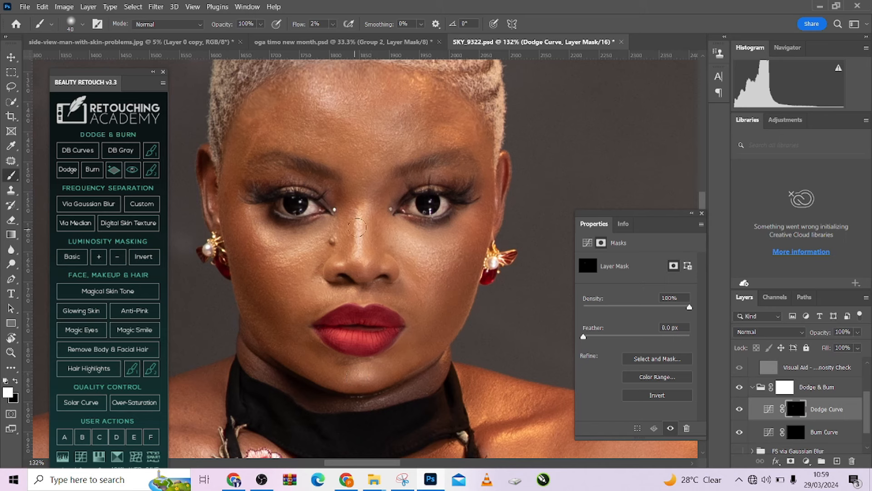
# Dodge the bridge of the nose on the Dodge Curve mask with a smaller brush.
pyautogui.press('[')
pyautogui.press('[')
pyautogui.press('[')
pyautogui.press('[')
pyautogui.press('[')
pyautogui.press('[')
pyautogui.press(']')
pyautogui.press(']')
pyautogui.click(262, 481)
pyautogui.click(261, 480)
# Dodge the small areas around the nose and above the upper lip with the brush reduced to 25 px.
pyautogui.press(']')
pyautogui.press(']')
pyautogui.press(']')
pyautogui.press('[')
pyautogui.press('[')
pyautogui.press('[')
pyautogui.press('[')
pyautogui.scroll(-2, 445, 231)
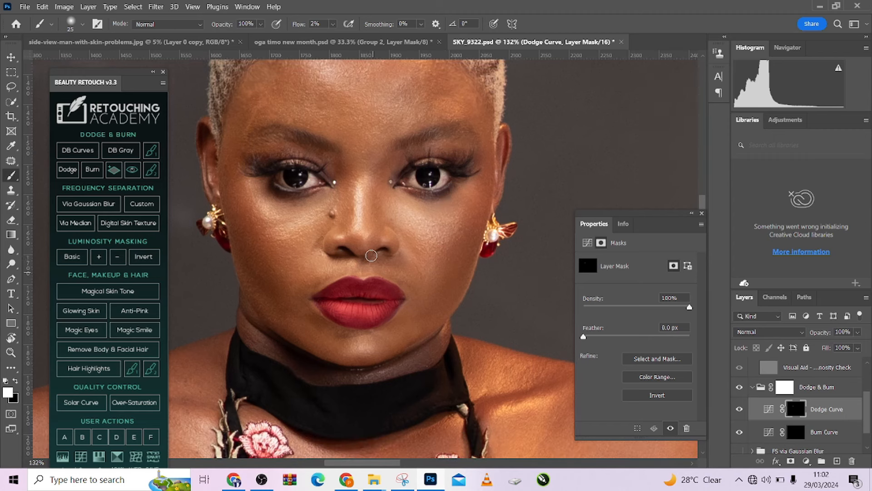
# Set the brush flow to 9% and brighten the lower lip with a brush of about 20 px.
pyautogui.press('[')
pyautogui.moveTo(294, 26); pyautogui.dragTo(299, 25)
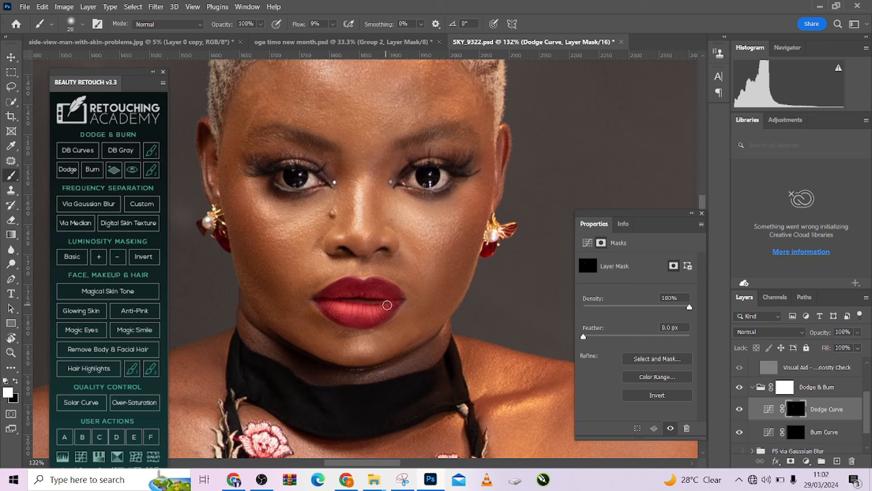
pyautogui.press('[')
# Set the brush flow to 2% and the brush opacity to 20%.
pyautogui.moveTo(297, 25); pyautogui.dragTo(287, 28)
pyautogui.press('Return')
pyautogui.press('2')
pyautogui.moveTo(324, 23); pyautogui.dragTo(294, 29)
pyautogui.write('2')
pyautogui.press('Return')
# Dodge the skin around the eyebrows and between the eyes with a brush of about 23 px.
pyautogui.press(']')
pyautogui.press(']')
pyautogui.press(']')
pyautogui.press(']')
pyautogui.scroll(-3, 318, 241)
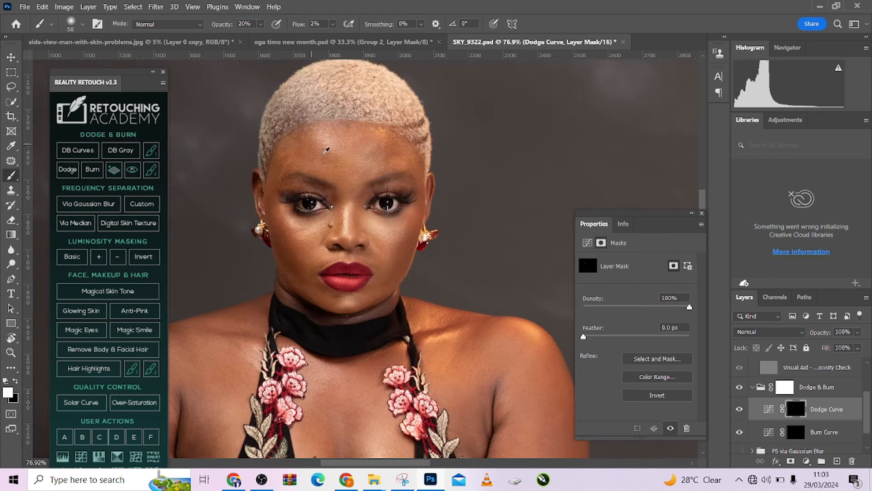
pyautogui.scroll(2, 386, 179)
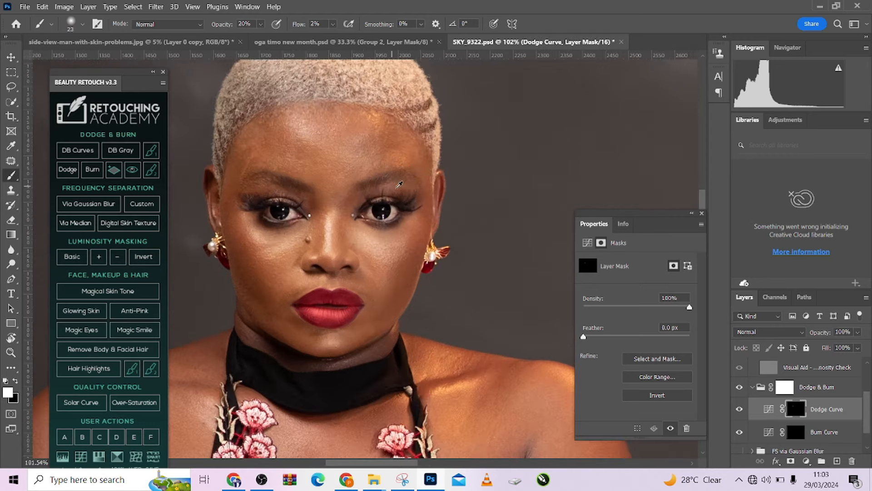
pyautogui.scroll(2, 394, 187)
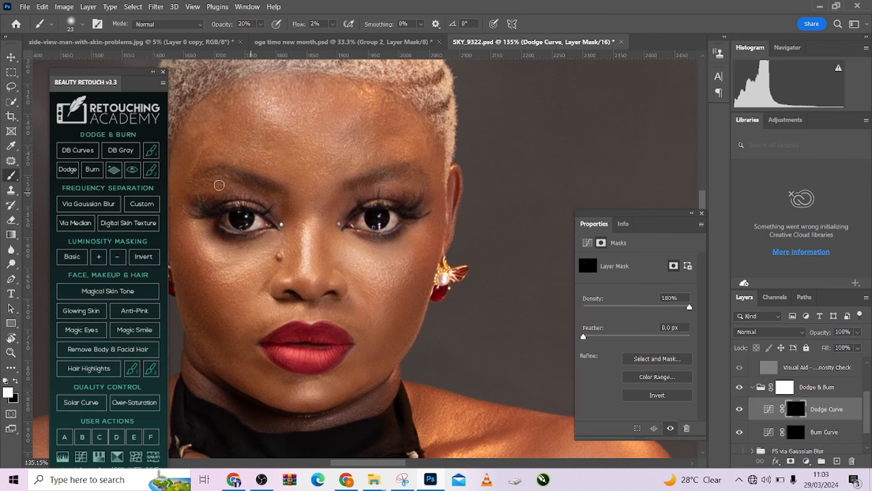
pyautogui.scroll(-2, 385, 214)
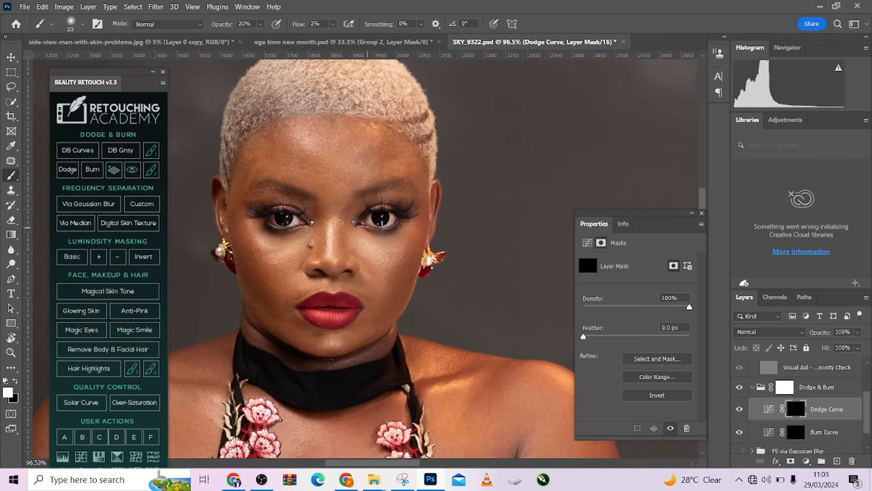
pyautogui.scroll(3, 320, 306)
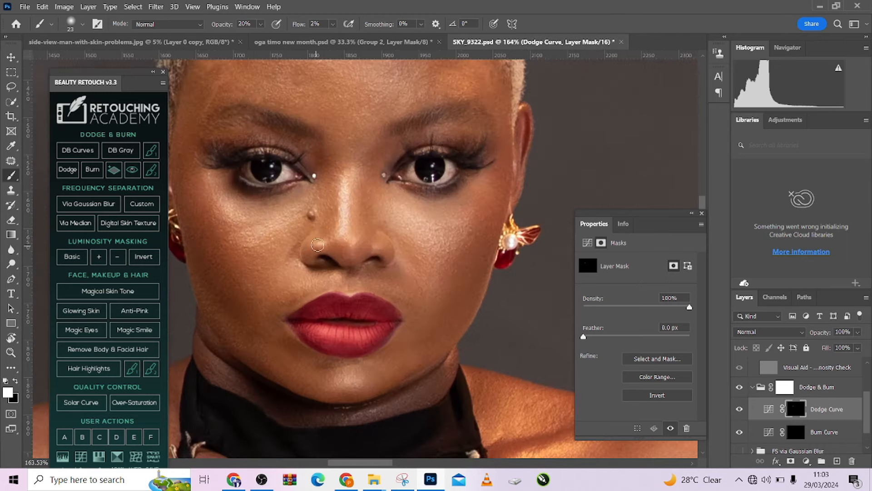
# Refine the dodging beside the nose with a 21 px brush, comparing the Dodge Curve layer off and on.
pyautogui.press('[')
pyautogui.press('[')
pyautogui.press(']')
pyautogui.click(739, 410)
pyautogui.click(740, 410)
pyautogui.scroll(-2, 353, 212)
pyautogui.scroll(-1, 289, 261)
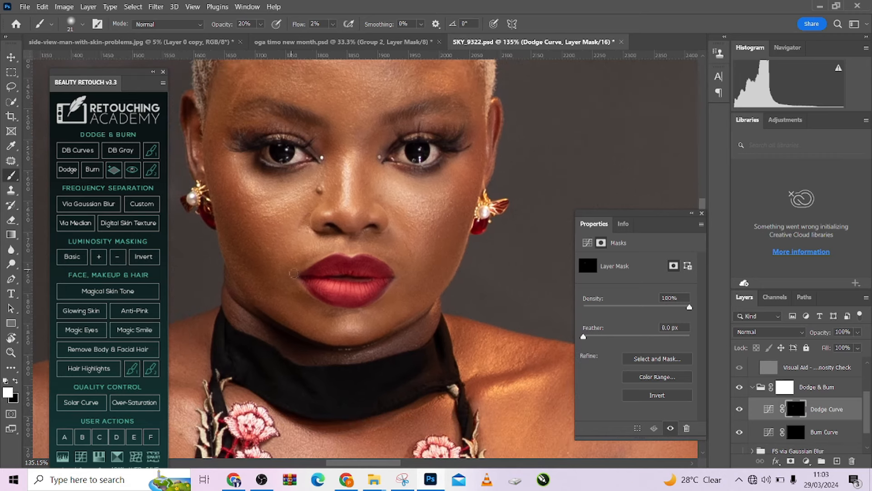
# Dodge the lower face around the mouth and chin with the brush enlarged to 40 px.
pyautogui.press(']')
pyautogui.press(']')
pyautogui.scroll(-2, 355, 329)
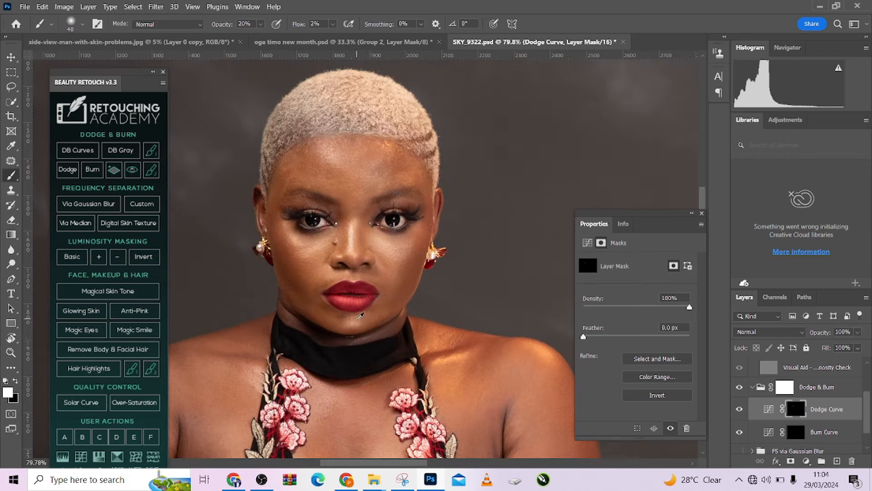
pyautogui.scroll(-2, 363, 313)
pyautogui.scroll(-2, 443, 270)
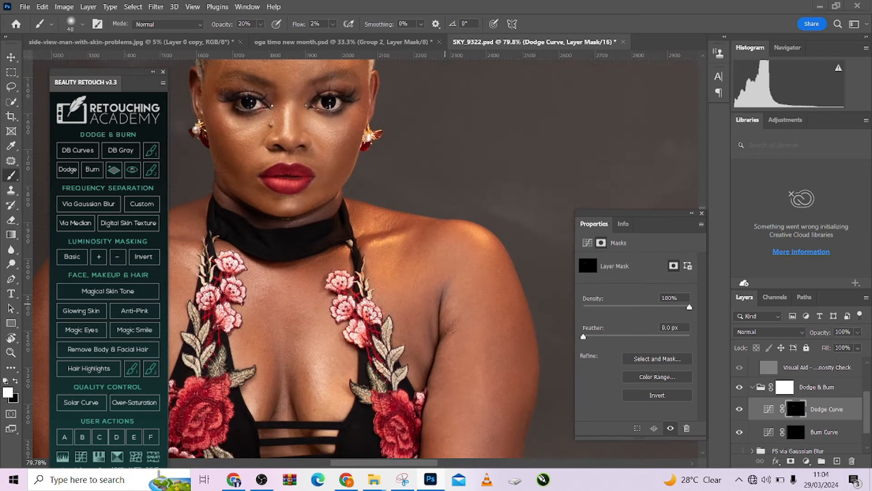
pyautogui.press('super')
pyautogui.write(']]]]]')
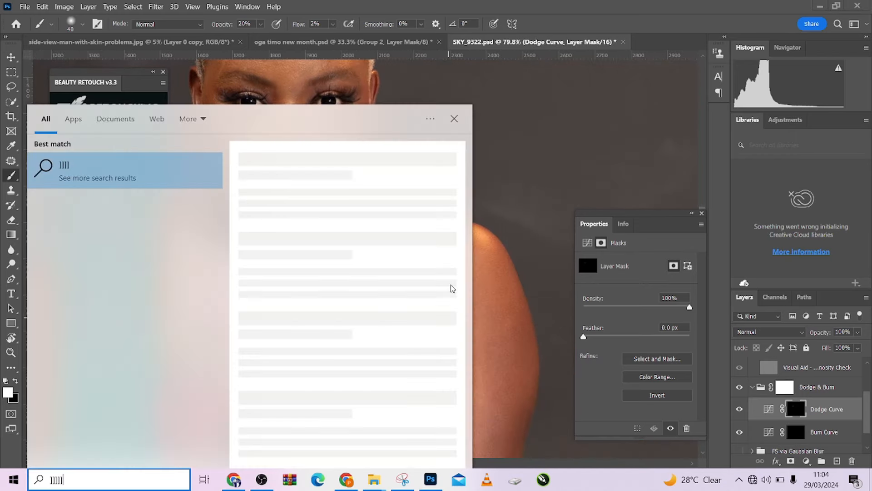
pyautogui.press('Escape')
pyautogui.press('super')
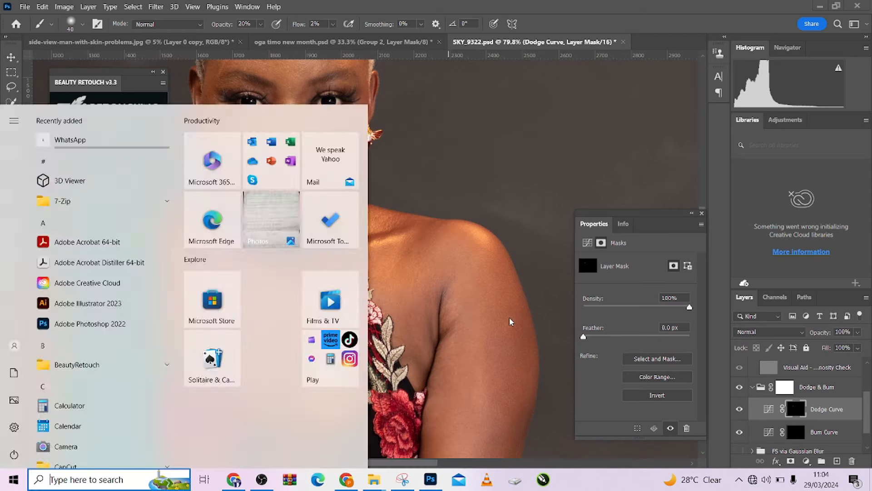
pyautogui.press('Escape')
# Dodge the shoulders and collarbone area on the Dodge Curve mask with a brush of about 60 px.
pyautogui.scroll(-2, 500, 313)
pyautogui.scroll(-4, 490, 308)
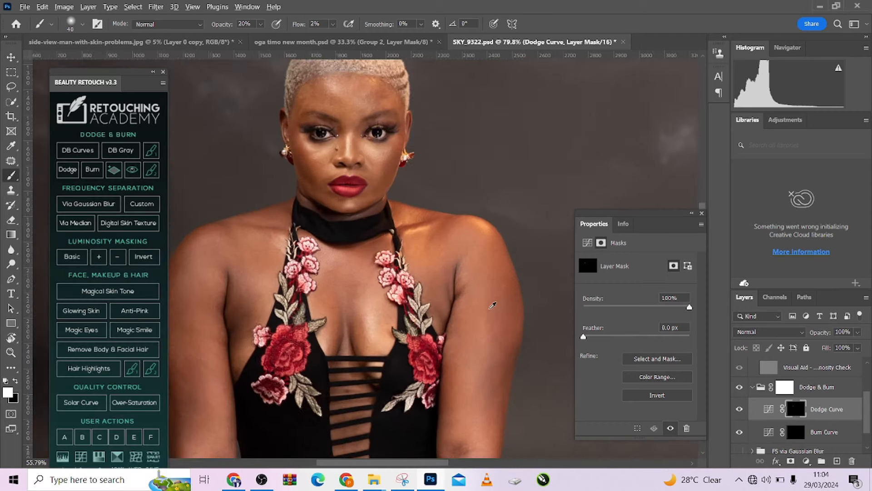
pyautogui.scroll(-2, 490, 305)
pyautogui.press(']')
pyautogui.press(']')
pyautogui.press(']')
pyautogui.press(']')
pyautogui.press(']')
pyautogui.press(']')
pyautogui.press('[')
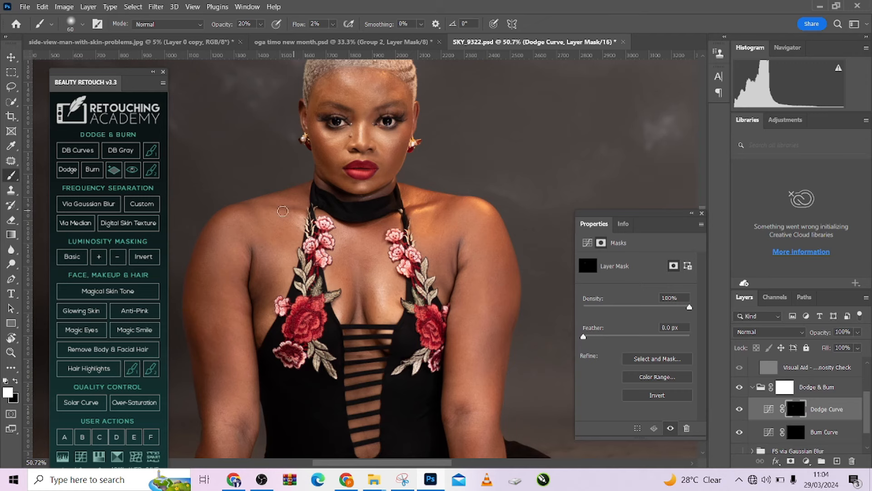
pyautogui.scroll(1, 283, 210)
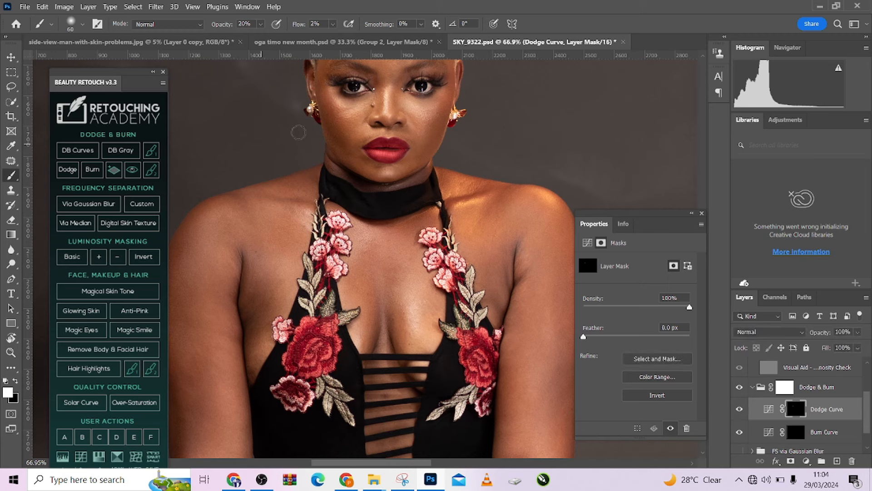
# Dodge the chest and upper body skin on the Dodge Curve mask, adapting the brush size to each area.
pyautogui.press('[')
pyautogui.press('[')
pyautogui.press(']')
pyautogui.press(']')
pyautogui.press(']')
pyautogui.press('[')
pyautogui.press(']')
pyautogui.press('[')
pyautogui.press('[')
pyautogui.press(']')
pyautogui.press('[')
# Set the brush flow to 4% and dodge the woman's left upper arm with a 150 px brush.
pyautogui.scroll(-2, 457, 286)
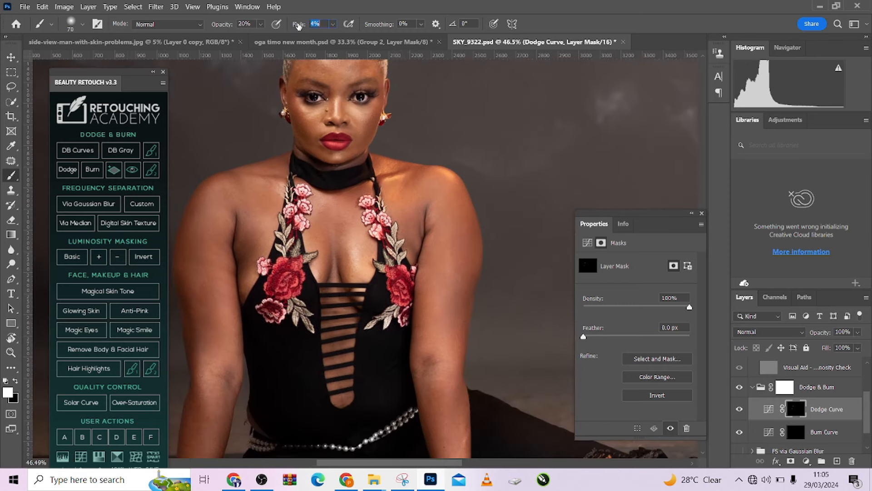
pyautogui.press(']')
pyautogui.press(']')
pyautogui.moveTo(444, 234)
pyautogui.mouseDown()
pyautogui.moveTo(440, 196)
pyautogui.moveTo(444, 226)
pyautogui.mouseUp()
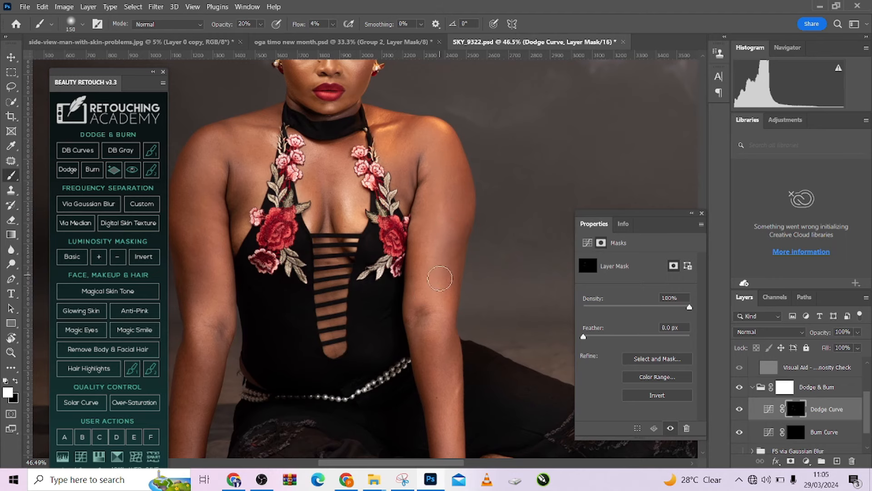
pyautogui.moveTo(440, 278); pyautogui.dragTo(441, 167)
# Dodge the woman's left forearm with the brush reduced to about 90 px.
pyautogui.press('[')
pyautogui.press('[')
pyautogui.press('[')
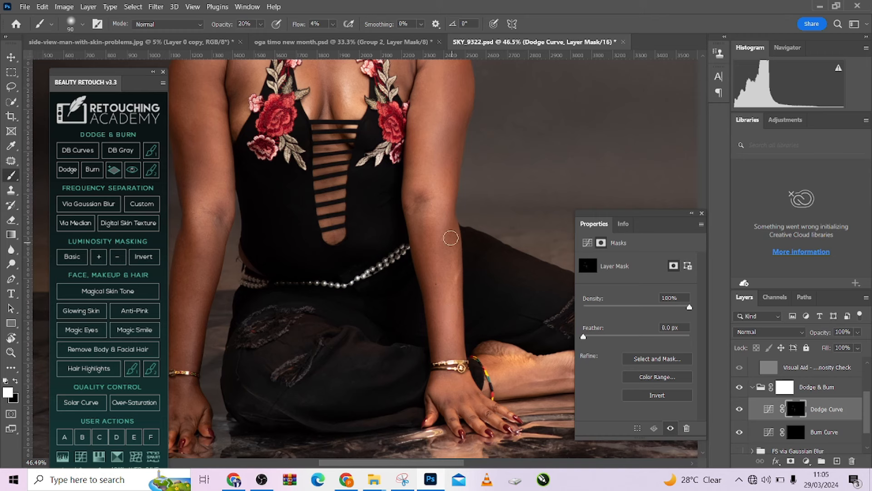
pyautogui.press(']')
# Dodge the woman's right upper arm and forearm with a brush of about 100 to 125 px.
pyautogui.hscroll(-3, 397, 306)
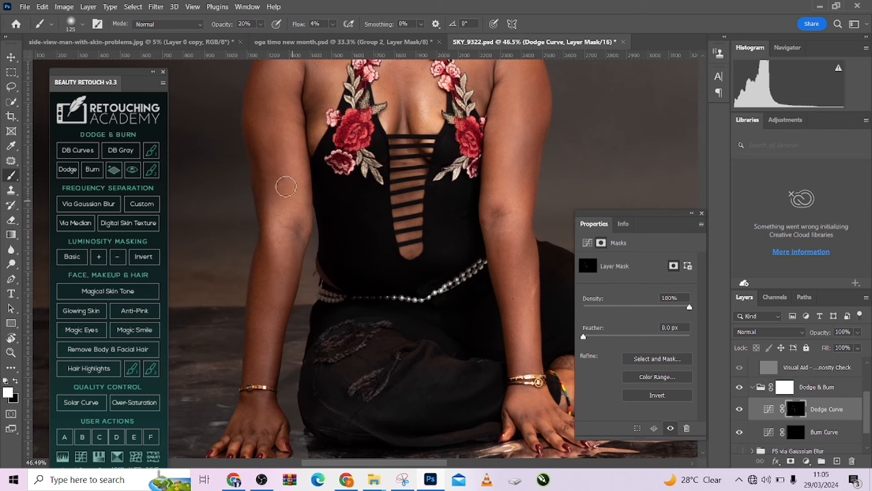
pyautogui.moveTo(283, 181); pyautogui.dragTo(284, 237)
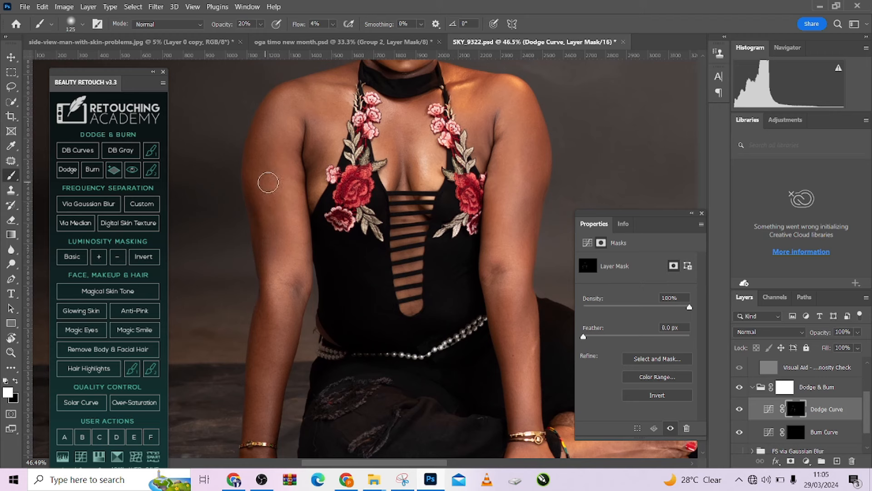
pyautogui.press(']')
pyautogui.press(']')
pyautogui.press('[')
pyautogui.press('[')
pyautogui.press('[')
pyautogui.press(']')
pyautogui.press(']')
pyautogui.press(']')
pyautogui.scroll(-3, 276, 297)
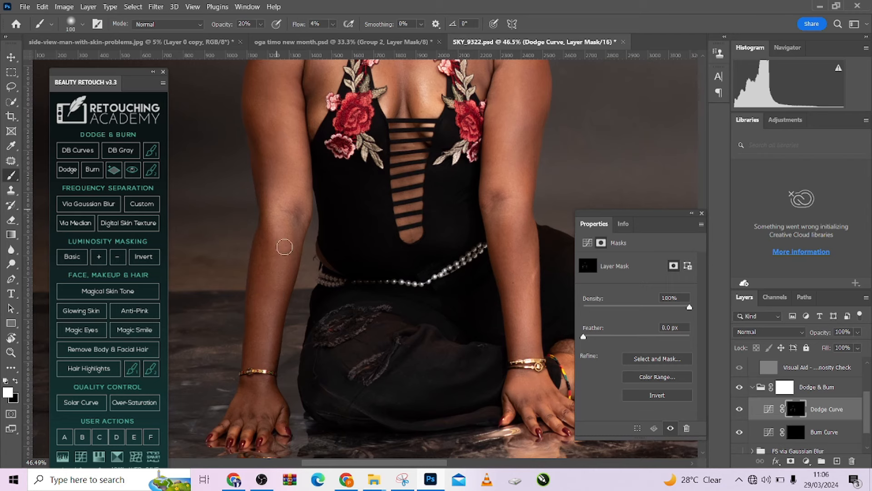
pyautogui.scroll(-4, 320, 339)
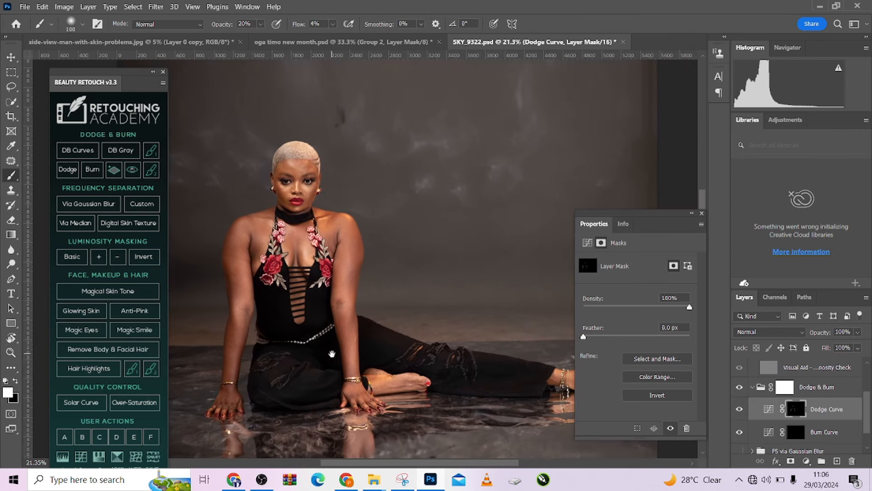
# Compare the whole portrait with and without the Dodge & Burn group.
pyautogui.moveTo(331, 353); pyautogui.dragTo(320, 356)
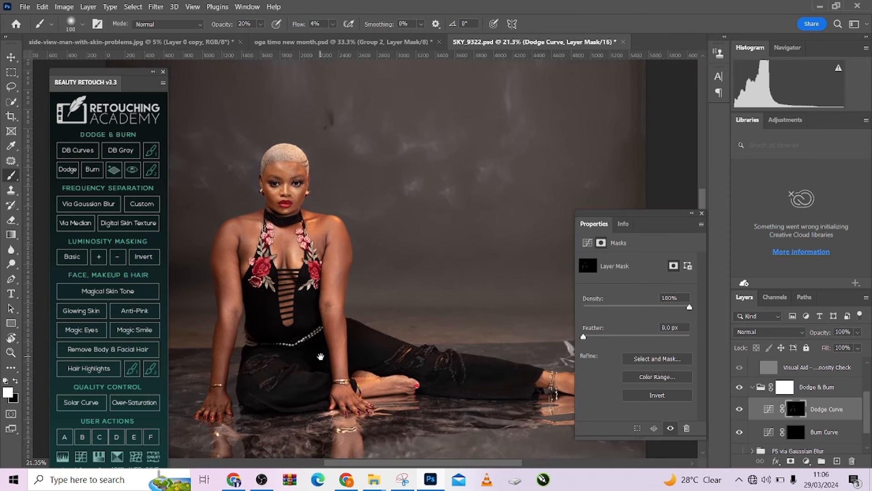
pyautogui.click(739, 388)
pyautogui.click(739, 388)
pyautogui.click(739, 388)
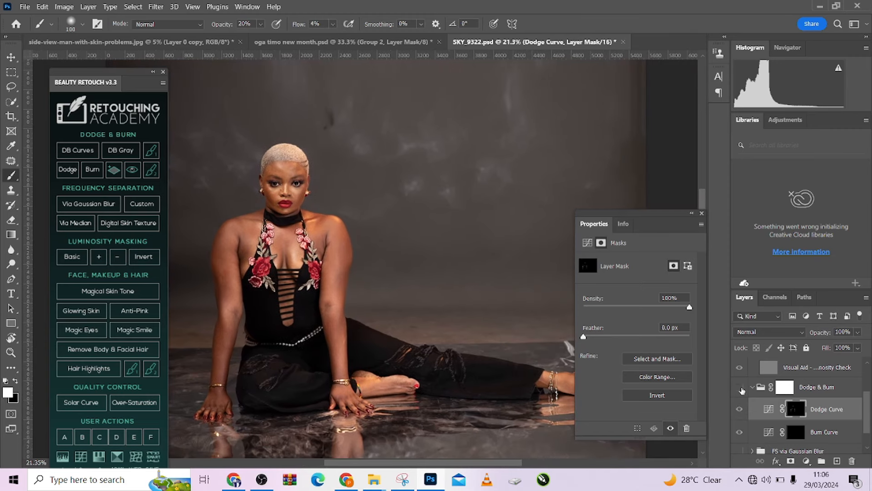
pyautogui.click(739, 388)
pyautogui.click(740, 388)
pyautogui.click(739, 388)
# Dodge the midriff skin between the black straps on the Dodge Curve mask with a 27 px brush.
pyautogui.scroll(4, 313, 252)
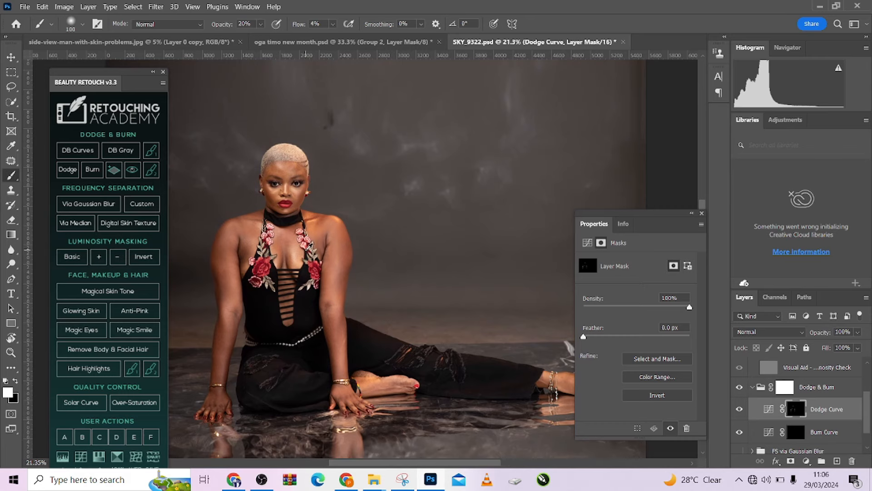
pyautogui.scroll(6, 311, 329)
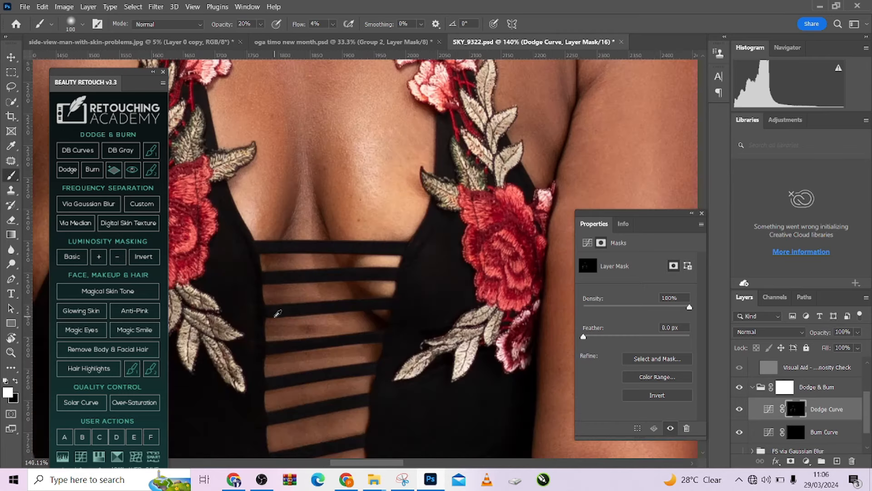
pyautogui.moveTo(311, 329)
pyautogui.mouseDown()
pyautogui.moveTo(289, 325)
pyautogui.moveTo(303, 321)
pyautogui.mouseUp()
pyautogui.moveTo(305, 290); pyautogui.dragTo(301, 292)
pyautogui.moveTo(321, 339); pyautogui.dragTo(308, 253)
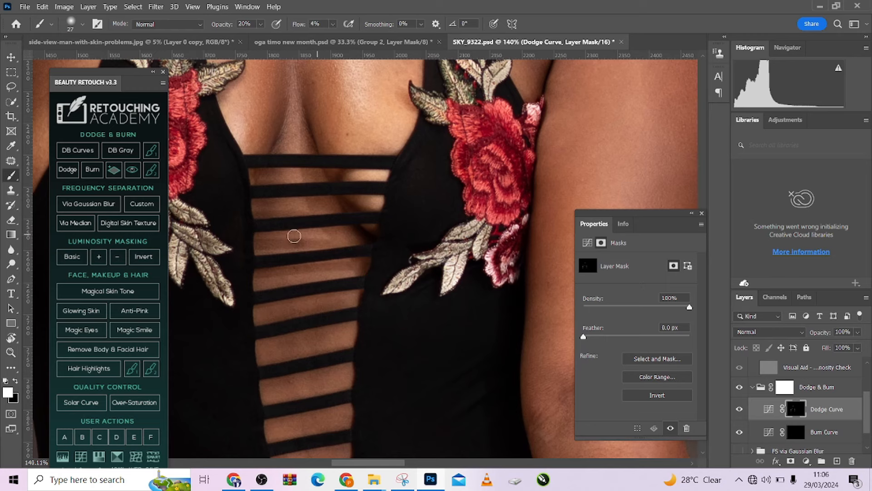
# Dodge the woman's left arm from the upper arm to the forearm with a 113 px brush.
pyautogui.moveTo(342, 354); pyautogui.dragTo(388, 273)
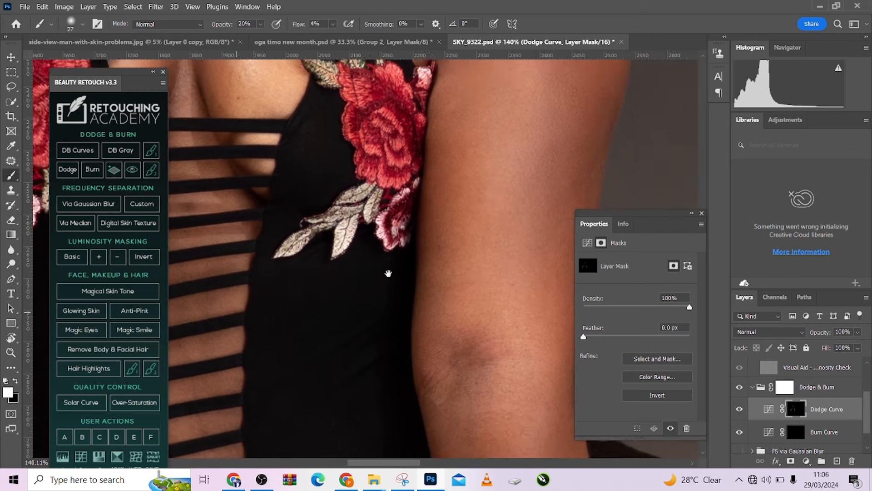
pyautogui.scroll(-4, 389, 273)
pyautogui.moveTo(444, 271); pyautogui.dragTo(473, 275)
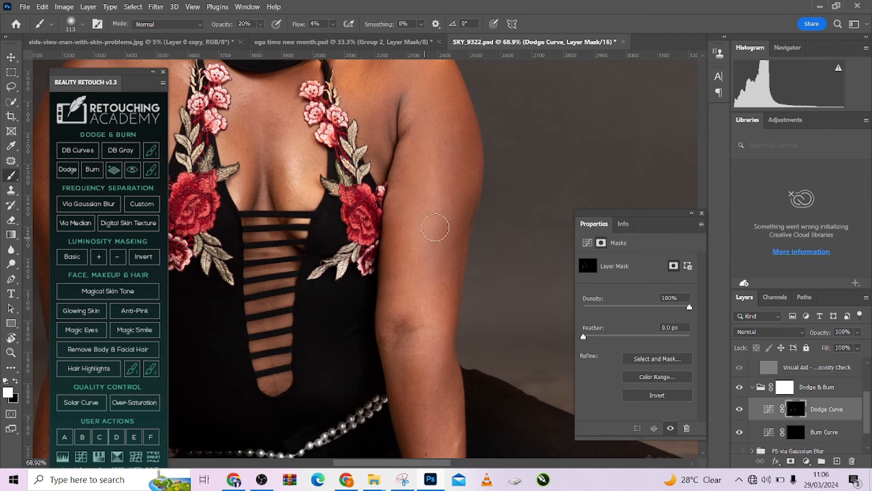
pyautogui.scroll(-5, 420, 150)
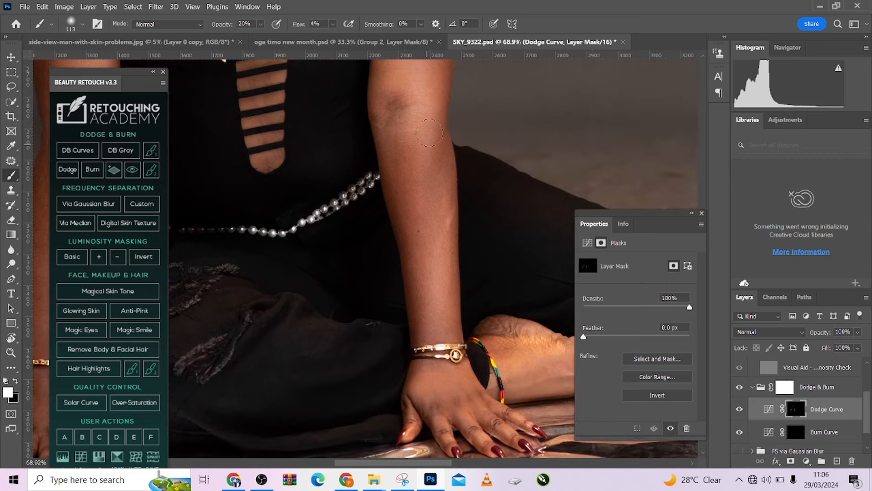
# Dodge the ankle and top of the foot with the anklets, using a brush of about 57 to 61 px.
pyautogui.scroll(-3, 473, 334)
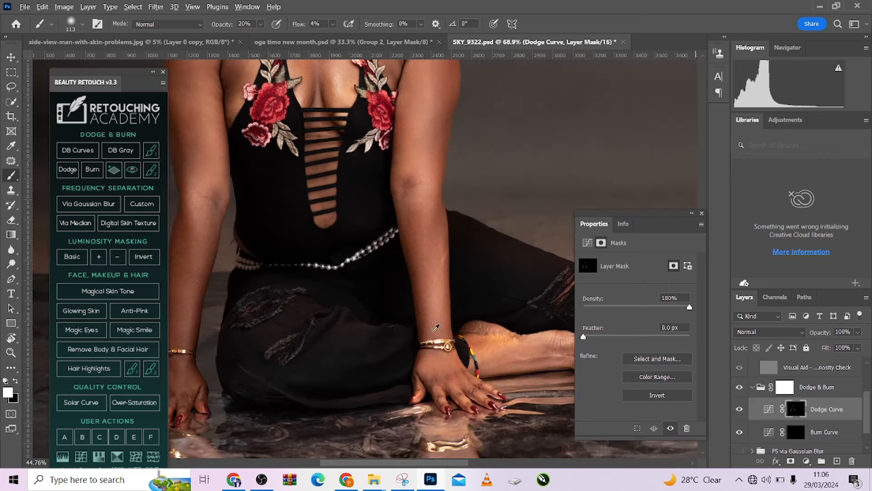
pyautogui.moveTo(478, 333); pyautogui.dragTo(294, 333)
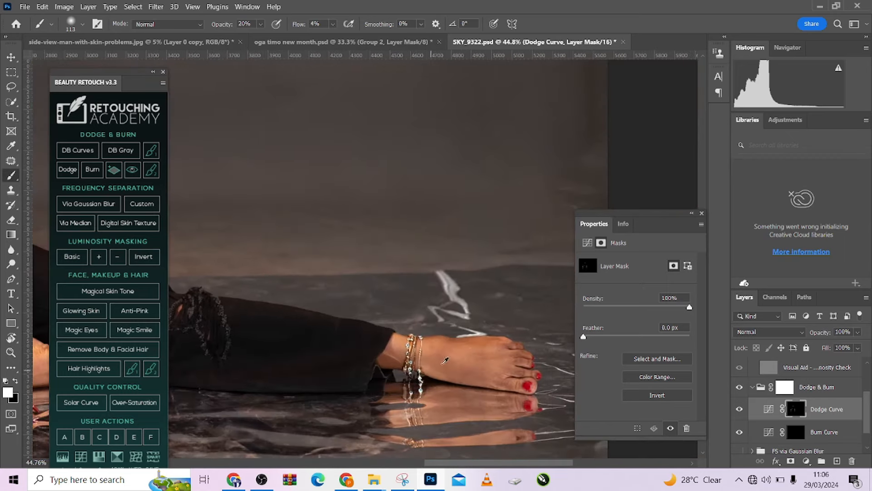
pyautogui.scroll(3, 445, 360)
pyautogui.keyDown('alt'); pyautogui.rightClick(480, 346); pyautogui.keyUp('alt')
pyautogui.keyDown('alt'); pyautogui.rightClick(474, 348); pyautogui.keyUp('alt')
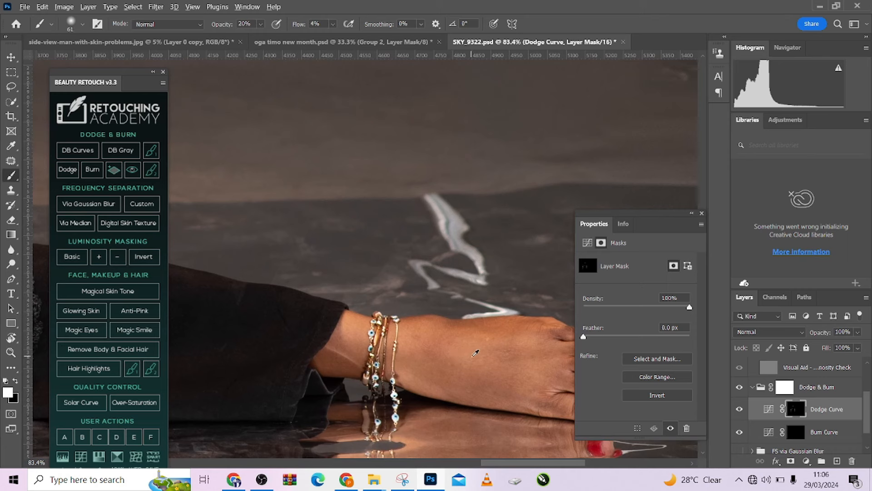
pyautogui.keyDown('alt'); pyautogui.rightClick(348, 325); pyautogui.keyUp('alt')
pyautogui.keyDown('alt'); pyautogui.rightClick(354, 342); pyautogui.keyUp('alt')
pyautogui.moveTo(401, 340); pyautogui.dragTo(368, 303)
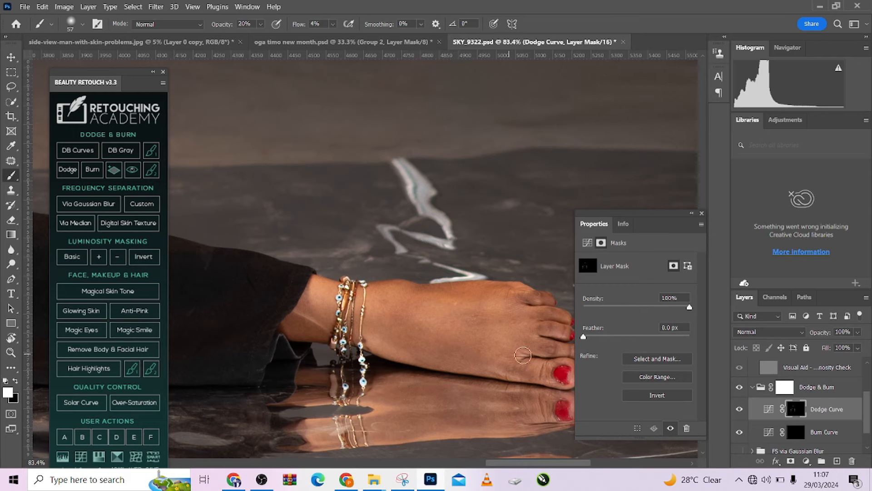
# Switch to the Burn Curve layer mask and burn the woman's right lower cheek with a brush of about 40 px.
pyautogui.scroll(-5, 450, 336)
pyautogui.moveTo(360, 287); pyautogui.dragTo(492, 366)
pyautogui.click(797, 434)
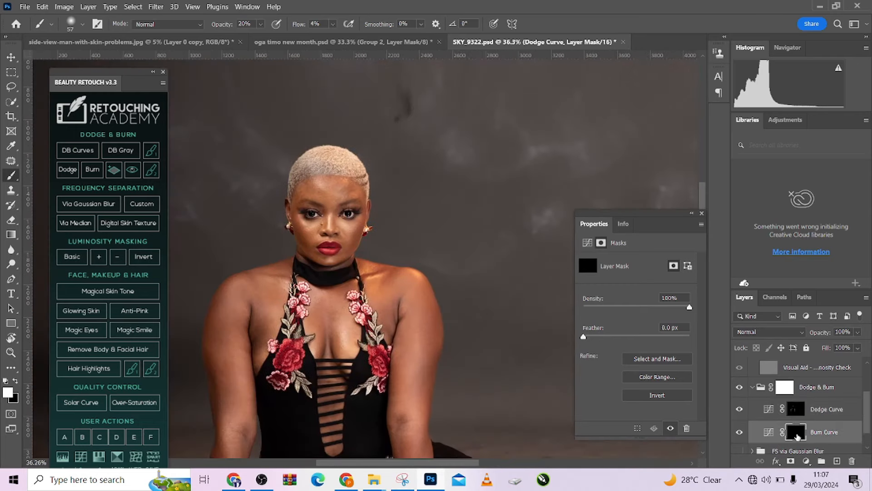
pyautogui.scroll(5, 381, 225)
pyautogui.moveTo(324, 239); pyautogui.dragTo(421, 237)
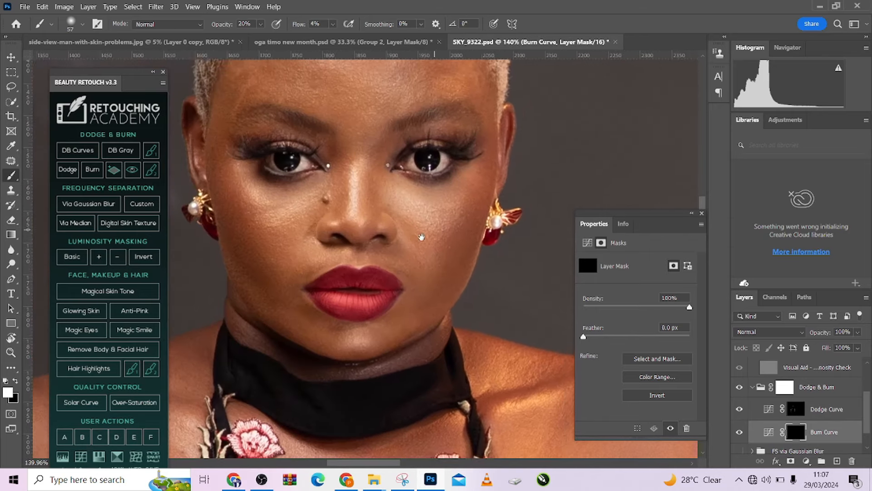
pyautogui.press('[')
pyautogui.press('[')
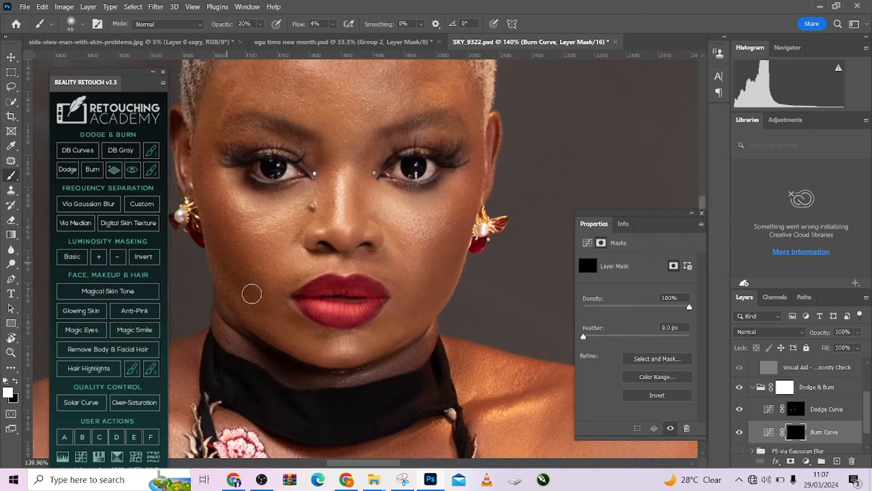
pyautogui.press(']')
pyautogui.press('[')
pyautogui.press(']')
pyautogui.press('[')
# Burn the woman's left lower cheek and the skin around the mouth, reducing the brush from 48 to 30 px.
pyautogui.scroll(-2, 411, 300)
pyautogui.press('[')
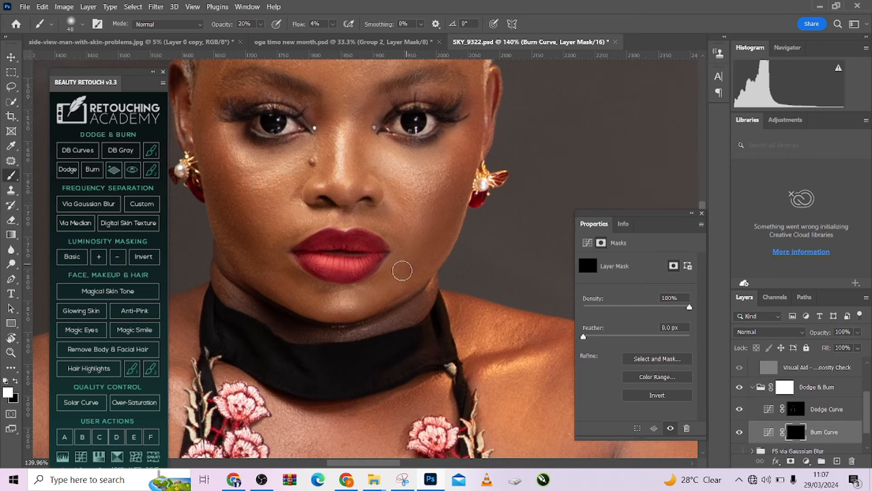
pyautogui.press('[')
pyautogui.press(']')
pyautogui.press('[')
pyautogui.press('[')
pyautogui.press('[')
pyautogui.scroll(4, 354, 293)
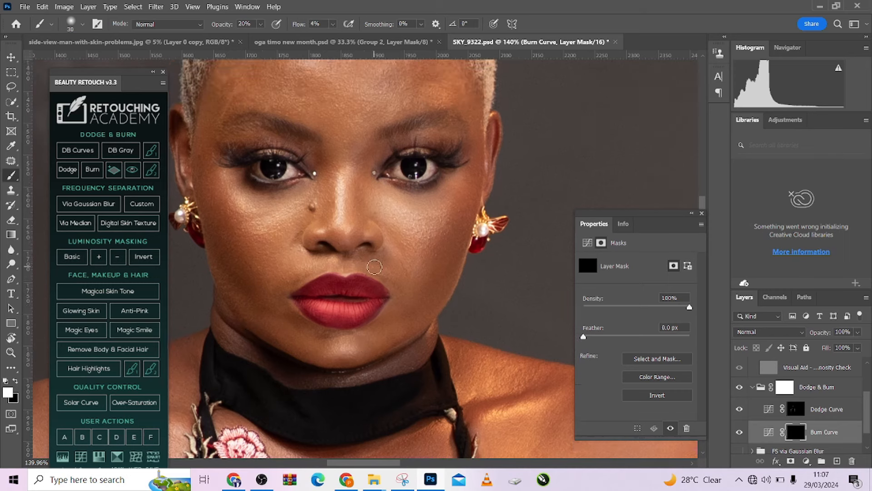
# Burn the shading along the nose bridge and under the eyes with a brush of about 28 to 30 px.
pyautogui.press('[')
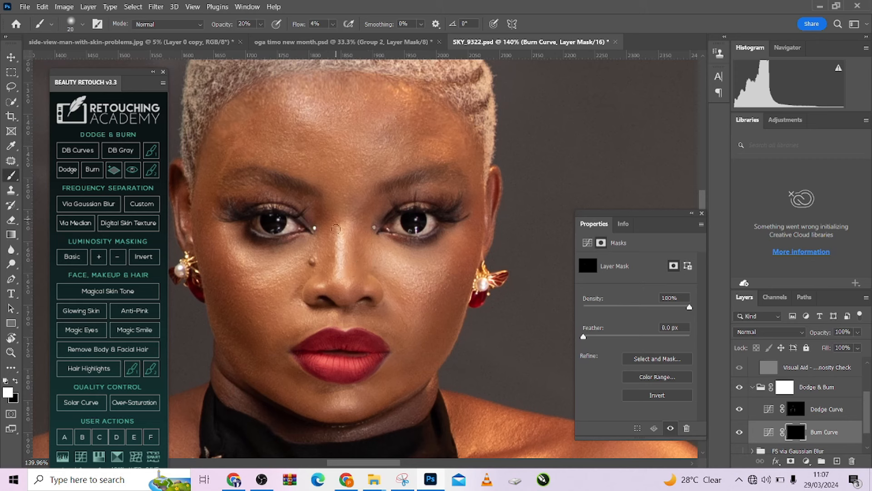
pyautogui.press(']')
pyautogui.press('[')
pyautogui.press(']')
pyautogui.scroll(2, 325, 234)
pyautogui.press(']')
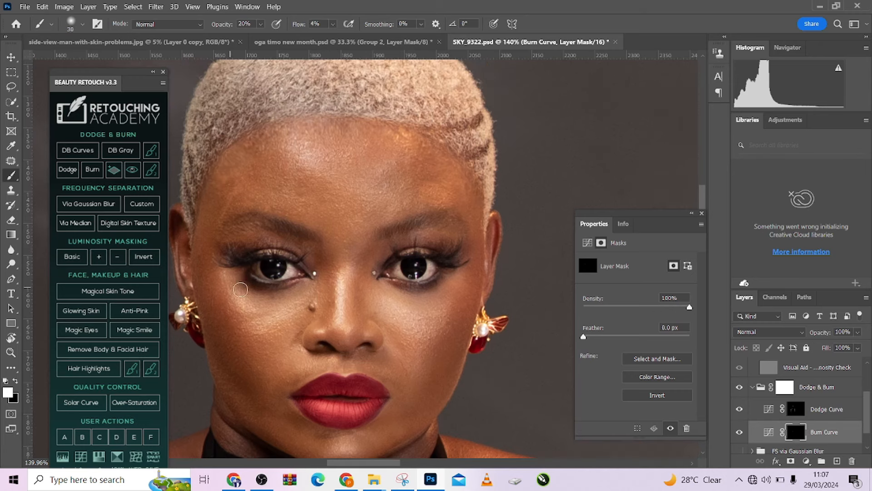
# Burn the forehead on the Burn Curve mask with the brush enlarged to about 60 to 78 px.
pyautogui.press(']')
pyautogui.scroll(2, 244, 182)
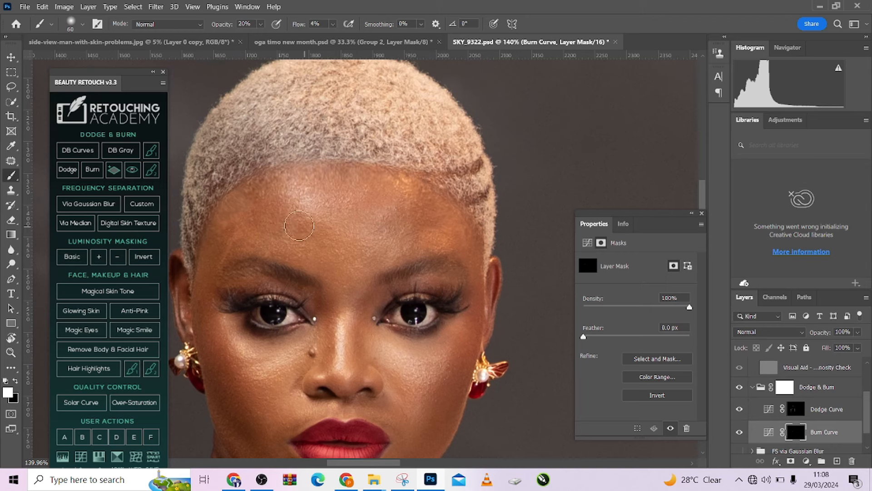
pyautogui.press(']')
pyautogui.press(']')
pyautogui.press(']')
# Compare the face with and without the Burn Curve layer.
pyautogui.scroll(-3, 409, 250)
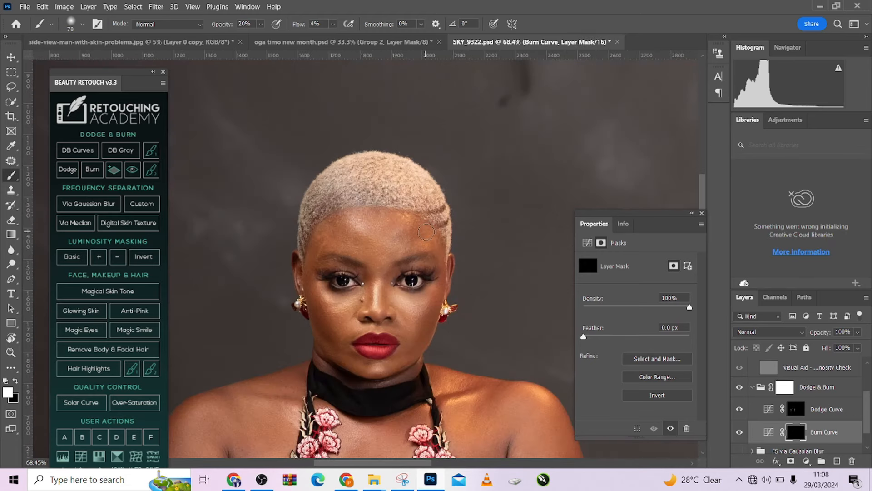
pyautogui.scroll(-2, 421, 257)
pyautogui.click(740, 432)
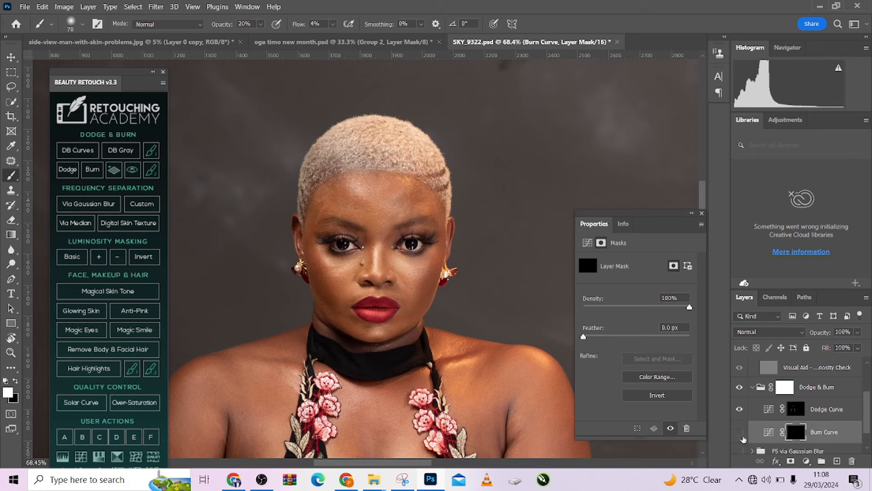
pyautogui.click(742, 435)
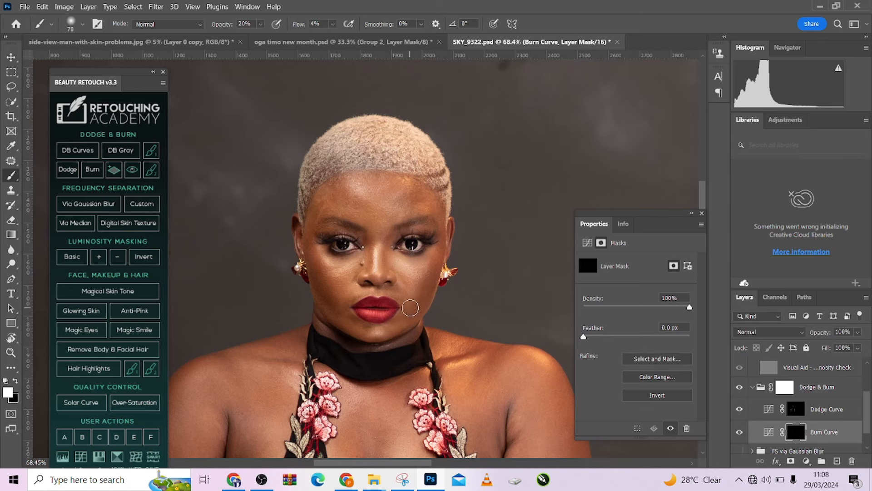
# Burn more of the face contours up to the temple, using a brush of 56 to 91 px.
pyautogui.scroll(2, 399, 316)
pyautogui.keyDown('alt'); pyautogui.rightClick(407, 338); pyautogui.keyUp('alt')
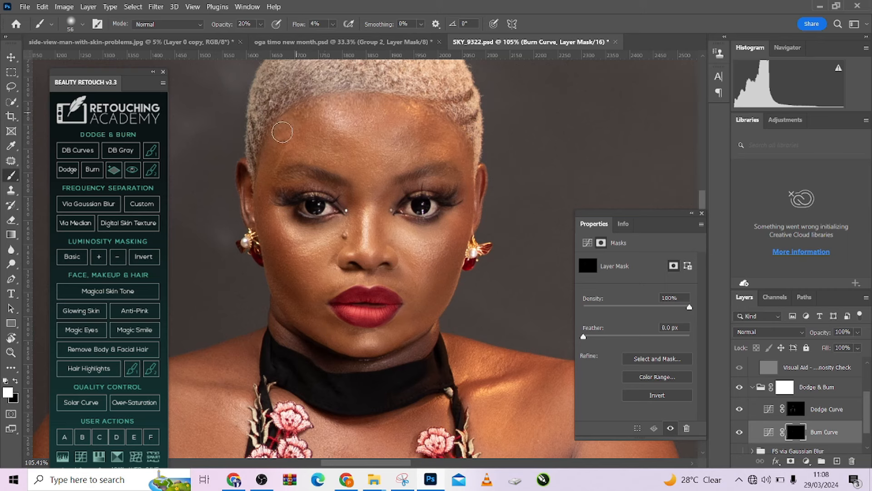
pyautogui.press(']')
pyautogui.press(']')
pyautogui.press(']')
# Dodge the lips on the Dodge Curve mask with a 15 px brush at 9% flow, and compare the layer on and off.
pyautogui.hotkey('alt', ']')
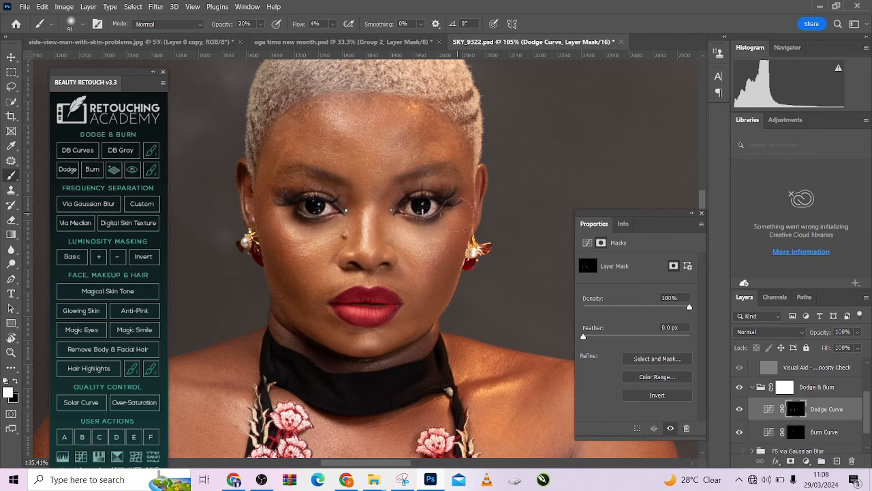
pyautogui.scroll(-5, 457, 214)
pyautogui.scroll(4, 413, 228)
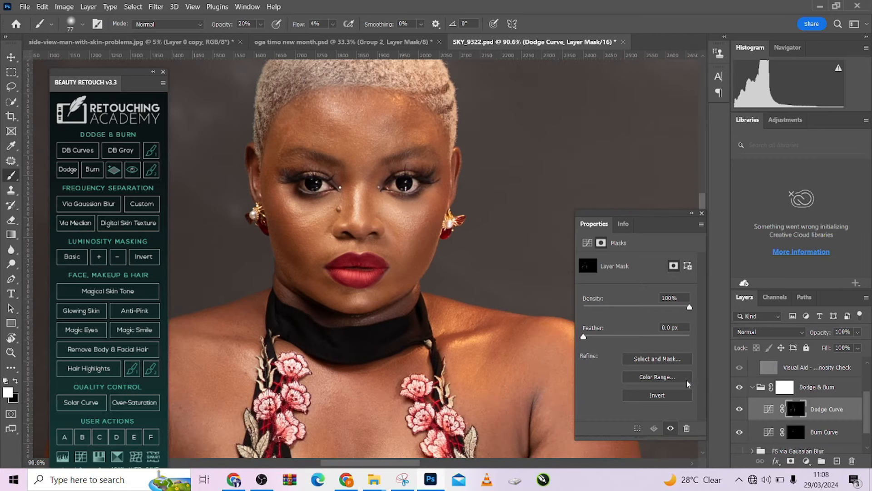
pyautogui.scroll(4, 215, 257)
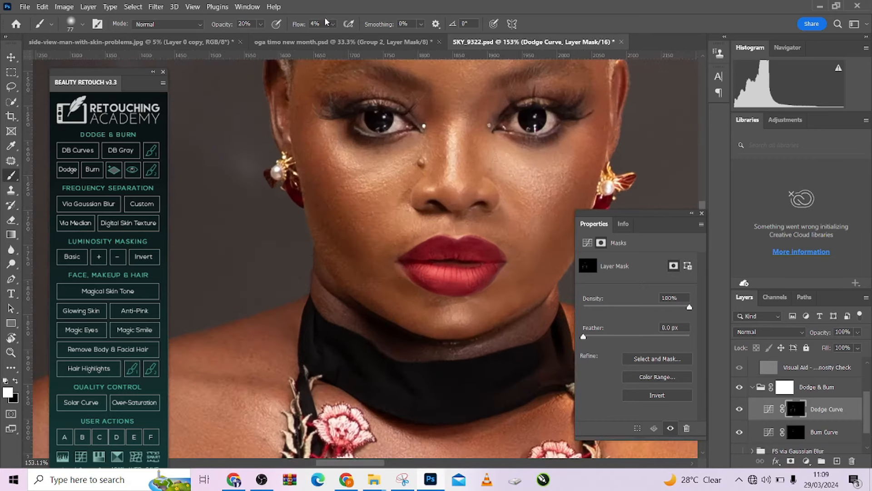
pyautogui.scroll(3, 455, 270)
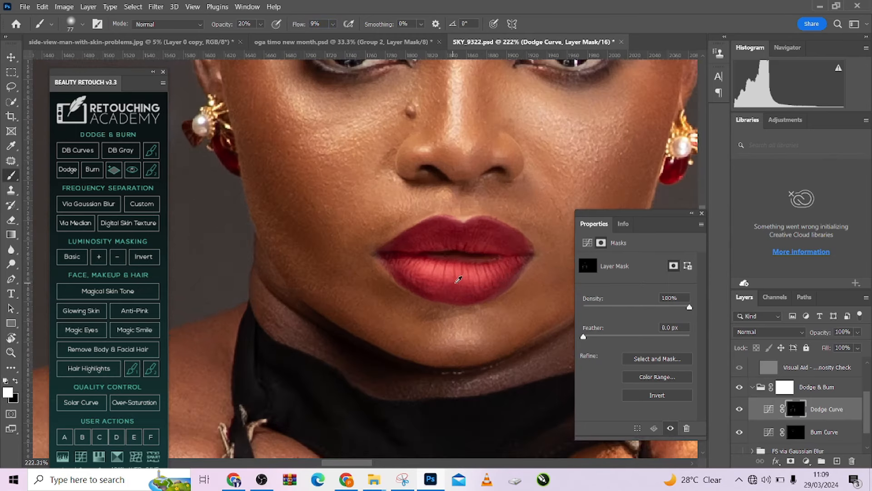
pyautogui.moveTo(457, 274)
pyautogui.mouseDown()
pyautogui.moveTo(472, 282)
pyautogui.moveTo(441, 284)
pyautogui.moveTo(449, 283)
pyautogui.mouseUp()
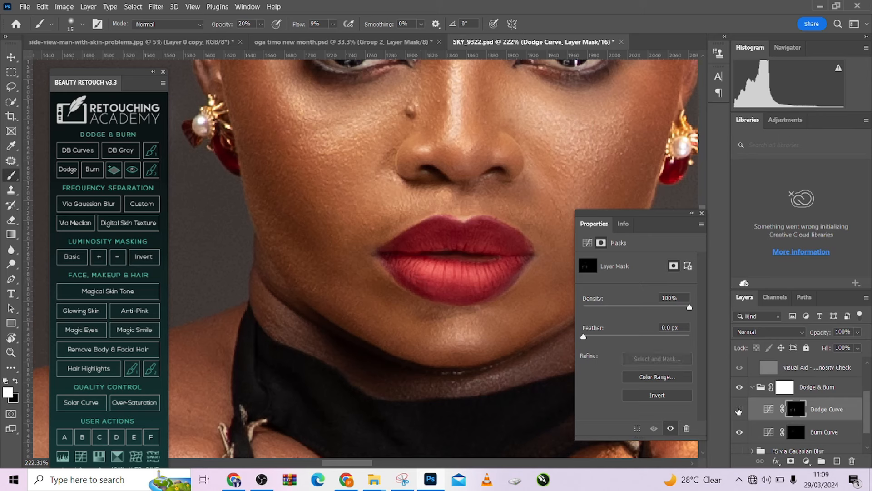
pyautogui.click(739, 409)
pyautogui.click(739, 409)
# Deepen the lip shadows on the Burn Curve mask and lift the lip highlights on the Dodge Curve mask with the 15 px brush.
pyautogui.click(783, 434)
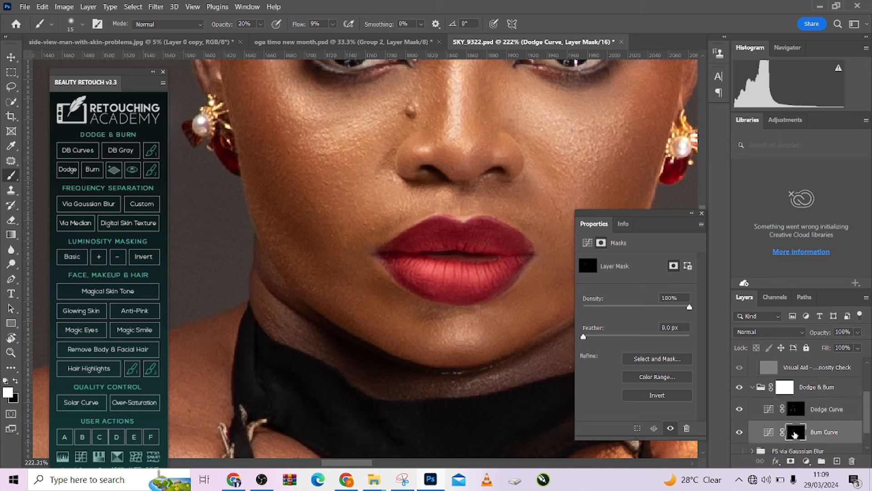
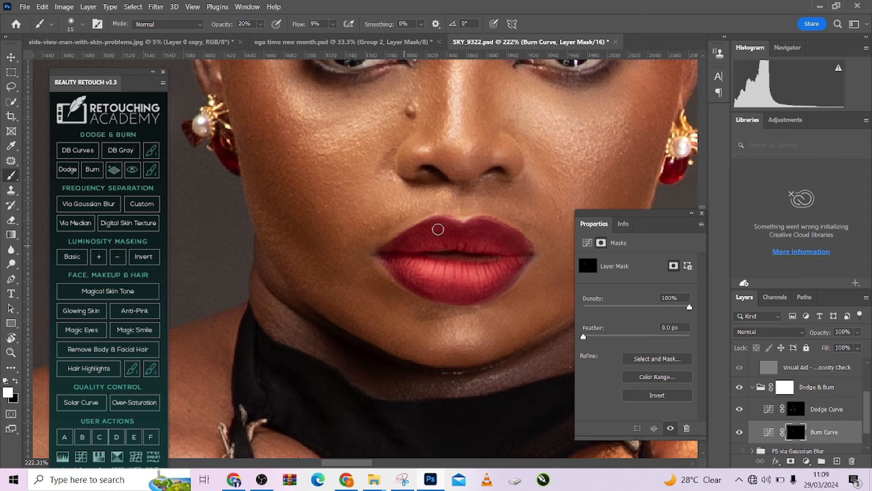
pyautogui.hotkey('alt', ']')
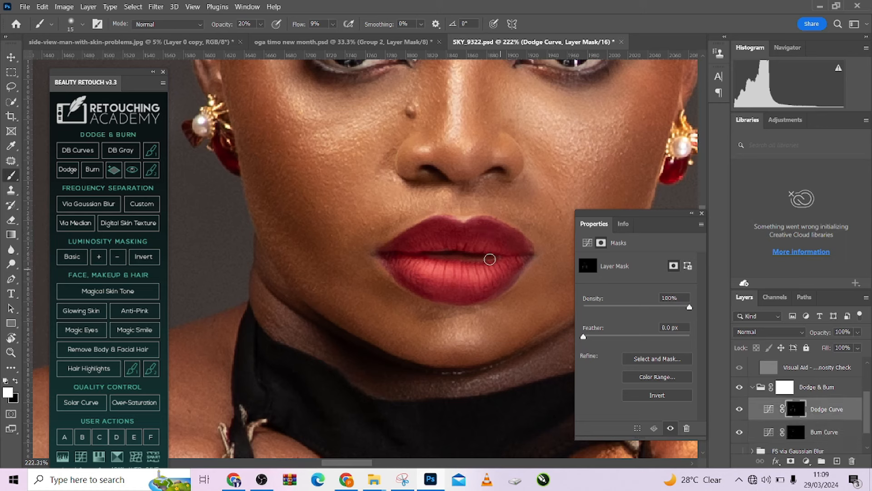
pyautogui.click(795, 432)
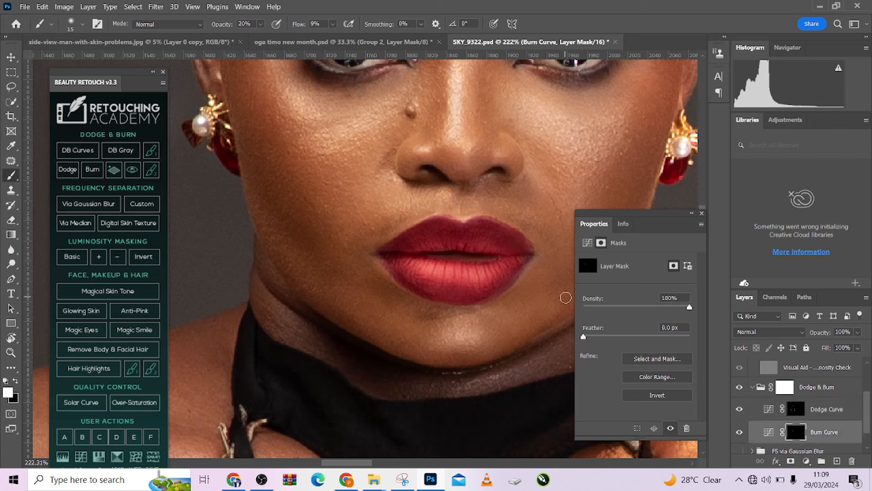
# Enlarge the brush to 78 px and show the Visual Aid - DELETE group to check the chest in black and white.
pyautogui.scroll(-6, 494, 304)
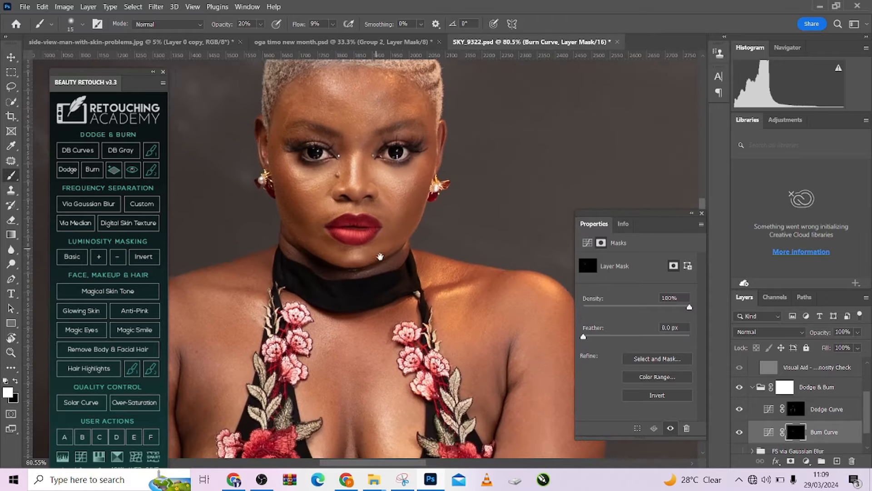
pyautogui.scroll(-3, 435, 260)
pyautogui.scroll(3, 396, 351)
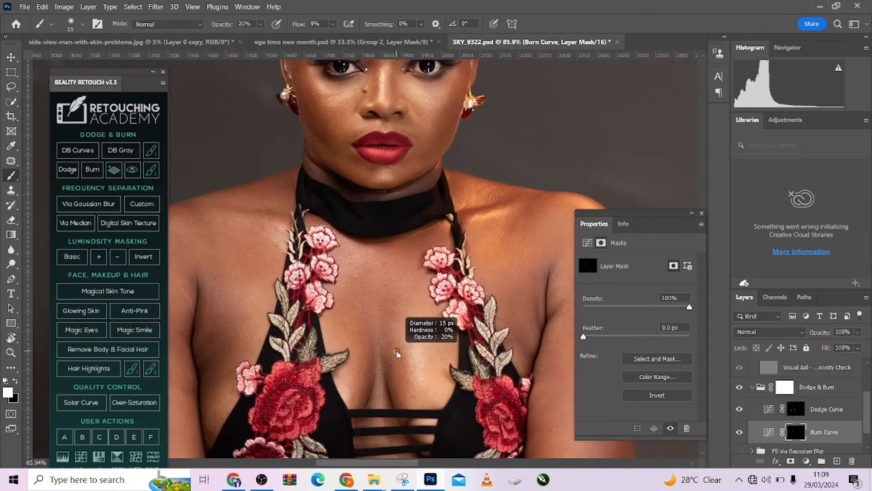
pyautogui.moveTo(396, 351); pyautogui.dragTo(400, 351)
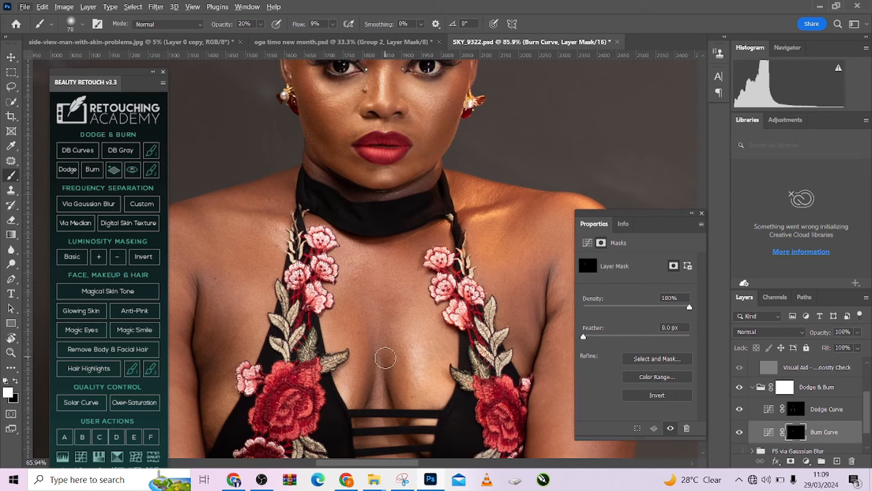
pyautogui.scroll(2, 747, 372)
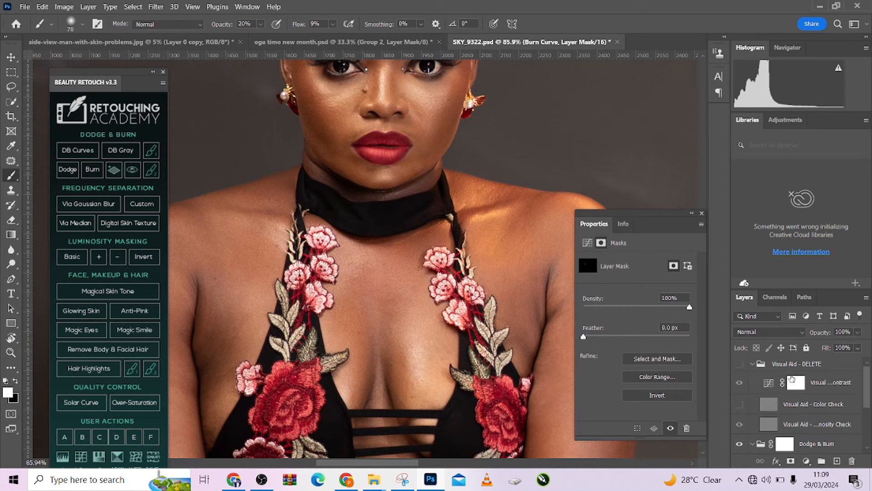
pyautogui.click(739, 364)
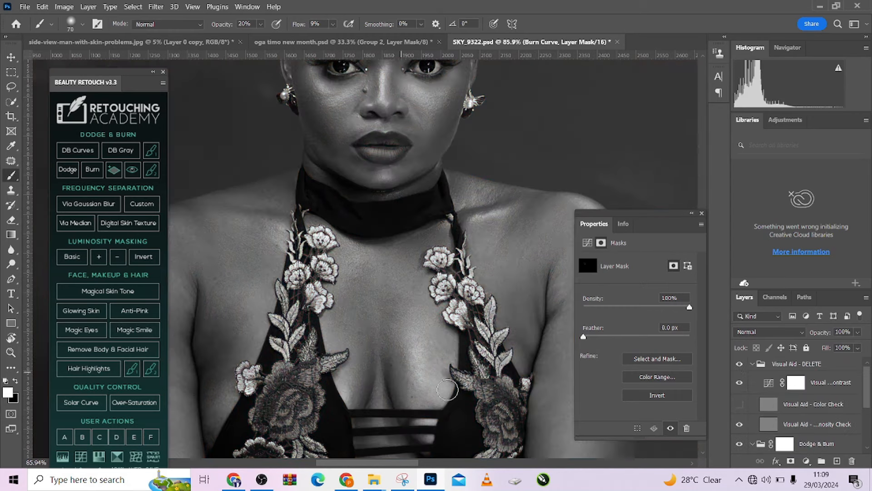
# Burn the cleavage and chest shadows on the Burn Curve mask with a 78 px brush, and enlarge the brush to 100 px.
pyautogui.scroll(-4, 808, 385)
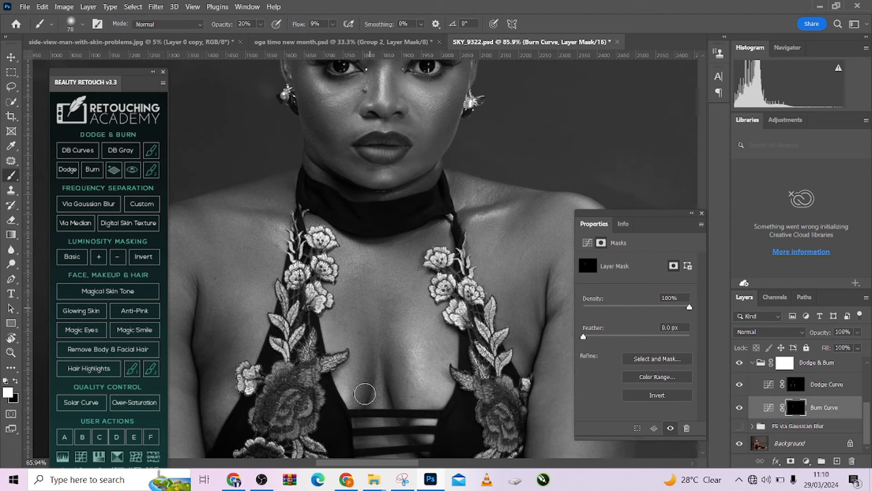
pyautogui.moveTo(328, 348); pyautogui.dragTo(428, 286)
pyautogui.press(']')
pyautogui.press(']')
pyautogui.press(']')
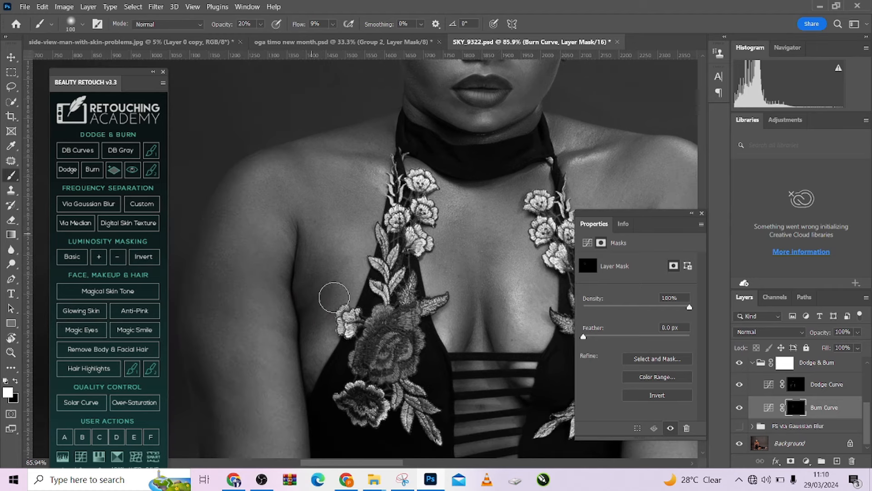
# Burn the shadows along the shoulders and upper arms on the Burn Curve mask with a 168 px brush.
pyautogui.scroll(-3, 394, 259)
pyautogui.scroll(-2, 394, 259)
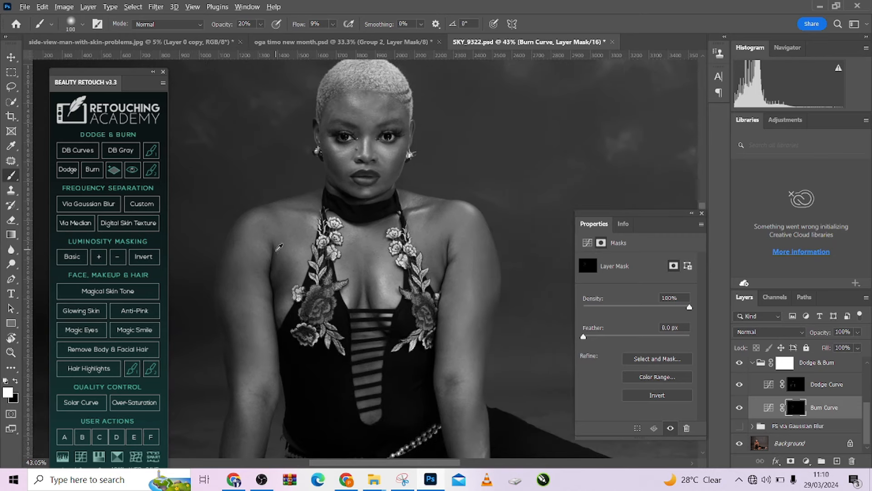
pyautogui.moveTo(273, 265)
pyautogui.mouseDown()
pyautogui.moveTo(310, 232)
pyautogui.moveTo(285, 252)
pyautogui.mouseUp()
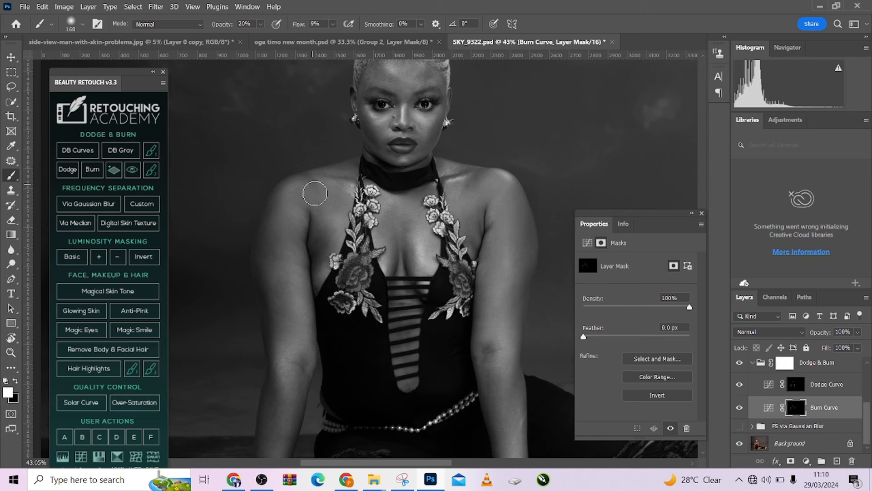
pyautogui.keyDown('alt'); pyautogui.scroll(-5, 433, 186); pyautogui.keyUp('alt')
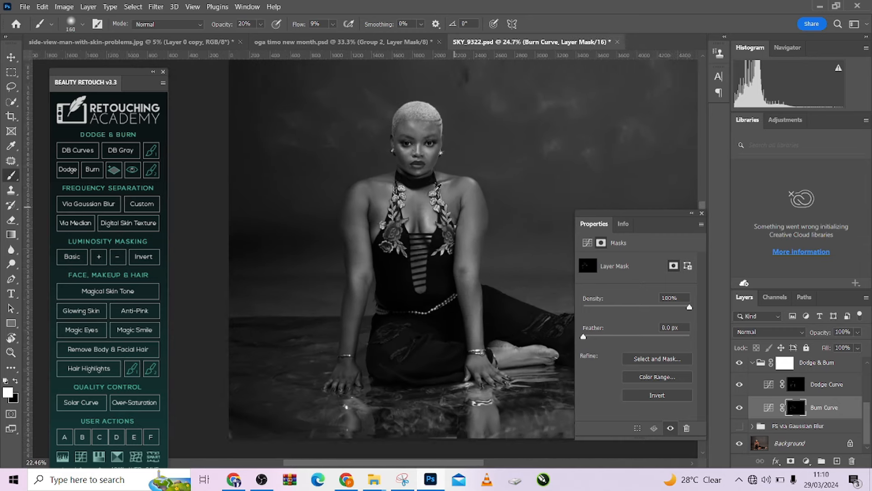
# Burn the edges of both arms down to the wrists on the Burn Curve mask with a 103 px brush.
pyautogui.scroll(5, 460, 248)
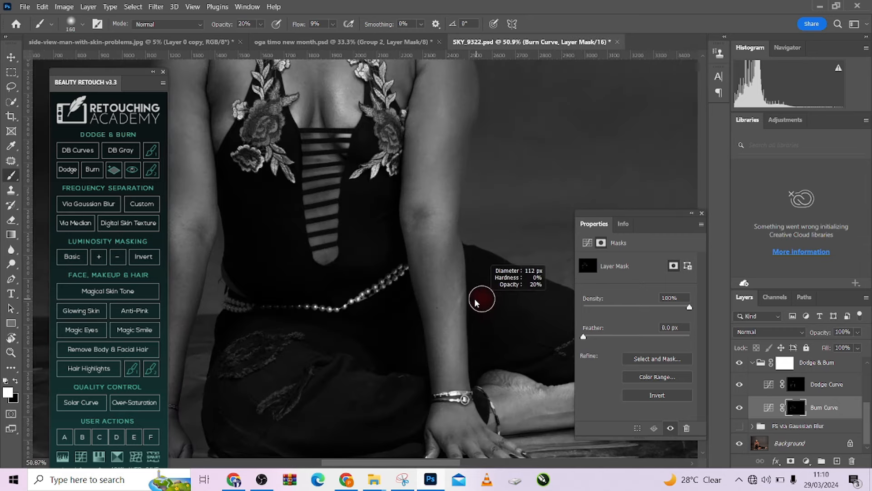
pyautogui.hscroll(-3, 300, 241)
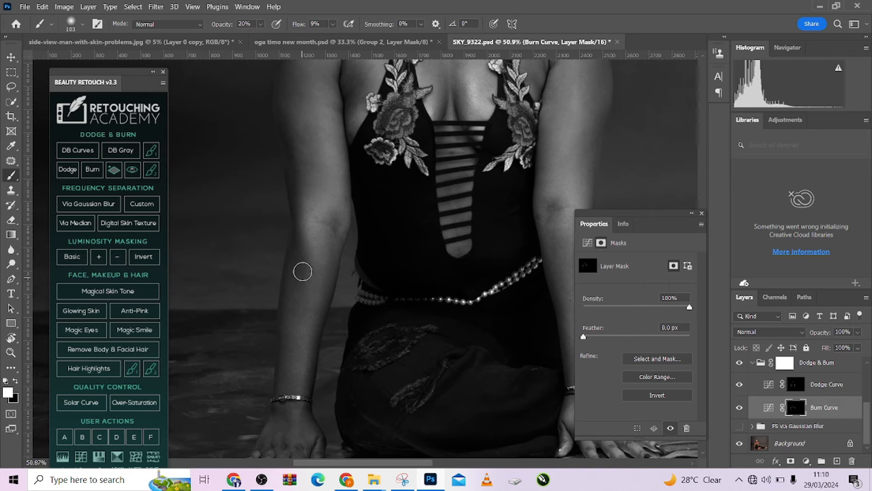
pyautogui.scroll(-3, 318, 245)
pyautogui.scroll(6, 312, 156)
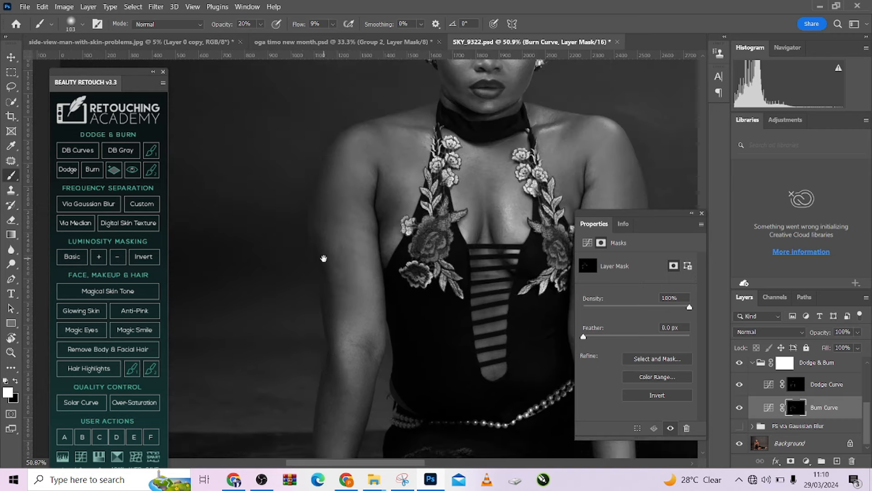
pyautogui.scroll(7, 509, 231)
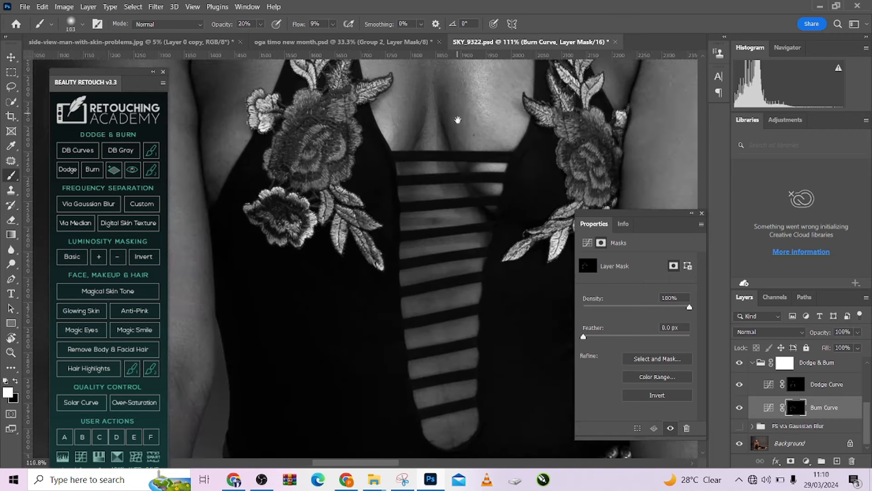
# Burn the skin between the dress's front straps at 11% flow, using a brush of 12 to 34 px.
pyautogui.scroll(1, 456, 244)
pyautogui.moveTo(450, 232); pyautogui.dragTo(440, 236)
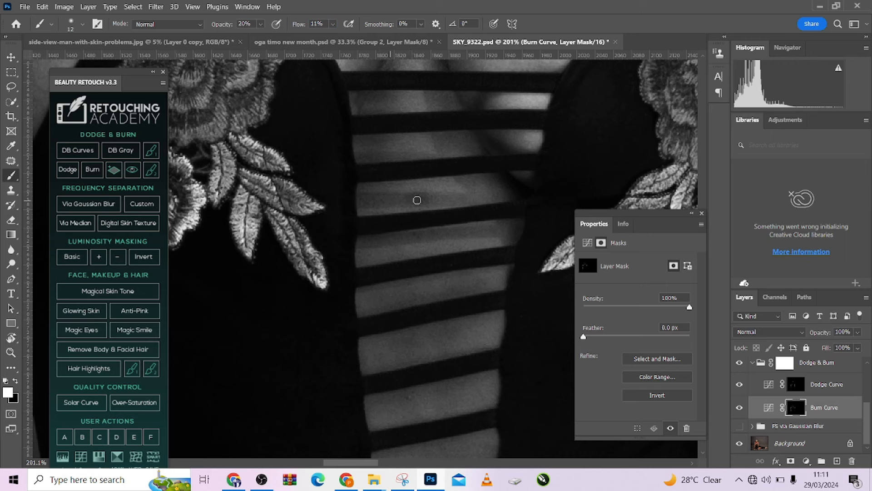
pyautogui.press(']')
pyautogui.press(']')
pyautogui.moveTo(488, 183); pyautogui.dragTo(504, 245)
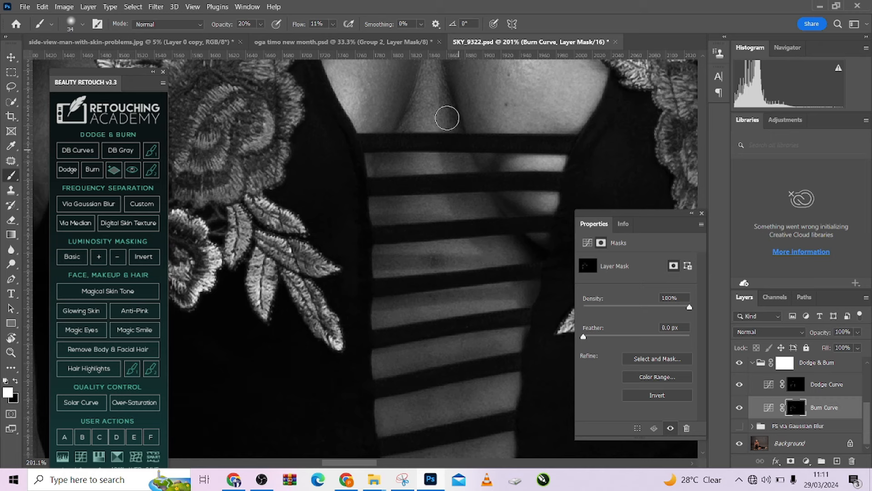
pyautogui.moveTo(473, 214); pyautogui.dragTo(467, 94)
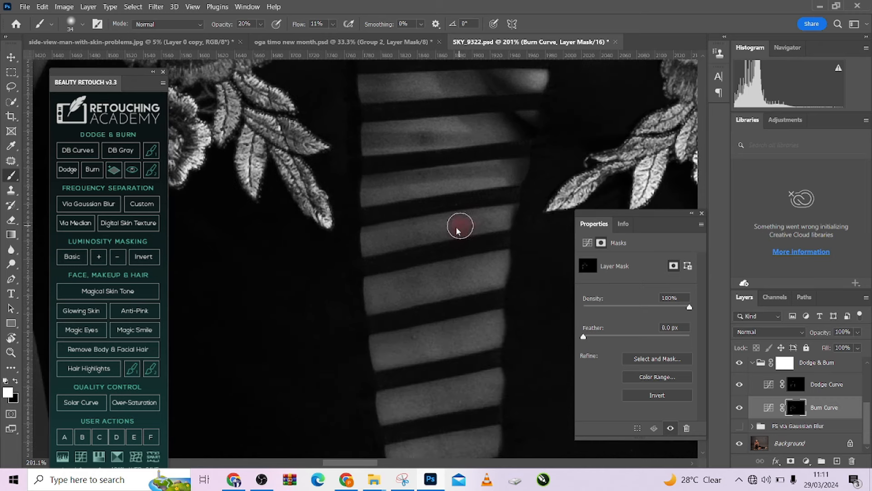
pyautogui.scroll(-5, 472, 235)
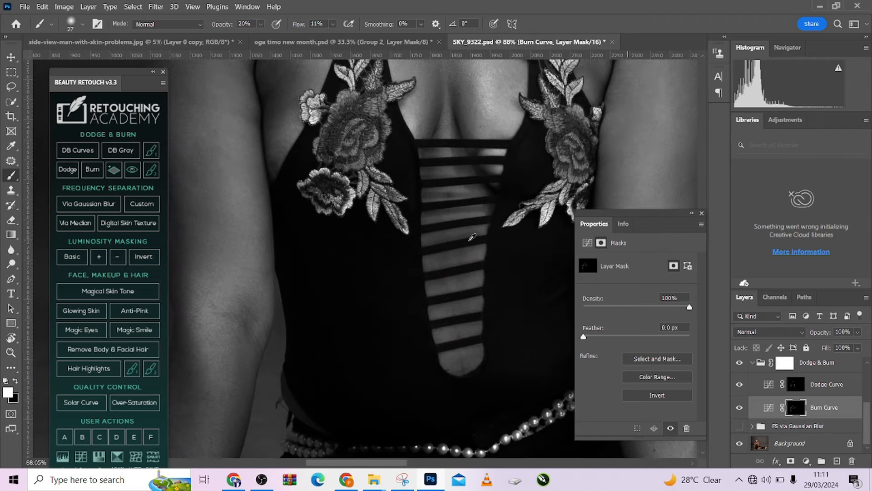
# Review the whole figure in black and white and hide the Visual Aid - DELETE group.
pyautogui.scroll(-3, 439, 202)
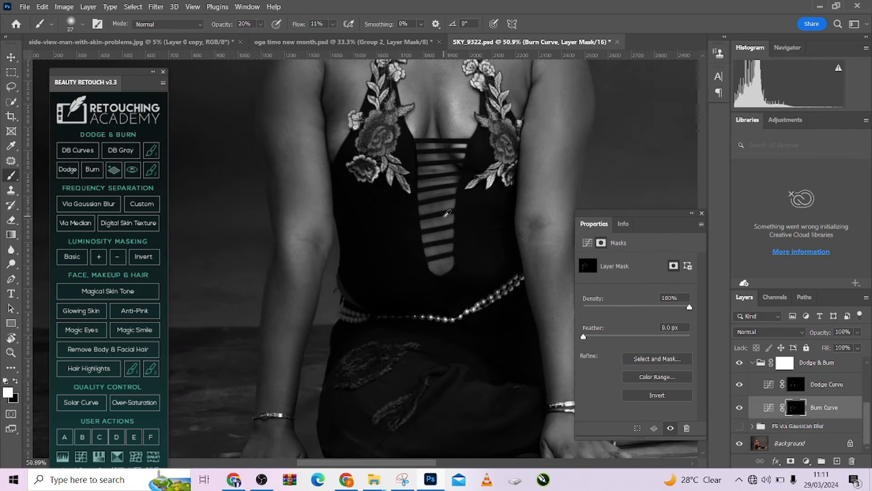
pyautogui.scroll(-3, 447, 212)
pyautogui.moveTo(442, 252); pyautogui.dragTo(368, 368)
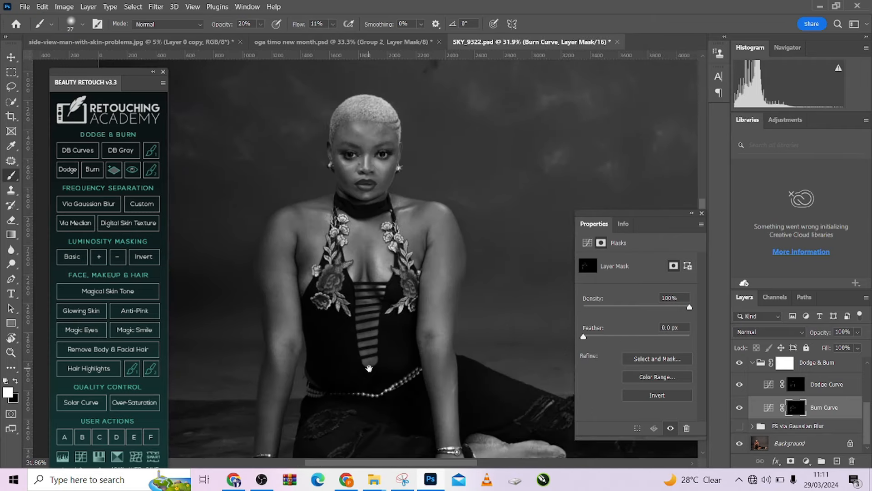
pyautogui.scroll(-2, 376, 270)
pyautogui.scroll(3, 767, 391)
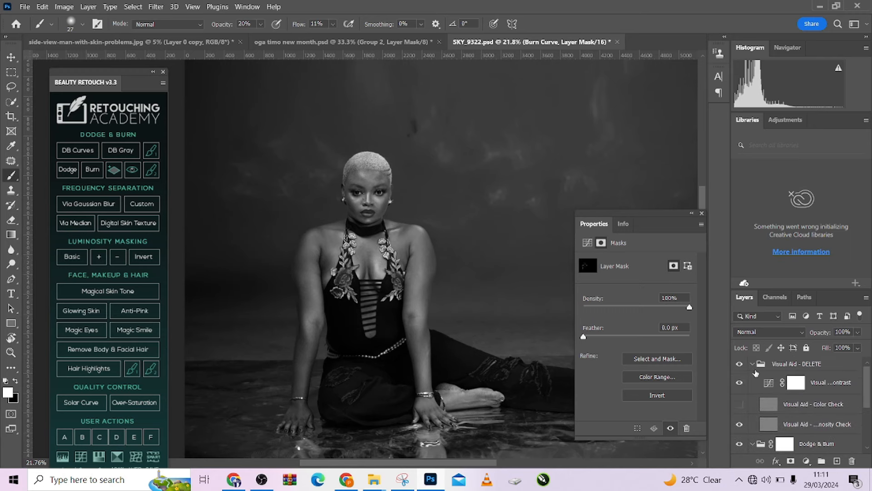
pyautogui.click(740, 364)
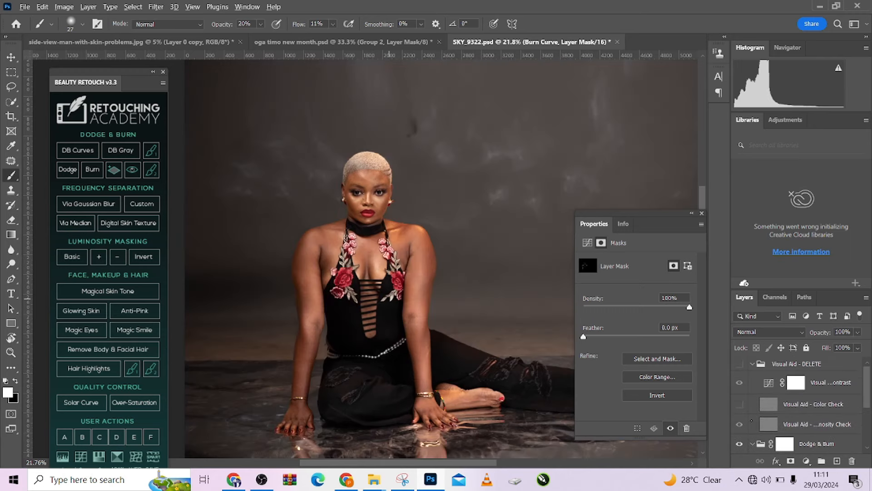
# Compare the full figure, upper body and face with and without the Burn Curve layer.
pyautogui.scroll(-3, 745, 430)
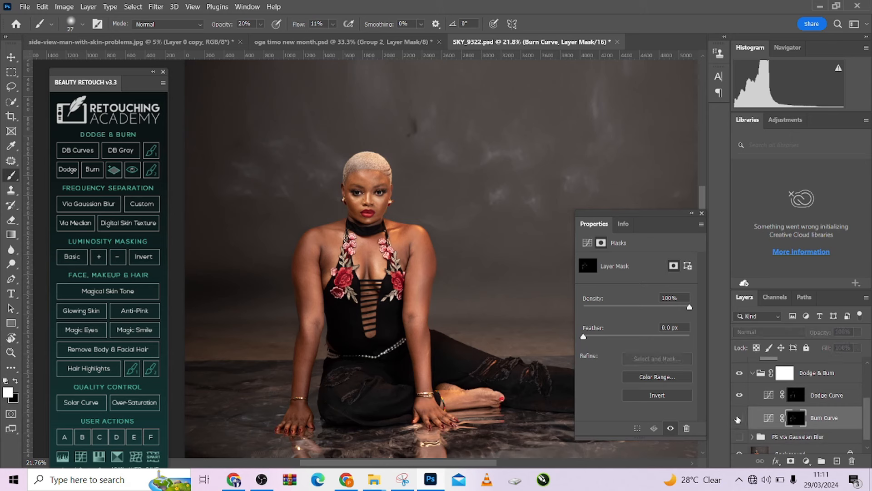
pyautogui.click(738, 419)
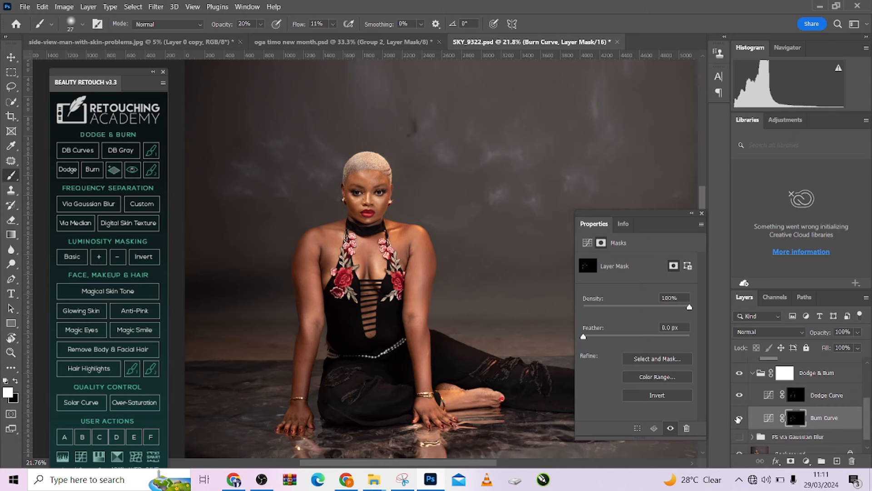
pyautogui.click(738, 418)
pyautogui.click(737, 419)
pyautogui.scroll(4, 414, 242)
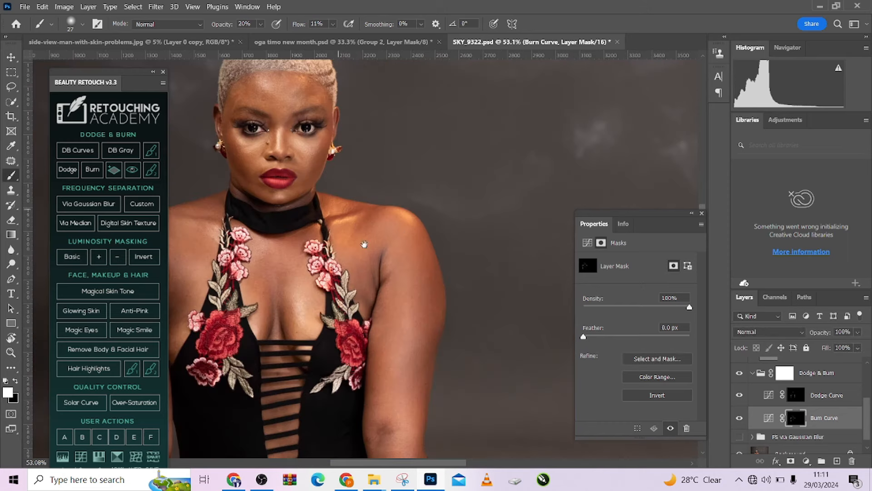
pyautogui.moveTo(364, 244); pyautogui.dragTo(398, 283)
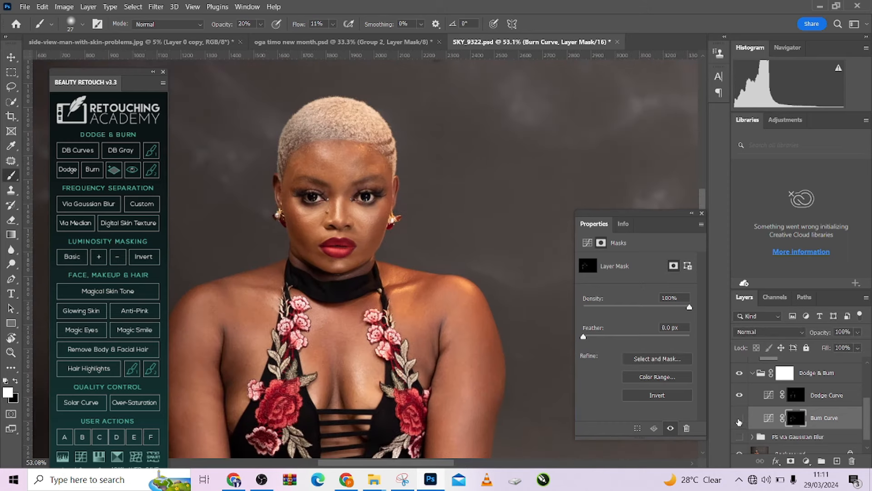
pyautogui.click(738, 419)
pyautogui.click(739, 419)
pyautogui.click(738, 419)
pyautogui.click(738, 419)
pyautogui.scroll(3, 323, 195)
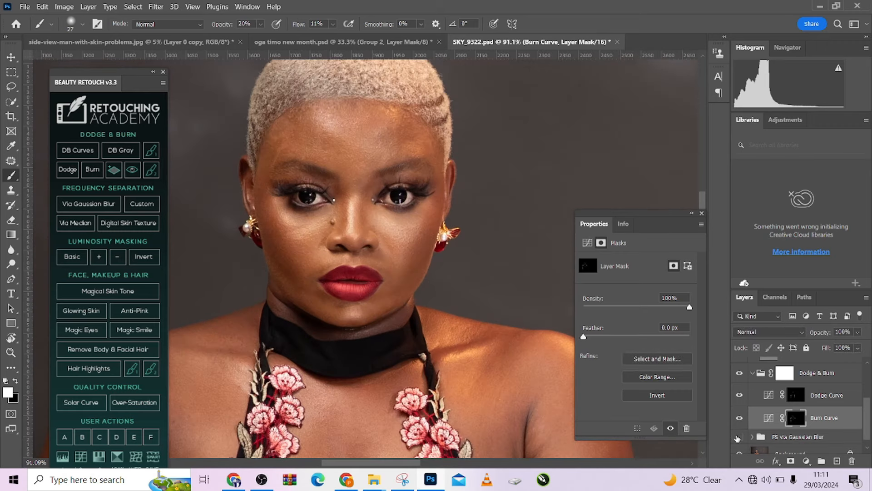
pyautogui.click(740, 419)
pyautogui.click(740, 419)
pyautogui.click(740, 419)
pyautogui.click(740, 419)
# Set the Burn Curve layer's blend mode to Multiply and compare the full figure with the layer on and off.
pyautogui.click(749, 334)
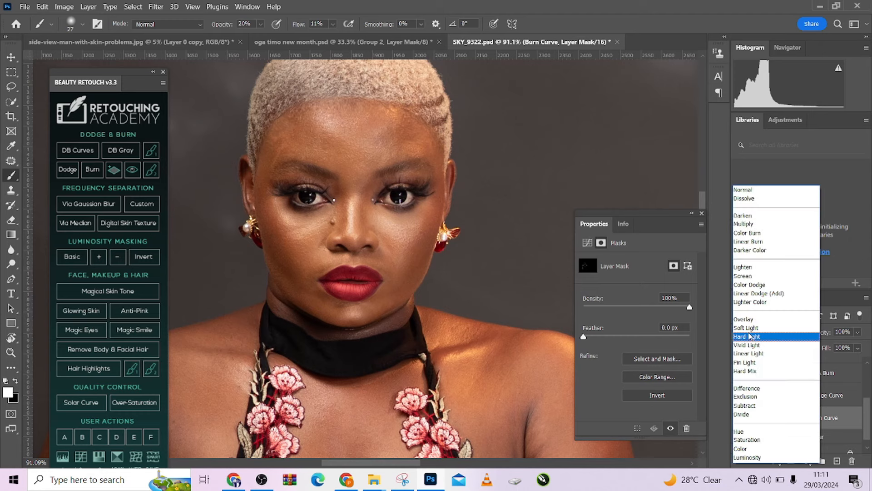
pyautogui.click(742, 224)
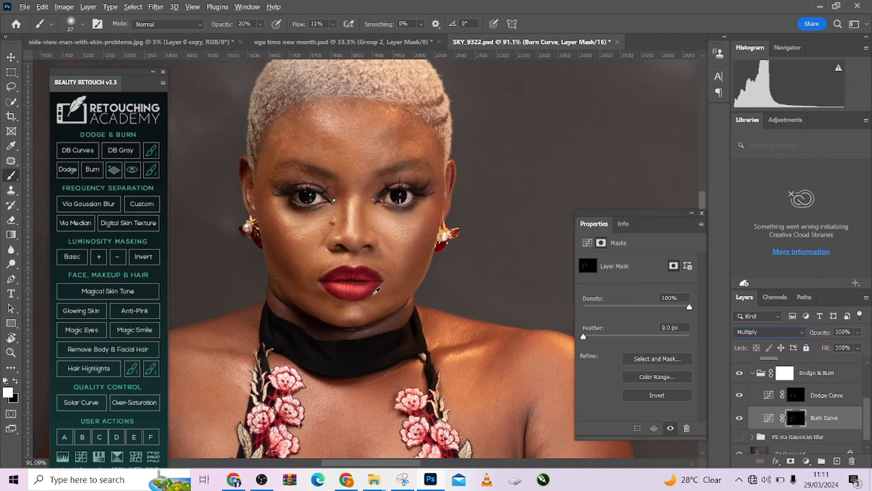
pyautogui.scroll(-5, 375, 268)
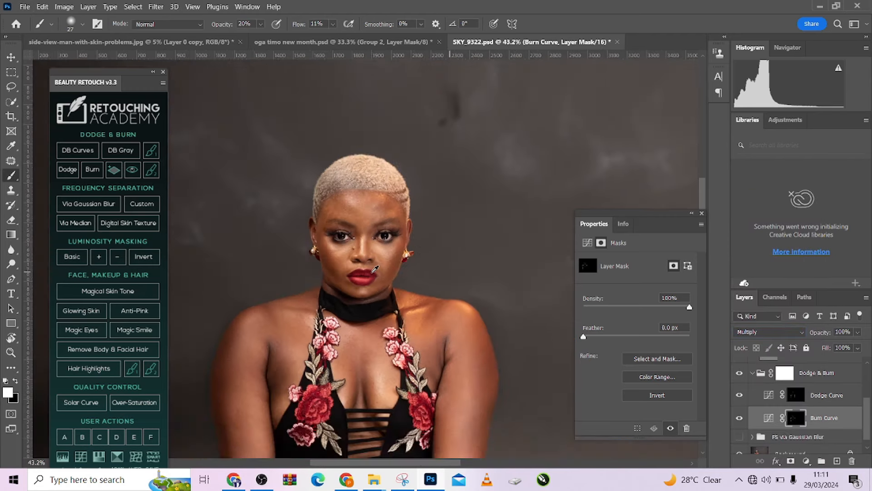
pyautogui.scroll(-1, 390, 196)
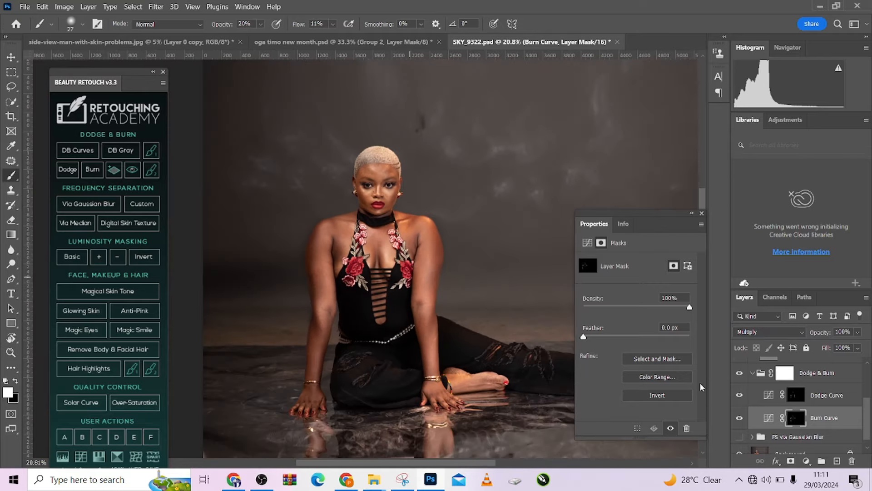
pyautogui.click(739, 418)
pyautogui.click(740, 418)
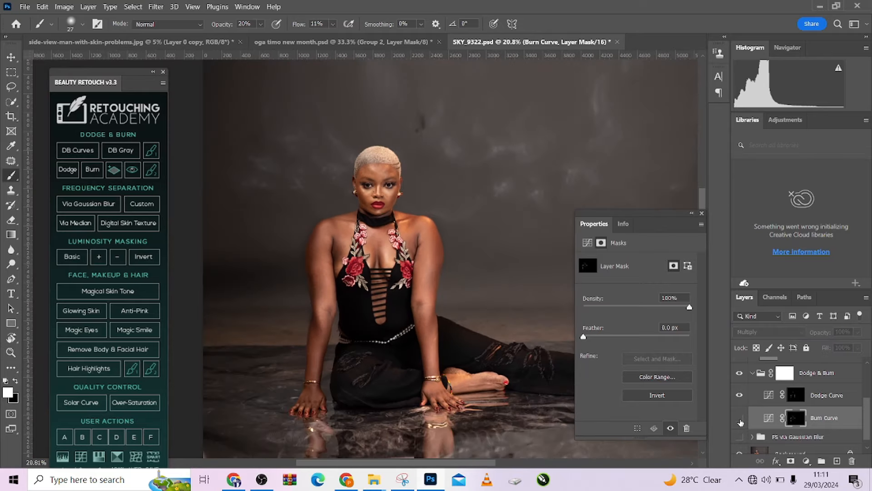
pyautogui.click(739, 418)
pyautogui.click(739, 417)
pyautogui.click(739, 418)
pyautogui.click(739, 419)
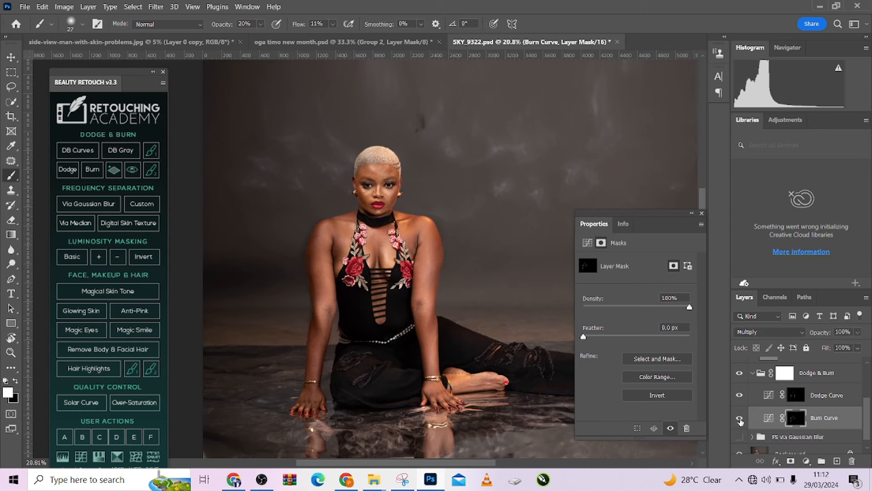
# Reduce the Burn Curve layer's fill to 52% and compare the body with the layer on and off.
pyautogui.click(858, 347)
pyautogui.click(848, 362)
pyautogui.scroll(3, 434, 323)
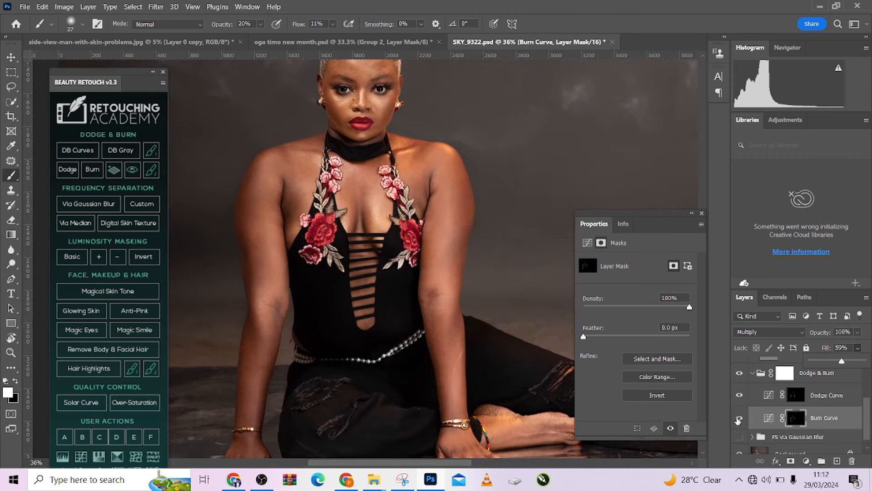
pyautogui.click(739, 419)
pyautogui.click(739, 419)
pyautogui.click(739, 419)
pyautogui.click(739, 419)
pyautogui.scroll(-3, 516, 311)
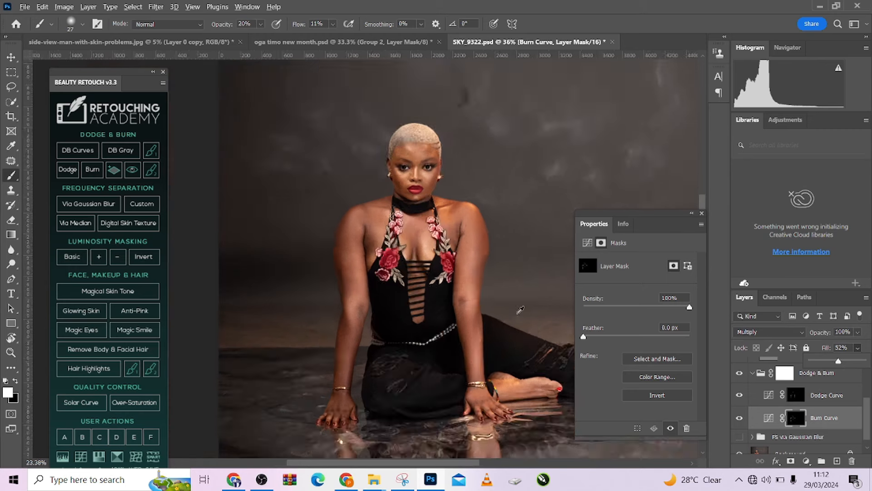
# Compare the full figure, face and upper body with the Burn Curve layer on and off.
pyautogui.click(739, 419)
pyautogui.click(738, 419)
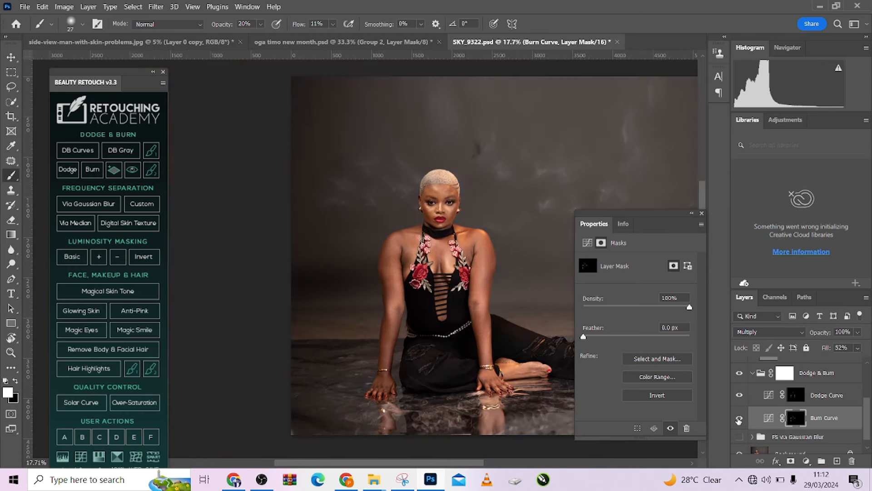
pyautogui.click(739, 419)
pyautogui.click(739, 418)
pyautogui.click(739, 418)
pyautogui.click(738, 418)
pyautogui.scroll(3, 454, 273)
pyautogui.scroll(1, 455, 272)
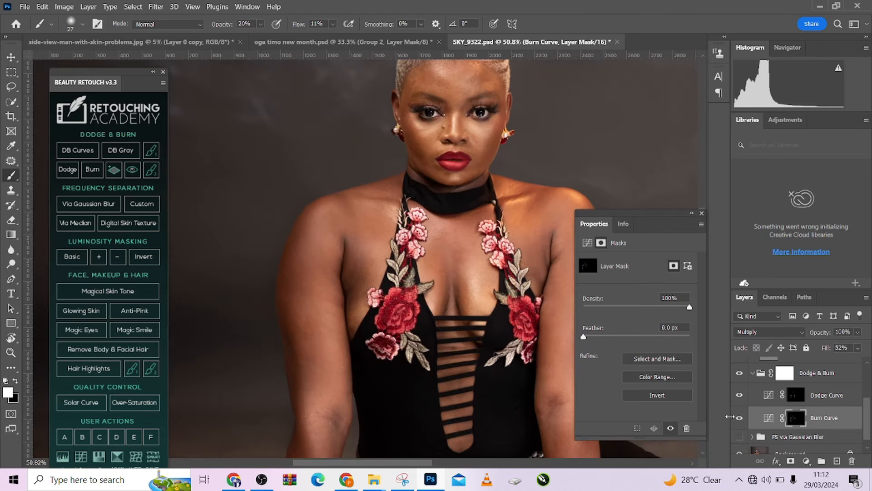
pyautogui.click(739, 418)
pyautogui.click(740, 418)
pyautogui.click(740, 418)
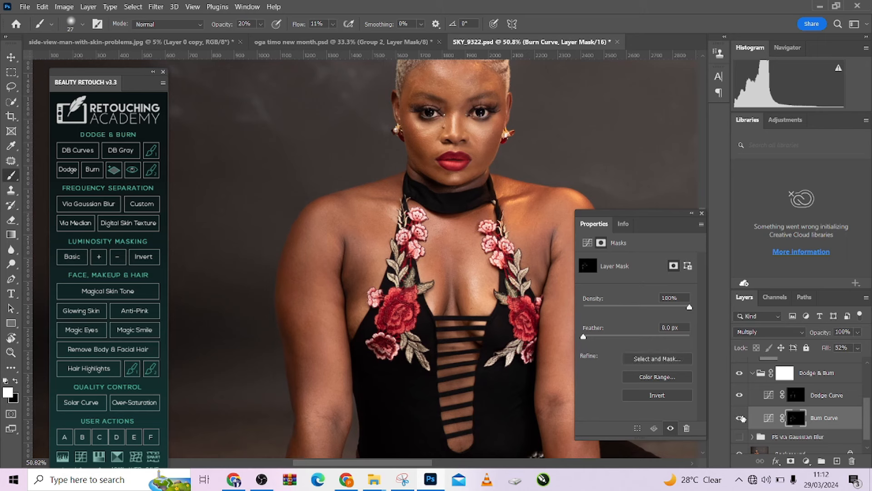
pyautogui.click(740, 418)
# Compare the face and upper body with the Dodge Curve layer on and off.
pyautogui.click(739, 395)
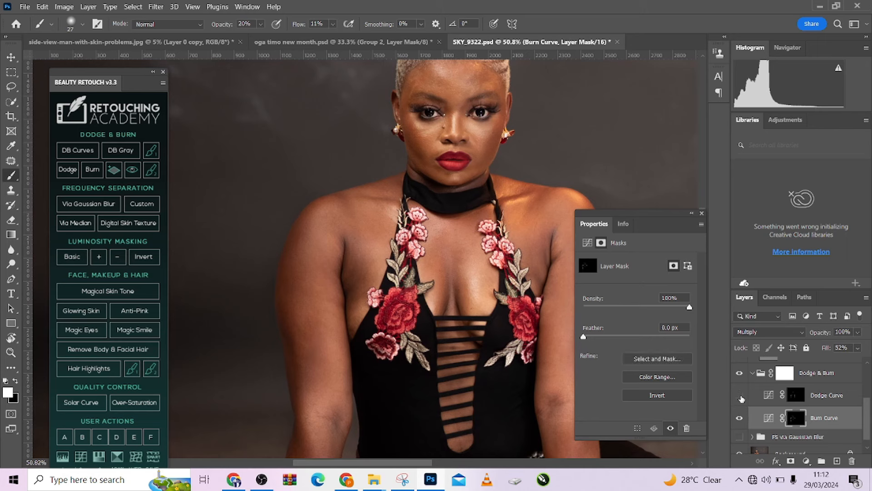
pyautogui.click(739, 396)
pyautogui.click(740, 395)
pyautogui.click(739, 395)
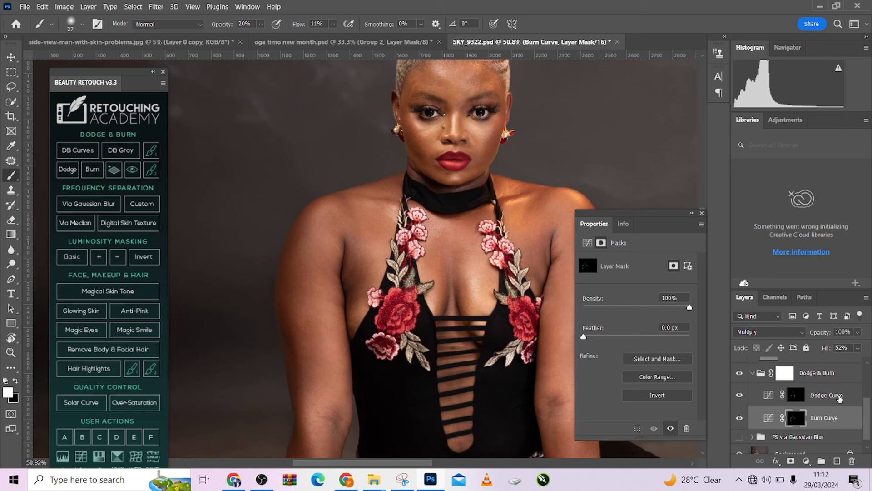
# Set the Dodge Curve layer's blend mode to Screen and compare the whole body with the layer on and off.
pyautogui.click(839, 396)
pyautogui.click(757, 333)
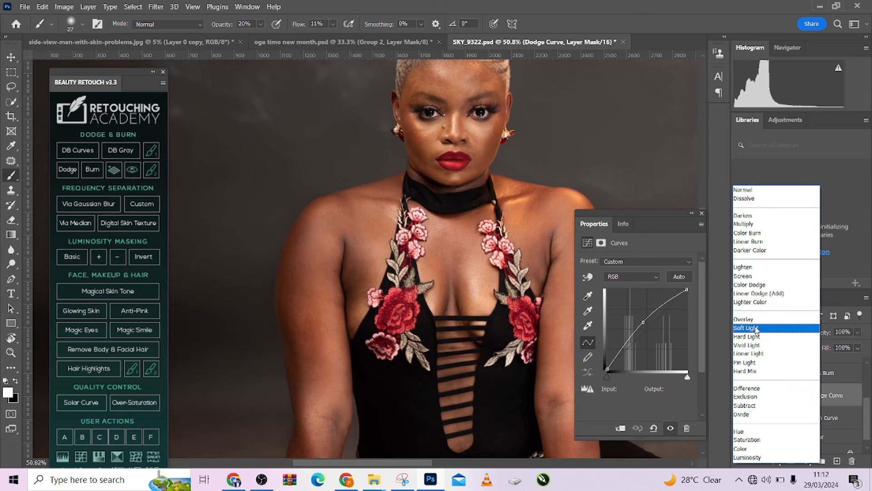
pyautogui.click(749, 276)
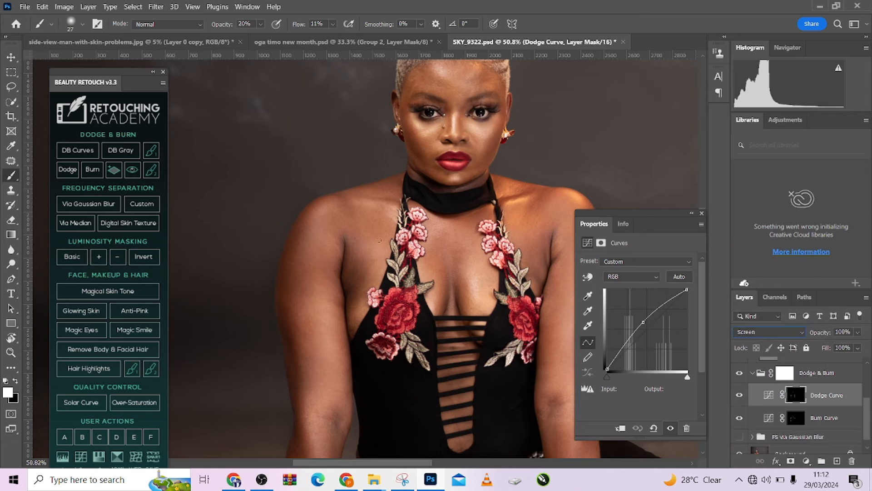
pyautogui.scroll(-5, 475, 284)
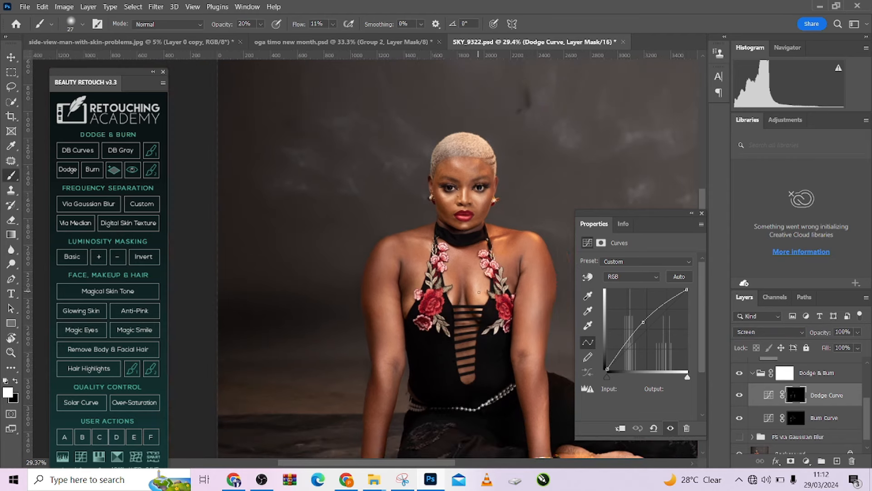
pyautogui.moveTo(544, 277); pyautogui.dragTo(438, 285)
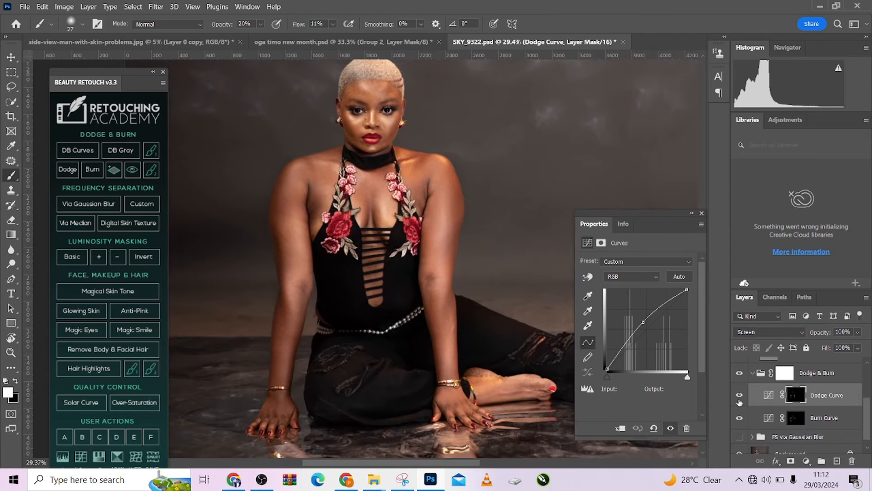
pyautogui.click(739, 398)
pyautogui.click(739, 399)
pyautogui.click(740, 399)
pyautogui.click(740, 400)
pyautogui.click(740, 399)
pyautogui.moveTo(297, 275)
pyautogui.mouseDown()
pyautogui.moveTo(336, 276)
pyautogui.moveTo(291, 214)
pyautogui.moveTo(291, 231)
pyautogui.moveTo(291, 206)
pyautogui.moveTo(293, 263)
pyautogui.moveTo(291, 192)
pyautogui.moveTo(297, 287)
pyautogui.moveTo(282, 184)
pyautogui.moveTo(290, 189)
pyautogui.moveTo(291, 177)
pyautogui.mouseUp()
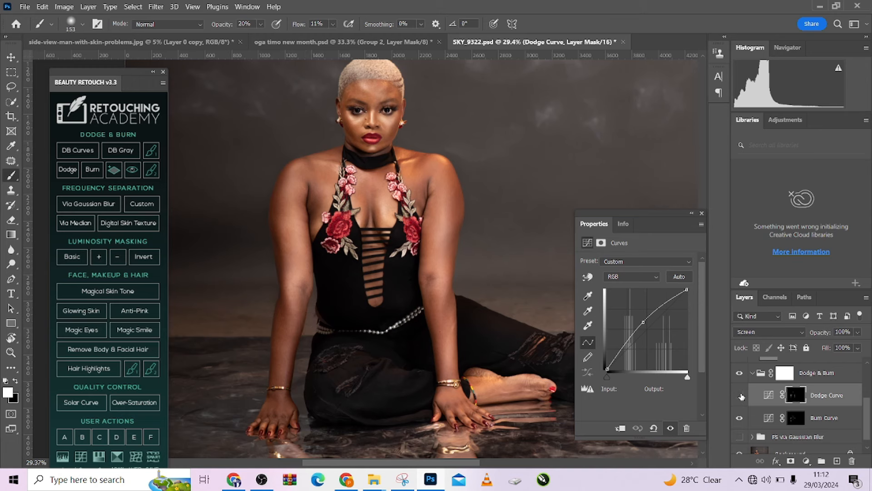
pyautogui.click(739, 395)
pyautogui.click(740, 395)
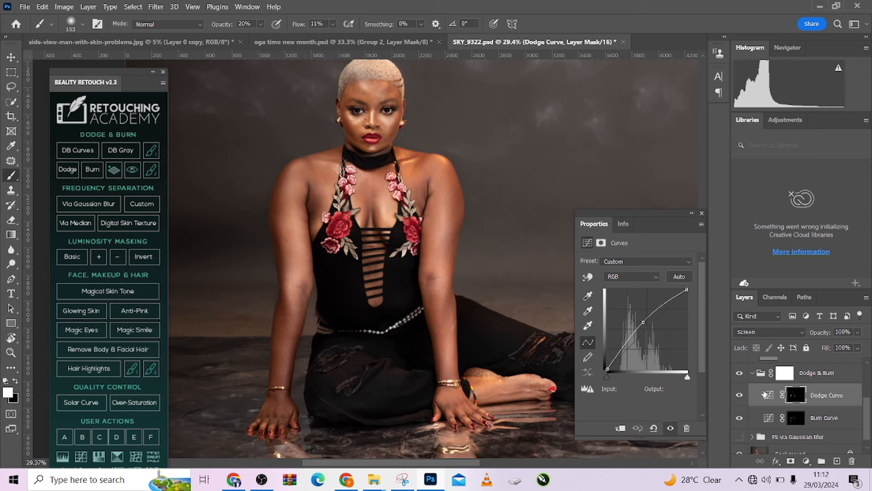
# Inspect the burned areas on the arms and torso, and compare the full figure with and without the Dodge Curve layer.
pyautogui.click(795, 419)
pyautogui.scroll(2, 316, 231)
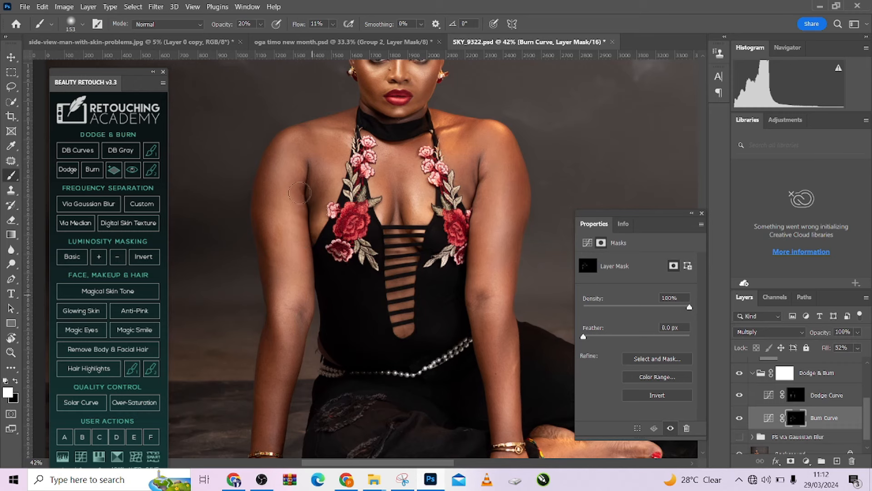
pyautogui.scroll(-4, 320, 270)
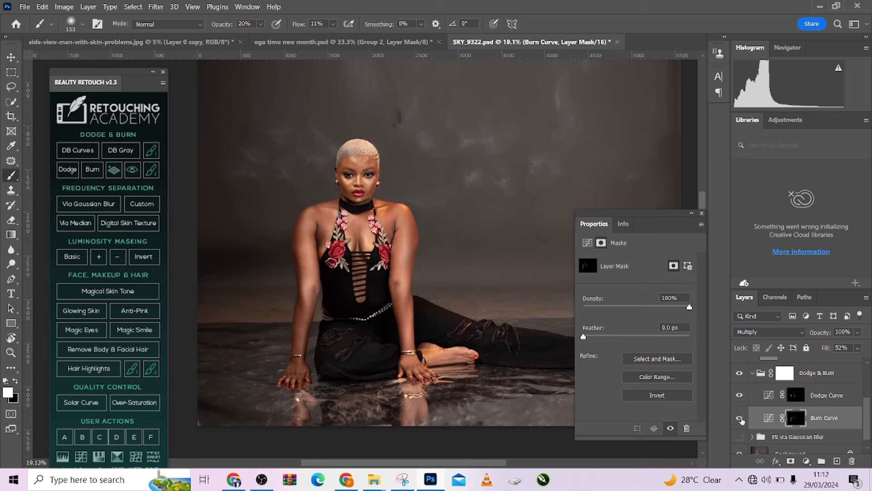
pyautogui.click(739, 395)
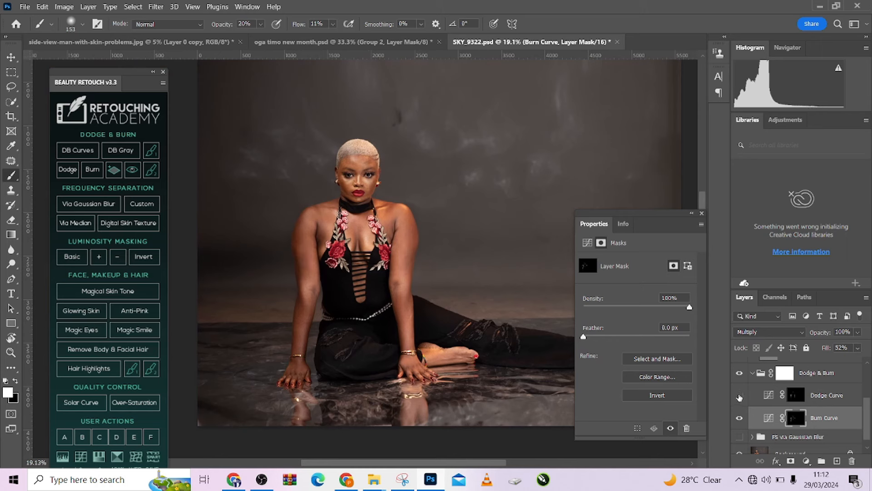
pyautogui.click(739, 396)
# Reduce the Dodge Curve layer's opacity to 64% and compare the full figure with the layer on and off.
pyautogui.click(824, 395)
pyautogui.click(858, 333)
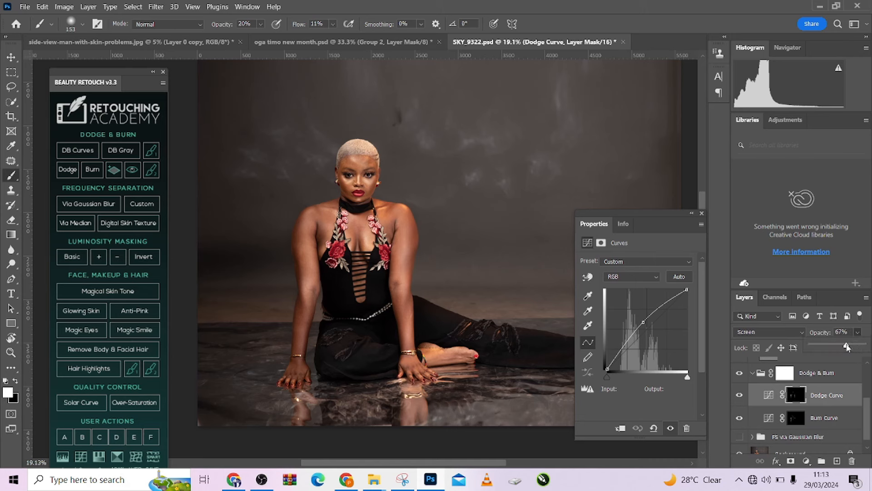
pyautogui.click(739, 395)
pyautogui.click(739, 395)
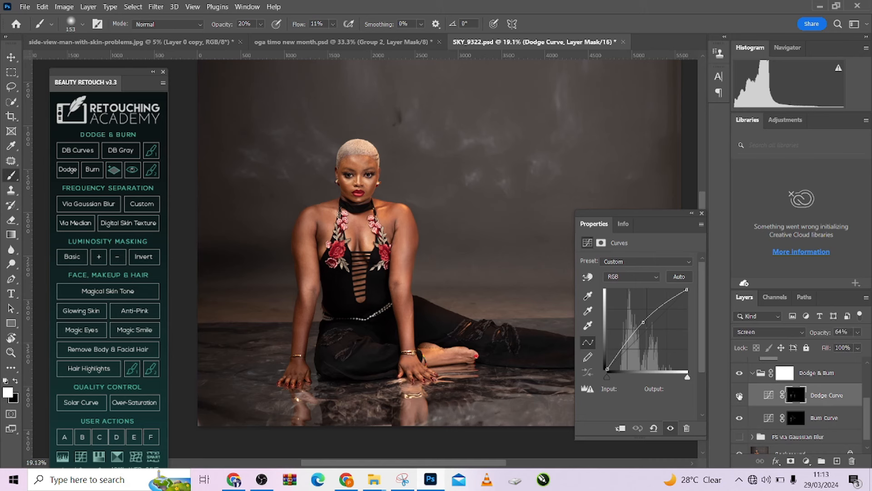
# Show the FS via Gaussian Blur group and inspect the retouched skin on the body and full figure.
pyautogui.click(739, 395)
pyautogui.click(739, 395)
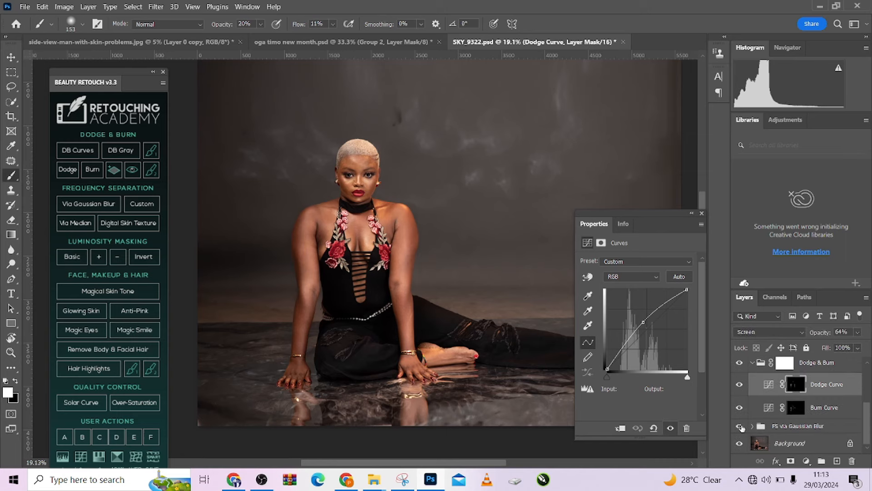
pyautogui.scroll(4, 375, 304)
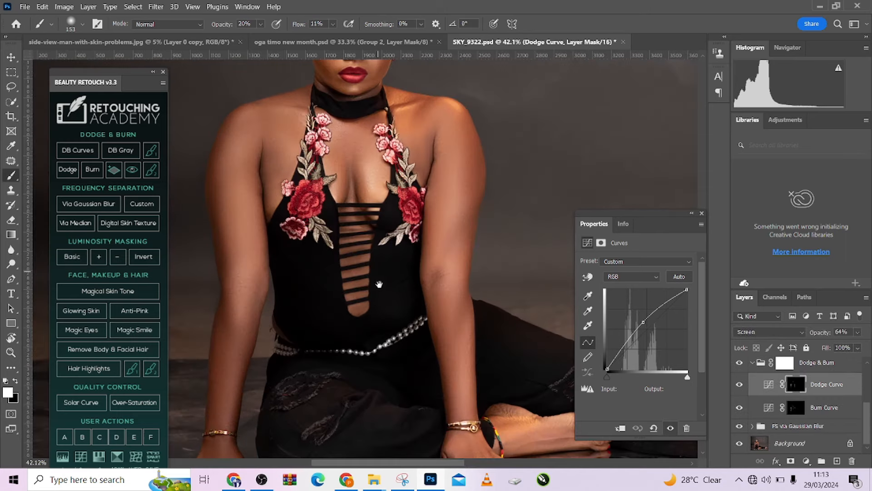
pyautogui.scroll(-5, 378, 365)
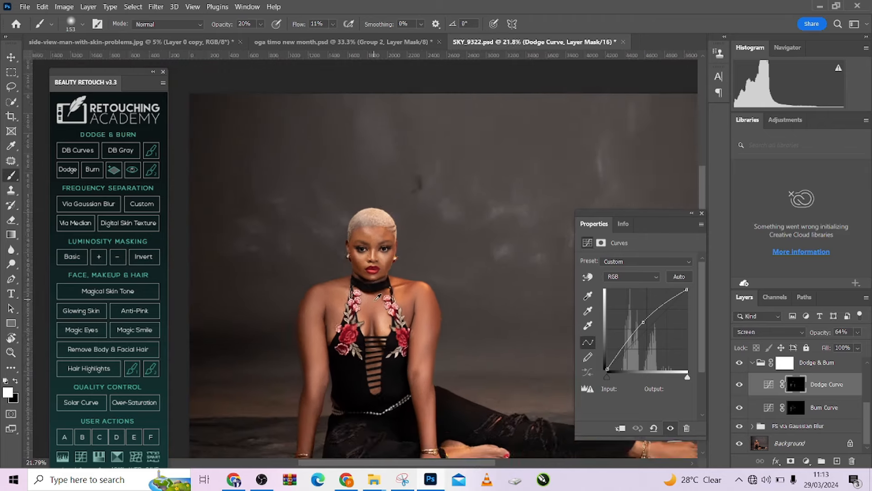
pyautogui.scroll(1, 367, 324)
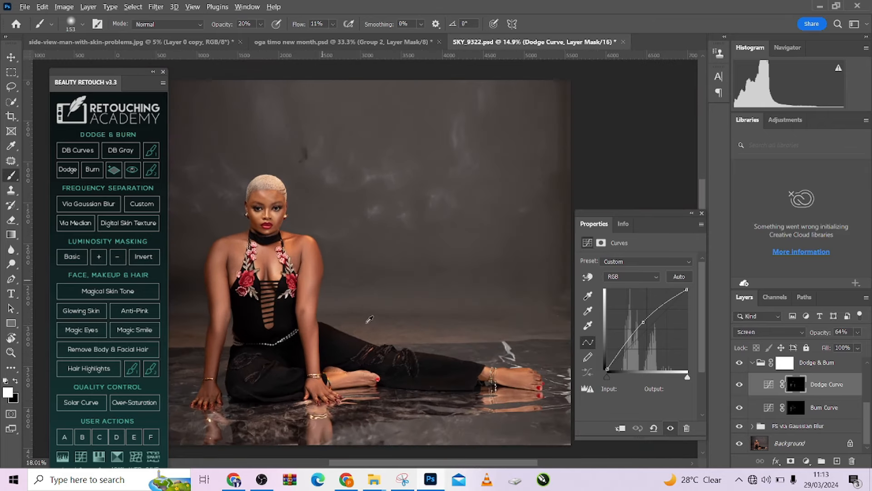
# Collapse the Dodge & Burn group and delete the Visual Aid - DELETE group.
pyautogui.click(752, 363)
pyautogui.scroll(2, 773, 400)
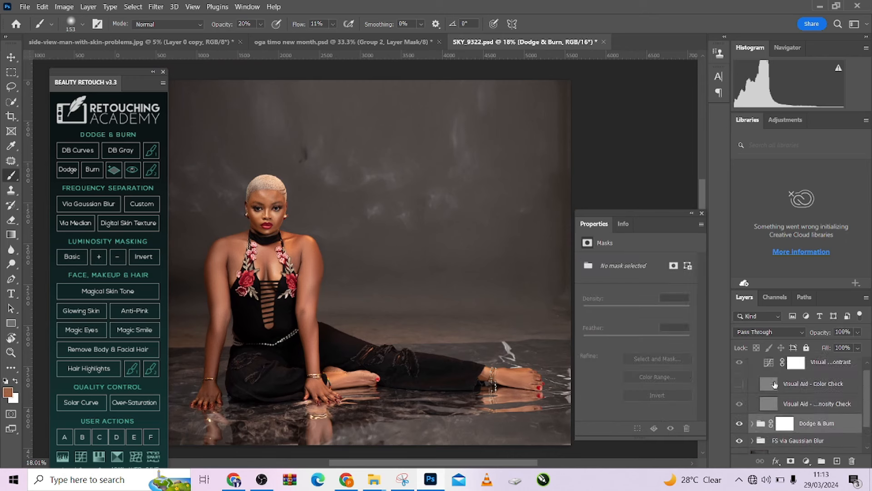
pyautogui.moveTo(852, 462); pyautogui.dragTo(852, 461)
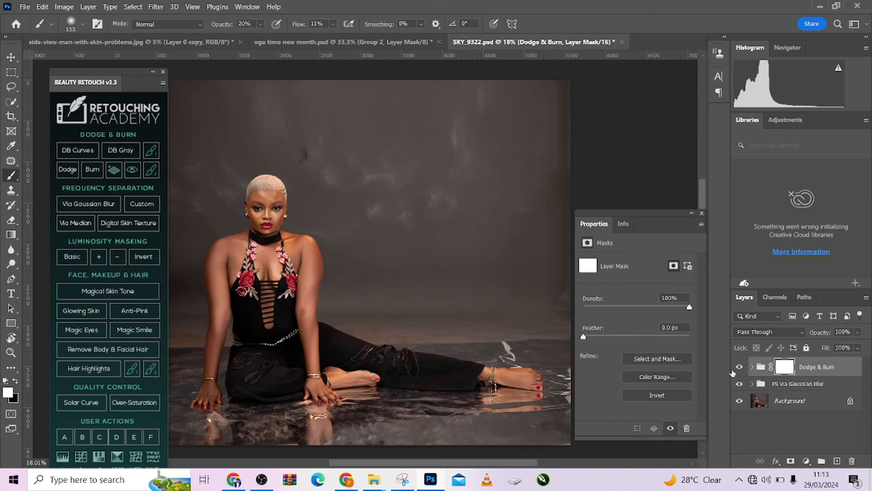
# Group Dodge & Burn with FS via Gaussian Blur and compare the full figure with the combined group on and off.
pyautogui.keyDown('shift'); pyautogui.click(815, 385); pyautogui.keyUp('shift')
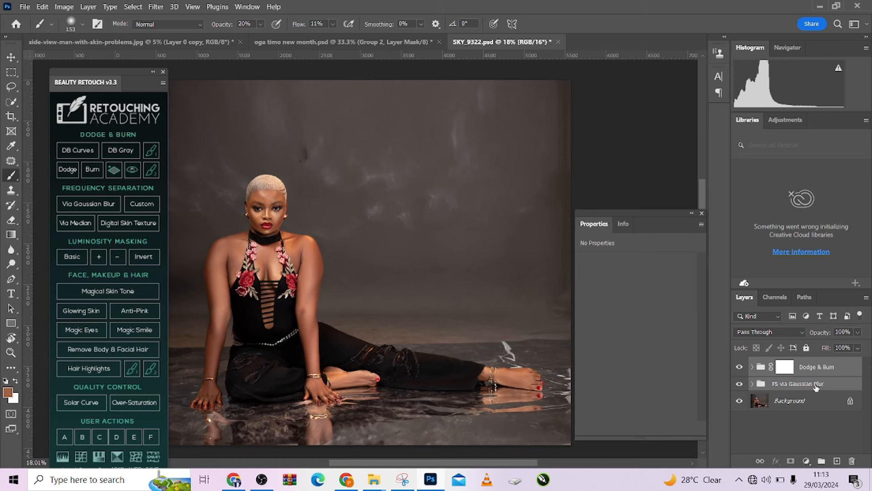
pyautogui.hotkey('ctrl', 'g')
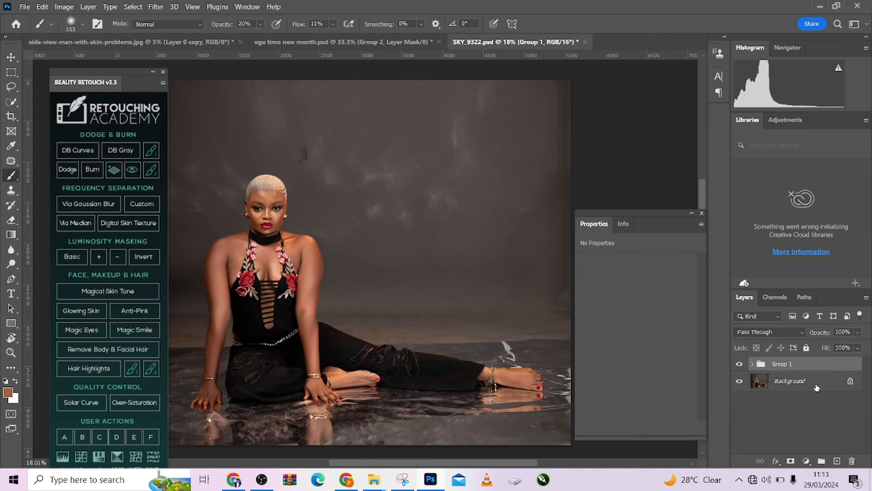
pyautogui.click(740, 365)
pyautogui.click(740, 365)
pyautogui.click(740, 365)
pyautogui.click(740, 364)
pyautogui.click(740, 364)
pyautogui.click(740, 365)
# Compare the face and shoulders with the combined retouching group on and off, and ungroup it.
pyautogui.scroll(8, 264, 197)
pyautogui.moveTo(302, 262); pyautogui.dragTo(355, 263)
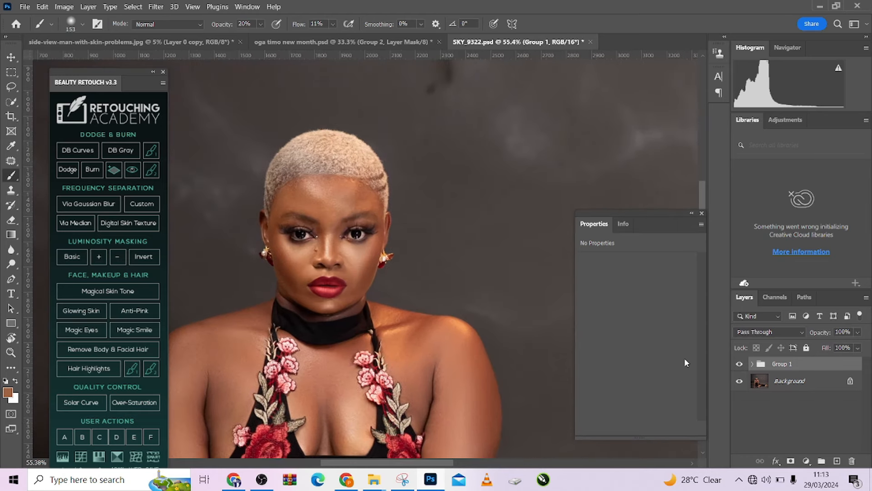
pyautogui.click(739, 364)
pyautogui.click(739, 365)
pyautogui.hotkey('ctrl', ',')
pyautogui.hotkey('ctrl', ',')
pyautogui.hotkey('ctrl', ',')
pyautogui.hotkey('ctrl', ',')
pyautogui.hotkey('ctrl', ',')
pyautogui.hotkey('ctrl', ',')
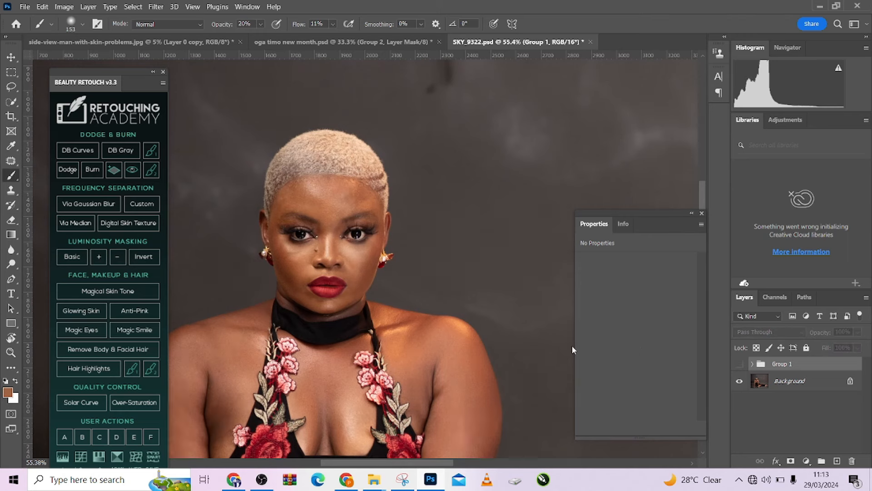
pyautogui.hotkey('ctrl', ',')
pyautogui.hotkey('ctrl', ',')
pyautogui.hotkey('ctrl', ',')
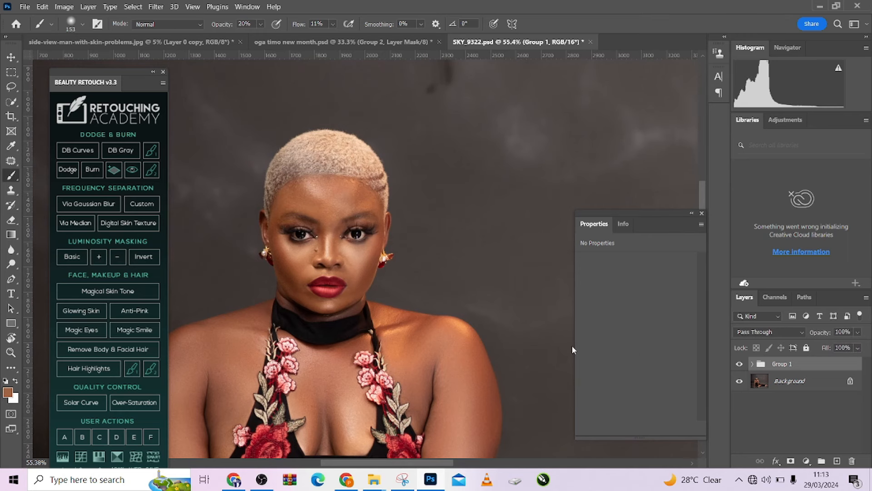
pyautogui.hotkey('ctrl', 'shift', 'g')
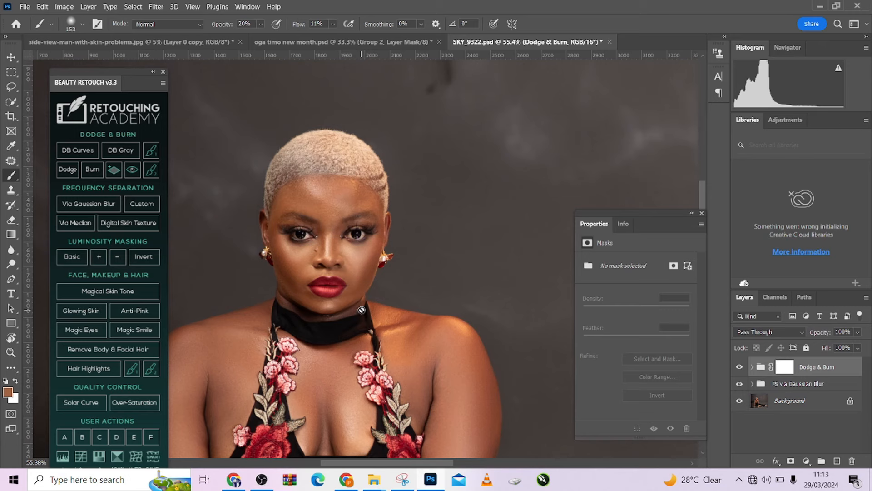
# Examine the retouched face up close and the whole figure within the full frame.
pyautogui.keyDown('alt'); pyautogui.scroll(-2, 355, 284); pyautogui.keyUp('alt')
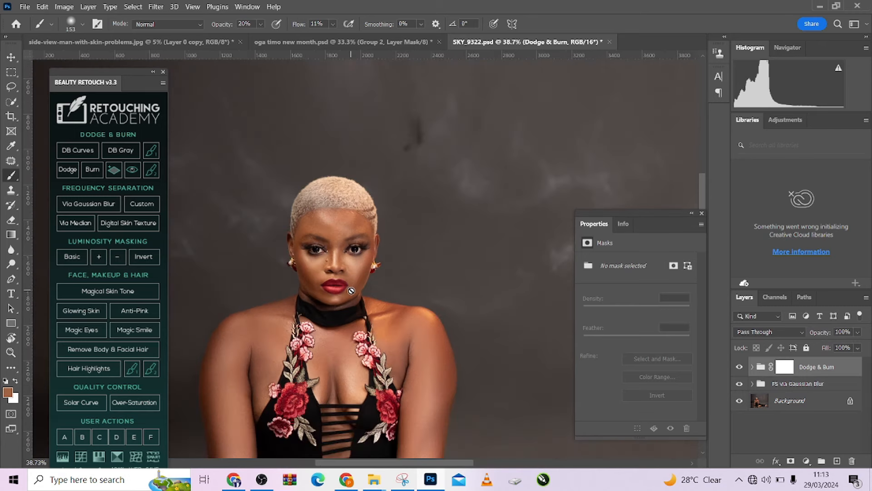
pyautogui.keyDown('alt'); pyautogui.scroll(2, 358, 245); pyautogui.keyUp('alt')
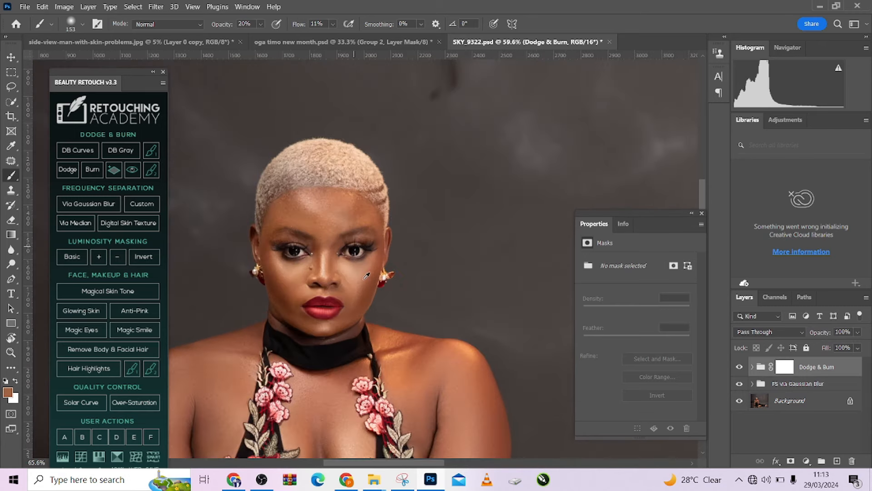
pyautogui.keyDown('alt'); pyautogui.scroll(1, 367, 277); pyautogui.keyUp('alt')
pyautogui.keyDown('alt'); pyautogui.scroll(-4, 339, 297); pyautogui.keyUp('alt')
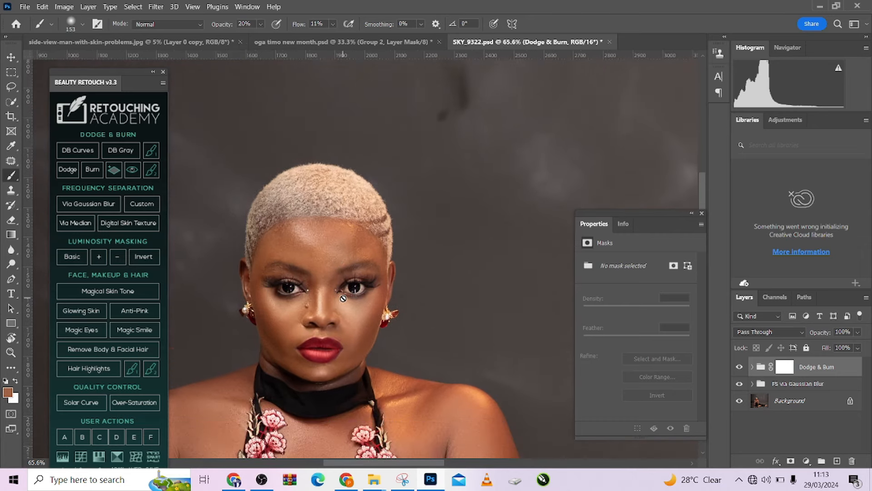
pyautogui.keyDown('alt'); pyautogui.scroll(-5, 334, 303); pyautogui.keyUp('alt')
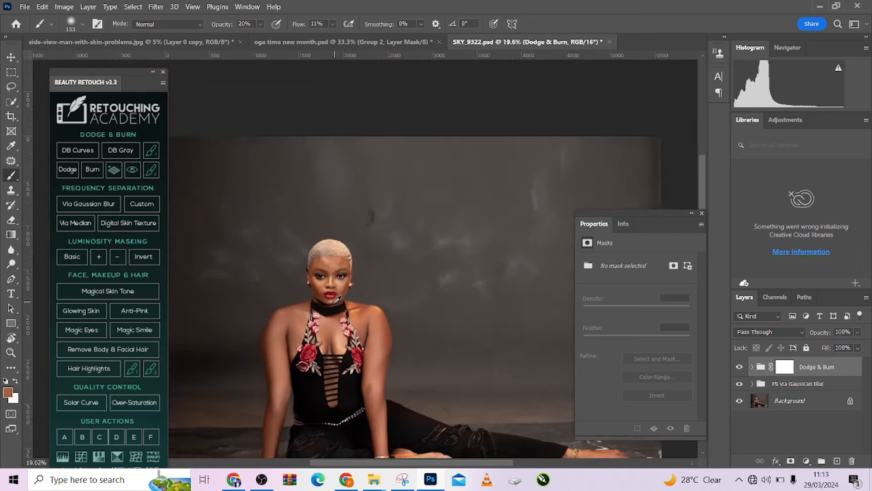
pyautogui.moveTo(390, 366); pyautogui.dragTo(344, 351)
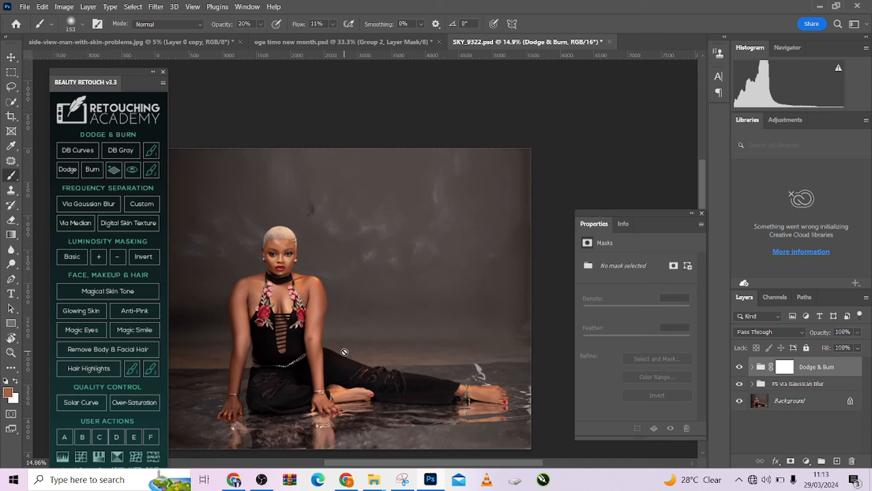
# Run the Magic Eyes action with the Enlighten option and expand the resulting group to reach its eye-cleaning mask.
pyautogui.click(83, 331)
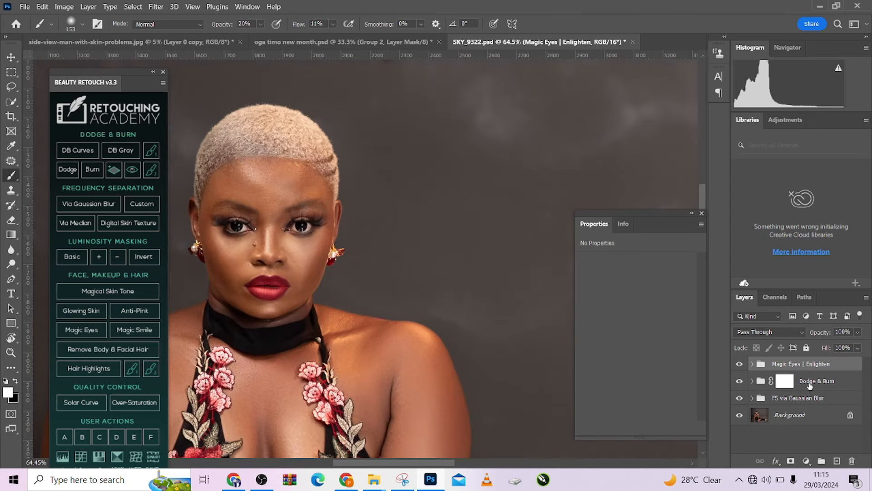
pyautogui.click(752, 365)
pyautogui.scroll(-2, 794, 365)
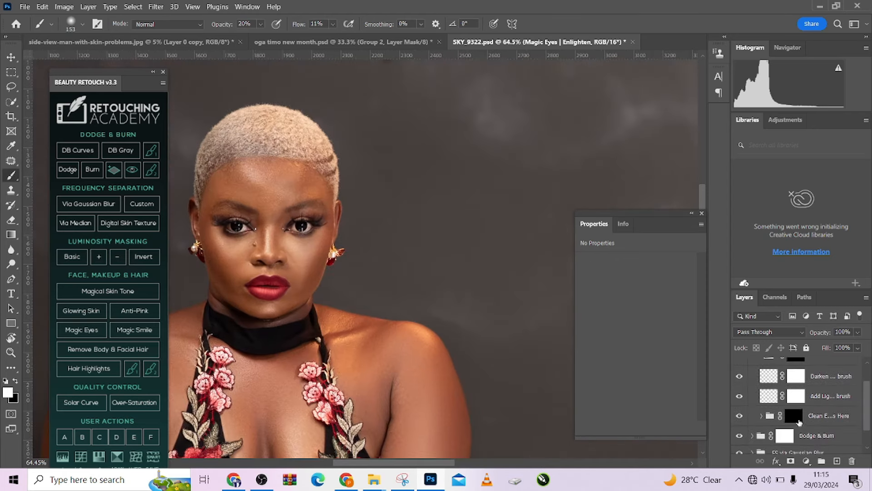
# Set brush flow to 100% with a 4 px tip and start painting the left eye's white on the Clean Eye Whites Here mask.
pyautogui.click(794, 415)
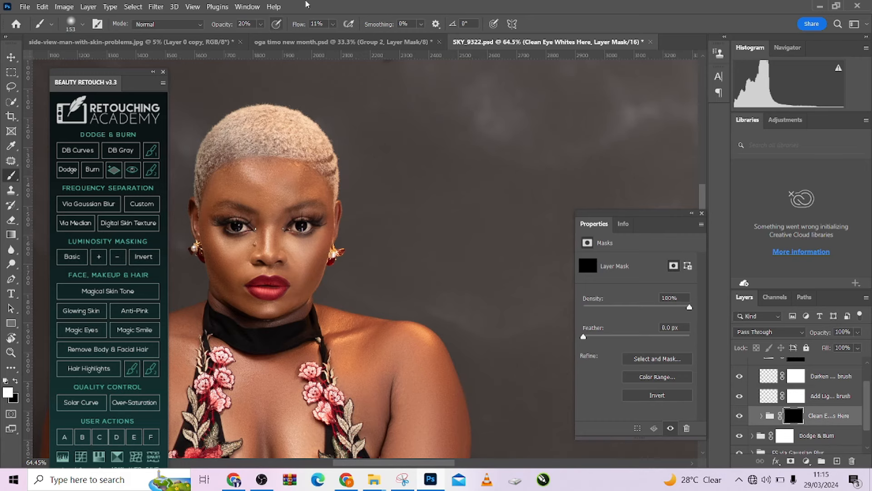
pyautogui.moveTo(300, 24); pyautogui.dragTo(356, 30)
pyautogui.scroll(5, 300, 227)
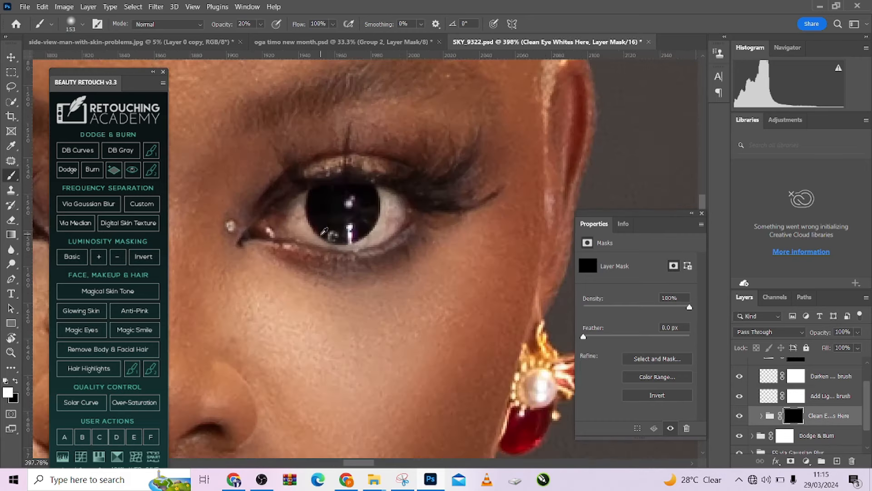
pyautogui.moveTo(366, 230); pyautogui.dragTo(268, 231)
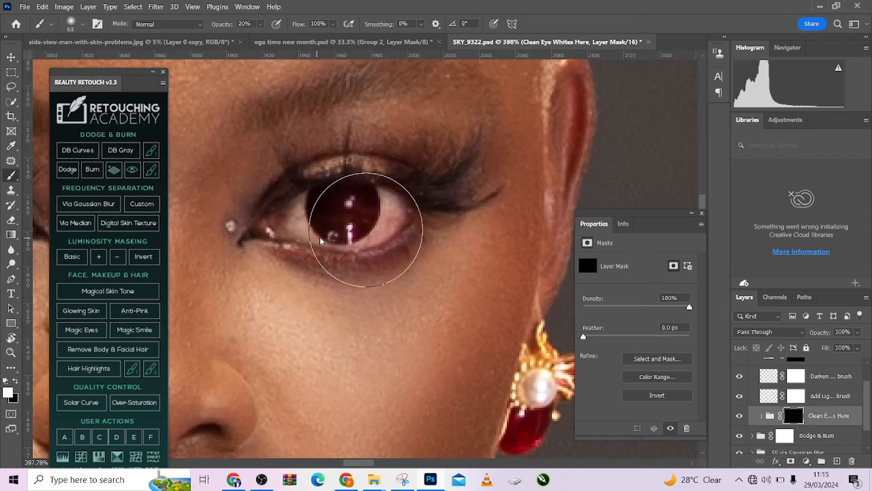
pyautogui.scroll(2, 353, 221)
pyautogui.moveTo(392, 212)
pyautogui.mouseDown()
pyautogui.moveTo(278, 226)
pyautogui.moveTo(294, 229)
pyautogui.mouseUp()
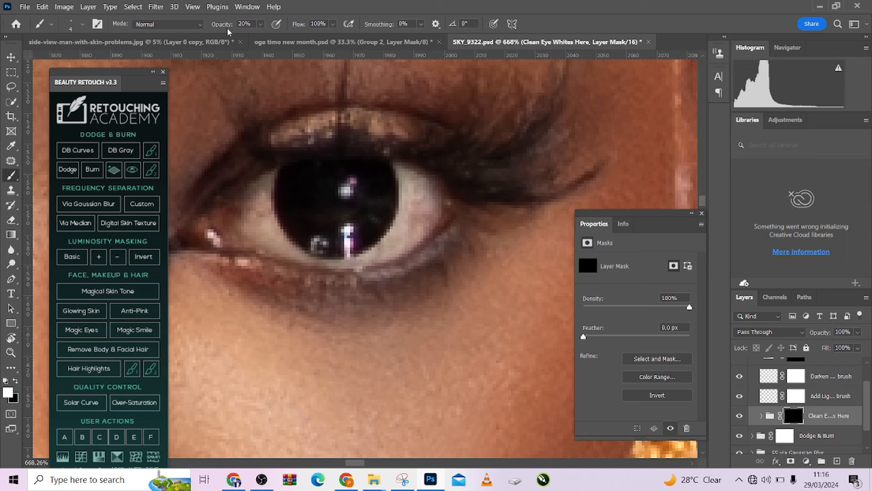
# Raise the brush opacity to 100% and paint the whites on both sides of the subject's left iris on the mask.
pyautogui.moveTo(221, 28); pyautogui.dragTo(257, 29)
pyautogui.moveTo(402, 172)
pyautogui.mouseDown()
pyautogui.moveTo(406, 217)
pyautogui.moveTo(407, 174)
pyautogui.moveTo(427, 203)
pyautogui.moveTo(415, 175)
pyautogui.moveTo(425, 212)
pyautogui.moveTo(422, 178)
pyautogui.moveTo(435, 201)
pyautogui.moveTo(418, 230)
pyautogui.moveTo(439, 216)
pyautogui.moveTo(414, 240)
pyautogui.moveTo(418, 218)
pyautogui.moveTo(396, 245)
pyautogui.moveTo(400, 227)
pyautogui.moveTo(373, 249)
pyautogui.moveTo(410, 238)
pyautogui.moveTo(389, 252)
pyautogui.moveTo(314, 260)
pyautogui.moveTo(242, 217)
pyautogui.mouseUp()
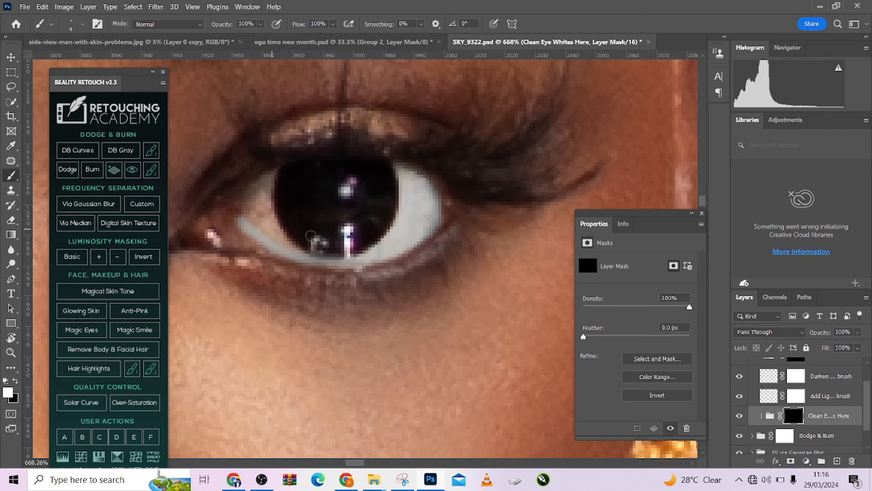
pyautogui.moveTo(267, 175)
pyautogui.mouseDown()
pyautogui.moveTo(240, 205)
pyautogui.moveTo(240, 225)
pyautogui.moveTo(253, 230)
pyautogui.moveTo(247, 216)
pyautogui.moveTo(284, 253)
pyautogui.mouseUp()
pyautogui.moveTo(251, 213)
pyautogui.mouseDown()
pyautogui.moveTo(266, 177)
pyautogui.moveTo(274, 224)
pyautogui.moveTo(257, 211)
pyautogui.moveTo(255, 200)
pyautogui.moveTo(293, 252)
pyautogui.moveTo(269, 205)
pyautogui.moveTo(274, 177)
pyautogui.moveTo(272, 221)
pyautogui.mouseUp()
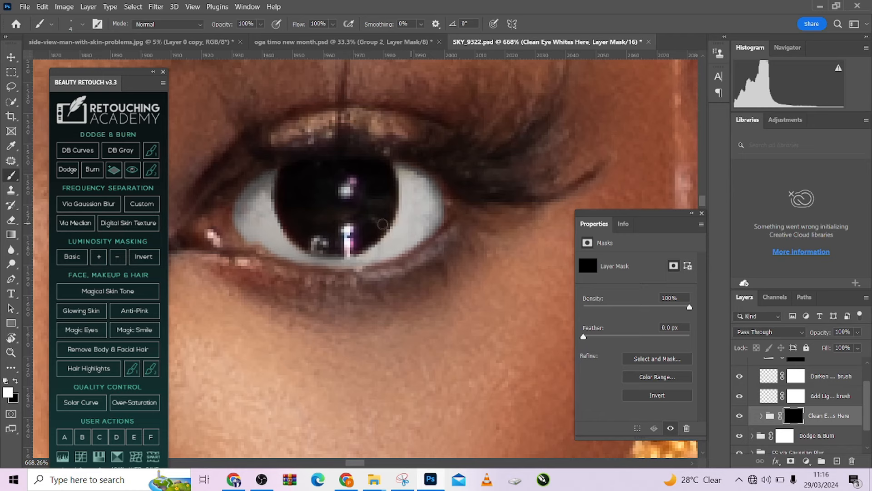
# Paint the whites on both sides of the subject's right iris on the Clean Eye Whites Here mask.
pyautogui.moveTo(255, 227); pyautogui.dragTo(579, 209)
pyautogui.moveTo(172, 184); pyautogui.dragTo(524, 201)
pyautogui.moveTo(280, 167)
pyautogui.mouseDown()
pyautogui.moveTo(282, 210)
pyautogui.moveTo(302, 235)
pyautogui.moveTo(272, 203)
pyautogui.moveTo(274, 171)
pyautogui.moveTo(268, 195)
pyautogui.moveTo(286, 227)
pyautogui.moveTo(268, 215)
pyautogui.moveTo(260, 189)
pyautogui.moveTo(263, 168)
pyautogui.moveTo(273, 164)
pyautogui.moveTo(259, 179)
pyautogui.moveTo(258, 200)
pyautogui.moveTo(274, 219)
pyautogui.moveTo(261, 208)
pyautogui.moveTo(251, 188)
pyautogui.moveTo(259, 171)
pyautogui.moveTo(276, 211)
pyautogui.moveTo(277, 172)
pyautogui.moveTo(288, 216)
pyautogui.moveTo(316, 243)
pyautogui.moveTo(408, 208)
pyautogui.mouseUp()
pyautogui.moveTo(419, 173)
pyautogui.mouseDown()
pyautogui.moveTo(418, 212)
pyautogui.moveTo(418, 200)
pyautogui.moveTo(409, 220)
pyautogui.moveTo(363, 247)
pyautogui.moveTo(458, 222)
pyautogui.moveTo(453, 198)
pyautogui.moveTo(427, 184)
pyautogui.moveTo(451, 215)
pyautogui.moveTo(437, 223)
pyautogui.moveTo(442, 215)
pyautogui.moveTo(423, 196)
pyautogui.moveTo(441, 207)
pyautogui.moveTo(424, 225)
pyautogui.moveTo(425, 208)
pyautogui.moveTo(411, 228)
pyautogui.mouseUp()
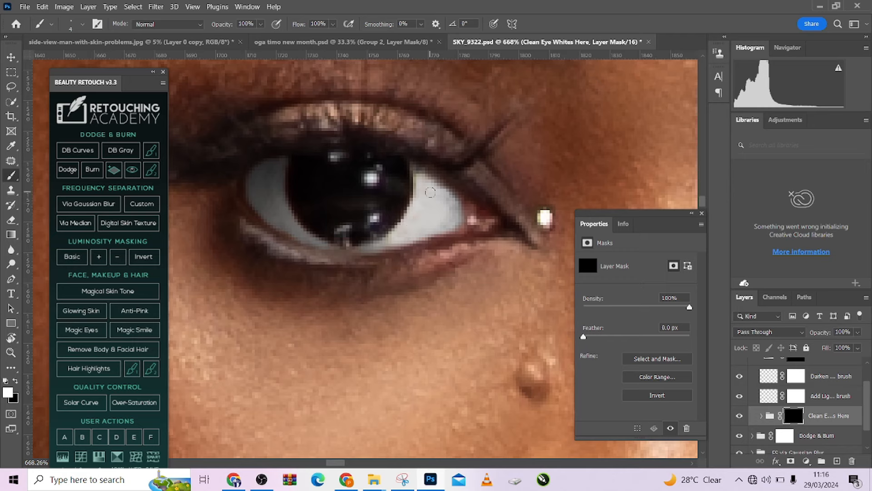
# Lower the Clean Eye Whites Here group's opacity to 52% and collapse the Magic Eyes | Enlighten group.
pyautogui.scroll(-10, 414, 220)
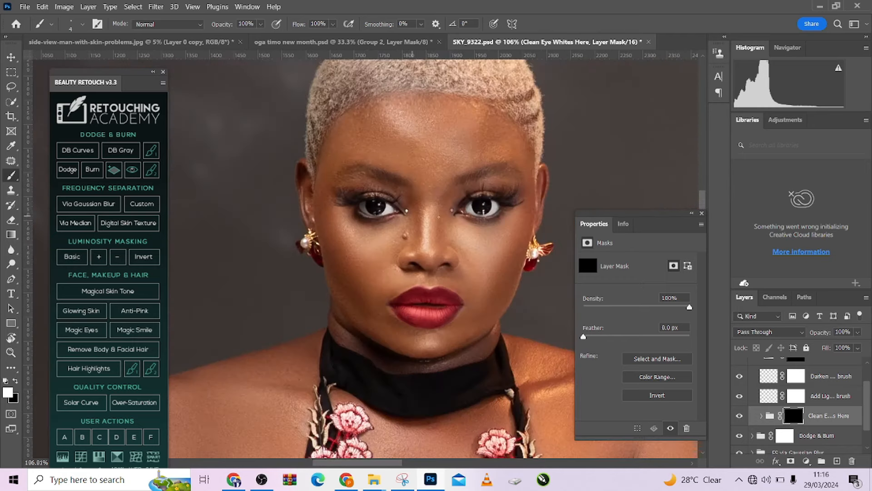
pyautogui.click(858, 333)
pyautogui.moveTo(856, 346); pyautogui.dragTo(853, 346)
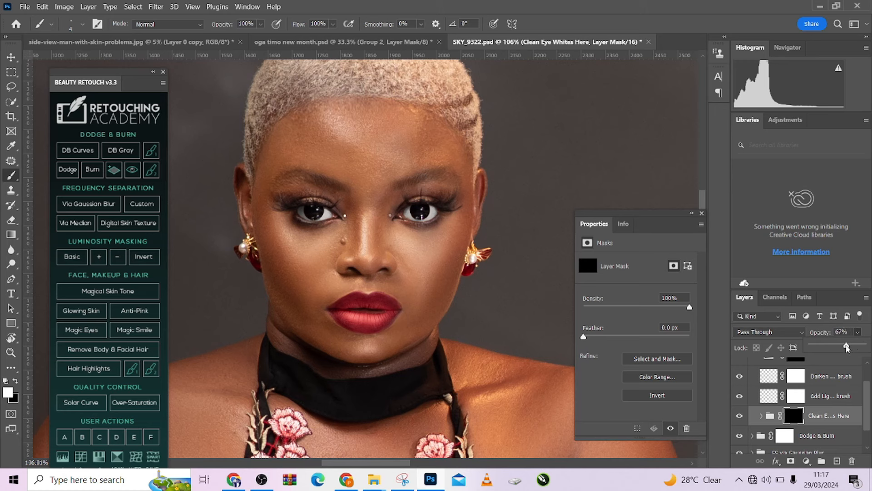
pyautogui.moveTo(846, 347); pyautogui.dragTo(840, 348)
pyautogui.scroll(6, 482, 235)
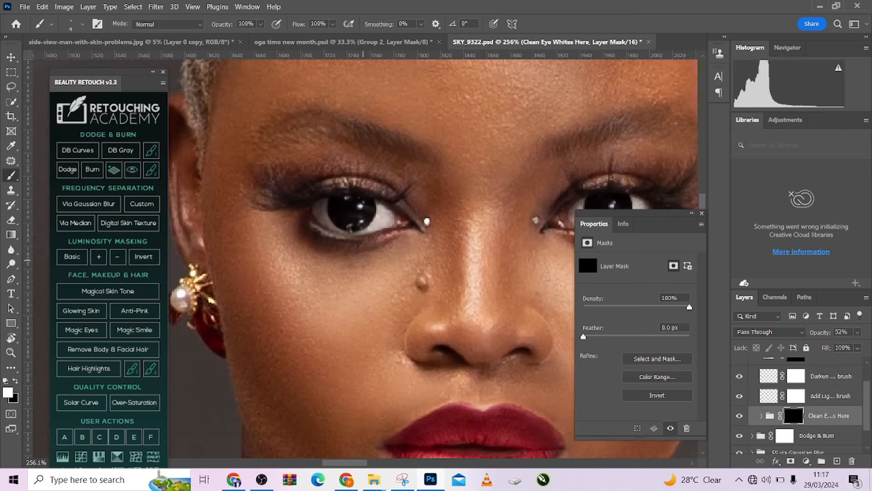
pyautogui.scroll(2, 767, 411)
pyautogui.click(748, 366)
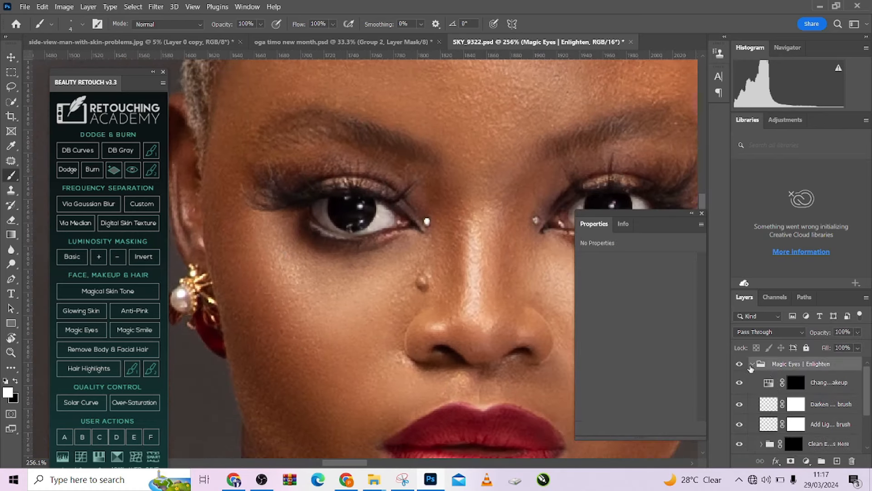
pyautogui.click(752, 364)
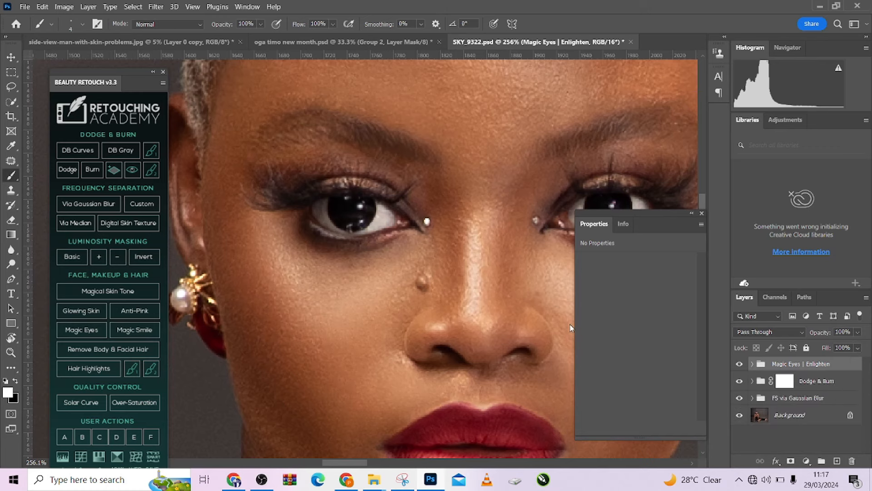
# Add a Dodge - Brighten group above the Magic Eyes group and reduce the brush flow to 4%.
pyautogui.scroll(-2, 462, 272)
pyautogui.scroll(-2, 463, 272)
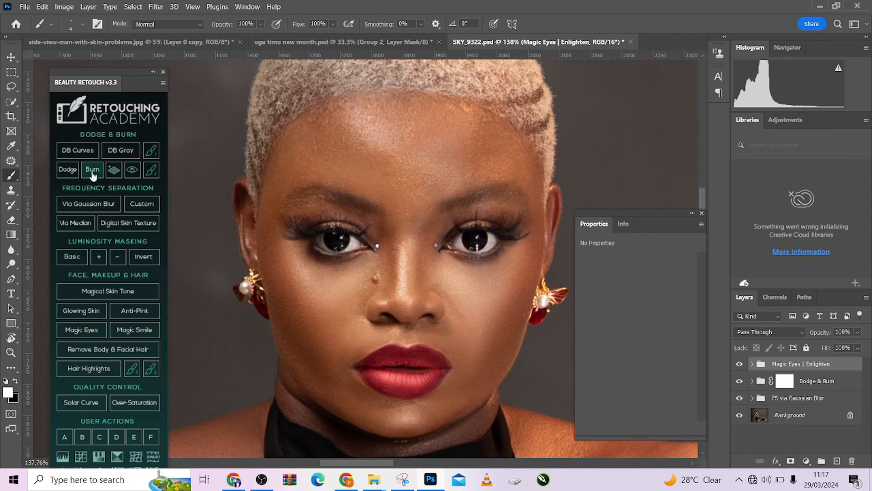
pyautogui.click(72, 173)
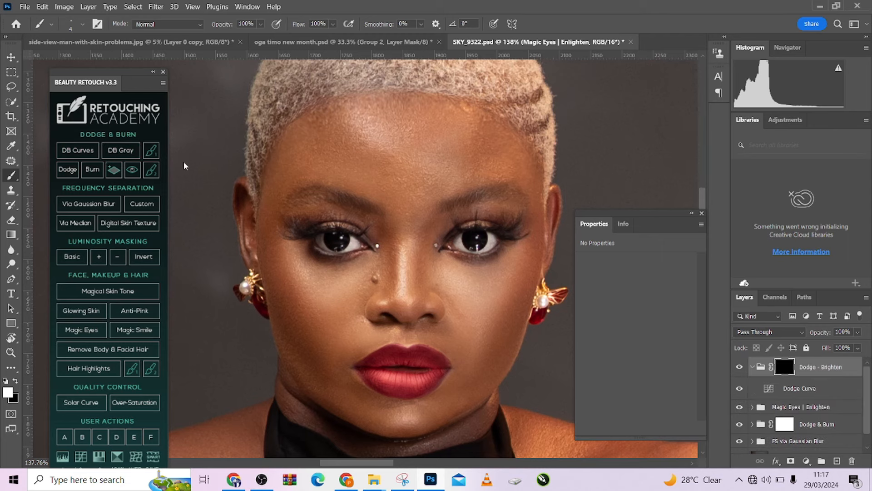
pyautogui.moveTo(300, 25); pyautogui.dragTo(248, 29)
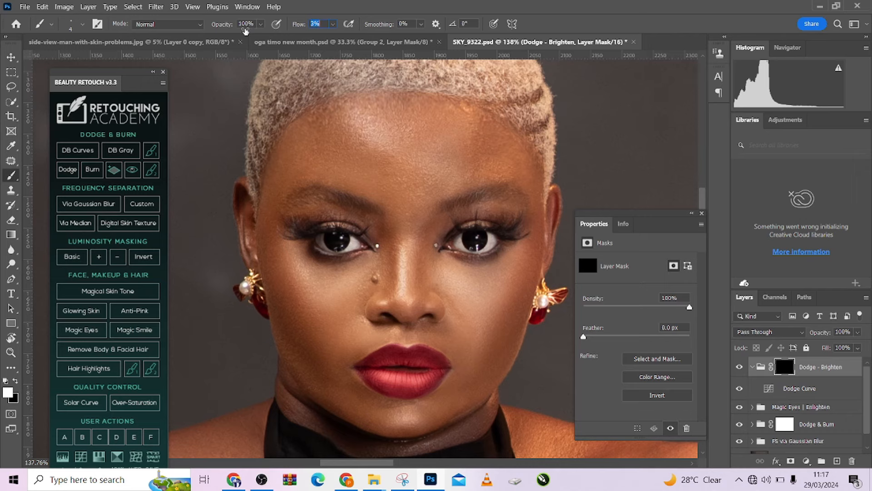
# Brighten the lower rim and the upper eyelid of the subject's left eye on the Dodge - Brighten mask.
pyautogui.scroll(6, 481, 250)
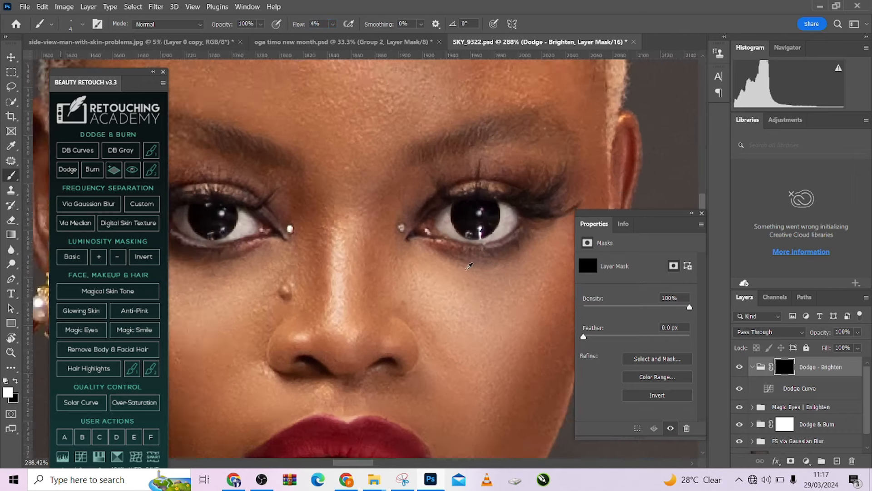
pyautogui.scroll(2, 487, 251)
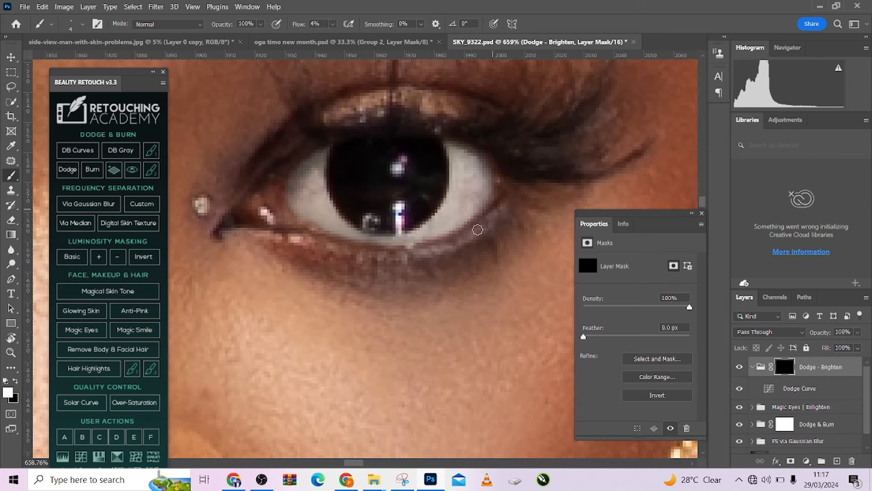
pyautogui.moveTo(496, 214)
pyautogui.mouseDown()
pyautogui.moveTo(324, 248)
pyautogui.moveTo(337, 249)
pyautogui.moveTo(289, 238)
pyautogui.moveTo(391, 260)
pyautogui.moveTo(458, 242)
pyautogui.moveTo(504, 203)
pyautogui.moveTo(438, 246)
pyautogui.moveTo(404, 254)
pyautogui.moveTo(283, 239)
pyautogui.moveTo(342, 254)
pyautogui.mouseUp()
pyautogui.moveTo(364, 98)
pyautogui.mouseDown()
pyautogui.moveTo(424, 90)
pyautogui.moveTo(374, 99)
pyautogui.moveTo(456, 102)
pyautogui.moveTo(490, 115)
pyautogui.moveTo(382, 99)
pyautogui.moveTo(462, 103)
pyautogui.mouseUp()
# Brighten the lower rim and upper eyelid of the subject's right eye on the Dodge - Brighten mask, enlarging the brush to 9 px.
pyautogui.scroll(-3, 477, 122)
pyautogui.scroll(-4, 477, 128)
pyautogui.moveTo(345, 185); pyautogui.dragTo(665, 214)
pyautogui.scroll(2, 370, 177)
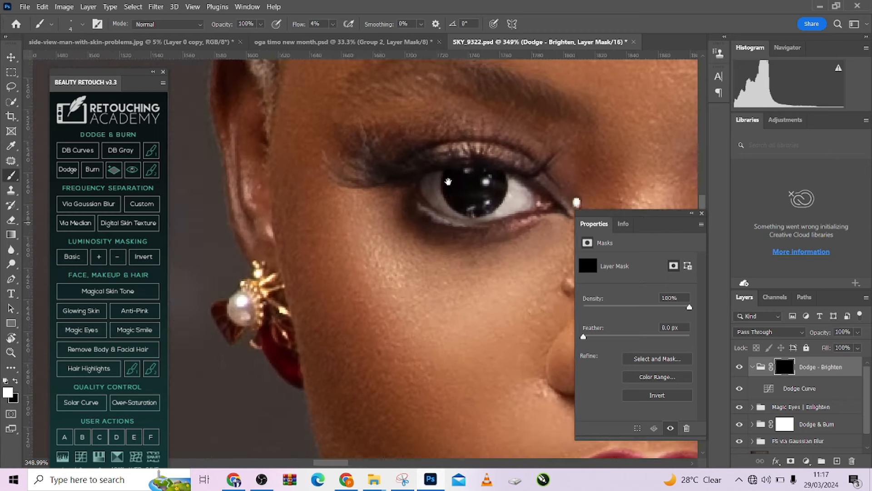
pyautogui.moveTo(370, 177); pyautogui.dragTo(306, 189)
pyautogui.scroll(3, 435, 253)
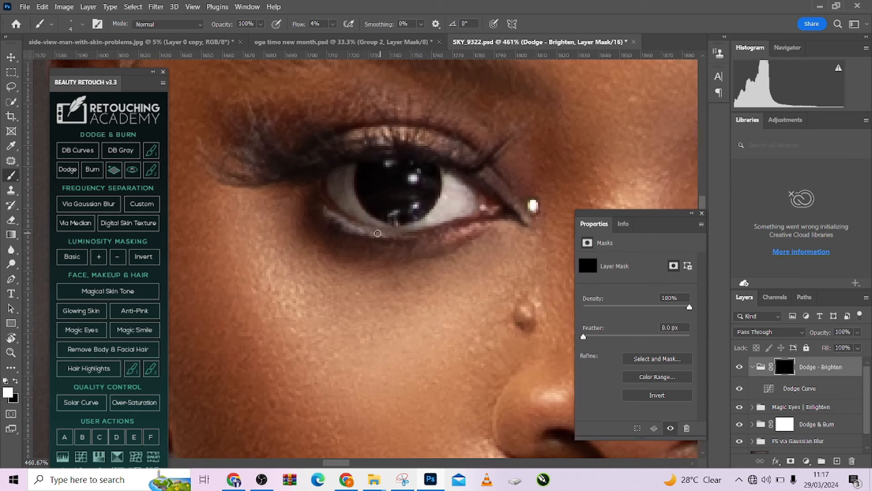
pyautogui.keyDown('alt'); pyautogui.rightClick(361, 136); pyautogui.keyUp('alt')
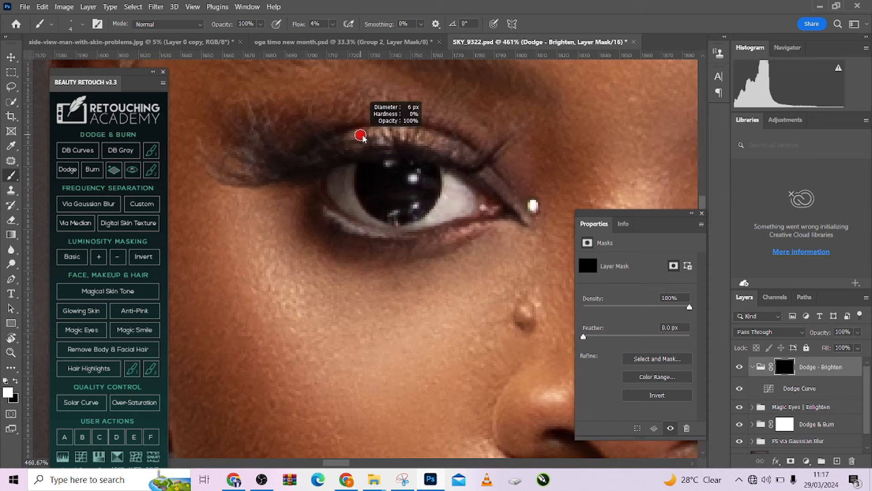
pyautogui.keyDown('alt'); pyautogui.rightClick(354, 134); pyautogui.keyUp('alt')
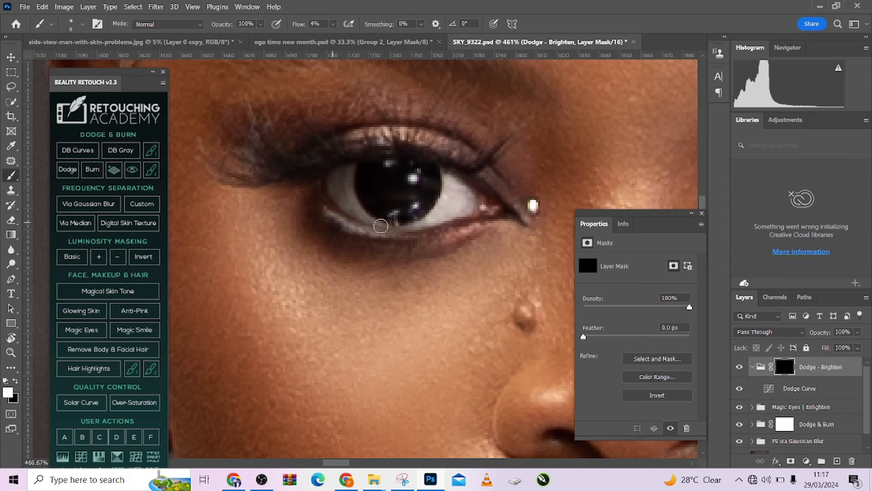
# Compare the face with the Dodge - Brighten group on and off, and review the whole figure within the full frame.
pyautogui.scroll(-2, 398, 235)
pyautogui.scroll(-1, 414, 257)
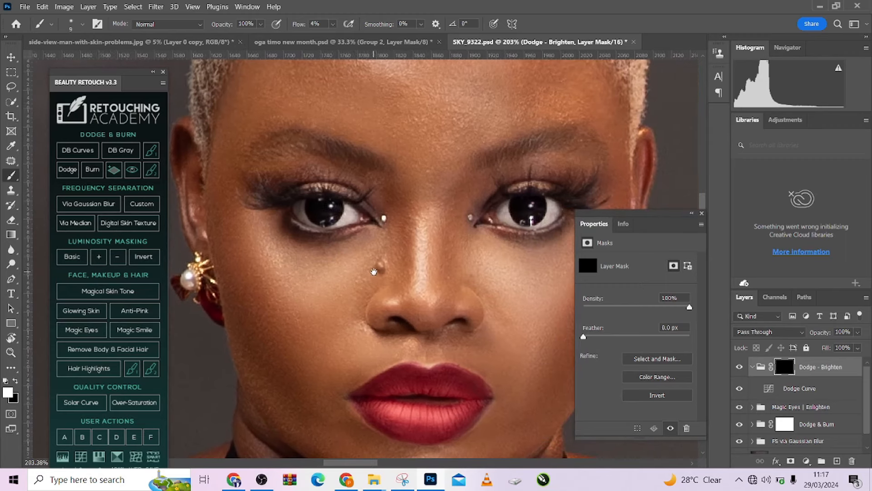
pyautogui.scroll(-1, 414, 257)
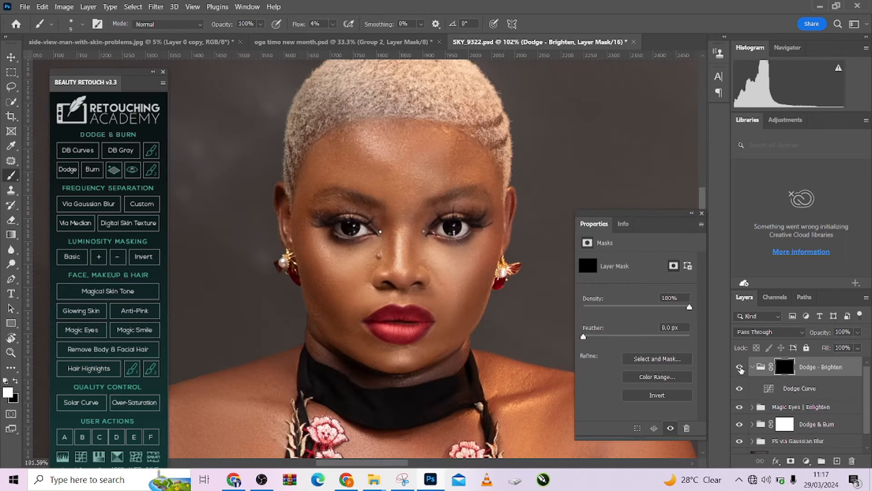
pyautogui.click(741, 369)
pyautogui.click(743, 370)
pyautogui.click(743, 370)
pyautogui.click(742, 370)
pyautogui.click(743, 370)
pyautogui.click(742, 371)
pyautogui.scroll(-6, 400, 256)
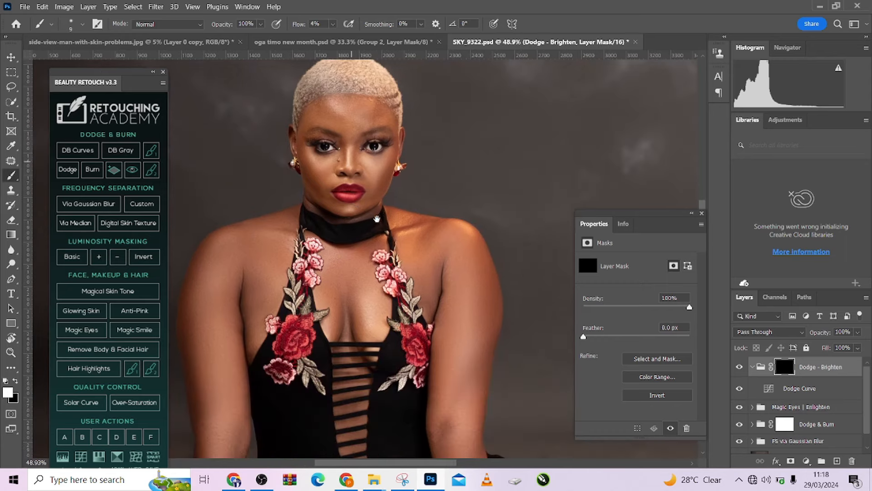
pyautogui.scroll(-4, 382, 219)
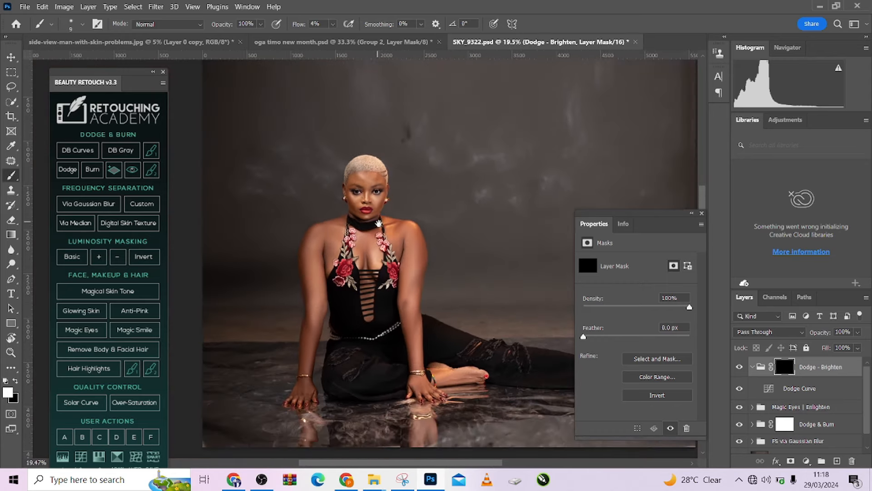
pyautogui.scroll(-3, 378, 222)
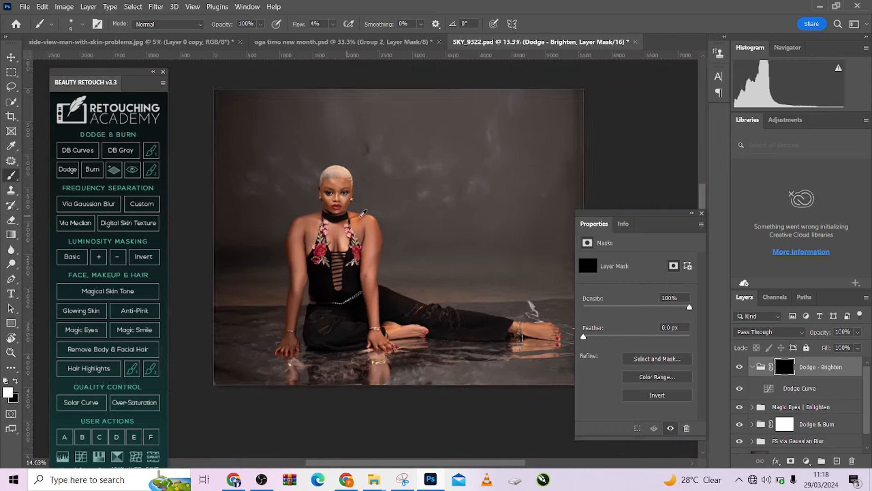
pyautogui.scroll(6, 363, 212)
pyautogui.moveTo(327, 229); pyautogui.dragTo(366, 256)
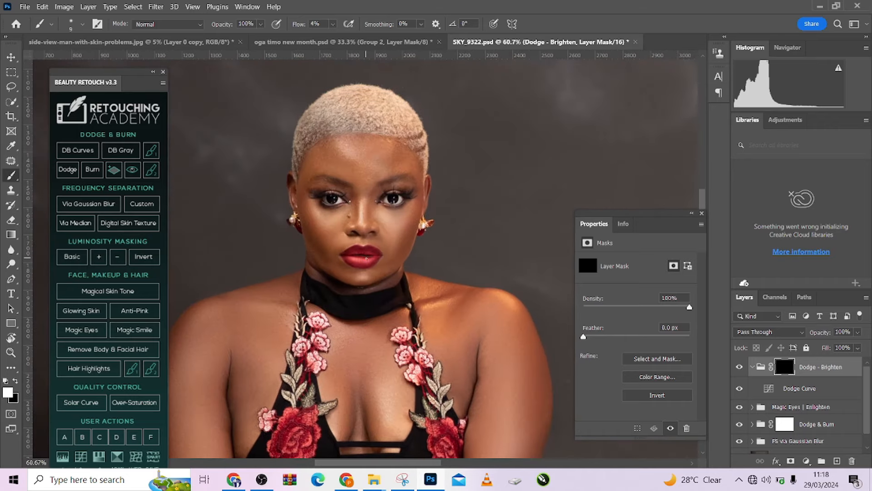
# Collapse Dodge - Brighten and combine it with Magic Eyes | Enlighten, Dodge & Burn and FS via Gaussian Blur in one group.
pyautogui.click(752, 368)
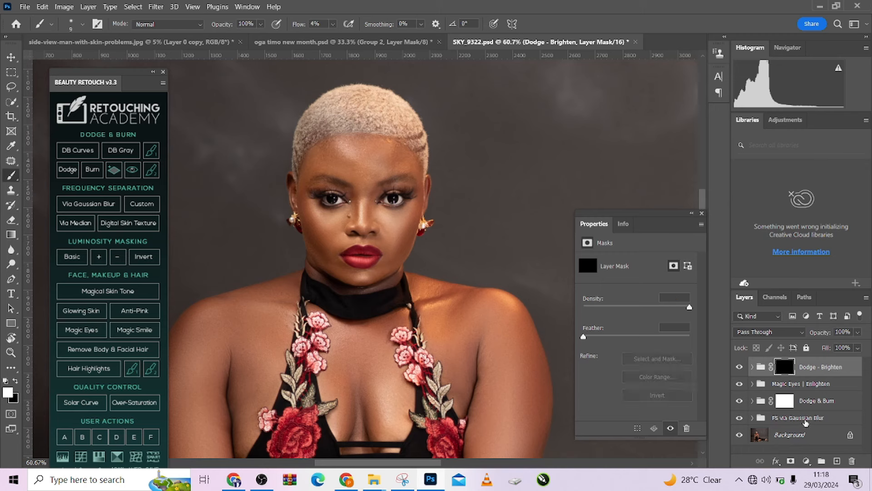
pyautogui.click(804, 420)
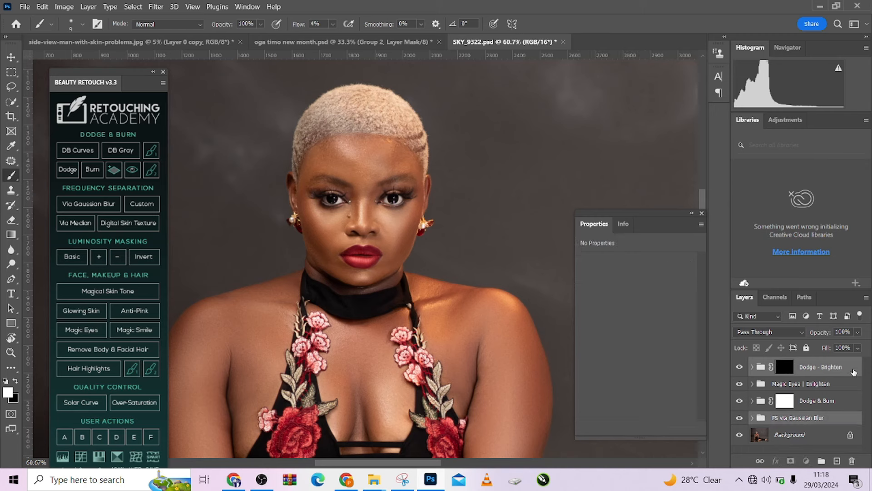
pyautogui.click(852, 372)
pyautogui.keyDown('shift'); pyautogui.click(836, 418); pyautogui.keyUp('shift')
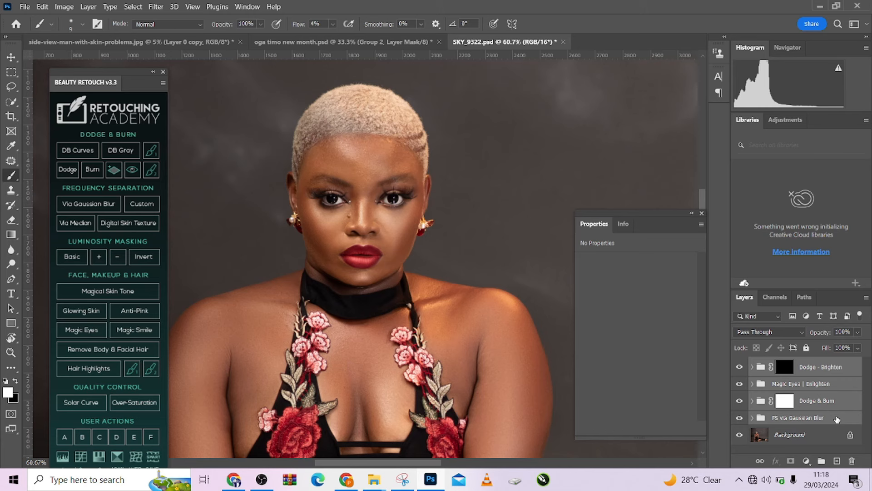
pyautogui.hotkey('ctrl', 'g')
# Compare the portrait with the combined retouching group on and off, and expand the group to view its contents.
pyautogui.click(740, 364)
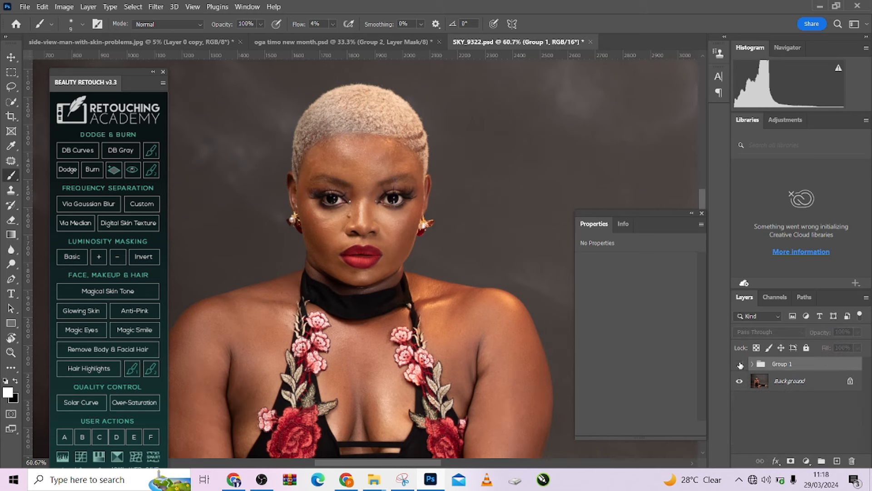
pyautogui.click(740, 364)
pyautogui.click(740, 363)
pyautogui.click(740, 364)
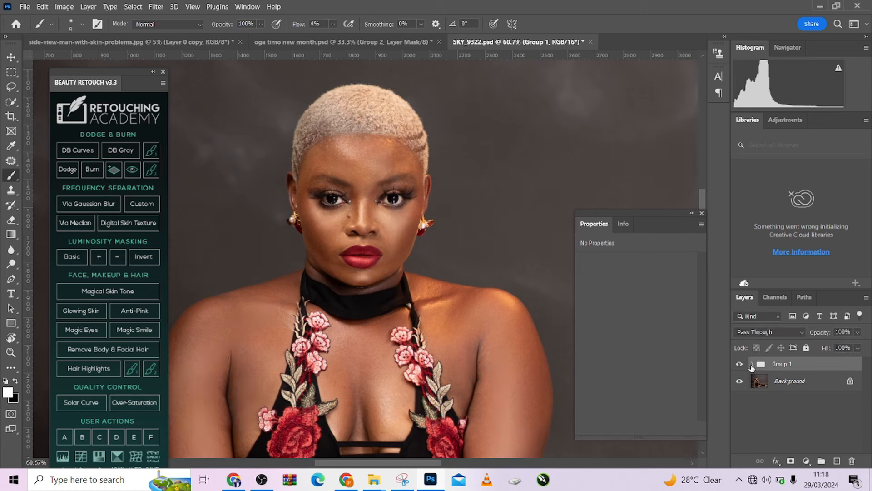
pyautogui.click(752, 363)
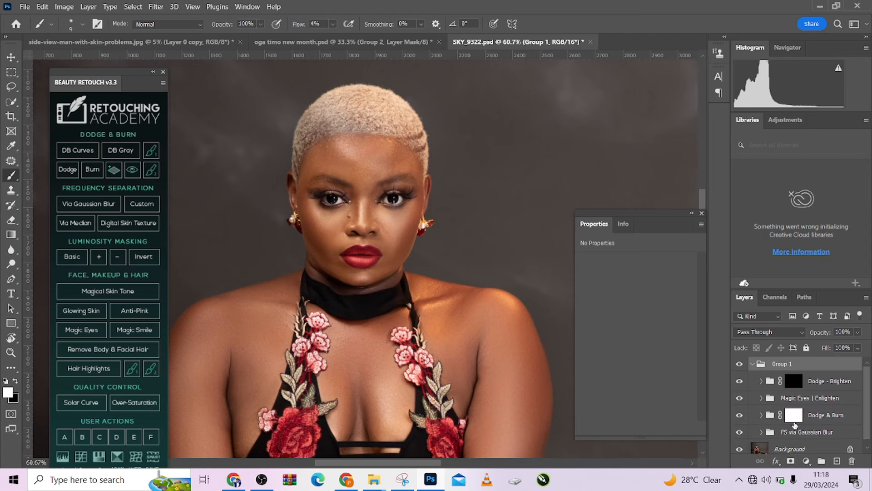
pyautogui.scroll(-4, 513, 308)
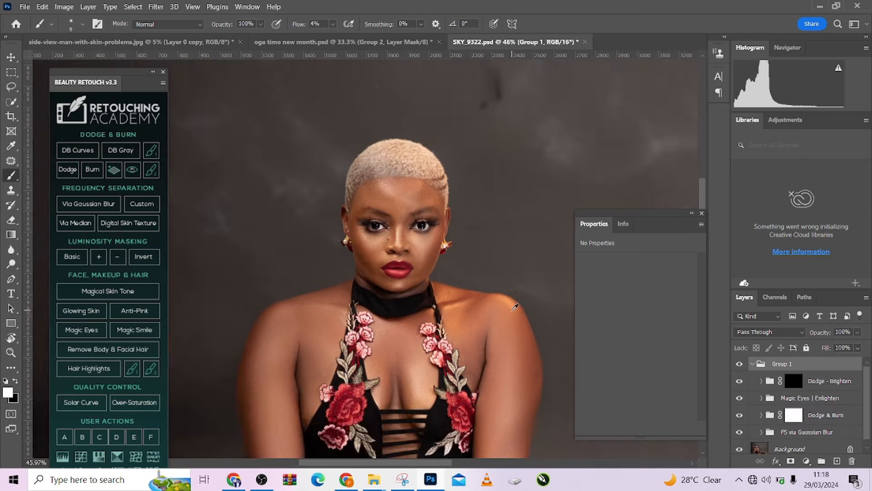
pyautogui.moveTo(489, 335); pyautogui.dragTo(479, 290)
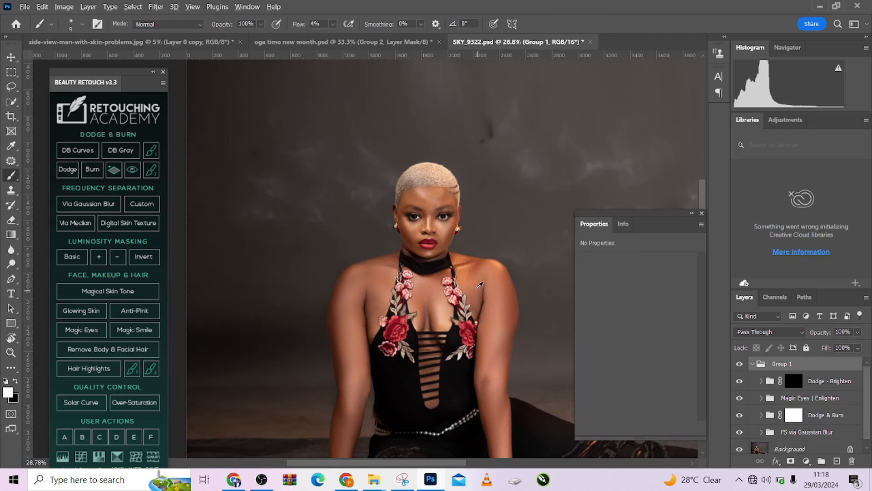
pyautogui.scroll(4, 477, 286)
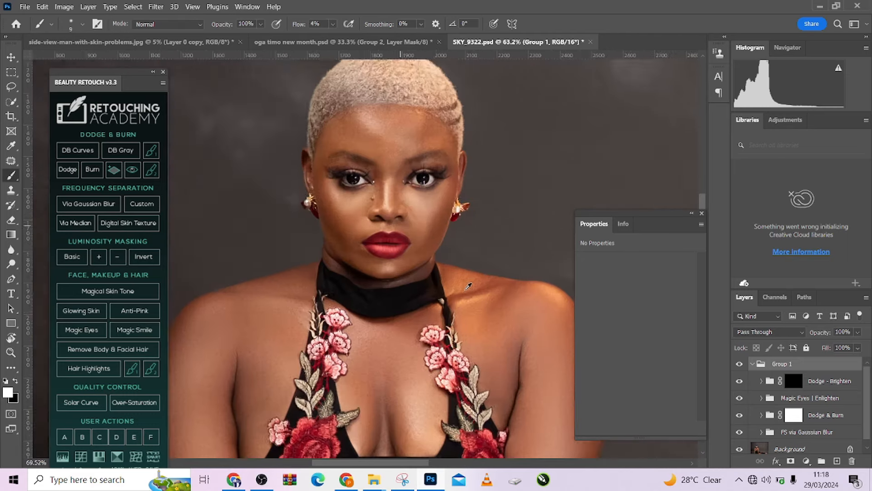
pyautogui.scroll(5, 467, 287)
pyautogui.moveTo(513, 313); pyautogui.dragTo(444, 304)
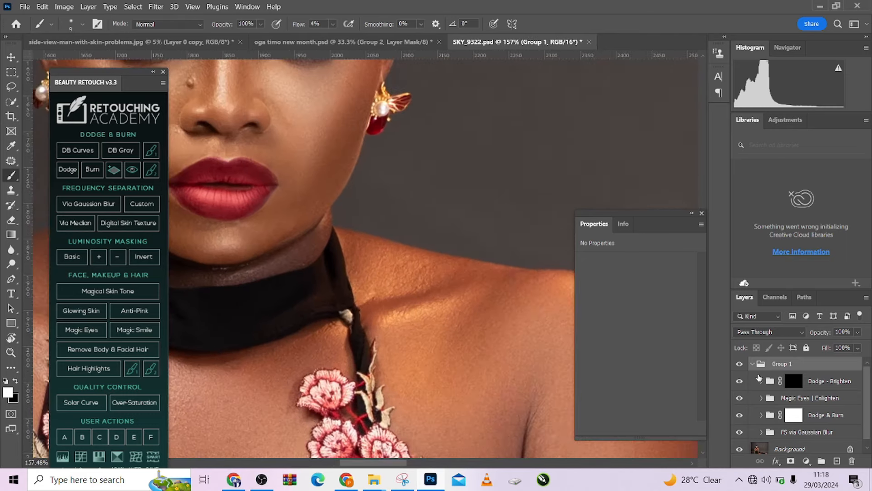
pyautogui.moveTo(813, 364); pyautogui.dragTo(853, 460)
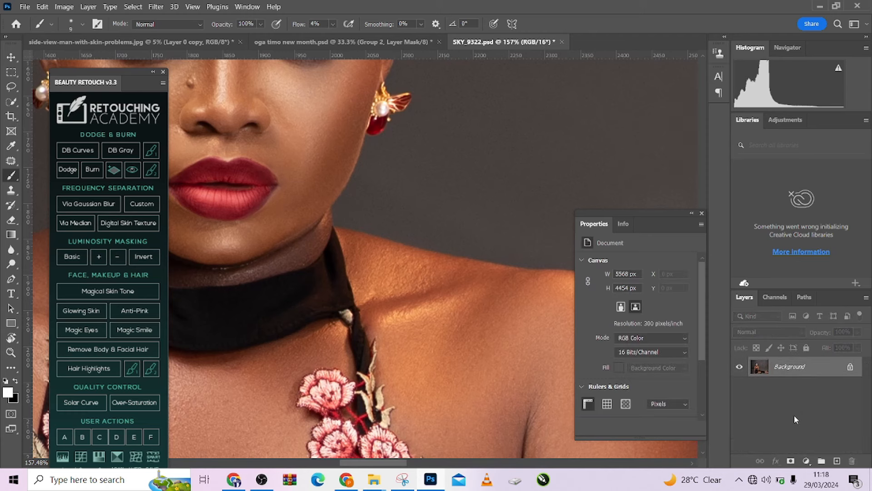
pyautogui.hotkey('ctrl', 'z')
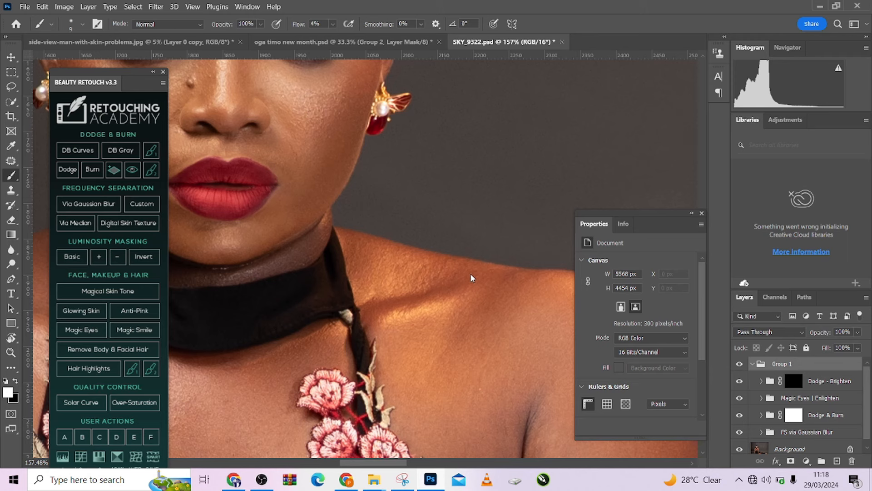
# Ungroup Group 1 back into the separate Dodge - Brighten, Magic Eyes | Enlighten, Dodge & Burn and FS via Gaussian Blur groups.
pyautogui.hotkey('ctrl', ',')
pyautogui.hotkey('ctrl', ',')
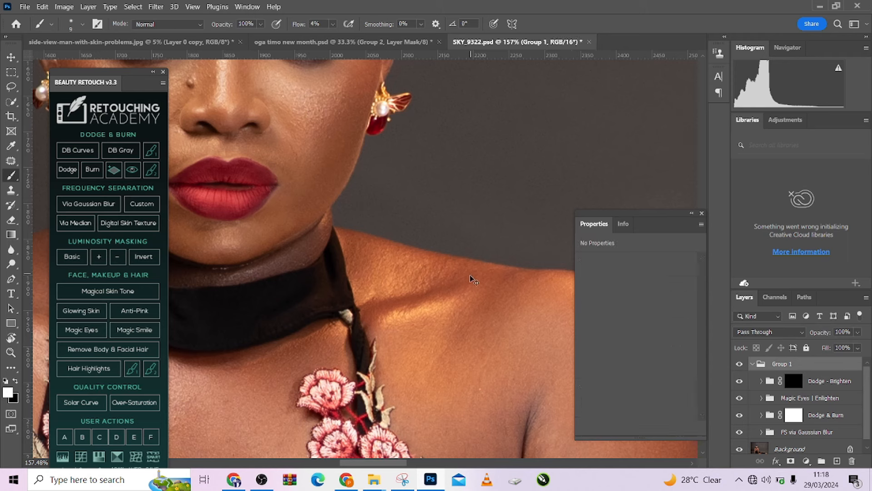
pyautogui.hotkey('ctrl', ',')
pyautogui.hotkey('ctrl', ',')
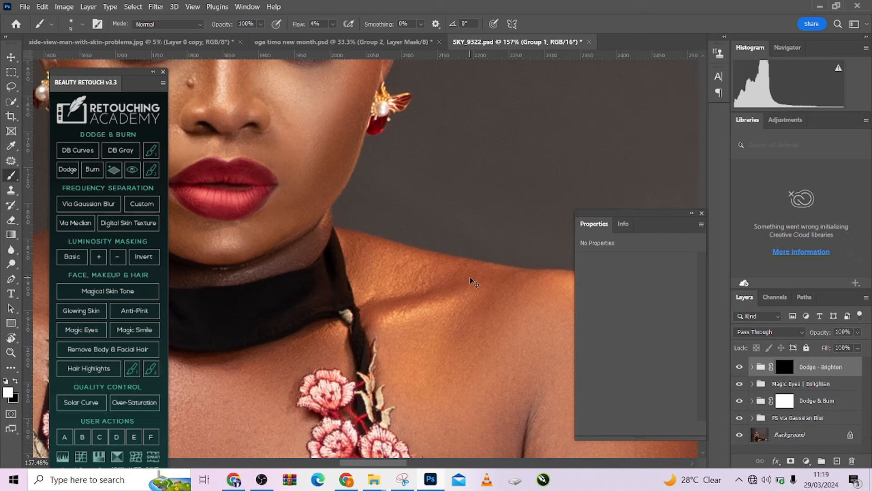
pyautogui.hotkey('ctrl', 'shift', 'g')
# Compare the face and upper body with the Dodge - Brighten group on and off.
pyautogui.scroll(-3, 397, 276)
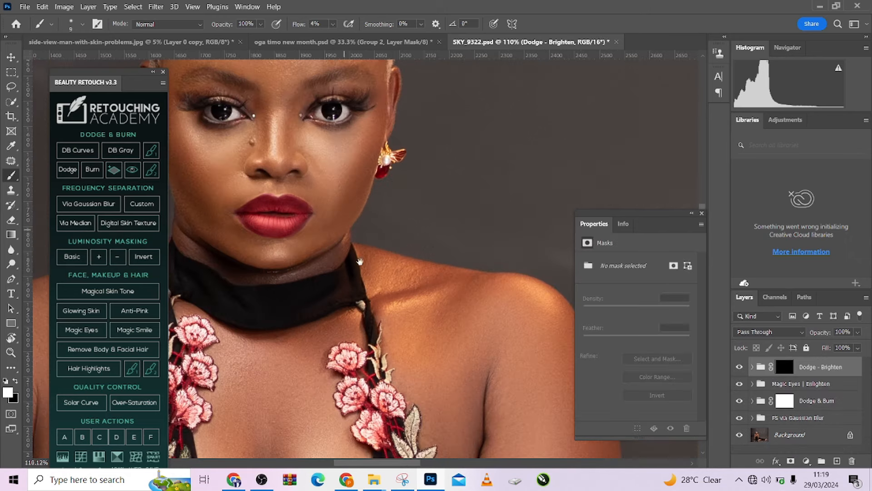
pyautogui.click(740, 367)
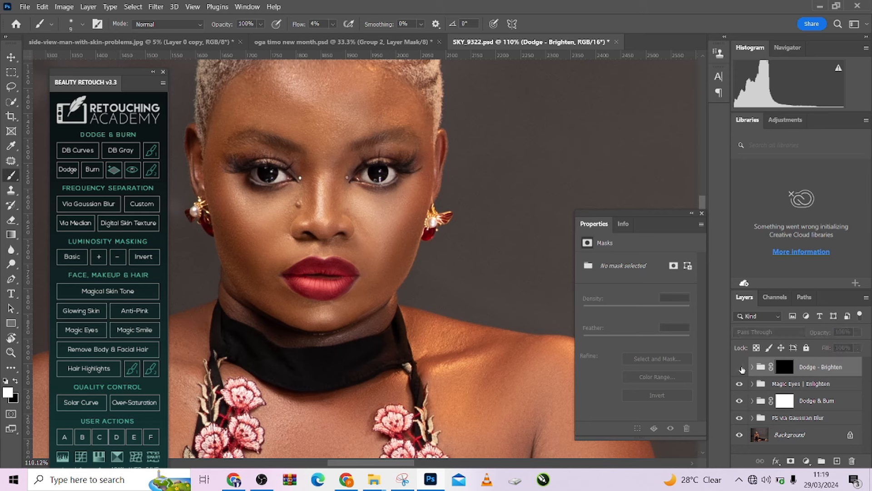
pyautogui.click(741, 367)
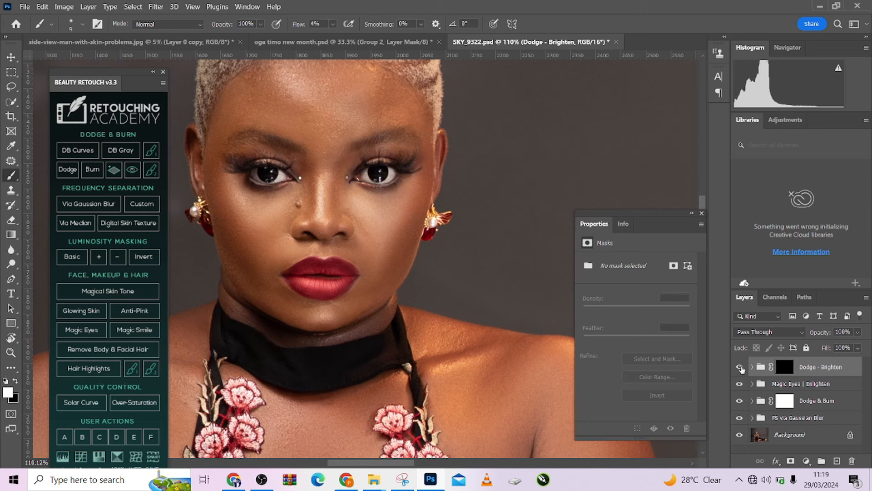
pyautogui.scroll(-3, 498, 306)
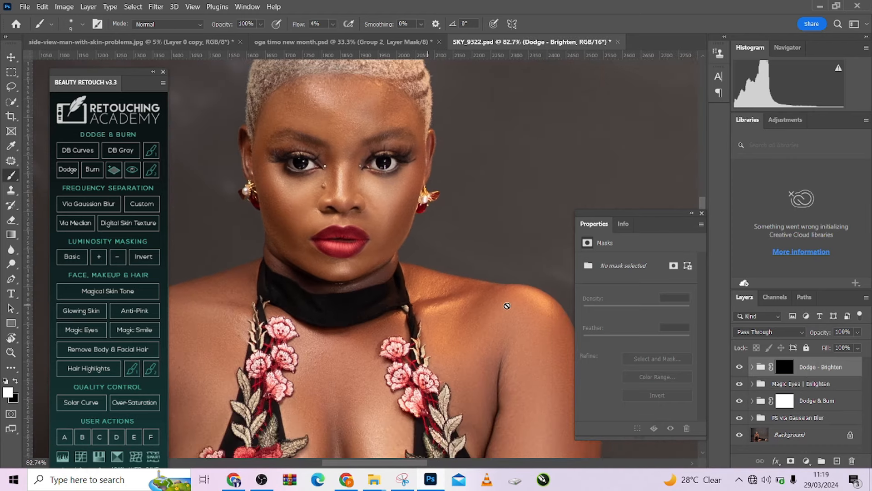
# Create a second FS via Gaussian Blur frequency separation above Dodge - Brighten, with a blur radius of 5 pixels.
pyautogui.hotkey('ctrl', 'shift', 'alt', 'n')
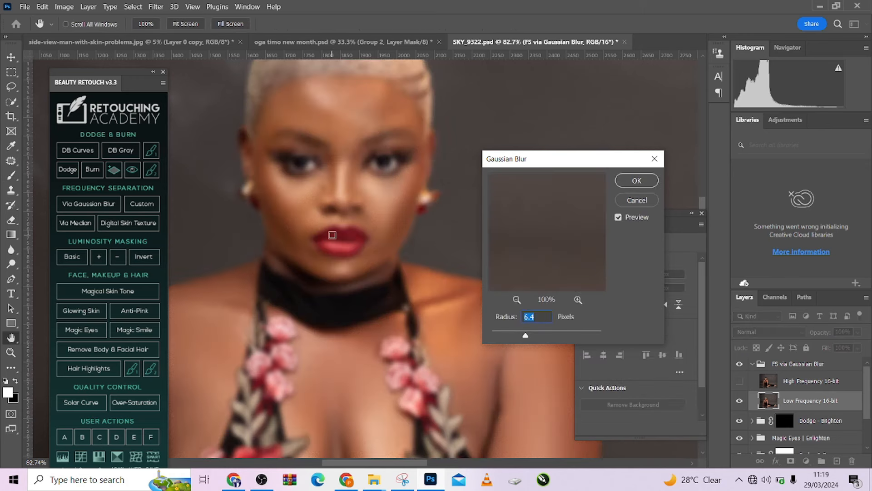
pyautogui.write('5')
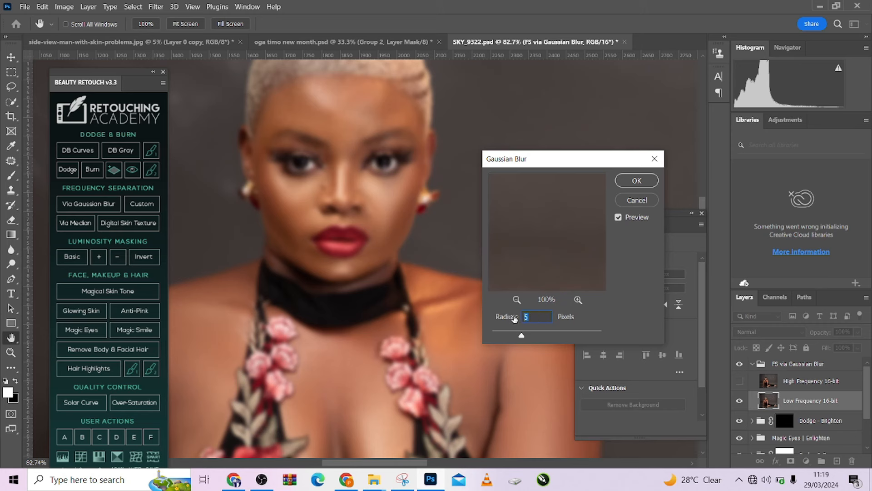
pyautogui.click(635, 181)
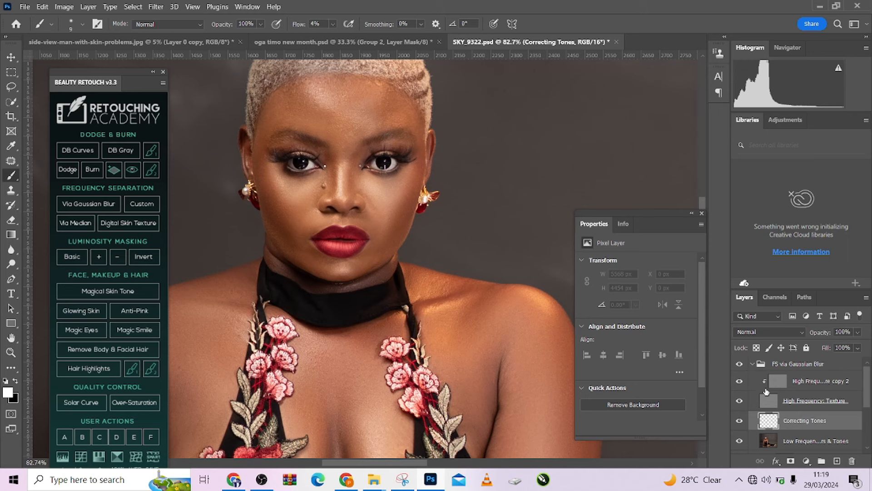
# Hide the High Frequency: Texture layer and blend the subject's left shoulder on Correcting Tones with the Mixer Brush, enlarging it to 35 px.
pyautogui.click(739, 382)
pyautogui.click(740, 401)
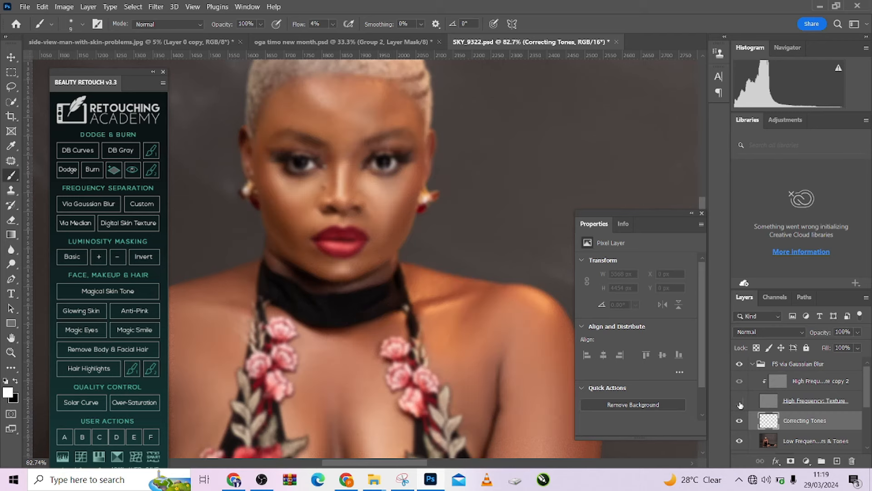
pyautogui.rightClick(8, 182)
pyautogui.click(45, 209)
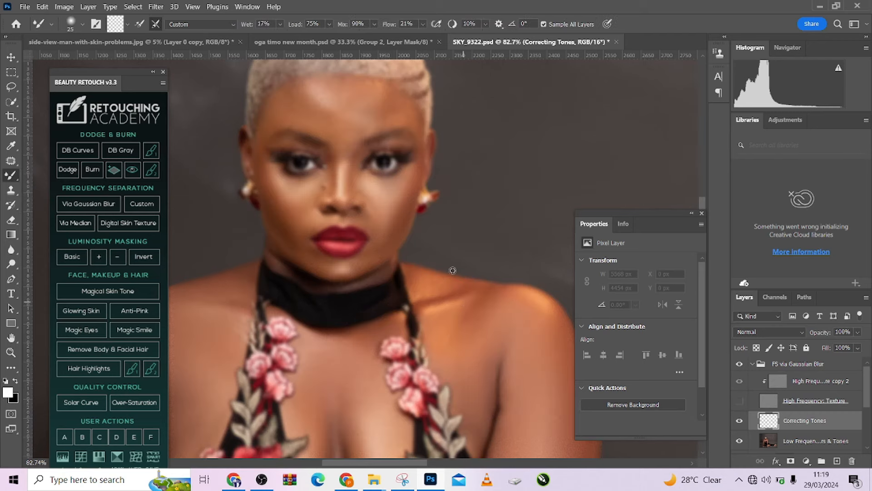
pyautogui.scroll(5, 453, 270)
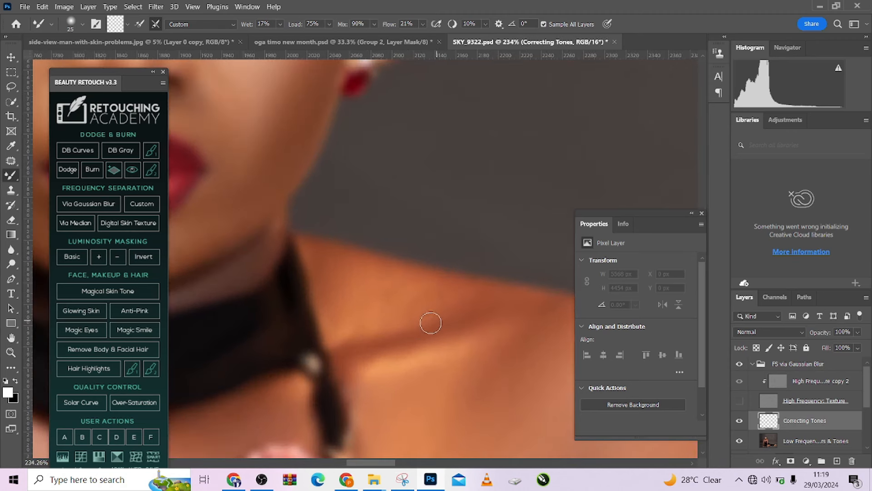
pyautogui.moveTo(430, 323)
pyautogui.mouseDown()
pyautogui.moveTo(446, 317)
pyautogui.moveTo(428, 318)
pyautogui.moveTo(440, 311)
pyautogui.moveTo(384, 329)
pyautogui.moveTo(442, 321)
pyautogui.moveTo(358, 341)
pyautogui.moveTo(426, 311)
pyautogui.moveTo(409, 301)
pyautogui.moveTo(443, 312)
pyautogui.moveTo(458, 293)
pyautogui.moveTo(375, 302)
pyautogui.moveTo(408, 299)
pyautogui.moveTo(399, 304)
pyautogui.moveTo(422, 281)
pyautogui.mouseUp()
pyautogui.press(']')
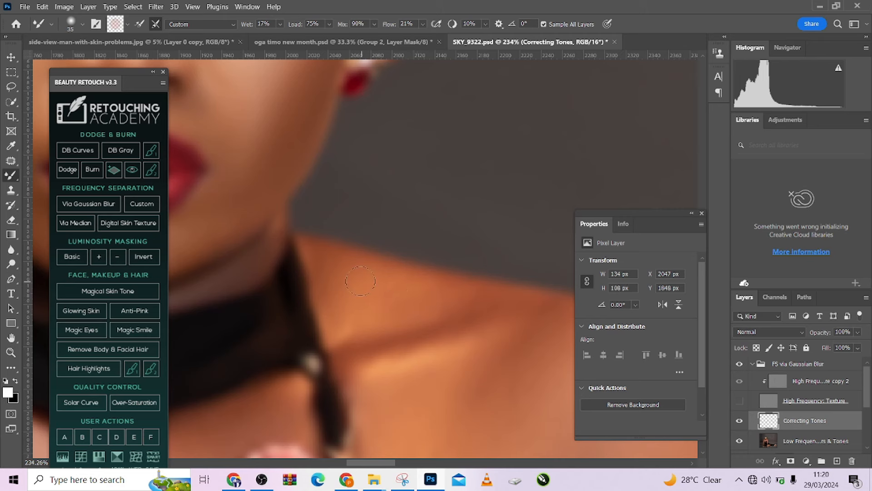
# Blend the uneven tones between the choker and left collarbone on Correcting Tones, reducing the Mixer Brush to 28 px.
pyautogui.moveTo(353, 282); pyautogui.dragTo(359, 297)
pyautogui.moveTo(420, 301)
pyautogui.mouseDown()
pyautogui.moveTo(335, 301)
pyautogui.moveTo(343, 297)
pyautogui.moveTo(335, 336)
pyautogui.moveTo(349, 312)
pyautogui.moveTo(341, 292)
pyautogui.moveTo(363, 318)
pyautogui.moveTo(411, 304)
pyautogui.moveTo(371, 283)
pyautogui.moveTo(442, 291)
pyautogui.moveTo(422, 296)
pyautogui.moveTo(454, 317)
pyautogui.moveTo(447, 316)
pyautogui.moveTo(463, 308)
pyautogui.moveTo(416, 326)
pyautogui.moveTo(428, 327)
pyautogui.moveTo(450, 315)
pyautogui.moveTo(367, 328)
pyautogui.moveTo(352, 340)
pyautogui.moveTo(330, 318)
pyautogui.moveTo(325, 275)
pyautogui.moveTo(368, 281)
pyautogui.moveTo(354, 275)
pyautogui.moveTo(355, 296)
pyautogui.mouseUp()
pyautogui.keyDown('alt'); pyautogui.rightClick(427, 298); pyautogui.keyUp('alt')
pyautogui.press('space')
pyautogui.moveTo(437, 333)
pyautogui.mouseDown()
pyautogui.moveTo(419, 284)
pyautogui.moveTo(389, 302)
pyautogui.moveTo(447, 291)
pyautogui.mouseUp()
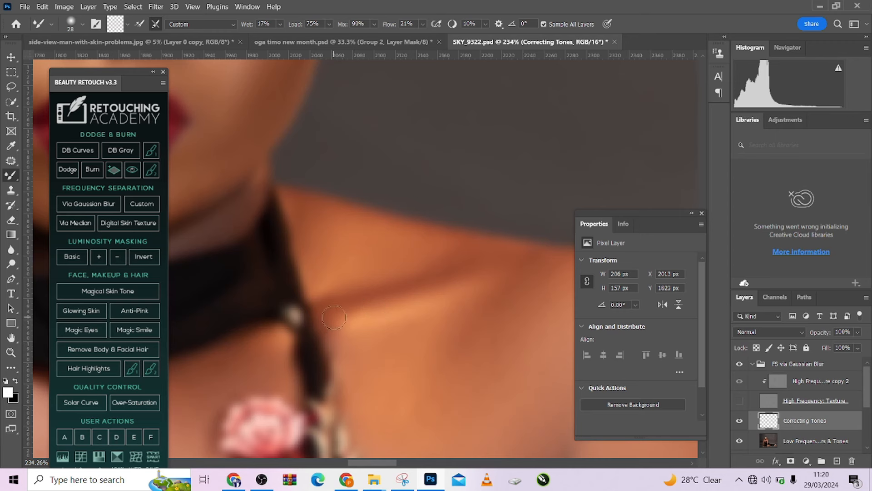
# Smooth the skin tones below the left collarbone and toward the shoulder with the 28 px Mixer Brush.
pyautogui.moveTo(337, 339); pyautogui.dragTo(350, 377)
pyautogui.moveTo(396, 358); pyautogui.dragTo(347, 355)
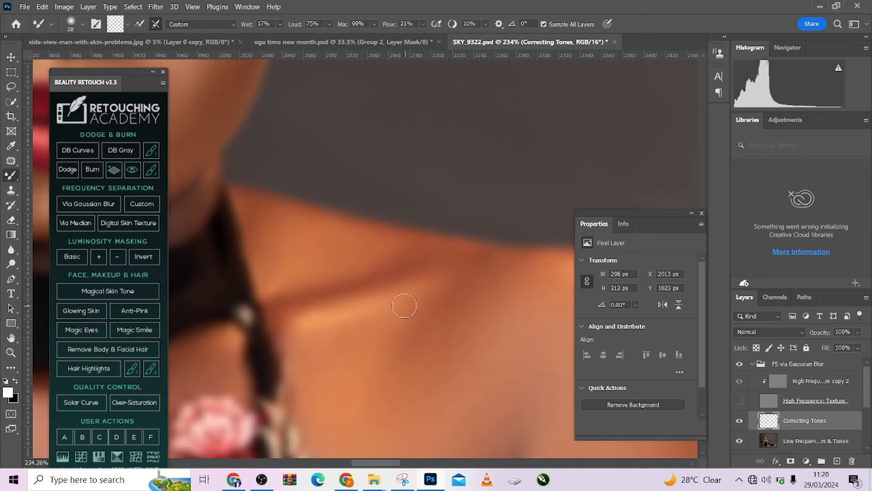
pyautogui.moveTo(404, 305)
pyautogui.mouseDown()
pyautogui.moveTo(306, 332)
pyautogui.moveTo(371, 319)
pyautogui.moveTo(439, 290)
pyautogui.moveTo(455, 257)
pyautogui.moveTo(461, 260)
pyautogui.moveTo(439, 265)
pyautogui.moveTo(420, 323)
pyautogui.moveTo(466, 263)
pyautogui.moveTo(443, 287)
pyautogui.moveTo(483, 255)
pyautogui.moveTo(443, 319)
pyautogui.mouseUp()
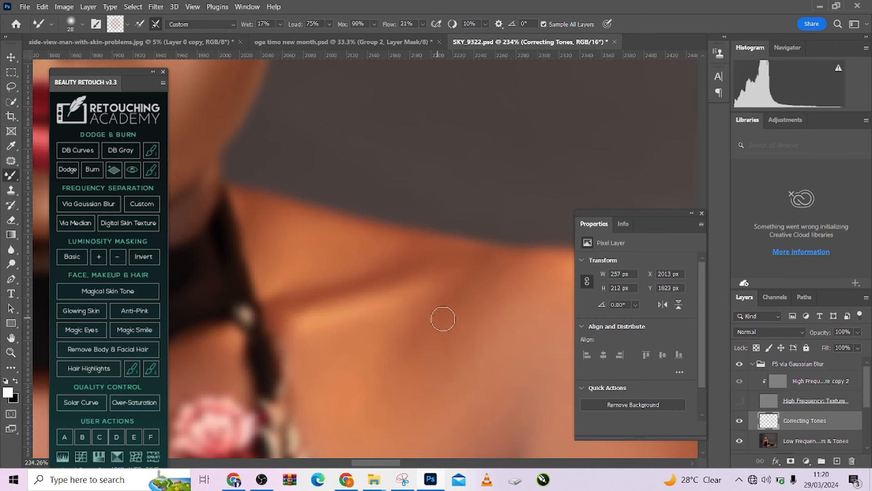
pyautogui.scroll(-3, 437, 363)
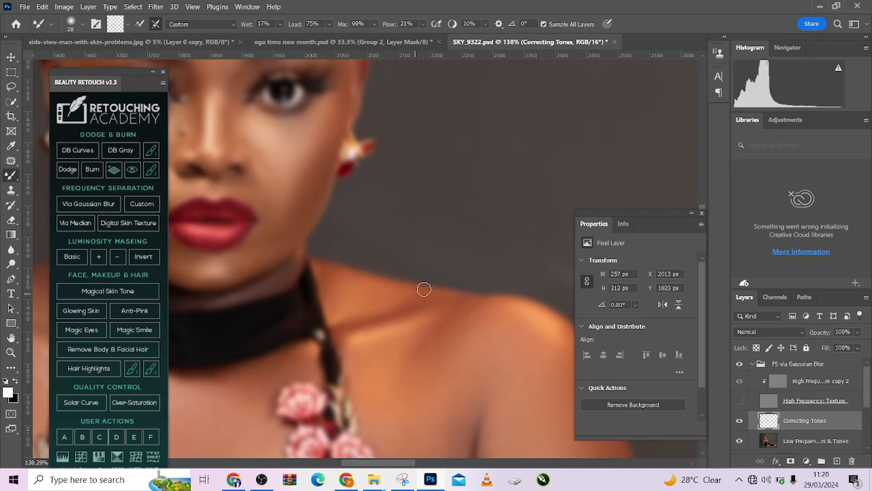
pyautogui.moveTo(412, 295)
pyautogui.mouseDown()
pyautogui.moveTo(354, 282)
pyautogui.moveTo(365, 296)
pyautogui.mouseUp()
# Show the High Frequency: Texture layer again and review the blended shoulder with its skin texture.
pyautogui.click(739, 402)
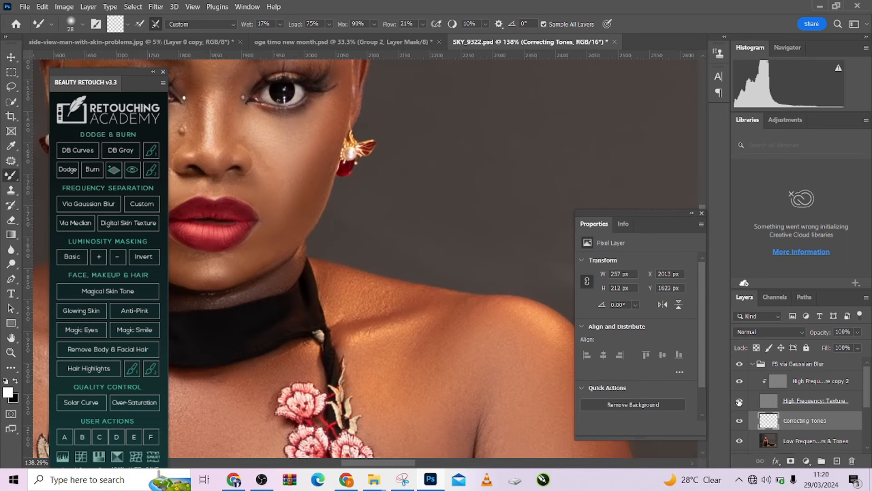
pyautogui.scroll(-4, 491, 330)
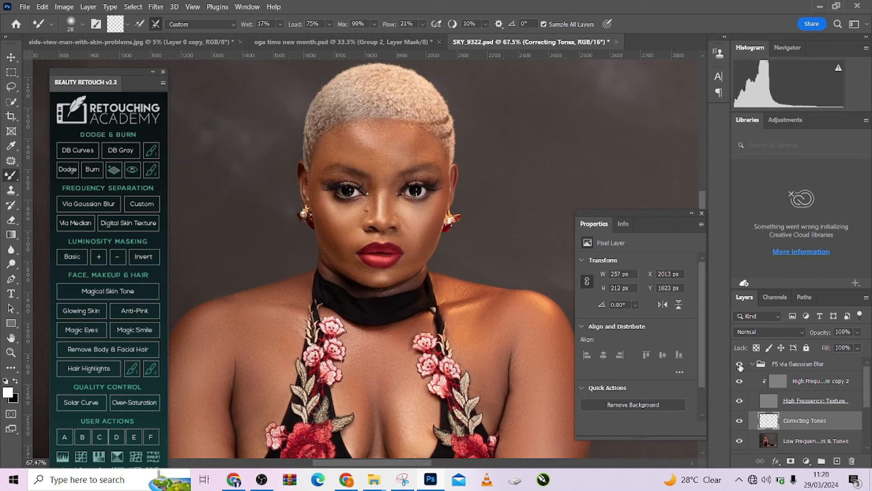
pyautogui.scroll(4, 568, 310)
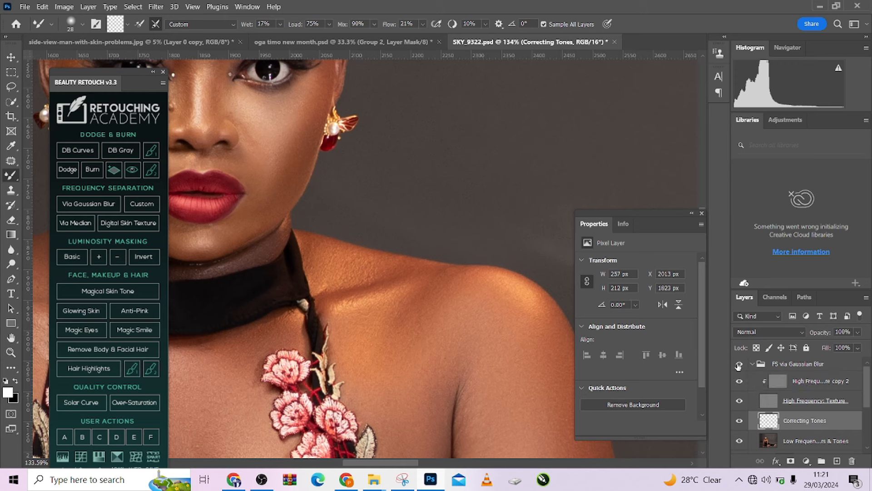
# Retouch the rough skin texture above the left collarbone on High Frequency: Texture copy 2 with a 4 px Clone Stamp.
pyautogui.click(755, 378)
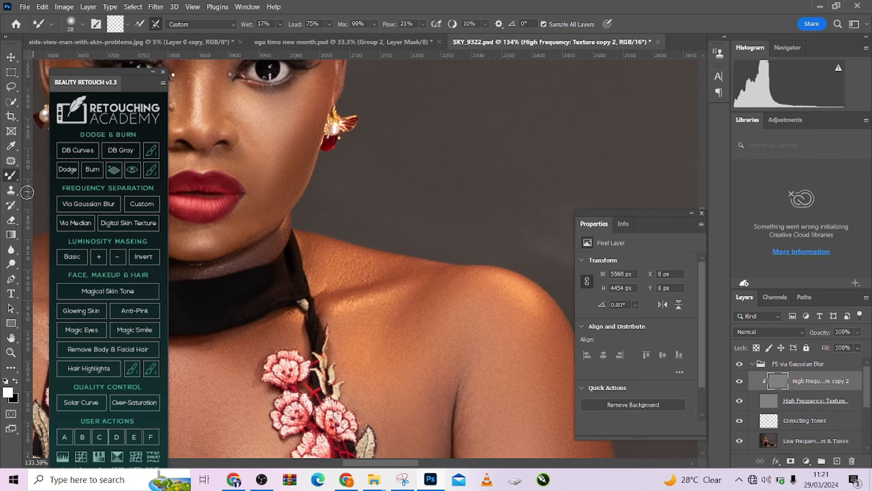
pyautogui.click(11, 190)
pyautogui.scroll(5, 352, 219)
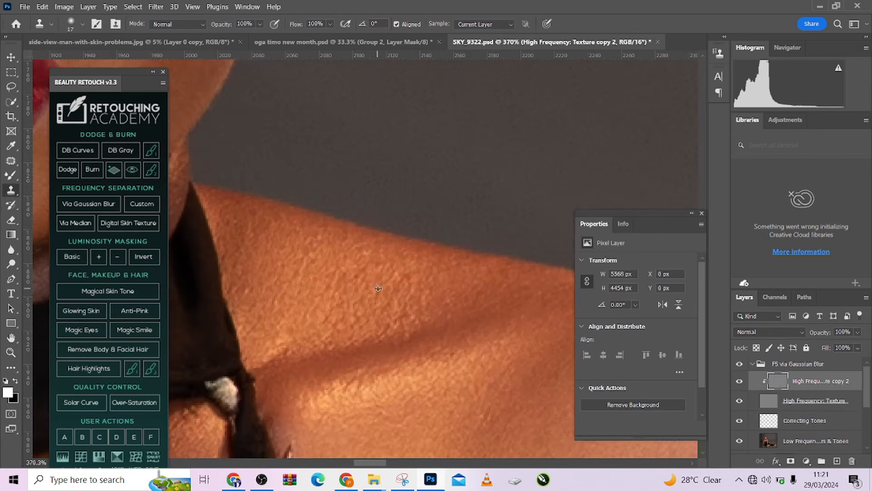
pyautogui.keyDown('alt'); pyautogui.rightClick(378, 289); pyautogui.keyUp('alt')
pyautogui.scroll(-5, 324, 283)
pyautogui.scroll(4, 334, 301)
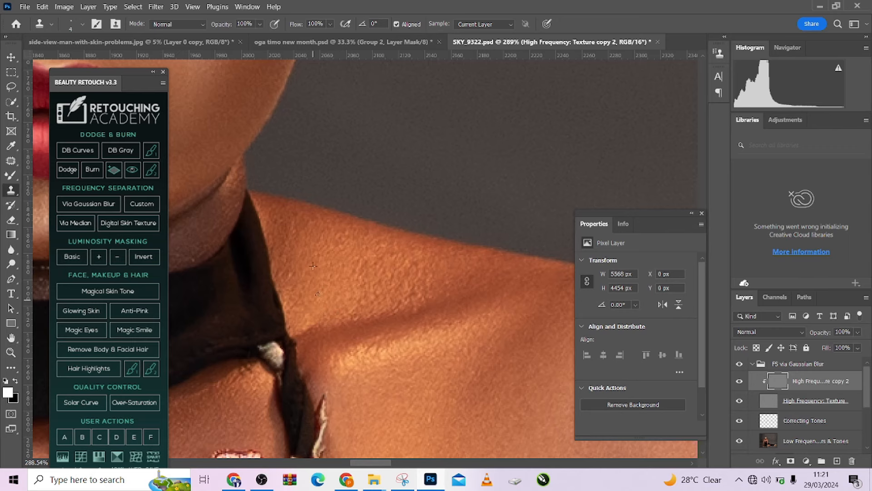
# Examine the skin across the whole figure, including the face, arms, hand and both feet.
pyautogui.scroll(-5, 336, 284)
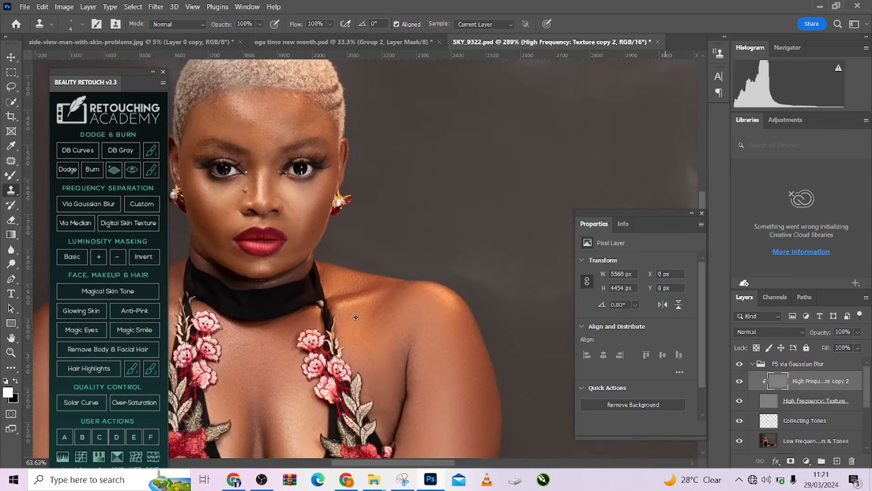
pyautogui.scroll(-10, 359, 340)
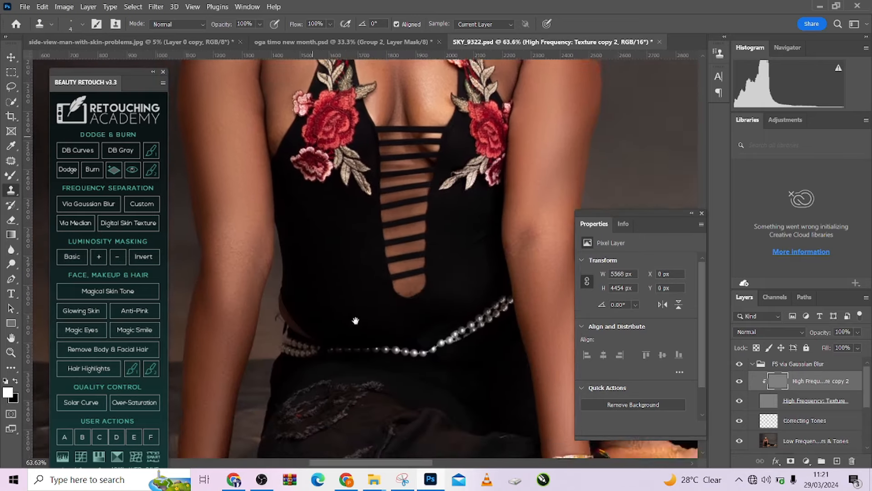
pyautogui.hscroll(5, 354, 292)
pyautogui.hscroll(6, 429, 323)
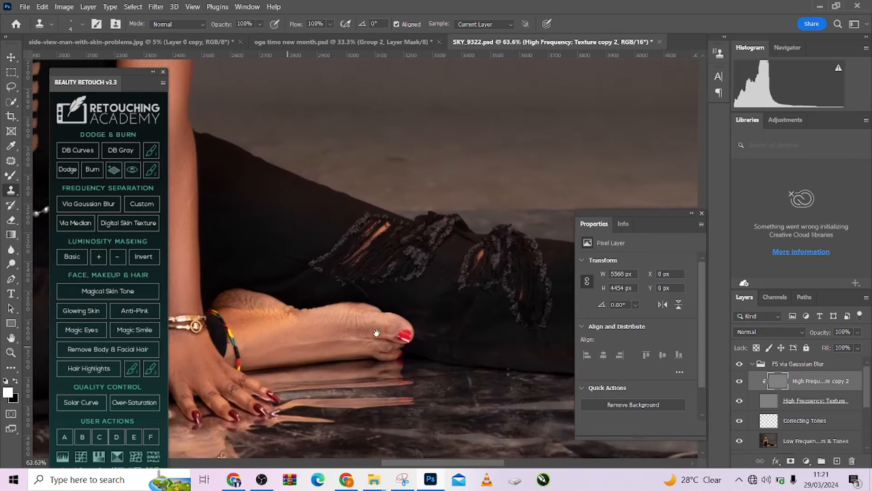
pyautogui.hscroll(-14, 359, 321)
pyautogui.hscroll(10, 368, 324)
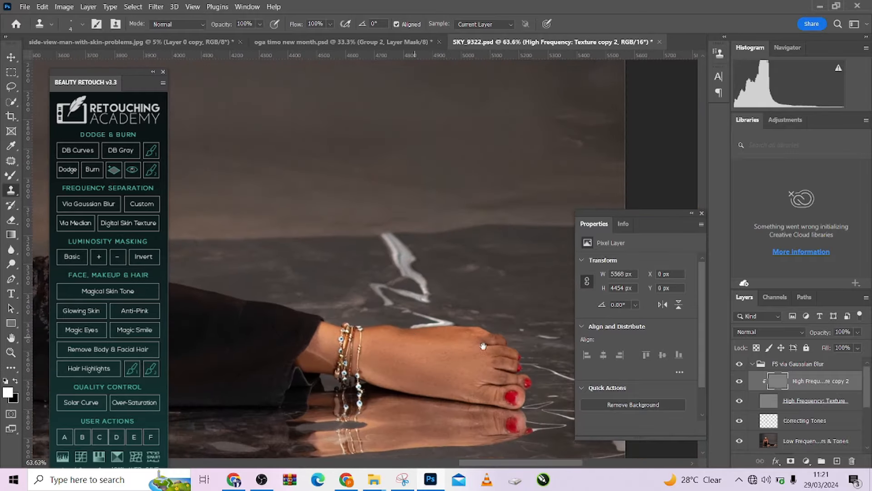
pyautogui.hscroll(-6, 481, 347)
pyautogui.hscroll(8, 423, 312)
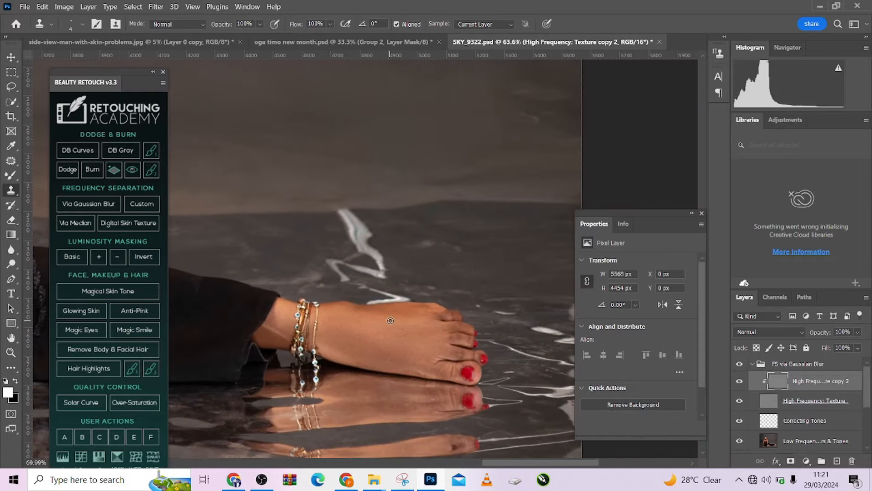
pyautogui.scroll(2, 390, 320)
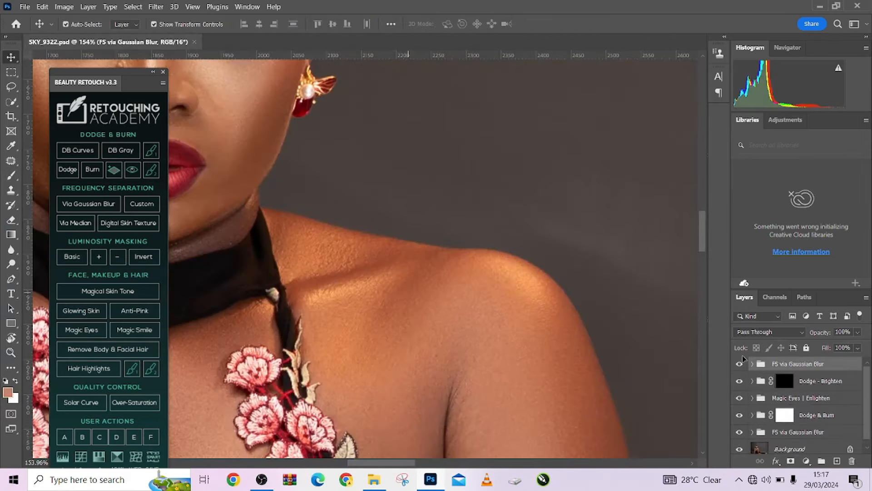
# Stamp all visible layers into a new merged layer above the top FS via Gaussian Blur group.
pyautogui.press('s')
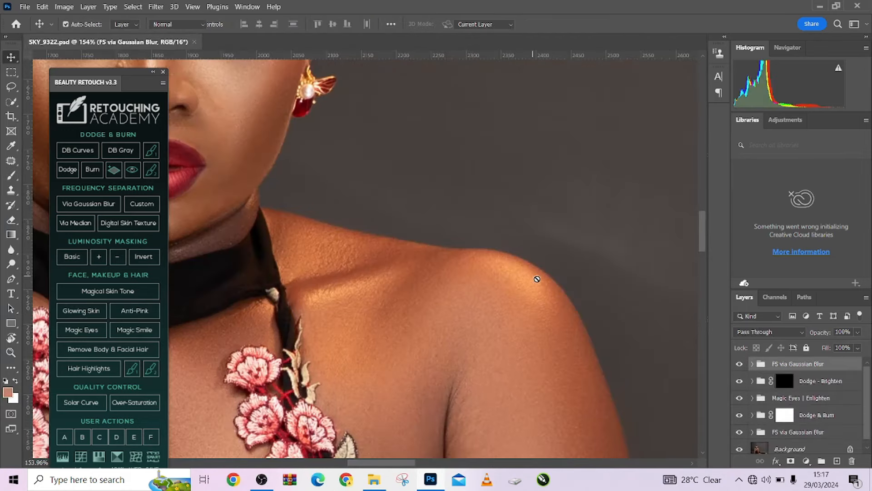
pyautogui.scroll(-5, 496, 297)
pyautogui.scroll(-3, 497, 298)
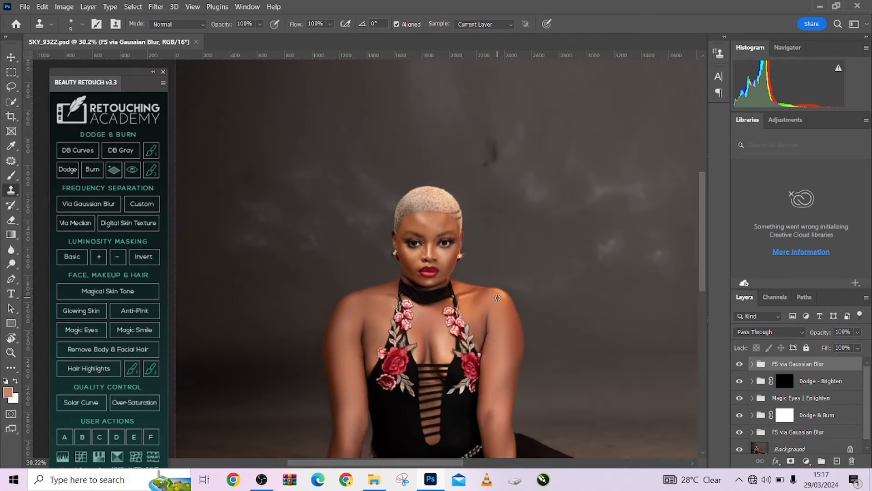
pyautogui.scroll(-3, 474, 218)
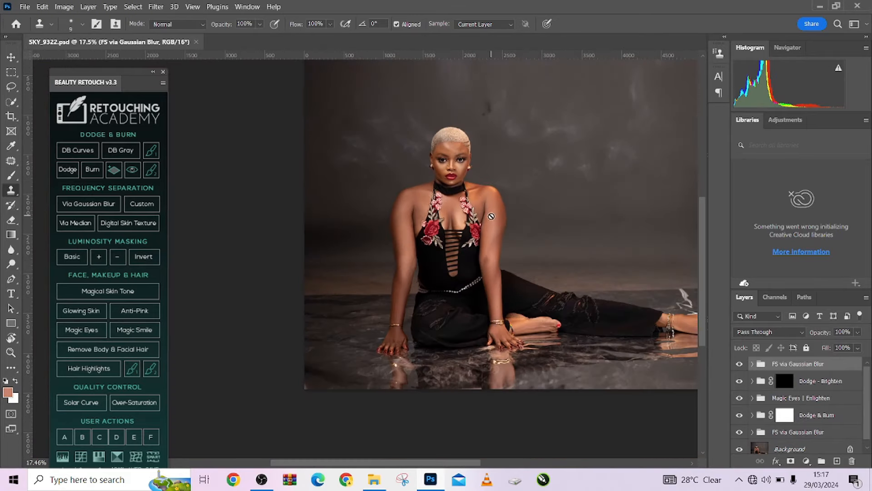
pyautogui.moveTo(489, 296); pyautogui.dragTo(462, 286)
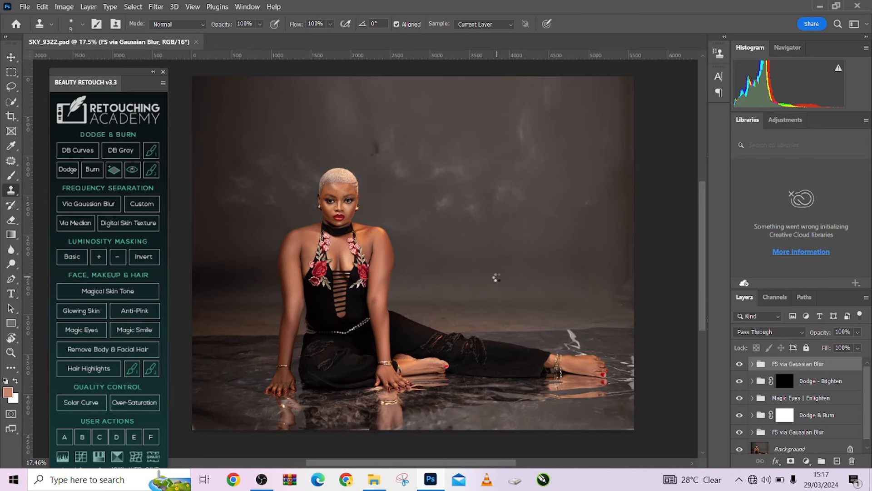
pyautogui.hotkey('ctrl', 'shift', 'alt', 'e')
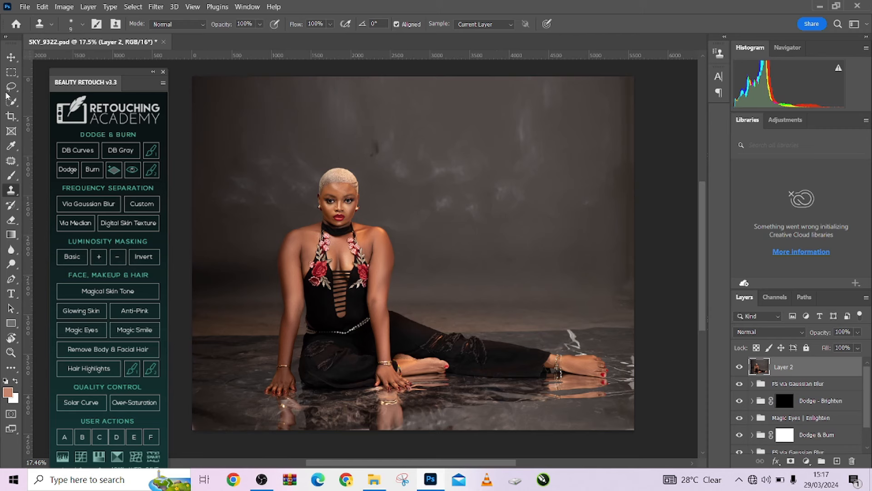
# Select the seated woman on the merged layer with Quick Selection and subtract the floor reflections below her hand and foot with a 47 px brush.
pyautogui.click(8, 106)
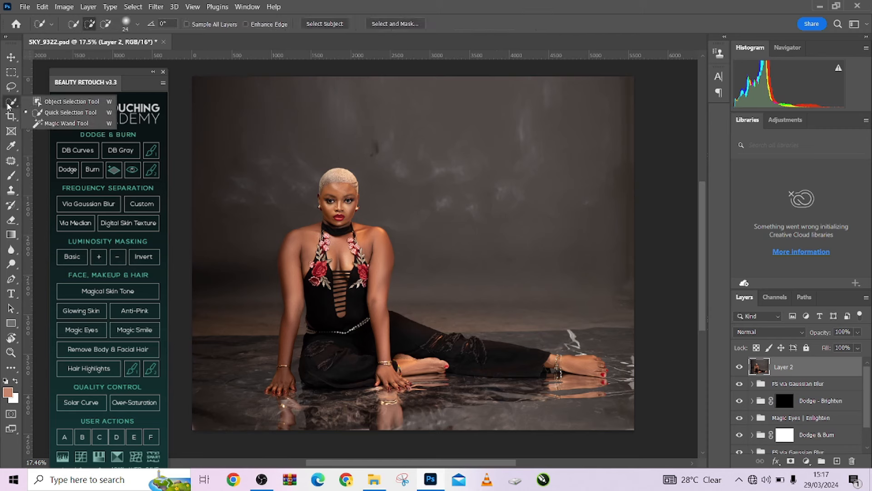
pyautogui.click(65, 113)
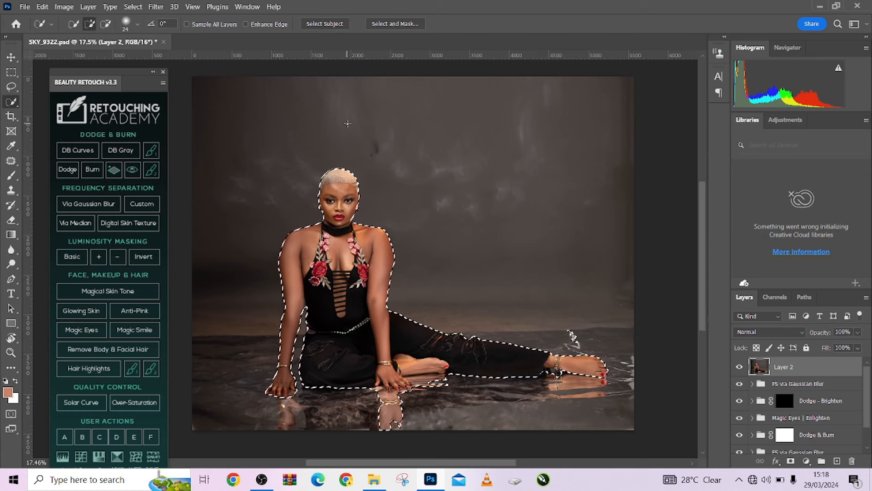
pyautogui.press('alt')
pyautogui.scroll(5, 366, 336)
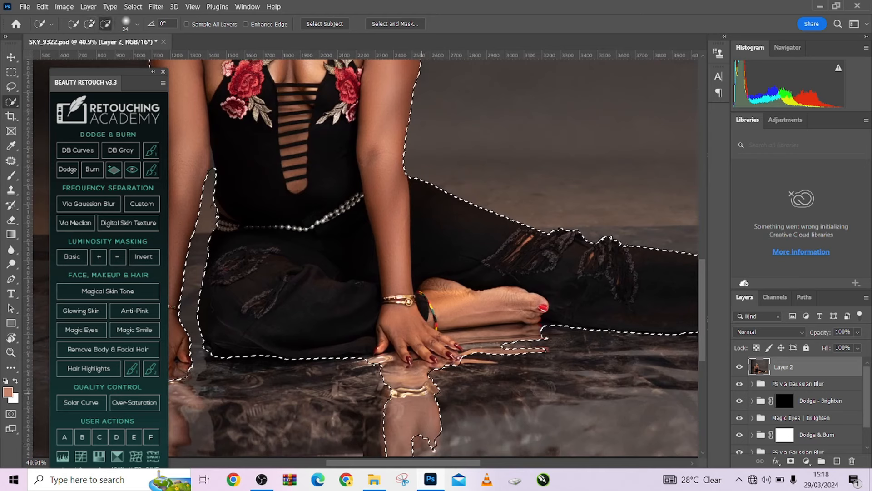
pyautogui.keyDown('alt'); pyautogui.rightClick(428, 398); pyautogui.keyUp('alt')
pyautogui.moveTo(386, 369)
pyautogui.mouseDown()
pyautogui.moveTo(401, 387)
pyautogui.moveTo(444, 391)
pyautogui.moveTo(386, 439)
pyautogui.mouseUp()
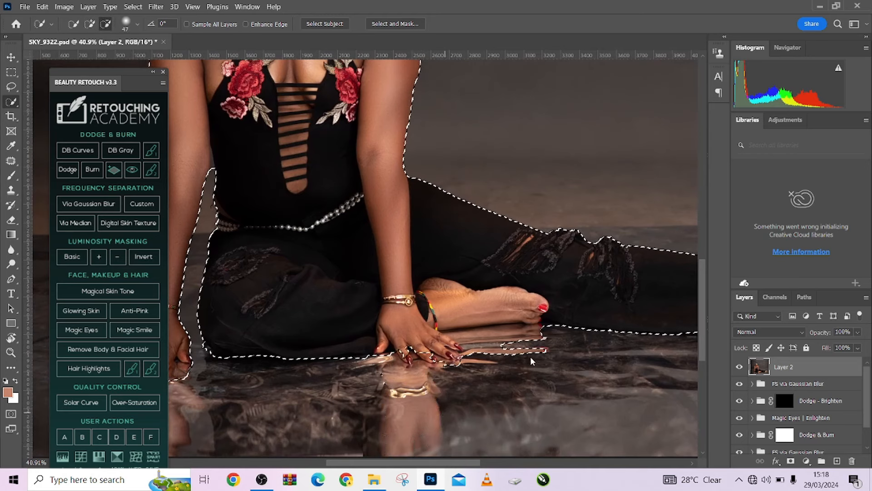
pyautogui.moveTo(538, 338); pyautogui.dragTo(460, 347)
# Refine the selection edge around the fingertips and exclude the floor gap between the index and middle fingers with a smaller Quick Selection brush.
pyautogui.scroll(2, 468, 373)
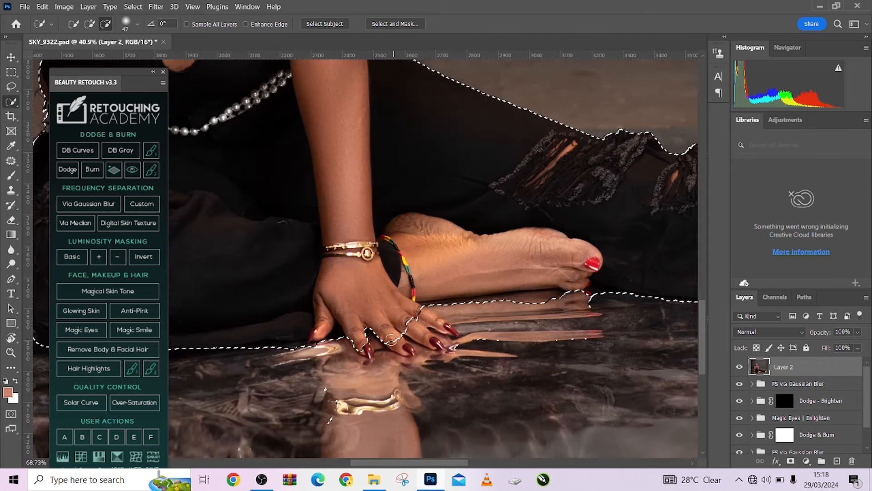
pyautogui.moveTo(394, 339)
pyautogui.mouseDown()
pyautogui.moveTo(409, 320)
pyautogui.moveTo(436, 344)
pyautogui.moveTo(424, 311)
pyautogui.moveTo(452, 332)
pyautogui.moveTo(436, 319)
pyautogui.mouseUp()
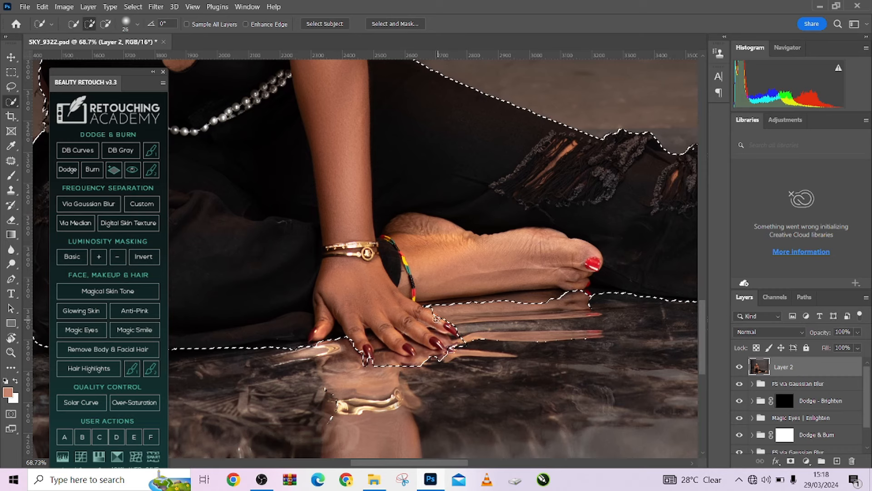
pyautogui.scroll(3, 371, 370)
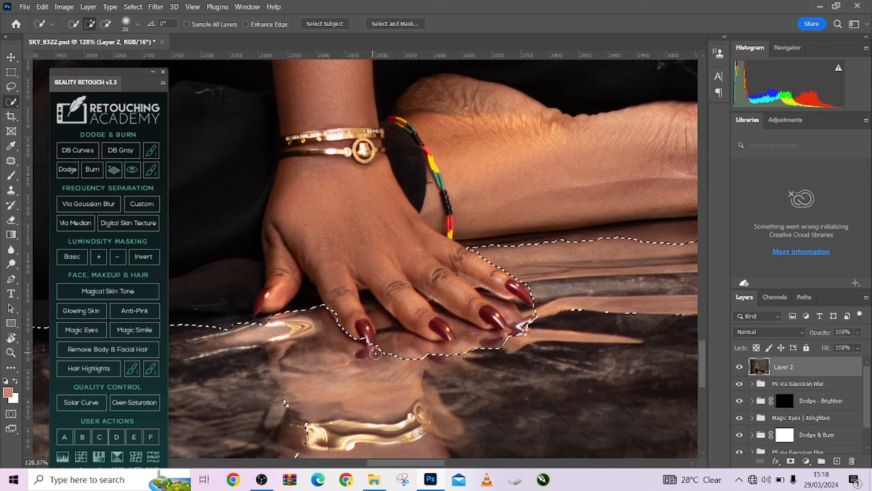
pyautogui.moveTo(395, 352); pyautogui.dragTo(388, 334)
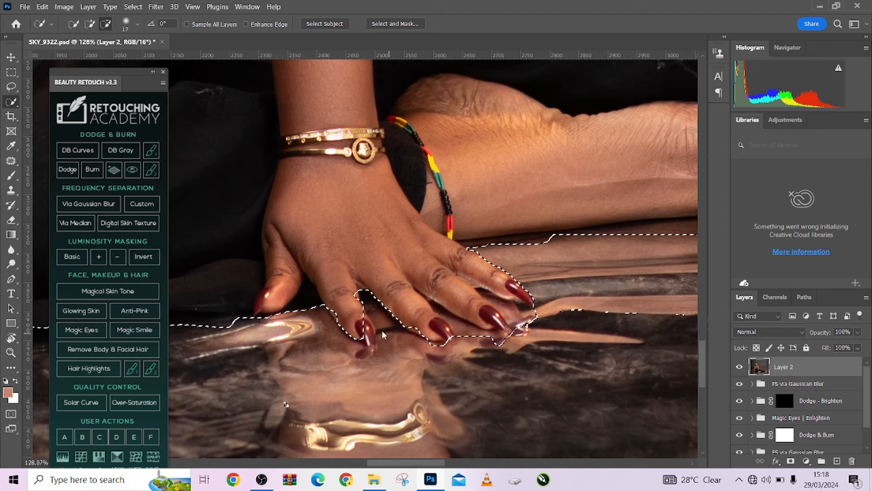
# Trace the index finger's outer edge with the Polygonal Lasso in subtract mode to correct the selection boundary.
pyautogui.click(12, 86)
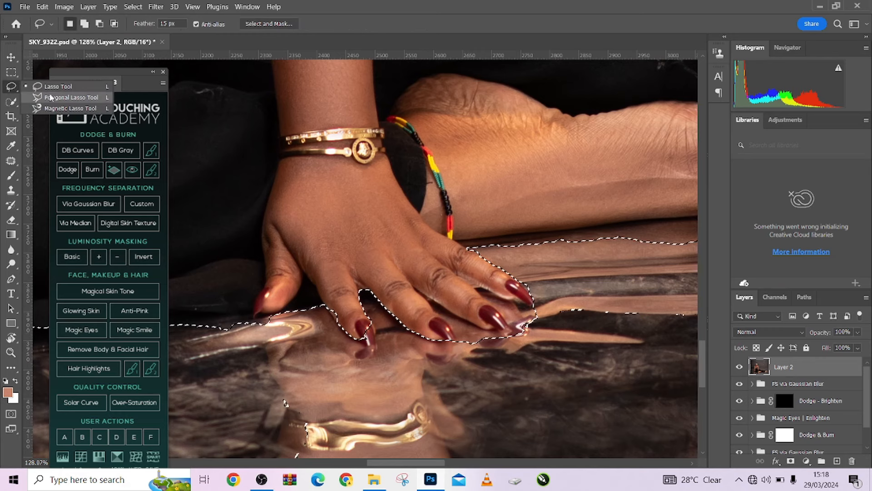
pyautogui.click(51, 98)
pyautogui.scroll(3, 305, 314)
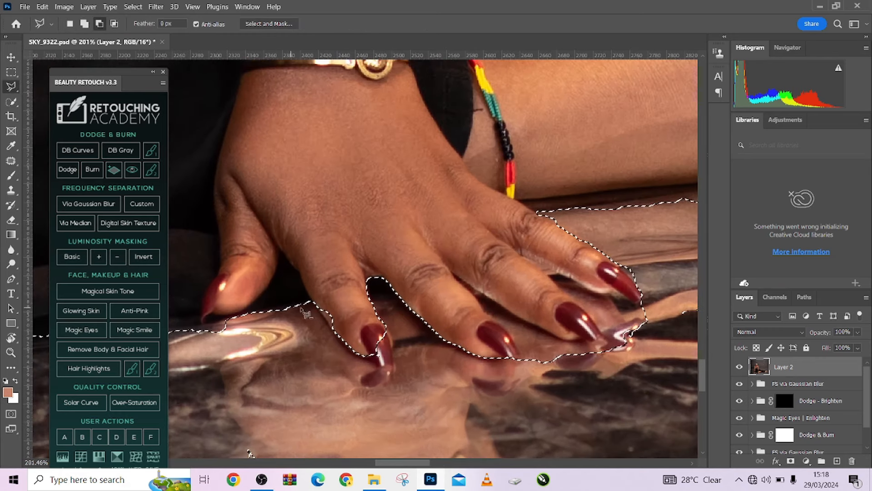
pyautogui.click(312, 302)
pyautogui.click(332, 324)
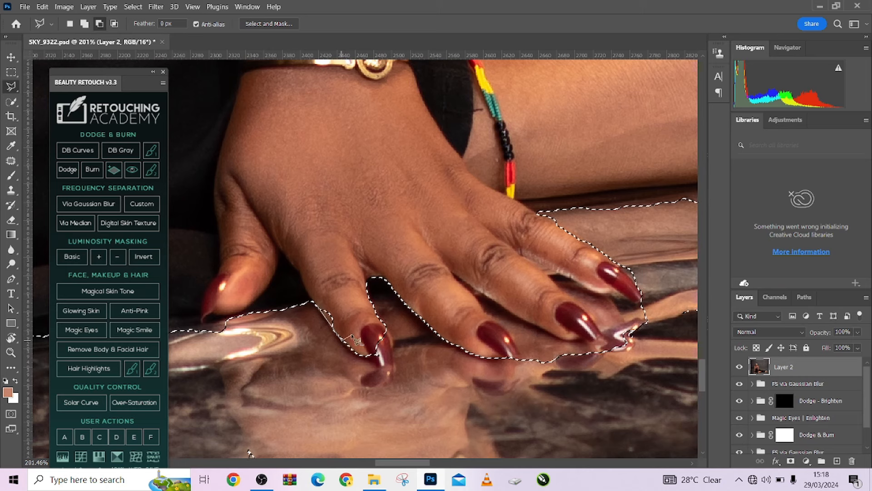
pyautogui.click(312, 301)
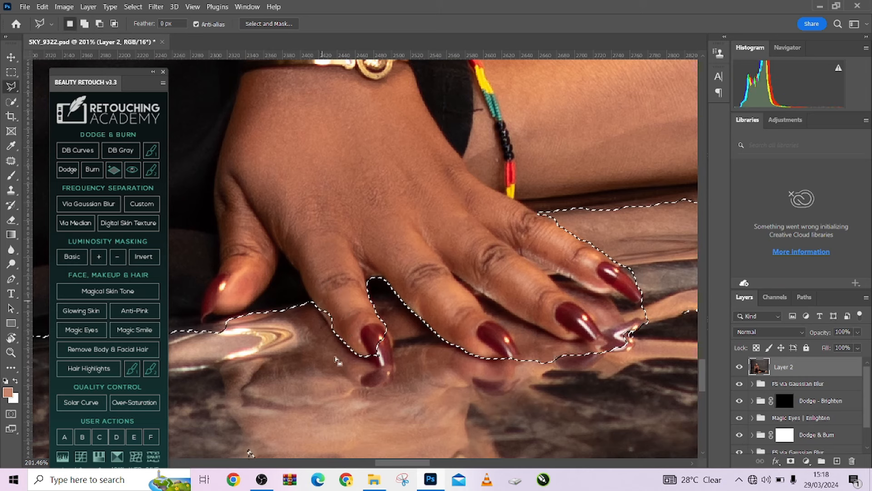
pyautogui.keyDown('alt'); pyautogui.click(318, 309); pyautogui.keyUp('alt')
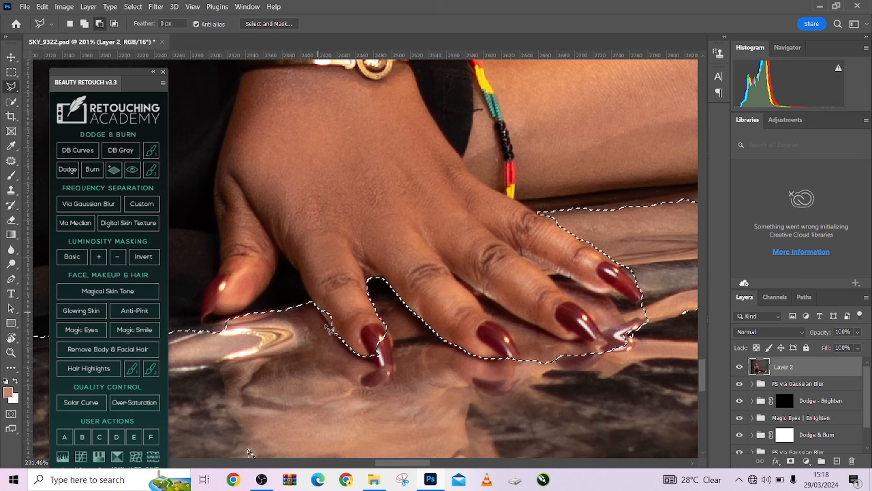
pyautogui.click(333, 331)
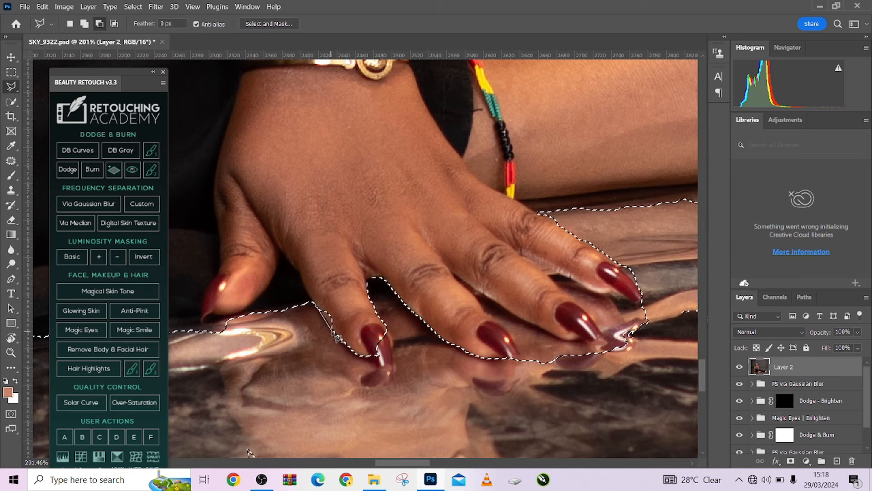
pyautogui.click(352, 335)
pyautogui.click(343, 306)
pyautogui.doubleClick(299, 277)
# Outline the index fingernail with the Polygonal Lasso and subtract it so the selection edge follows the nail tip.
pyautogui.moveTo(384, 342); pyautogui.dragTo(310, 319)
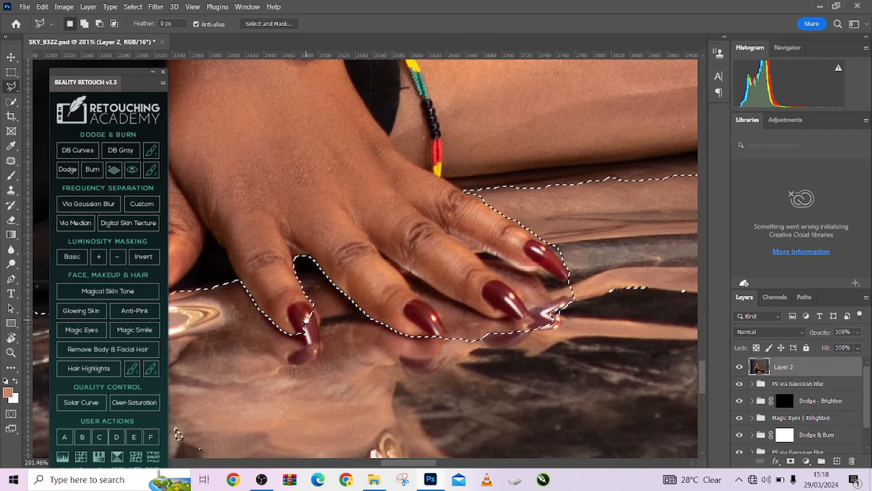
pyautogui.keyDown('alt'); pyautogui.click(313, 303); pyautogui.keyUp('alt')
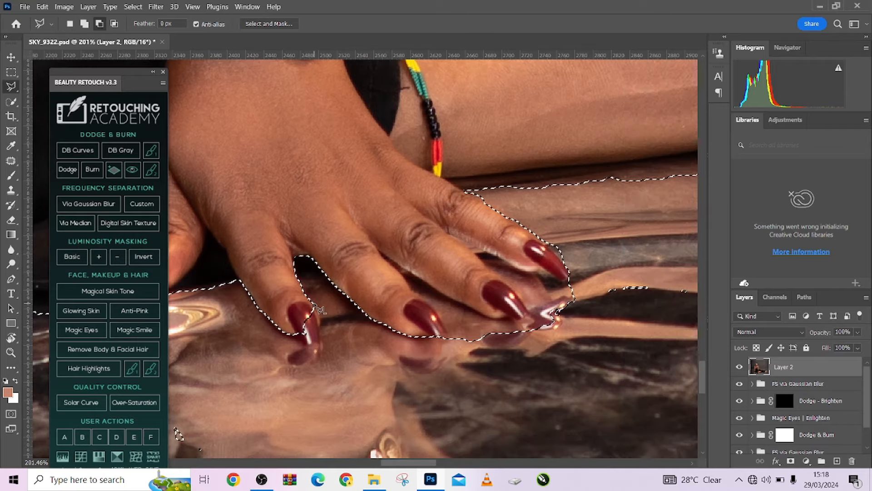
pyautogui.click(320, 344)
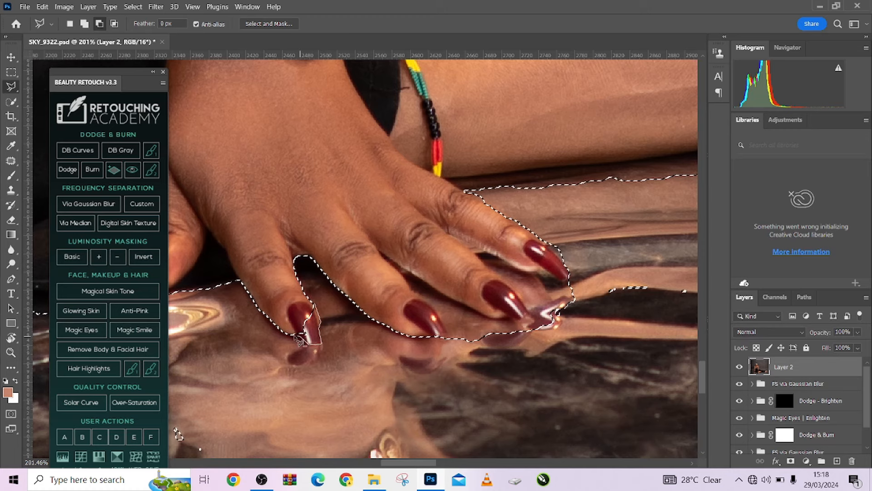
pyautogui.doubleClick(286, 324)
# Add the floor areas between and below the middle, ring and little fingers to the selection with the Polygonal Lasso.
pyautogui.hscroll(4, 297, 364)
pyautogui.scroll(2, 298, 363)
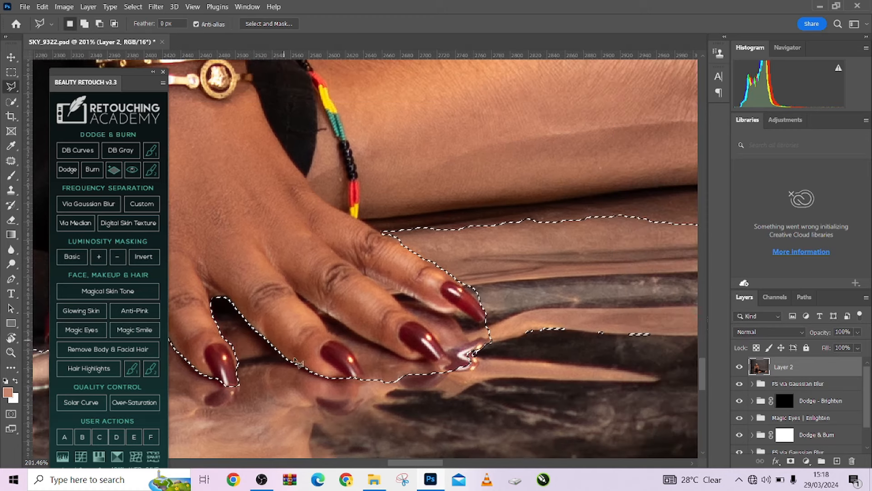
pyautogui.keyDown('shift'); pyautogui.click(364, 380); pyautogui.keyUp('shift')
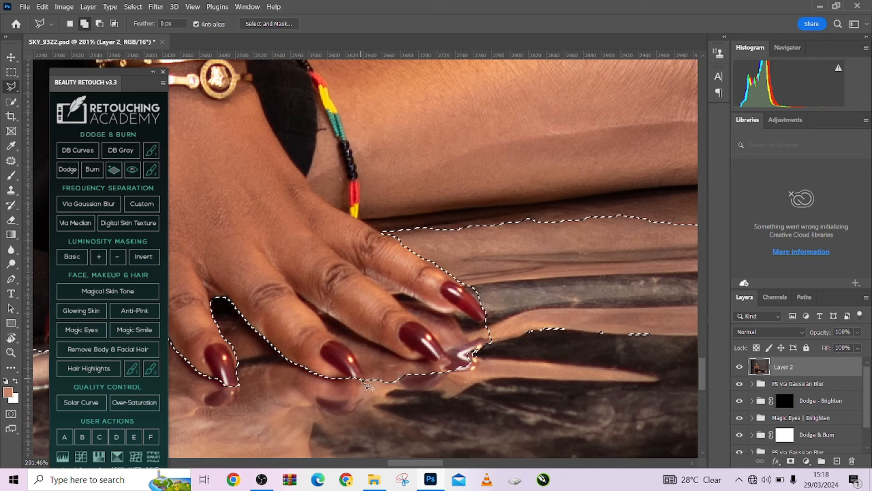
pyautogui.click(365, 369)
pyautogui.click(349, 349)
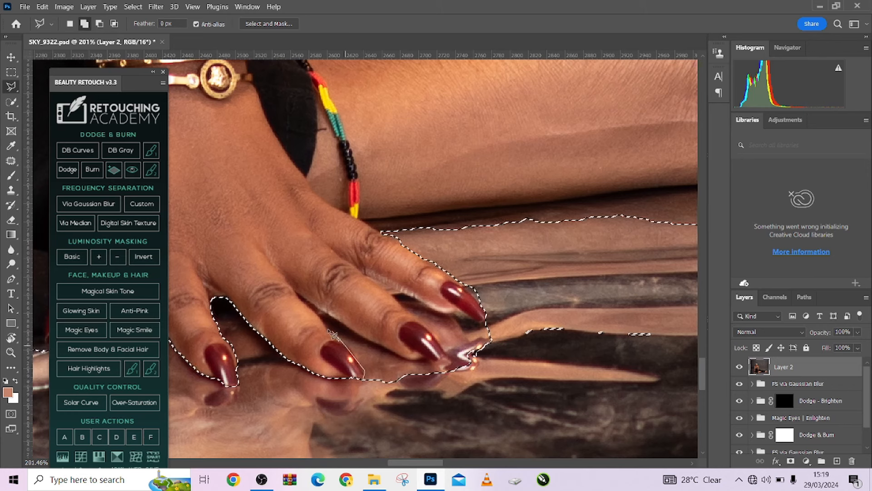
pyautogui.click(327, 328)
pyautogui.click(308, 303)
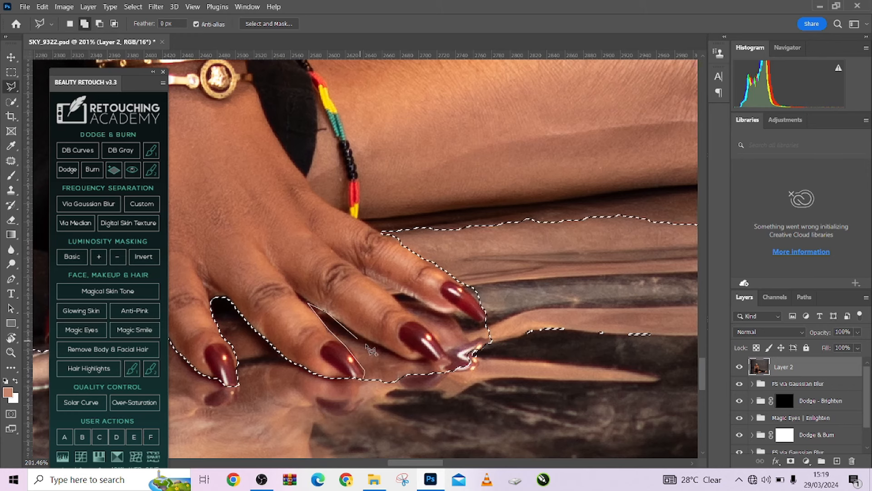
pyautogui.click(409, 358)
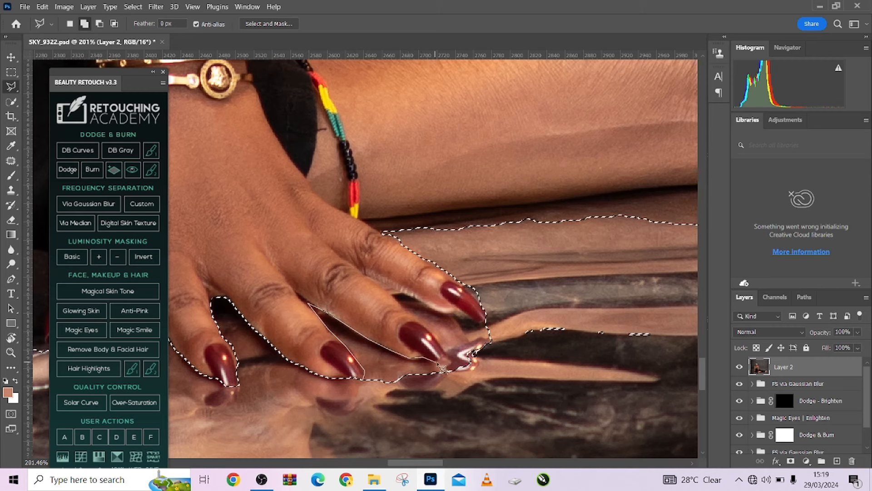
pyautogui.click(448, 358)
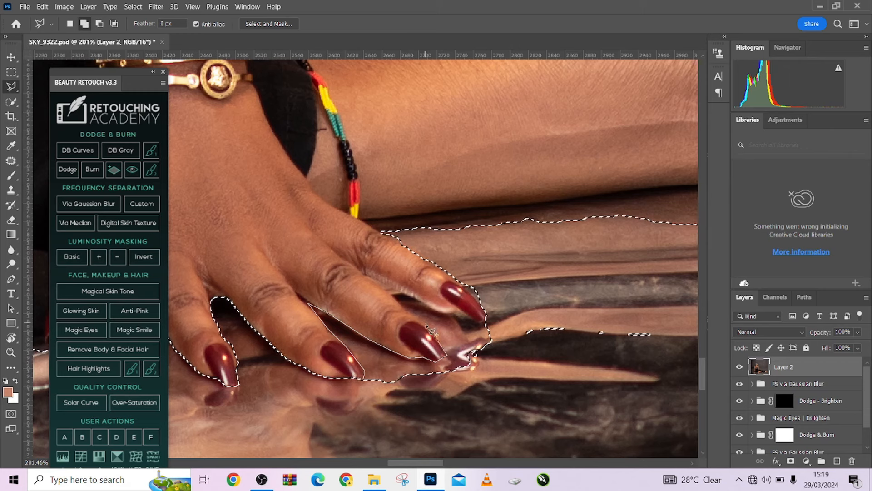
pyautogui.click(393, 292)
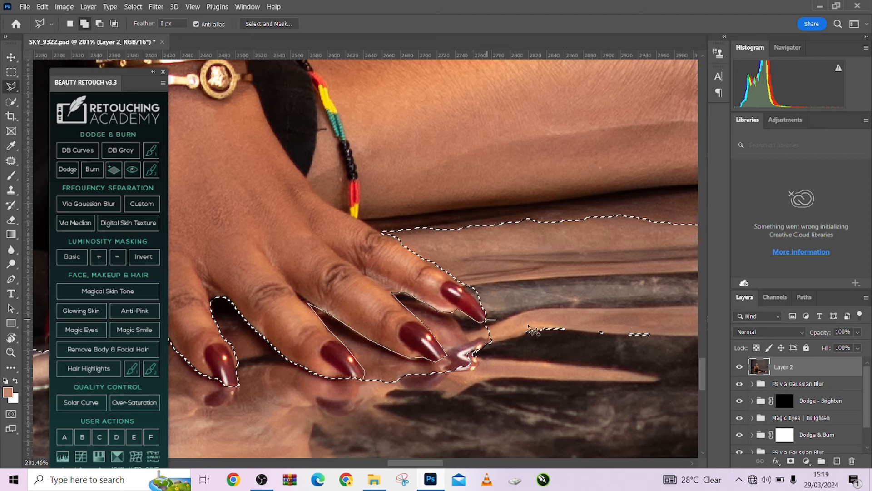
pyautogui.click(485, 320)
pyautogui.doubleClick(415, 402)
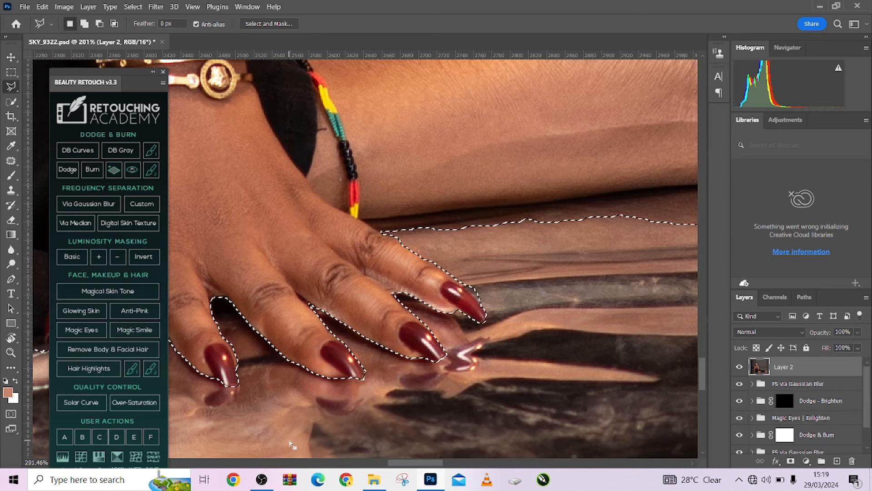
# Subtract a small area beside the little fingernail from the selection with the Polygonal Lasso.
pyautogui.moveTo(458, 336); pyautogui.dragTo(423, 402)
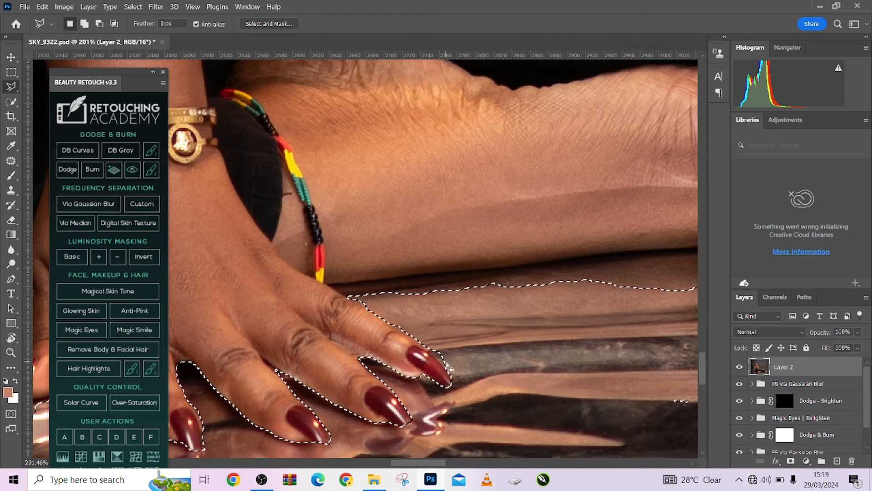
pyautogui.press('alt')
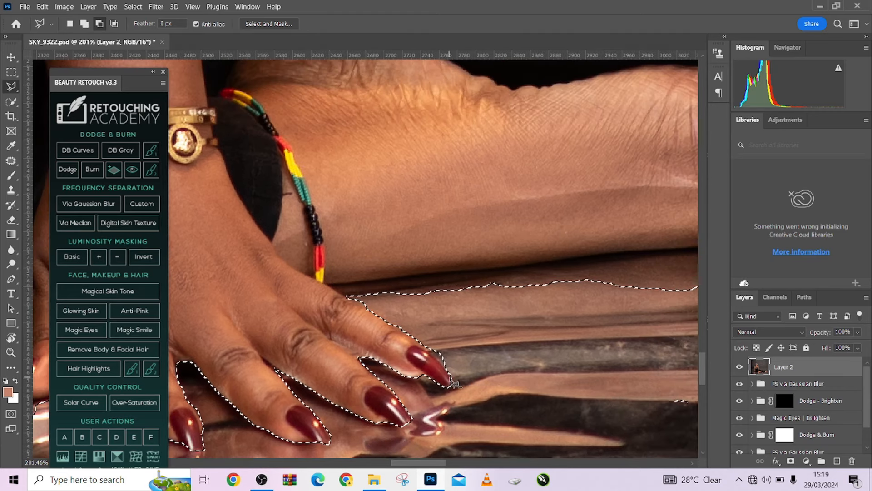
pyautogui.click(428, 340)
pyautogui.click(482, 345)
pyautogui.doubleClick(479, 374)
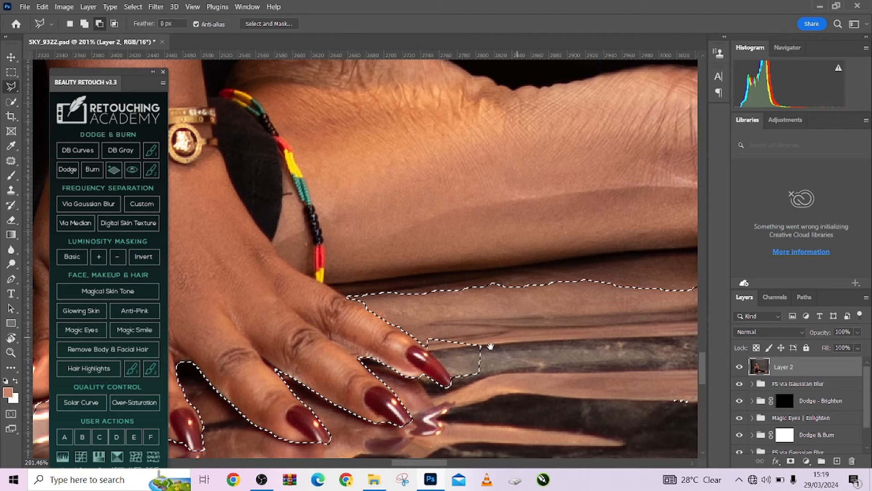
# Extend the selection over the floor up to the underside of the bent foot with a 17 px Quick Selection brush.
pyautogui.moveTo(524, 337); pyautogui.dragTo(395, 386)
pyautogui.scroll(-2, 477, 383)
pyautogui.press('w')
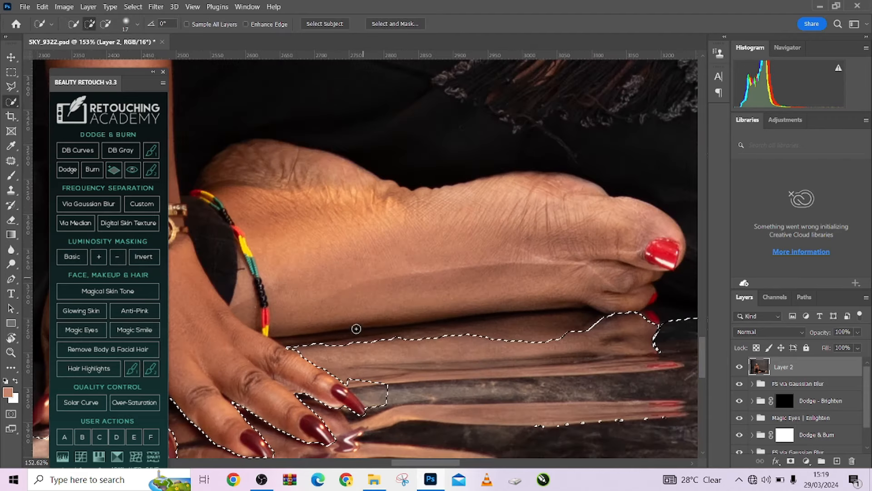
pyautogui.moveTo(350, 346); pyautogui.dragTo(581, 328)
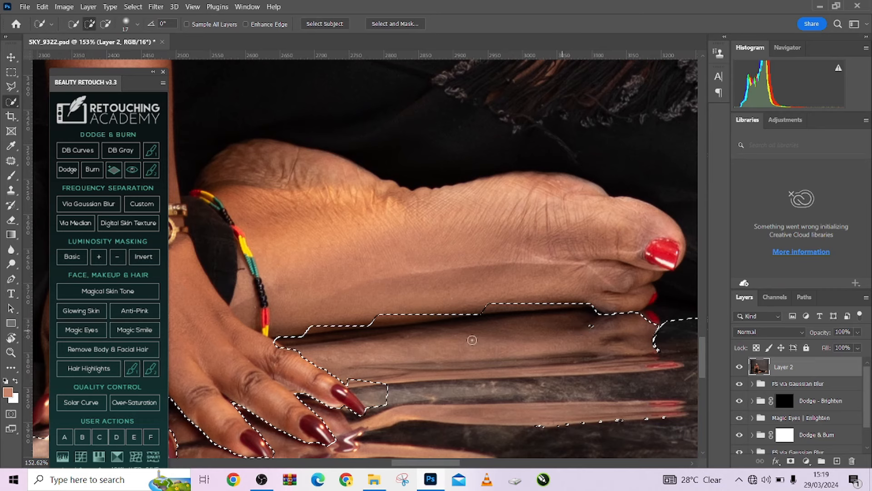
pyautogui.moveTo(361, 342)
pyautogui.mouseDown()
pyautogui.moveTo(305, 343)
pyautogui.moveTo(341, 334)
pyautogui.moveTo(298, 342)
pyautogui.mouseUp()
pyautogui.press('alt')
pyautogui.scroll(-2, 565, 335)
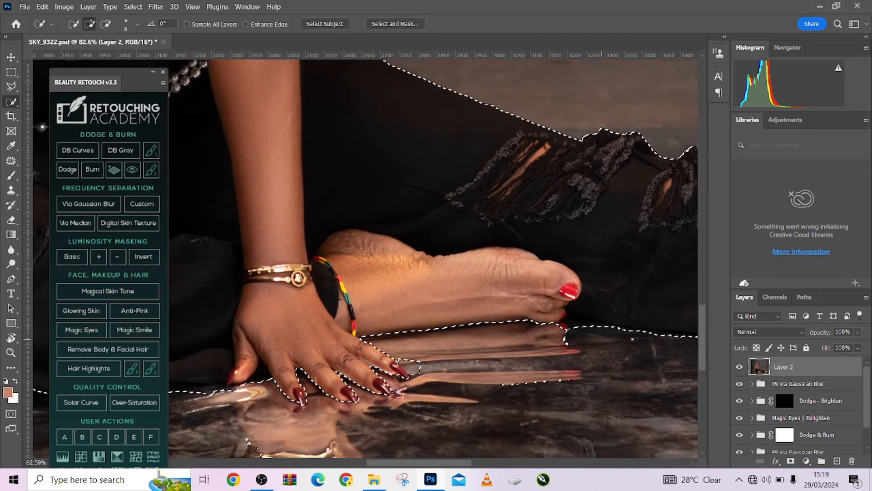
# Refine the selection edge around the little finger and its nail with an 8 px Quick Selection brush, subtracting any spill onto the finger.
pyautogui.scroll(-2, 581, 346)
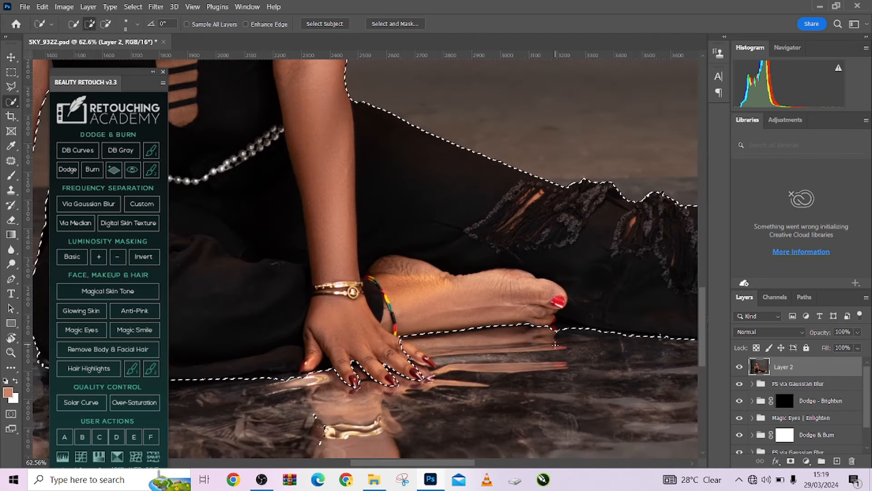
pyautogui.scroll(3, 416, 388)
pyautogui.moveTo(416, 323); pyautogui.dragTo(440, 341)
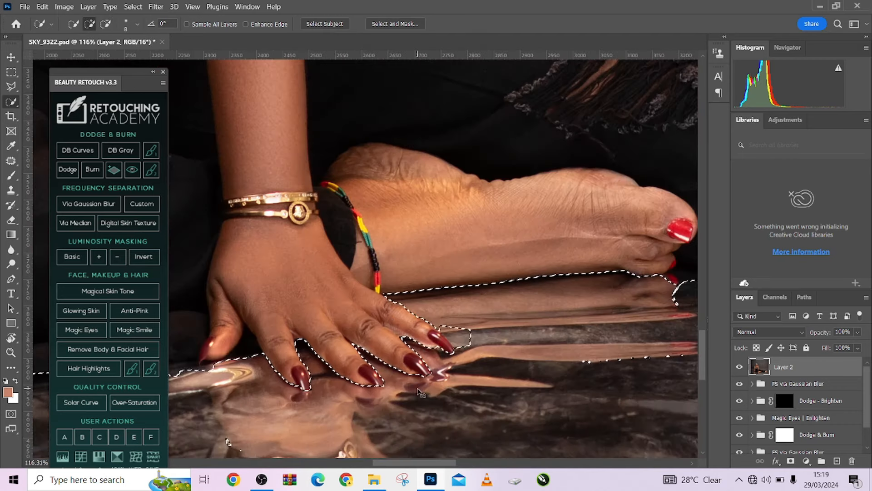
pyautogui.moveTo(522, 351); pyautogui.dragTo(459, 362)
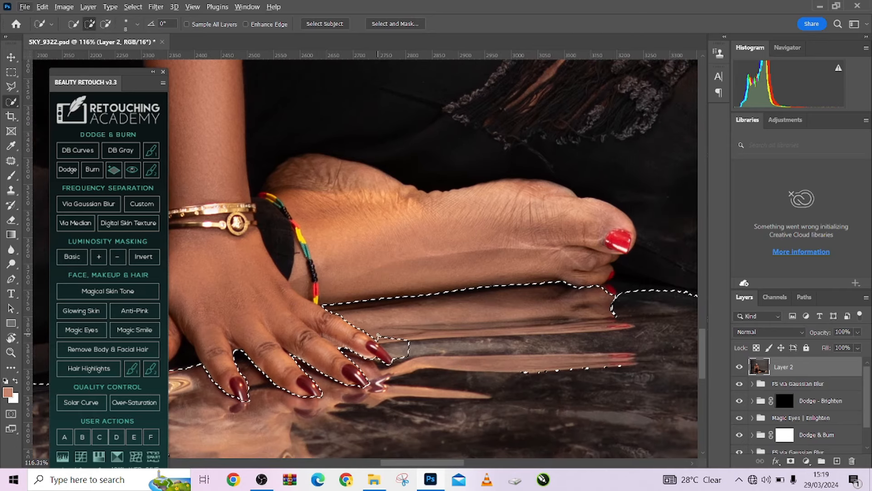
pyautogui.moveTo(392, 334); pyautogui.dragTo(387, 345)
pyautogui.hotkey('ctrl', 'z')
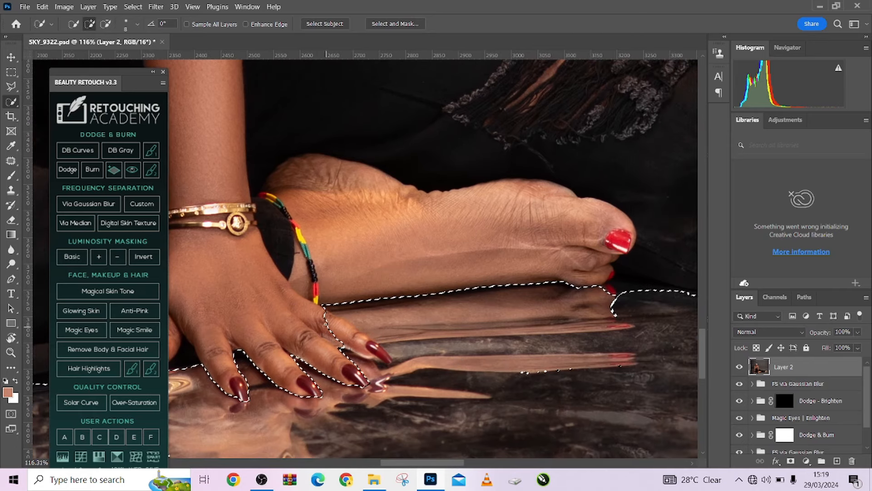
pyautogui.press('alt')
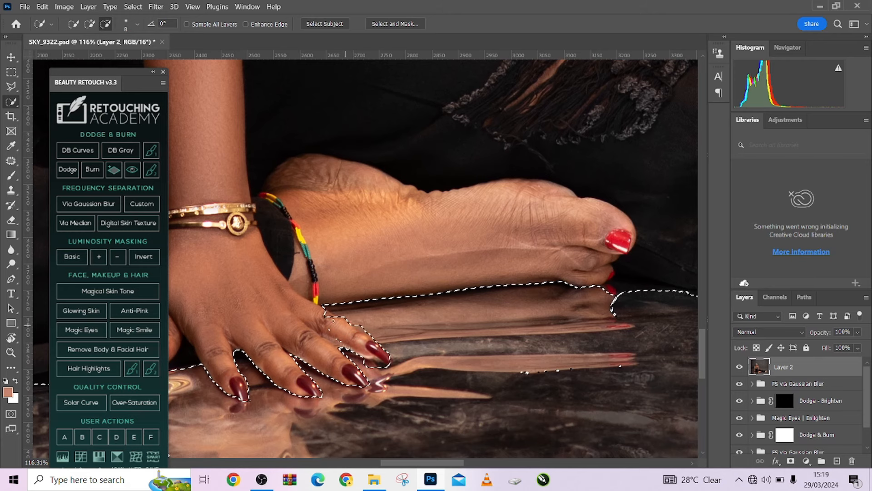
pyautogui.moveTo(364, 347); pyautogui.dragTo(382, 352)
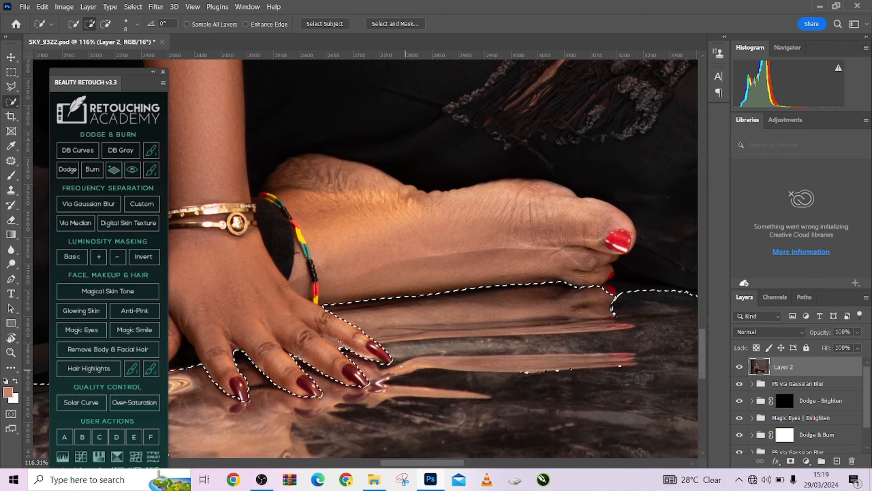
pyautogui.scroll(-4, 409, 347)
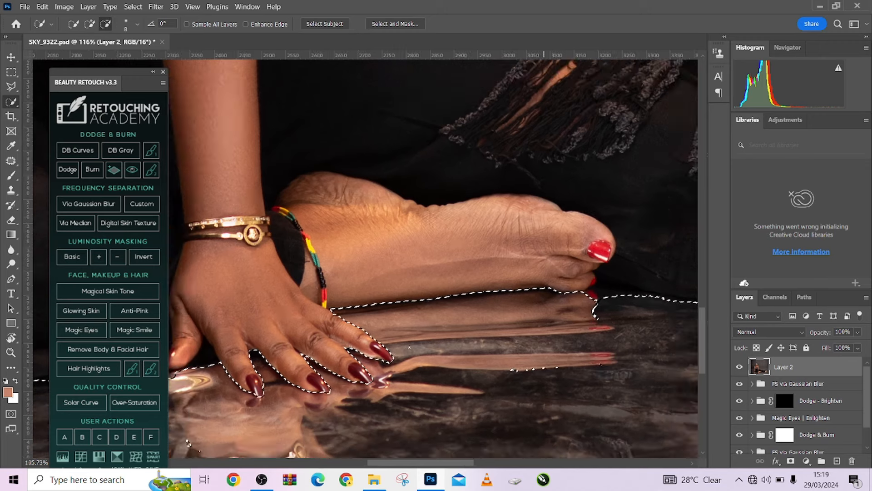
pyautogui.click(535, 324)
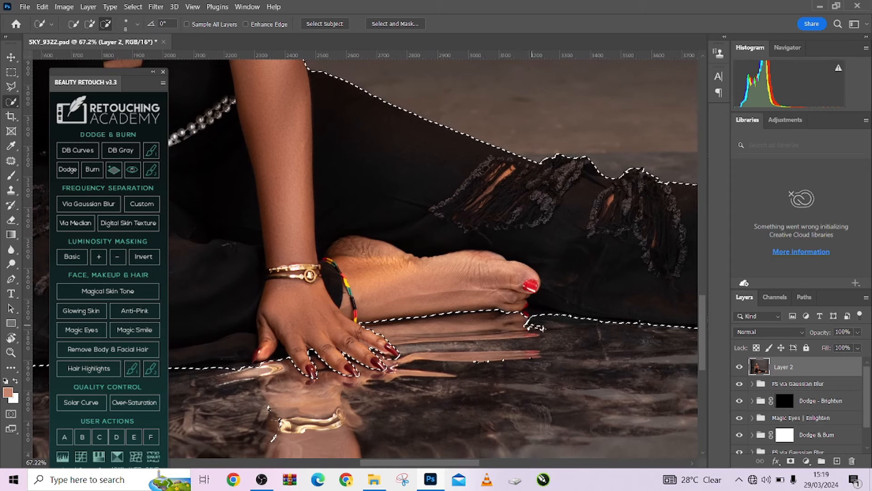
pyautogui.hotkey('ctrl', 'z')
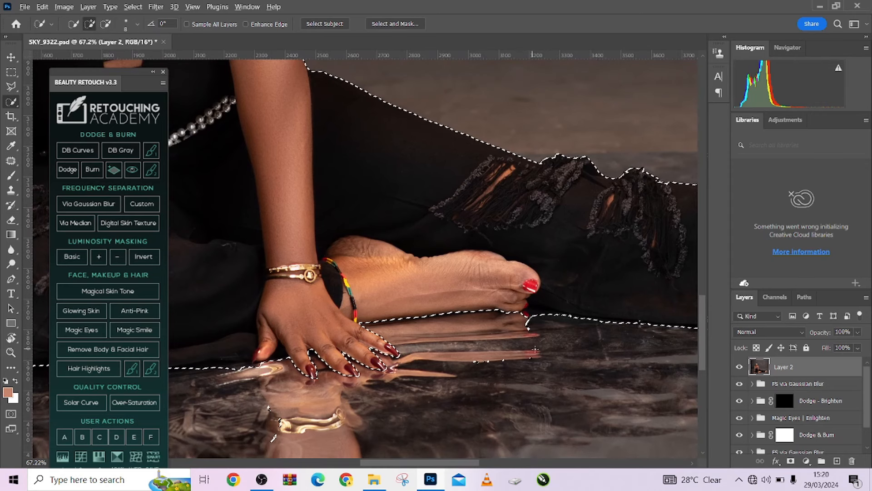
# Clear the stray selection edges in the floor reflection below the bent foot's toes with a 48 px Quick Selection brush.
pyautogui.keyDown('alt'); pyautogui.rightClick(543, 350); pyautogui.keyUp('alt')
pyautogui.moveTo(543, 351); pyautogui.dragTo(489, 360)
pyautogui.click(528, 333)
pyautogui.scroll(-6, 534, 346)
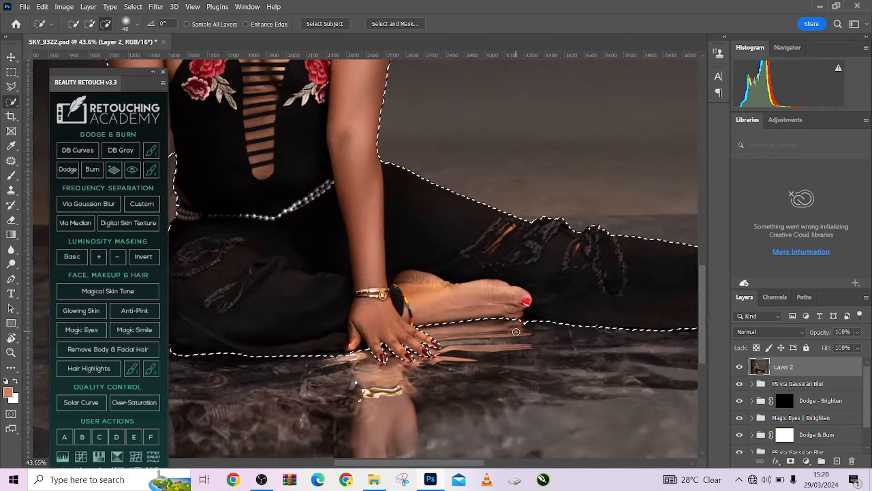
# Refine the selection between the trouser hem and the anklets with a 10 px Quick Selection brush, keeping the hanging beads out of the selection.
pyautogui.scroll(3, 577, 293)
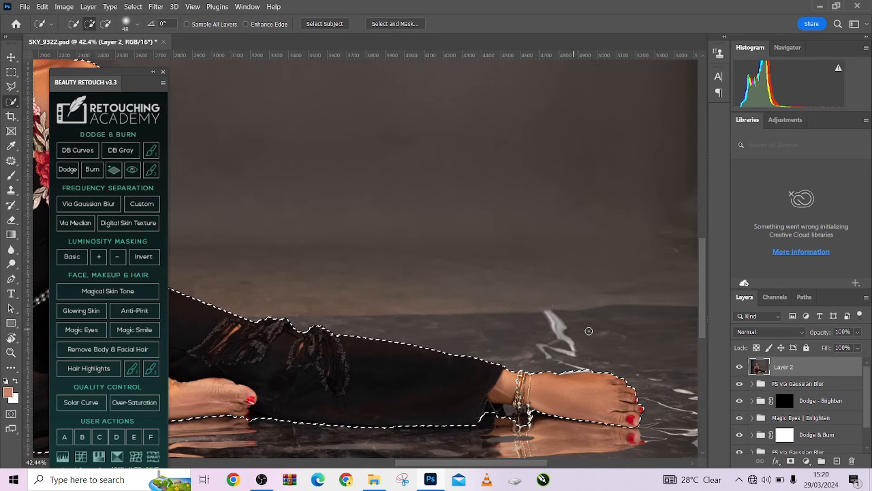
pyautogui.scroll(4, 511, 427)
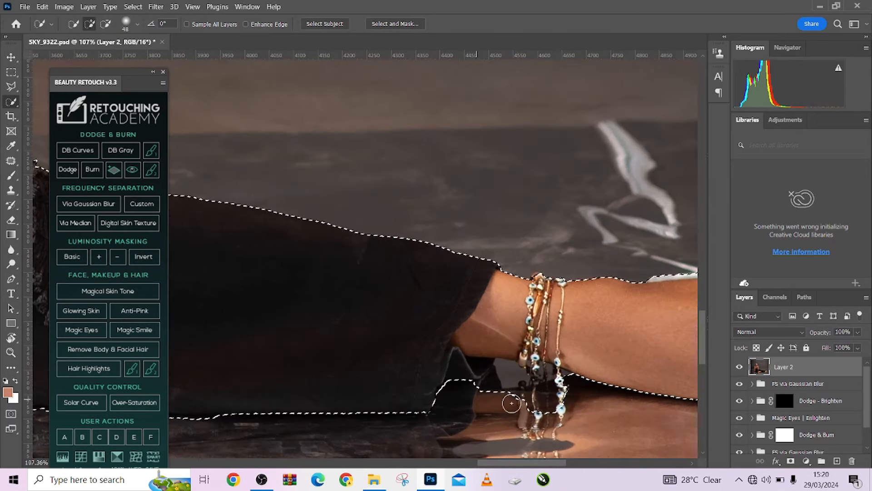
pyautogui.moveTo(513, 393)
pyautogui.mouseDown()
pyautogui.moveTo(507, 372)
pyautogui.moveTo(521, 397)
pyautogui.mouseUp()
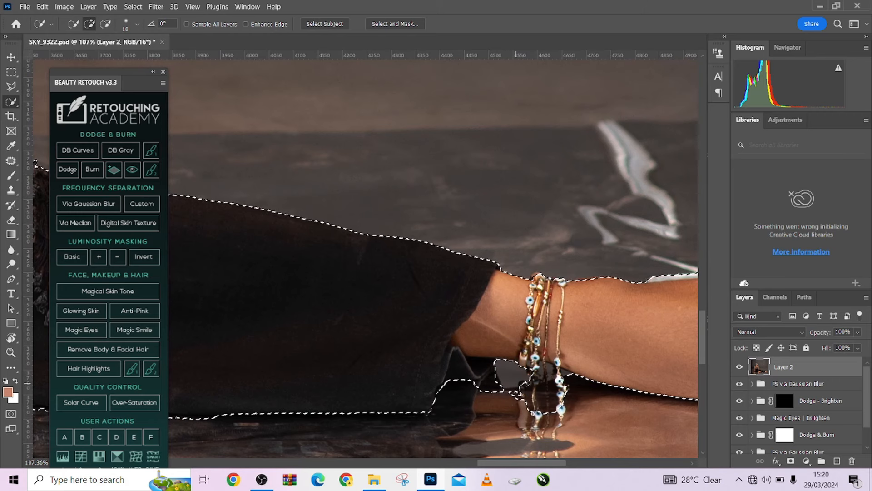
pyautogui.moveTo(557, 373); pyautogui.dragTo(566, 414)
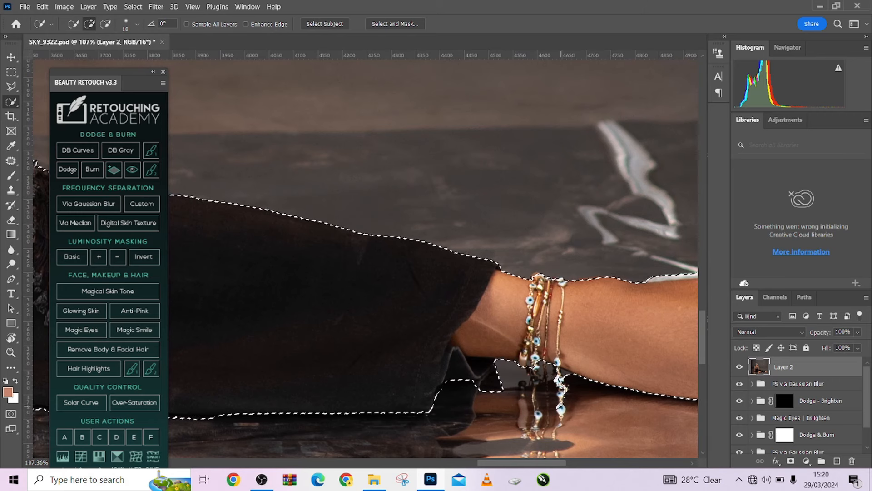
pyautogui.click(560, 409)
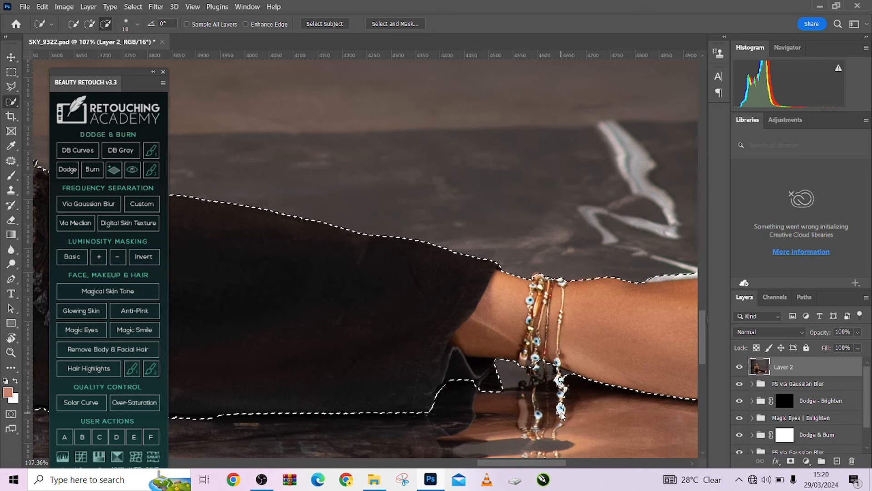
# Correct the selection edge around the toes and red toenails of the outstretched foot with Quick Selection.
pyautogui.hscroll(6, 474, 394)
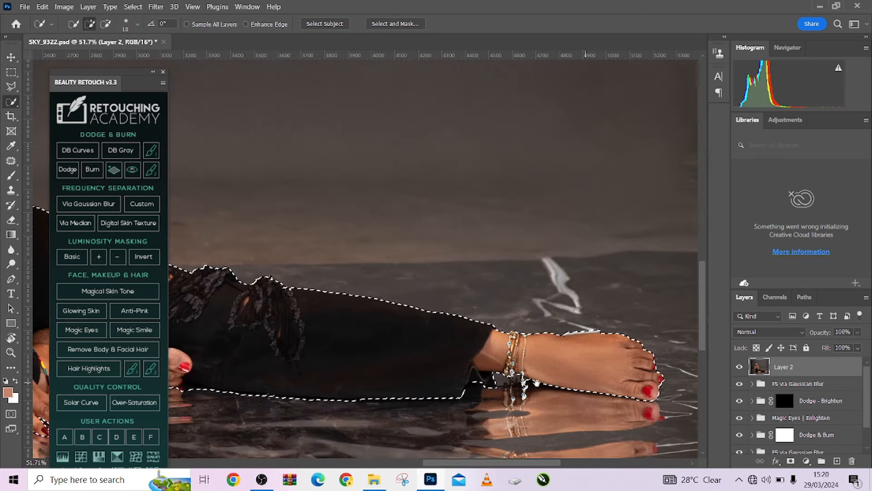
pyautogui.scroll(3, 590, 345)
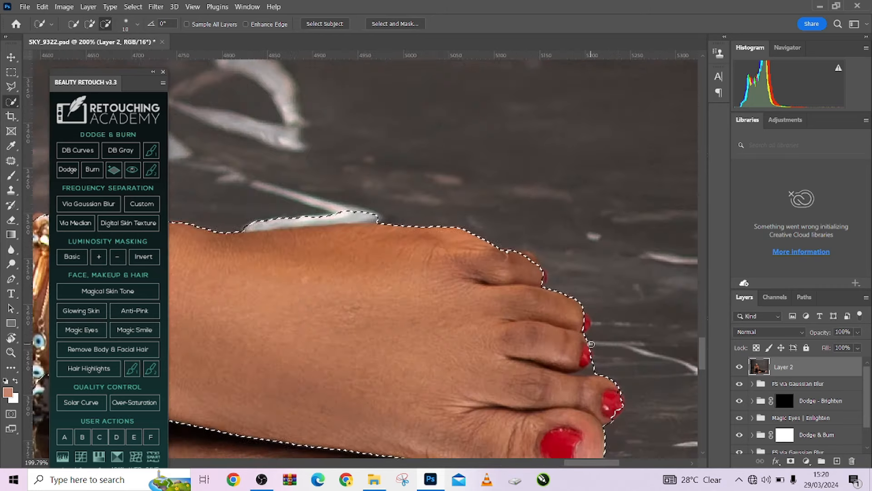
pyautogui.moveTo(587, 321)
pyautogui.mouseDown()
pyautogui.moveTo(581, 343)
pyautogui.moveTo(607, 380)
pyautogui.mouseUp()
pyautogui.keyDown('alt'); pyautogui.click(584, 370); pyautogui.keyUp('alt')
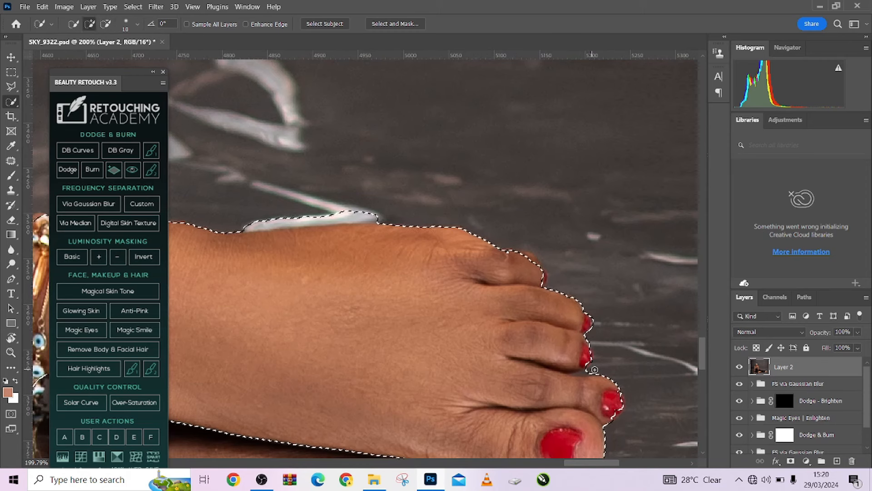
pyautogui.click(517, 252)
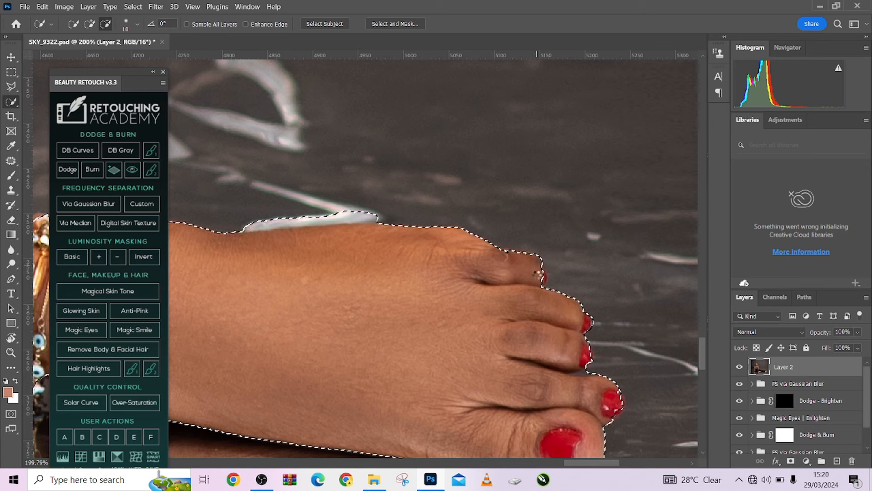
pyautogui.keyDown('alt'); pyautogui.click(618, 403); pyautogui.keyUp('alt')
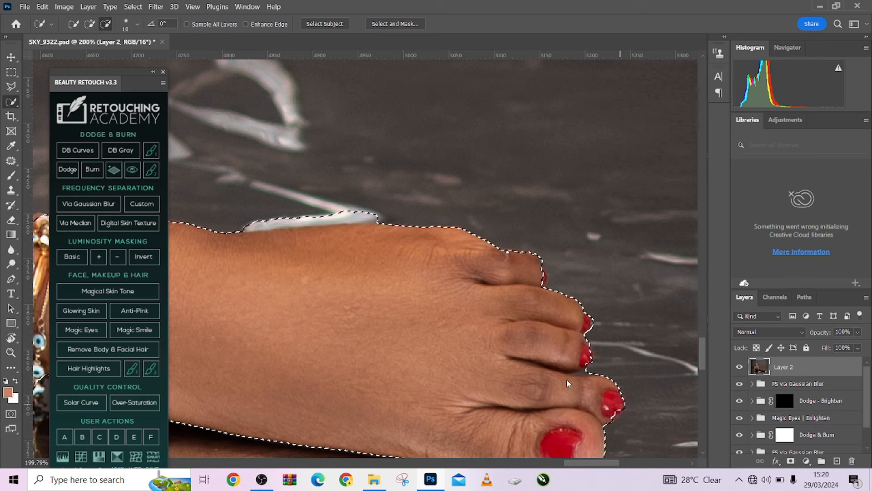
# Add the white floor marking above the outstretched foot to the selection and correct the edge along the top of the foot.
pyautogui.click(245, 224)
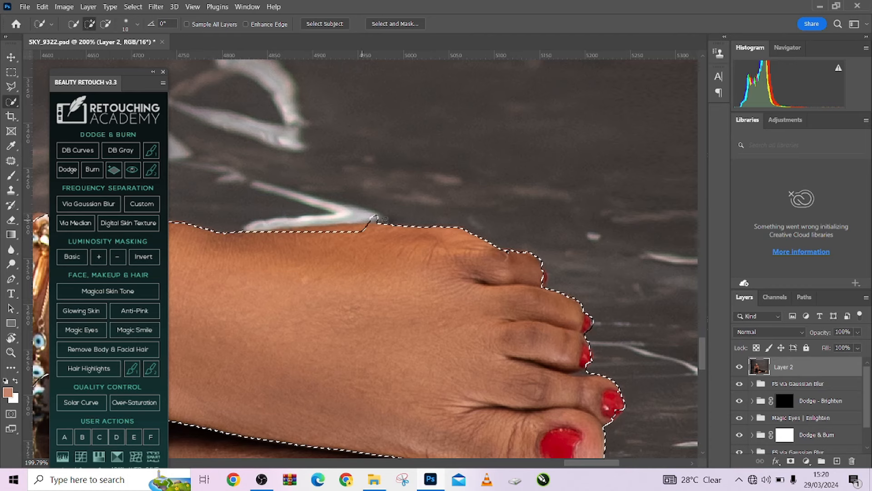
pyautogui.click(385, 220)
pyautogui.keyDown('alt'); pyautogui.click(312, 232); pyautogui.keyUp('alt')
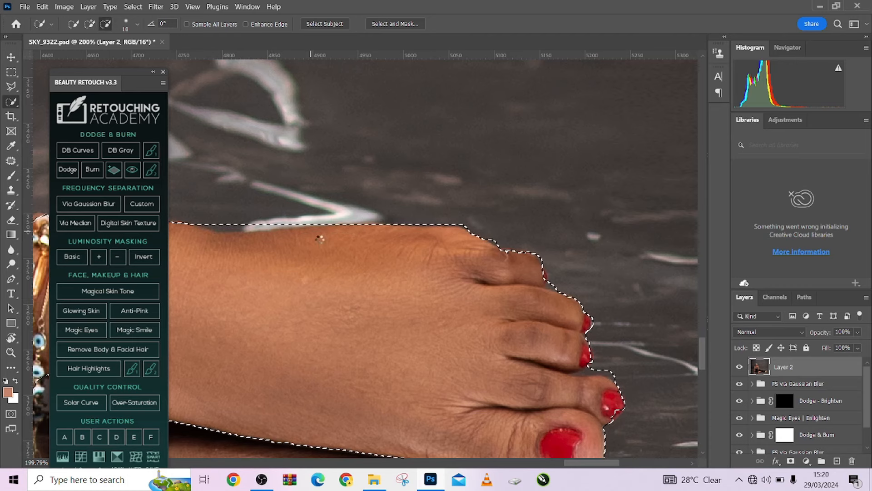
pyautogui.scroll(-8, 324, 268)
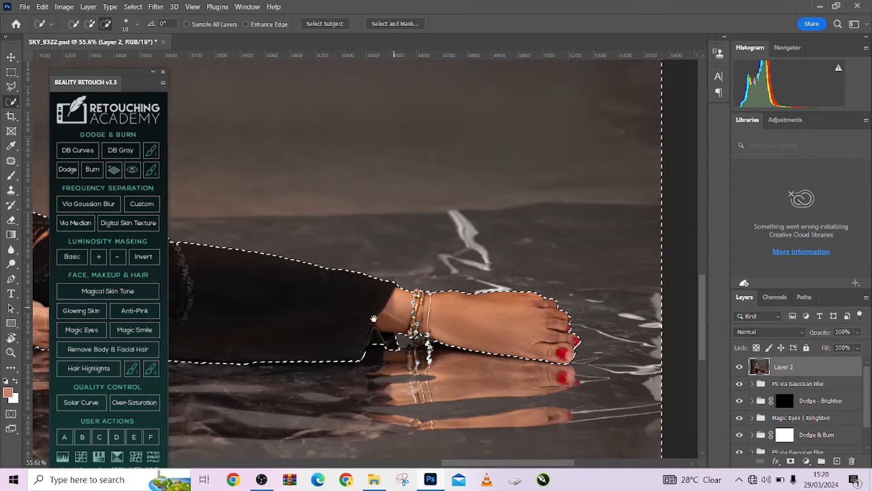
# Refine the selection edge around the woman's left earring with the Quick Selection brush.
pyautogui.moveTo(373, 318); pyautogui.dragTo(424, 302)
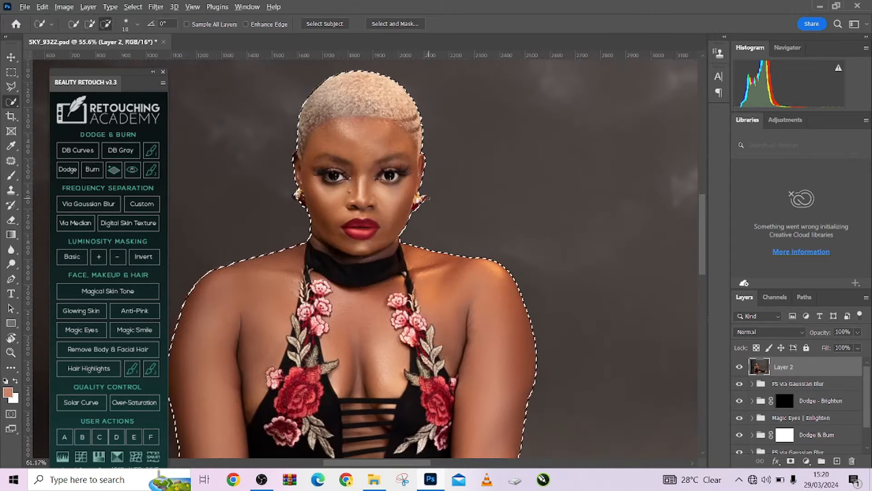
pyautogui.scroll(6, 418, 200)
pyautogui.moveTo(411, 183); pyautogui.dragTo(403, 202)
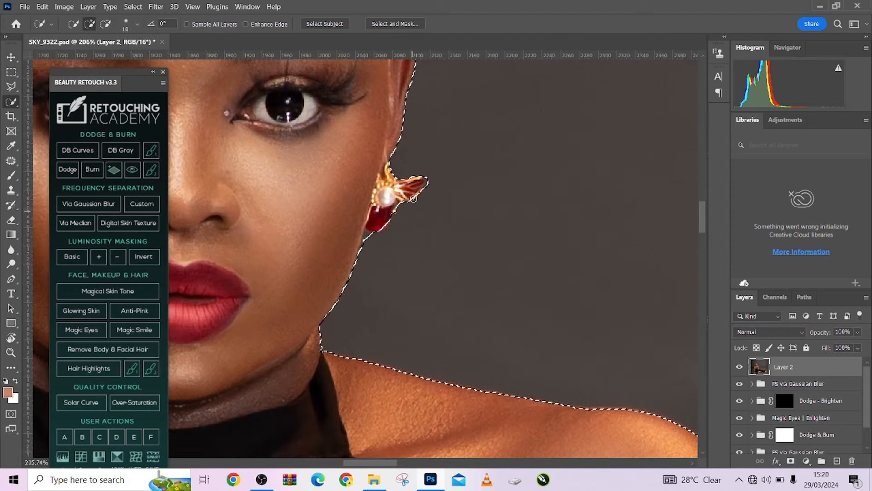
pyautogui.scroll(-5, 376, 192)
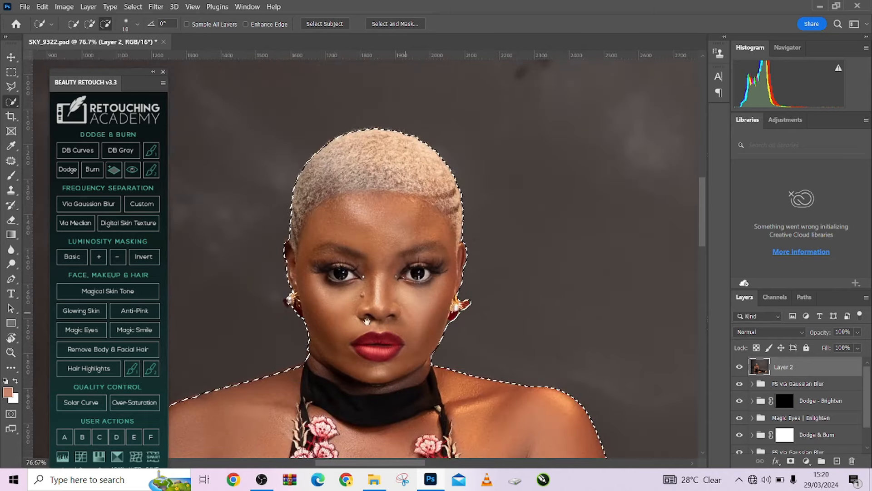
# Reshape the selection edge along the woman's right ear down to the earring with a 6 px Quick Selection brush.
pyautogui.scroll(5, 274, 300)
pyautogui.press('[')
pyautogui.press('[')
pyautogui.press('[')
pyautogui.press('[')
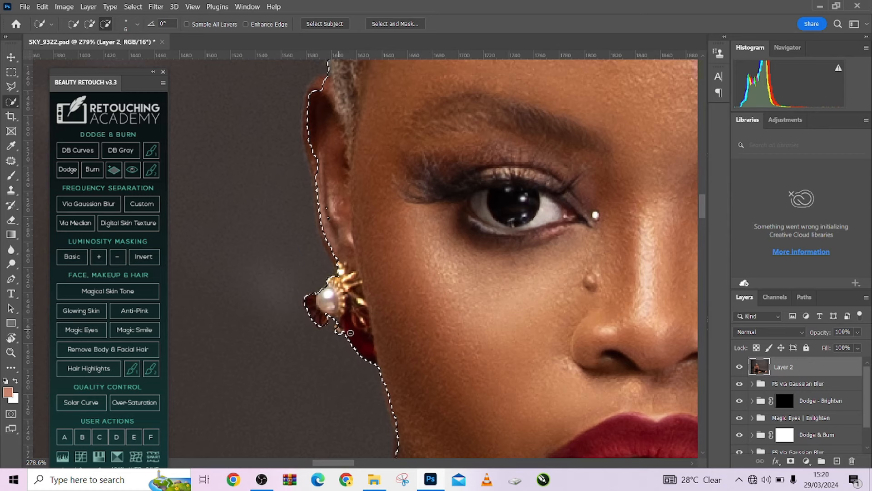
pyautogui.moveTo(346, 249); pyautogui.dragTo(356, 274)
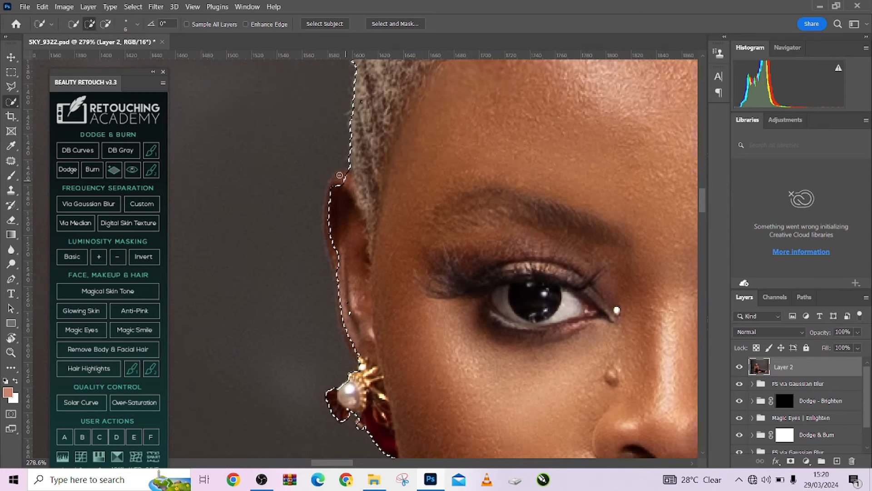
pyautogui.moveTo(340, 175); pyautogui.dragTo(333, 203)
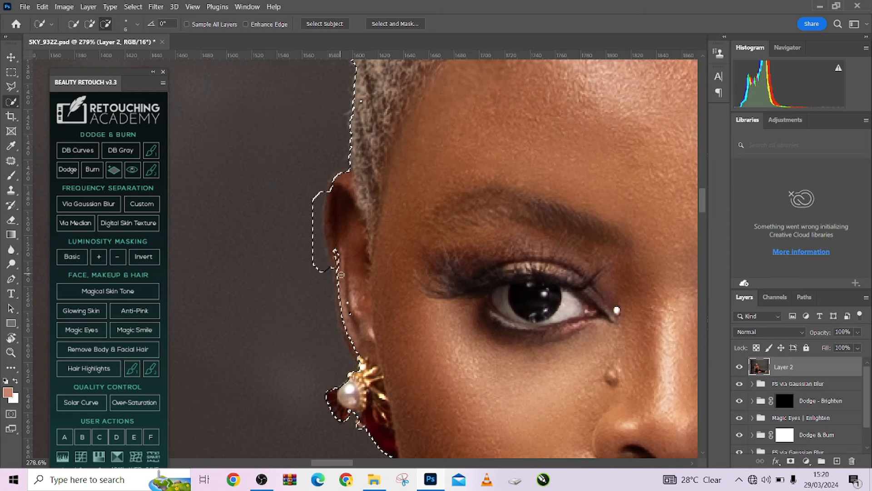
pyautogui.moveTo(341, 275); pyautogui.dragTo(342, 315)
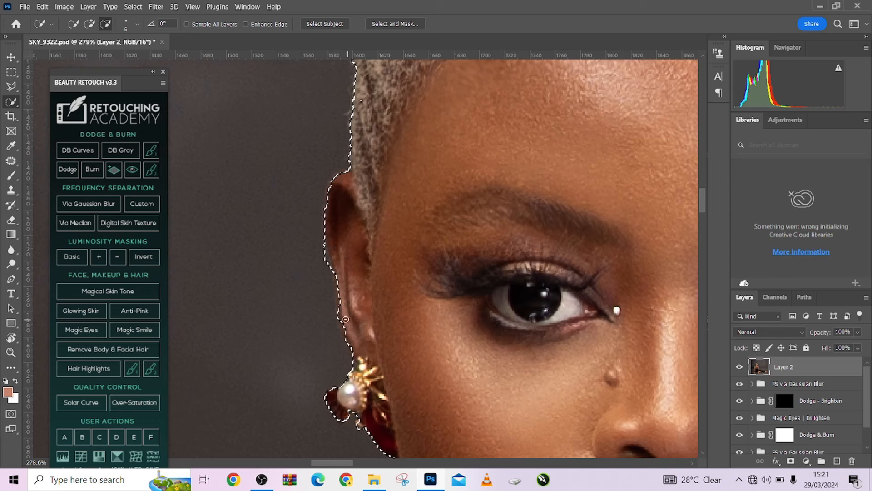
pyautogui.scroll(-10, 366, 340)
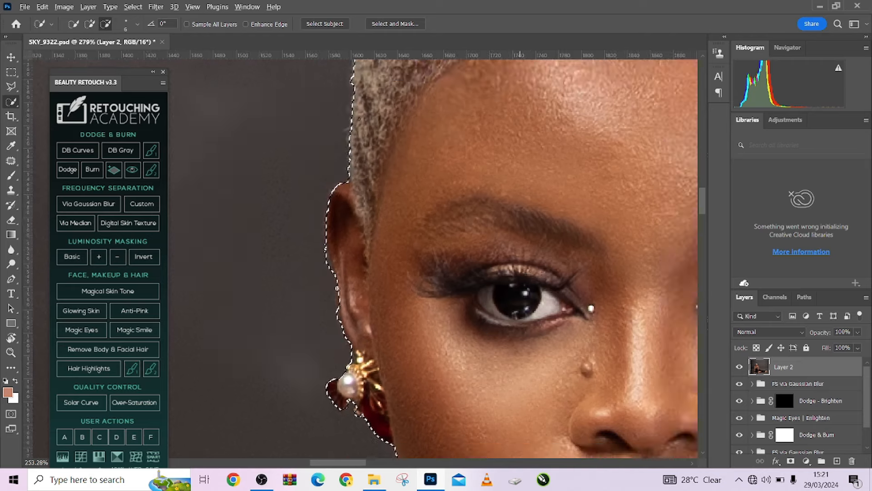
pyautogui.moveTo(359, 371); pyautogui.dragTo(419, 275)
pyautogui.moveTo(363, 431); pyautogui.dragTo(407, 334)
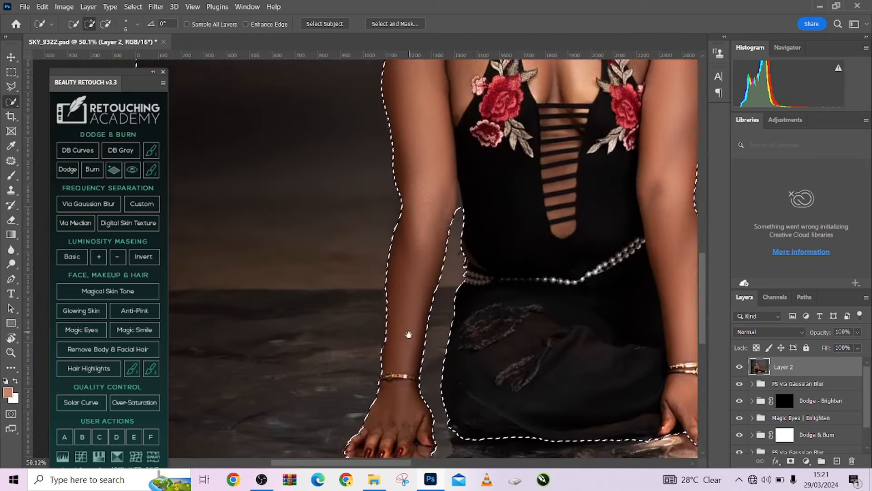
# Subtract the sliver along the outer edge of the woman's right upper arm, from shoulder to above the elbow, from the selection with the Polygonal Lasso.
pyautogui.scroll(5, 409, 147)
pyautogui.moveTo(409, 147); pyautogui.dragTo(430, 252)
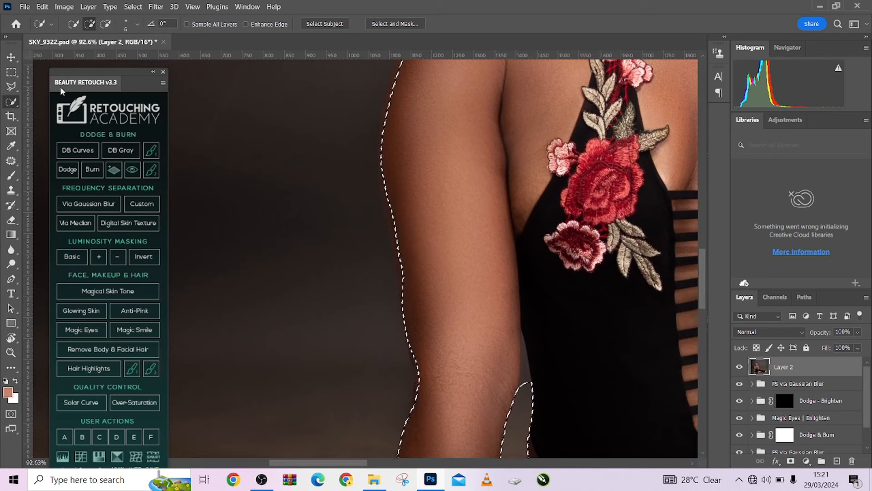
pyautogui.rightClick(11, 89)
pyautogui.click(37, 97)
pyautogui.moveTo(363, 120); pyautogui.dragTo(390, 237)
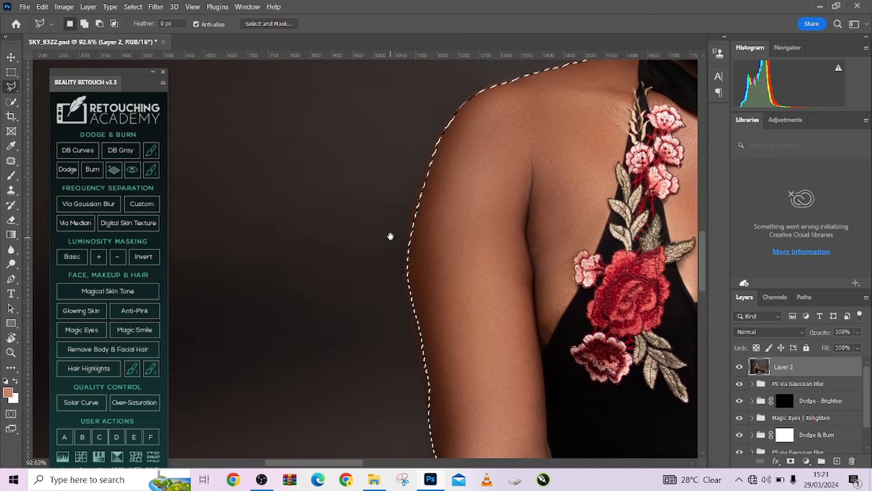
pyautogui.scroll(4, 495, 134)
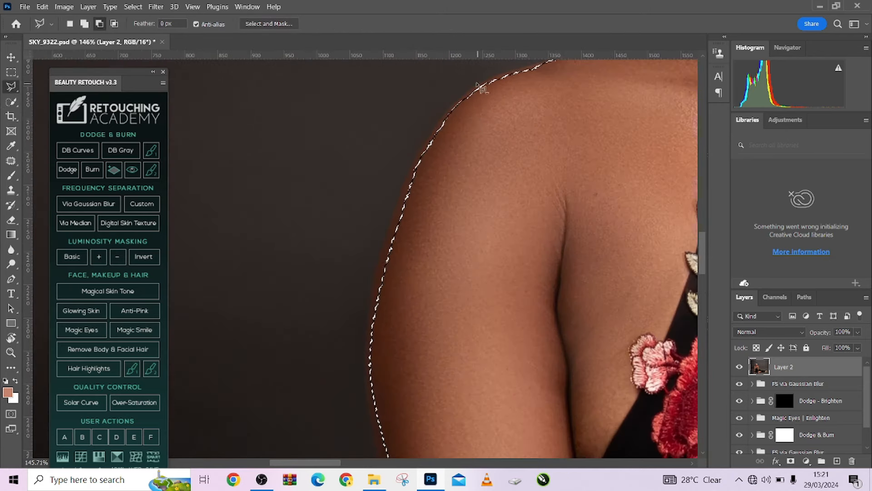
pyautogui.click(476, 85)
pyautogui.click(411, 164)
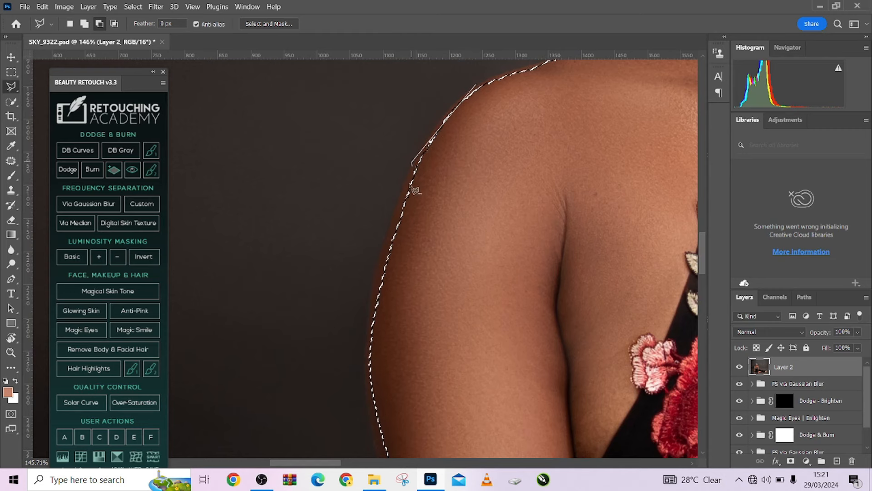
pyautogui.click(380, 258)
pyautogui.moveTo(377, 300); pyautogui.dragTo(379, 128)
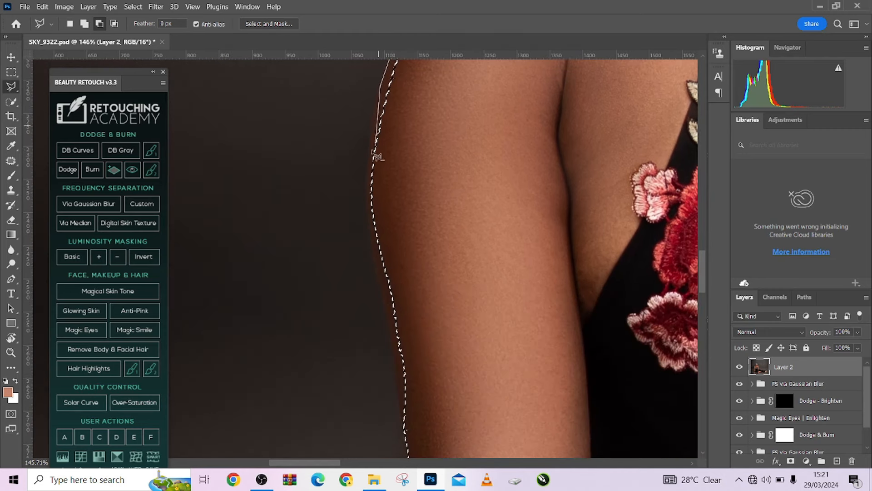
pyautogui.click(367, 153)
pyautogui.click(369, 234)
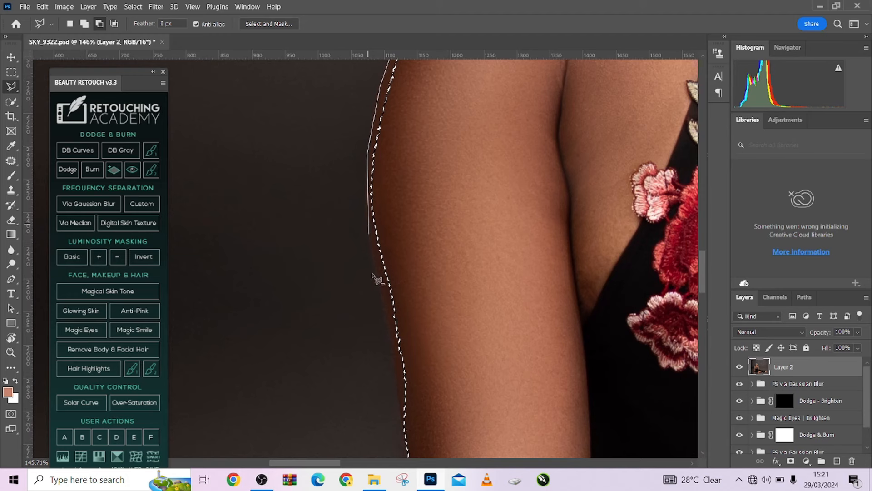
pyautogui.click(378, 287)
pyautogui.moveTo(389, 325); pyautogui.dragTo(363, 182)
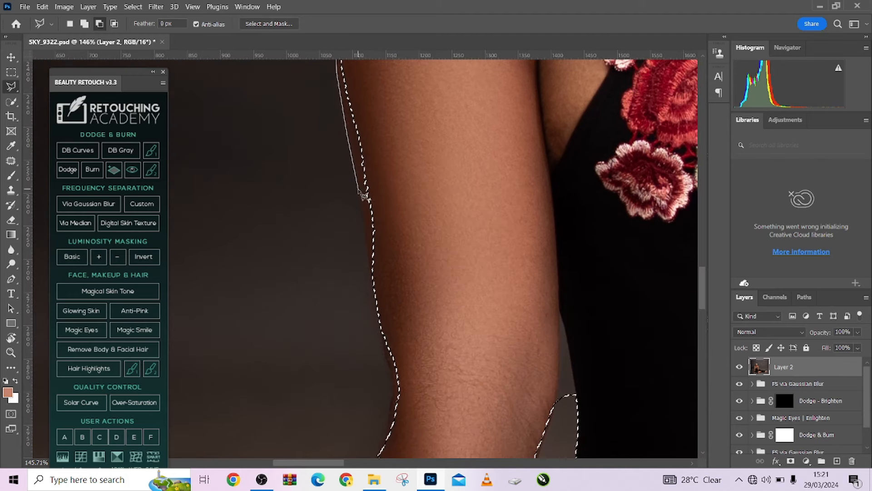
pyautogui.click(367, 253)
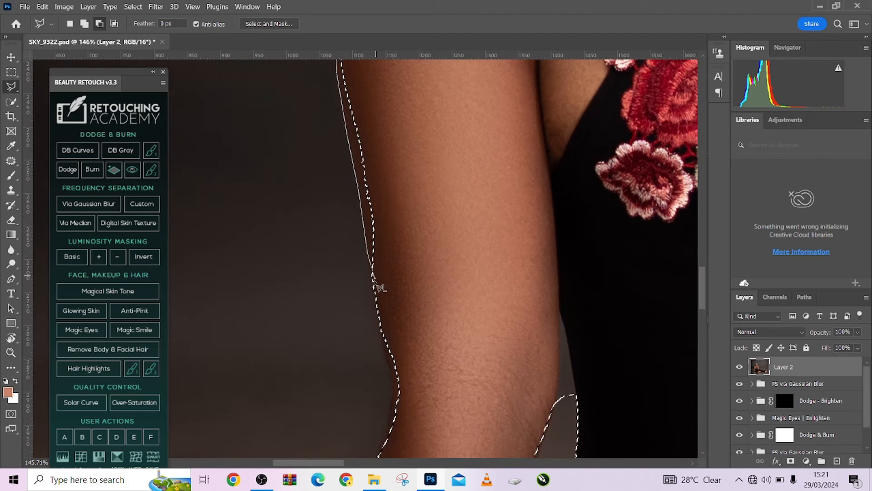
pyautogui.click(374, 282)
pyautogui.moveTo(450, 191); pyautogui.dragTo(486, 437)
pyautogui.moveTo(506, 141); pyautogui.dragTo(408, 416)
pyautogui.click(548, 193)
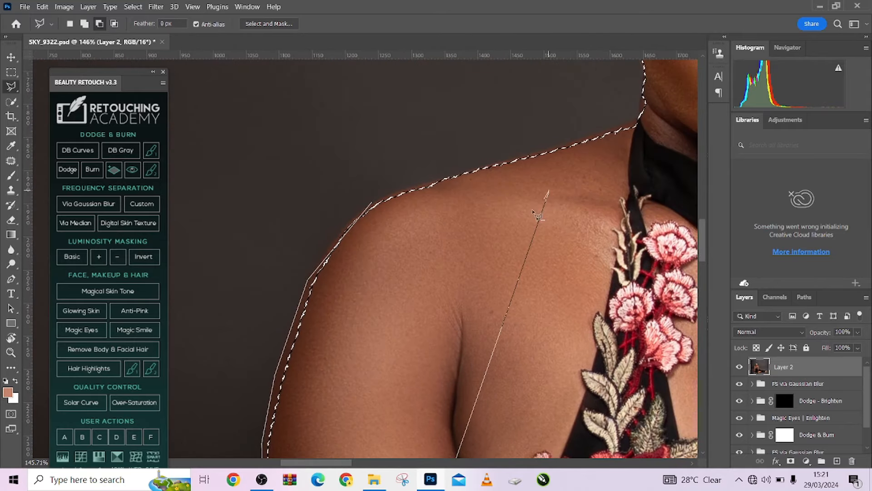
pyautogui.doubleClick(492, 195)
# Subtract the thin strip along the top of the right shoulder up to the neck from the background selection.
pyautogui.keyDown('alt'); pyautogui.click(372, 200); pyautogui.keyUp('alt')
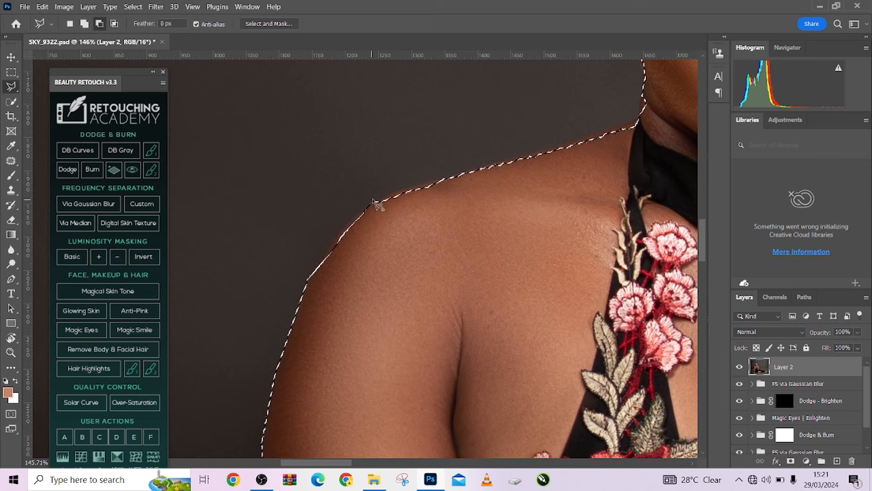
pyautogui.click(447, 177)
pyautogui.click(528, 157)
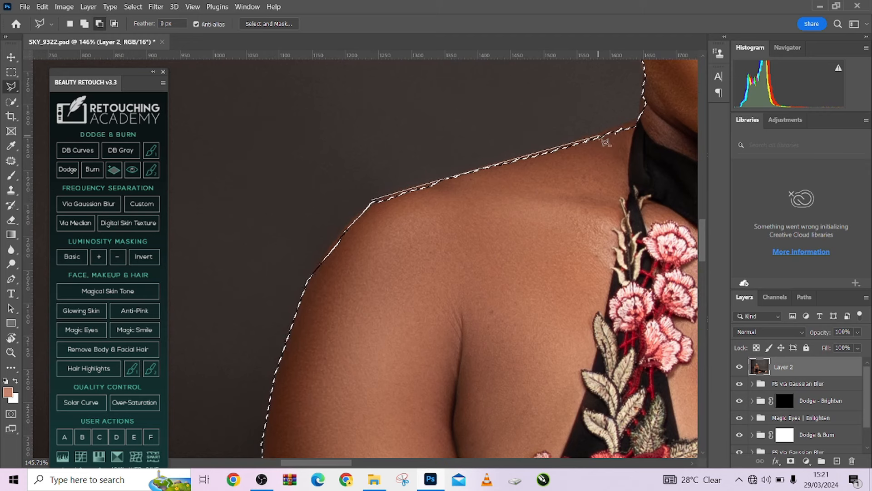
pyautogui.click(638, 120)
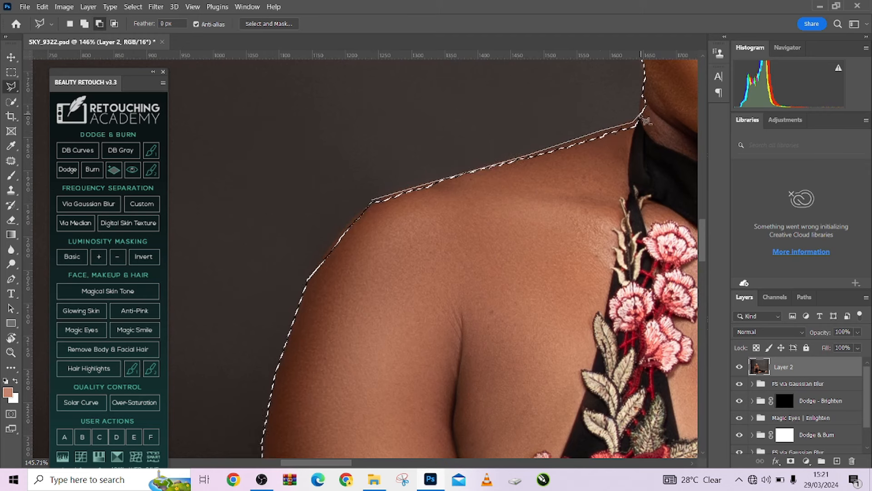
pyautogui.click(642, 97)
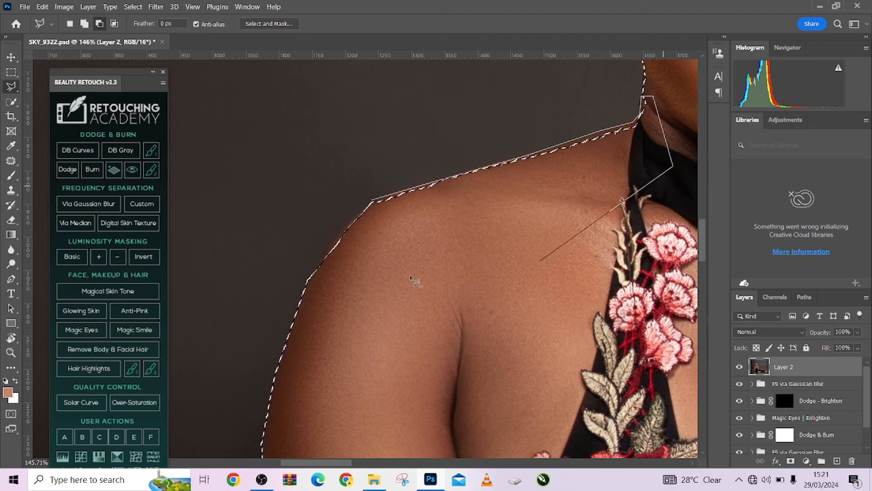
pyautogui.doubleClick(376, 270)
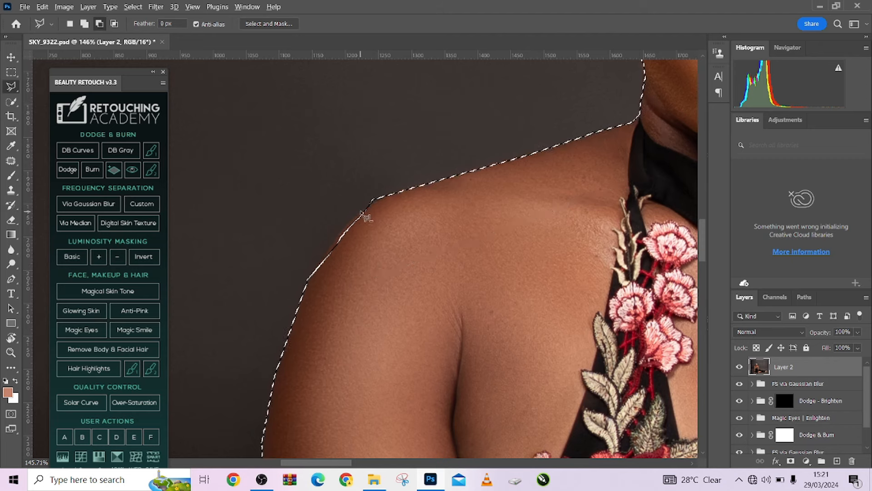
# Round off the angular selection edge at the outer curve of the right shoulder with a small subtracted polygon.
pyautogui.click(366, 209)
pyautogui.click(341, 230)
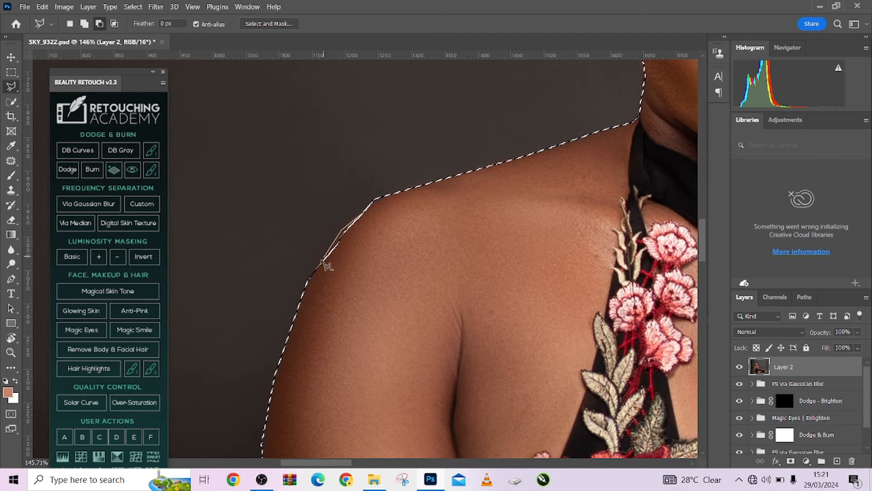
pyautogui.doubleClick(376, 212)
pyautogui.scroll(-3, 380, 226)
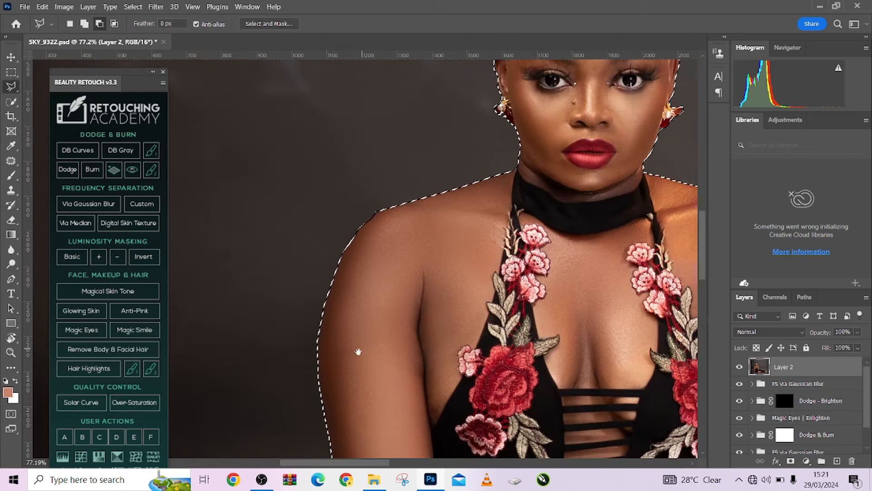
# Subtract the sliver of skin at the outer side of the right elbow from the background selection.
pyautogui.moveTo(358, 353); pyautogui.dragTo(358, 196)
pyautogui.scroll(2, 341, 293)
pyautogui.scroll(-3, 346, 300)
pyautogui.scroll(1, 364, 179)
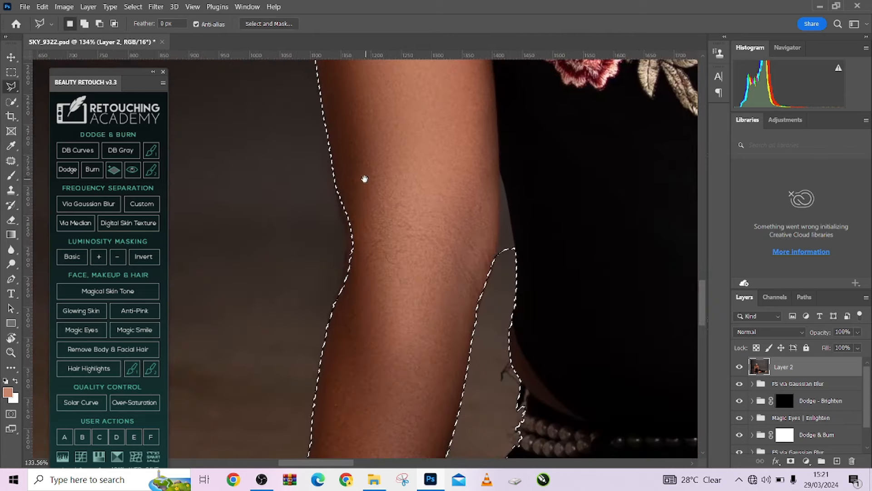
pyautogui.click(338, 193)
pyautogui.click(346, 236)
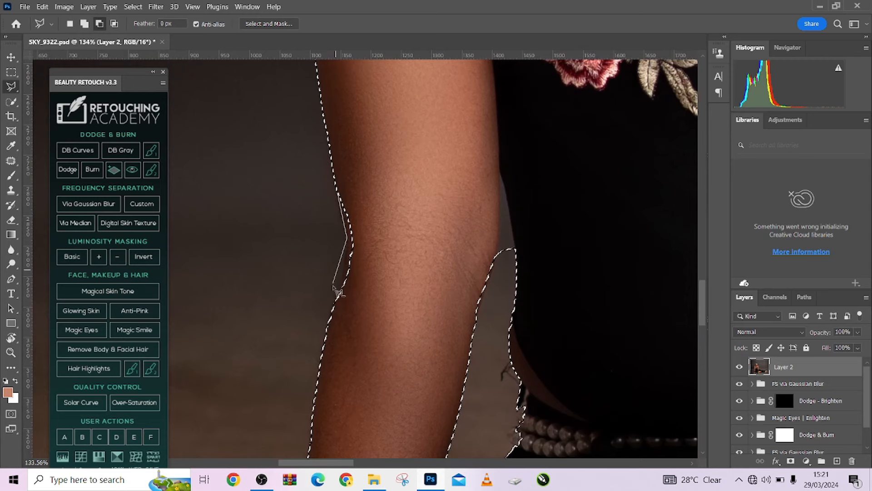
pyautogui.click(341, 286)
pyautogui.doubleClick(359, 199)
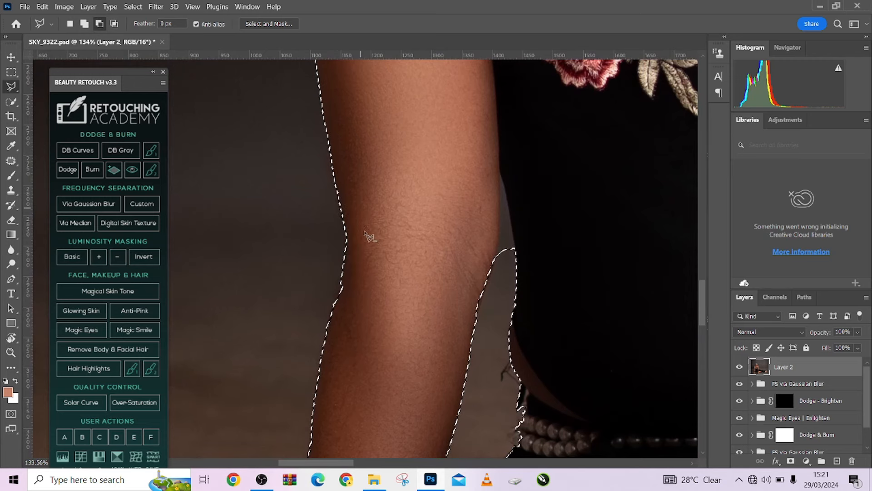
# Subtract the missed strip along the outer edge of the right forearm from the selection with the Polygonal Lasso.
pyautogui.scroll(-2, 366, 273)
pyautogui.scroll(-3, 366, 305)
pyautogui.scroll(2, 347, 299)
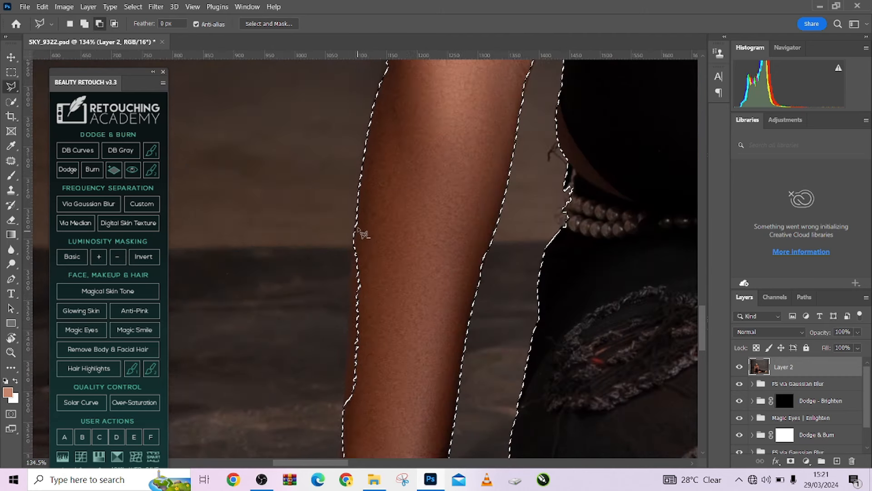
pyautogui.click(353, 241)
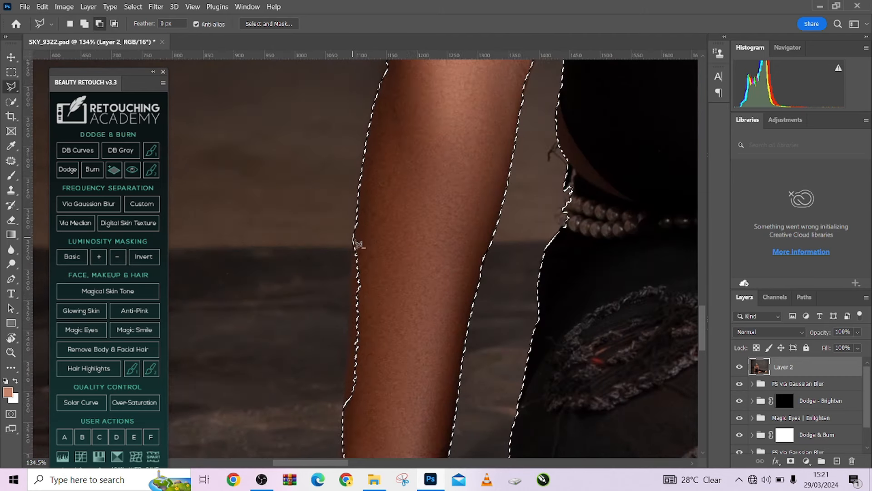
pyautogui.click(343, 405)
pyautogui.click(364, 408)
pyautogui.doubleClick(386, 258)
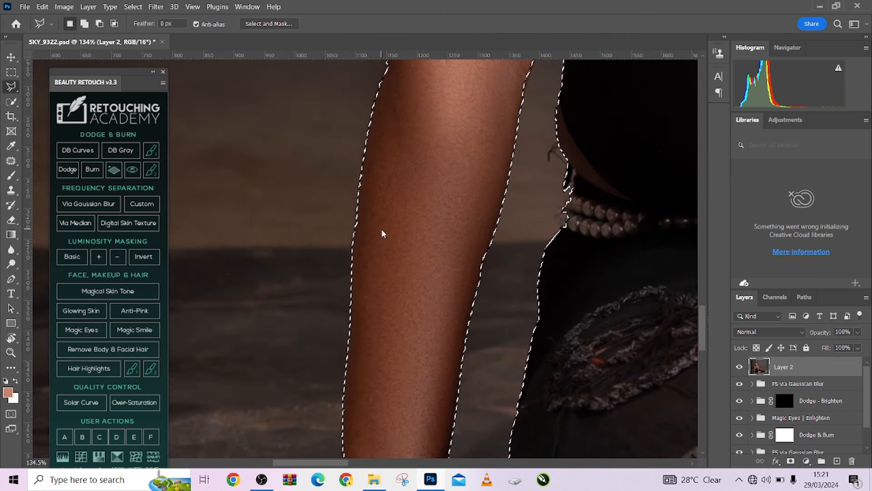
pyautogui.scroll(-6, 381, 229)
pyautogui.keyDown('alt'); pyautogui.click(369, 227); pyautogui.keyUp('alt')
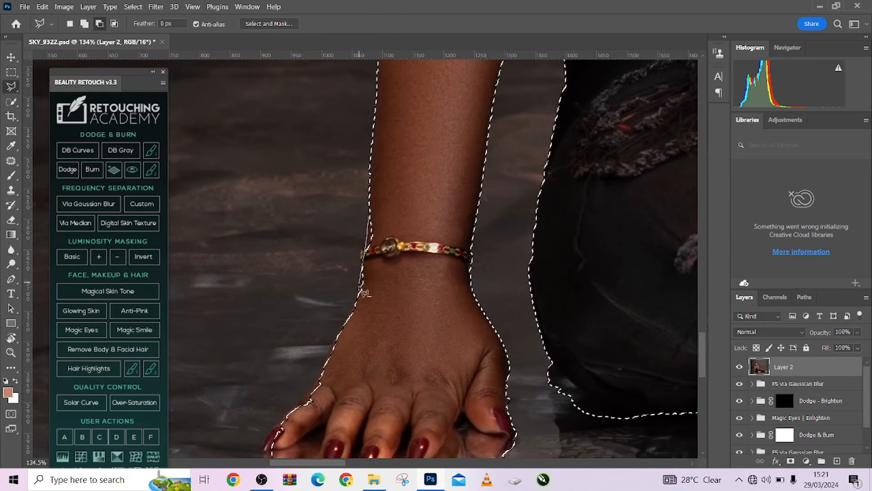
pyautogui.press('Escape')
# Add the floor reflection beneath the fingers and thumb of the right hand to the selection with Quick Selection.
pyautogui.scroll(-5, 396, 293)
pyautogui.hscroll(-1, 395, 293)
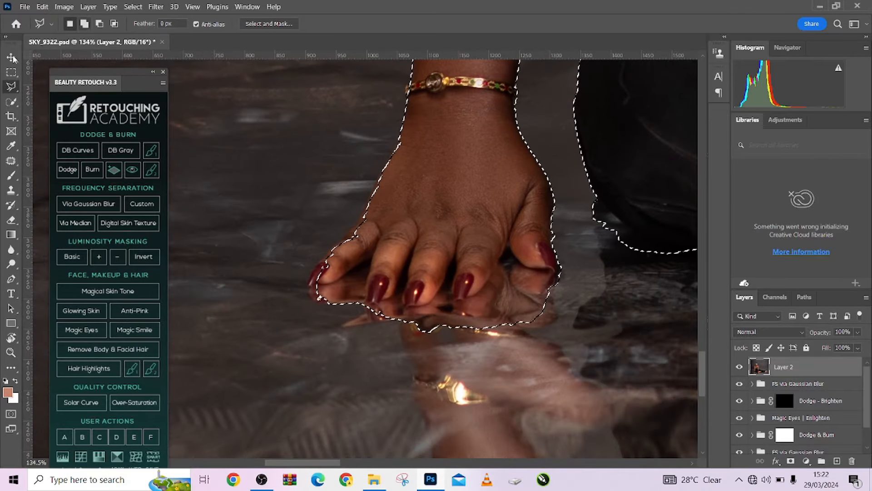
pyautogui.click(11, 101)
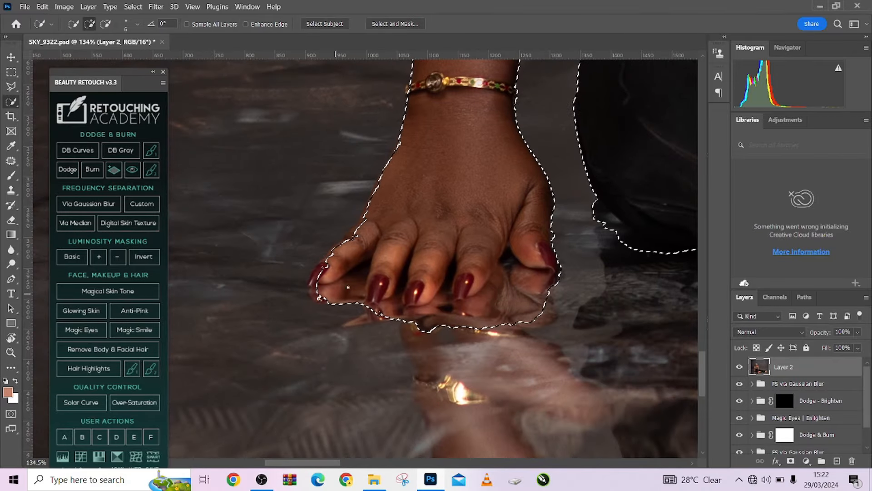
pyautogui.moveTo(361, 270); pyautogui.dragTo(354, 273)
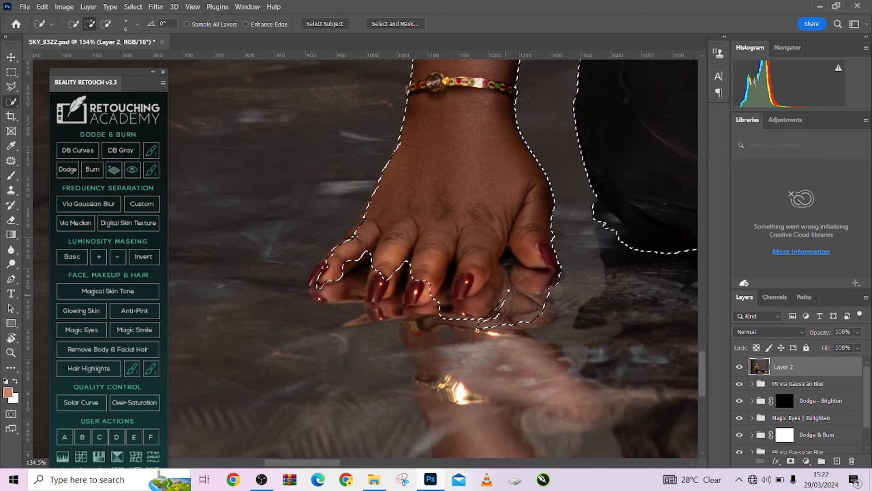
pyautogui.moveTo(509, 258)
pyautogui.mouseDown()
pyautogui.moveTo(478, 307)
pyautogui.moveTo(336, 291)
pyautogui.mouseUp()
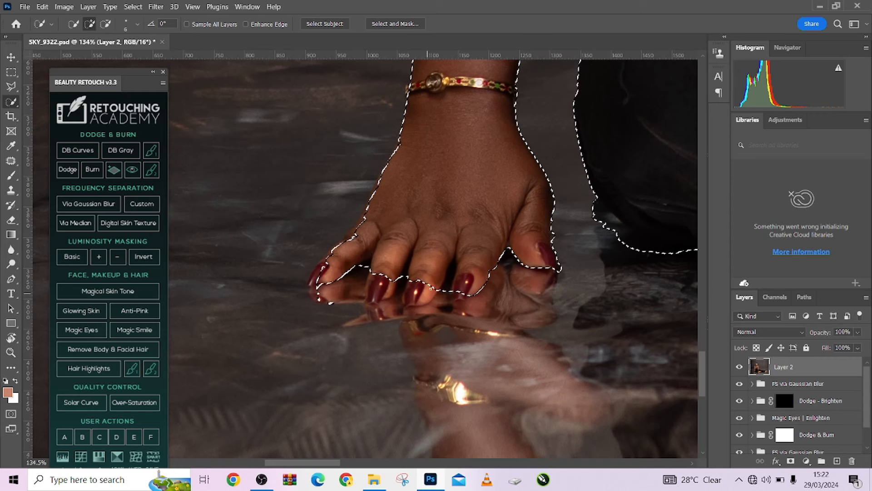
# Subtract the red nails and tips of the middle fingers from the selection with a 13 px Quick Selection brush.
pyautogui.moveTo(431, 288)
pyautogui.mouseDown()
pyautogui.moveTo(420, 298)
pyautogui.moveTo(426, 283)
pyautogui.mouseUp()
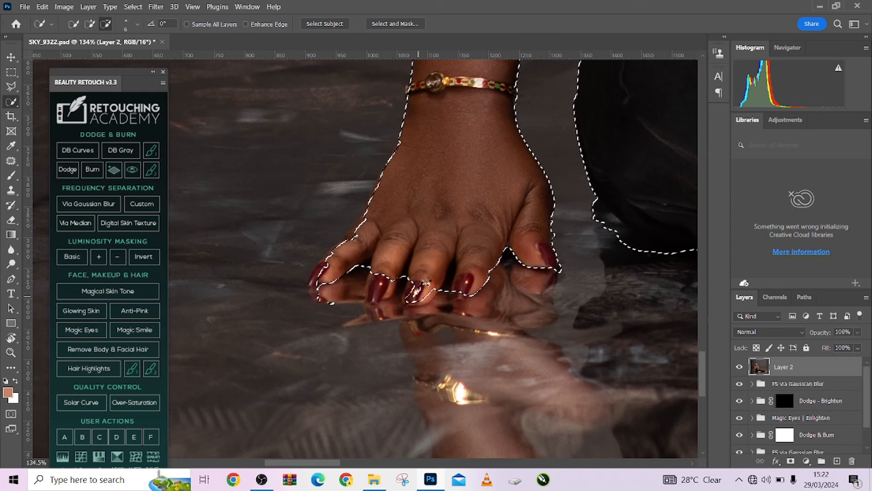
pyautogui.hotkey('ctrl', 'z')
pyautogui.press(']')
pyautogui.press(']')
pyautogui.press(']')
pyautogui.press(']')
pyautogui.press(']')
pyautogui.press(']')
pyautogui.press(']')
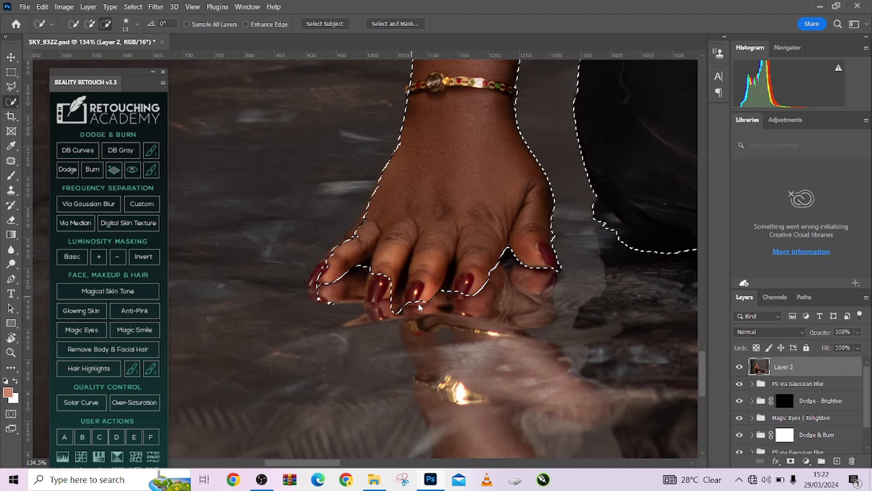
pyautogui.hotkey('ctrl', 'z')
pyautogui.moveTo(390, 311)
pyautogui.keyDown('alt'); pyautogui.mouseDown()
pyautogui.moveTo(388, 284)
pyautogui.moveTo(373, 298)
pyautogui.mouseUp(); pyautogui.keyUp('alt')
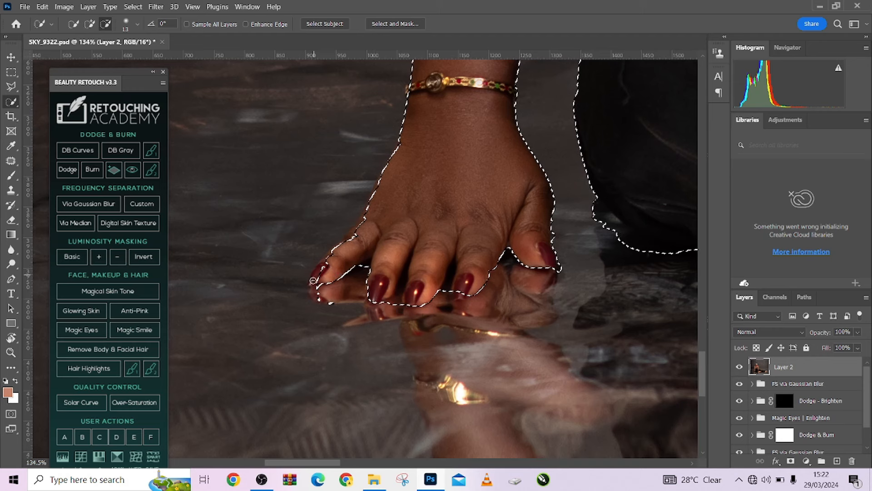
# Subtract the little finger's nail and outer edge from the selection and correct the edge between the other fingertips.
pyautogui.moveTo(313, 280)
pyautogui.keyDown('alt'); pyautogui.mouseDown()
pyautogui.moveTo(341, 266)
pyautogui.moveTo(330, 263)
pyautogui.moveTo(328, 274)
pyautogui.moveTo(355, 262)
pyautogui.moveTo(340, 247)
pyautogui.moveTo(368, 216)
pyautogui.mouseUp(); pyautogui.keyUp('alt')
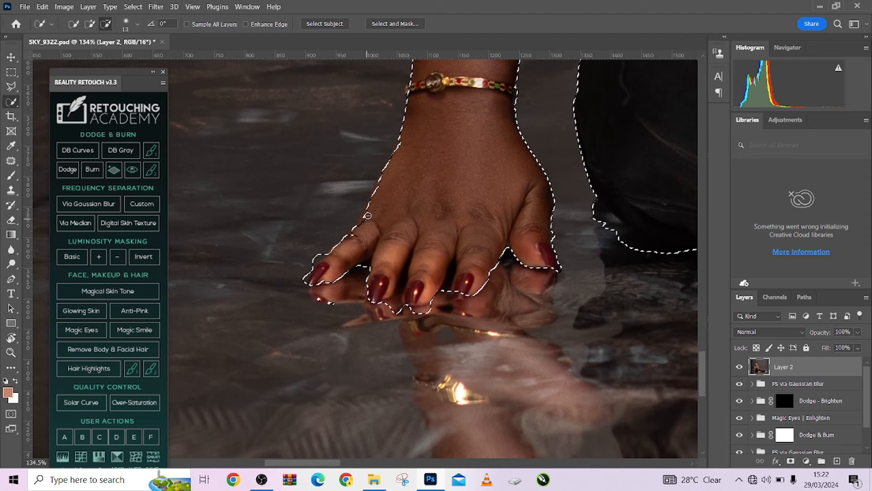
pyautogui.keyDown('alt'); pyautogui.click(346, 246); pyautogui.keyUp('alt')
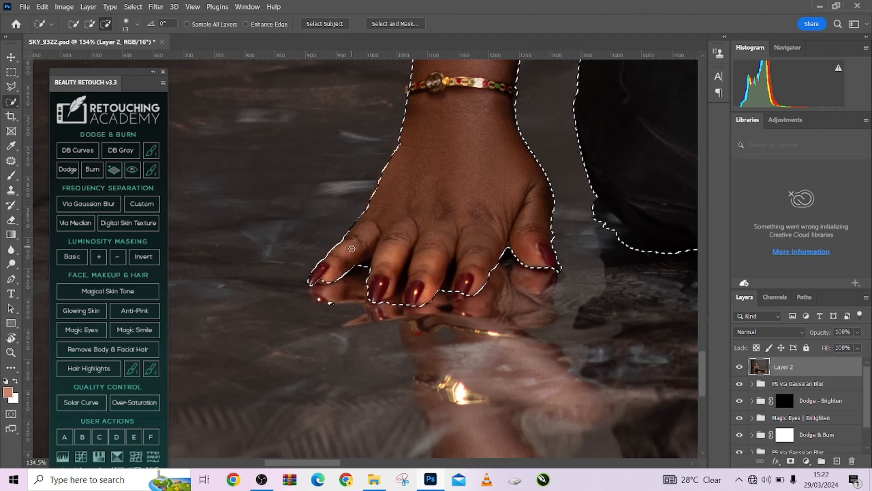
pyautogui.keyDown('alt'); pyautogui.click(395, 304); pyautogui.keyUp('alt')
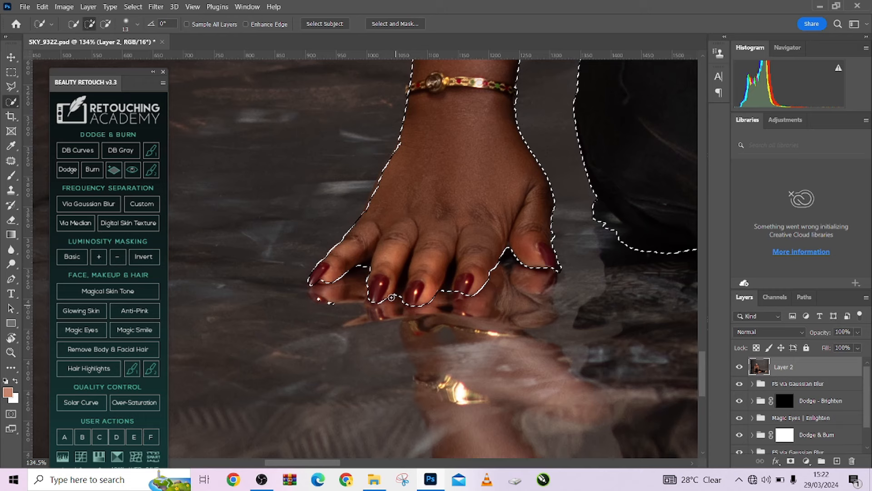
pyautogui.keyDown('alt'); pyautogui.click(474, 291); pyautogui.keyUp('alt')
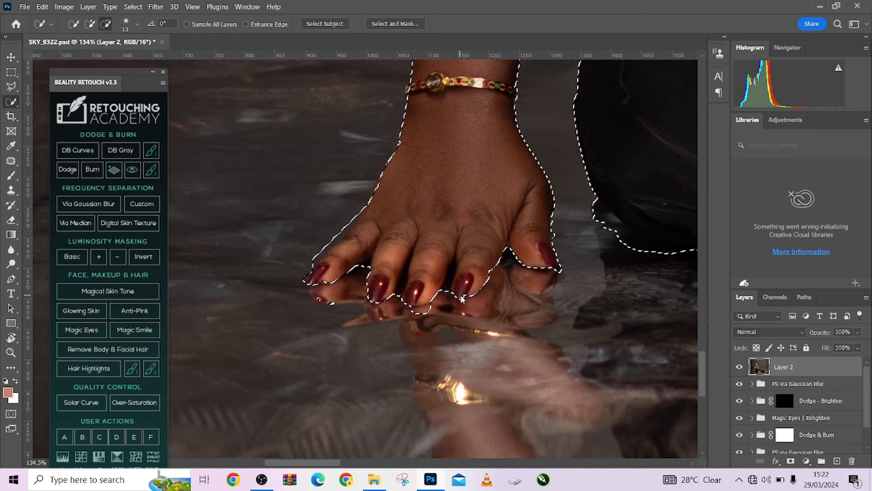
# Tighten the background selection's edge around the fingertips of the hand resting on the floor.
pyautogui.click(431, 310)
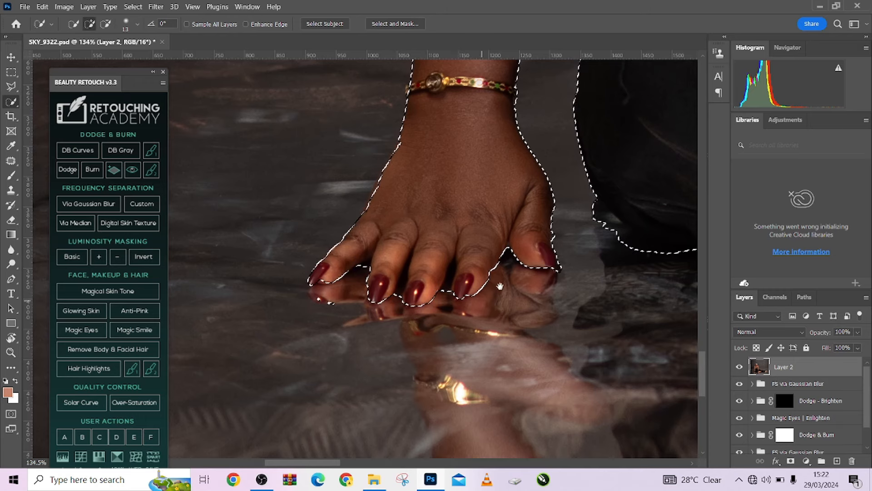
pyautogui.hscroll(4, 454, 306)
pyautogui.scroll(2, 454, 306)
pyautogui.scroll(-6, 484, 304)
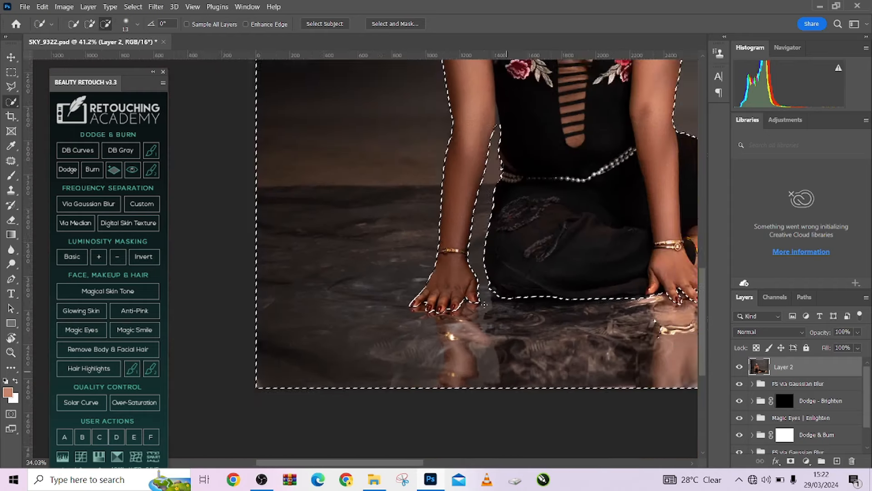
# Duplicate Layer 2 and cut the selected background from the copy onto its own layer with Layer Via Cut.
pyautogui.scroll(-1, 434, 246)
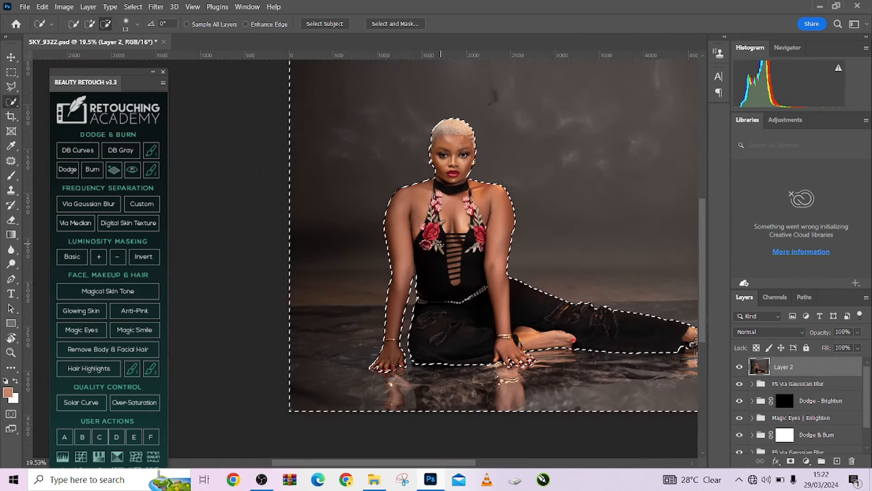
pyautogui.scroll(-1, 443, 244)
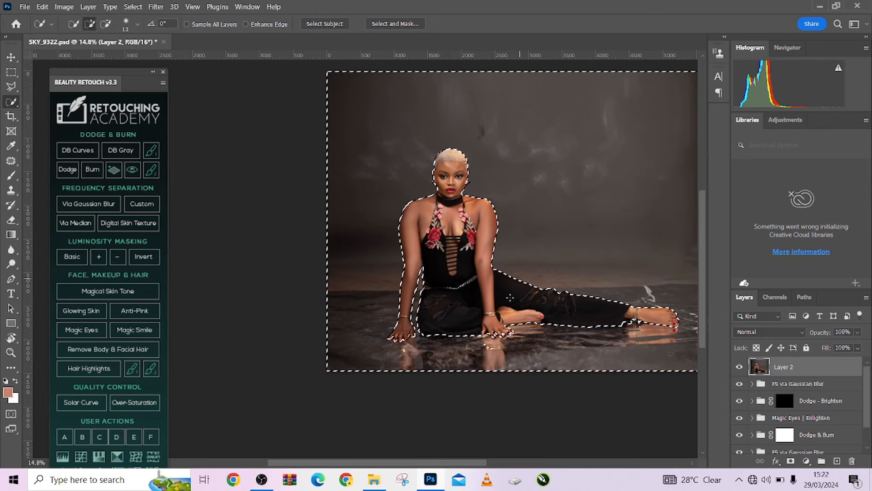
pyautogui.scroll(-2, 509, 297)
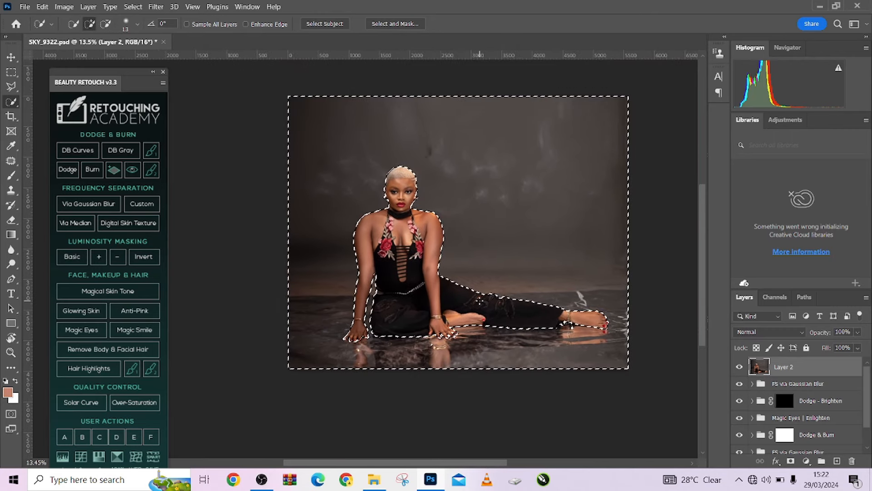
pyautogui.scroll(1, 480, 300)
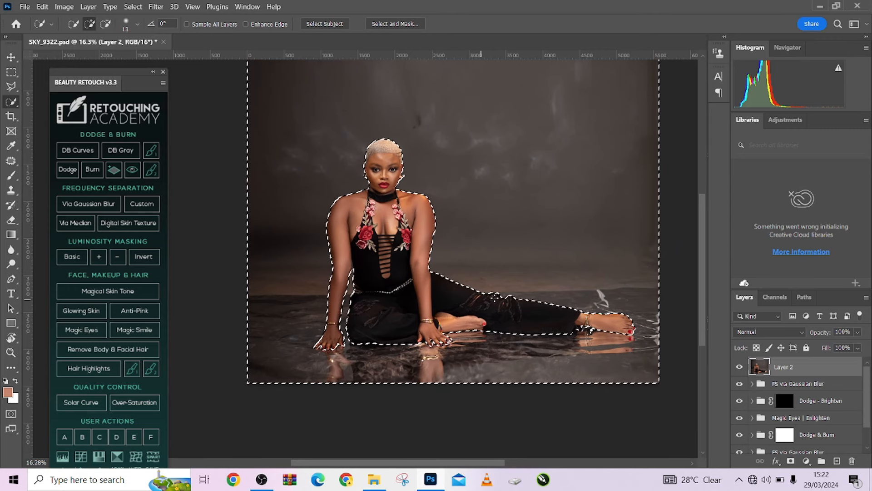
pyautogui.moveTo(821, 369); pyautogui.dragTo(837, 461)
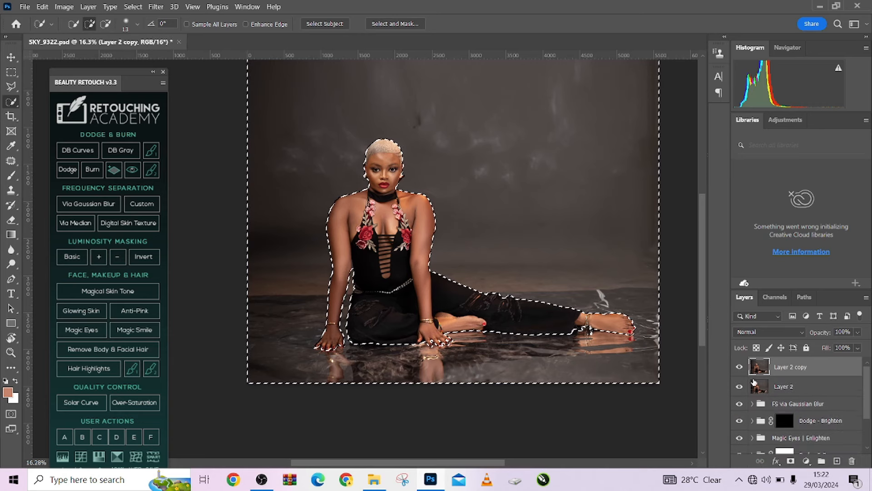
pyautogui.rightClick(501, 207)
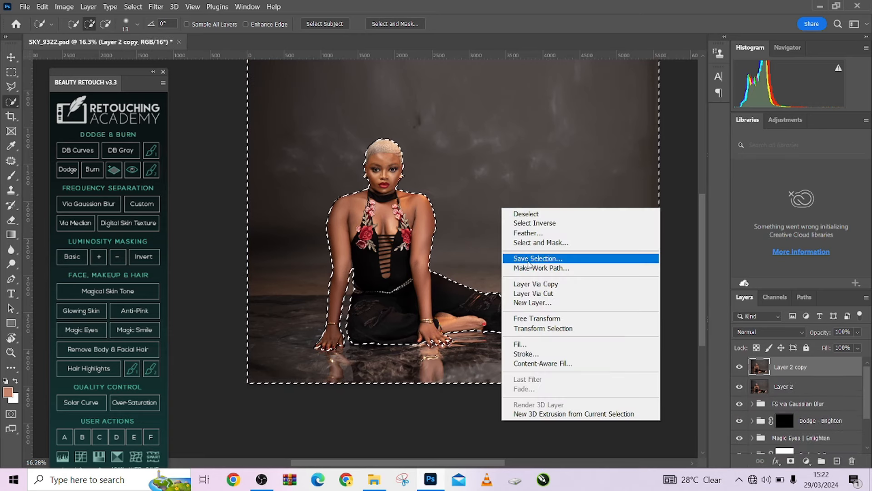
pyautogui.click(548, 294)
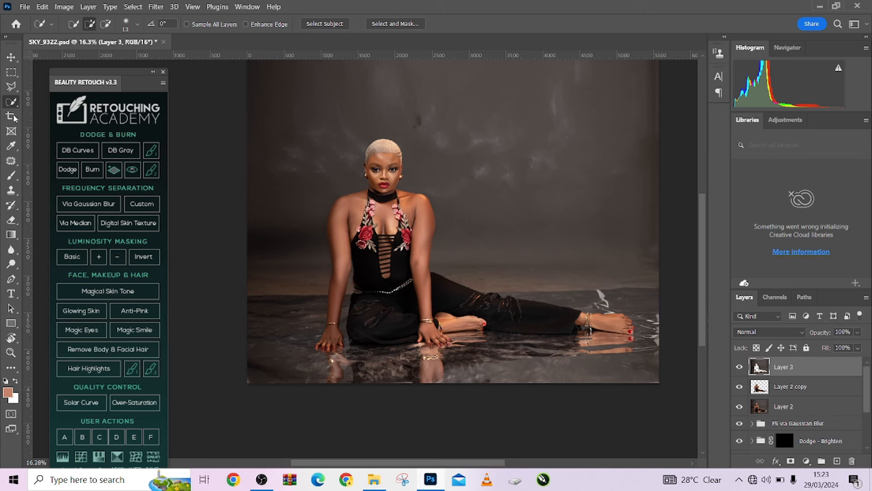
# Use the Patch tool on Layer 3 to blend the line between floor and backdrop above the outstretched foot.
pyautogui.click(11, 160)
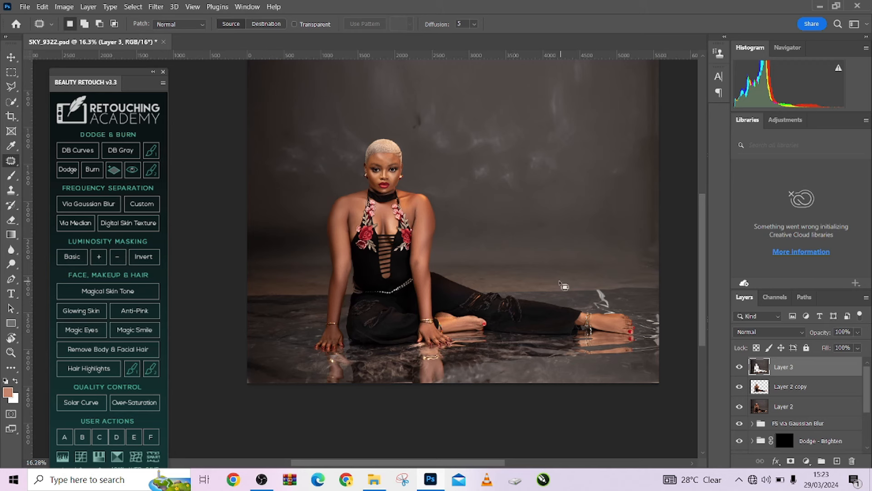
pyautogui.moveTo(565, 283)
pyautogui.mouseDown()
pyautogui.moveTo(664, 284)
pyautogui.moveTo(600, 299)
pyautogui.moveTo(562, 295)
pyautogui.moveTo(550, 287)
pyautogui.moveTo(570, 273)
pyautogui.mouseUp()
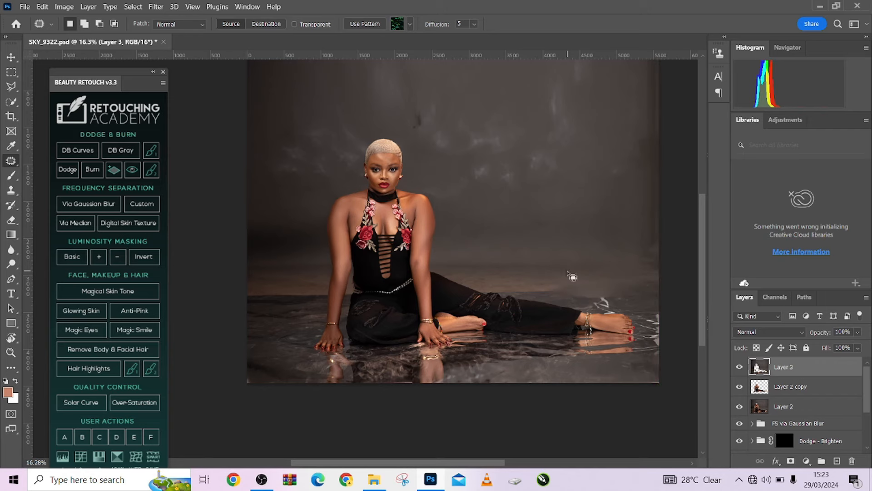
pyautogui.hotkey('ctrl', 'd')
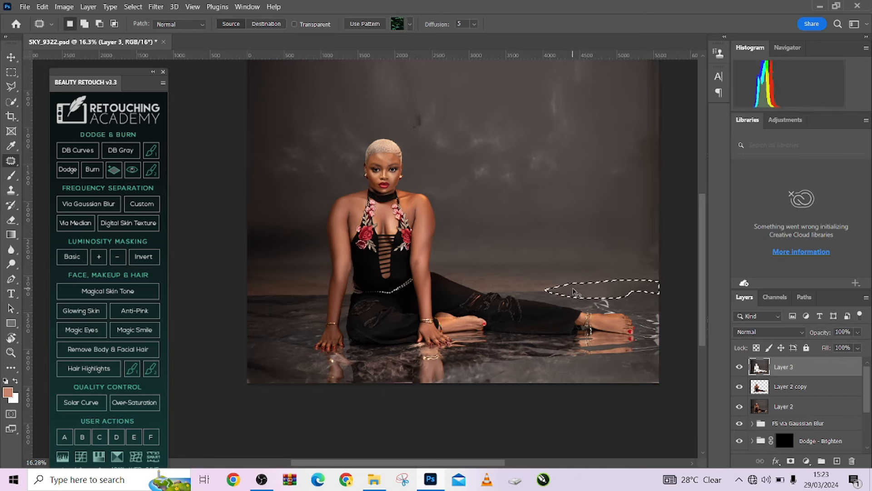
pyautogui.scroll(3, 586, 305)
pyautogui.moveTo(590, 309); pyautogui.dragTo(482, 302)
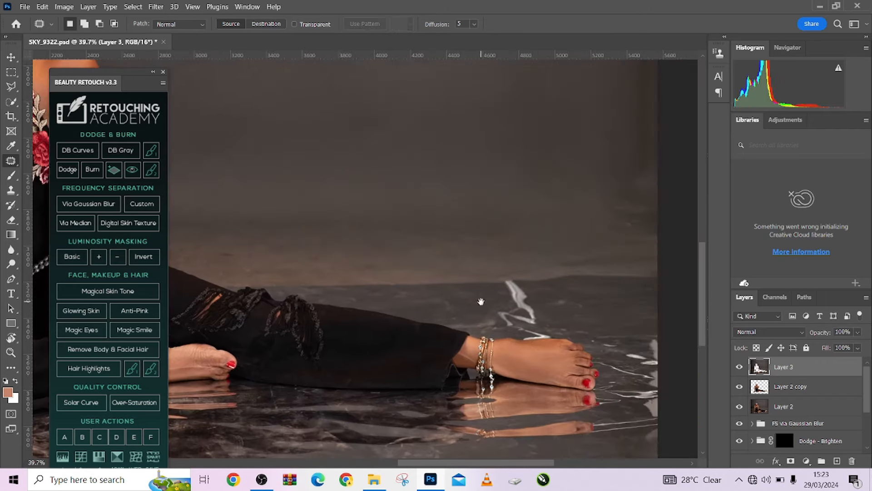
pyautogui.moveTo(638, 269)
pyautogui.mouseDown()
pyautogui.moveTo(658, 293)
pyautogui.moveTo(598, 272)
pyautogui.moveTo(606, 268)
pyautogui.mouseUp()
pyautogui.moveTo(613, 276)
pyautogui.mouseDown()
pyautogui.moveTo(590, 266)
pyautogui.moveTo(604, 276)
pyautogui.moveTo(595, 284)
pyautogui.moveTo(531, 287)
pyautogui.moveTo(511, 276)
pyautogui.moveTo(531, 282)
pyautogui.moveTo(483, 289)
pyautogui.moveTo(399, 278)
pyautogui.moveTo(463, 261)
pyautogui.mouseUp()
pyautogui.hotkey('ctrl', 'd')
pyautogui.hotkey('ctrl', 'd')
pyautogui.hotkey('ctrl', 'd')
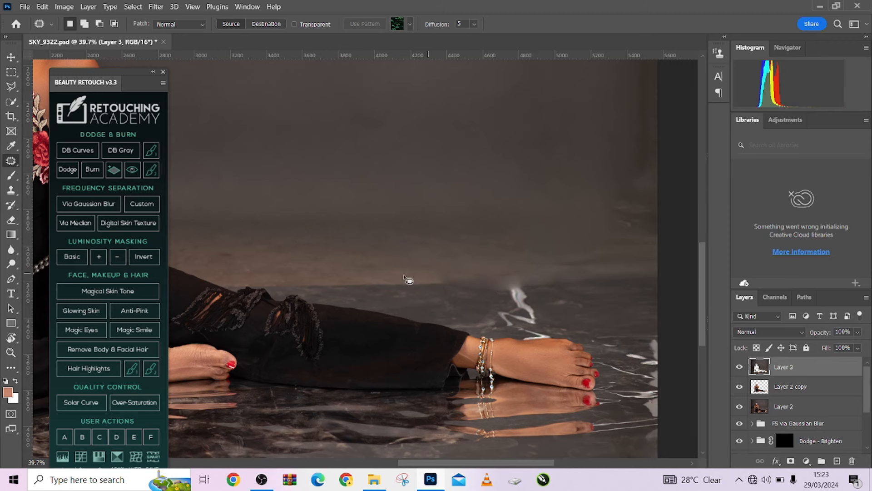
# Patch the remaining floor-to-backdrop line above the ripped knee of the trousers.
pyautogui.moveTo(411, 276)
pyautogui.mouseDown()
pyautogui.moveTo(454, 277)
pyautogui.moveTo(425, 293)
pyautogui.moveTo(376, 285)
pyautogui.moveTo(409, 278)
pyautogui.mouseUp()
pyautogui.moveTo(391, 282)
pyautogui.mouseDown()
pyautogui.moveTo(395, 259)
pyautogui.moveTo(488, 297)
pyautogui.moveTo(367, 291)
pyautogui.moveTo(435, 268)
pyautogui.mouseUp()
pyautogui.hotkey('ctrl', 'd')
pyautogui.hscroll(-3, 420, 273)
pyautogui.hotkey('ctrl', 'd')
pyautogui.moveTo(390, 288)
pyautogui.mouseDown()
pyautogui.moveTo(442, 296)
pyautogui.moveTo(357, 298)
pyautogui.moveTo(383, 282)
pyautogui.mouseUp()
pyautogui.hotkey('ctrl', 'd')
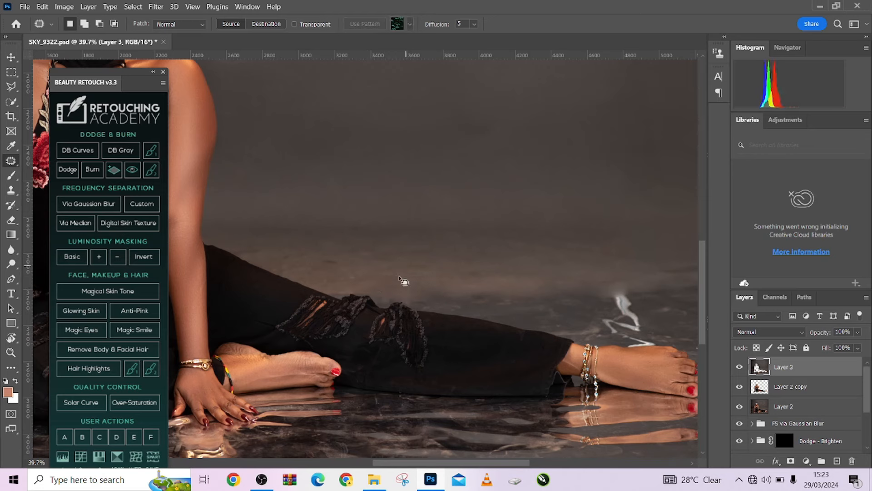
# Patch the floor-to-backdrop line beside the arm nearest the photo's left edge and in the gap between that arm and the waist.
pyautogui.scroll(-3, 403, 282)
pyautogui.hscroll(-5, 454, 282)
pyautogui.hscroll(5, 417, 270)
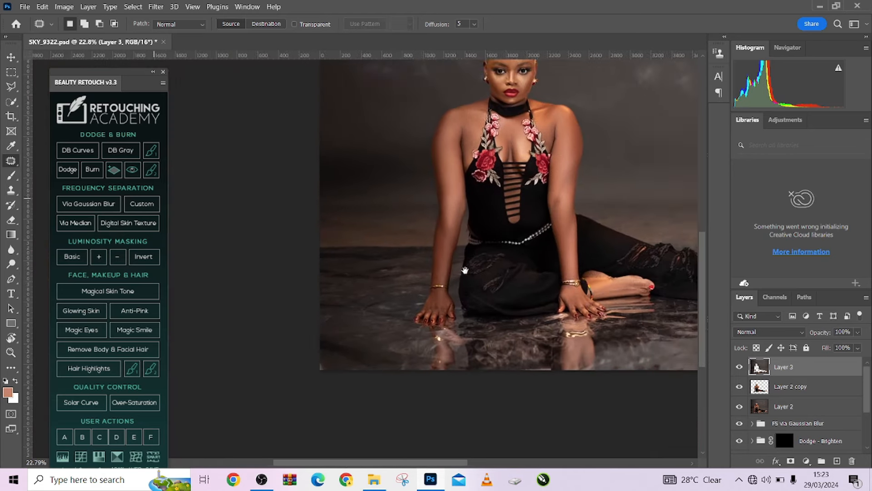
pyautogui.moveTo(338, 255)
pyautogui.mouseDown()
pyautogui.moveTo(412, 261)
pyautogui.moveTo(313, 262)
pyautogui.moveTo(339, 256)
pyautogui.mouseUp()
pyautogui.scroll(2, 382, 263)
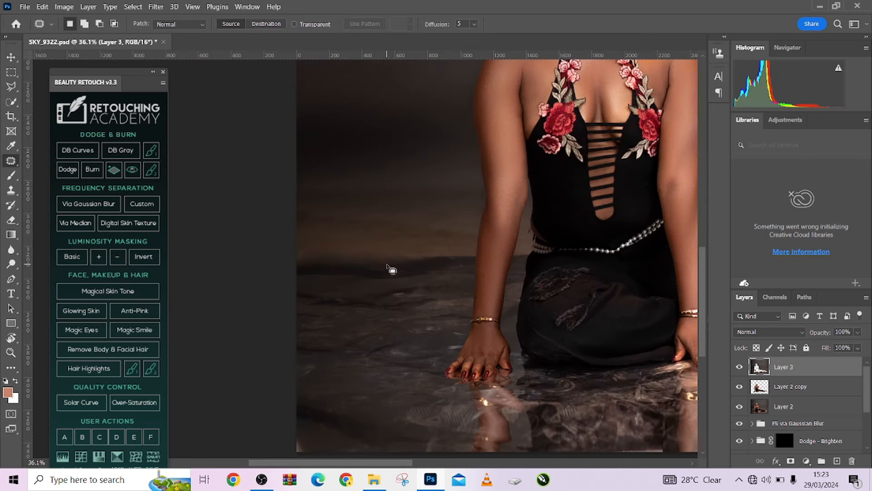
pyautogui.moveTo(423, 249)
pyautogui.mouseDown()
pyautogui.moveTo(467, 248)
pyautogui.moveTo(470, 261)
pyautogui.moveTo(378, 260)
pyautogui.moveTo(433, 256)
pyautogui.moveTo(421, 241)
pyautogui.mouseUp()
pyautogui.hotkey('ctrl', 'd')
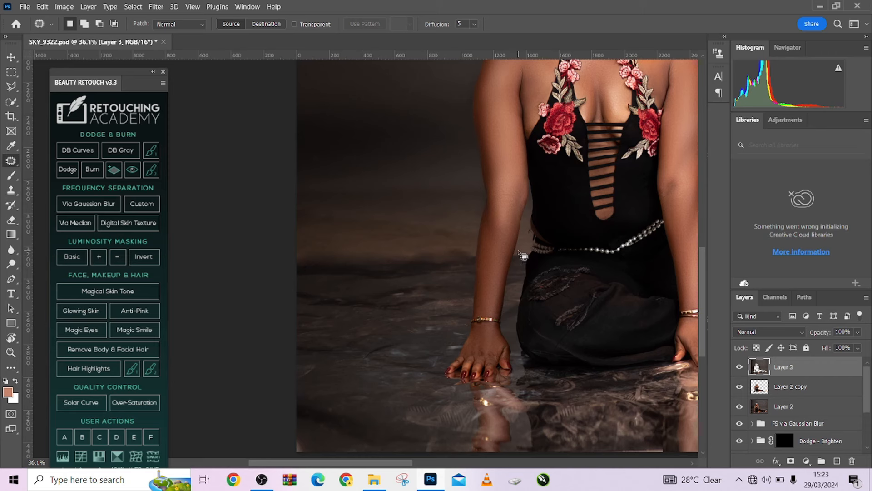
pyautogui.moveTo(539, 255)
pyautogui.mouseDown()
pyautogui.moveTo(516, 257)
pyautogui.moveTo(529, 237)
pyautogui.moveTo(530, 262)
pyautogui.moveTo(531, 248)
pyautogui.mouseUp()
pyautogui.hotkey('ctrl', 'd')
# Load Layer 3's pixels as a selection and start a Tilt-Shift blur on the background.
pyautogui.scroll(-5, 523, 284)
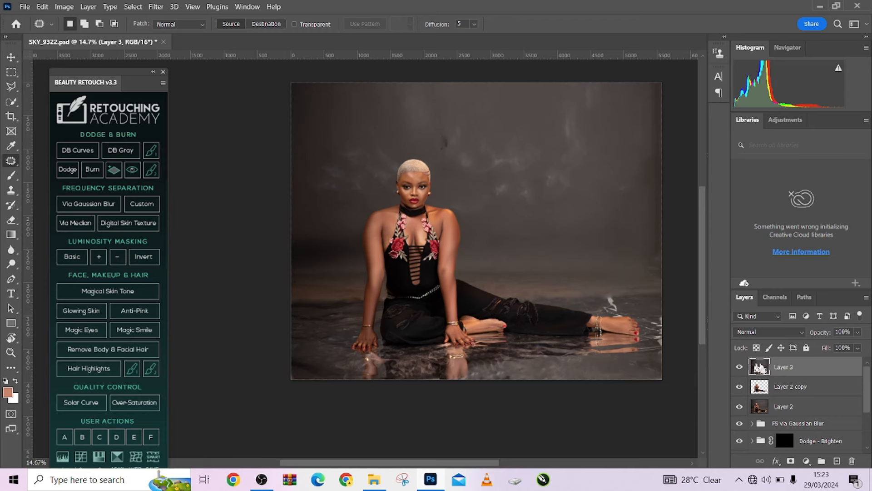
pyautogui.keyDown('ctrl'); pyautogui.click(760, 368); pyautogui.keyUp('ctrl')
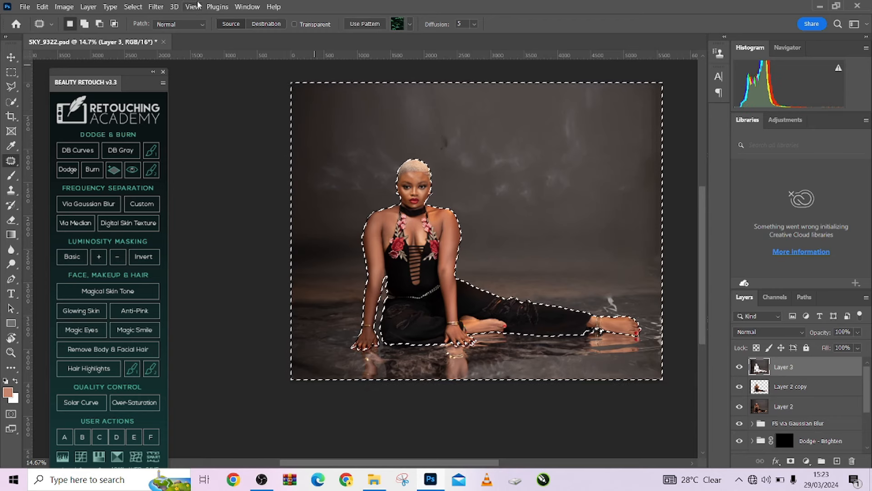
pyautogui.click(156, 7)
pyautogui.moveTo(189, 154)
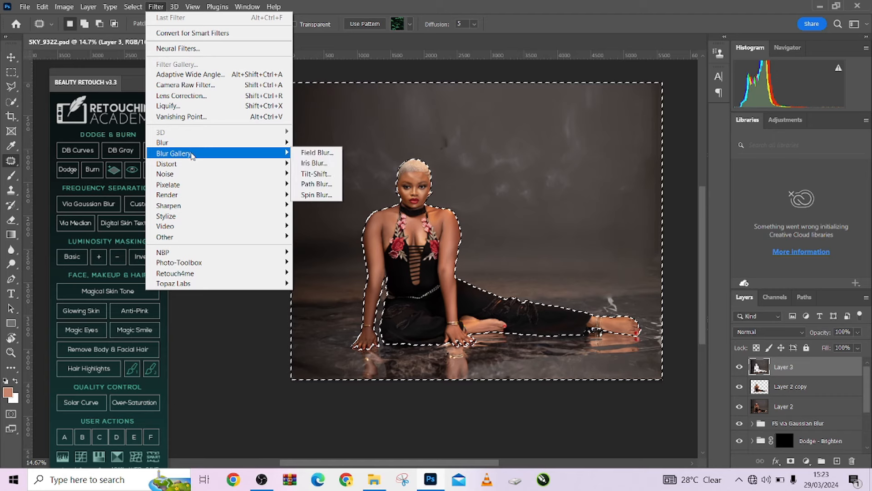
pyautogui.click(316, 173)
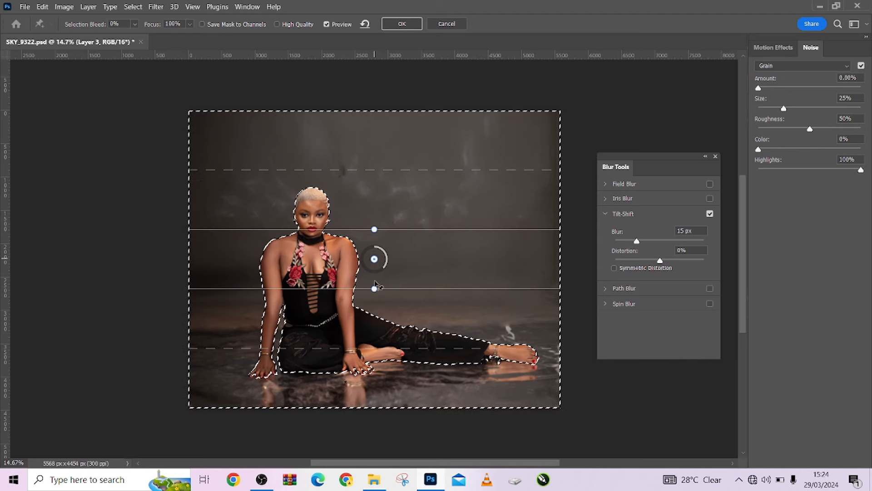
# Center the tilt-shift focus band on the hands, extend it below the photo, and set the blur to 148 px.
pyautogui.moveTo(373, 259); pyautogui.dragTo(350, 347)
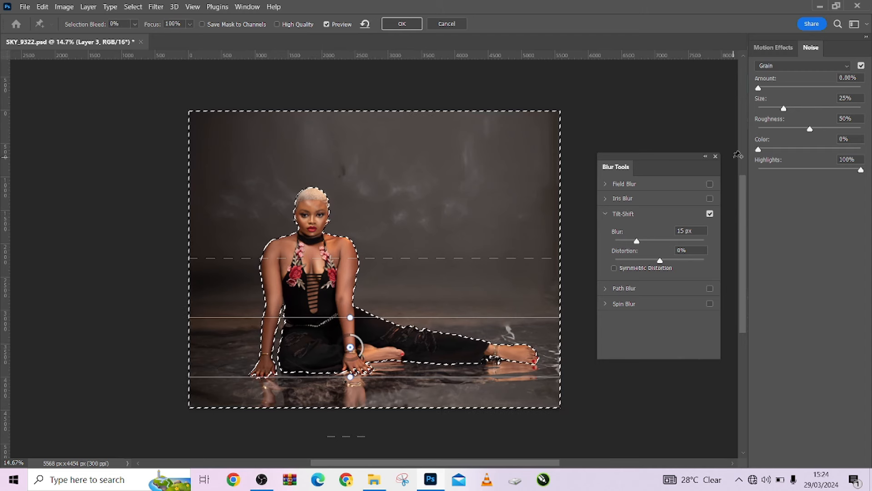
pyautogui.click(670, 241)
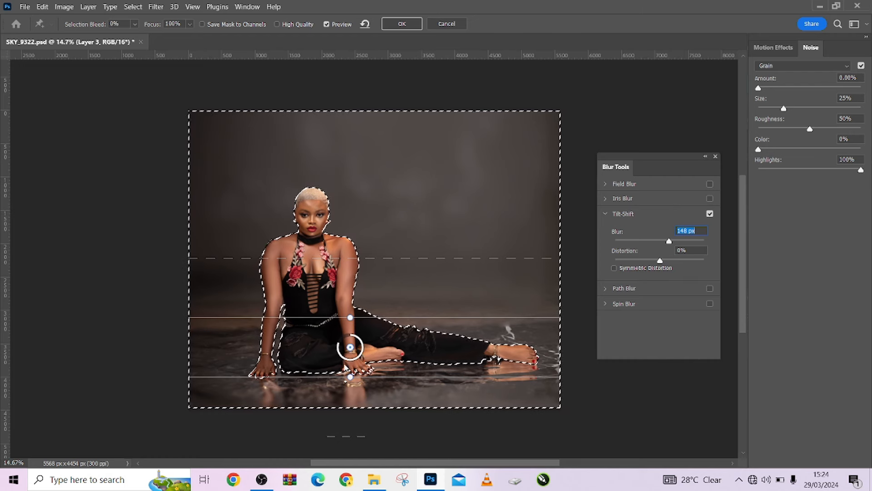
pyautogui.moveTo(337, 380); pyautogui.dragTo(337, 419)
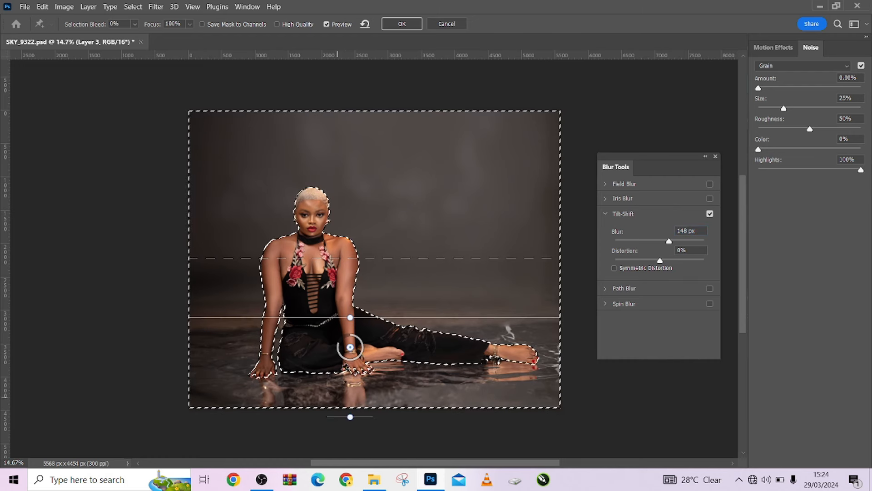
pyautogui.moveTo(350, 348); pyautogui.dragTo(348, 372)
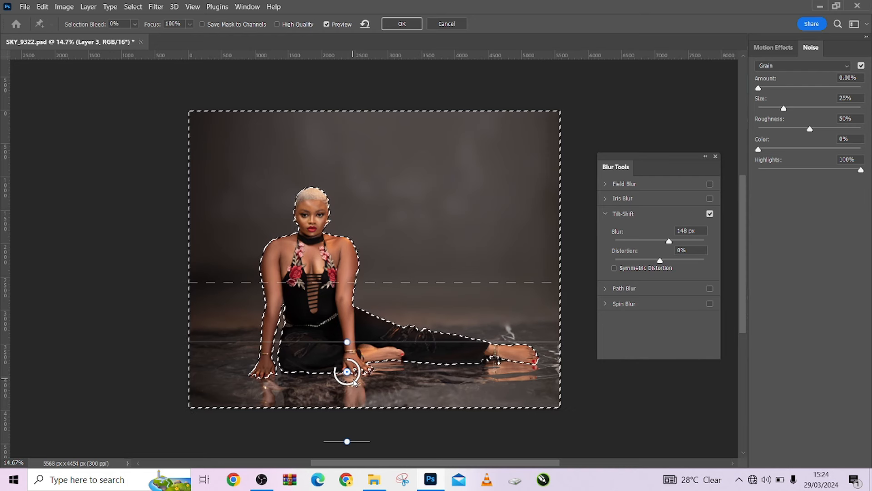
pyautogui.moveTo(376, 283); pyautogui.dragTo(377, 292)
# Raise the tilt-shift blur to 387 px, lower the upper focus and transition lines toward the floor, and apply the filter.
pyautogui.moveTo(674, 241); pyautogui.dragTo(697, 242)
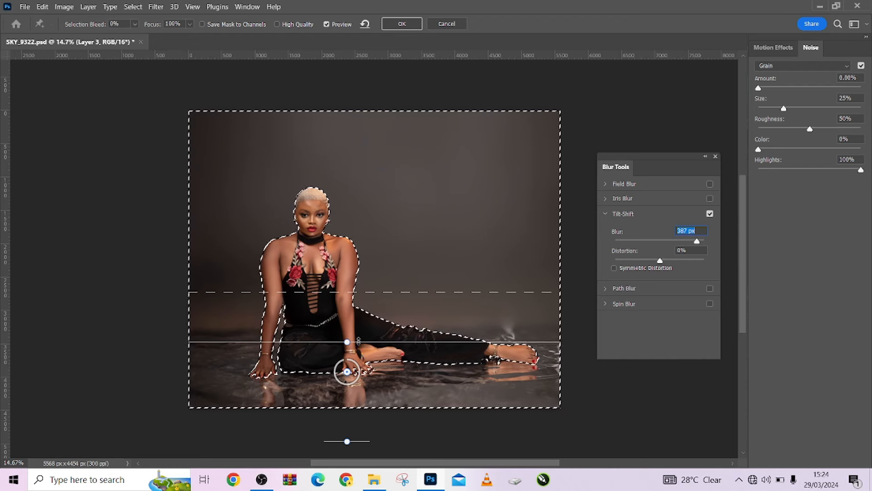
pyautogui.moveTo(358, 344); pyautogui.dragTo(384, 352)
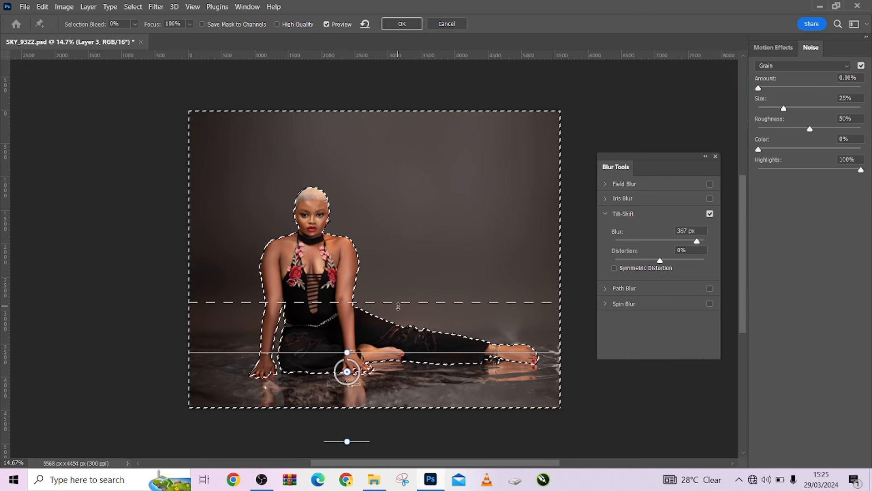
pyautogui.moveTo(398, 306); pyautogui.dragTo(399, 311)
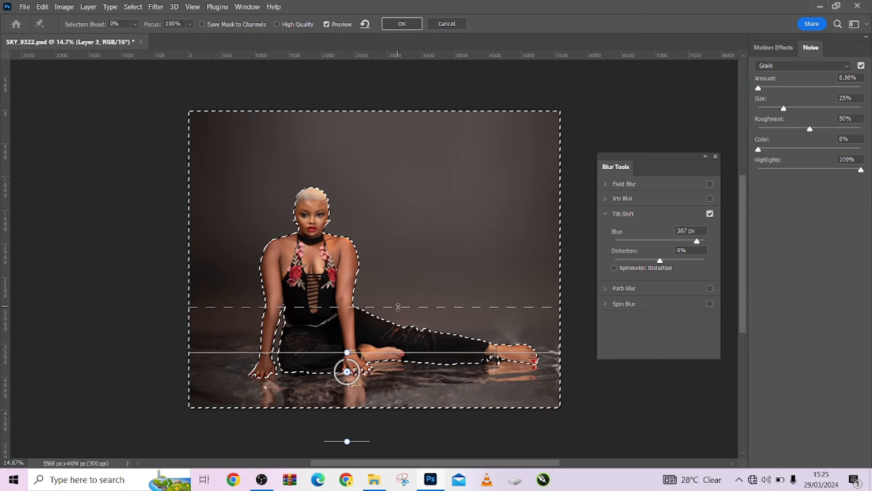
pyautogui.click(402, 23)
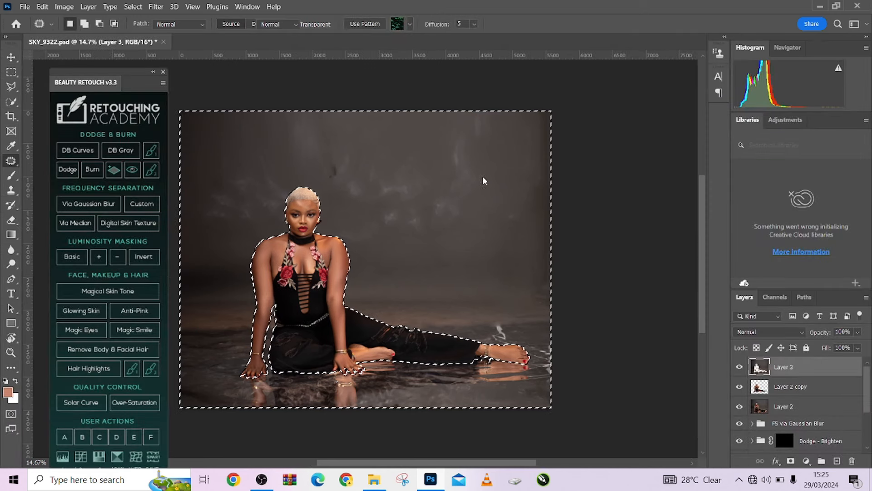
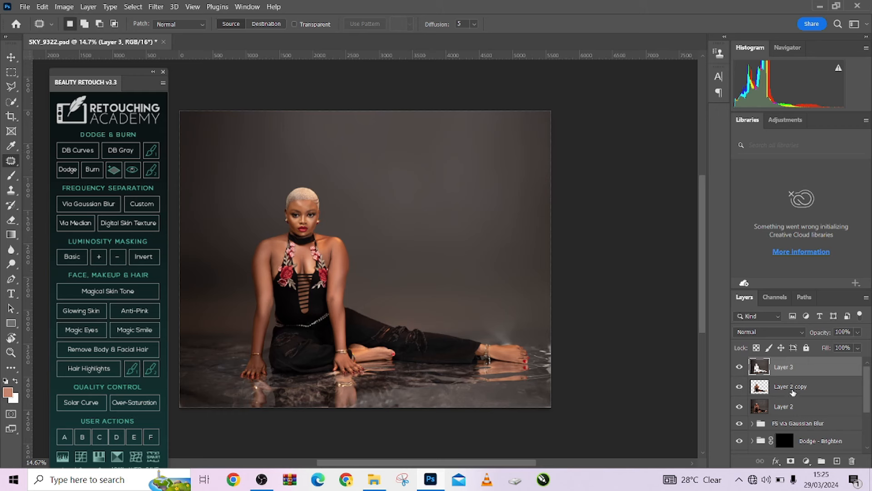
# Add a Solid Color fill layer in bc8771 directly above Layer 2 copy.
pyautogui.click(792, 392)
pyautogui.click(806, 461)
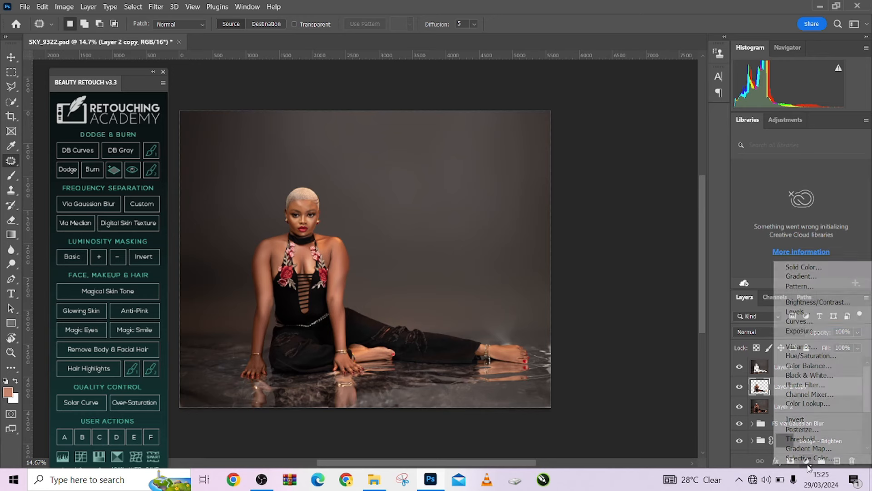
pyautogui.click(801, 267)
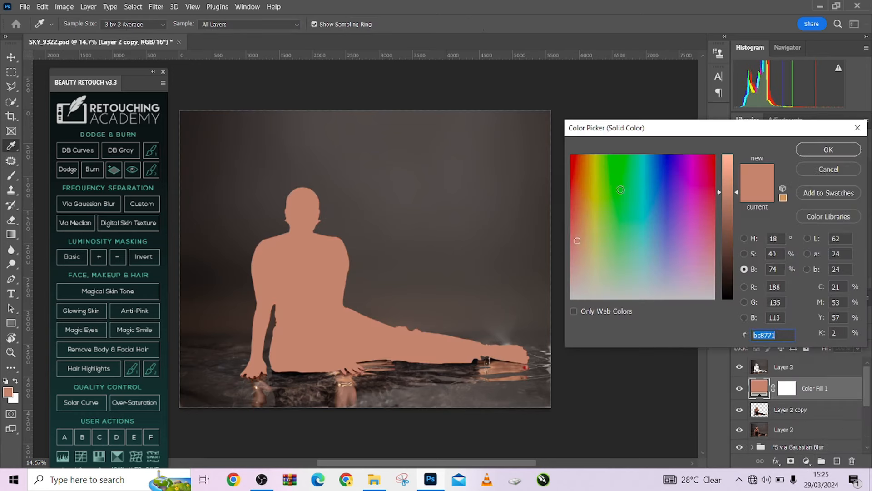
pyautogui.click(819, 150)
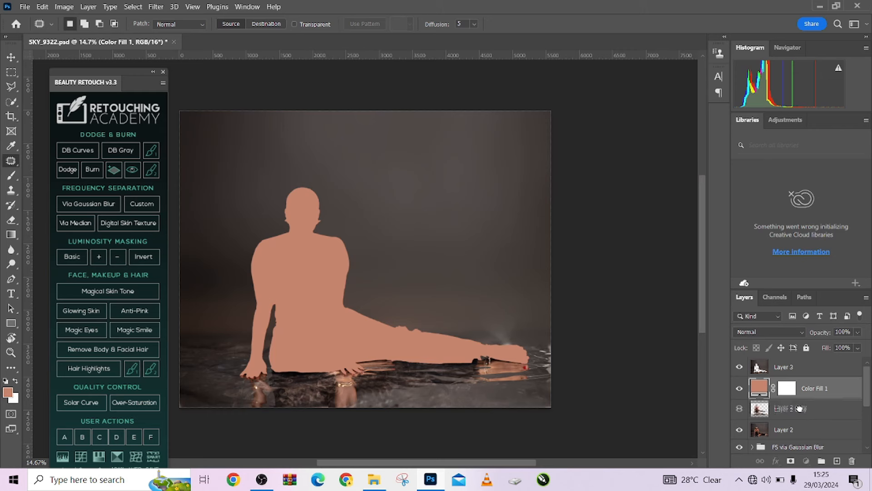
# Select Layer 2 copy and toggle the solid color layer's visibility off and on.
pyautogui.click(757, 411)
pyautogui.click(739, 390)
pyautogui.click(739, 390)
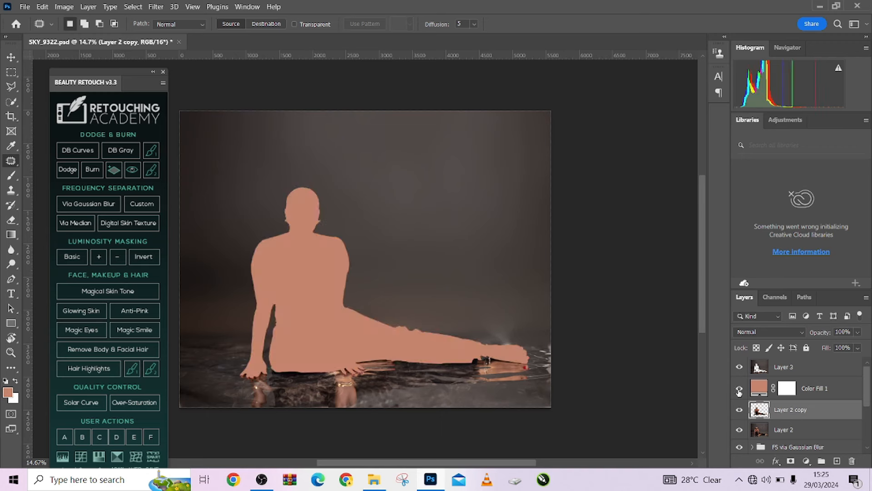
# Move the solid color fill layer above Layer 3 and place Layer 2 copy at the top of the stack.
pyautogui.click(739, 389)
pyautogui.click(739, 390)
pyautogui.moveTo(831, 393); pyautogui.dragTo(833, 361)
pyautogui.moveTo(815, 412); pyautogui.dragTo(806, 361)
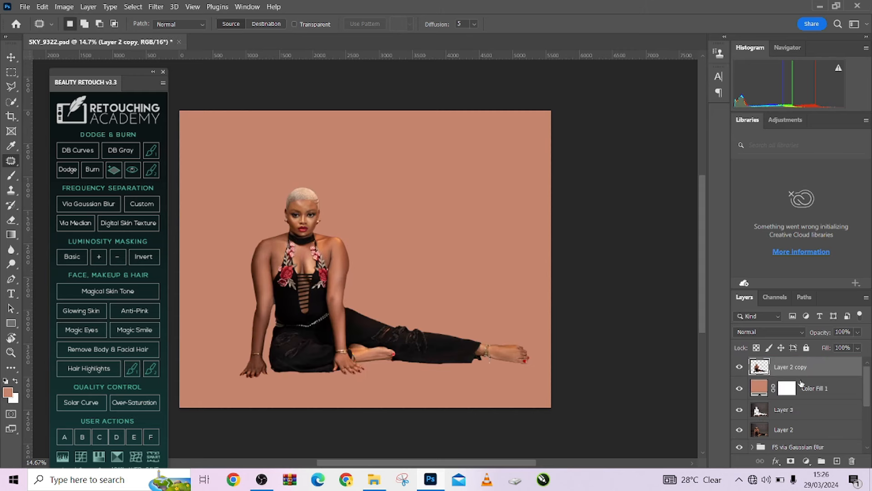
# Hide Color Fill 1, recolor it to 4c4642 by sampling the floor and darkening the sample, and show the layer again.
pyautogui.click(840, 391)
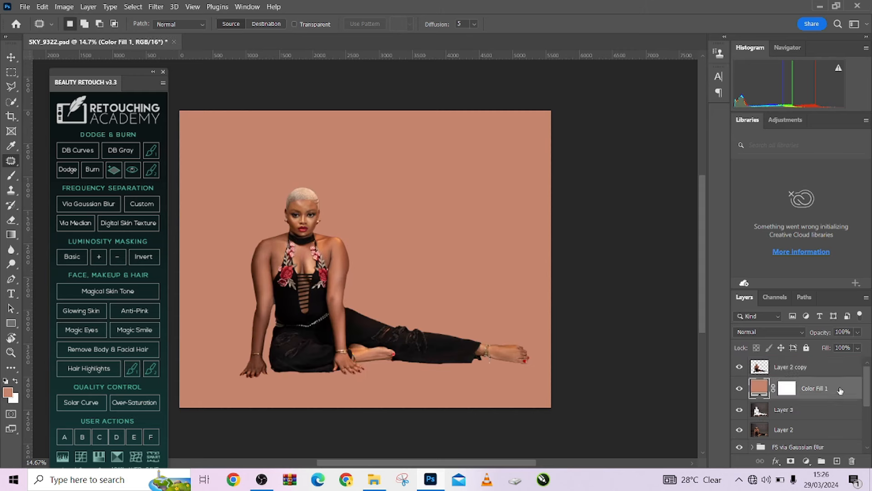
pyautogui.click(740, 389)
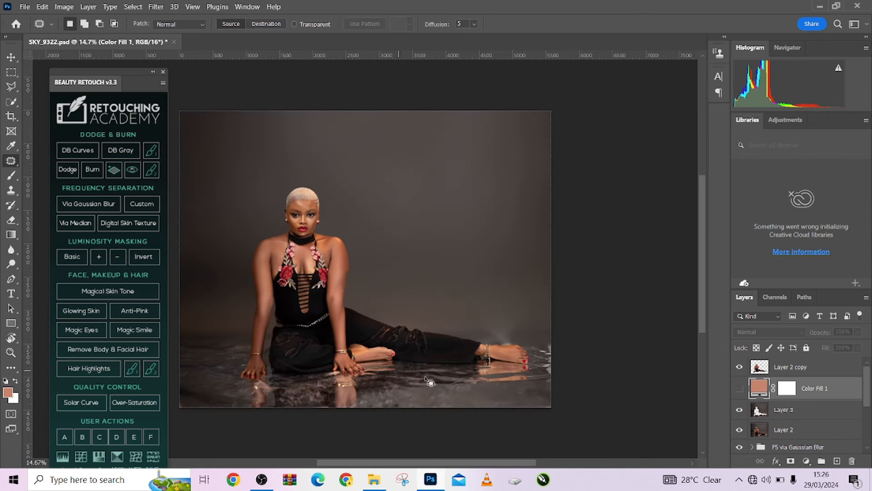
pyautogui.doubleClick(760, 388)
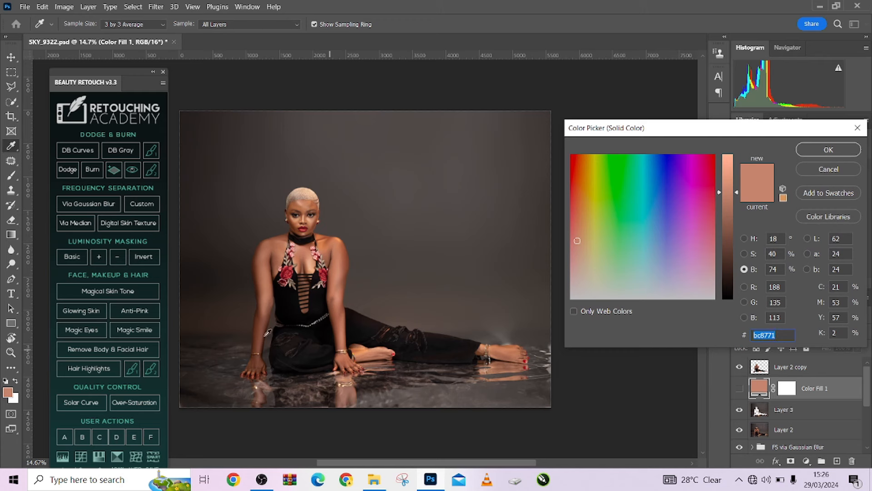
pyautogui.click(487, 383)
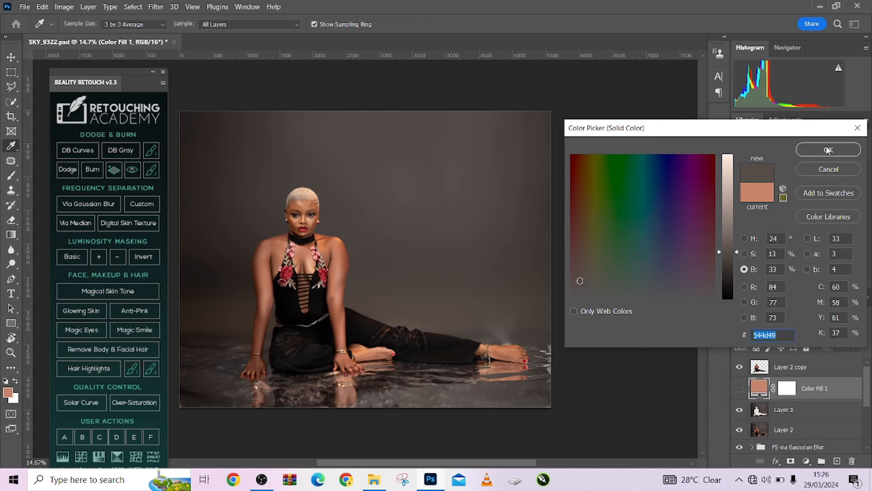
pyautogui.moveTo(735, 252); pyautogui.dragTo(734, 256)
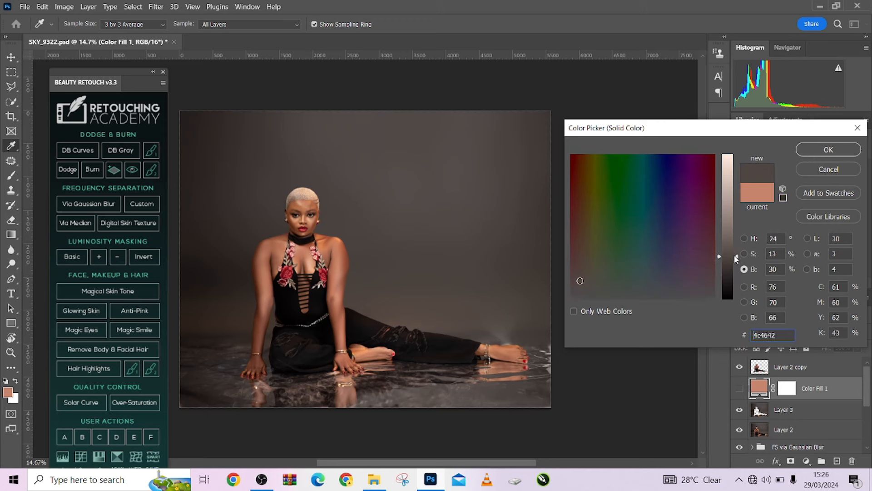
pyautogui.click(812, 147)
pyautogui.press('j')
pyautogui.click(740, 389)
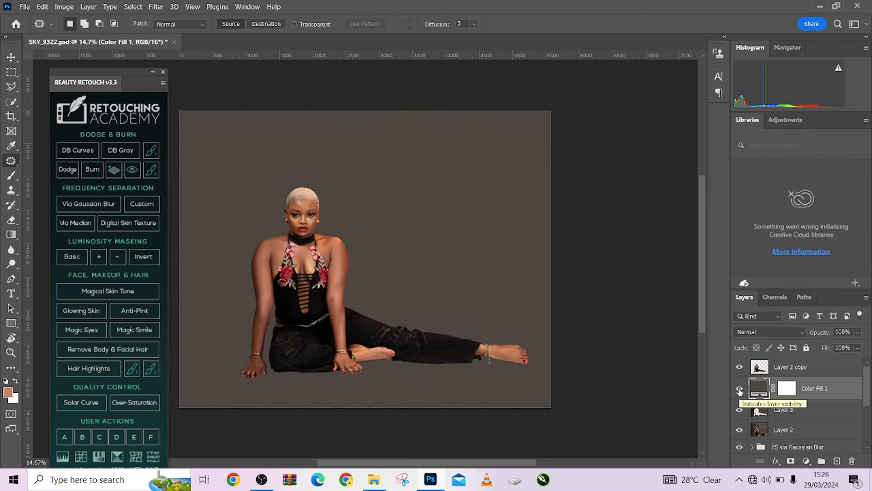
# Set Color Fill 1 to Darker Color and paint black at 100% flow on its mask over the reflective floor.
pyautogui.click(749, 333)
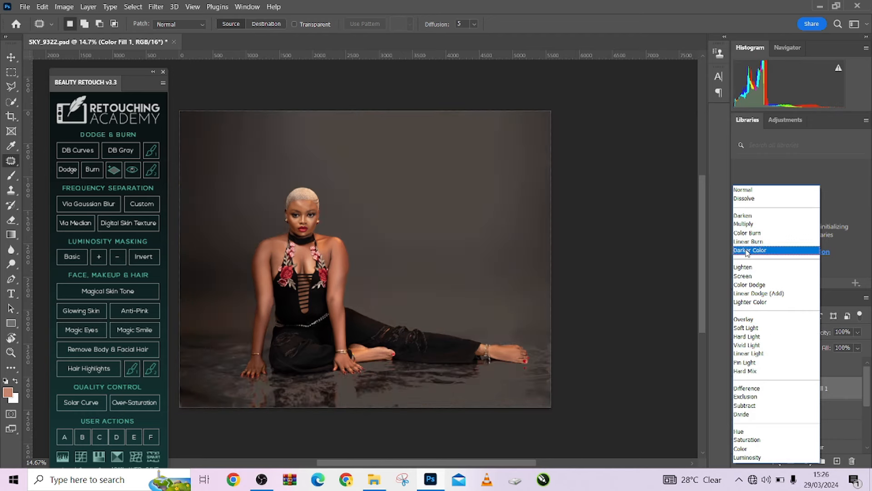
pyautogui.click(747, 251)
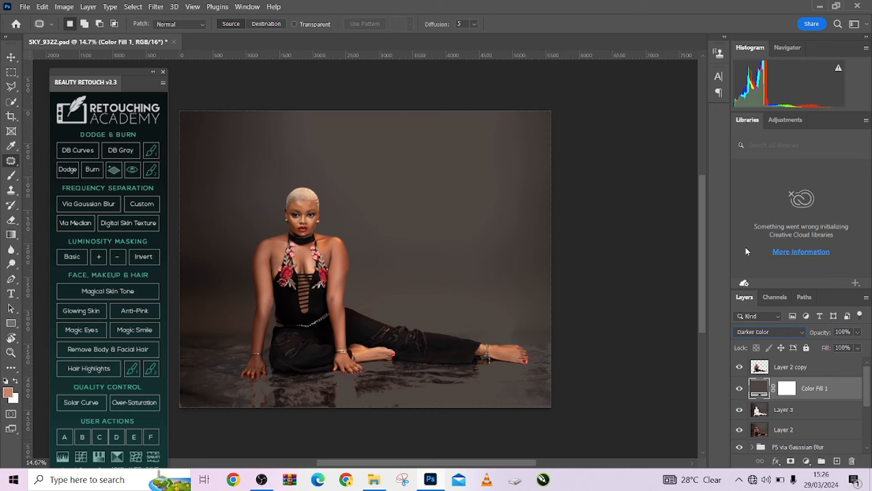
pyautogui.click(789, 387)
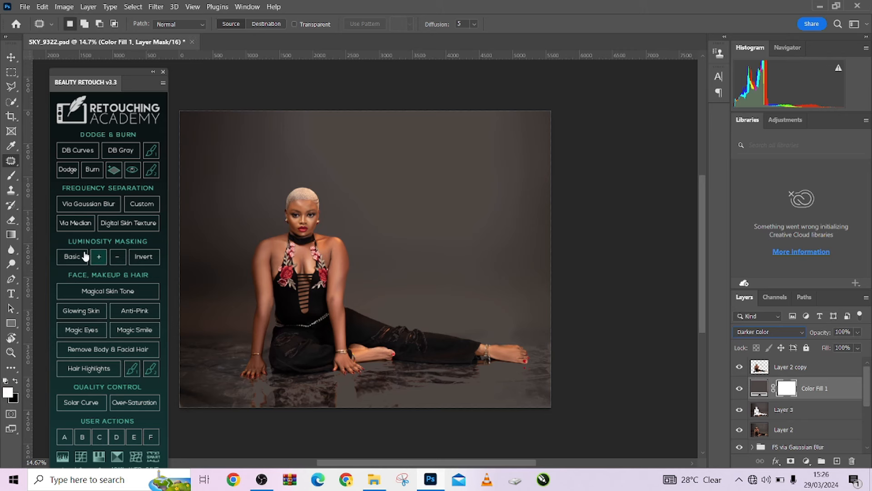
pyautogui.click(11, 178)
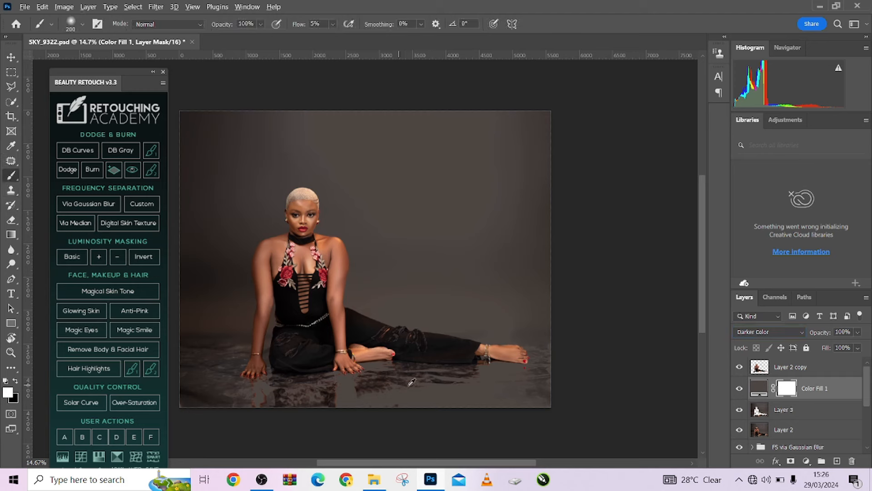
pyautogui.moveTo(400, 386); pyautogui.dragTo(436, 386)
pyautogui.press('x')
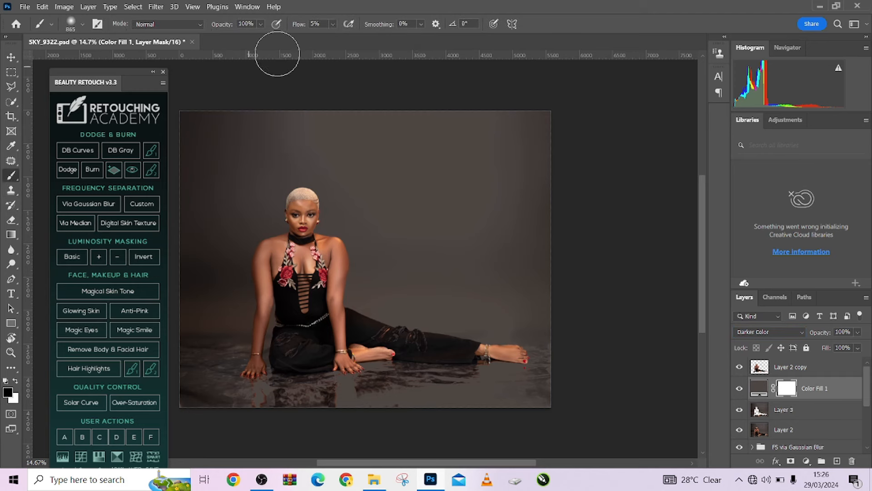
pyautogui.moveTo(300, 27); pyautogui.dragTo(418, 69)
pyautogui.moveTo(525, 384)
pyautogui.mouseDown()
pyautogui.moveTo(327, 386)
pyautogui.moveTo(430, 371)
pyautogui.moveTo(511, 374)
pyautogui.moveTo(586, 399)
pyautogui.mouseUp()
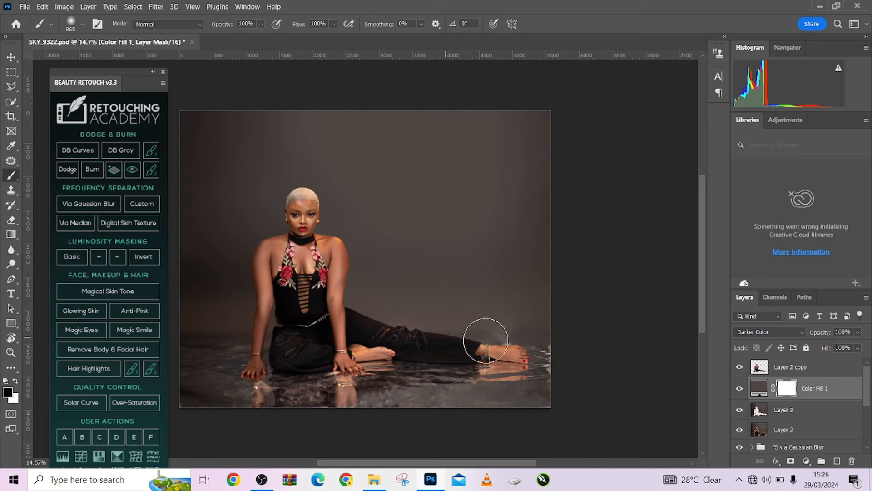
# Paint white on the Color Fill 1 mask along the floor line and compare the photo with the layer hidden and shown.
pyautogui.press('x')
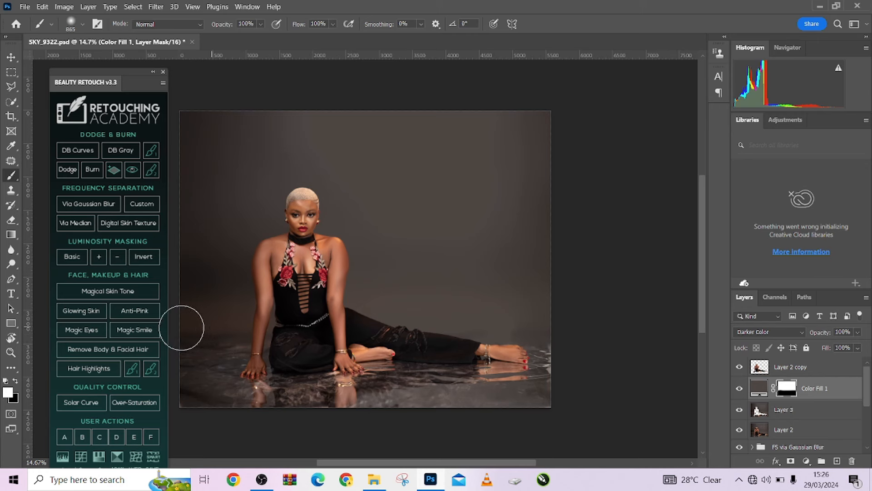
pyautogui.moveTo(386, 386)
pyautogui.mouseDown()
pyautogui.moveTo(151, 378)
pyautogui.moveTo(389, 389)
pyautogui.mouseUp()
pyautogui.press('x')
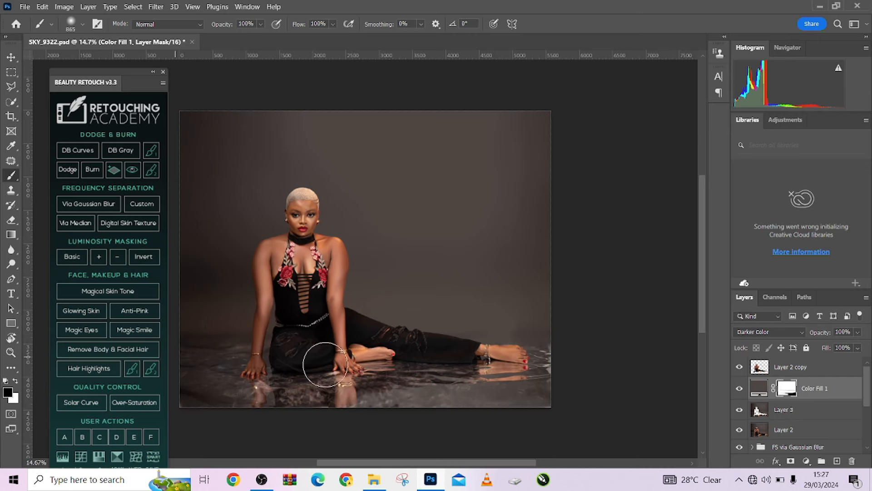
pyautogui.click(739, 389)
pyautogui.click(740, 389)
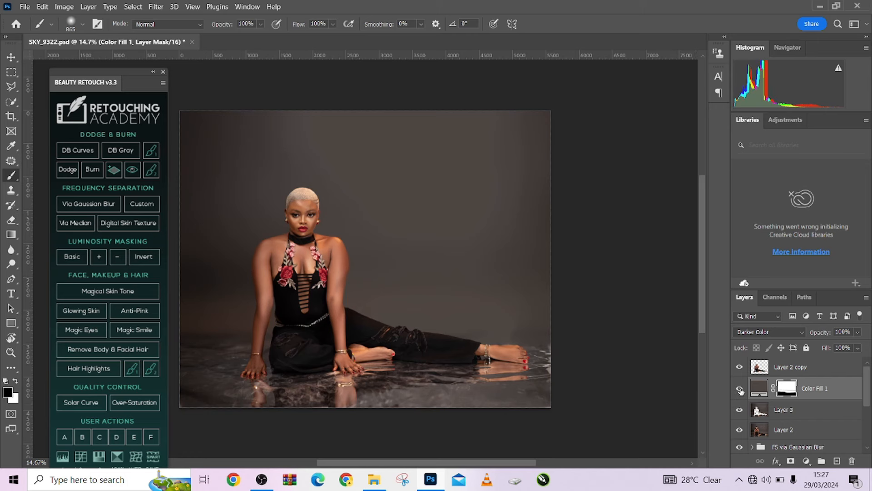
pyautogui.click(739, 389)
pyautogui.click(739, 389)
# Refine the Color Fill 1 mask around the feet with white and black strokes, using a smaller brush.
pyautogui.press('x')
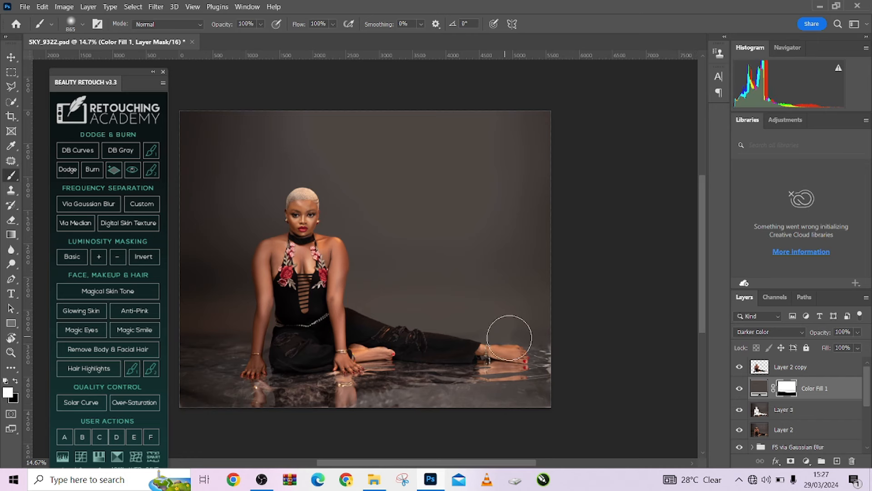
pyautogui.moveTo(505, 347)
pyautogui.mouseDown()
pyautogui.moveTo(480, 340)
pyautogui.moveTo(501, 348)
pyautogui.mouseUp()
pyautogui.press('x')
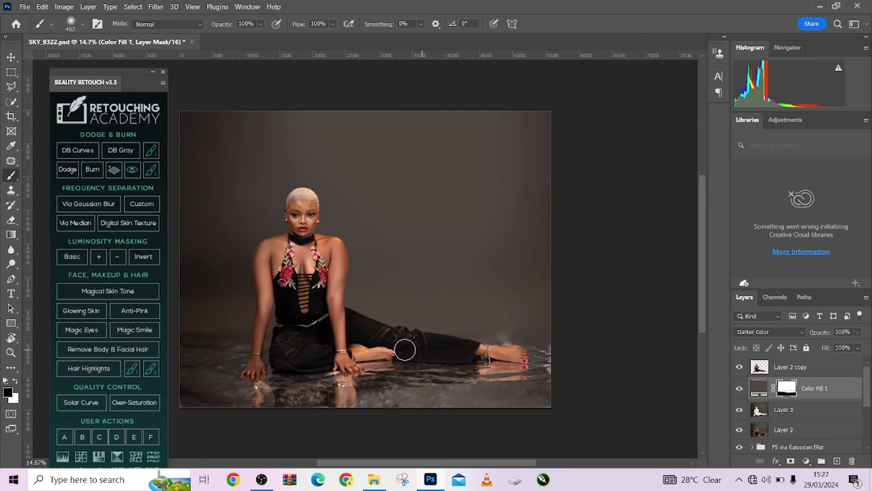
pyautogui.press('x')
# Try the blend modes on Color Fill 1 in turn, from Luminosity back to Normal.
pyautogui.click(762, 332)
pyautogui.click(767, 457)
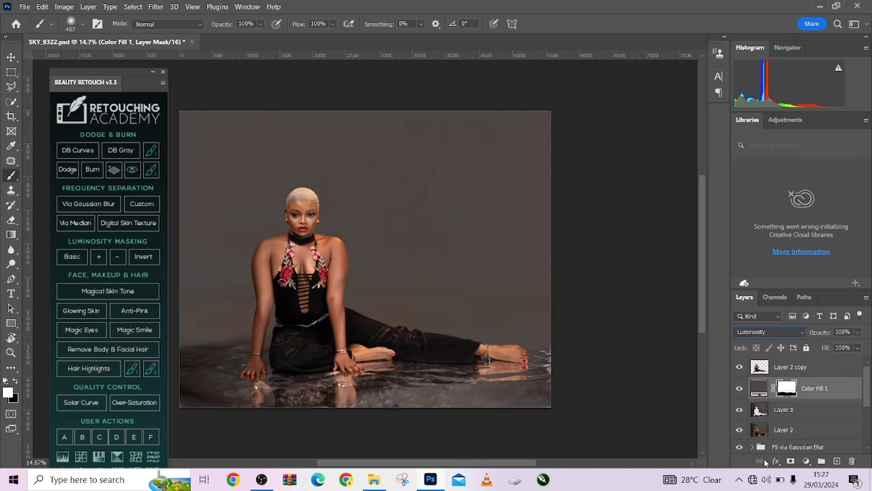
pyautogui.press('Up')
pyautogui.press('Up')
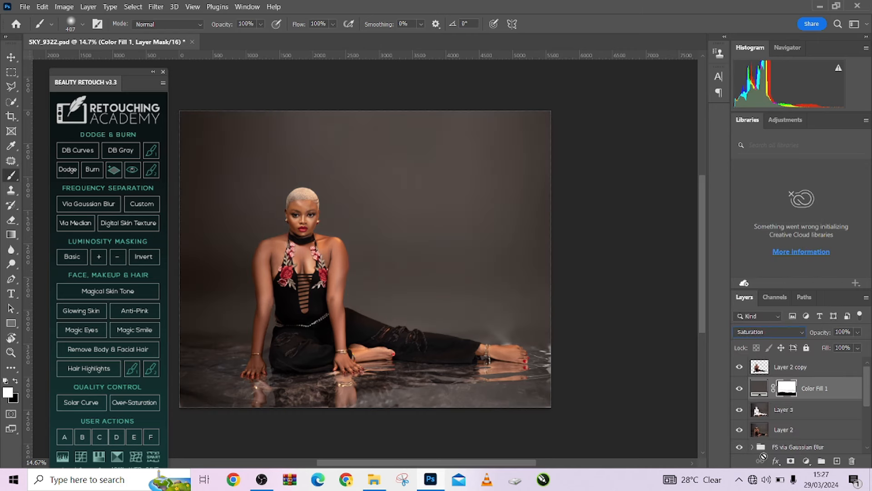
pyautogui.press('Up')
pyautogui.press('Up')
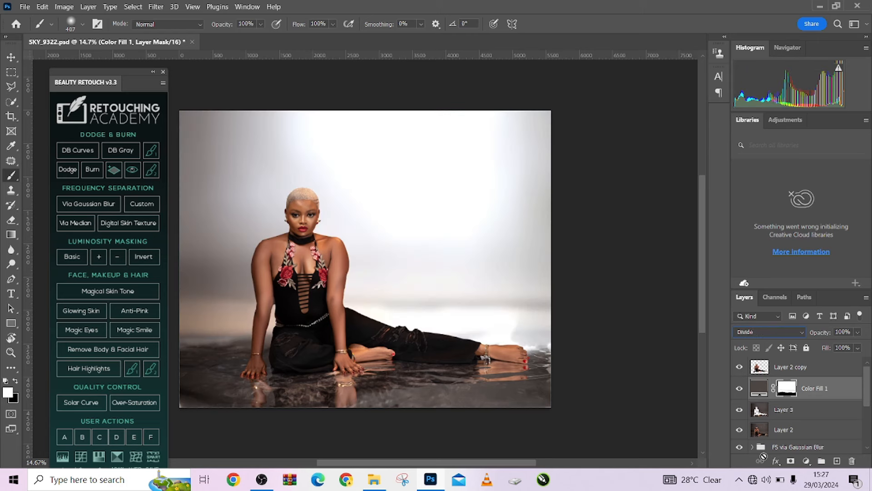
pyautogui.press('Down')
pyautogui.press('Up')
pyautogui.press('Up')
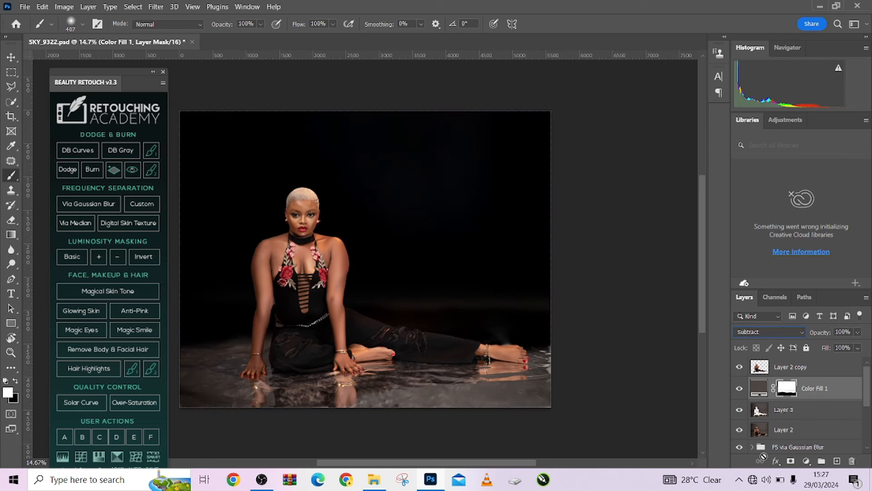
pyautogui.press('Down')
pyautogui.press('Up')
pyautogui.press('Up')
pyautogui.press('Up')
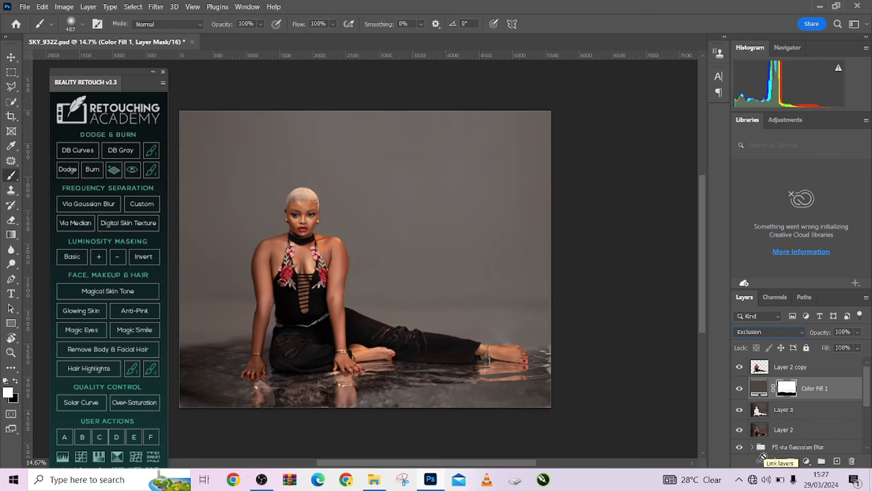
pyautogui.press('Up')
pyautogui.press('Up')
pyautogui.press('Up')
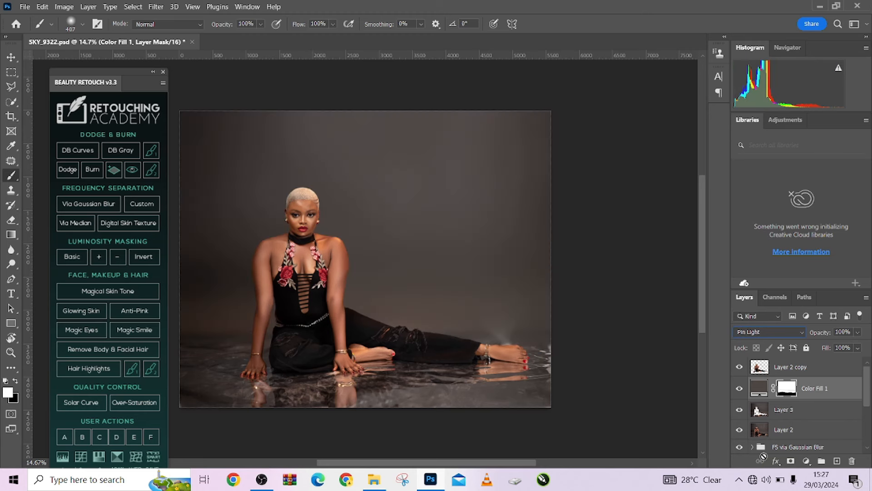
pyautogui.press('Up')
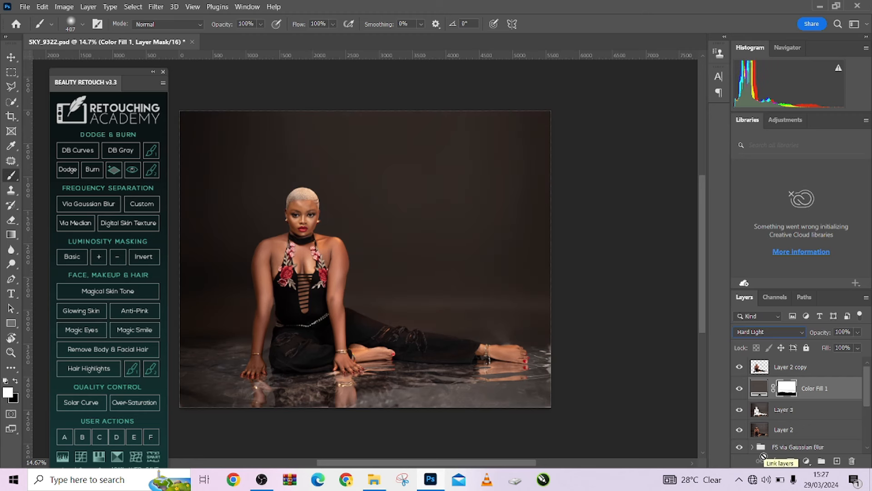
pyautogui.press('Up')
pyautogui.press('Up')
pyautogui.press('Up')
pyautogui.press('Up')
pyautogui.press('Up')
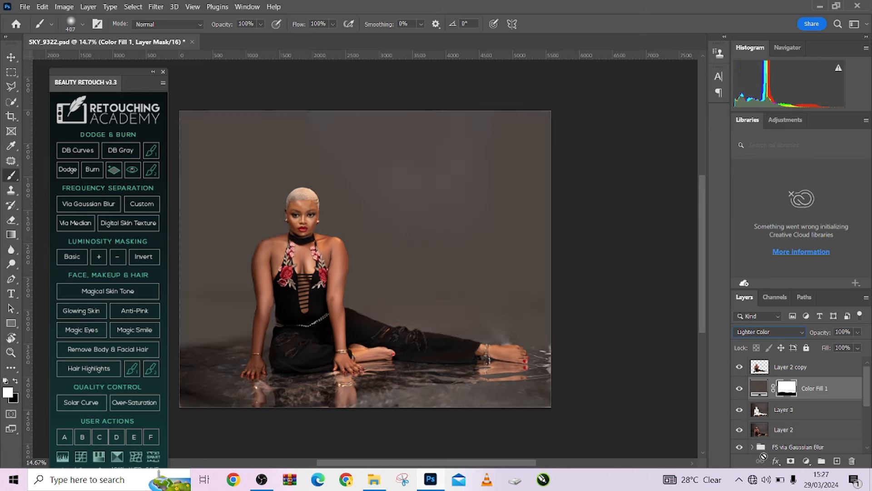
pyautogui.press('Up')
pyautogui.press('Up')
pyautogui.press('Up')
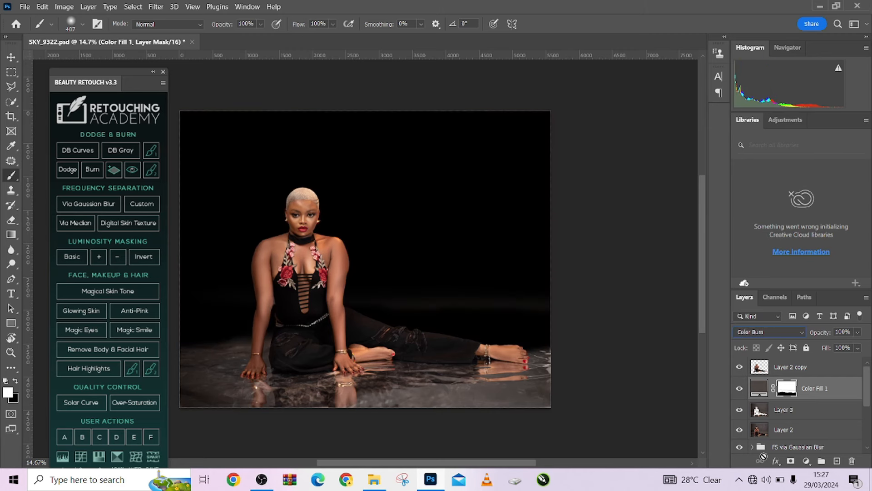
pyautogui.press('Up')
pyautogui.press('Up')
pyautogui.press('Up')
pyautogui.press('Up')
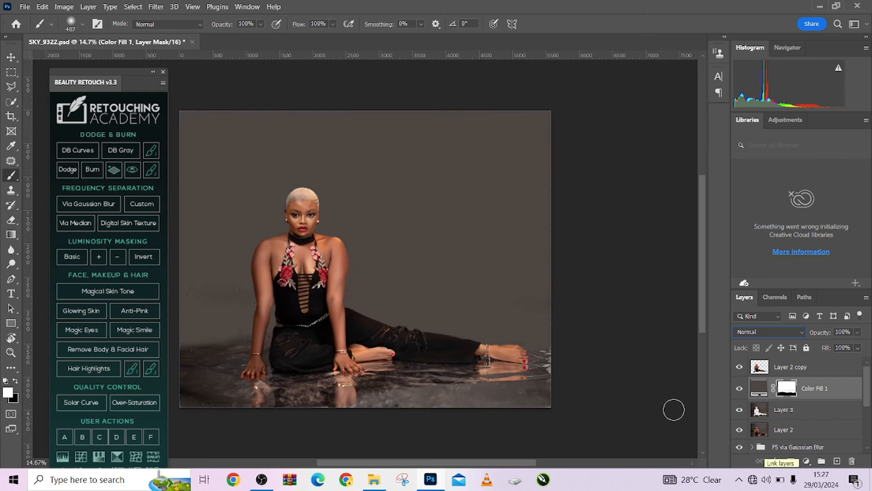
# Set Color Fill 1 to Lighter Color and compare the backdrop with the layer hidden and shown.
pyautogui.click(741, 334)
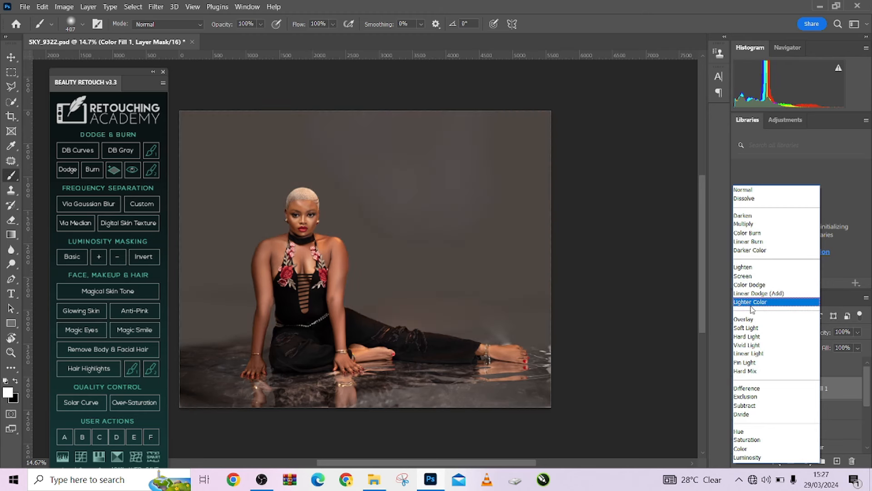
pyautogui.click(751, 304)
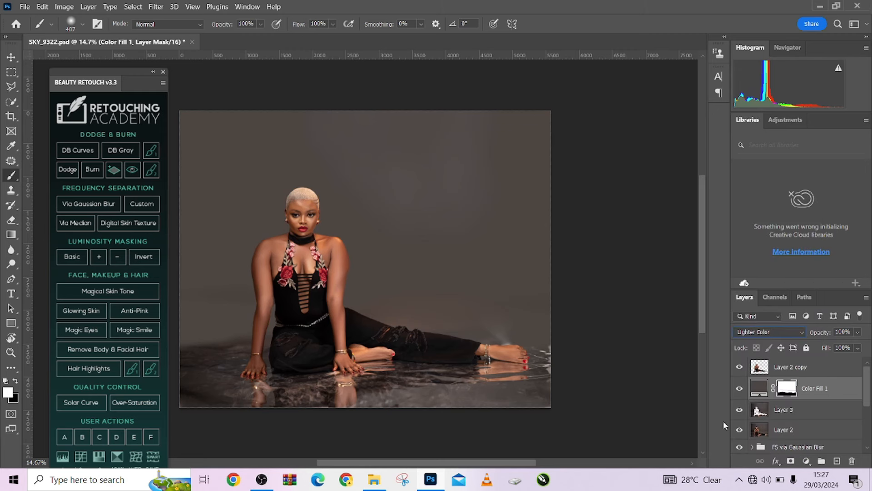
pyautogui.click(740, 389)
pyautogui.click(739, 389)
pyautogui.click(739, 388)
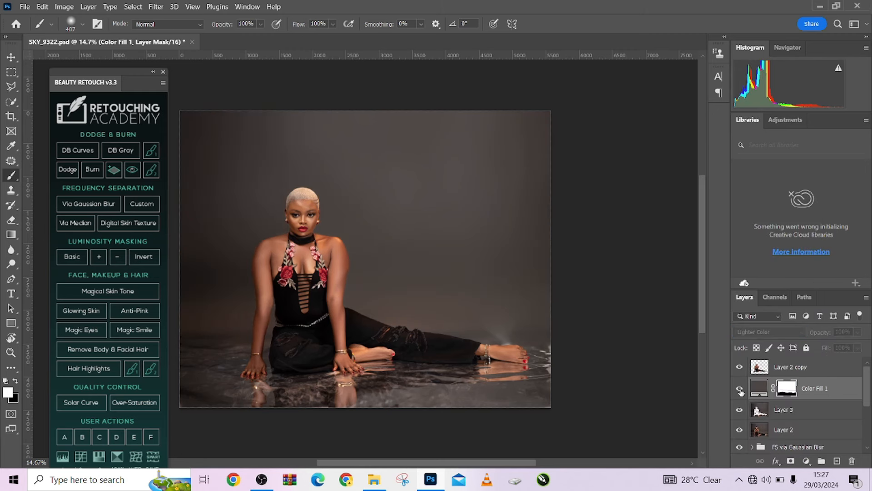
pyautogui.click(740, 389)
pyautogui.click(739, 390)
pyautogui.click(740, 389)
pyautogui.click(740, 389)
pyautogui.click(739, 389)
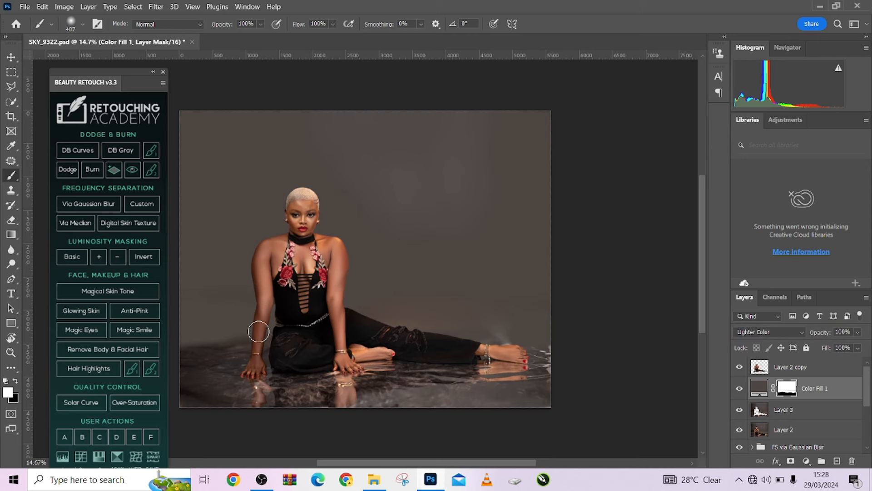
# Try the blend modes on Color Fill 1 in turn, from Darken through to Hue.
pyautogui.click(747, 333)
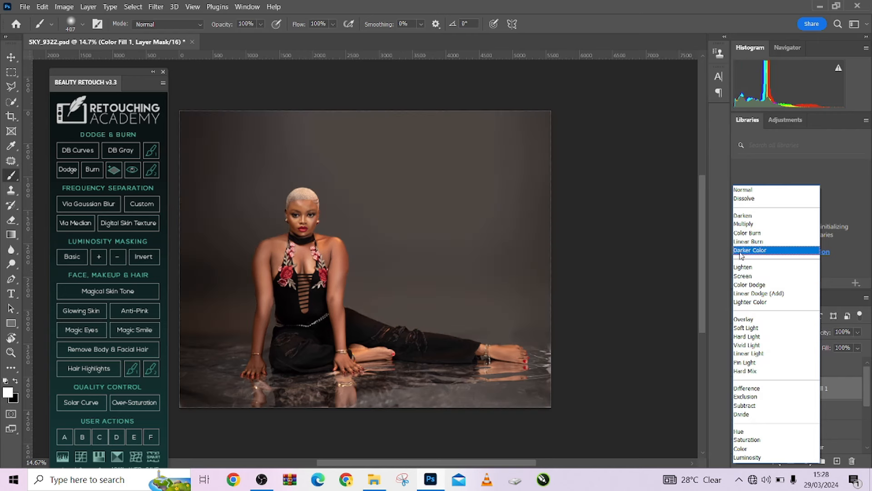
pyautogui.click(732, 210)
pyautogui.press('Down')
pyautogui.press('Down')
pyautogui.press('Down')
pyautogui.press('Down')
pyautogui.press('Down')
pyautogui.press('Down')
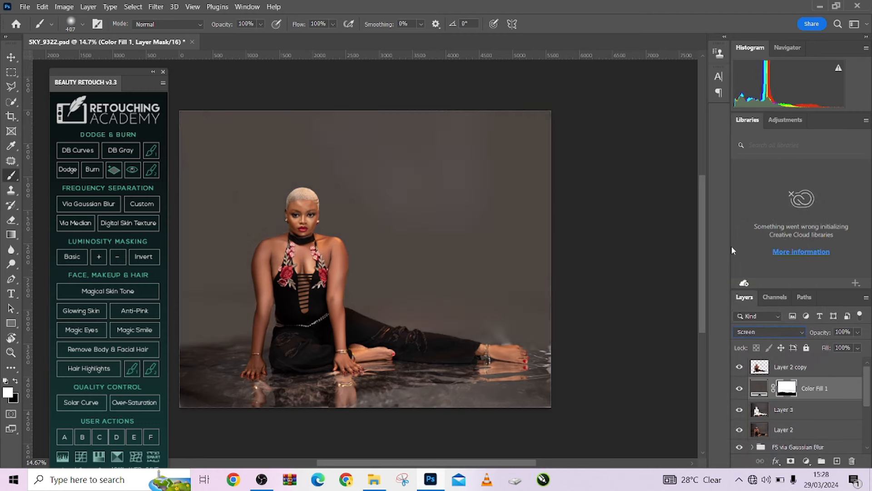
pyautogui.press('Down')
pyautogui.press('Down')
pyautogui.press('Down')
pyautogui.press('Down')
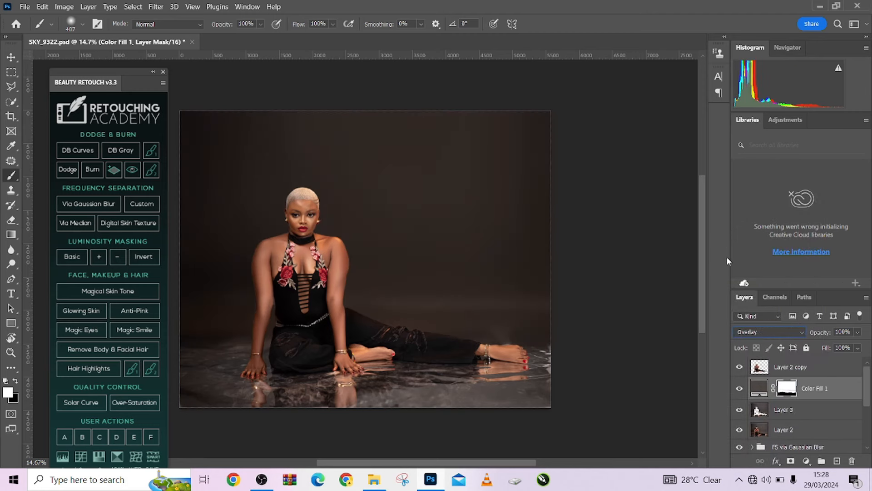
pyautogui.press('Down')
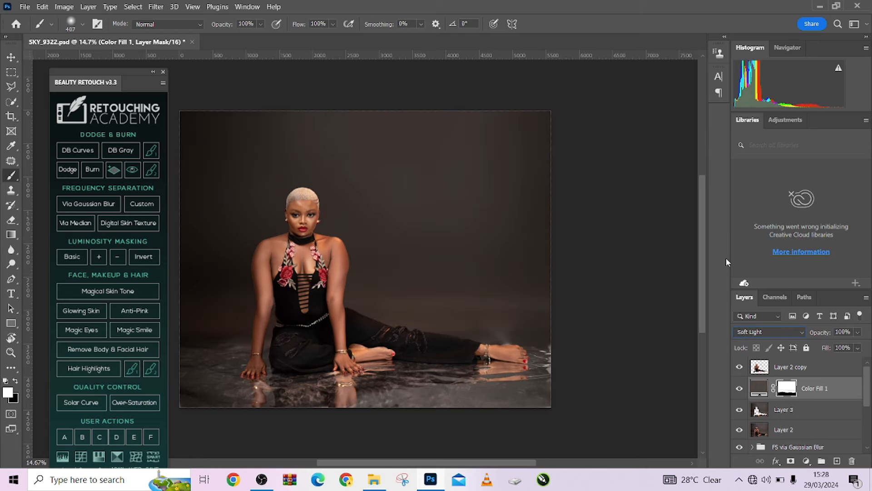
pyautogui.press('Down')
pyautogui.press('Down')
pyautogui.press('Down')
pyautogui.press('Down')
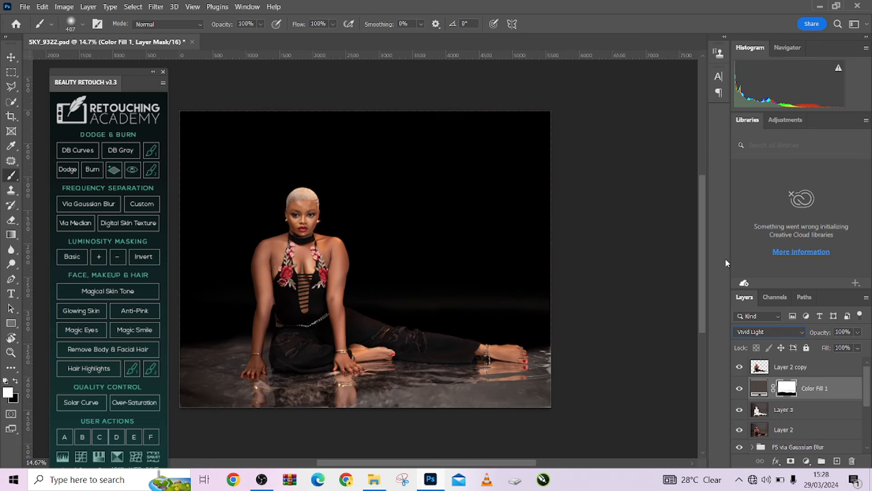
pyautogui.press('Down')
pyautogui.press('Down')
pyautogui.press('Down')
pyautogui.press('Down')
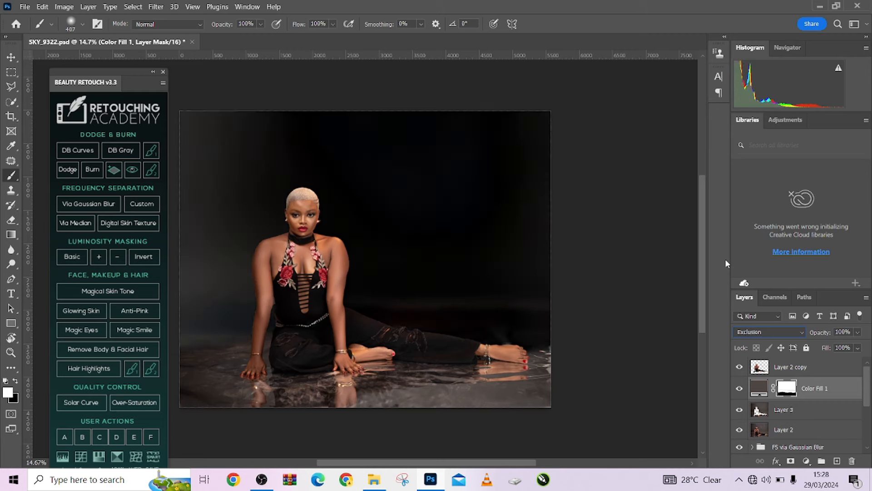
pyautogui.press('Down')
pyautogui.press('Down')
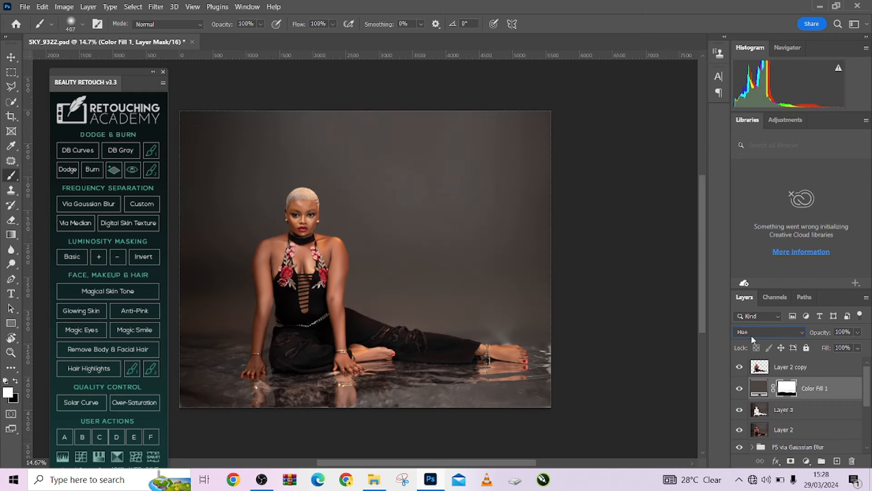
# Set Color Fill 1 to Soft Light and compare the backdrop with the layer hidden and shown.
pyautogui.click(751, 334)
pyautogui.click(748, 332)
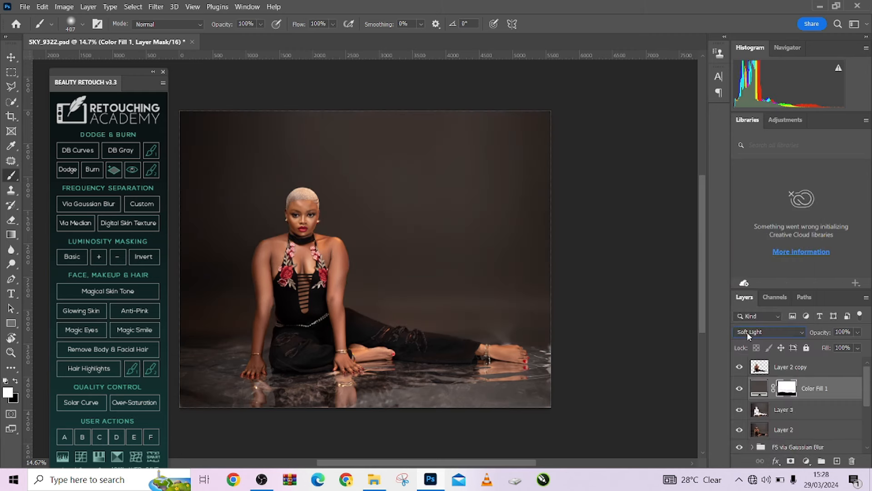
pyautogui.click(739, 389)
pyautogui.click(739, 389)
pyautogui.click(740, 389)
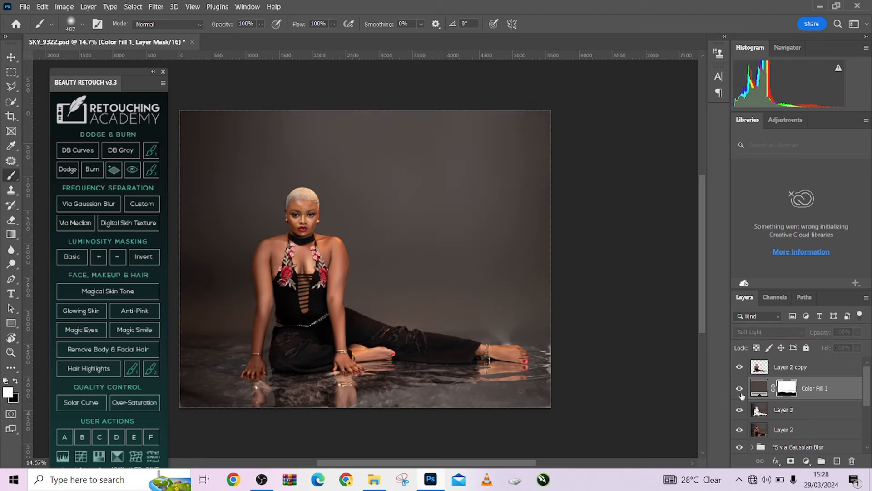
pyautogui.click(739, 389)
# Recolor Color Fill 1 to the dark blue-grey #293134 (hue 199, saturation 20%, brightness 20%) and toggle the layer to check it.
pyautogui.doubleClick(758, 386)
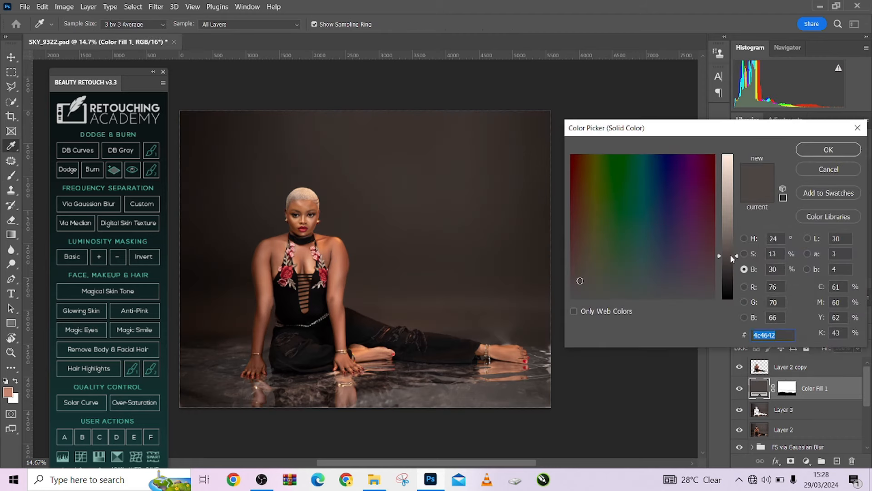
pyautogui.moveTo(737, 259); pyautogui.dragTo(742, 268)
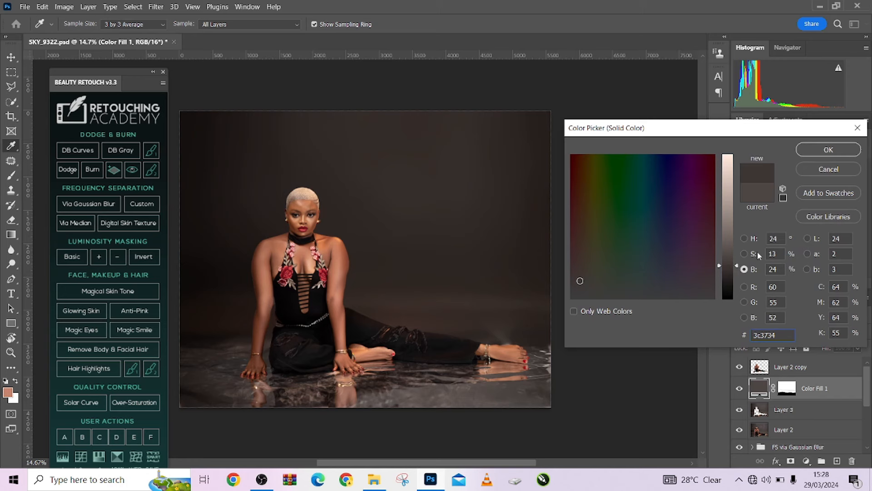
pyautogui.click(744, 239)
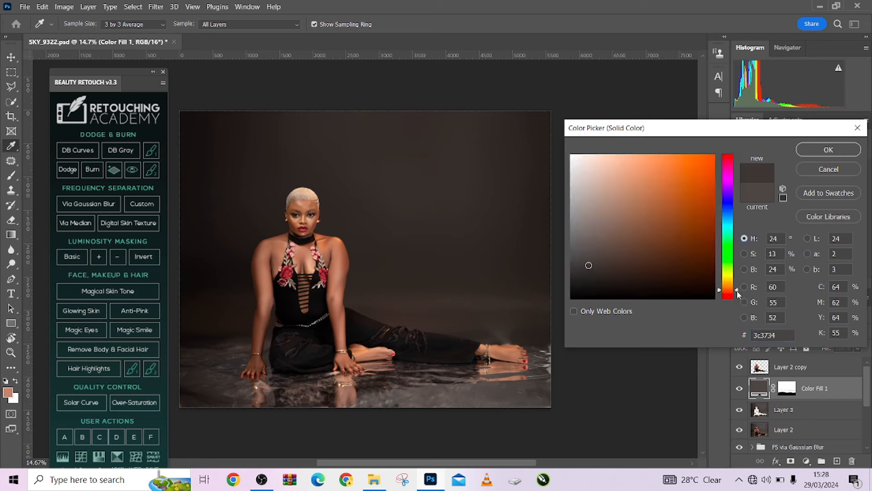
pyautogui.moveTo(737, 290); pyautogui.dragTo(740, 221)
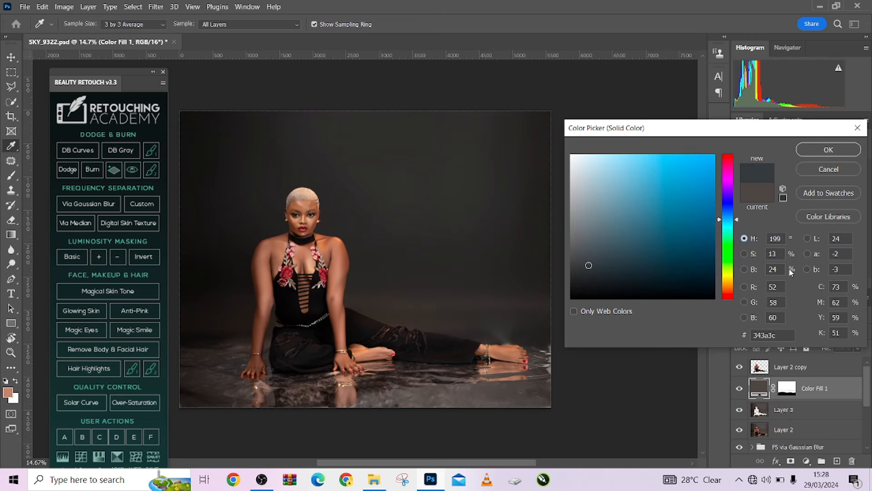
pyautogui.click(744, 253)
pyautogui.moveTo(739, 279)
pyautogui.mouseDown()
pyautogui.moveTo(740, 301)
pyautogui.moveTo(740, 263)
pyautogui.moveTo(745, 275)
pyautogui.moveTo(736, 251)
pyautogui.moveTo(738, 273)
pyautogui.mouseUp()
pyautogui.click(745, 269)
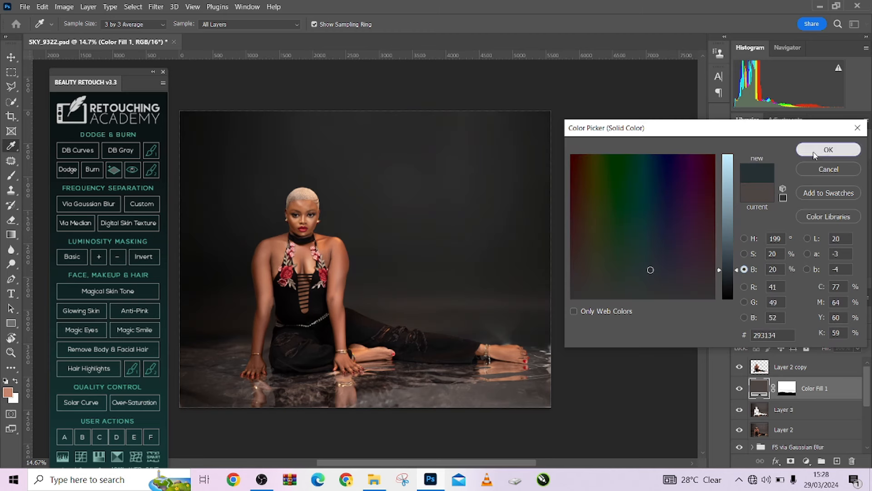
pyautogui.click(829, 149)
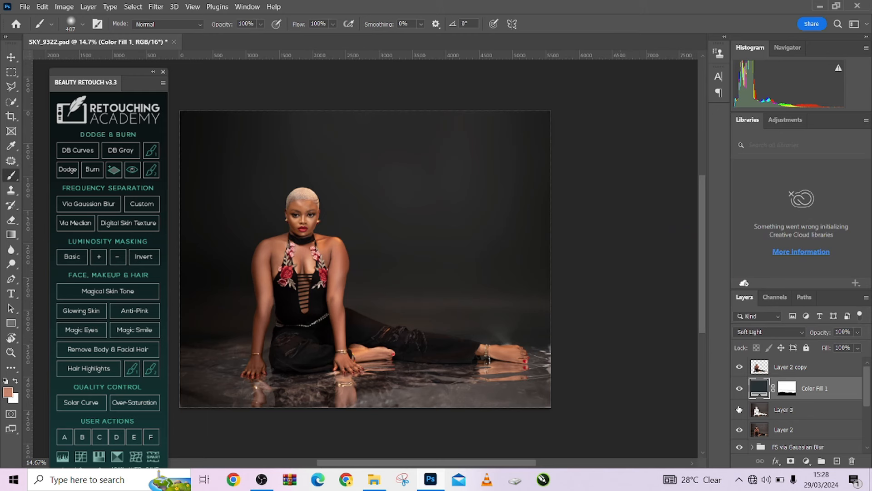
pyautogui.click(739, 389)
# Target the Color Fill 1 mask and switch the brush color to black.
pyautogui.click(786, 388)
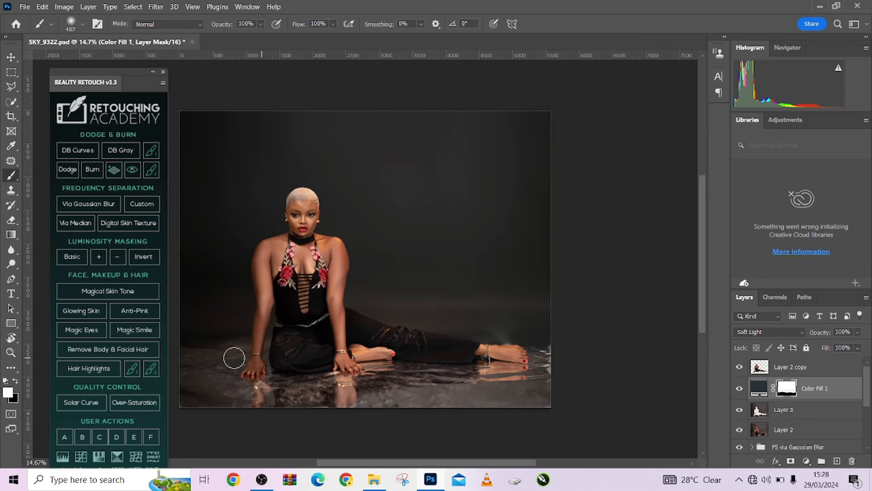
pyautogui.press('x')
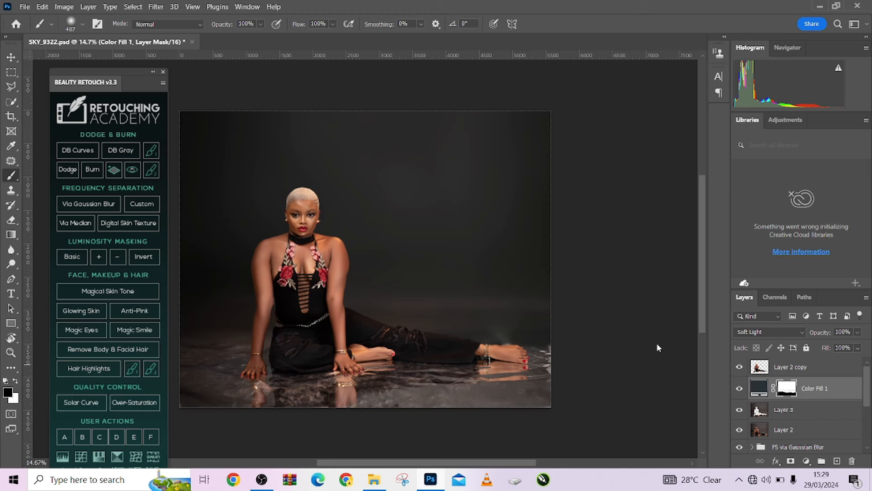
pyautogui.scroll(2, 328, 264)
pyautogui.scroll(-2, 334, 238)
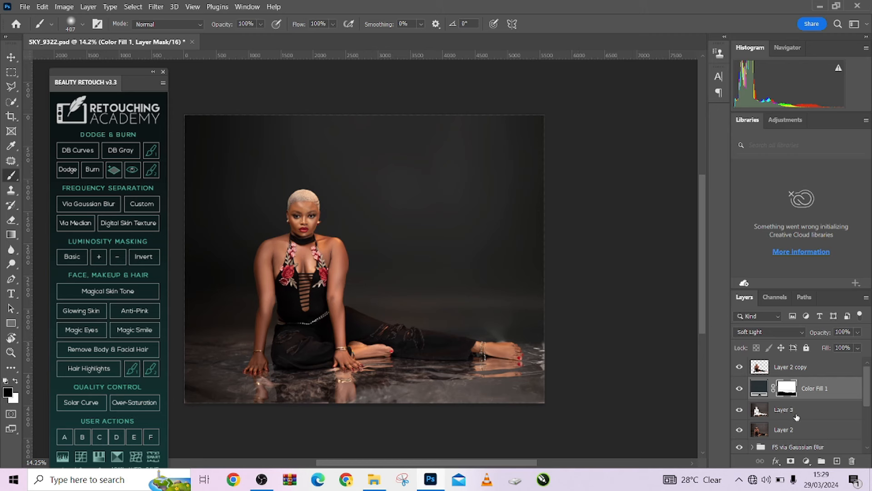
# Add a Color Lookup adjustment layer directly above Layer 3 using the FoggyNight.3DL LUT.
pyautogui.click(810, 415)
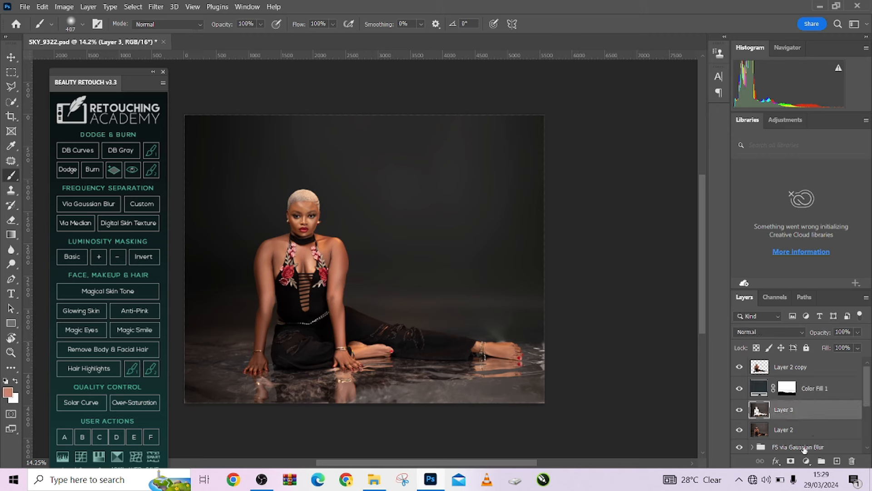
pyautogui.click(806, 463)
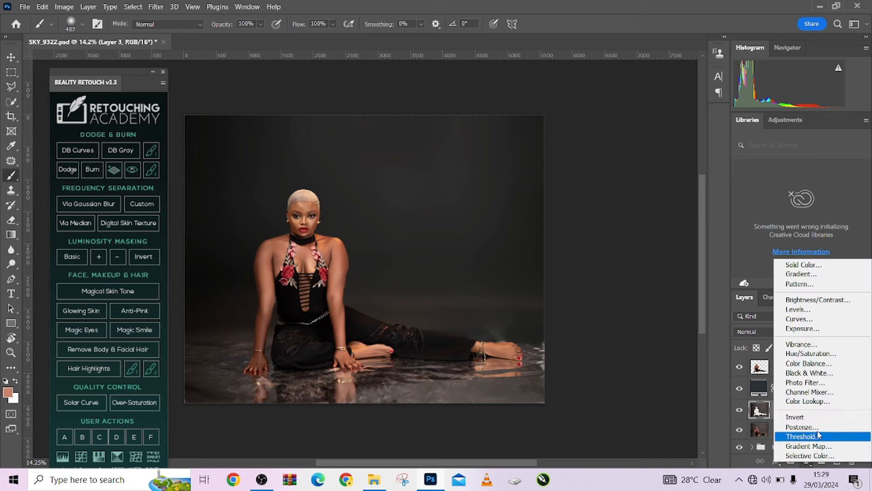
pyautogui.click(809, 401)
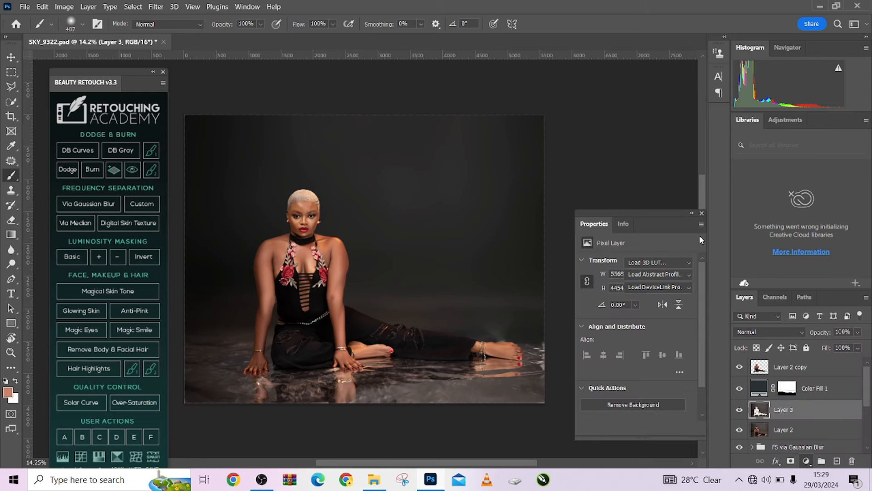
pyautogui.click(664, 257)
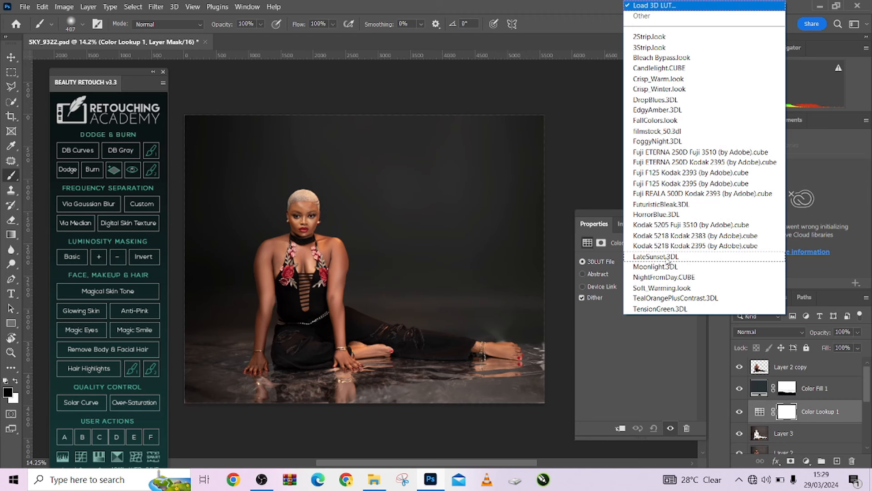
pyautogui.click(665, 142)
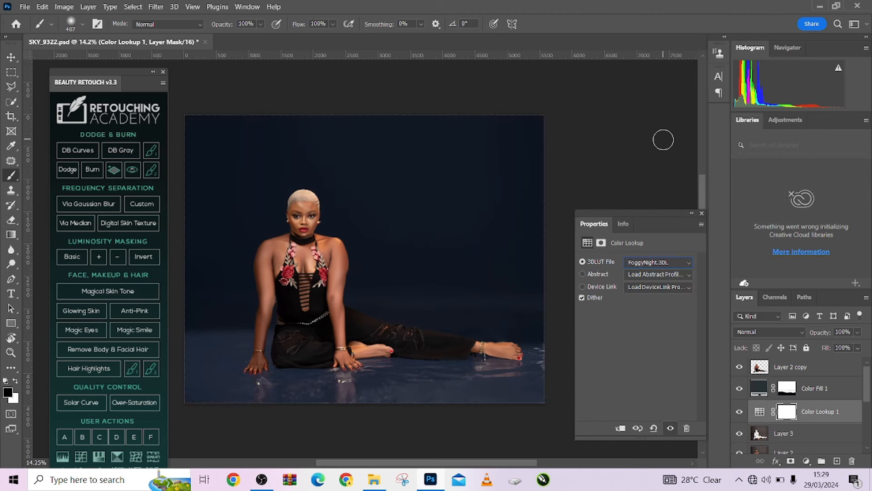
pyautogui.click(691, 214)
# Compare the blue-toned backdrop with Color Fill 1 hidden and shown.
pyautogui.click(739, 392)
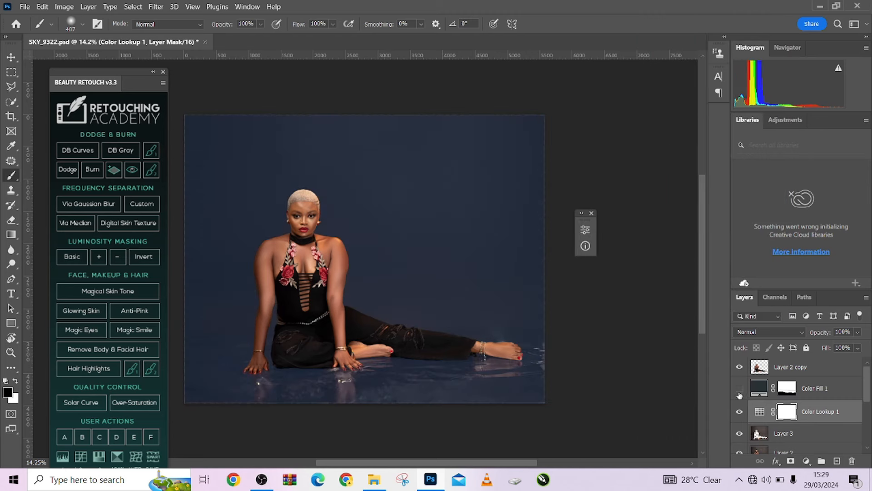
pyautogui.click(739, 392)
pyautogui.click(739, 391)
pyautogui.click(739, 392)
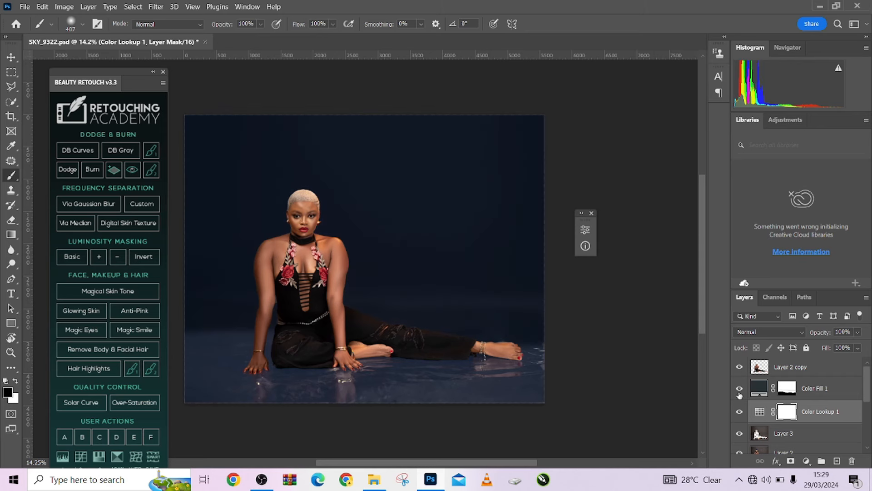
# Set Color Lookup 1 to 64% opacity with Hard Light blending, toggling its visibility to check the effect.
pyautogui.click(856, 334)
pyautogui.moveTo(849, 346); pyautogui.dragTo(845, 347)
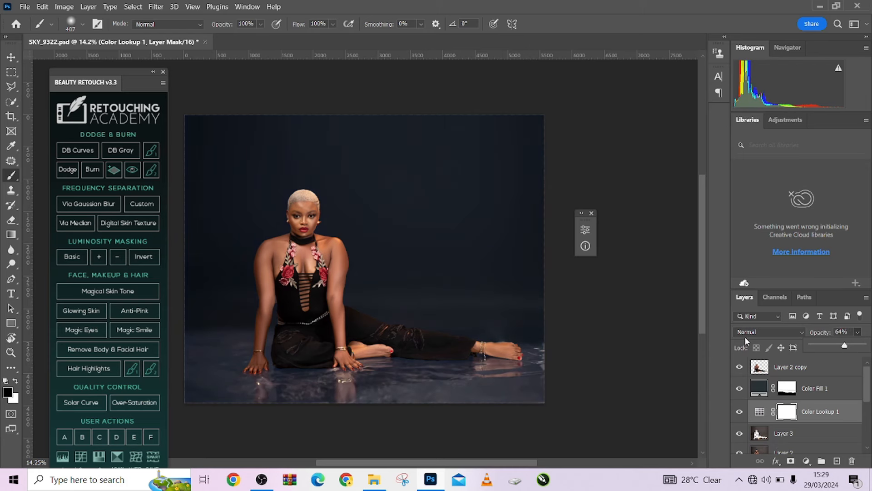
pyautogui.click(745, 335)
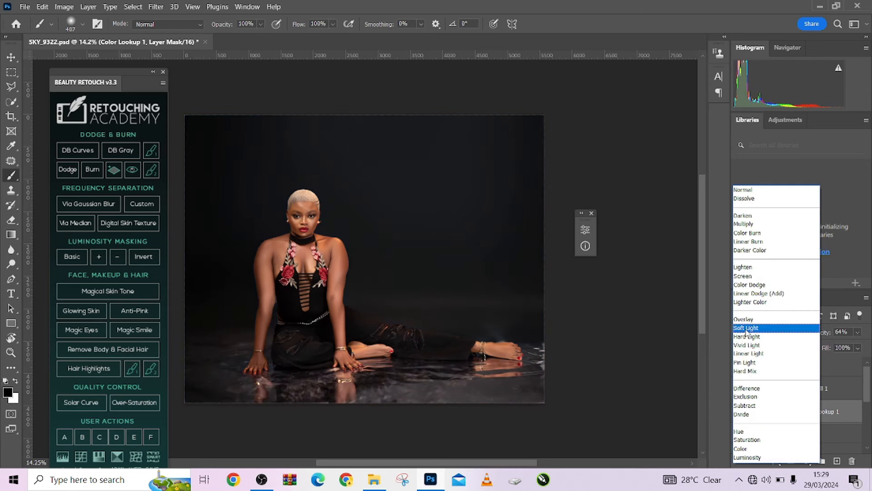
pyautogui.click(748, 337)
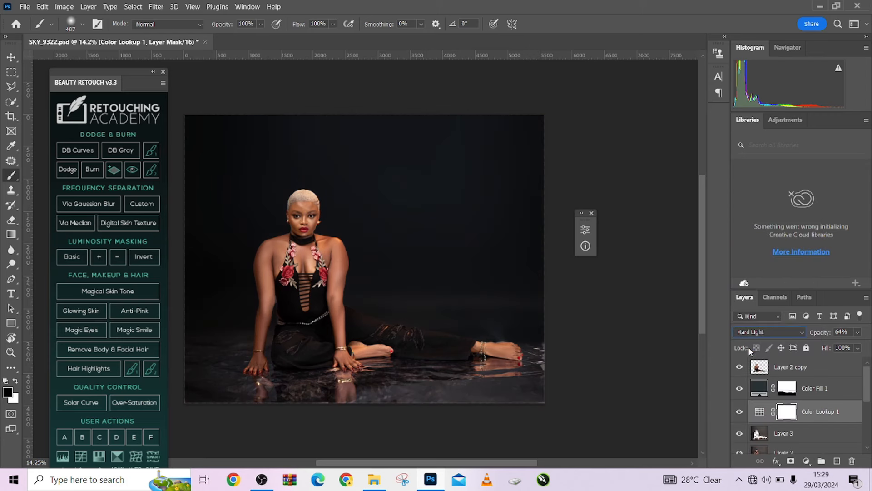
pyautogui.click(740, 413)
pyautogui.click(740, 412)
# Raise the Color Lookup 1 opacity to 100% and compare the backdrop with Color Fill 1 hidden and shown.
pyautogui.moveTo(823, 332); pyautogui.dragTo(867, 337)
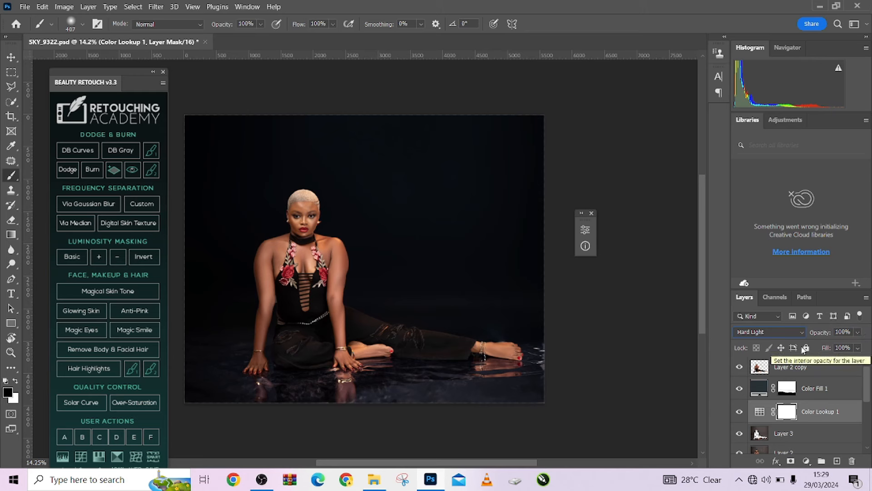
pyautogui.moveTo(827, 335); pyautogui.dragTo(825, 334)
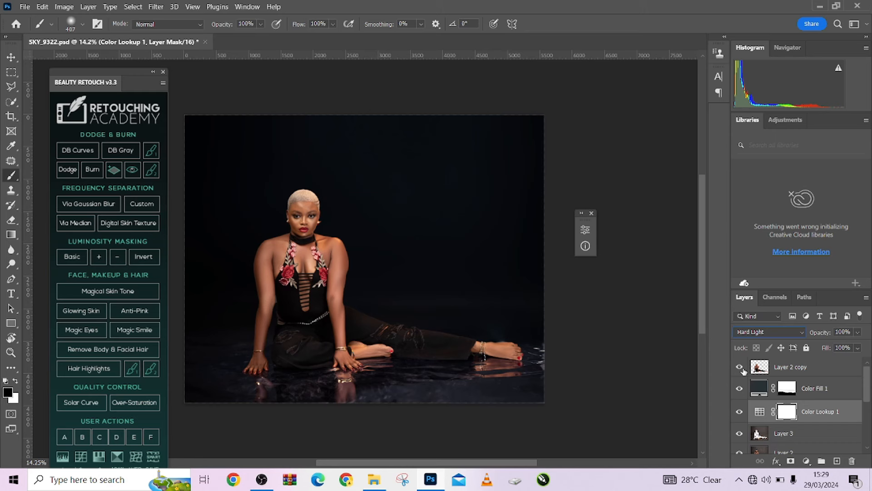
pyautogui.click(739, 389)
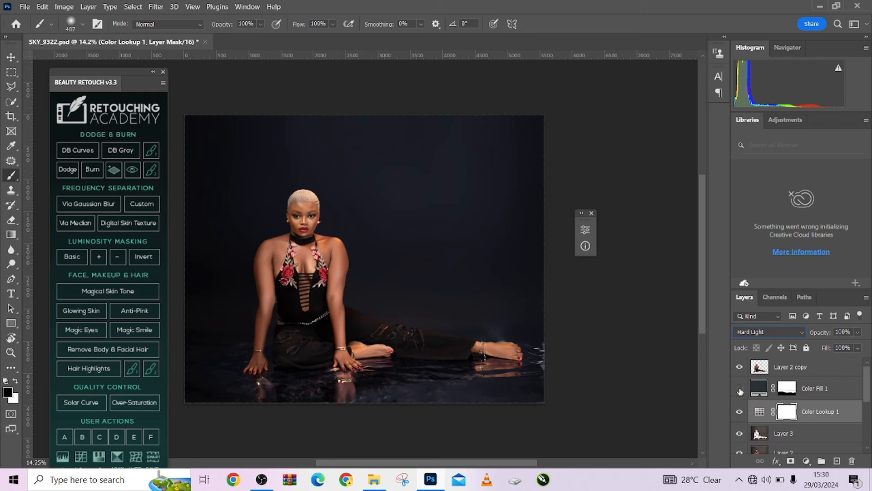
pyautogui.click(739, 390)
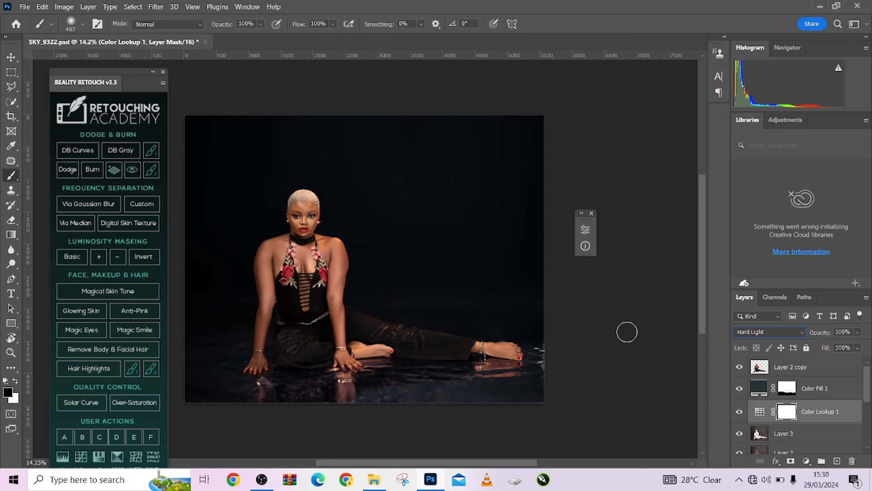
pyautogui.click(740, 389)
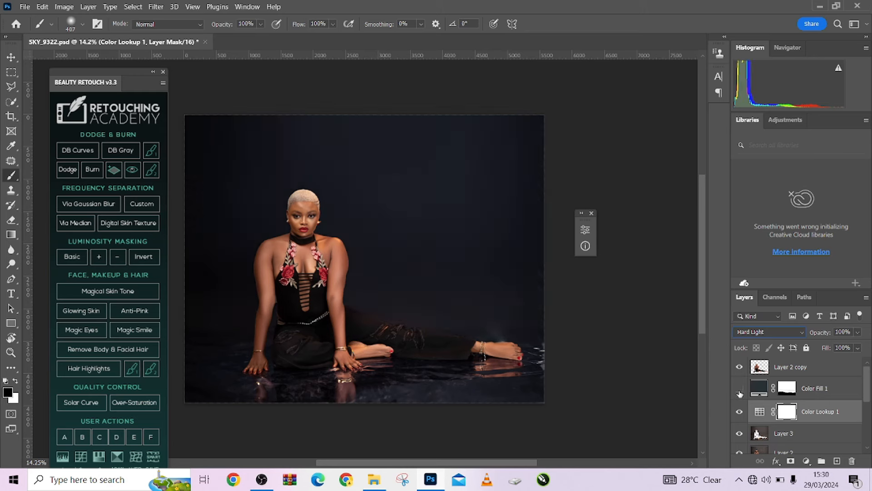
pyautogui.click(740, 389)
# Lower the Color Fill 1 opacity to 71% and hide Color Lookup 1 to compare the backdrop.
pyautogui.click(836, 390)
pyautogui.click(857, 332)
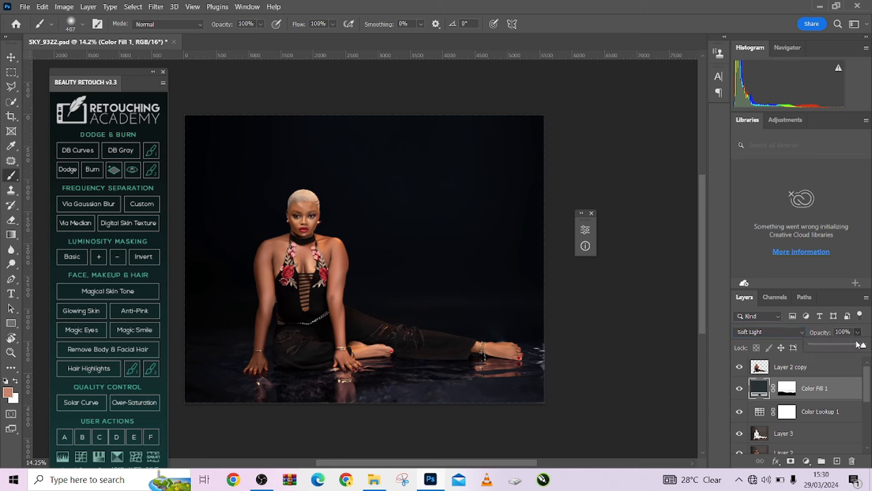
pyautogui.moveTo(857, 346); pyautogui.dragTo(847, 347)
pyautogui.click(737, 413)
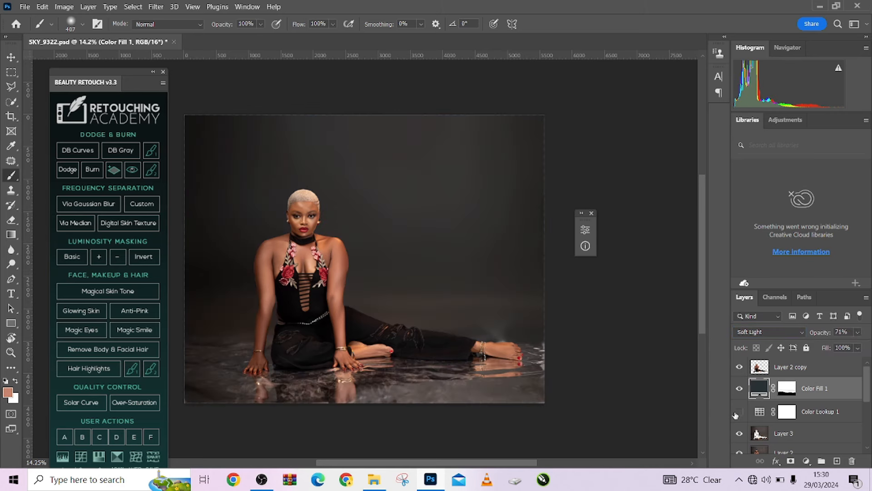
# Turn the Color Lookup 1 layer back on over the backdrop.
pyautogui.click(737, 412)
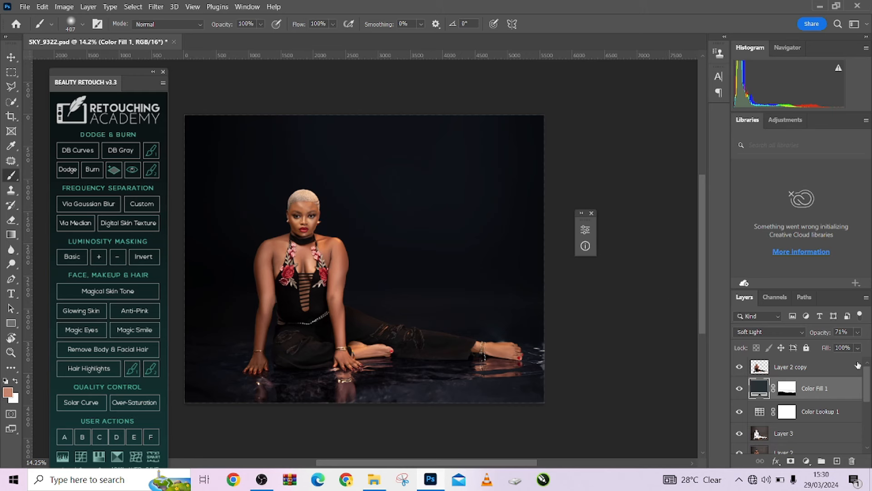
# Try a Hue/Saturation adjustment above Layer 2 copy with a higher Reds saturation, and delete that adjustment layer.
pyautogui.click(837, 369)
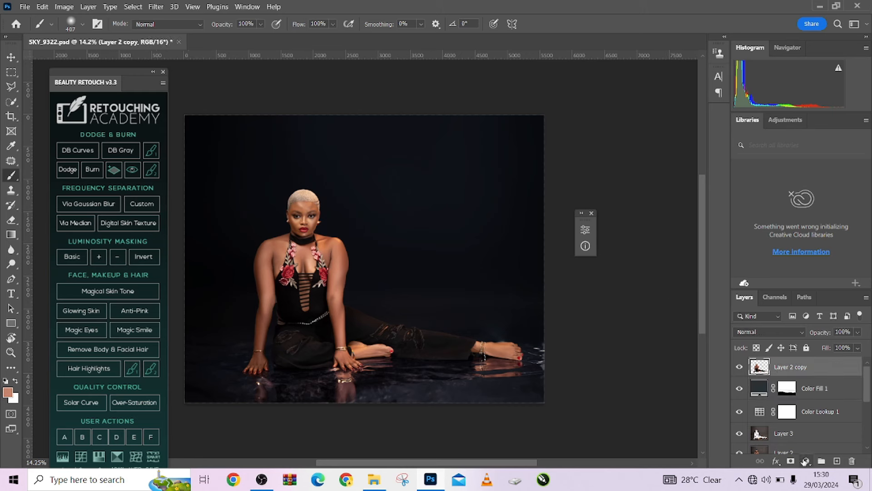
pyautogui.click(807, 460)
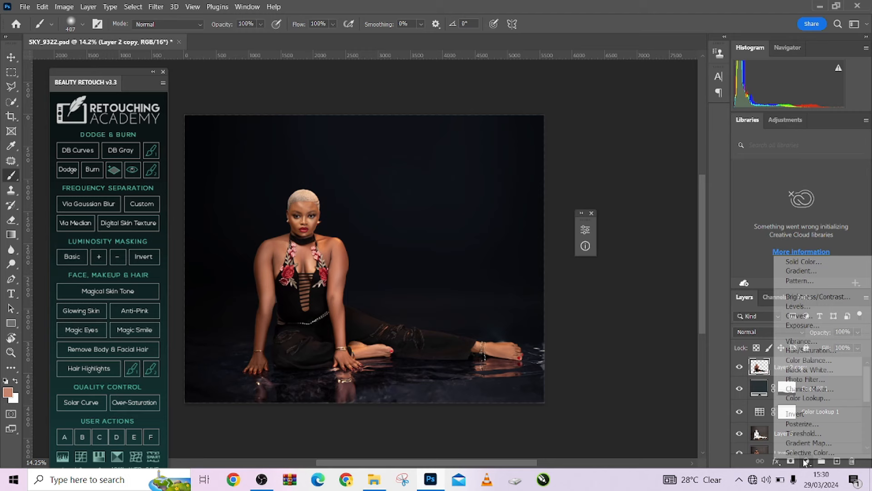
pyautogui.click(800, 350)
pyautogui.moveTo(492, 221); pyautogui.dragTo(647, 156)
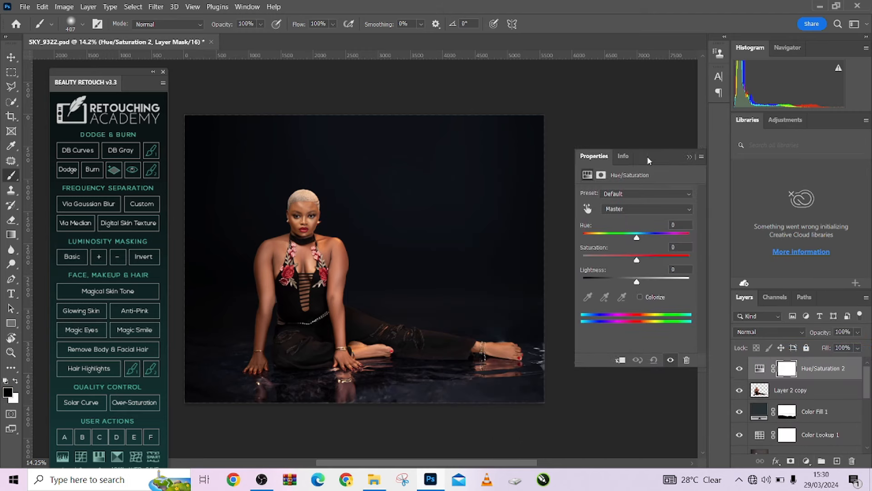
pyautogui.click(587, 208)
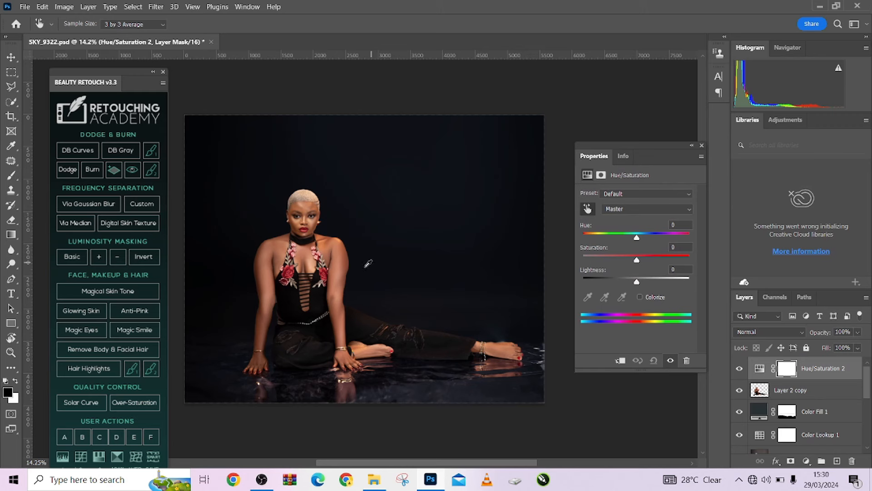
pyautogui.click(377, 261)
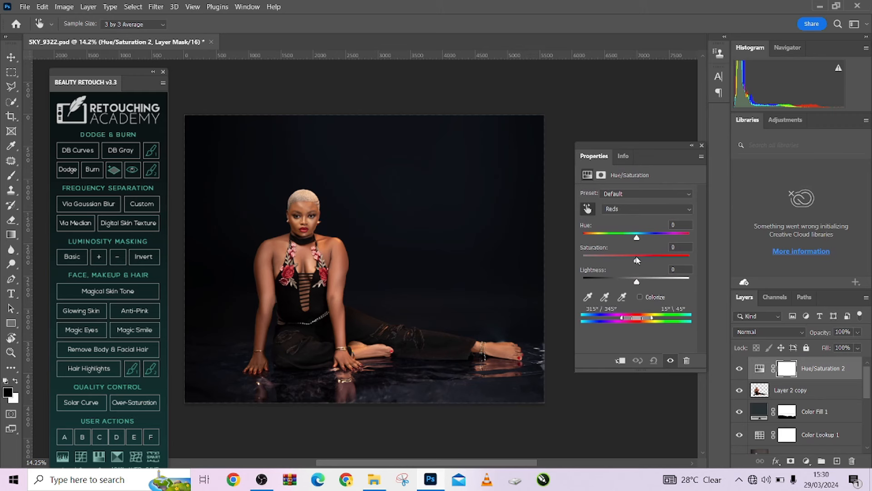
pyautogui.moveTo(637, 260)
pyautogui.mouseDown()
pyautogui.moveTo(646, 261)
pyautogui.moveTo(643, 284)
pyautogui.moveTo(650, 261)
pyautogui.mouseUp()
pyautogui.moveTo(856, 373); pyautogui.dragTo(852, 461)
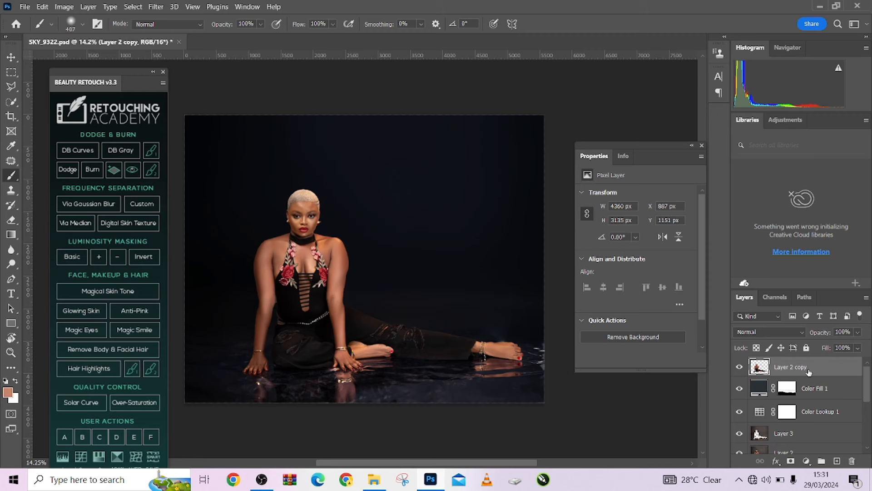
# Add a Gradient Map adjustment layer above Layer 2 copy and hide it to reveal the original colors.
pyautogui.click(806, 461)
pyautogui.click(811, 443)
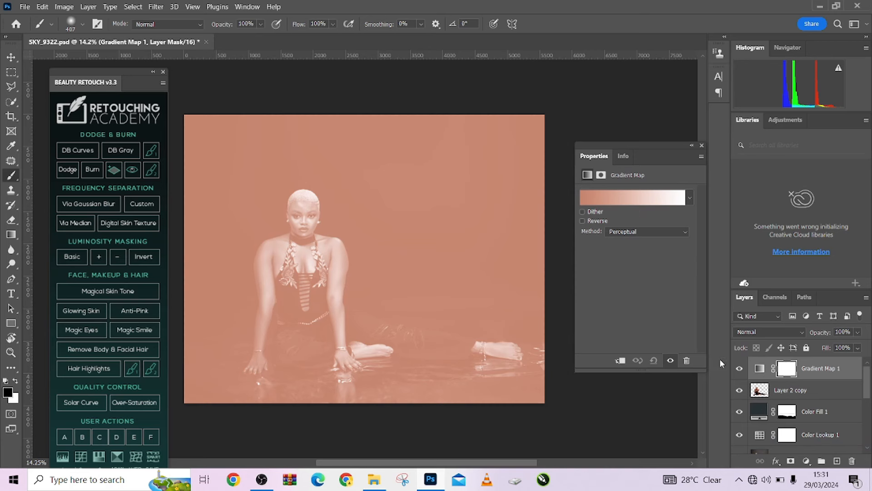
pyautogui.click(739, 368)
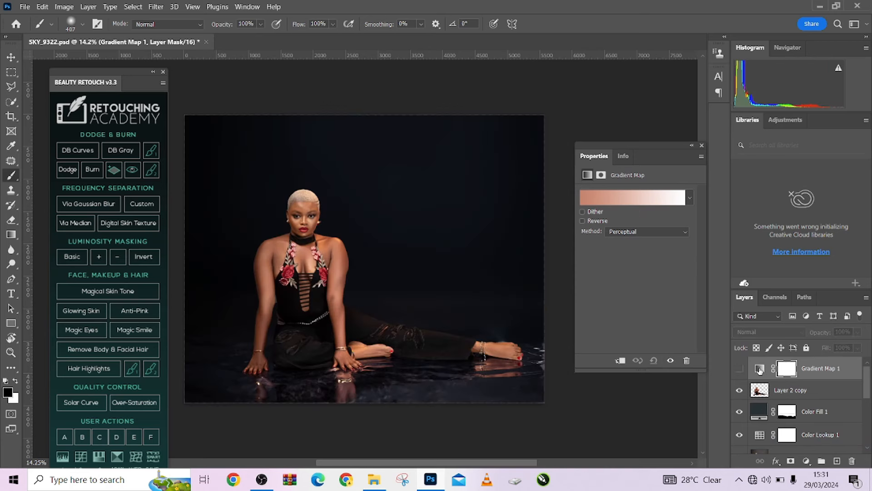
pyautogui.click(760, 369)
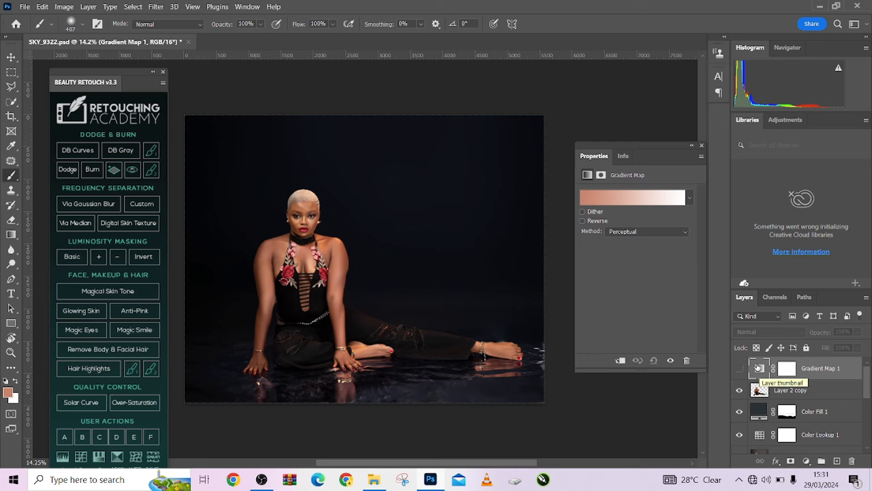
# Set the gradient's light end stop to the chest highlight color ce9f82 sampled from the model, at 81% location.
pyautogui.click(636, 199)
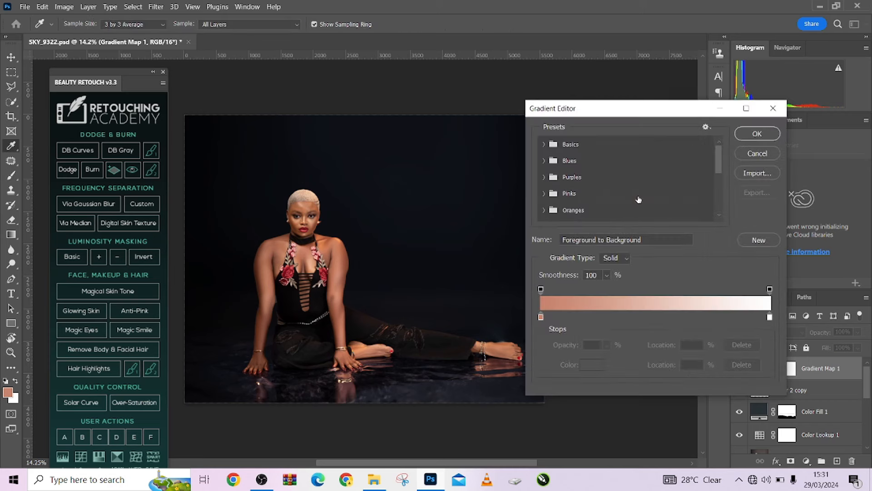
pyautogui.doubleClick(769, 316)
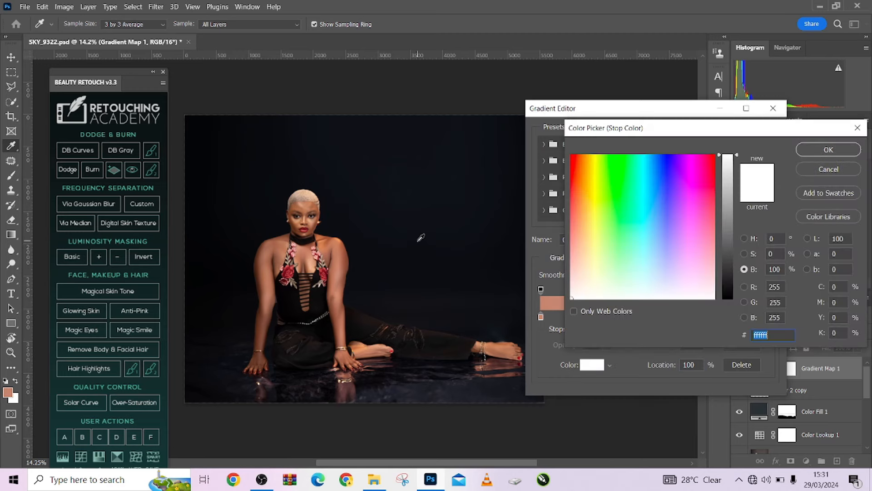
pyautogui.scroll(2, 421, 238)
pyautogui.scroll(1, 420, 238)
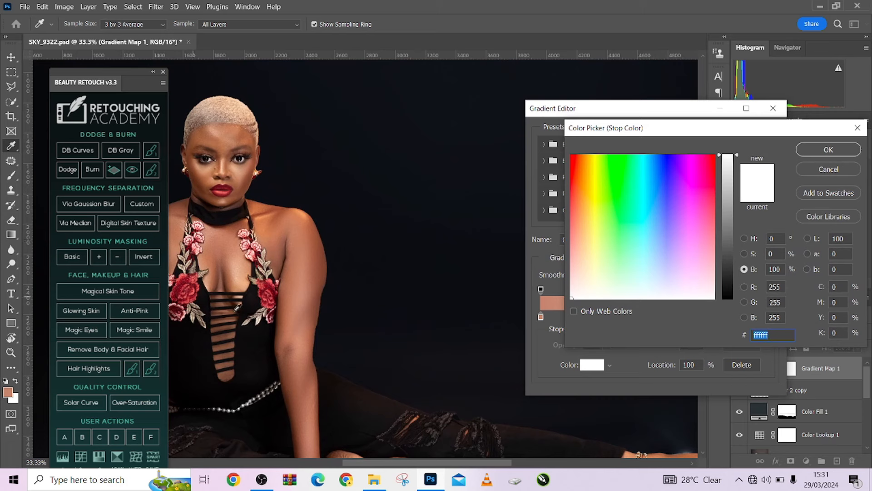
pyautogui.click(236, 274)
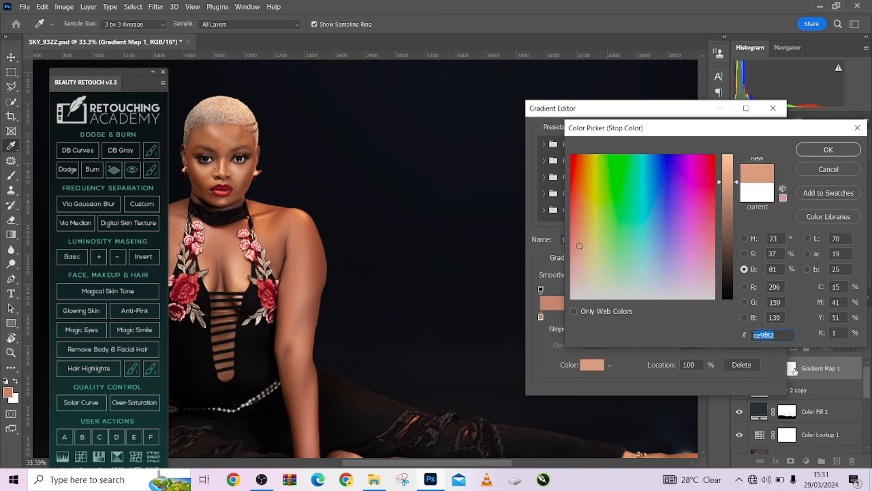
pyautogui.rightClick(766, 337)
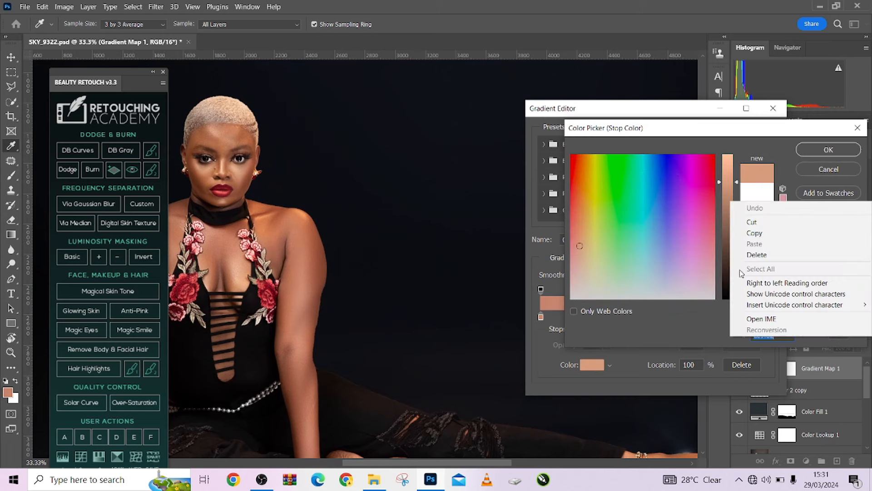
pyautogui.click(698, 329)
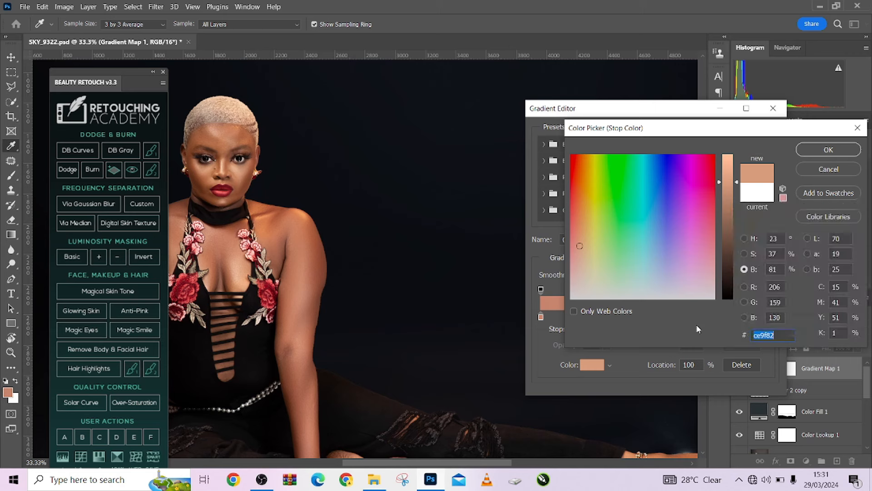
pyautogui.doubleClick(773, 269)
pyautogui.rightClick(773, 269)
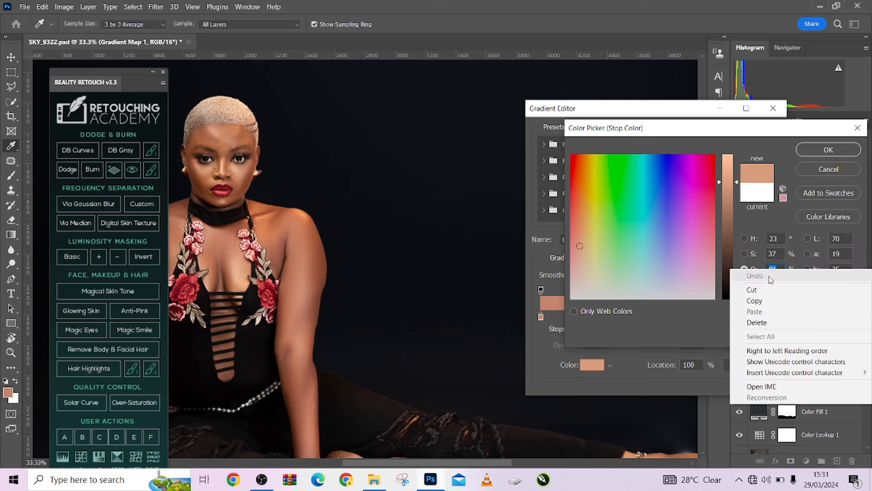
pyautogui.click(762, 304)
pyautogui.click(843, 168)
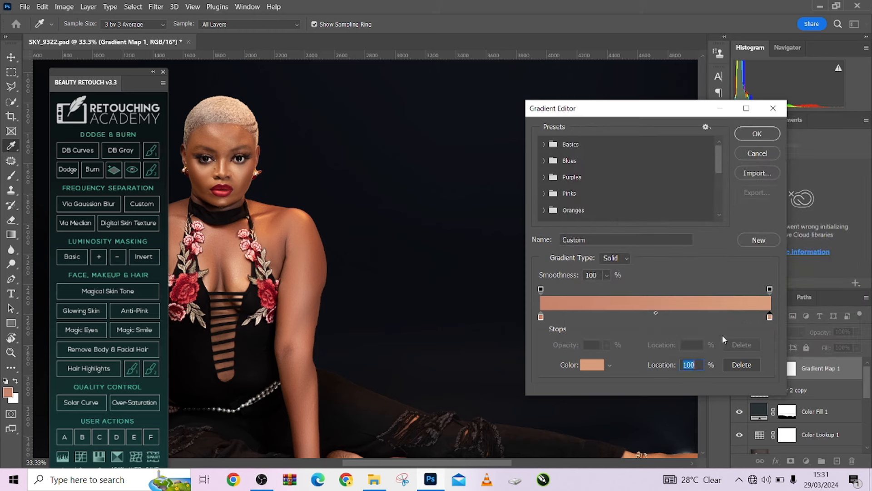
pyautogui.hotkey('ctrl', 'v')
# Set the gradient's dark stop to the skin shadow color 6b3c23 sampled from the model's face, at 42% location.
pyautogui.doubleClick(541, 316)
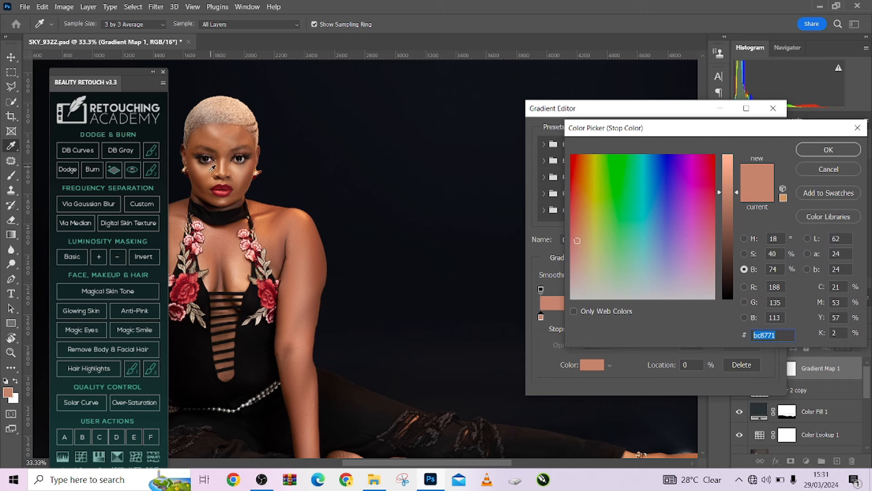
pyautogui.click(201, 179)
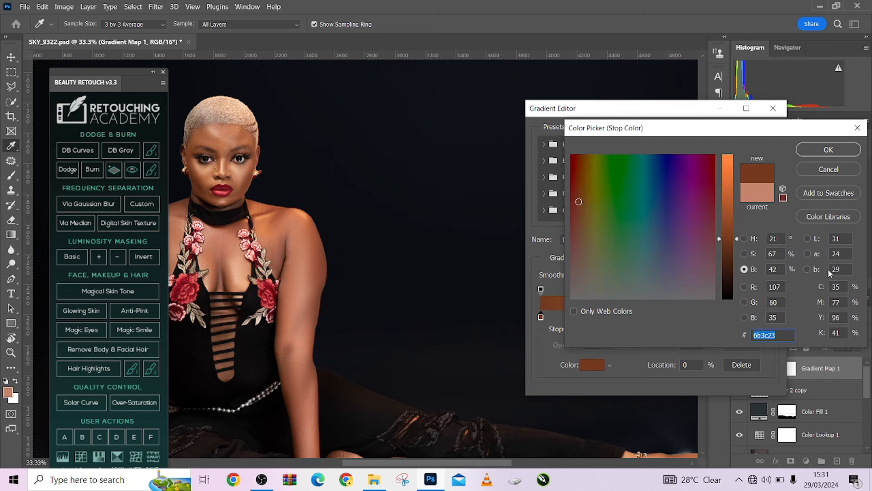
pyautogui.doubleClick(773, 268)
pyautogui.click(829, 149)
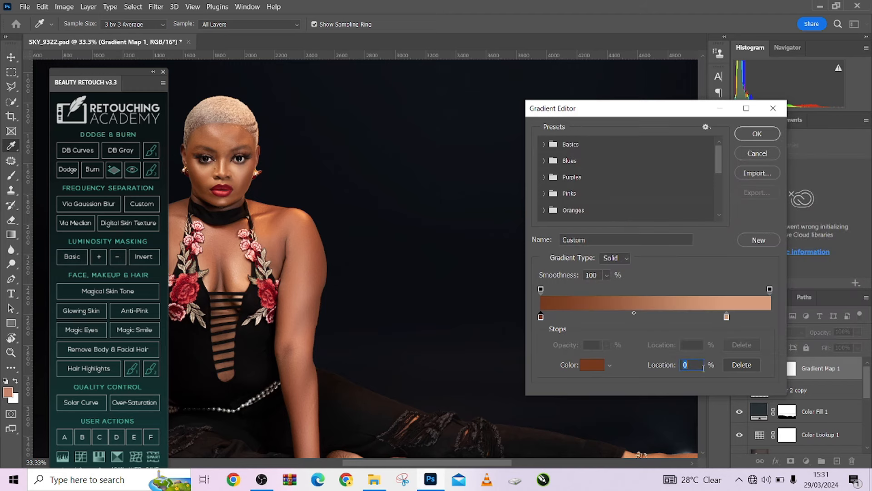
pyautogui.write('42')
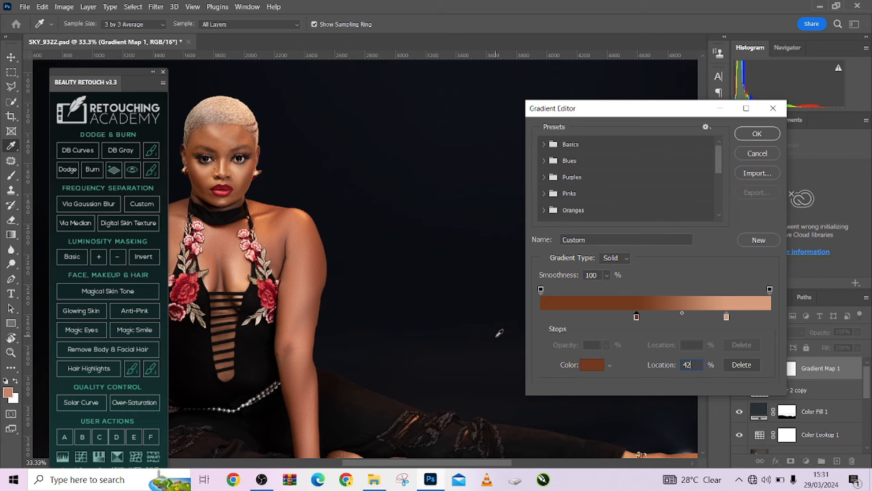
# Add a midtone stop between the two, using skin color b67b60 sampled from the shoulder at 71% location, and accept the gradient.
pyautogui.hotkey('ctrl', '-')
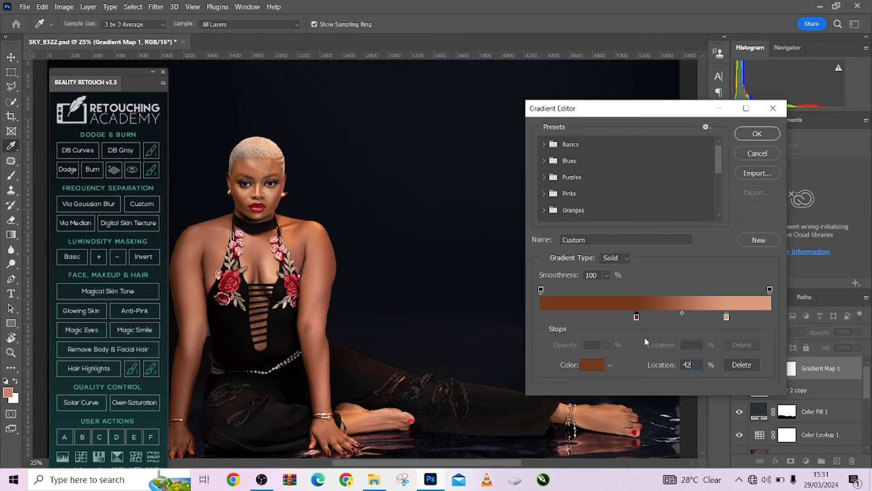
pyautogui.click(659, 317)
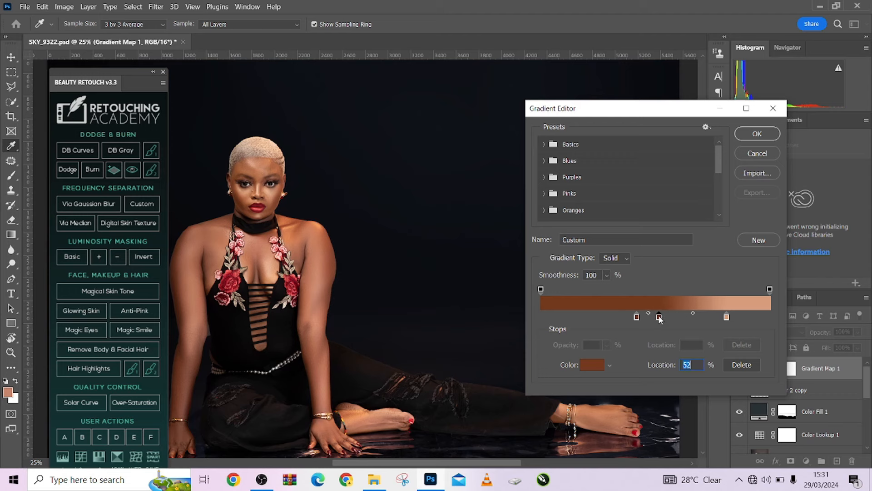
pyautogui.doubleClick(659, 317)
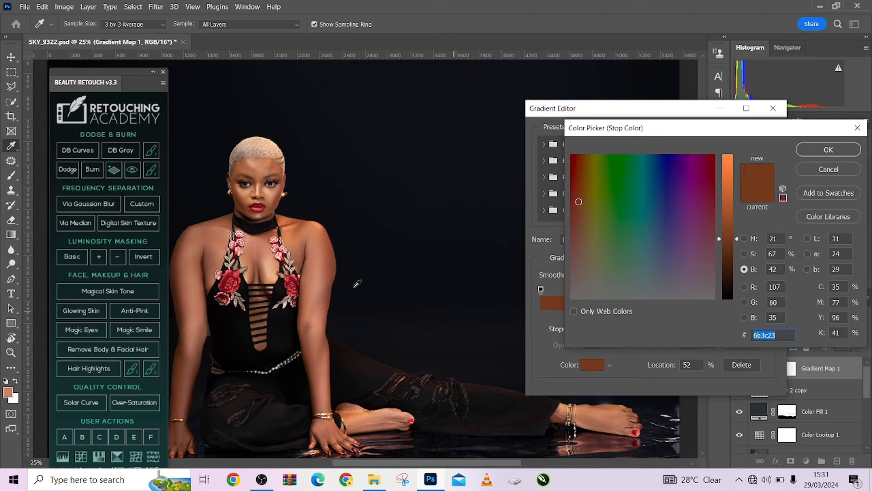
pyautogui.click(323, 246)
pyautogui.click(754, 271)
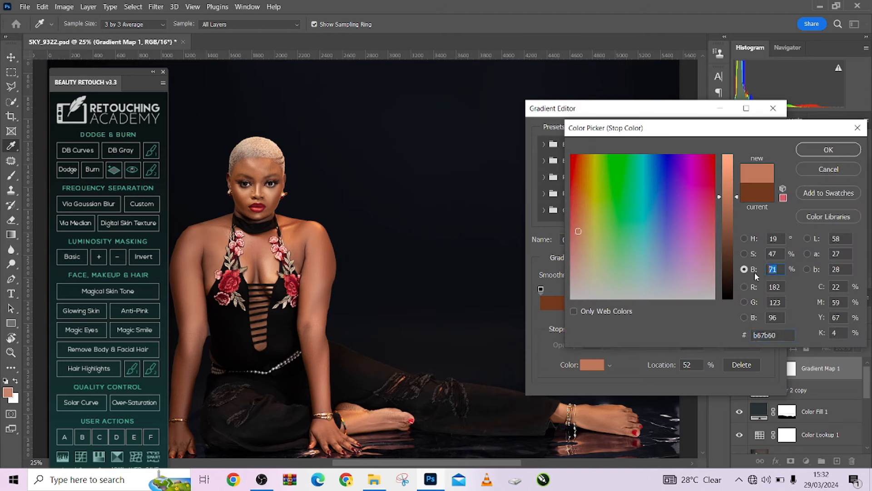
pyautogui.click(828, 150)
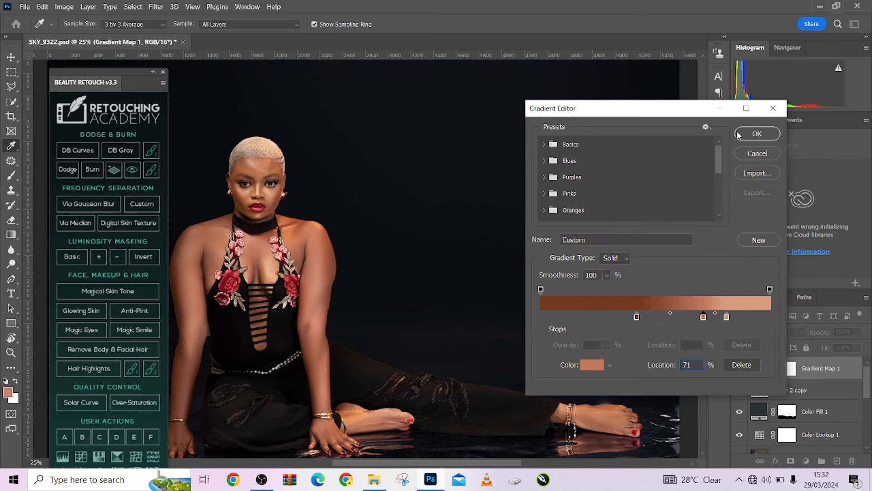
pyautogui.click(752, 137)
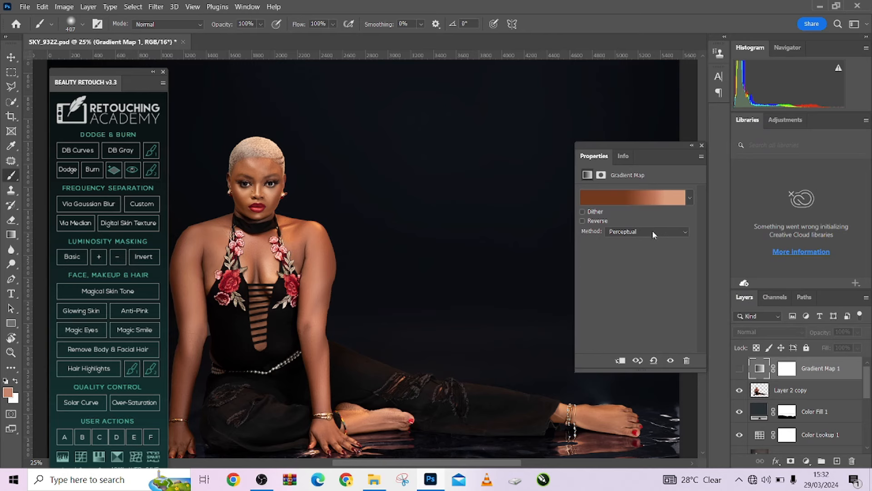
# Show Gradient Map 1 over the whole image, toggling its visibility to compare.
pyautogui.scroll(-2, 355, 261)
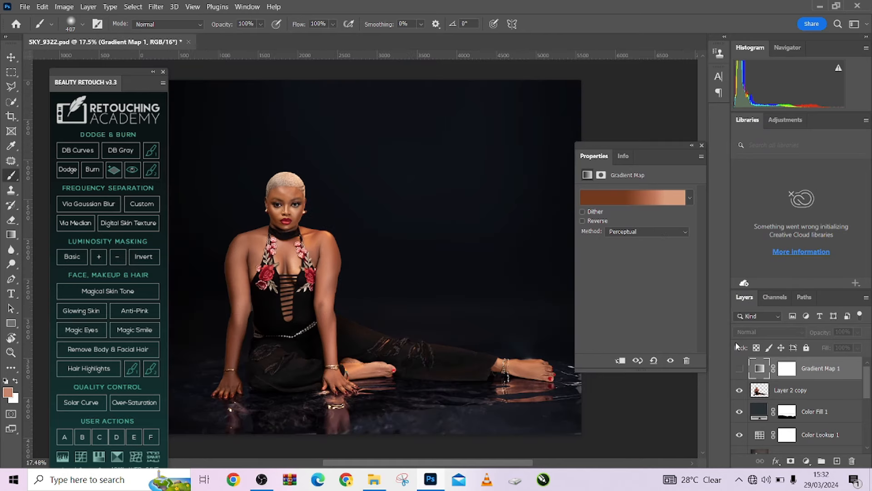
pyautogui.click(740, 369)
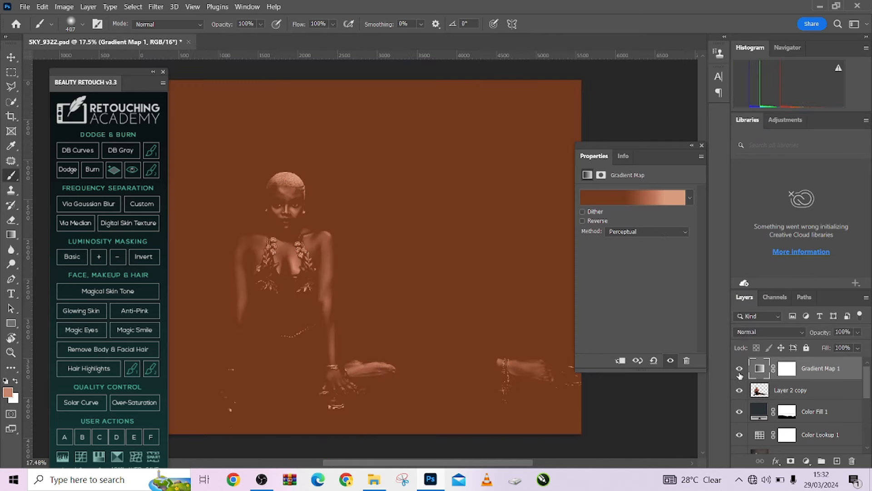
pyautogui.click(739, 368)
pyautogui.click(739, 369)
# Mask Gradient Map 1 to the model's skin tones with a Color Range selection of sampled colors, raising the fuzziness slightly.
pyautogui.click(788, 370)
pyautogui.click(133, 7)
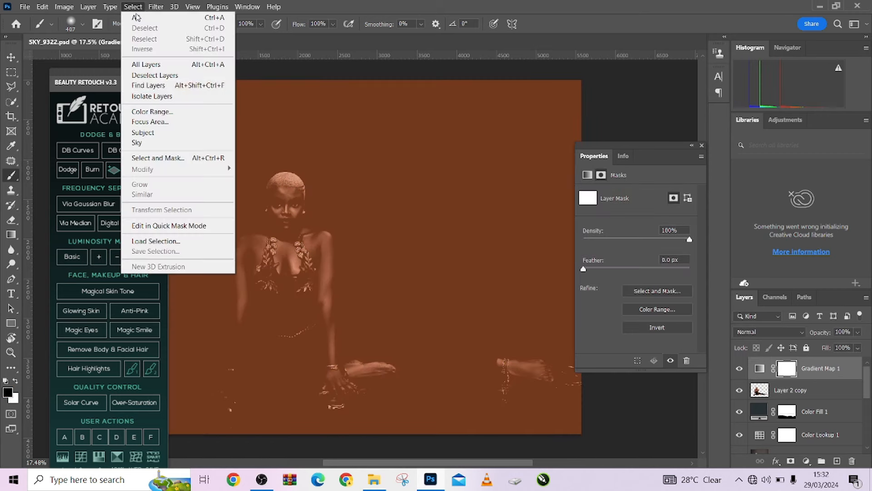
pyautogui.click(150, 111)
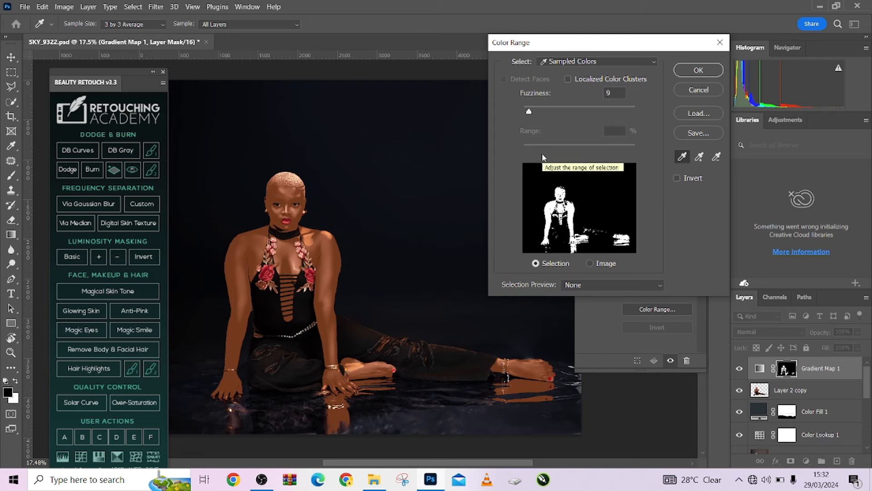
pyautogui.moveTo(528, 112); pyautogui.dragTo(530, 112)
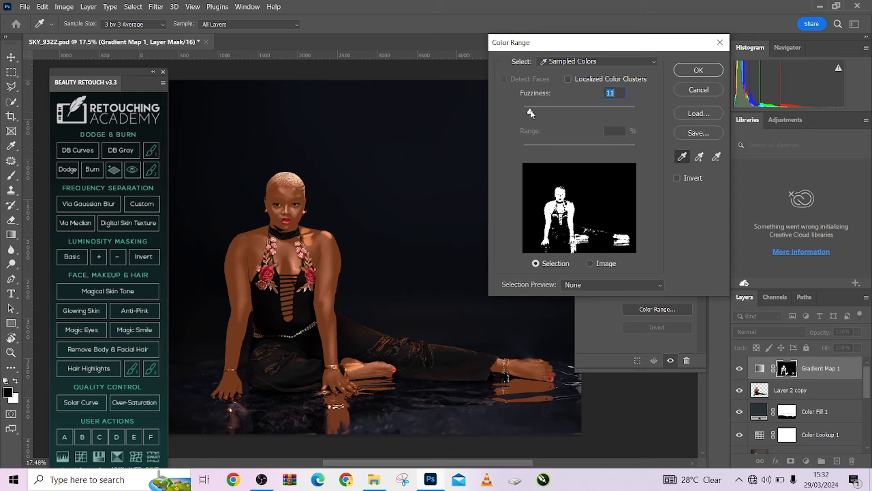
pyautogui.moveTo(530, 113); pyautogui.dragTo(532, 113)
pyautogui.moveTo(531, 112); pyautogui.dragTo(532, 113)
pyautogui.click(697, 70)
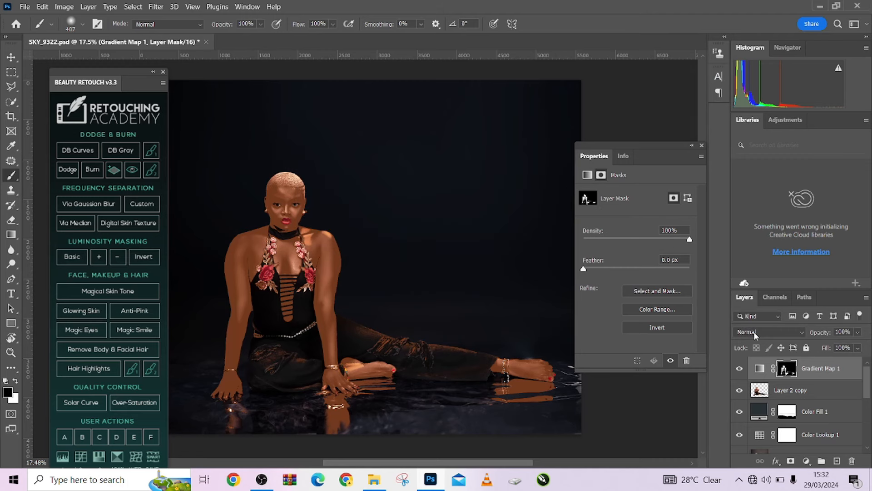
# Set Gradient Map 1 to Color blend mode and lower its fill to 35%.
pyautogui.click(754, 333)
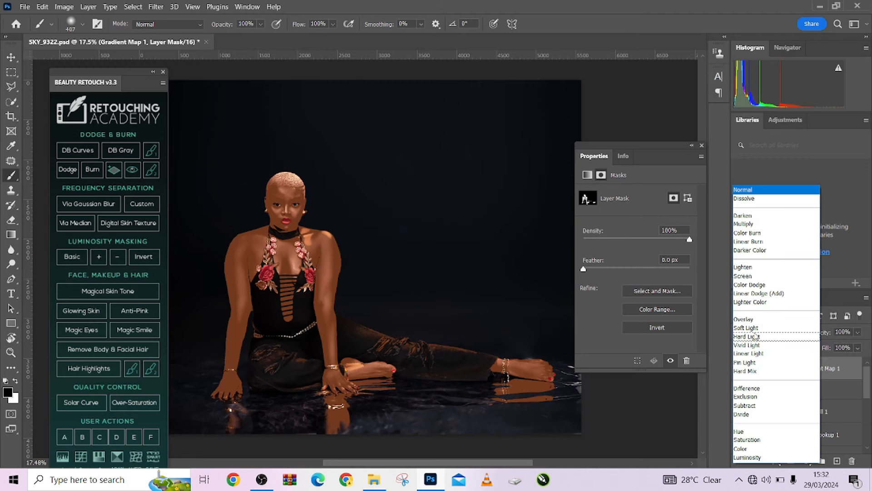
pyautogui.click(744, 449)
pyautogui.click(858, 347)
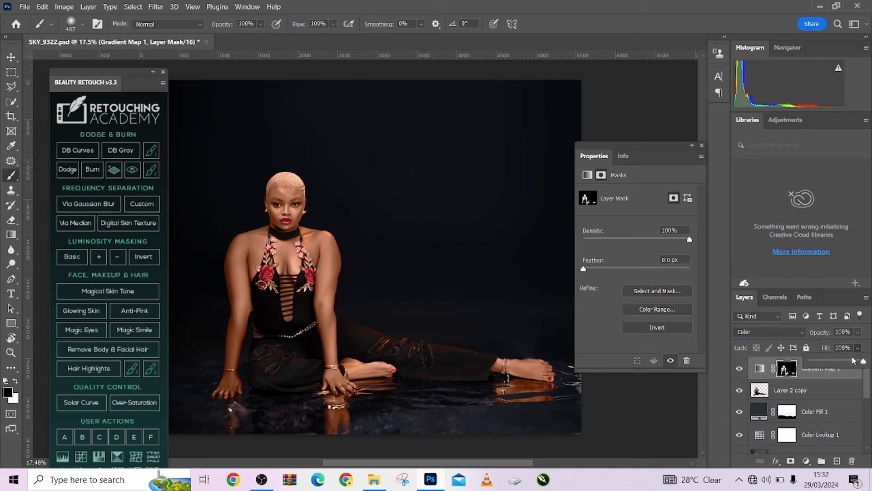
pyautogui.moveTo(855, 361); pyautogui.dragTo(830, 362)
pyautogui.moveTo(830, 363); pyautogui.dragTo(829, 362)
# Try Soft Light on Gradient Map 1, compare with the layer hidden, and switch its blend mode back to Color.
pyautogui.click(761, 331)
pyautogui.click(758, 331)
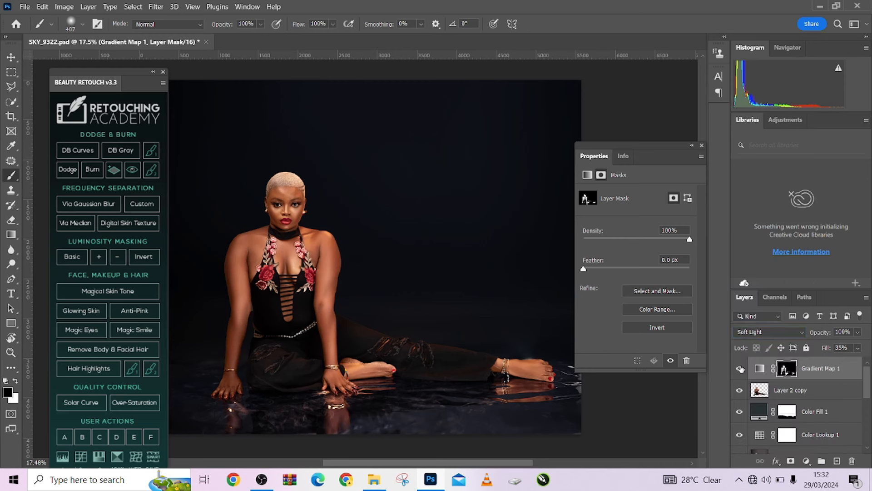
pyautogui.click(740, 369)
pyautogui.click(752, 333)
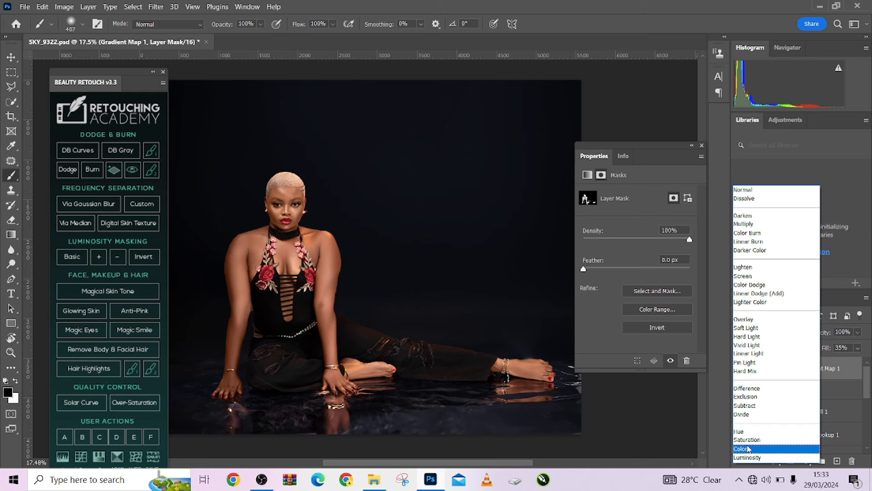
pyautogui.click(748, 448)
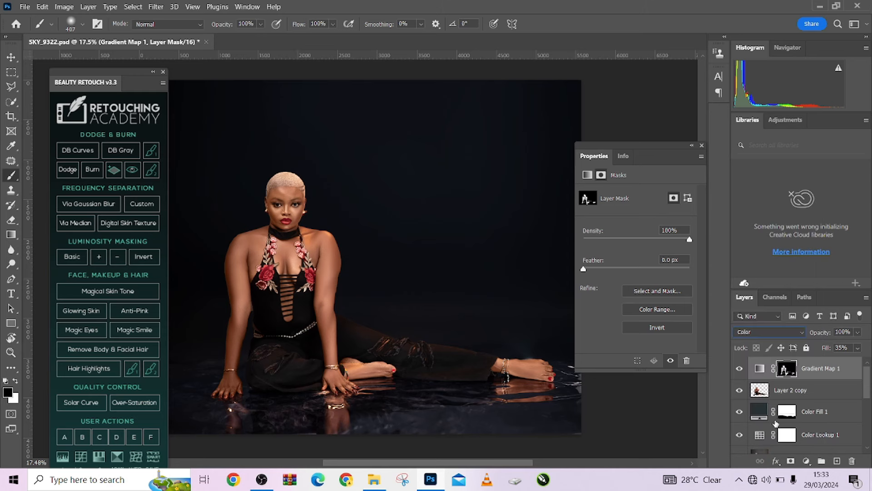
# Try a duplicate of Gradient Map 1 in Soft Light mode, and delete the duplicate.
pyautogui.hotkey('ctrl', 'j')
pyautogui.click(748, 331)
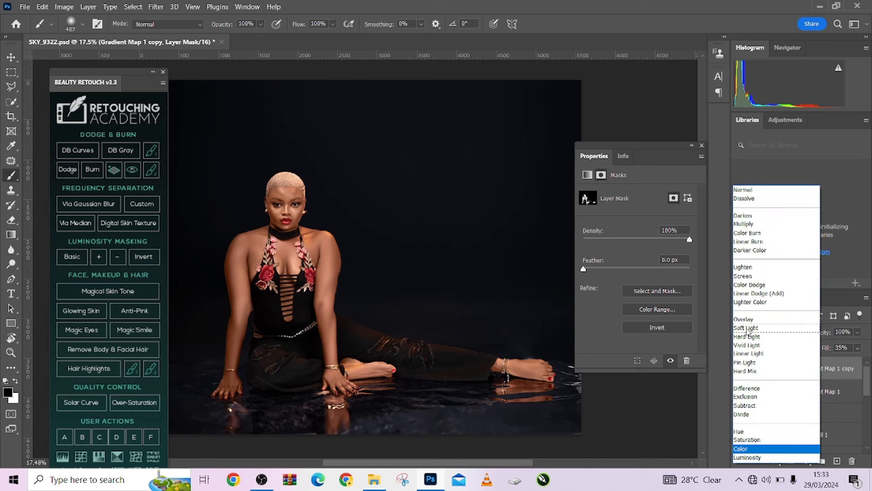
pyautogui.click(748, 332)
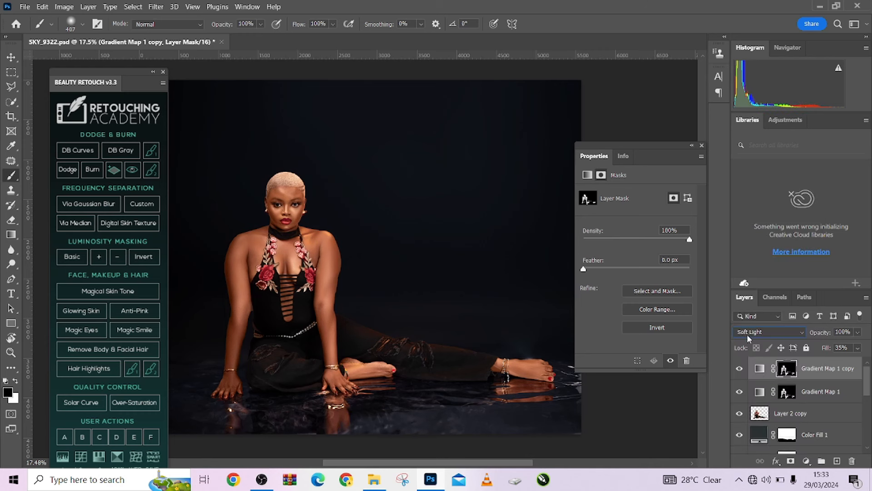
pyautogui.moveTo(847, 366); pyautogui.dragTo(854, 447)
pyautogui.click(791, 362)
# Blend Gradient Map 1 in Soft Light mode at 21% fill, toggling its visibility to compare the skin.
pyautogui.click(761, 332)
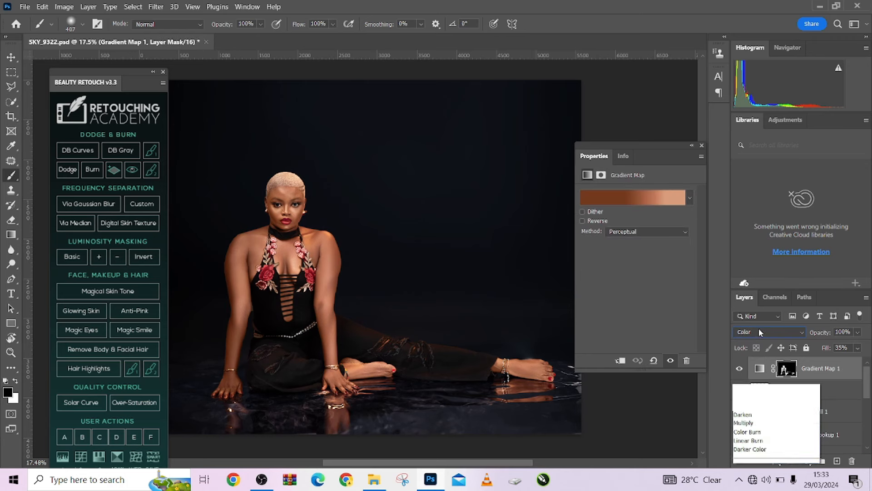
pyautogui.click(754, 336)
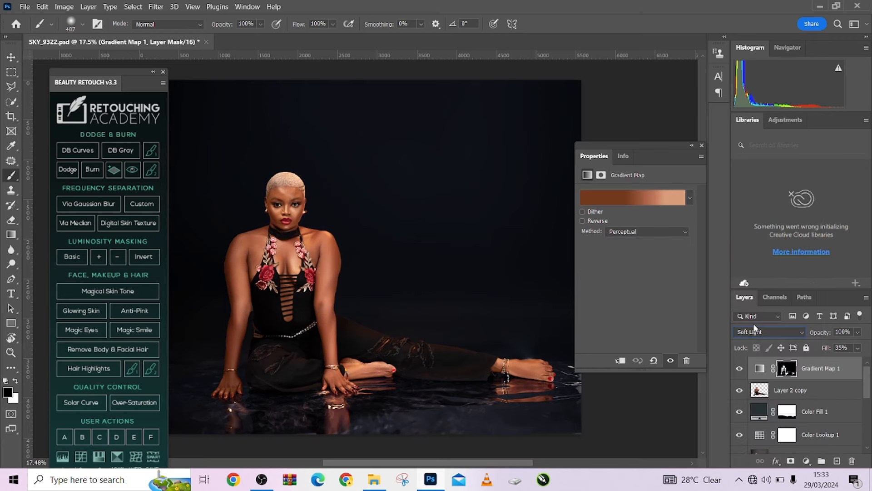
pyautogui.click(857, 348)
pyautogui.moveTo(853, 362); pyautogui.dragTo(823, 361)
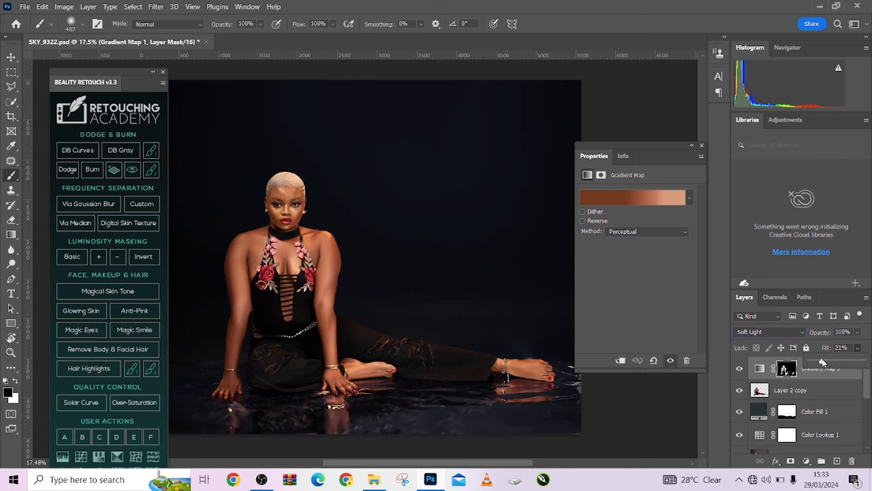
pyautogui.click(741, 374)
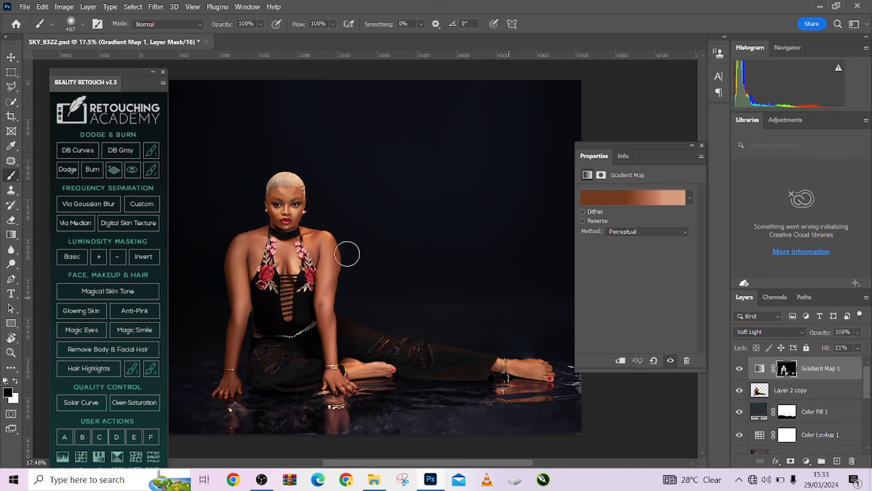
pyautogui.scroll(-2, 350, 255)
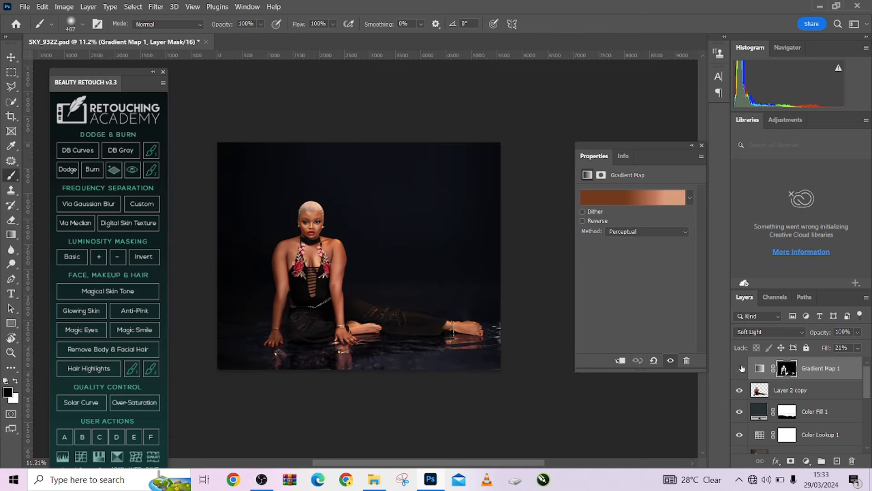
pyautogui.click(740, 369)
pyautogui.click(740, 369)
# Add a Curves adjustment layer clipped to Gradient Map 1.
pyautogui.click(807, 461)
pyautogui.click(802, 325)
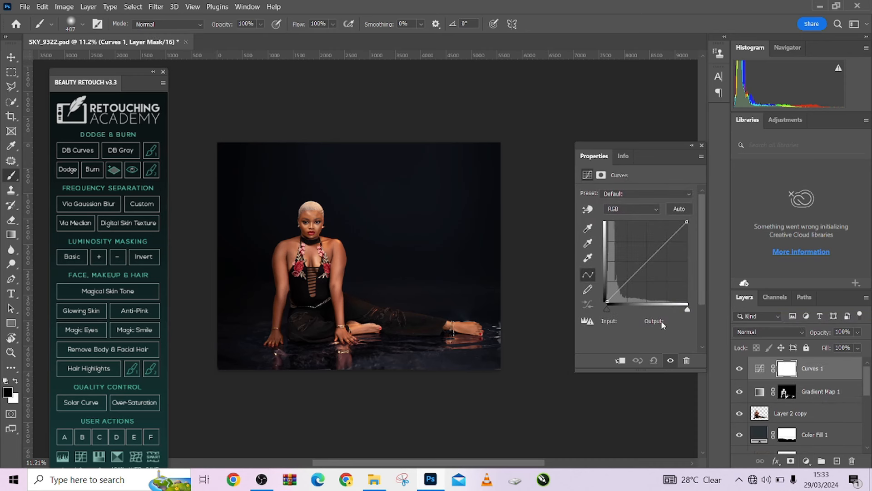
pyautogui.click(621, 361)
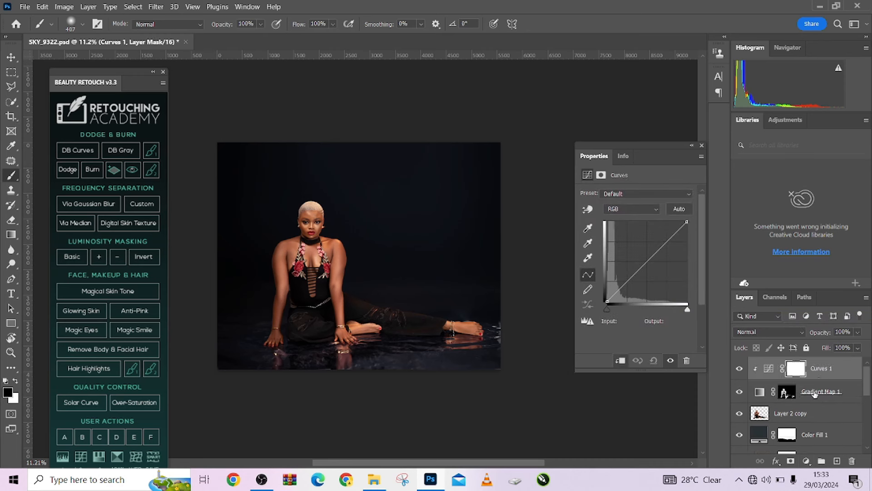
# Raise the black point of Curves 1 to output 22 and compare with the layer hidden.
pyautogui.click(609, 298)
pyautogui.press('Up')
pyautogui.press('Up')
pyautogui.press('Up')
pyautogui.press('Up')
pyautogui.press('Up')
pyautogui.press('Up')
pyautogui.press('Up')
pyautogui.press('Up')
pyautogui.press('Up')
pyautogui.press('Up')
pyautogui.press('Up')
pyautogui.press('Up')
pyautogui.press('Up')
pyautogui.press('Up')
pyautogui.press('Up')
pyautogui.press('Up')
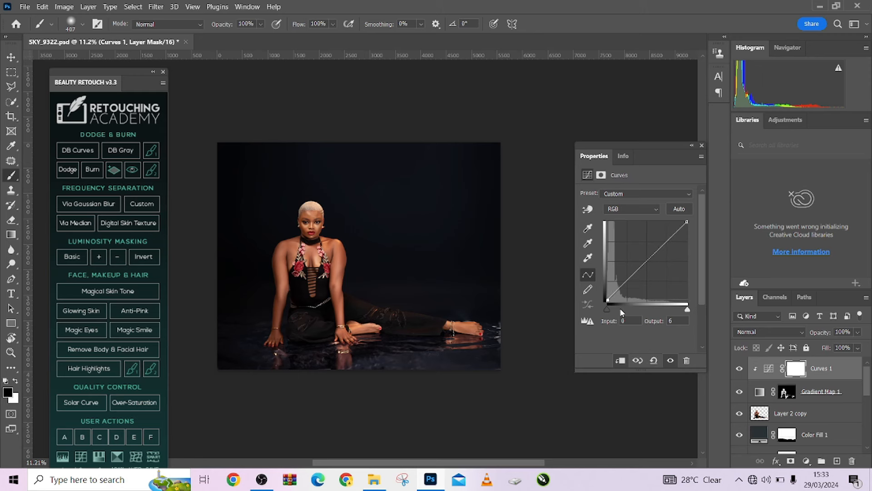
pyautogui.press('Up')
pyautogui.press('Up')
pyautogui.press('Up')
pyautogui.press('Up')
pyautogui.press('Up')
pyautogui.press('Up')
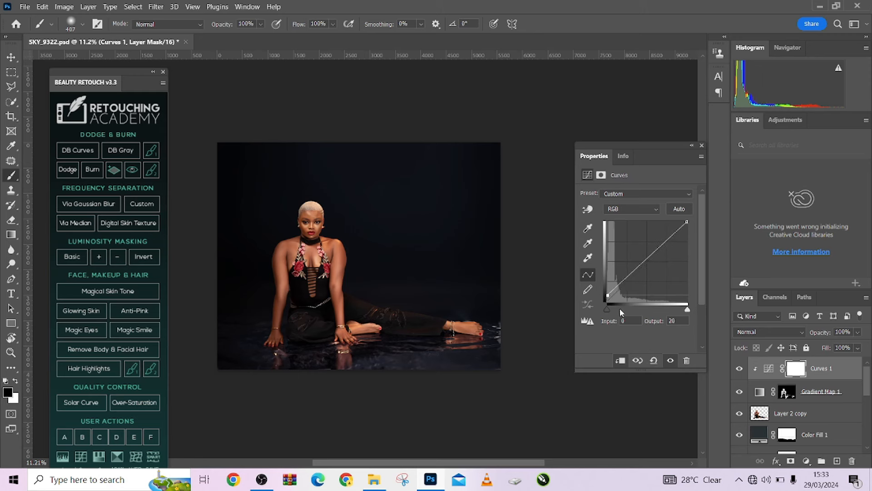
pyautogui.click(739, 371)
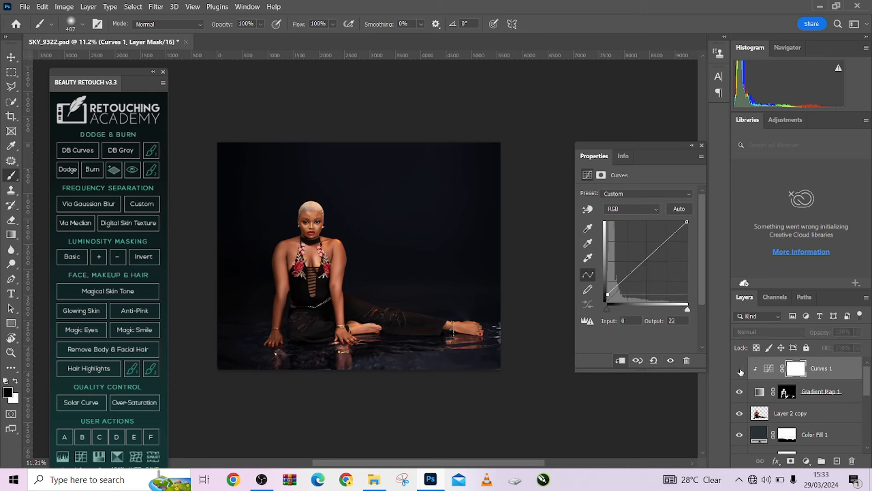
pyautogui.click(740, 371)
pyautogui.click(740, 371)
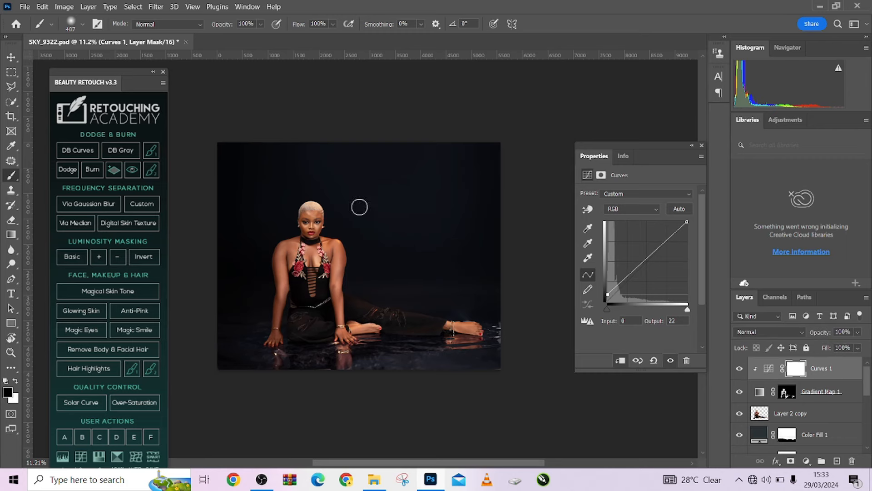
# Raise the black point of Curves 1 further to output 55, checking the effect on the model's skin.
pyautogui.scroll(6, 354, 208)
pyautogui.moveTo(296, 321); pyautogui.dragTo(433, 177)
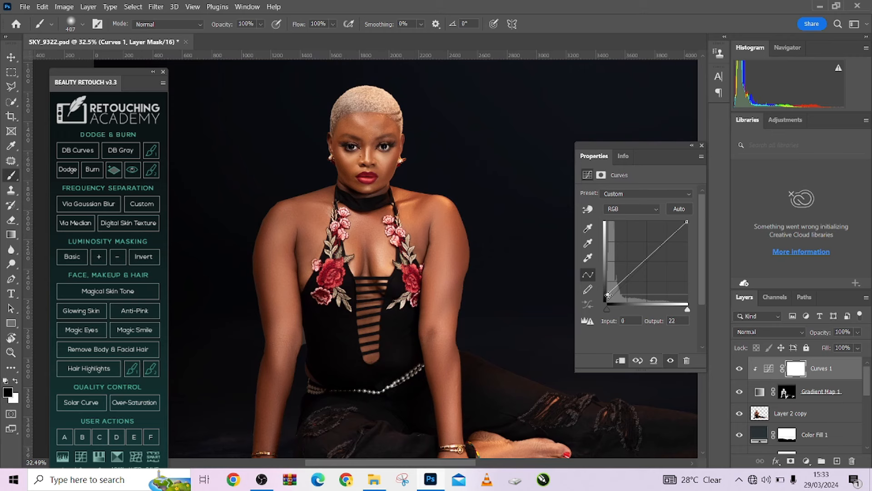
pyautogui.moveTo(608, 296)
pyautogui.mouseDown()
pyautogui.moveTo(603, 274)
pyautogui.moveTo(603, 285)
pyautogui.mouseUp()
pyautogui.moveTo(393, 323); pyautogui.dragTo(393, 251)
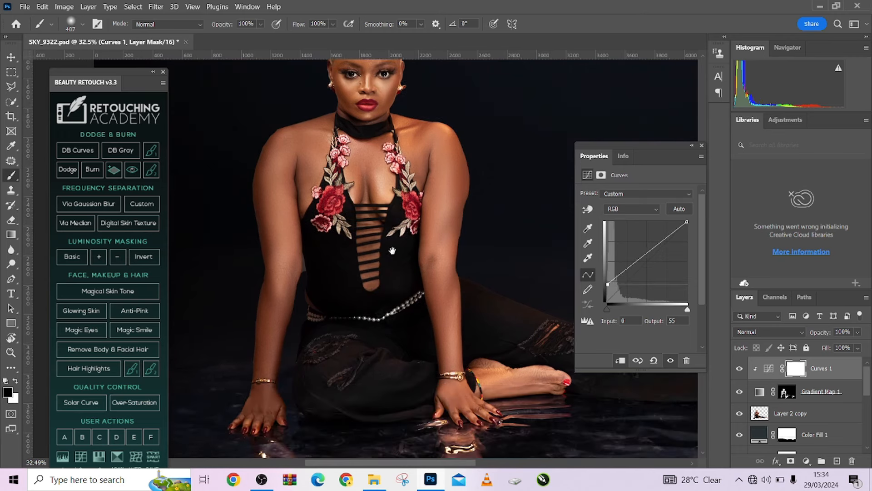
pyautogui.scroll(-5, 393, 250)
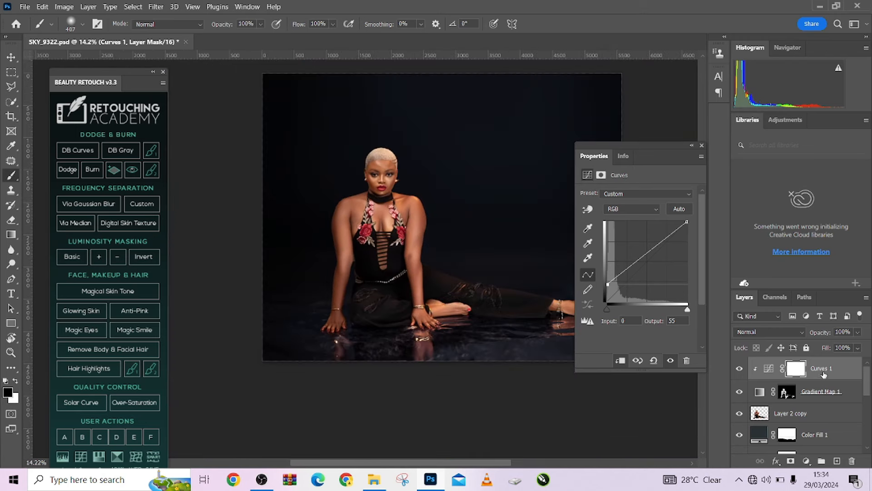
# Try clipping Curves 1 to Layer 2 copy beneath Gradient Map 1, undo that, and delete the Curves layer.
pyautogui.moveTo(846, 374); pyautogui.dragTo(840, 400)
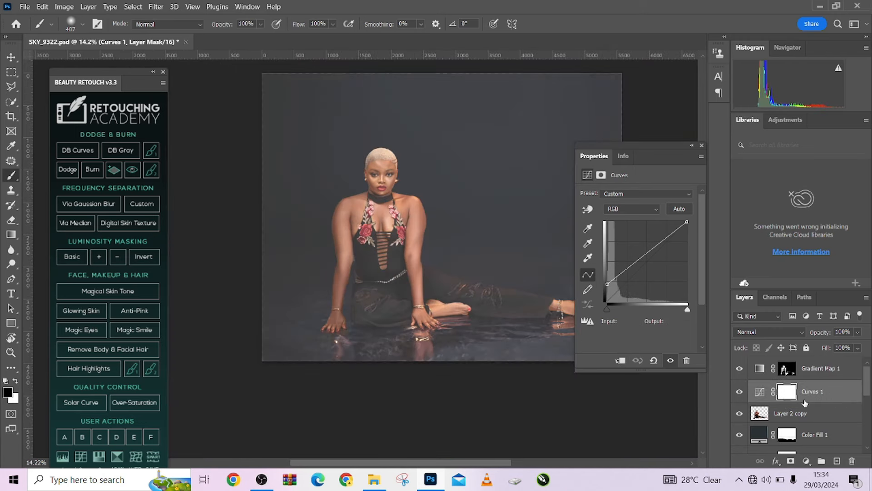
pyautogui.keyDown('alt'); pyautogui.click(810, 400); pyautogui.keyUp('alt')
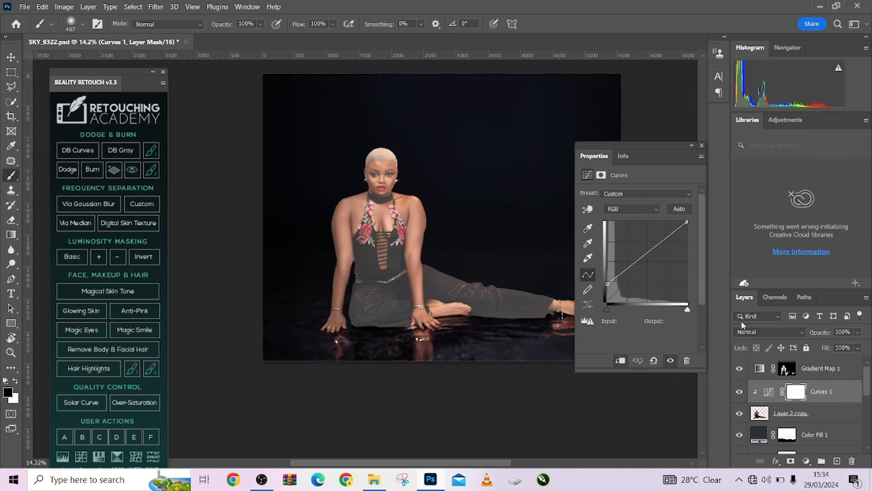
pyautogui.hotkey('ctrl', 'z')
pyautogui.hotkey('ctrl', 'z')
pyautogui.moveTo(847, 368); pyautogui.dragTo(853, 460)
# Add a Curves adjustment above Gradient Map 1 and lift the shadows with a point at input 29, output 34.
pyautogui.click(807, 462)
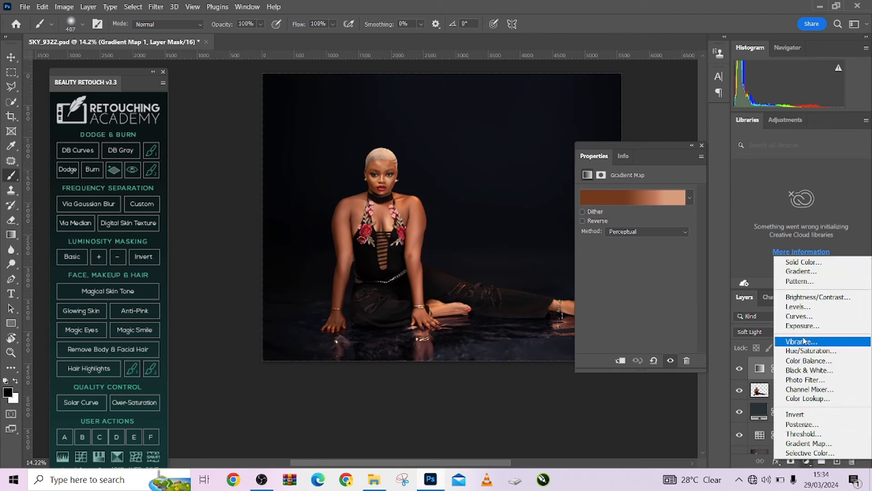
pyautogui.click(797, 316)
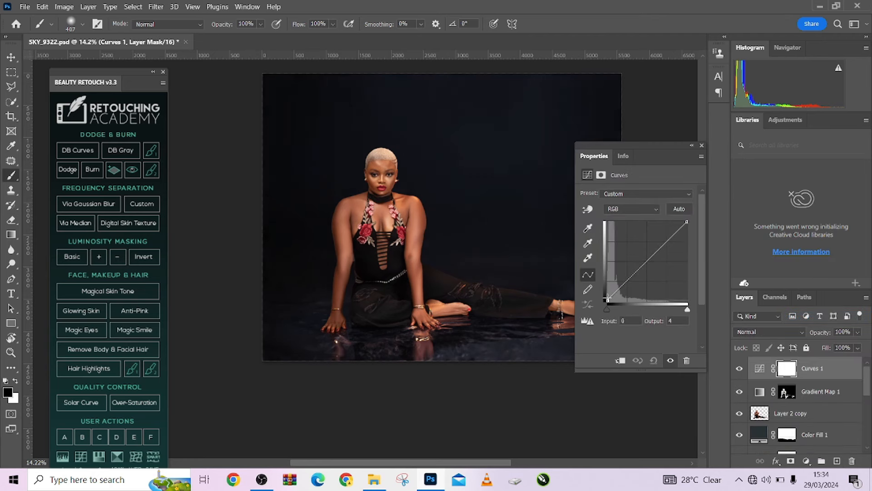
pyautogui.moveTo(607, 299); pyautogui.dragTo(616, 289)
# Replace the mask of Curves 1 with a copy of Gradient Map 1's skin mask.
pyautogui.hotkey('ctrl', 'i')
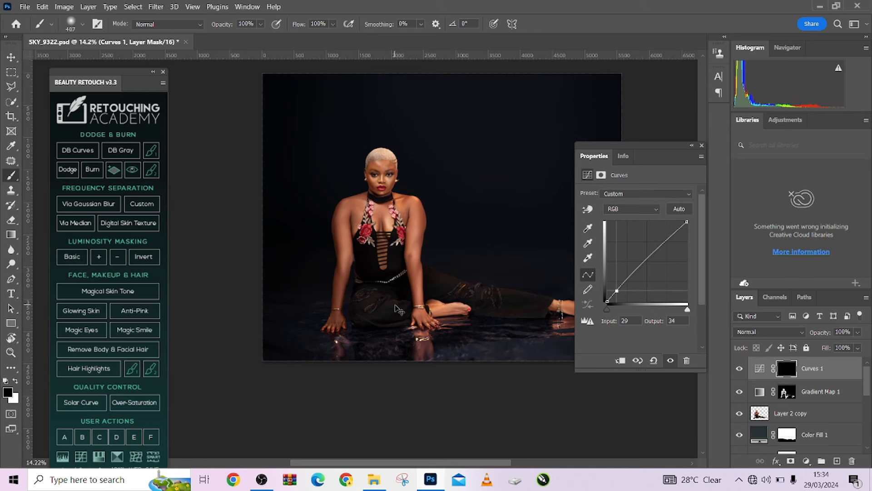
pyautogui.hotkey('ctrl', 'i')
pyautogui.moveTo(787, 396); pyautogui.dragTo(786, 369)
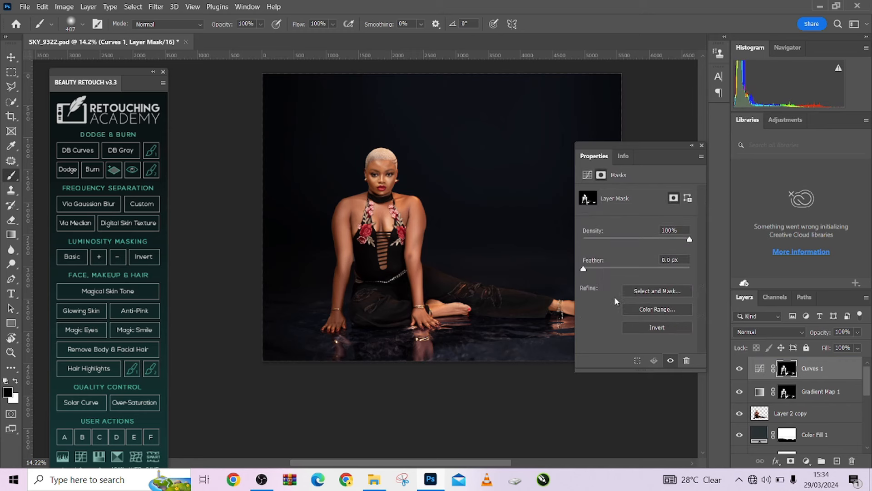
# Apply the merged RGB image to the Curves 1 mask with Multiply blending at 100% opacity.
pyautogui.click(691, 145)
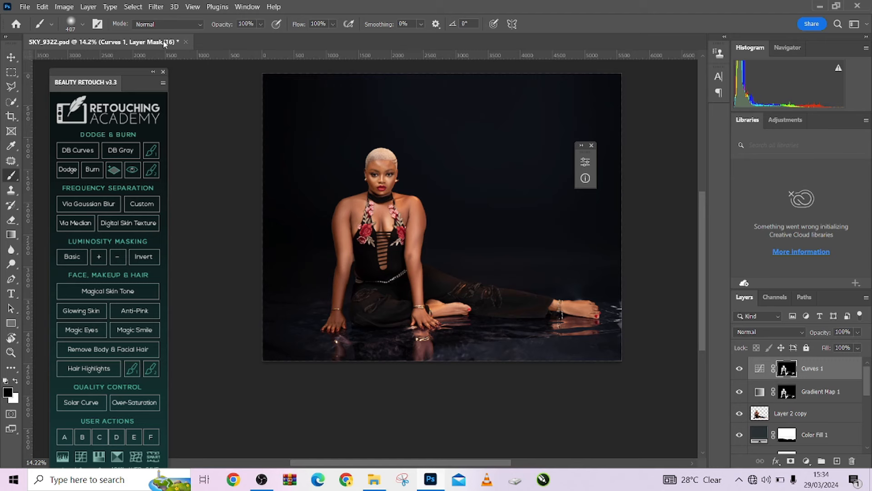
pyautogui.click(64, 7)
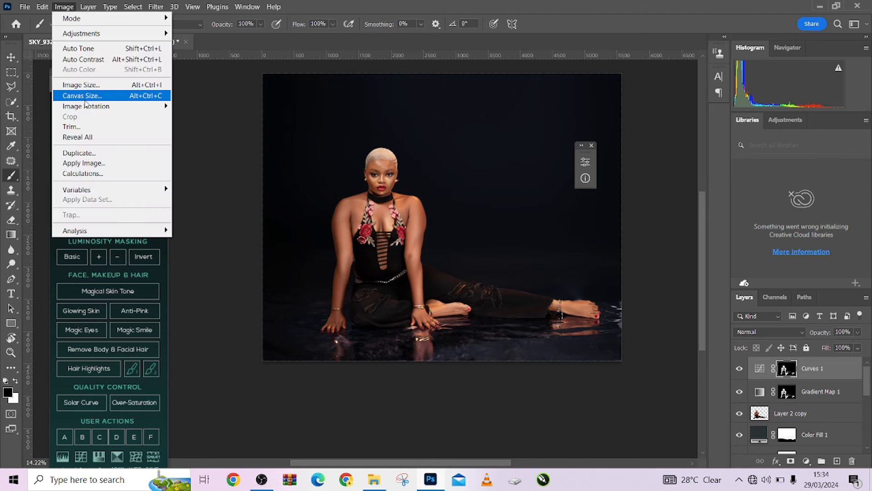
pyautogui.click(99, 165)
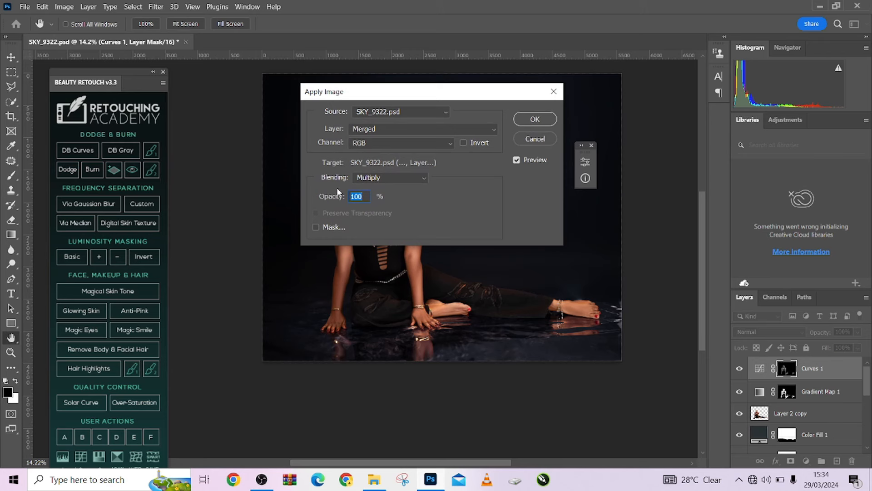
pyautogui.click(524, 120)
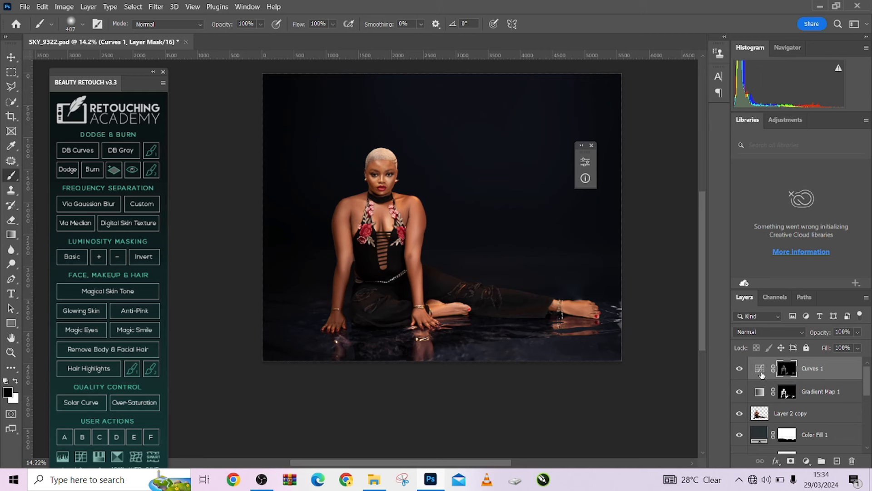
# Reopen the Curves 1 adjustment and raise its curve slightly further.
pyautogui.click(760, 369)
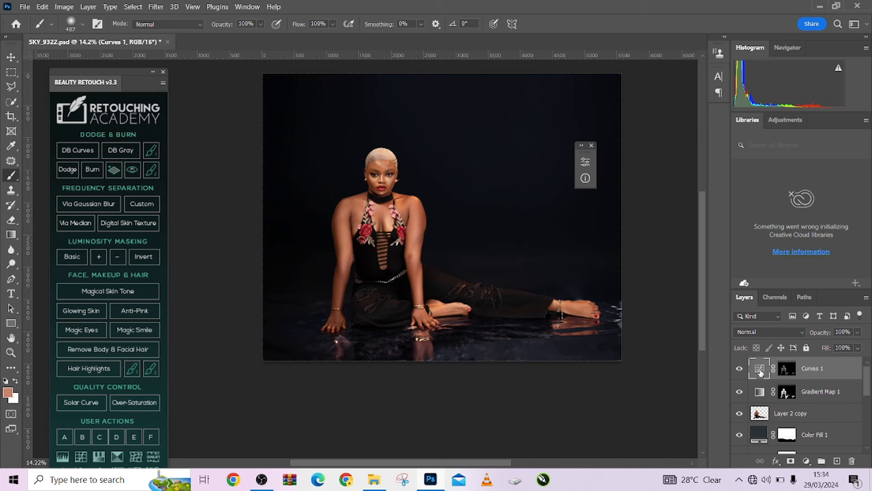
pyautogui.doubleClick(759, 372)
pyautogui.moveTo(516, 265); pyautogui.dragTo(512, 260)
pyautogui.click(557, 157)
# Compare the model's skin up close with Curves 1 hidden and shown, and examine the whole portrait.
pyautogui.scroll(2, 378, 246)
pyautogui.scroll(1, 378, 246)
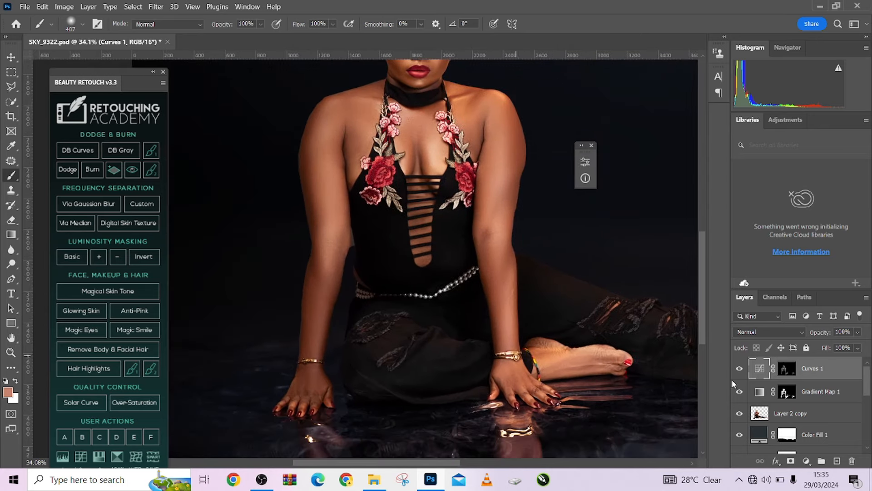
pyautogui.click(741, 370)
pyautogui.click(740, 371)
pyautogui.click(740, 370)
pyautogui.click(741, 370)
pyautogui.scroll(3, 468, 395)
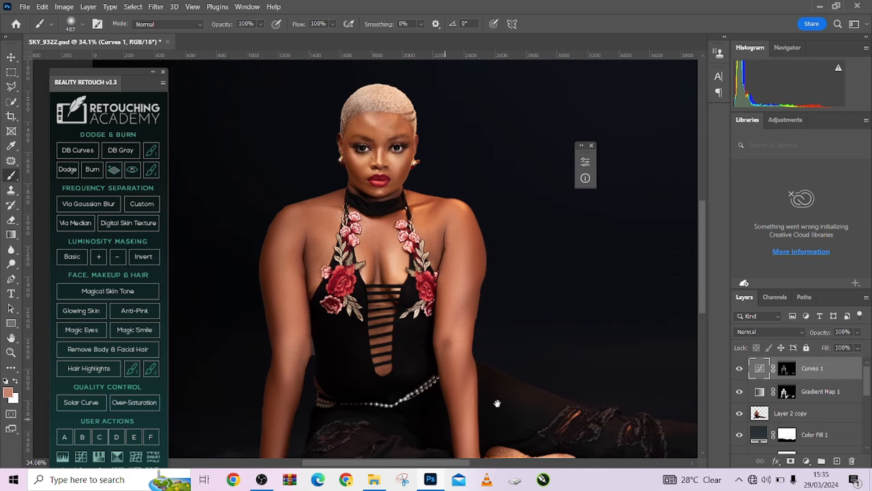
pyautogui.click(739, 369)
pyautogui.click(740, 370)
pyautogui.click(741, 371)
pyautogui.click(741, 371)
pyautogui.scroll(-5, 514, 289)
pyautogui.moveTo(515, 289); pyautogui.dragTo(461, 294)
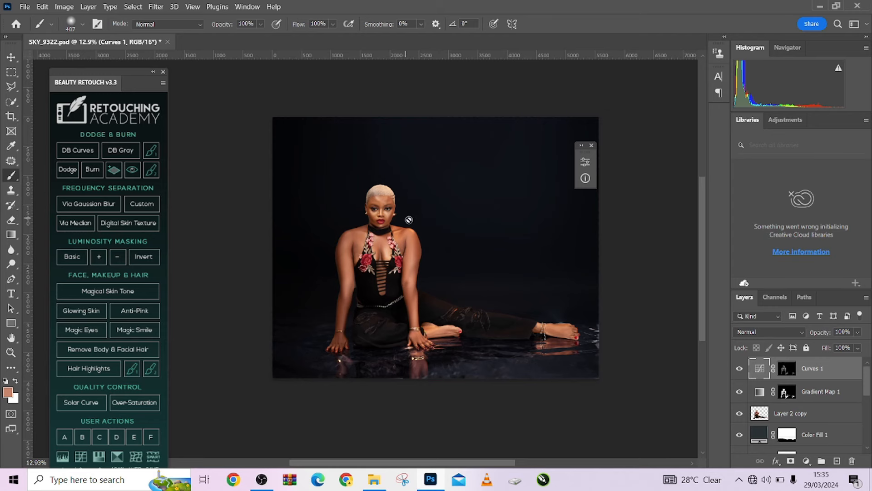
# Run the Remove Body & Facial Hair action on the portrait with a High Pass radius of 0.8 pixels.
pyautogui.scroll(5, 396, 211)
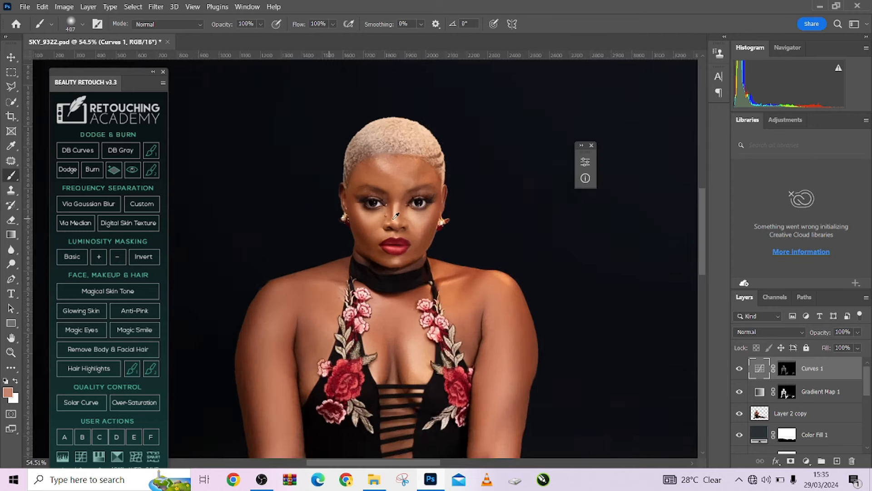
pyautogui.scroll(1, 395, 215)
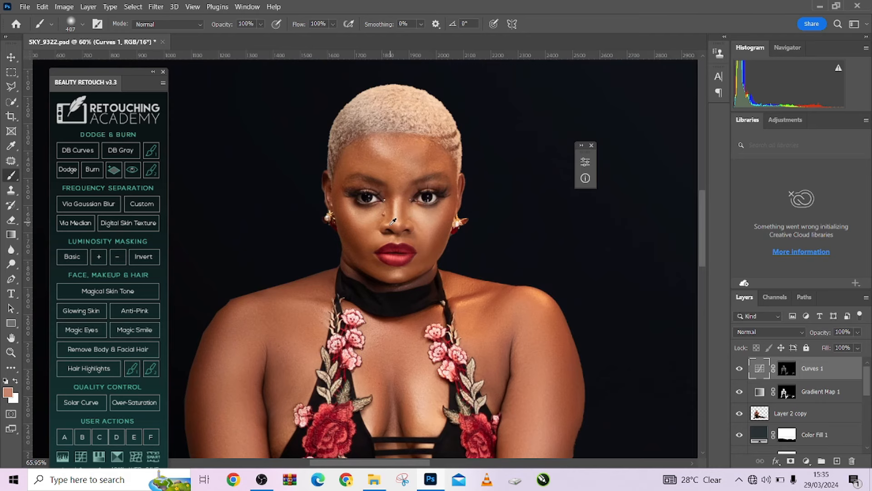
pyautogui.scroll(6, 391, 223)
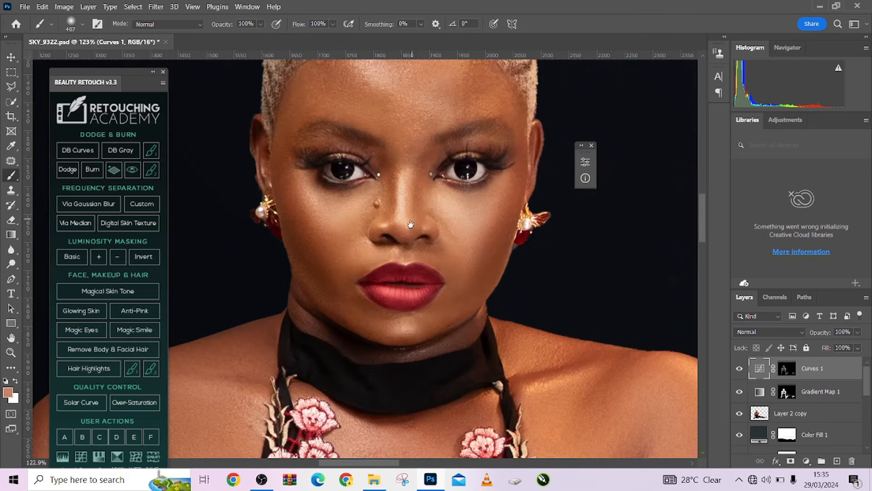
pyautogui.moveTo(412, 219); pyautogui.dragTo(396, 268)
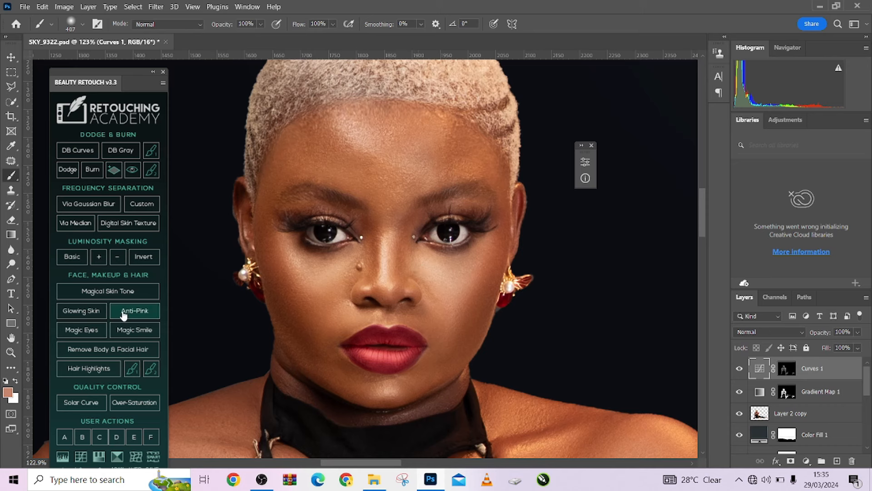
pyautogui.click(119, 353)
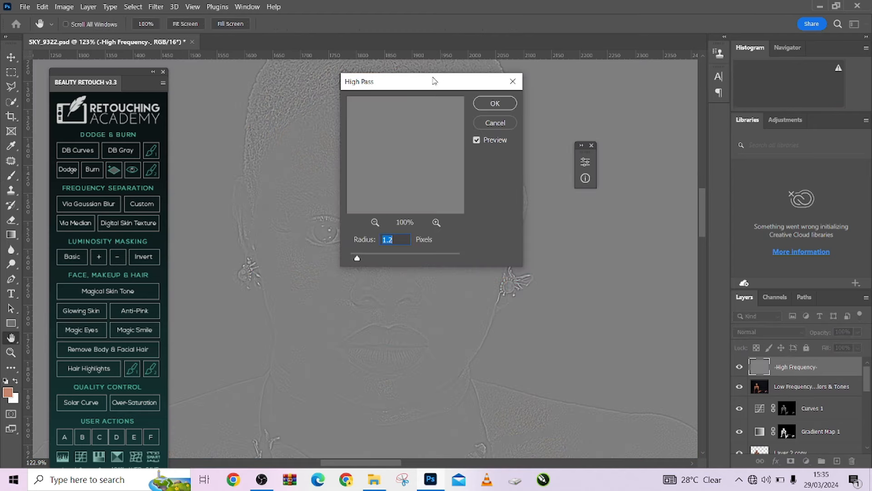
pyautogui.moveTo(432, 82); pyautogui.dragTo(539, 113)
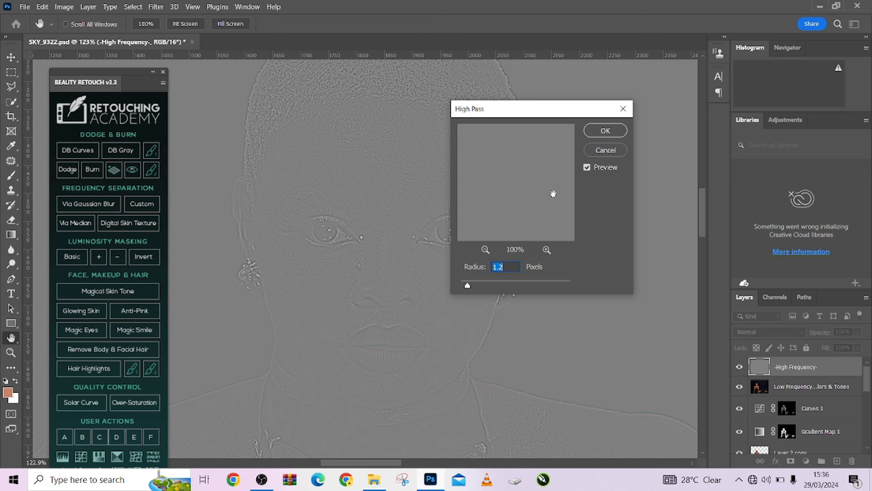
pyautogui.moveTo(481, 269); pyautogui.dragTo(479, 269)
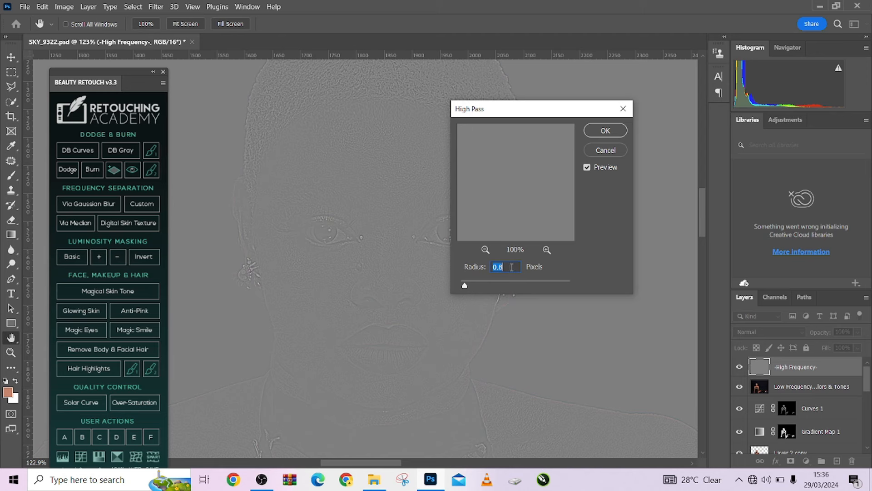
pyautogui.click(601, 131)
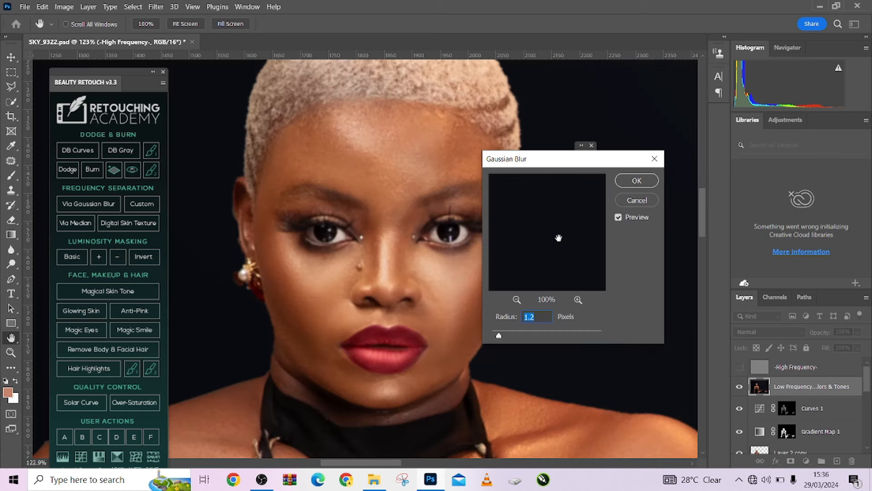
# Set the action's Gaussian Blur radius to 8 pixels and accept Dust & Scratches at radius 3 and threshold 14.
pyautogui.write('8')
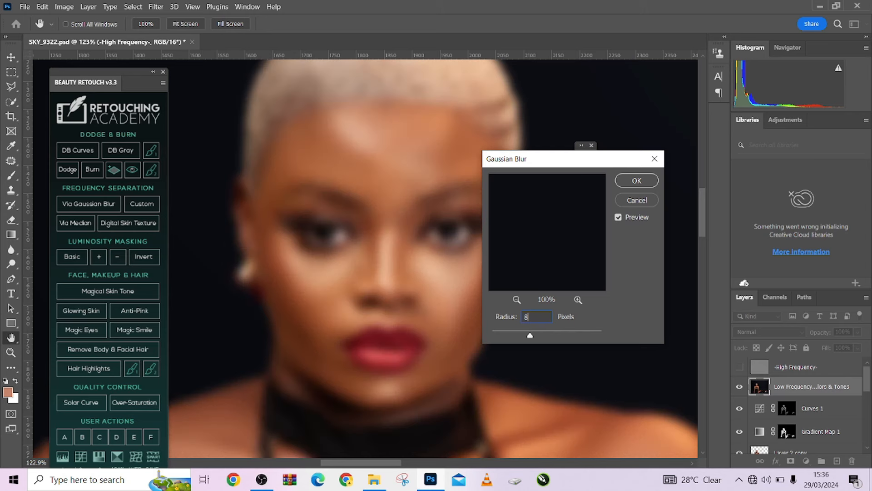
pyautogui.click(629, 181)
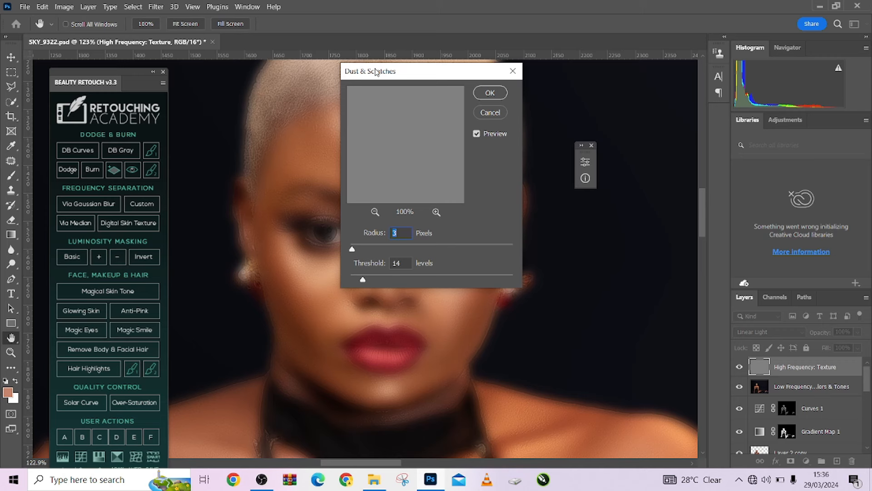
pyautogui.moveTo(386, 72); pyautogui.dragTo(541, 261)
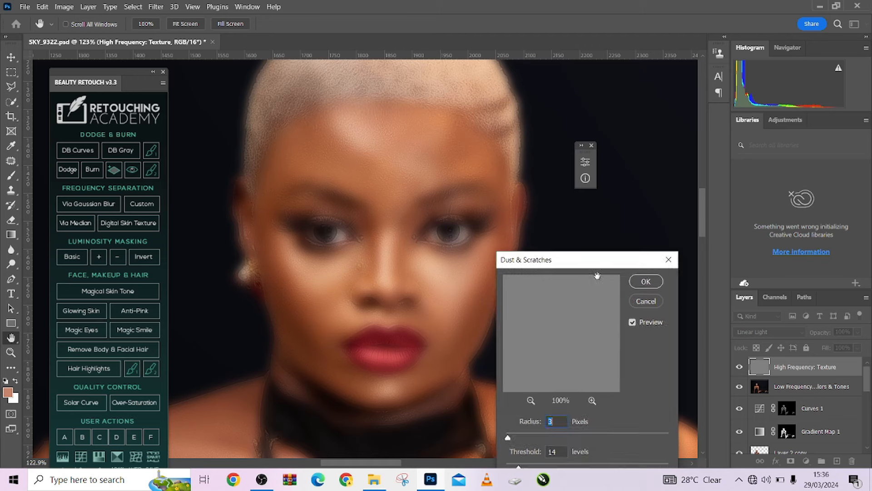
pyautogui.click(645, 282)
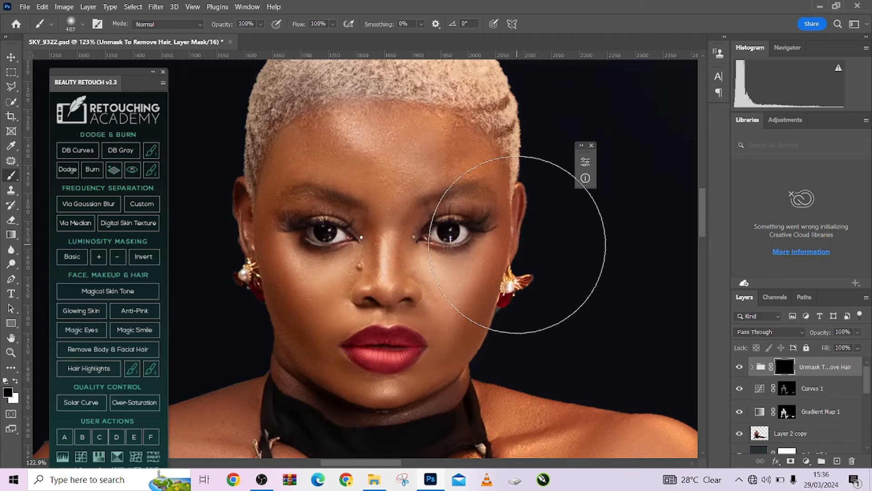
# Reveal the smoothing on the forehead by painting the Unmask To Remove Hair mask with a small white brush at 61% flow.
pyautogui.press('[')
pyautogui.press('[')
pyautogui.press('[')
pyautogui.press('[')
pyautogui.press('[')
pyautogui.press('[')
pyautogui.press('[')
pyautogui.press('[')
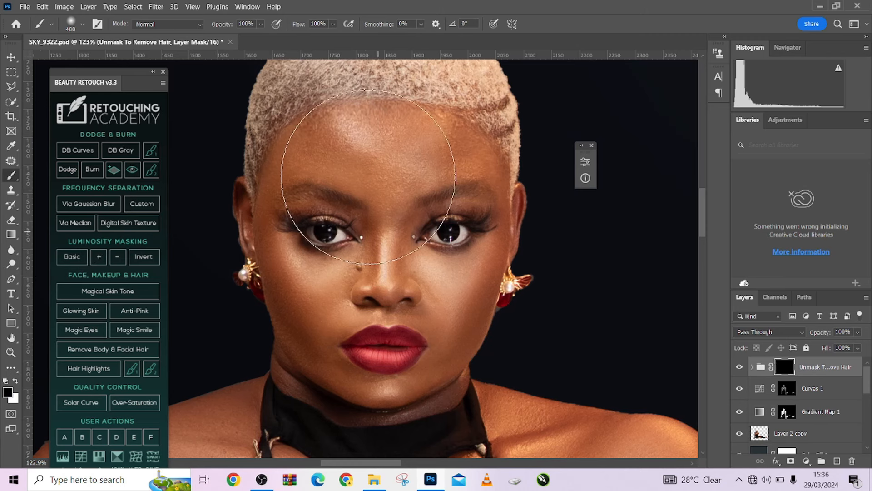
pyautogui.moveTo(299, 24); pyautogui.dragTo(272, 30)
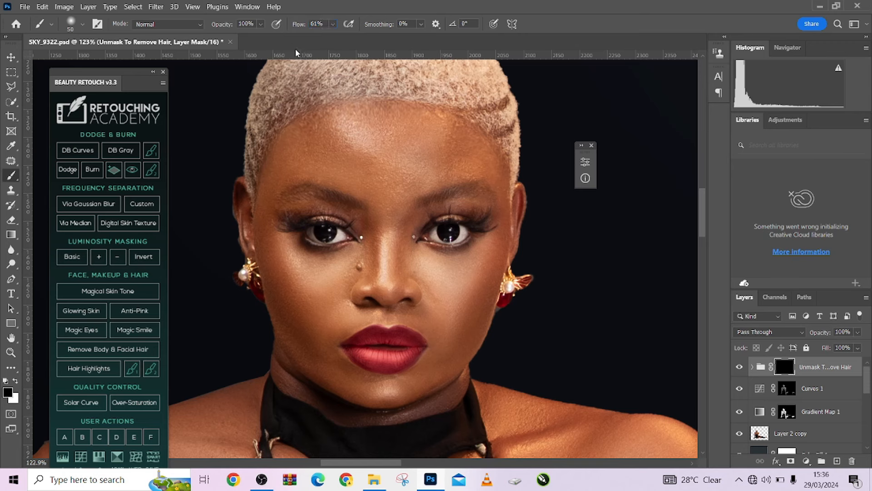
pyautogui.press('x')
pyautogui.press('[')
pyautogui.press(']')
pyautogui.moveTo(328, 122)
pyautogui.mouseDown()
pyautogui.moveTo(302, 141)
pyautogui.moveTo(312, 130)
pyautogui.moveTo(304, 128)
pyautogui.moveTo(340, 116)
pyautogui.mouseUp()
pyautogui.press('[')
pyautogui.press('[')
pyautogui.press(']')
pyautogui.press(']')
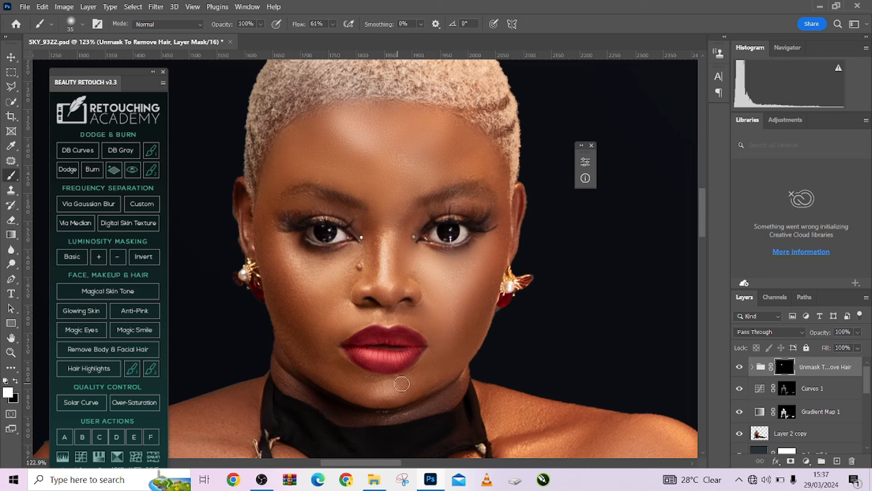
# Continue painting the mask in white over the cheeks, chin and nose with a finer brush of about 25 pixels.
pyautogui.press('[')
pyautogui.press(']')
pyautogui.press('[')
pyautogui.press('[')
pyautogui.press(']')
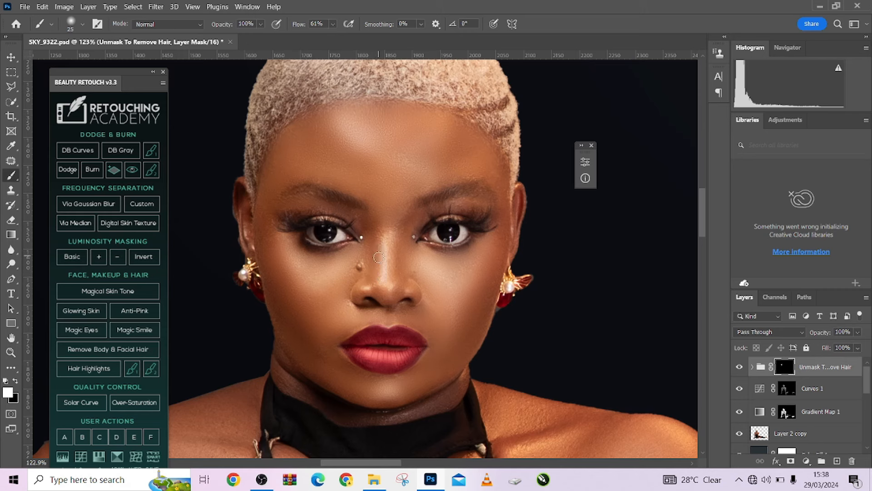
pyautogui.press('[')
# Compare the face with the Unmask To Remove Hair group hidden and shown.
pyautogui.click(739, 368)
pyautogui.click(739, 368)
pyautogui.click(740, 367)
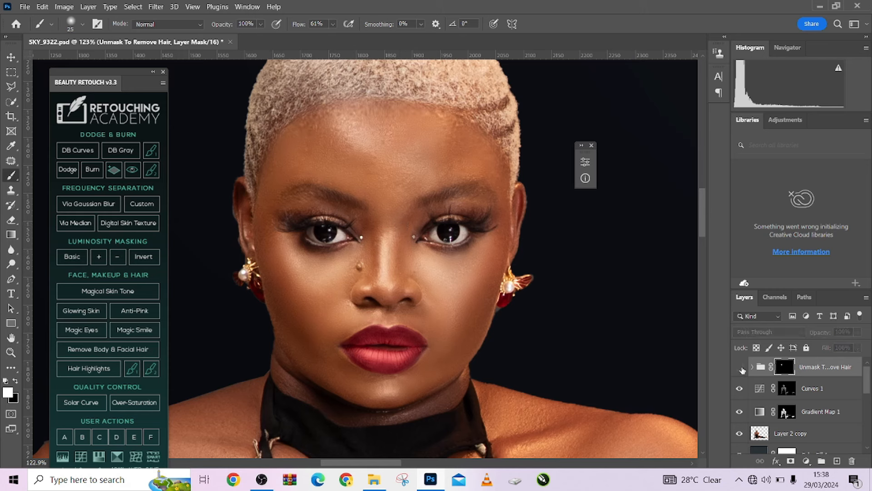
pyautogui.click(740, 368)
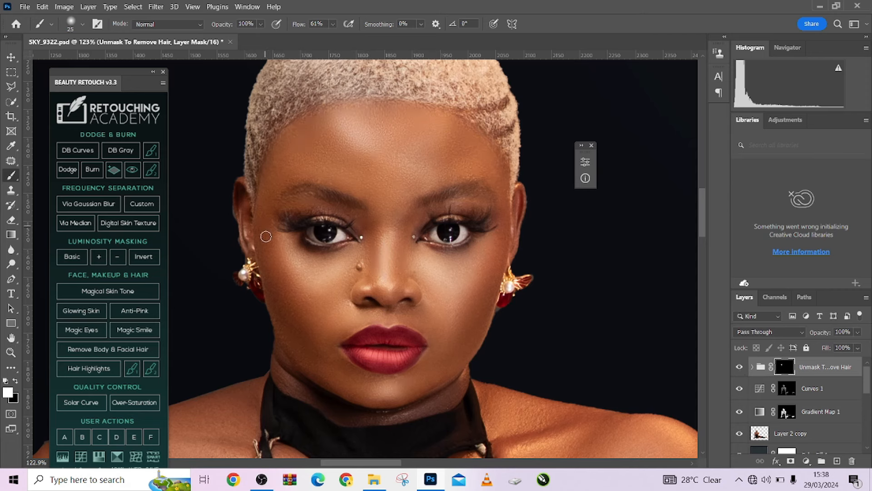
# Reduce the opacity of the Unmask To Remove Hair group to 60%.
pyautogui.scroll(-3, 289, 272)
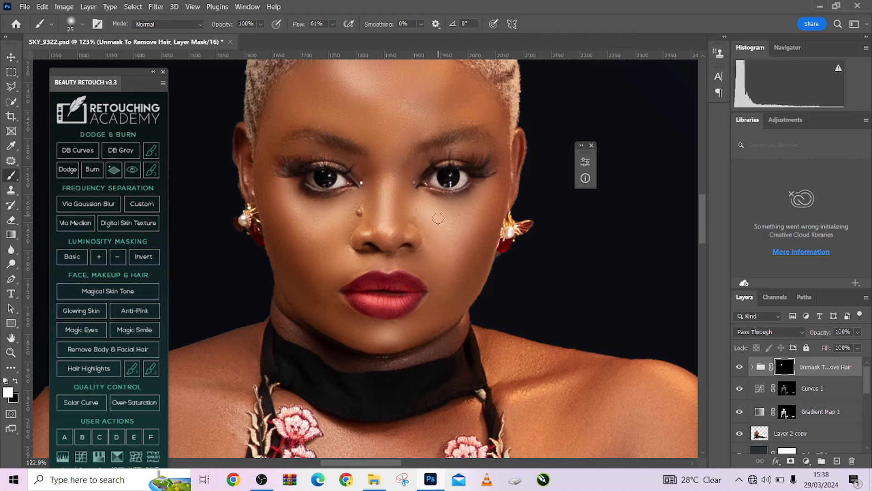
pyautogui.scroll(-5, 438, 218)
pyautogui.moveTo(438, 220); pyautogui.dragTo(433, 319)
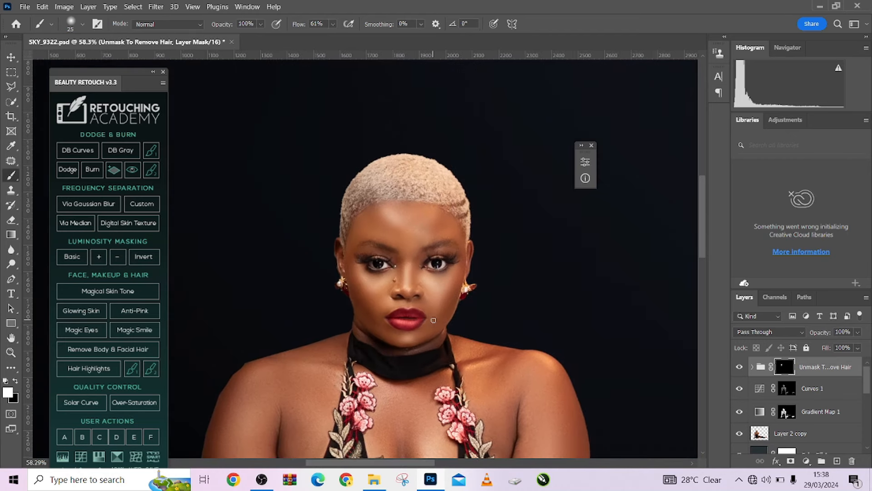
pyautogui.click(858, 332)
pyautogui.moveTo(863, 345); pyautogui.dragTo(838, 348)
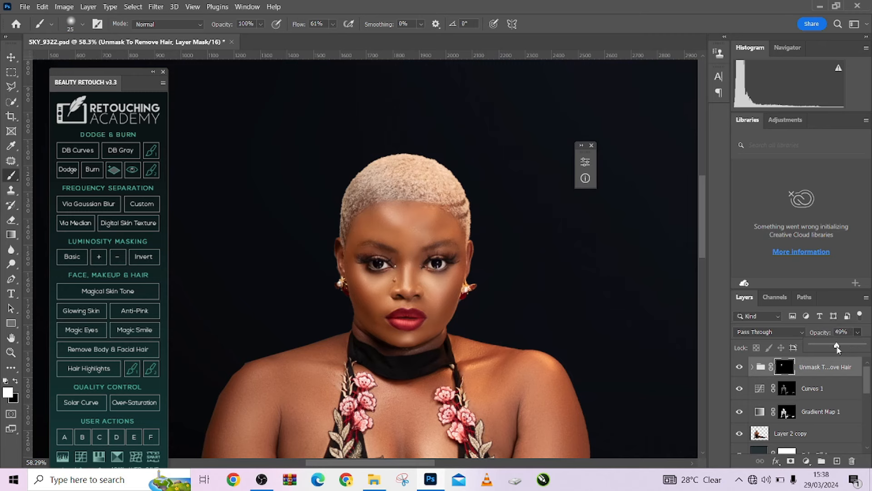
pyautogui.scroll(8, 422, 266)
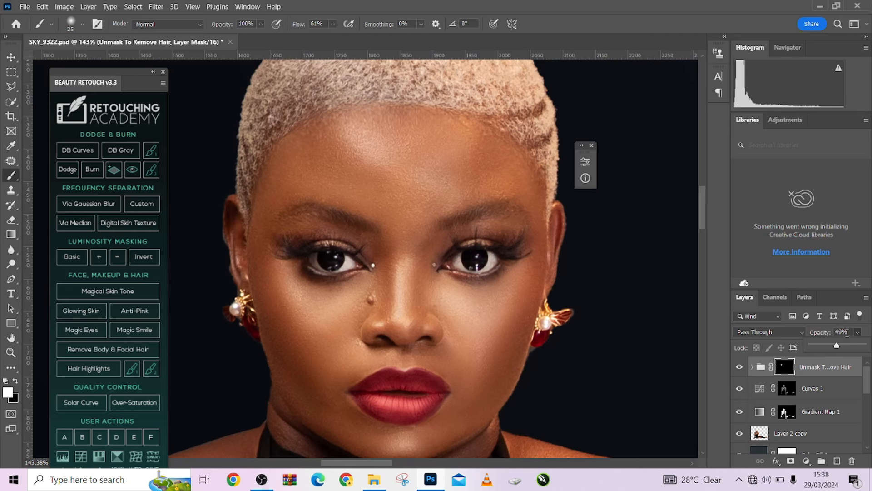
pyautogui.click(847, 333)
pyautogui.write('60')
pyautogui.press('Return')
pyautogui.click(507, 337)
pyautogui.click(844, 332)
pyautogui.write('60')
pyautogui.press('Return')
pyautogui.scroll(-5, 409, 316)
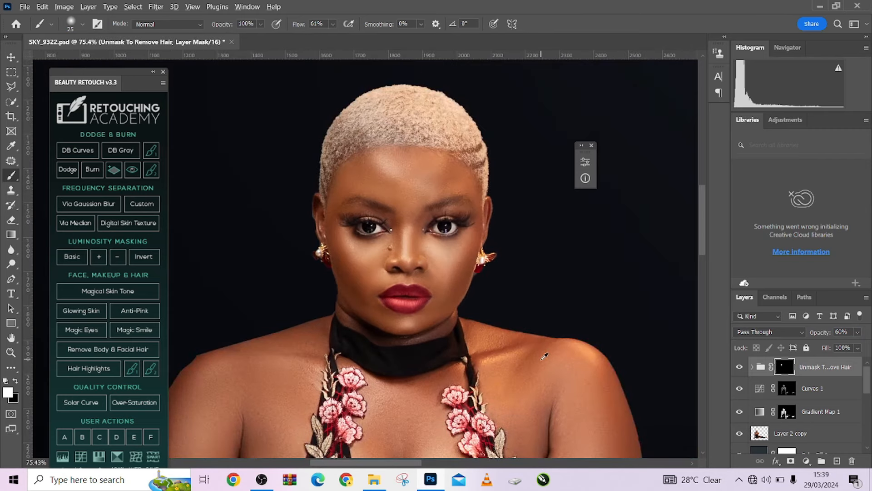
# Paint the group's mask in white over the shoulder and upper chest skin with a larger brush of about 78 pixels.
pyautogui.moveTo(544, 356); pyautogui.dragTo(541, 356)
pyautogui.scroll(3, 310, 345)
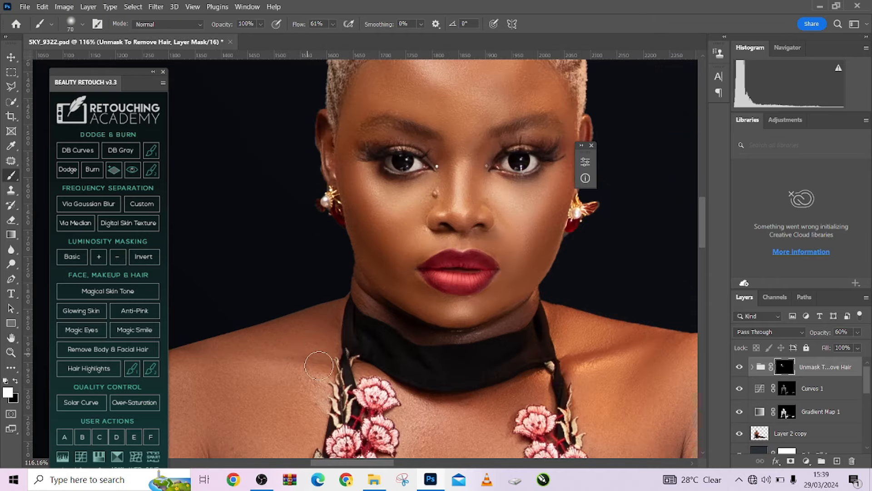
pyautogui.scroll(-3, 391, 273)
pyautogui.hscroll(-2, 391, 273)
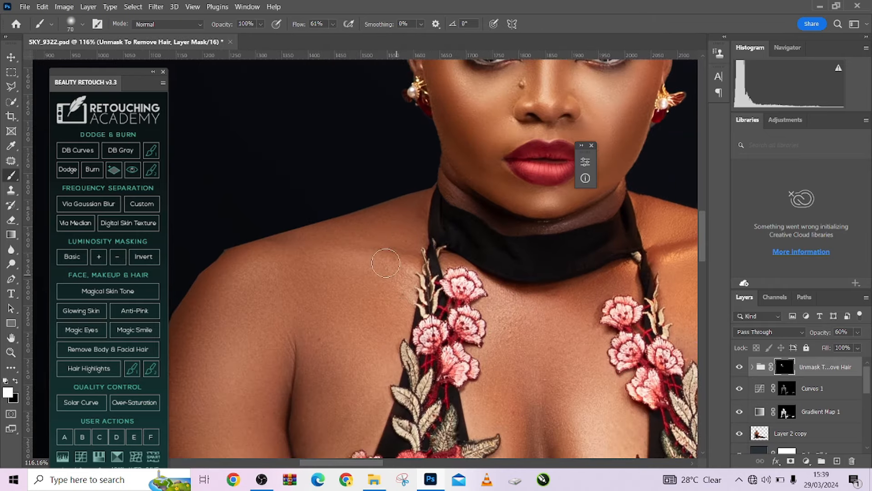
pyautogui.scroll(-4, 472, 309)
pyautogui.scroll(-3, 490, 321)
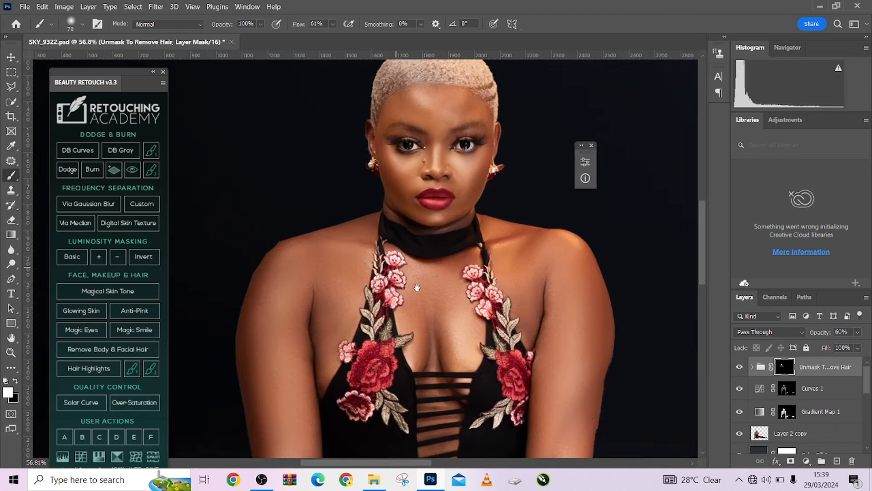
# Merge all visible layers into a new layer at the top of the stack.
pyautogui.scroll(-2, 425, 273)
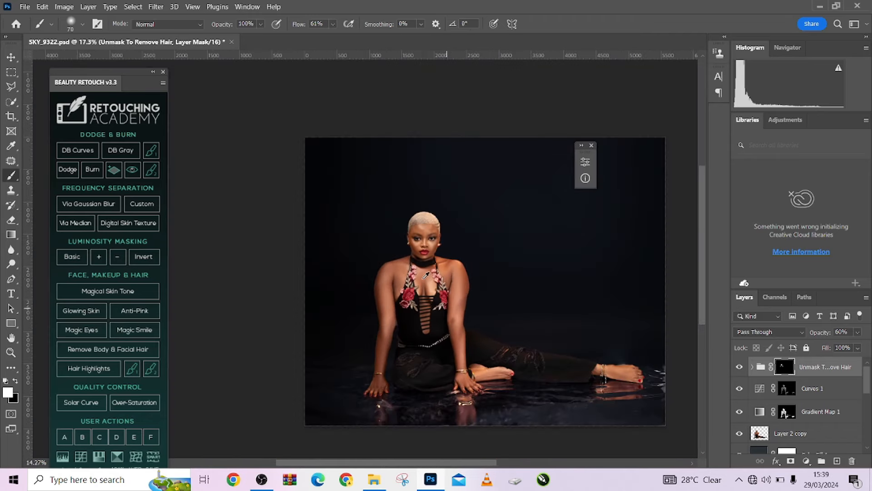
pyautogui.moveTo(518, 341); pyautogui.dragTo(464, 345)
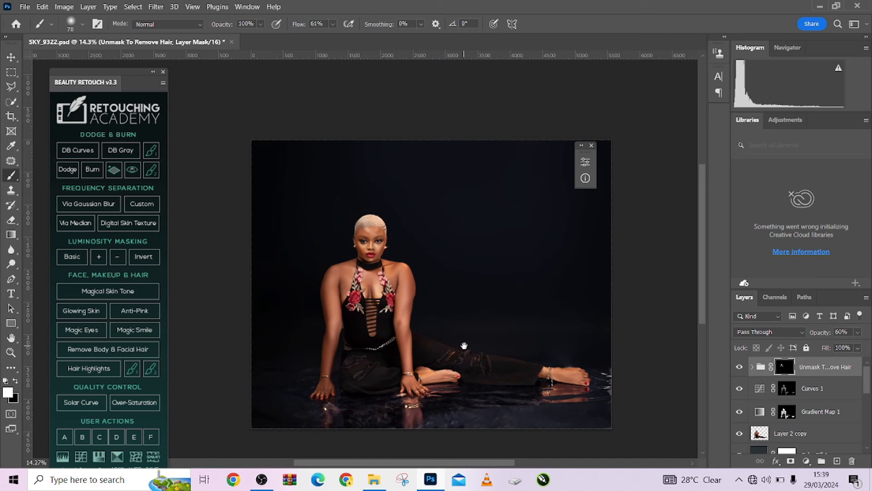
pyautogui.scroll(2, 409, 345)
pyautogui.scroll(-3, 409, 344)
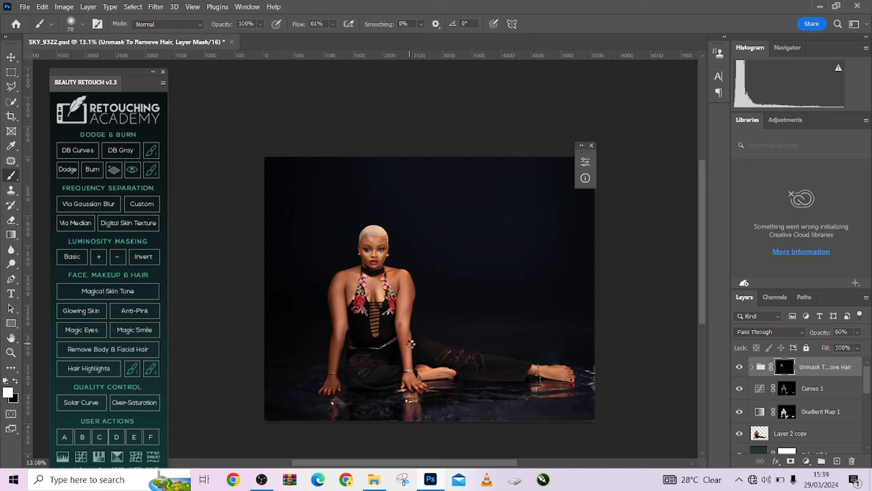
pyautogui.keyDown('alt'); pyautogui.click(410, 344); pyautogui.keyUp('alt')
pyautogui.hotkey('ctrl', 'shift', 'alt', 'e')
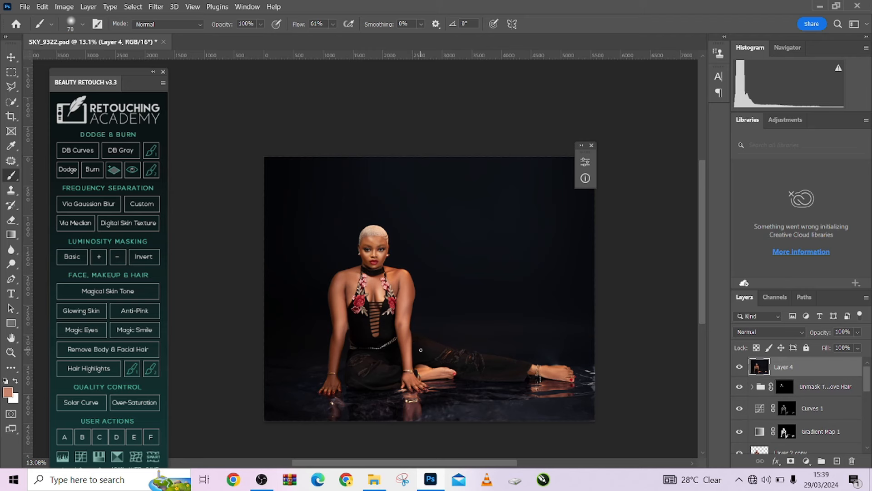
pyautogui.click(156, 7)
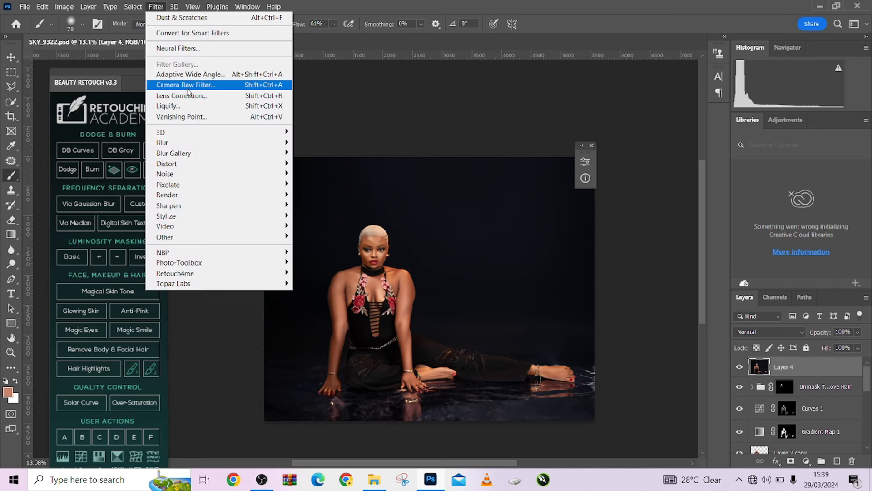
pyautogui.click(339, 109)
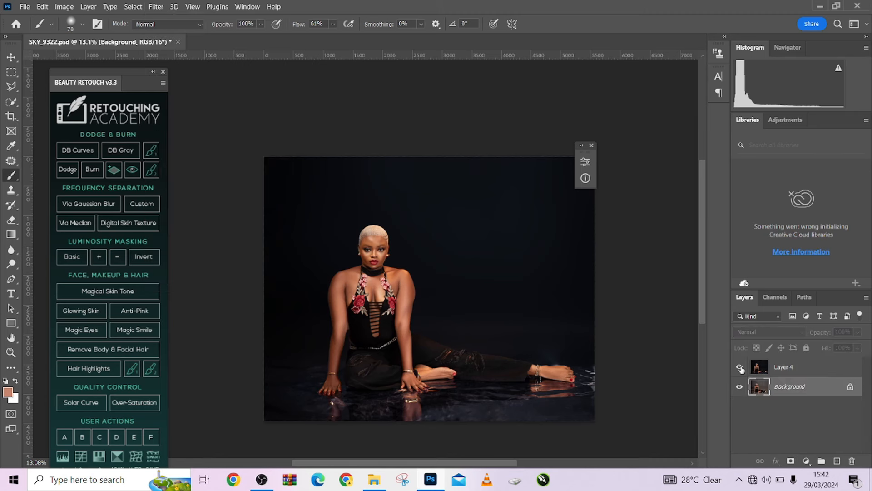
# Compare the portrait with the merged Layer 4 hidden and shown.
pyautogui.click(739, 367)
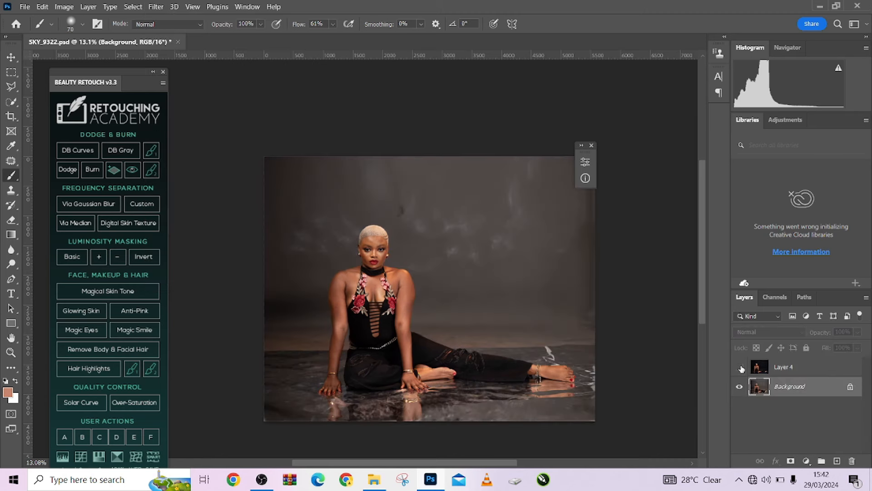
pyautogui.click(739, 367)
# Start the Camera Raw filter on Layer 4 and raise the Blue Primary saturation to +72 in the calibration settings.
pyautogui.click(842, 366)
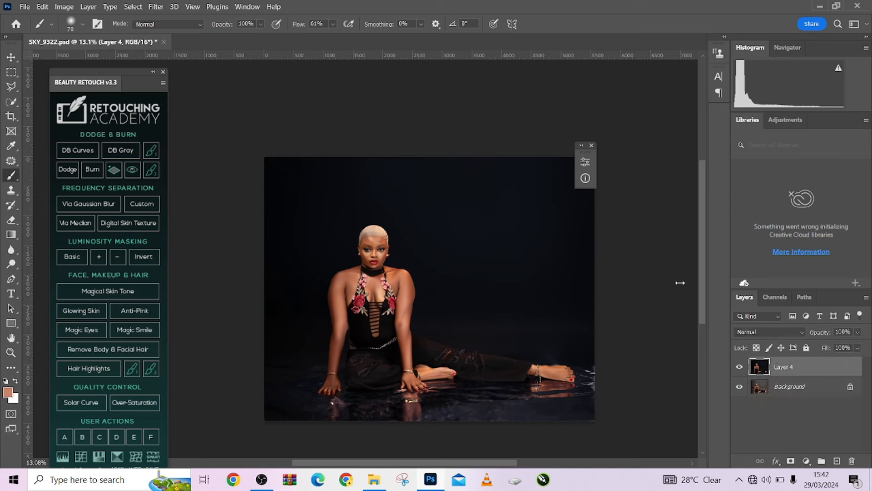
pyautogui.click(156, 6)
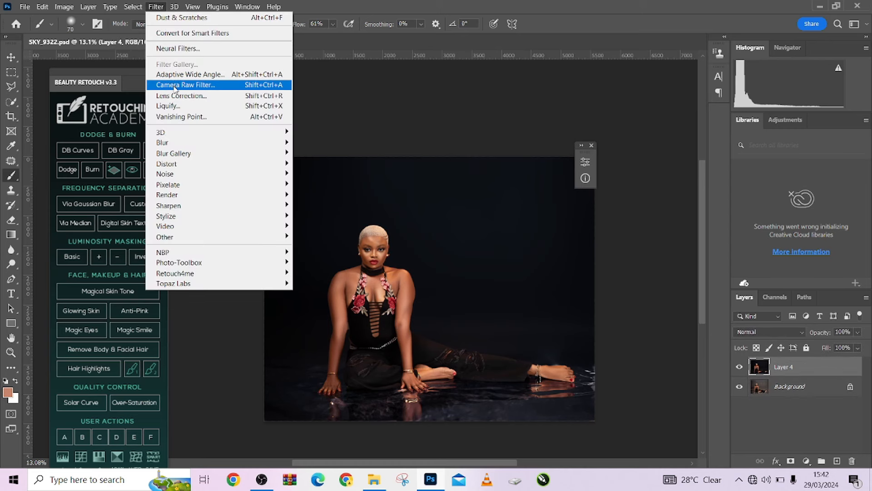
pyautogui.click(177, 85)
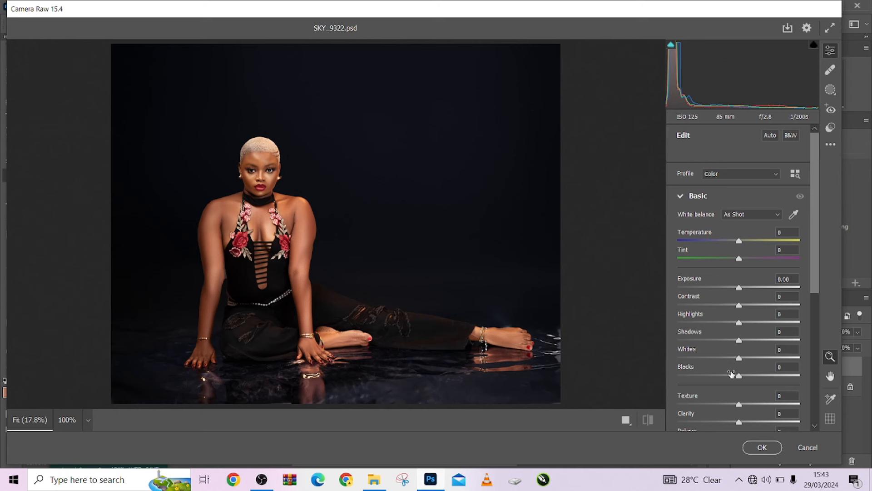
pyautogui.scroll(-5, 731, 373)
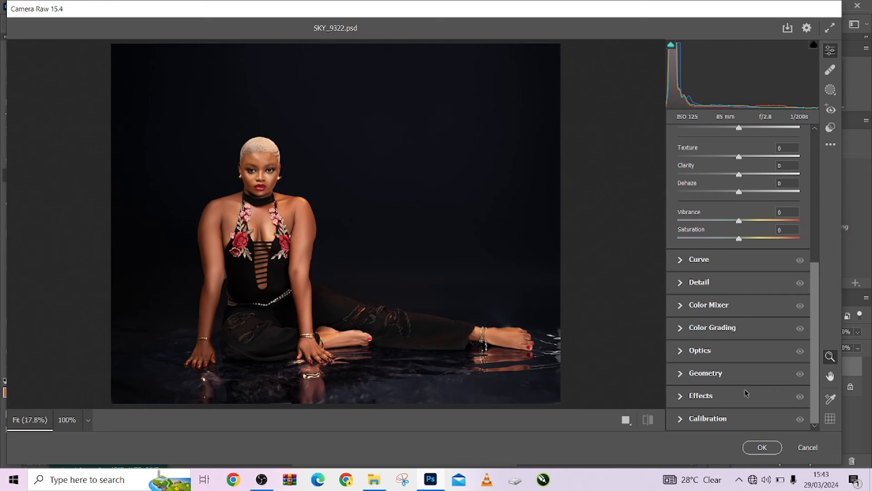
pyautogui.click(687, 419)
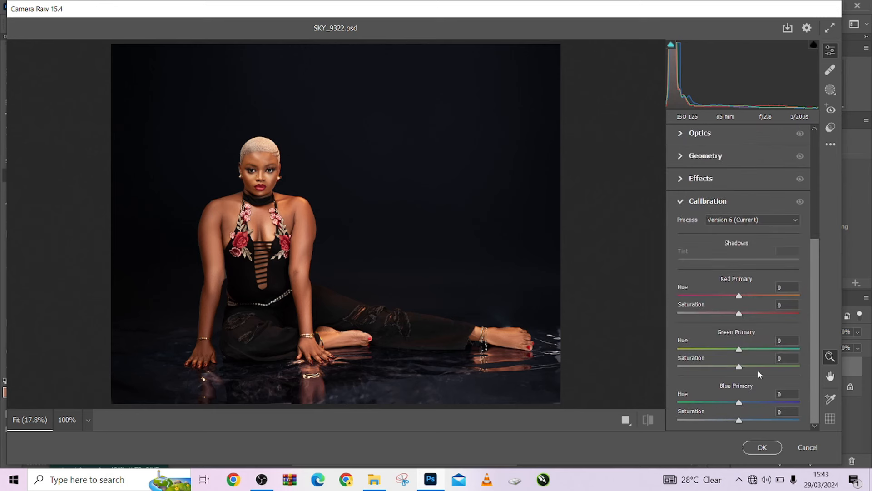
pyautogui.moveTo(778, 421); pyautogui.dragTo(780, 421)
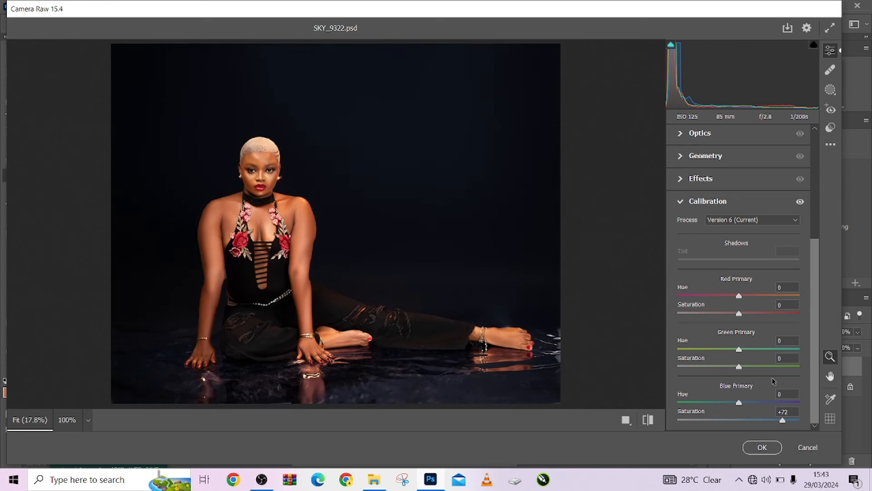
# Raise the luminance of the Oranges to +10 in the Color Mixer.
pyautogui.scroll(4, 690, 180)
pyautogui.click(695, 175)
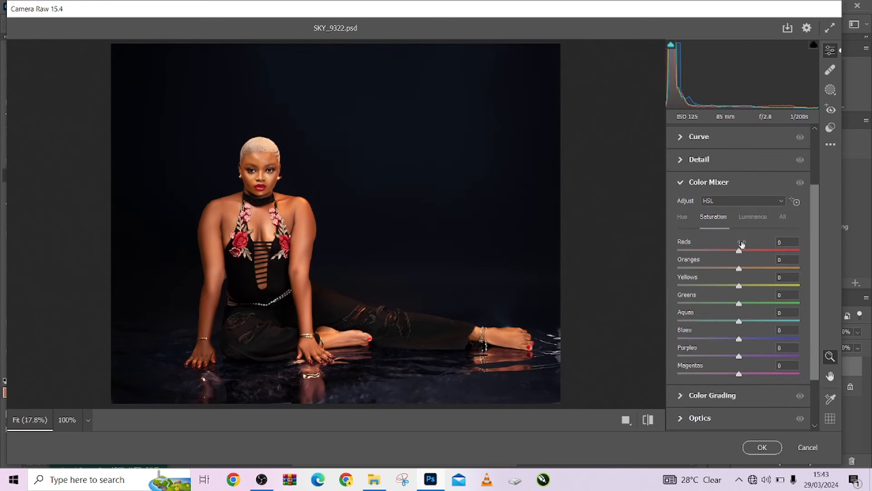
pyautogui.click(752, 219)
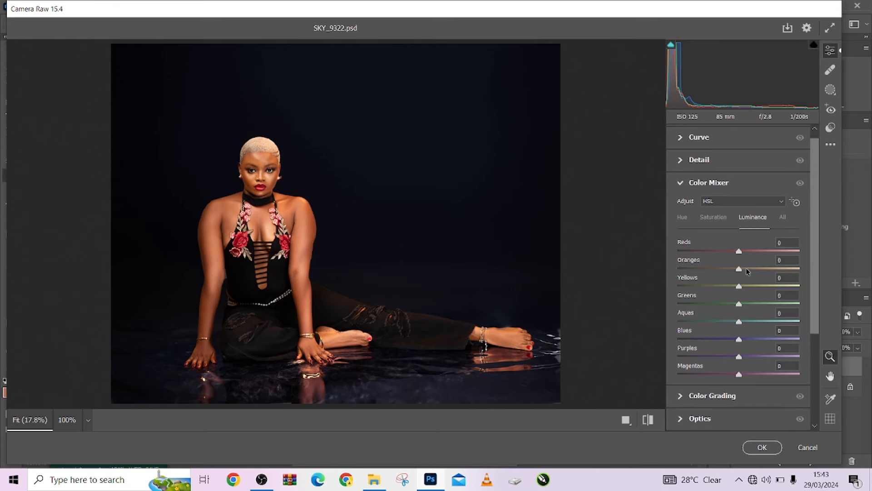
pyautogui.moveTo(746, 268); pyautogui.dragTo(747, 270)
pyautogui.scroll(5, 638, 203)
pyautogui.scroll(-6, 589, 234)
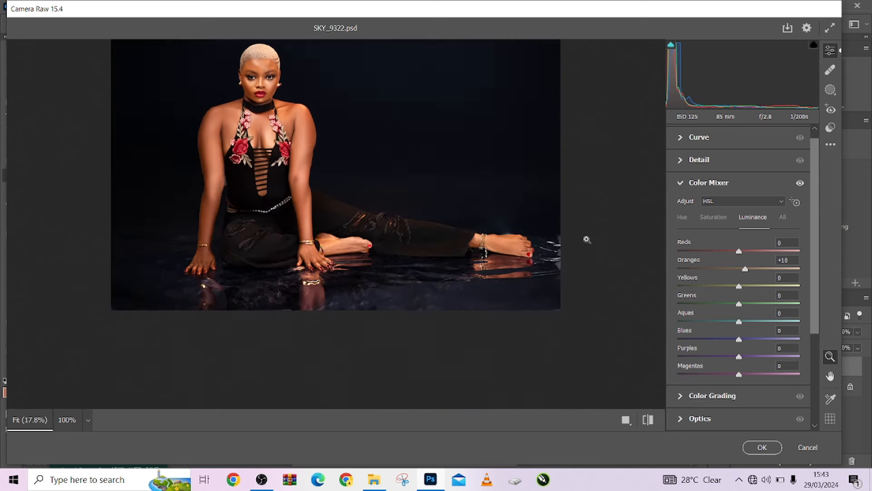
# Try a vignetting amount of -63 in the Effects settings and reset it.
pyautogui.scroll(-3, 751, 269)
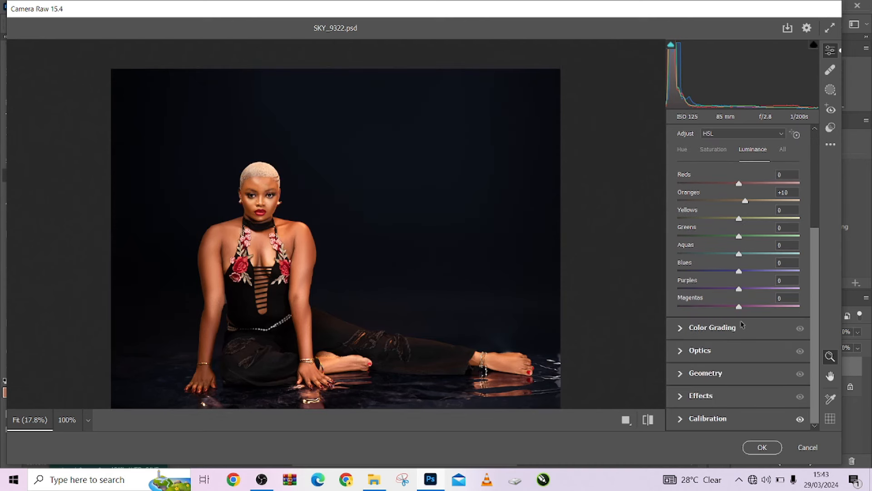
pyautogui.click(687, 396)
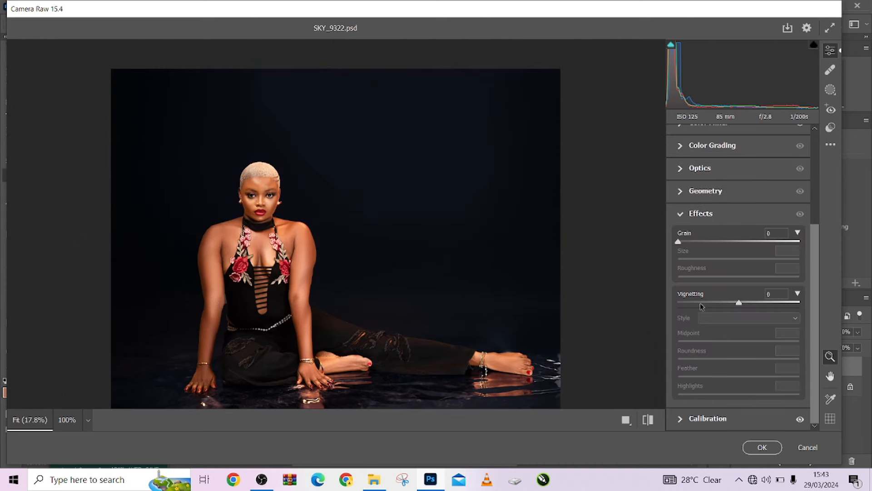
pyautogui.moveTo(703, 303)
pyautogui.mouseDown()
pyautogui.moveTo(667, 306)
pyautogui.moveTo(701, 303)
pyautogui.mouseUp()
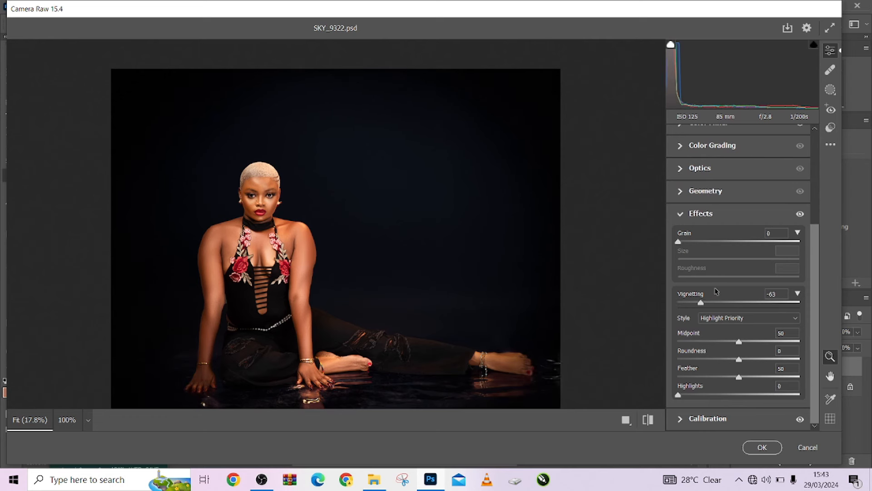
pyautogui.doubleClick(716, 291)
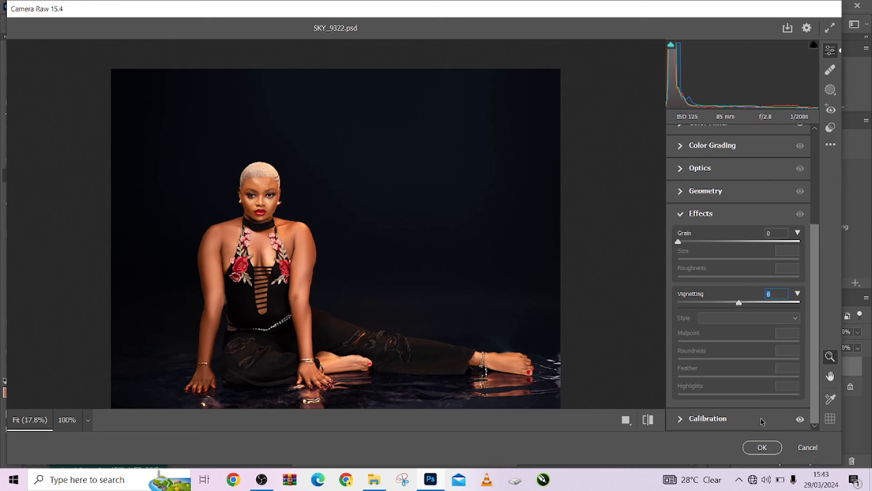
# Set the Color Mixer saturation of Reds to +35 and Oranges to -6, and apply the Camera Raw filter.
pyautogui.scroll(3, 714, 215)
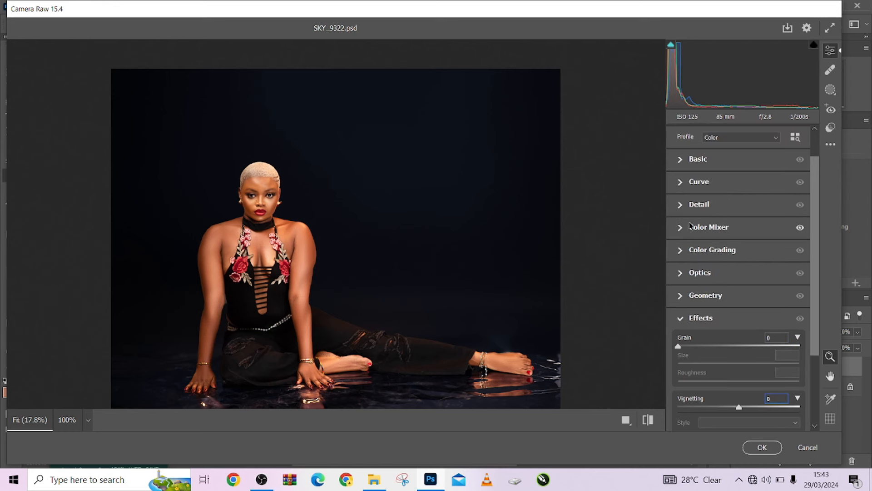
pyautogui.click(690, 227)
pyautogui.click(713, 217)
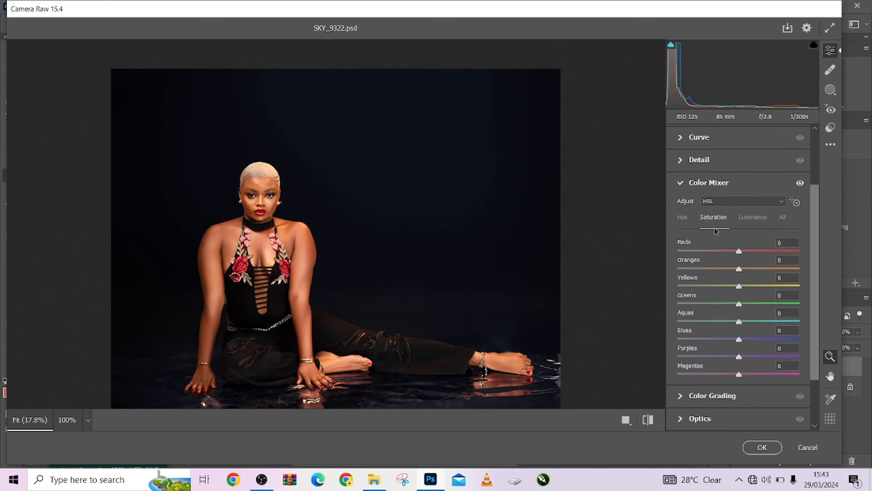
pyautogui.click(261, 212)
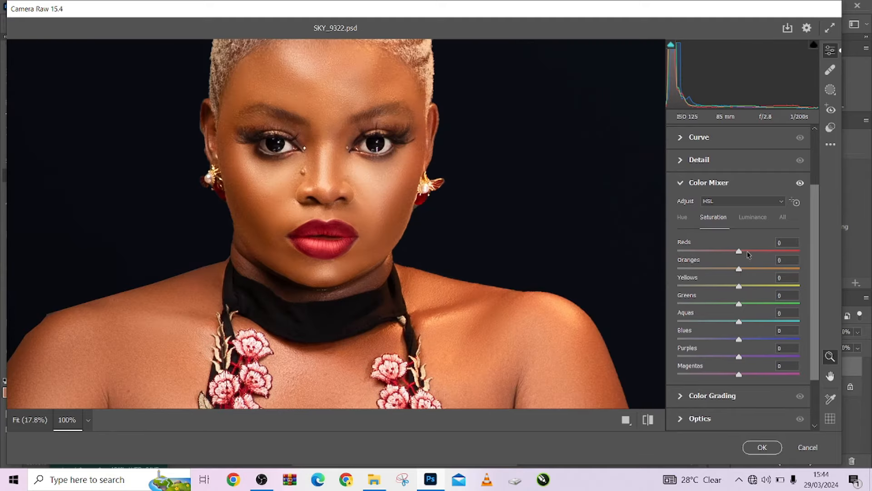
pyautogui.moveTo(749, 253); pyautogui.dragTo(735, 271)
pyautogui.click(453, 230)
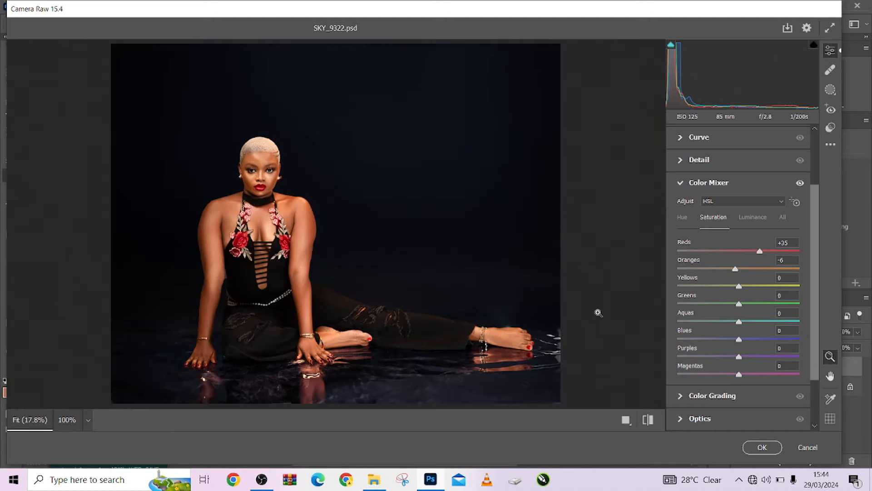
pyautogui.click(762, 447)
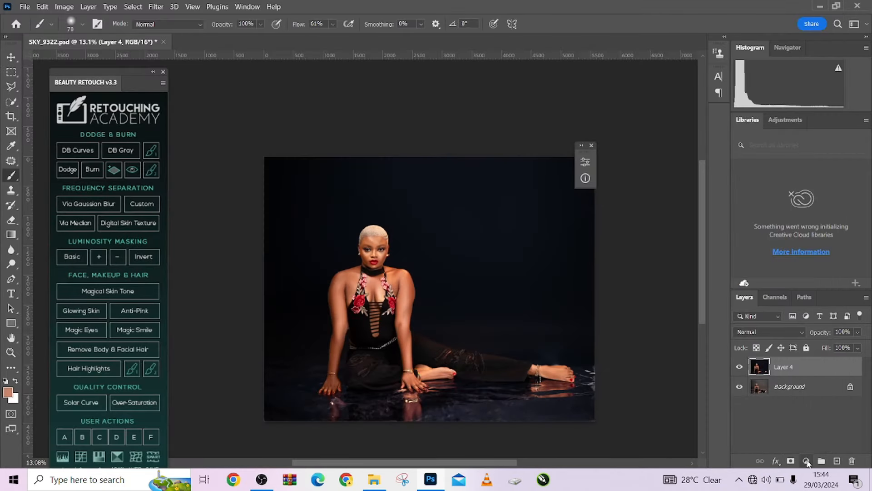
# Add a Photo Filter adjustment layer using Cooling Filter (80) with a density of 56%.
pyautogui.click(807, 460)
pyautogui.click(795, 382)
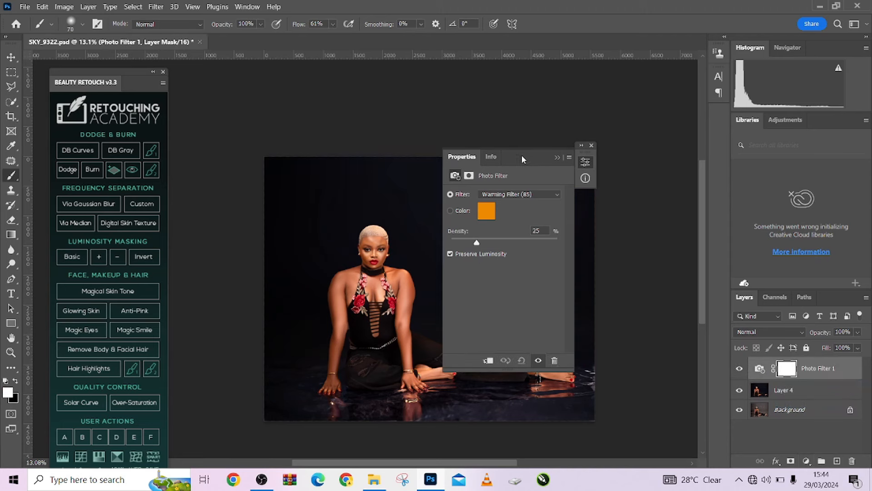
pyautogui.moveTo(521, 158); pyautogui.dragTo(687, 147)
pyautogui.click(683, 183)
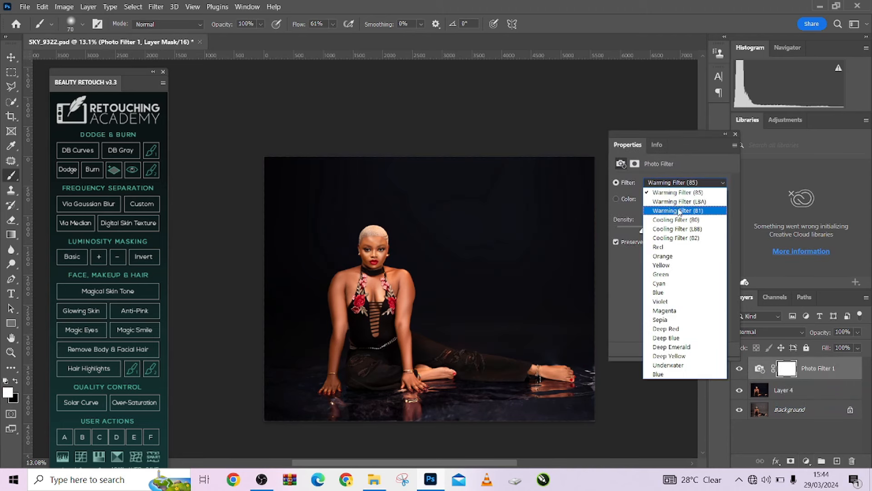
pyautogui.click(675, 220)
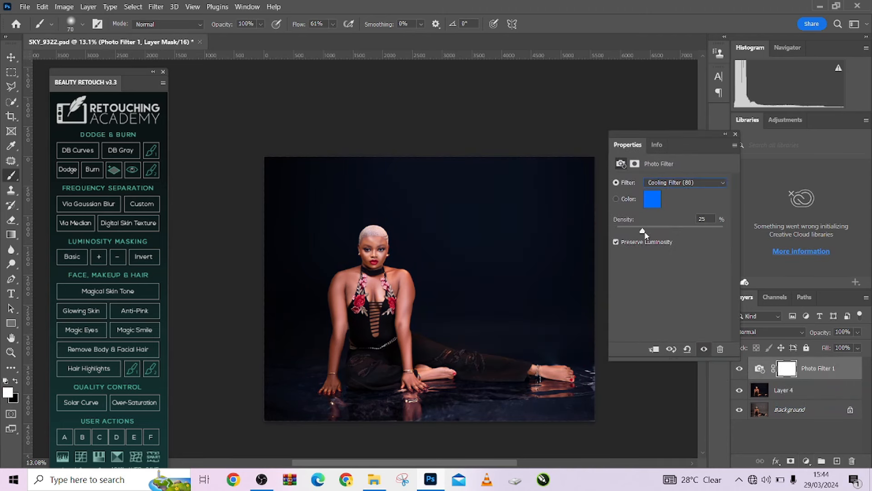
pyautogui.click(677, 231)
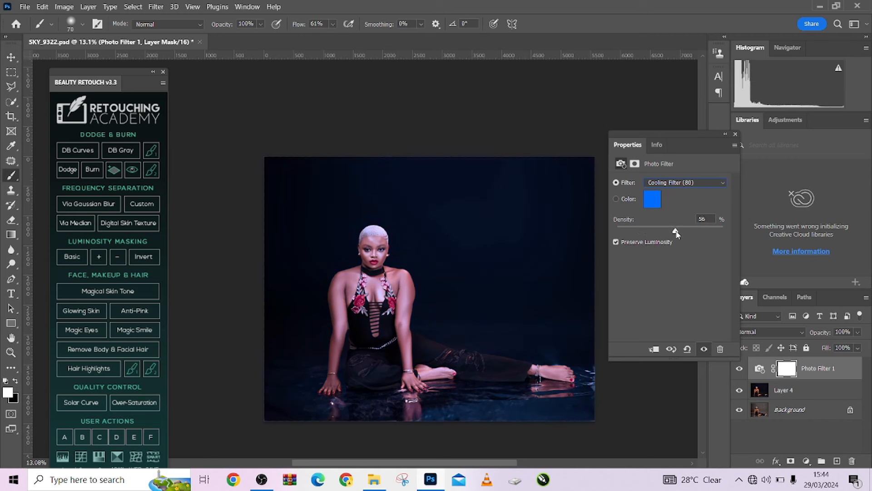
pyautogui.click(725, 133)
# Reduce the Photo Filter layer's fill to 36% and compare the image with the layer hidden and shown.
pyautogui.click(856, 350)
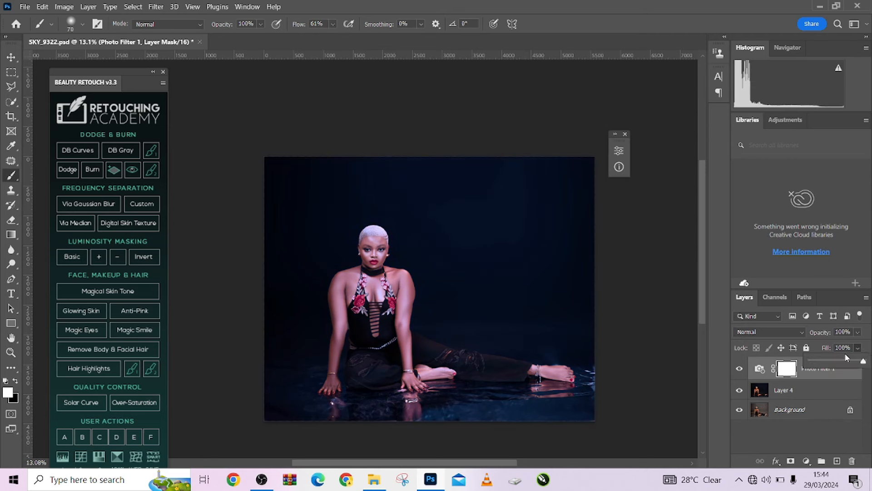
pyautogui.moveTo(835, 362); pyautogui.dragTo(830, 363)
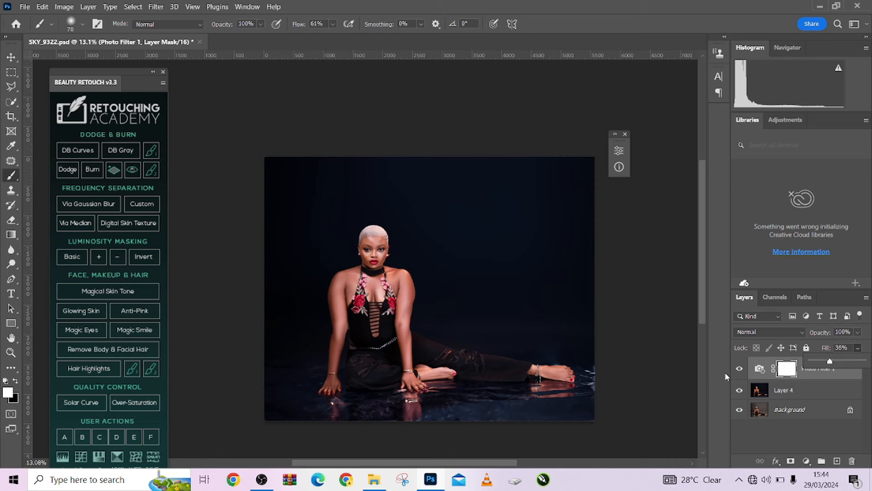
pyautogui.click(739, 369)
pyautogui.click(739, 369)
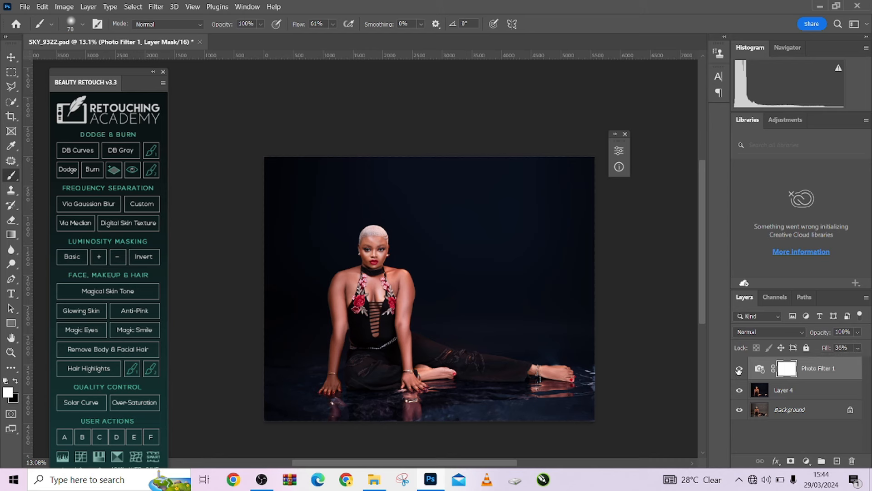
pyautogui.click(739, 369)
pyautogui.click(739, 369)
# Fine-tune the Photo Filter layer to 28% fill and 84% opacity, comparing the image with the layer hidden and shown.
pyautogui.click(858, 347)
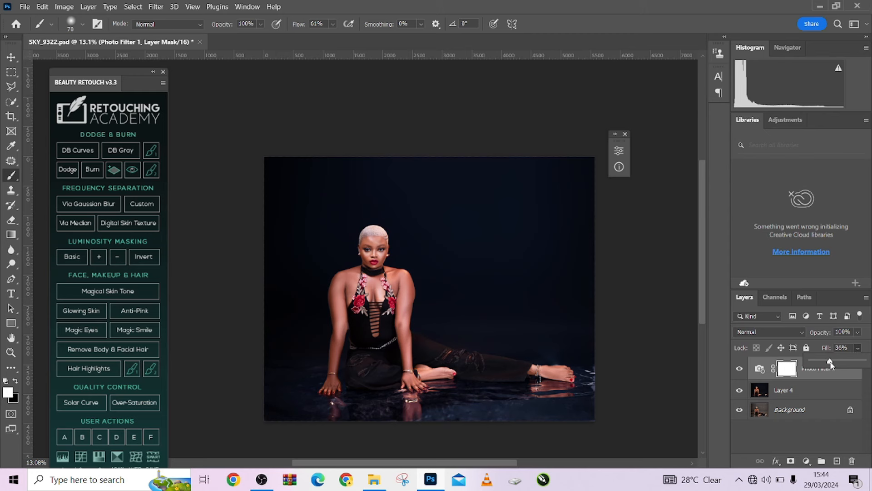
pyautogui.moveTo(830, 361); pyautogui.dragTo(826, 361)
pyautogui.click(738, 367)
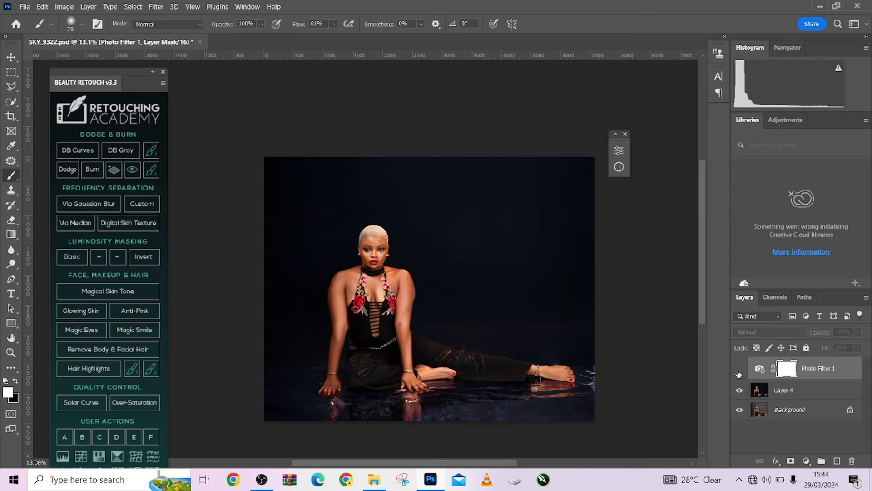
pyautogui.click(739, 370)
pyautogui.click(738, 370)
pyautogui.click(738, 370)
pyautogui.click(739, 370)
pyautogui.click(739, 370)
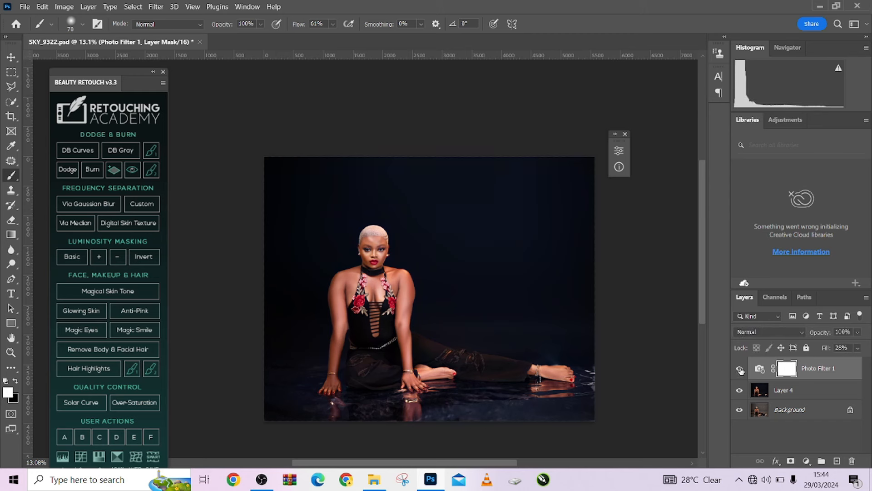
pyautogui.click(858, 332)
pyautogui.moveTo(863, 345); pyautogui.dragTo(855, 345)
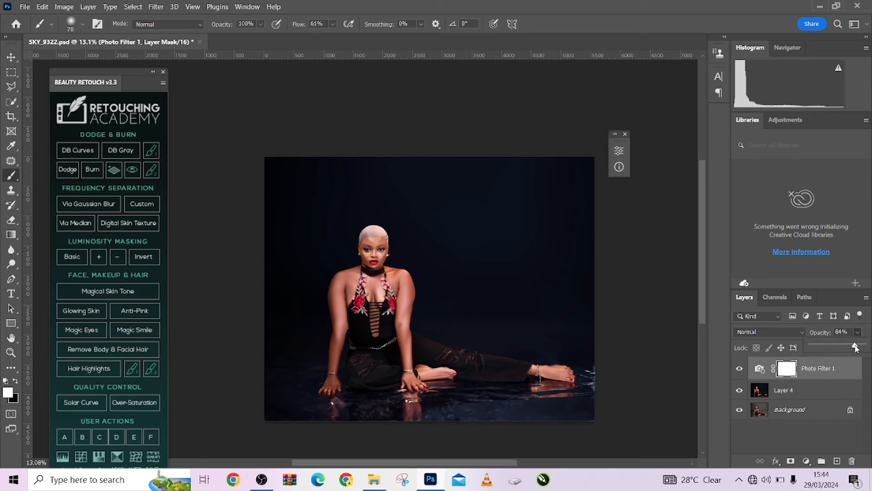
# Add a Curves adjustment layer above the Photo Filter and pull the RGB curve down to darken the image heavily.
pyautogui.click(806, 460)
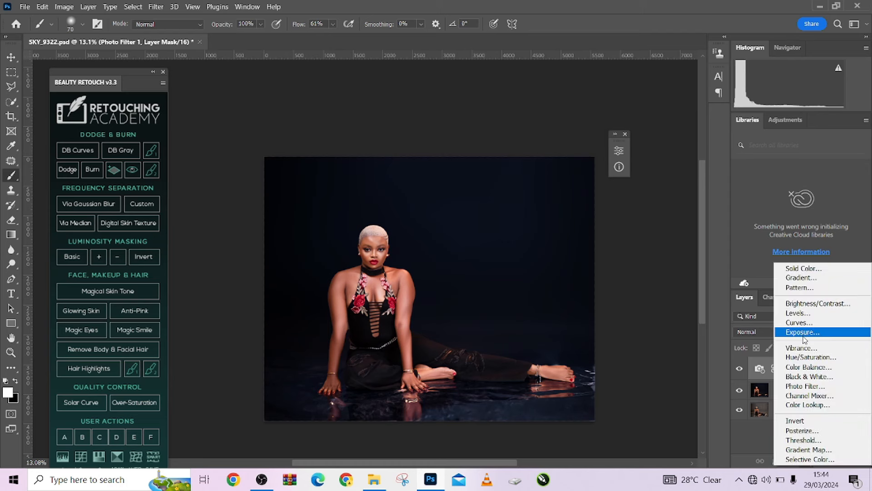
pyautogui.click(797, 321)
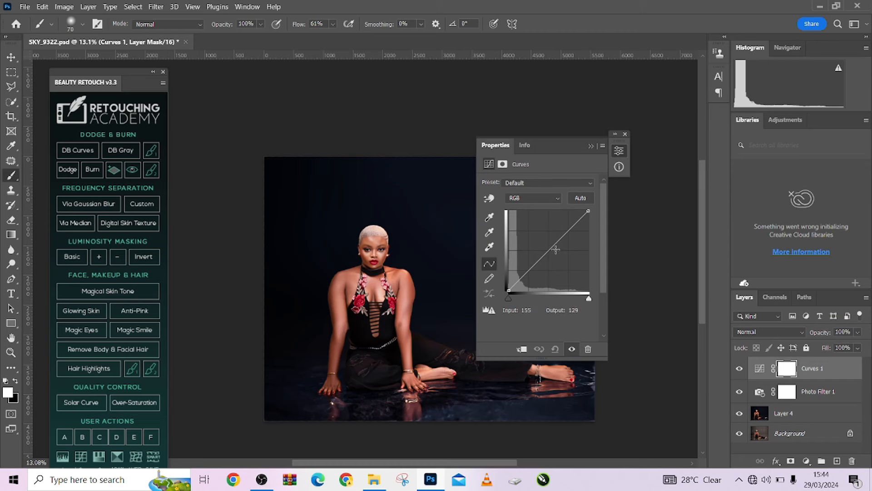
pyautogui.moveTo(562, 241); pyautogui.dragTo(564, 264)
pyautogui.moveTo(558, 150); pyautogui.dragTo(647, 160)
pyautogui.click(682, 144)
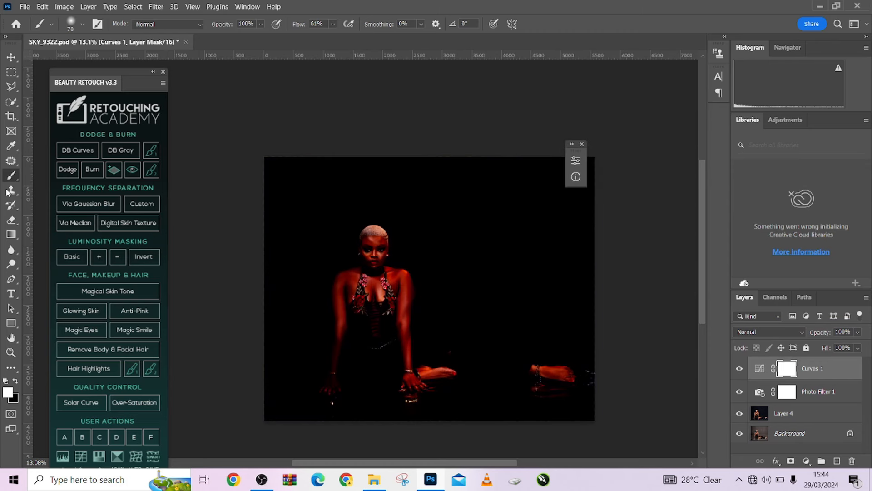
# Paint one dab over the model on the Curves 1 mask using a hard black brush sized 3701 px.
pyautogui.moveTo(346, 279); pyautogui.dragTo(457, 305)
pyautogui.moveTo(393, 265); pyautogui.dragTo(400, 465)
pyautogui.moveTo(380, 287); pyautogui.dragTo(369, 277)
pyautogui.moveTo(370, 330)
pyautogui.mouseDown()
pyautogui.moveTo(383, 366)
pyautogui.moveTo(370, 330)
pyautogui.mouseUp()
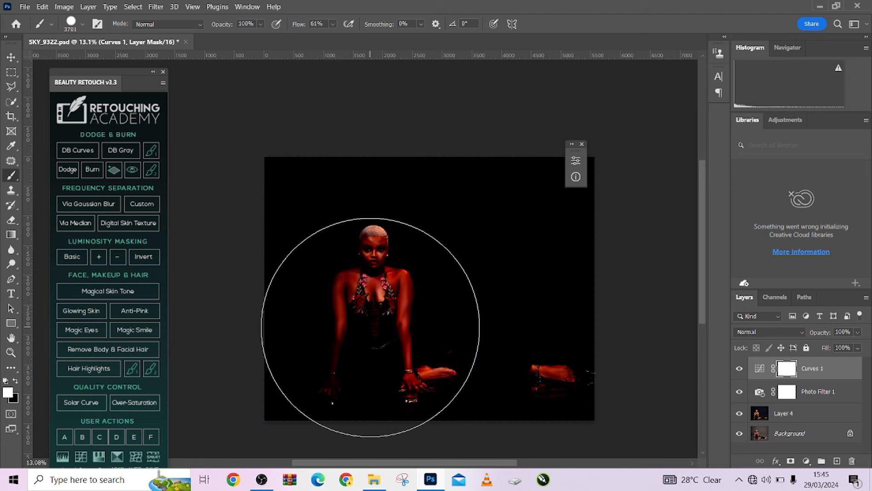
pyautogui.moveTo(298, 26); pyautogui.dragTo(358, 45)
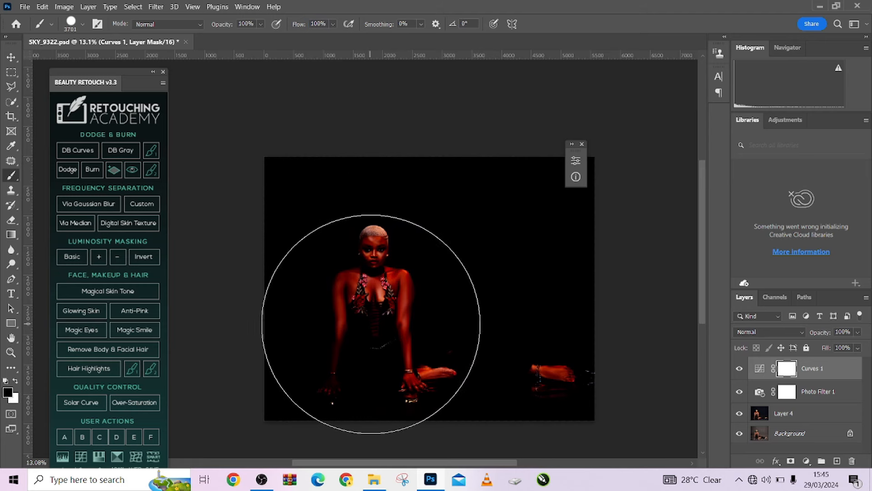
pyautogui.click(372, 324)
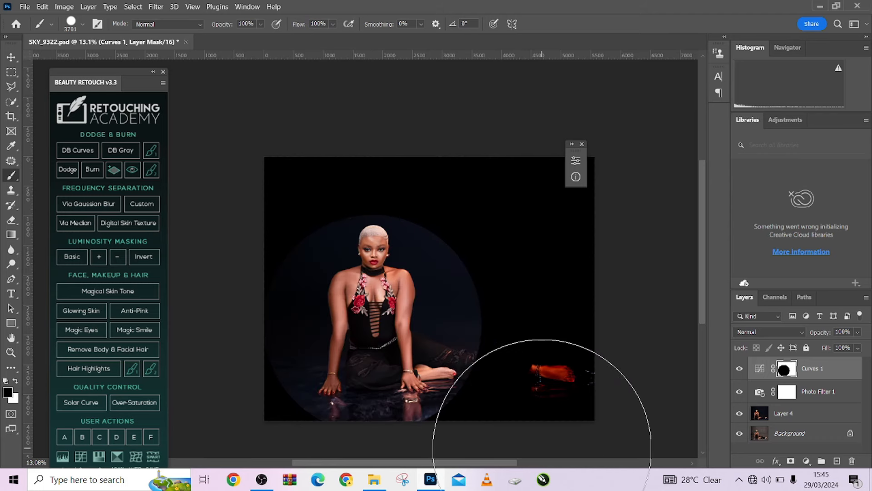
pyautogui.hotkey('ctrl', 'z')
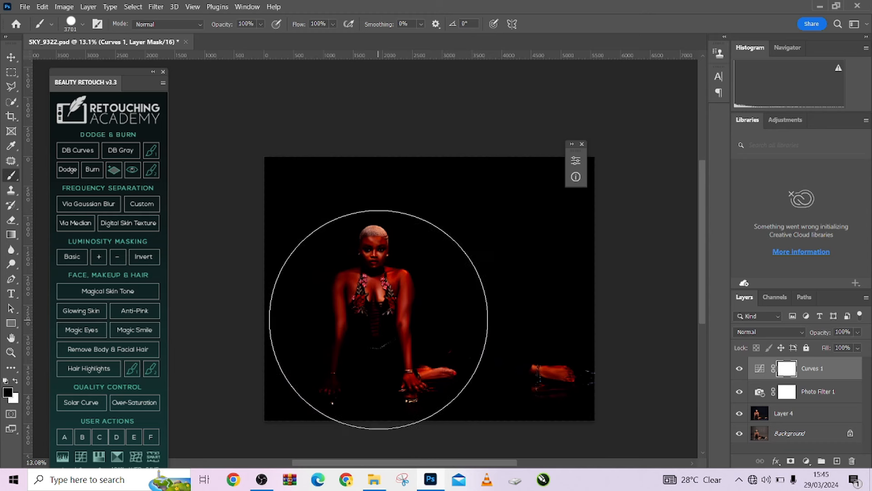
pyautogui.click(378, 318)
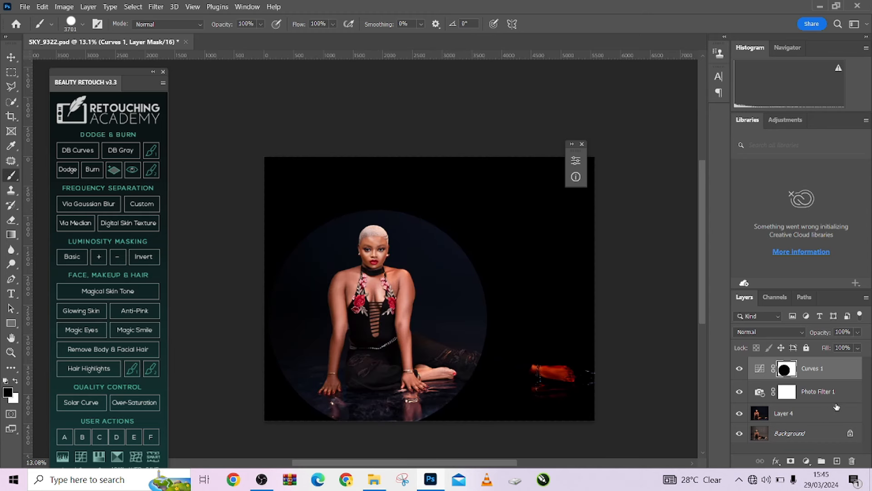
# Try the Curves 1 layer at 50% opacity and return it to 100%.
pyautogui.click(858, 347)
pyautogui.moveTo(844, 345); pyautogui.dragTo(838, 347)
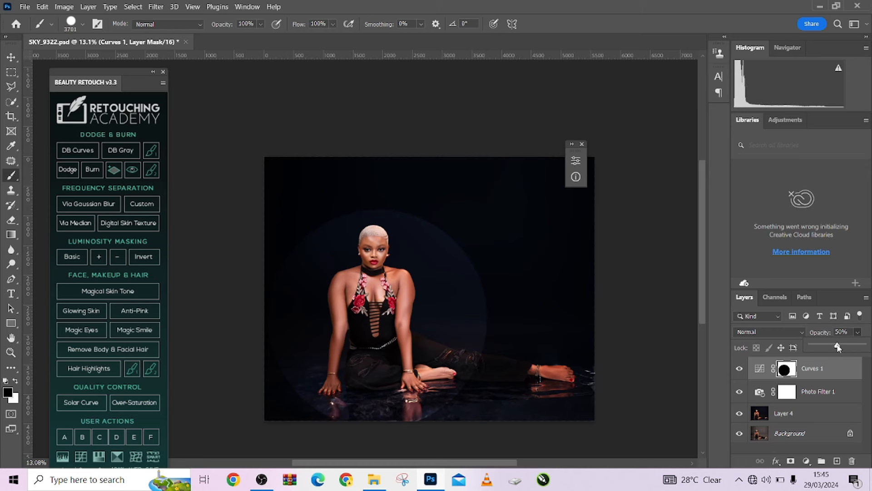
pyautogui.moveTo(838, 346); pyautogui.dragTo(863, 346)
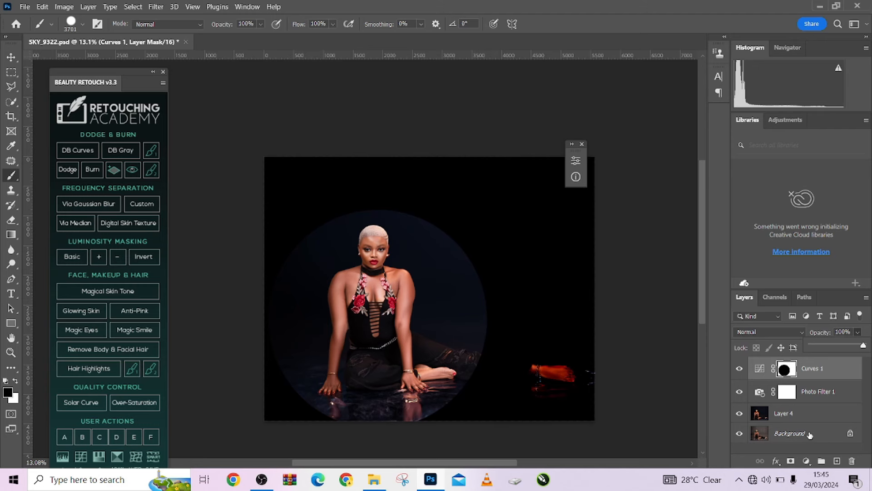
# Add a Hue/Saturation adjustment clipped to Curves 1 and lower its saturation to -41.
pyautogui.click(807, 459)
pyautogui.click(807, 361)
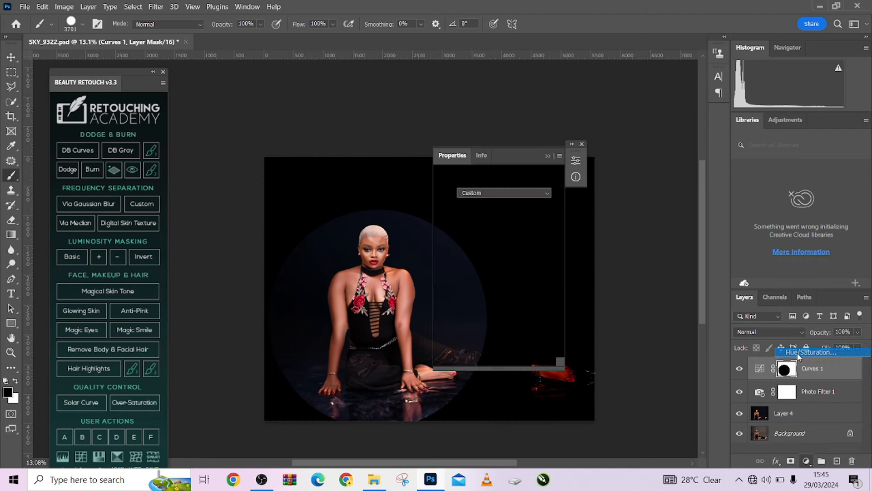
pyautogui.moveTo(501, 160); pyautogui.dragTo(639, 151)
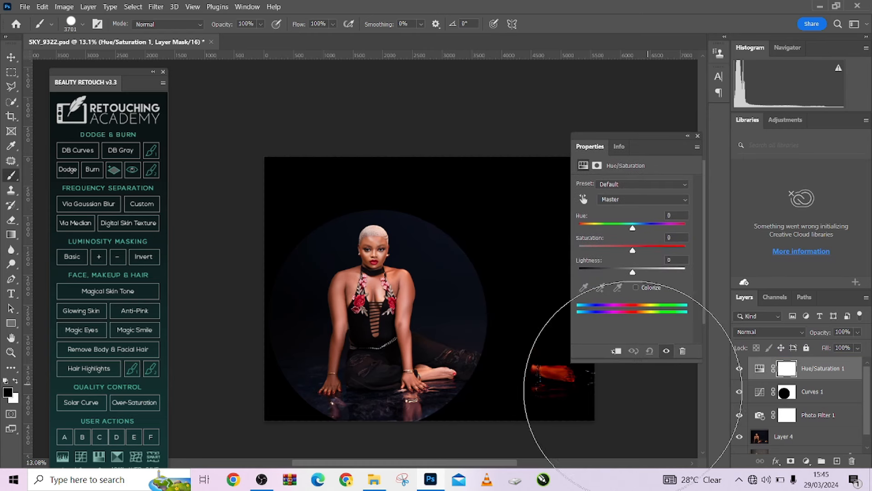
pyautogui.click(616, 351)
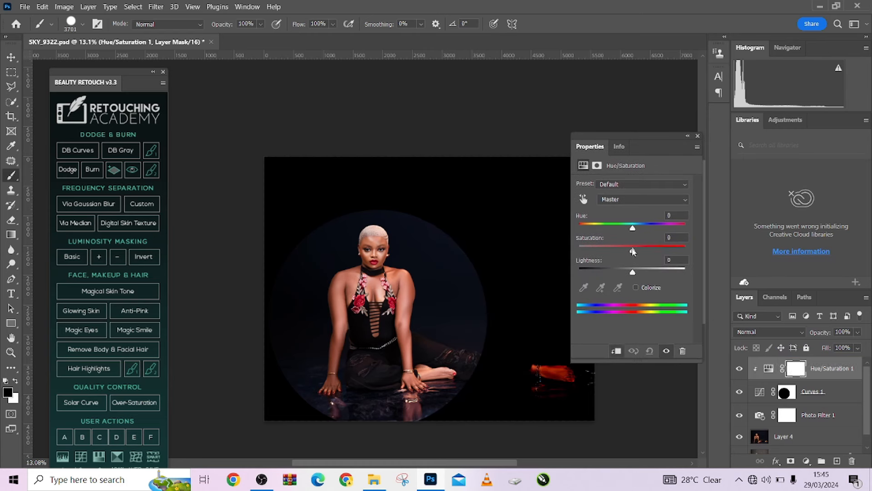
pyautogui.moveTo(633, 251)
pyautogui.mouseDown()
pyautogui.moveTo(610, 250)
pyautogui.moveTo(633, 272)
pyautogui.mouseUp()
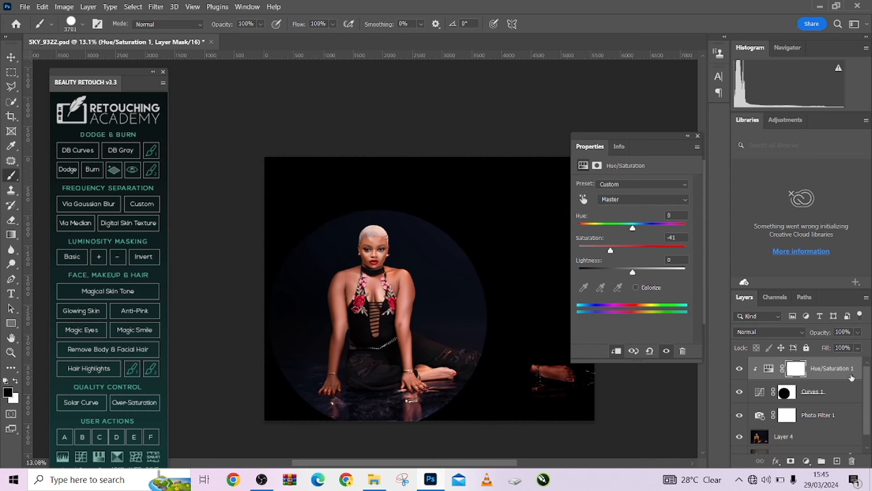
# Delete the Hue/Saturation 1 and Curves 1 adjustment layers, leaving Photo Filter 1 on top.
pyautogui.moveTo(845, 370); pyautogui.dragTo(852, 461)
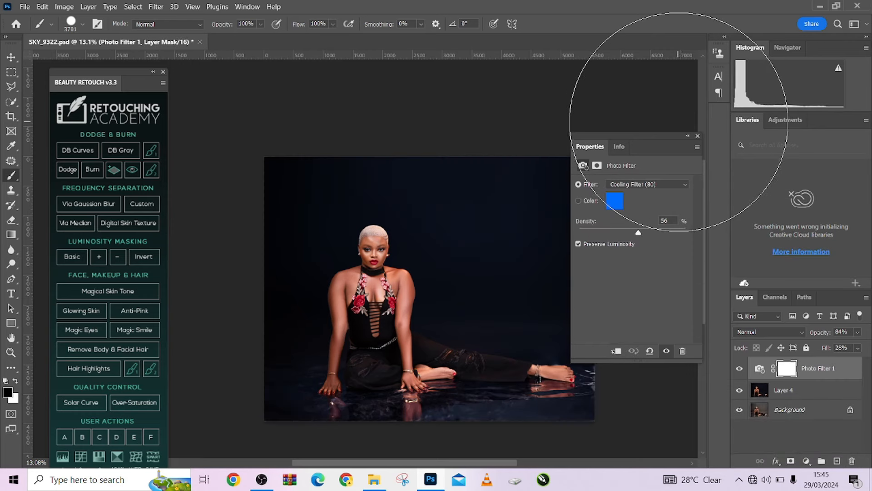
pyautogui.moveTo(426, 239); pyautogui.dragTo(325, 243)
pyautogui.moveTo(405, 250); pyautogui.dragTo(410, 249)
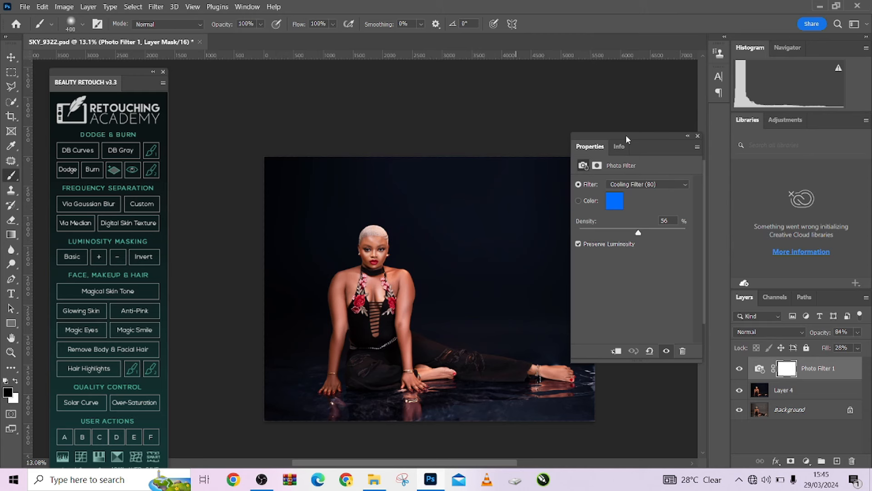
pyautogui.click(687, 136)
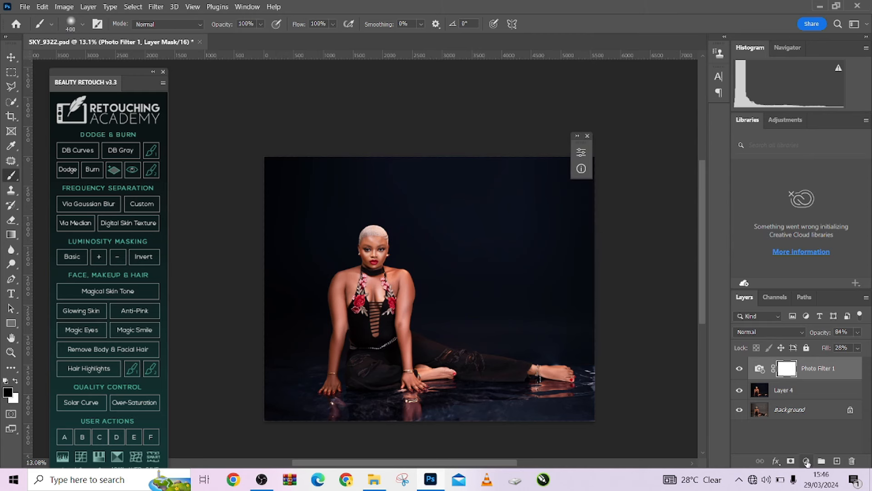
# Add a radial Gradient Fill layer centred near the photo's upper-right edge, with its scale set to 174%.
pyautogui.click(807, 462)
pyautogui.click(687, 411)
pyautogui.click(806, 461)
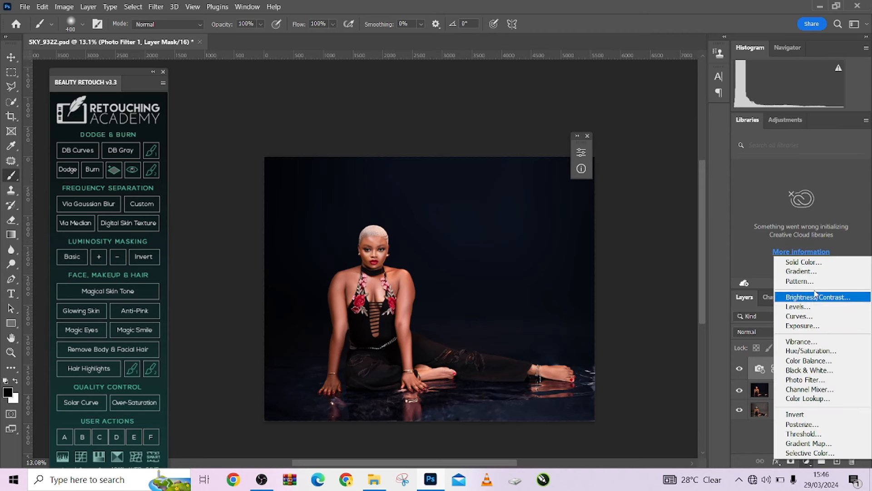
pyautogui.click(801, 271)
pyautogui.click(739, 177)
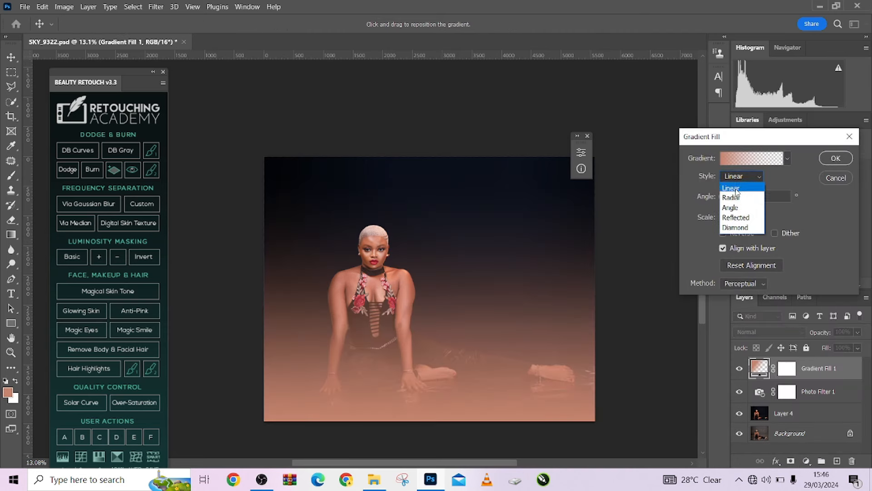
pyautogui.click(732, 198)
pyautogui.moveTo(421, 292); pyautogui.dragTo(620, 224)
pyautogui.moveTo(705, 218); pyautogui.dragTo(712, 219)
pyautogui.scroll(13, 736, 221)
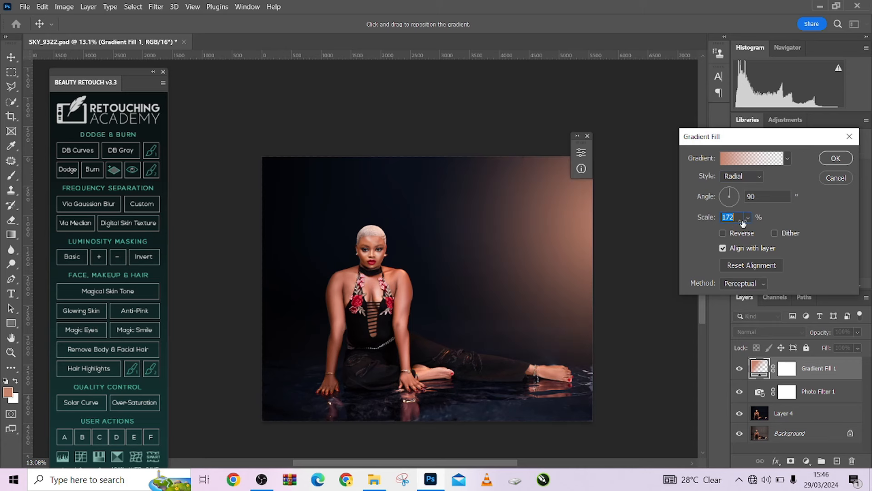
# Set the gradient's starting color stop to blue (3077e2).
pyautogui.click(769, 165)
pyautogui.click(764, 159)
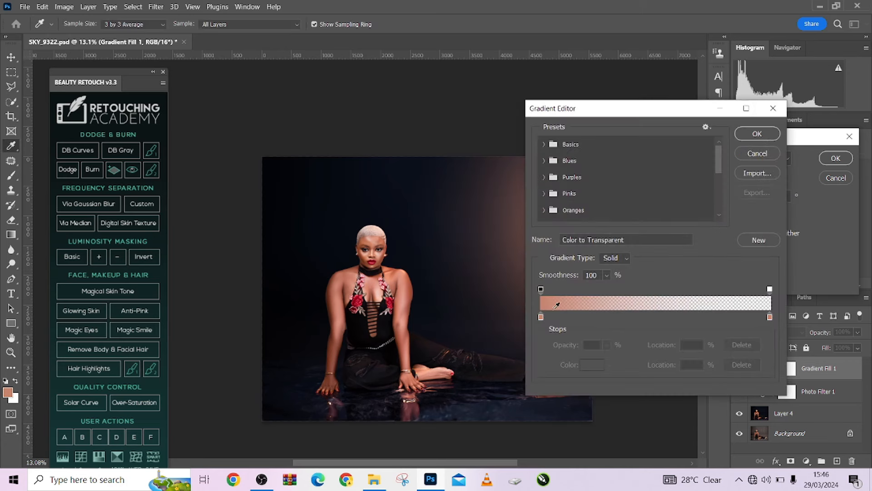
pyautogui.doubleClick(540, 316)
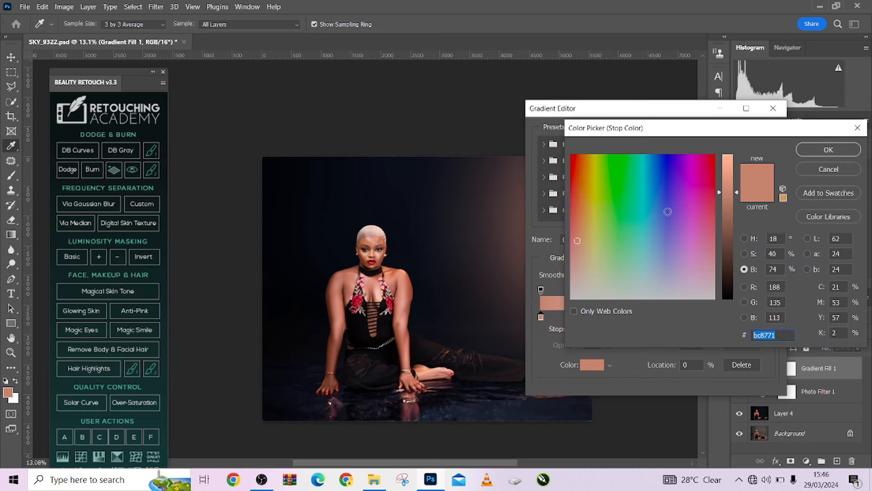
pyautogui.click(744, 238)
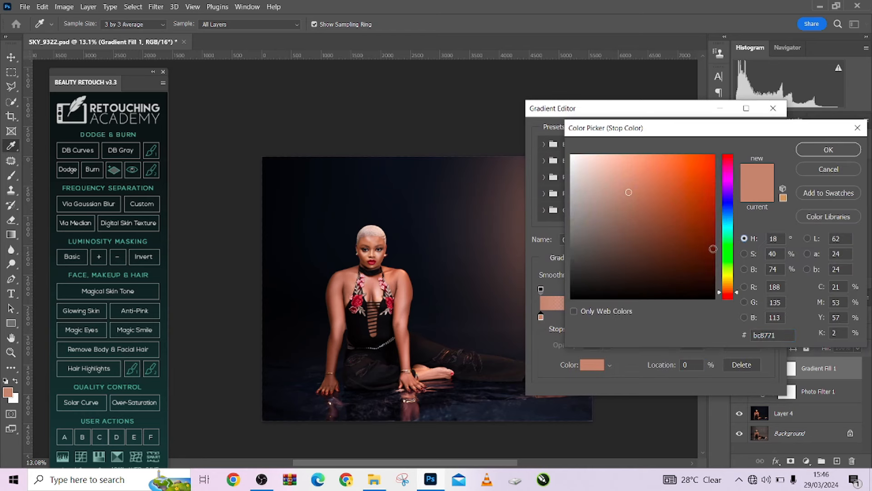
pyautogui.moveTo(731, 233); pyautogui.dragTo(728, 227)
pyautogui.click(685, 171)
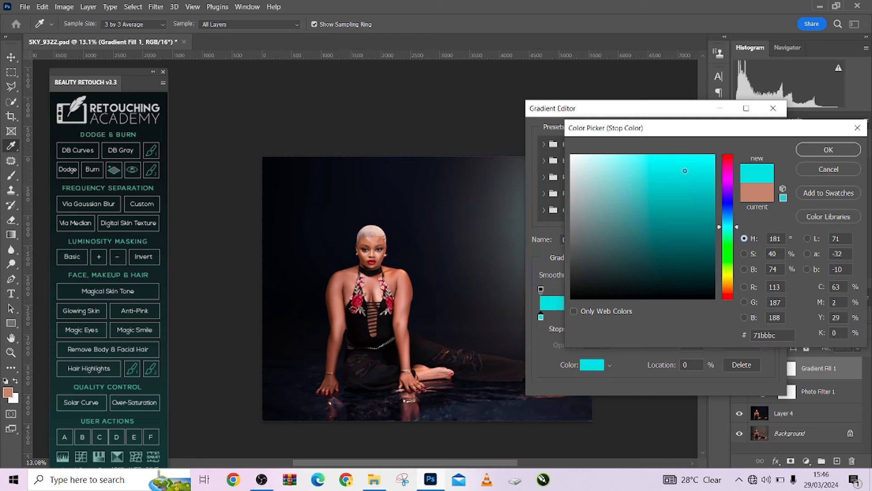
pyautogui.moveTo(702, 132); pyautogui.dragTo(756, 141)
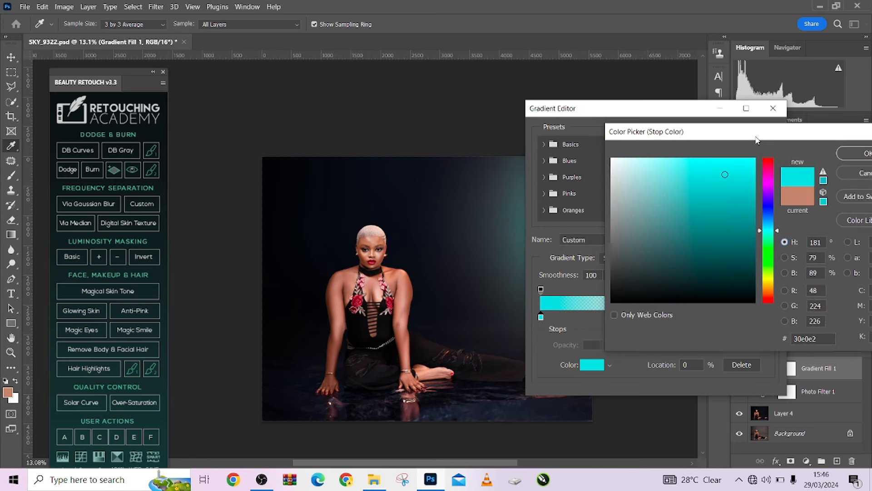
pyautogui.click(768, 217)
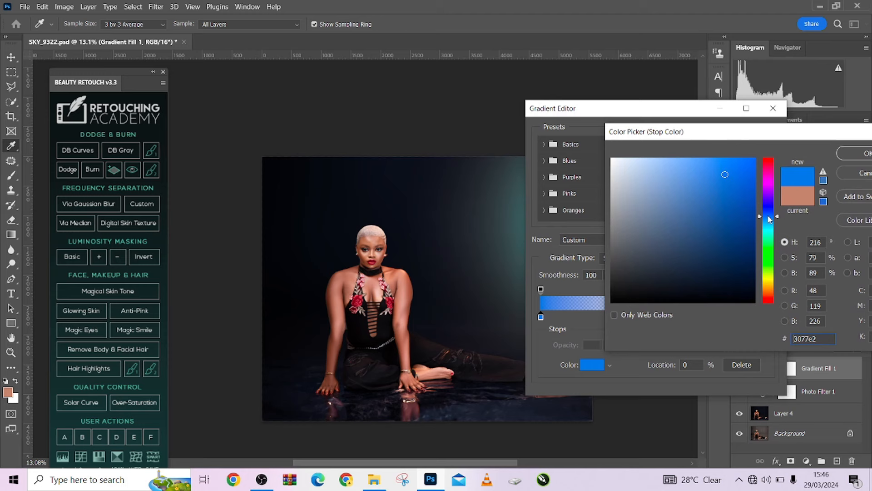
pyautogui.click(856, 153)
# Set the gradient's end color stop to purple (6707d4) and apply the edited gradient.
pyautogui.doubleClick(770, 317)
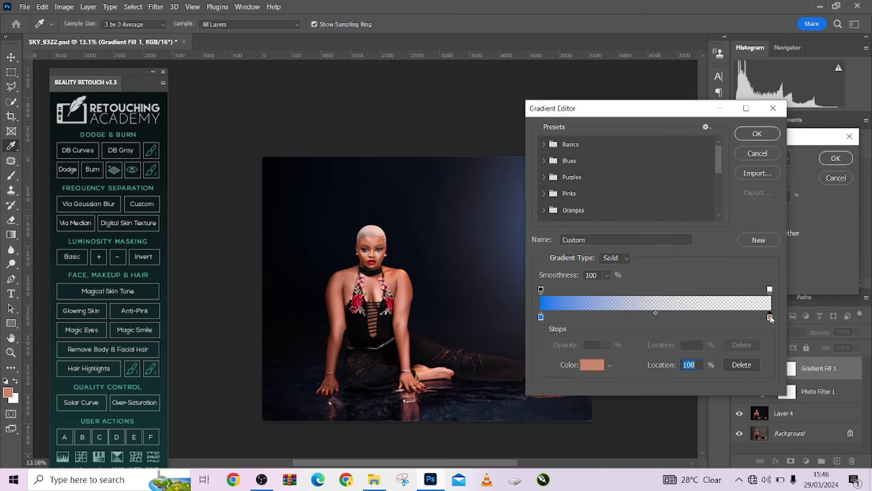
pyautogui.click(732, 227)
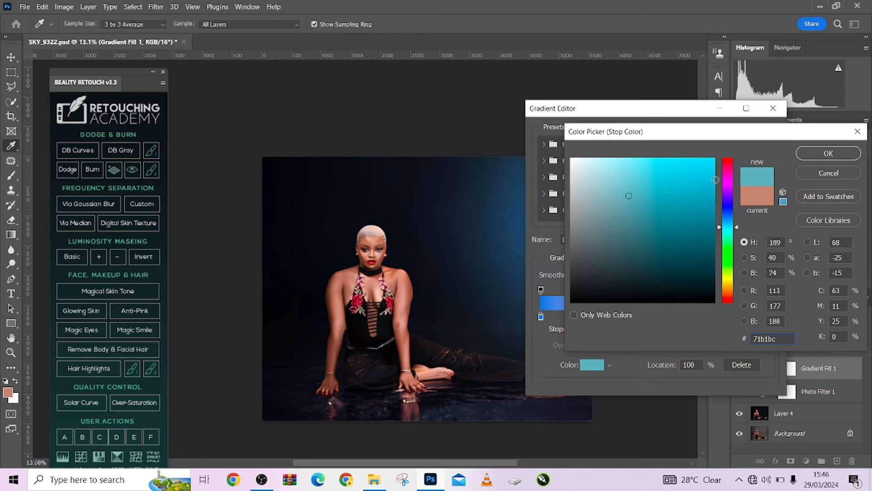
pyautogui.click(711, 182)
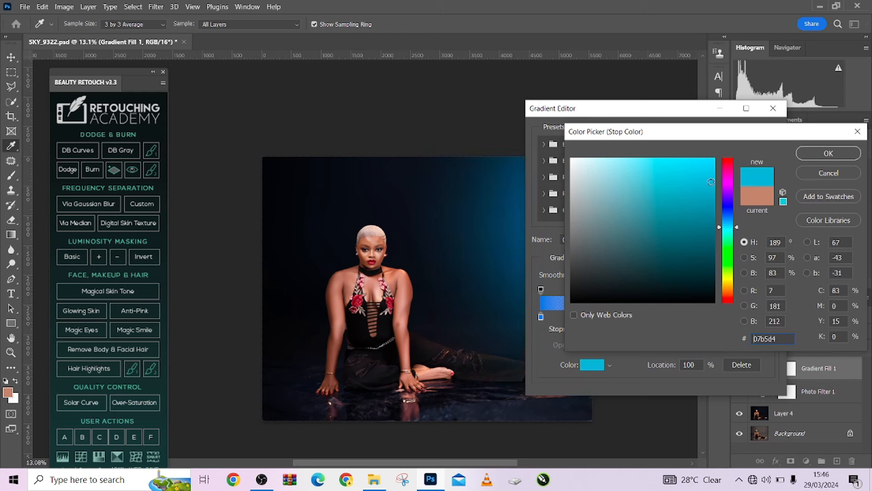
pyautogui.click(730, 196)
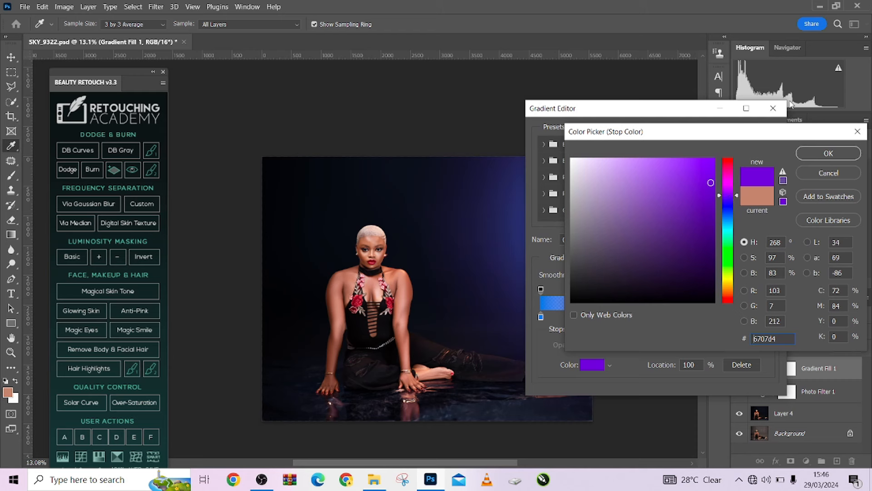
pyautogui.click(829, 153)
pyautogui.moveTo(634, 117); pyautogui.dragTo(771, 115)
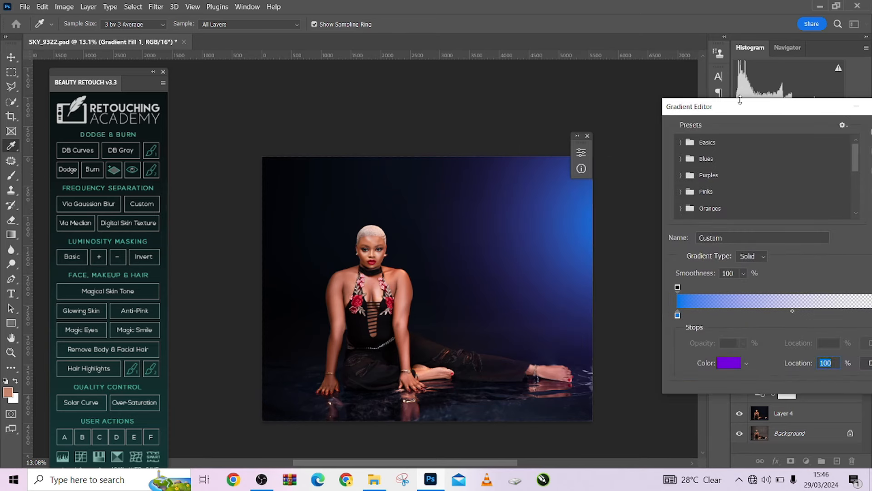
pyautogui.moveTo(741, 109); pyautogui.dragTo(627, 119)
pyautogui.click(795, 144)
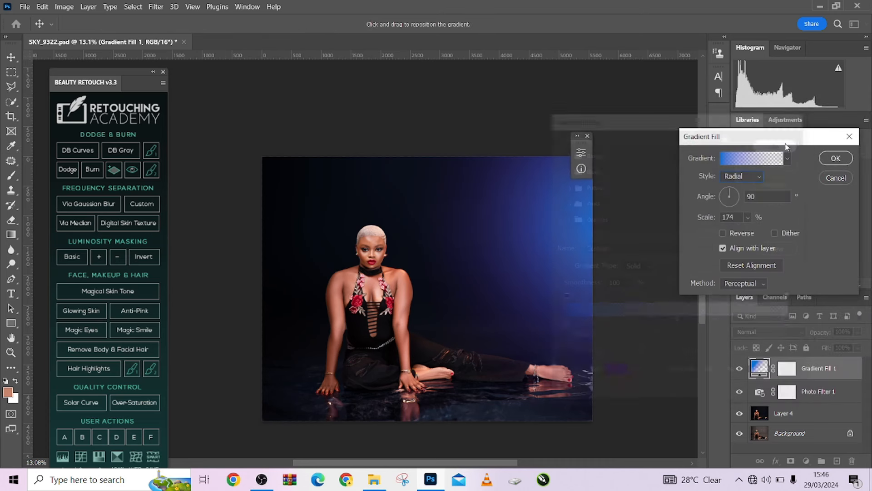
# Shift the radial glow slightly inward and down, enlarge its scale to 211%, and apply the gradient fill.
pyautogui.moveTo(578, 246); pyautogui.dragTo(544, 255)
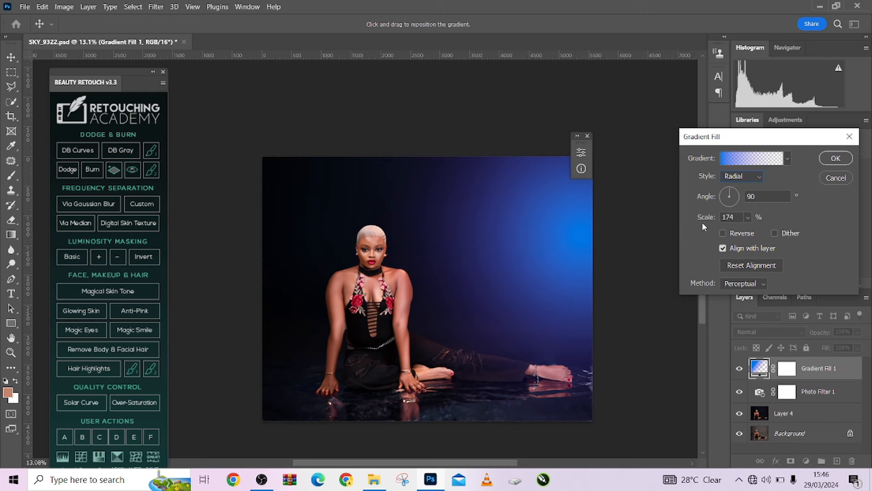
pyautogui.moveTo(700, 218); pyautogui.dragTo(721, 220)
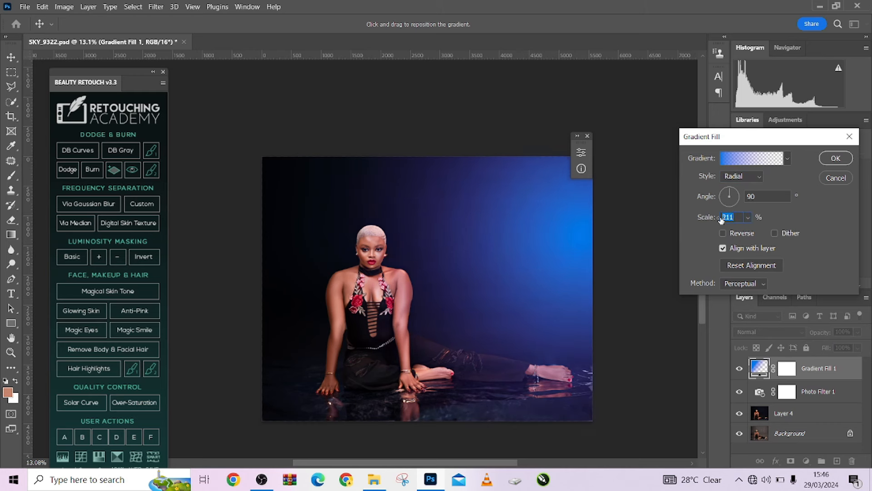
pyautogui.click(847, 161)
pyautogui.press('b')
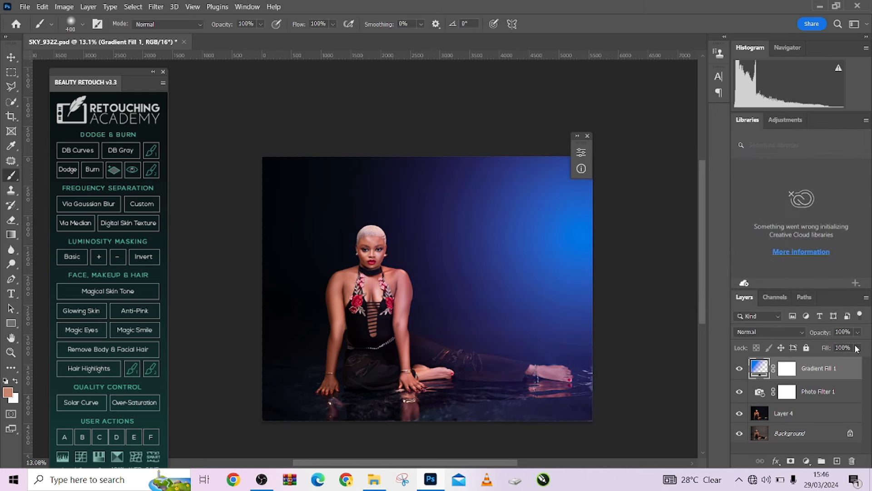
# Reduce the gradient fill layer's Fill to 34% and set its blend mode to Linear Dodge (Add).
pyautogui.click(856, 348)
pyautogui.moveTo(857, 360); pyautogui.dragTo(829, 362)
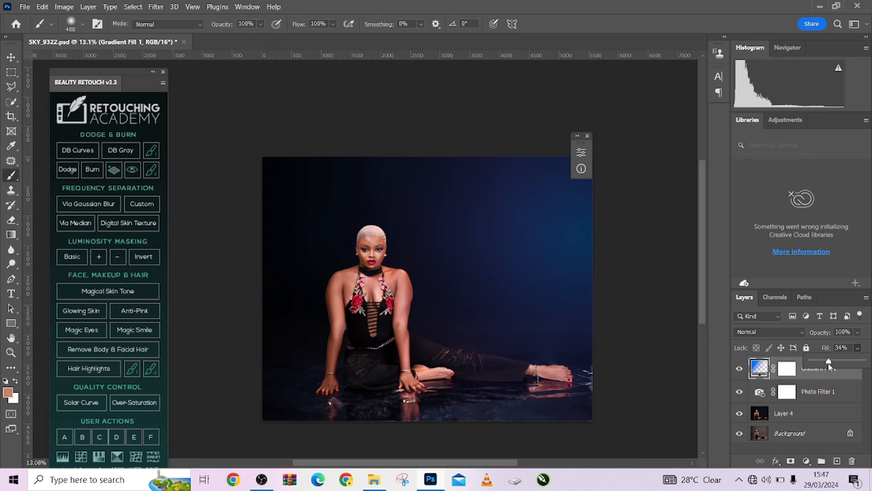
pyautogui.click(751, 333)
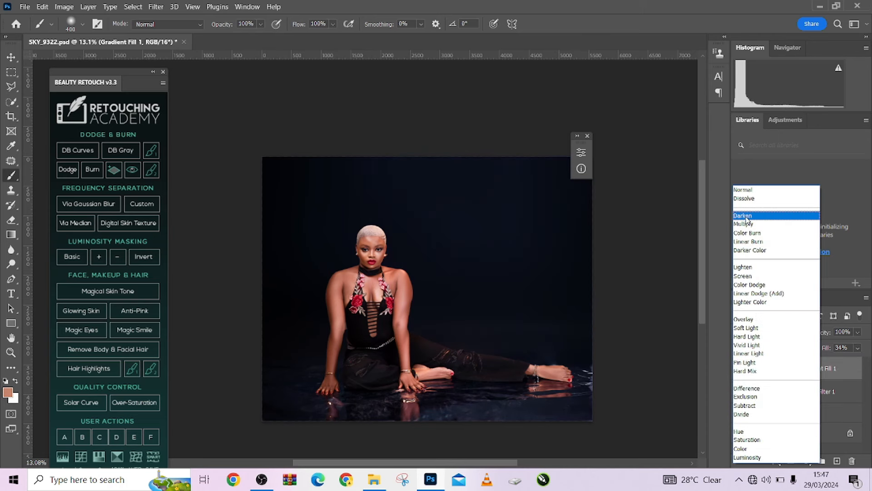
pyautogui.click(747, 218)
pyautogui.press('Down')
pyautogui.press('Down')
pyautogui.press('Down')
pyautogui.press('Down')
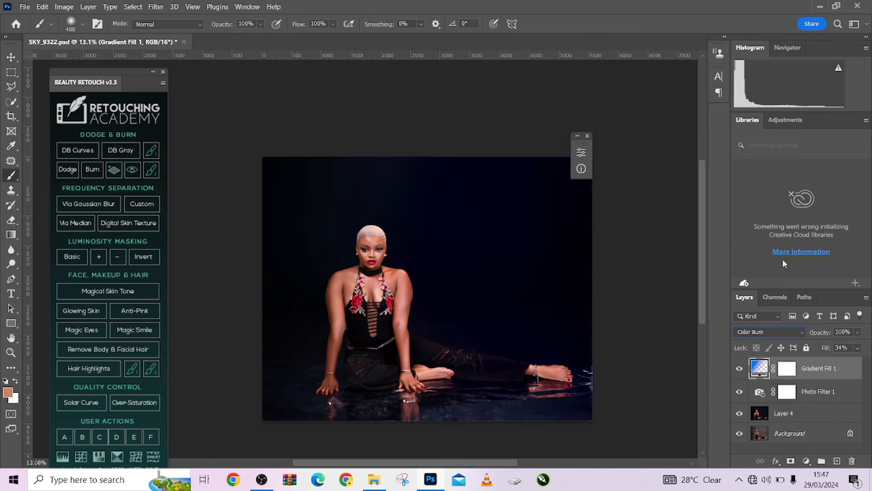
pyautogui.press('Down')
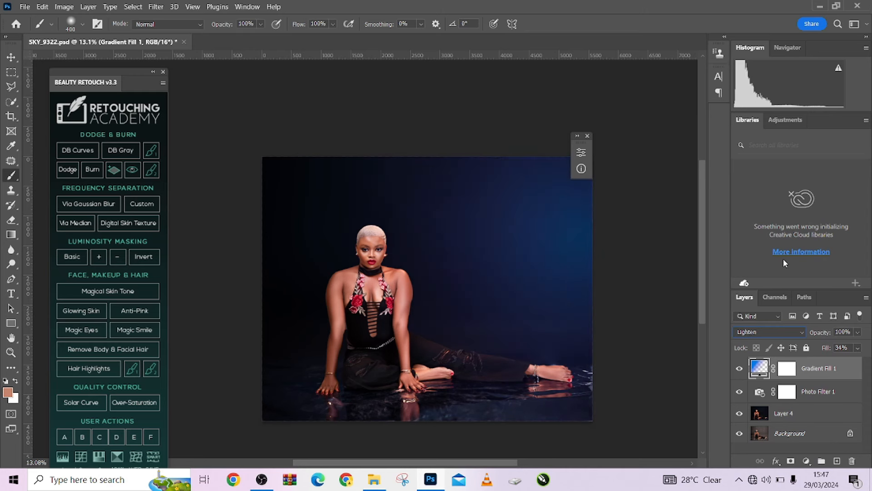
pyautogui.press('Down')
pyautogui.press('Down')
pyautogui.press('Down')
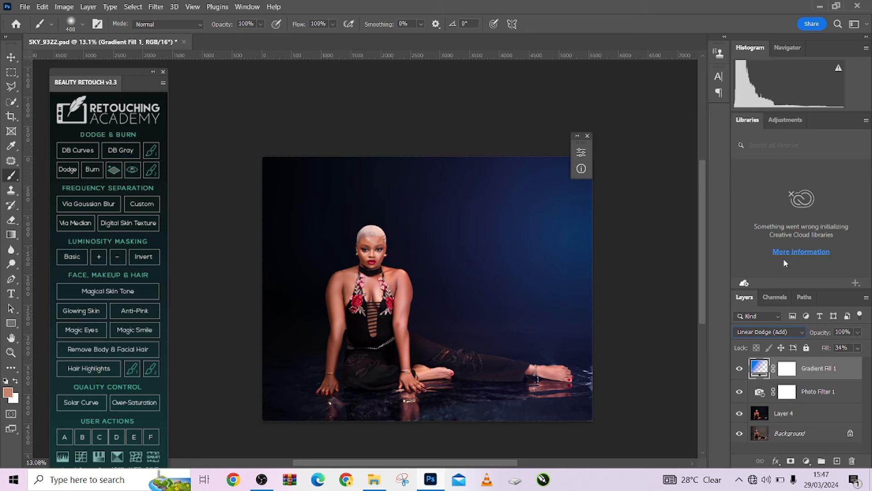
# Try the Soft Light and Hard Light blend modes on the gradient layer, and return it to Linear Dodge (Add).
pyautogui.press('Down')
pyautogui.press('Down')
pyautogui.press('Down')
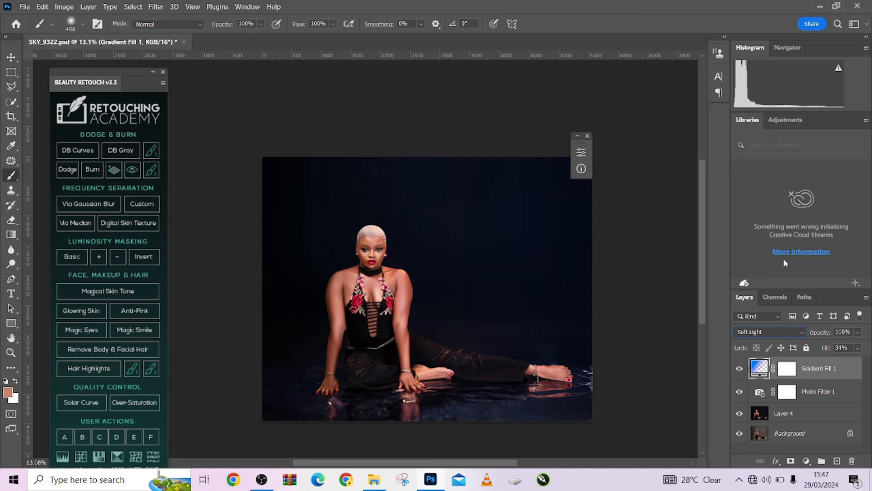
pyautogui.press('Down')
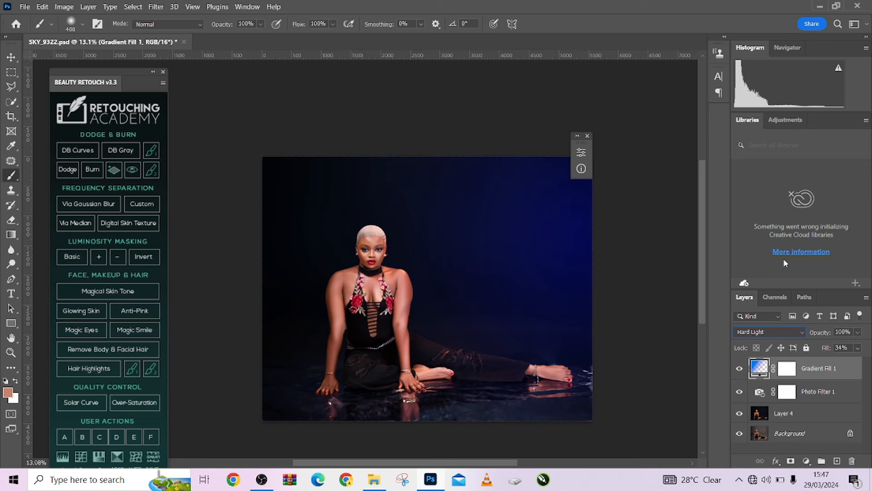
pyautogui.click(790, 332)
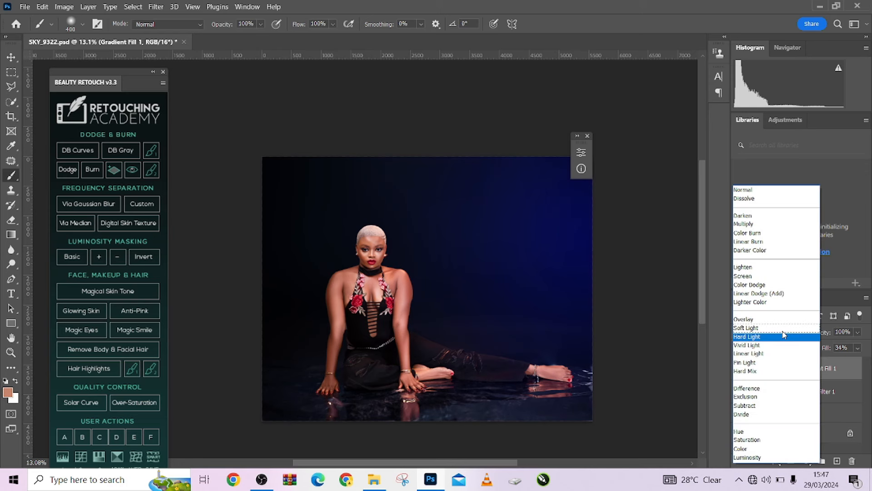
pyautogui.click(764, 293)
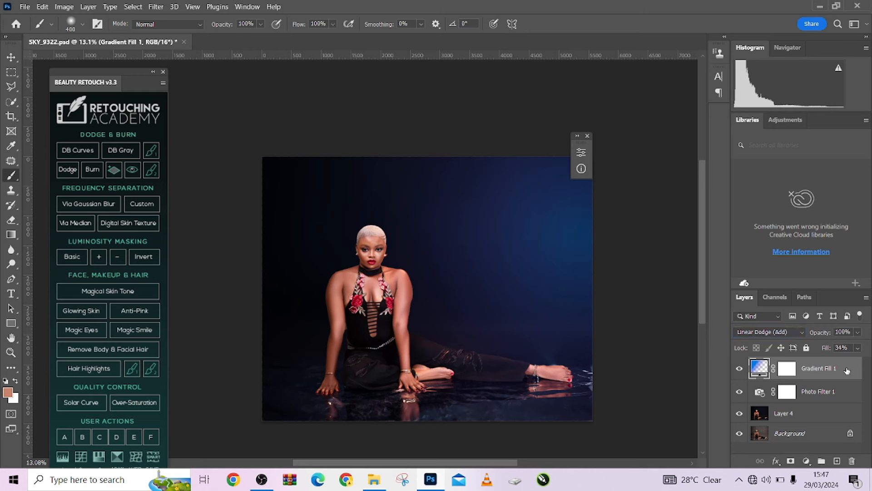
# Stamp all visible layers into a new top layer and apply a High Pass filter with a 5-pixel radius.
pyautogui.hotkey('ctrl', 'alt', 'shift', 'e')
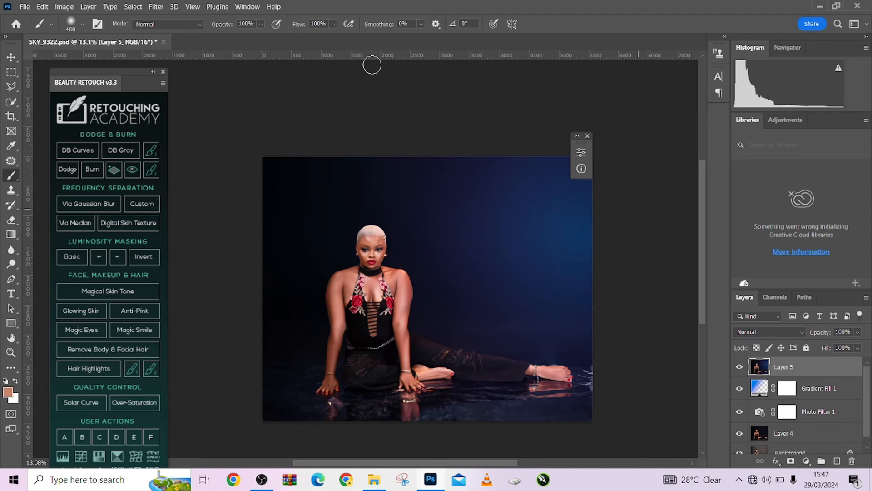
pyautogui.click(155, 6)
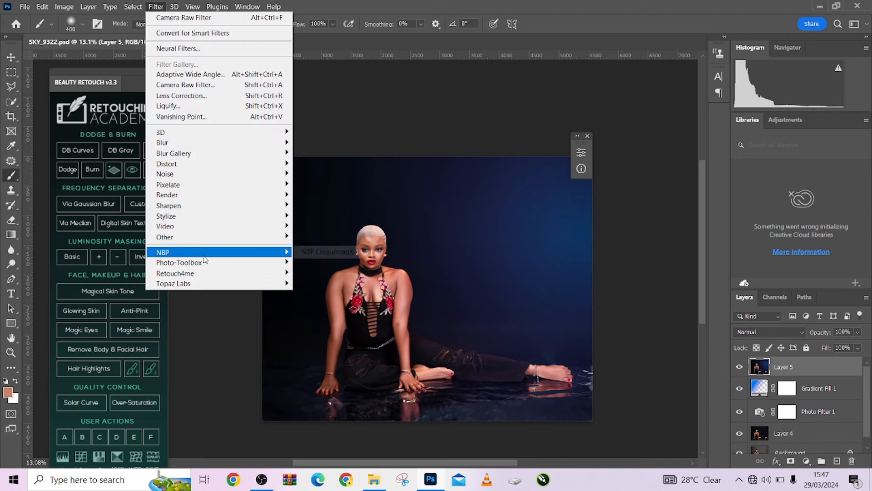
pyautogui.moveTo(273, 237)
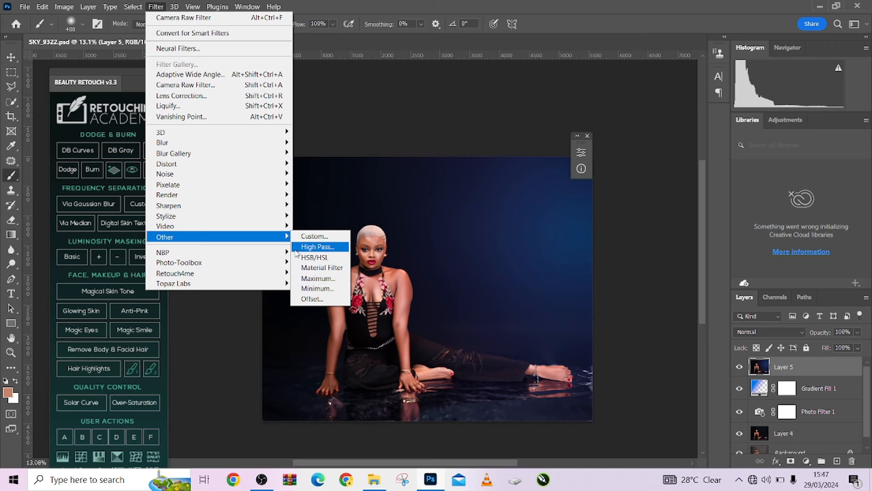
pyautogui.click(313, 246)
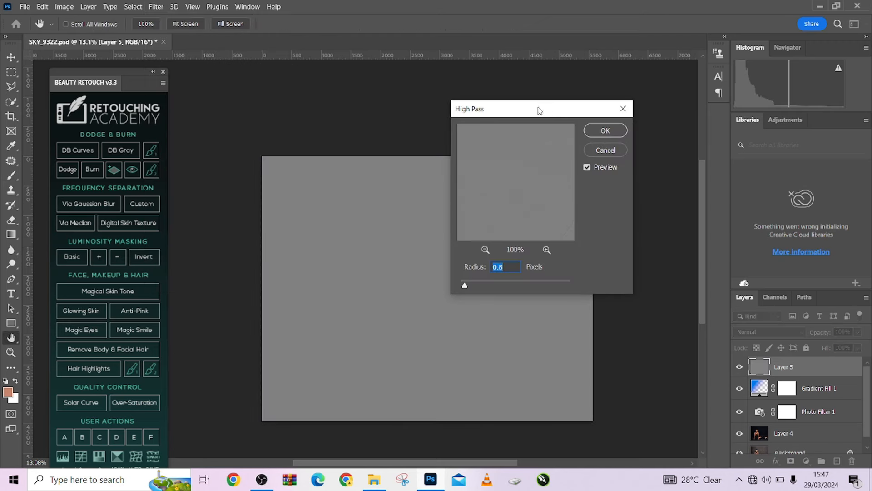
pyautogui.moveTo(537, 110); pyautogui.dragTo(598, 114)
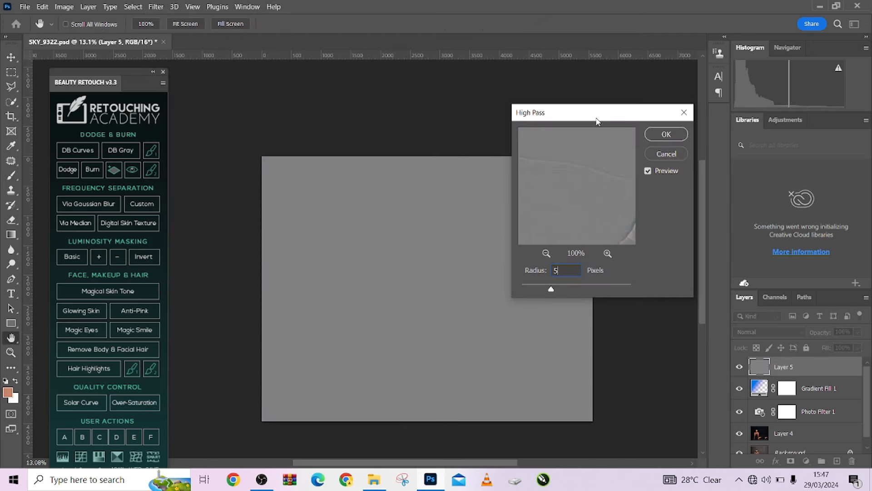
pyautogui.click(665, 134)
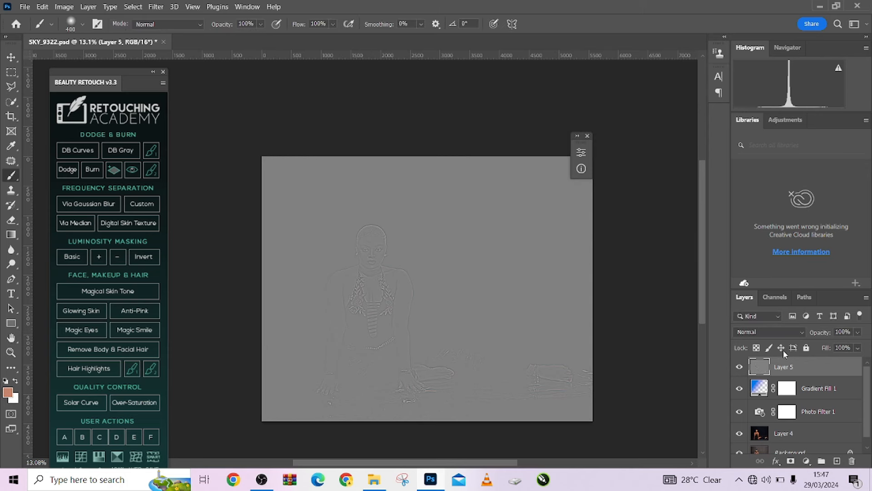
# Set the High Pass layer's blend mode to Overlay and hide its effect with a black layer mask.
pyautogui.click(756, 331)
pyautogui.click(747, 315)
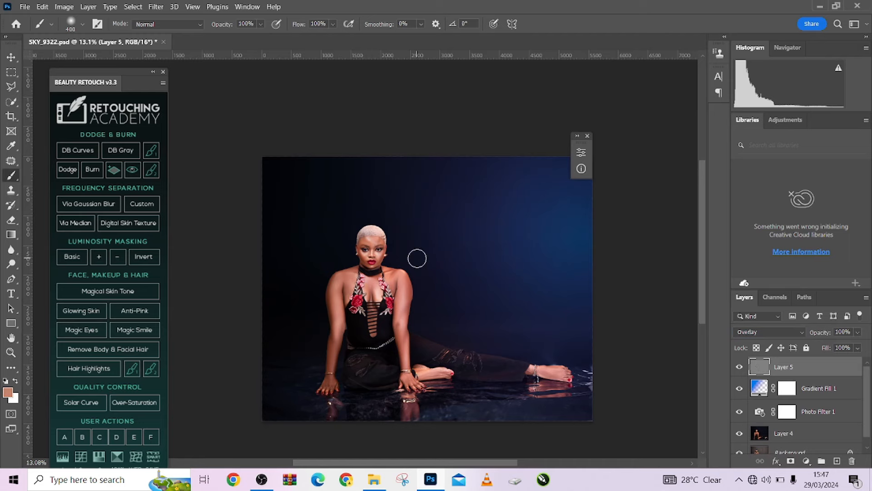
pyautogui.scroll(2, 417, 242)
pyautogui.scroll(5, 417, 242)
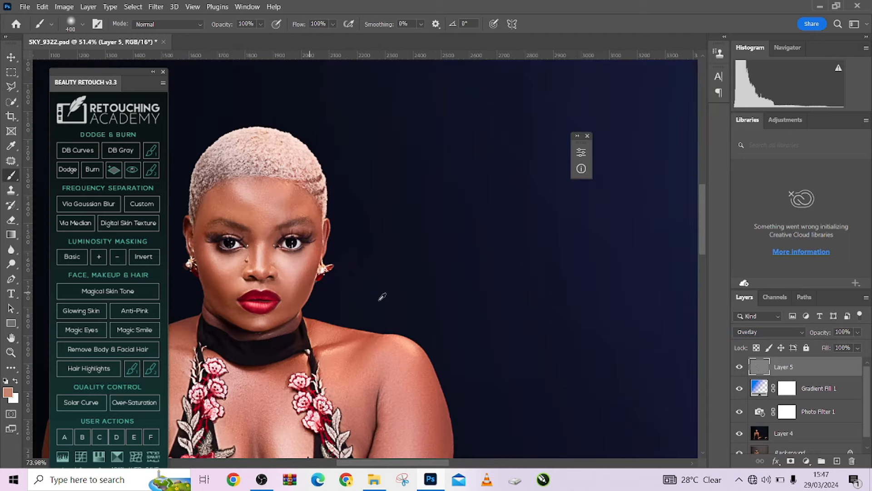
pyautogui.moveTo(261, 297); pyautogui.dragTo(420, 280)
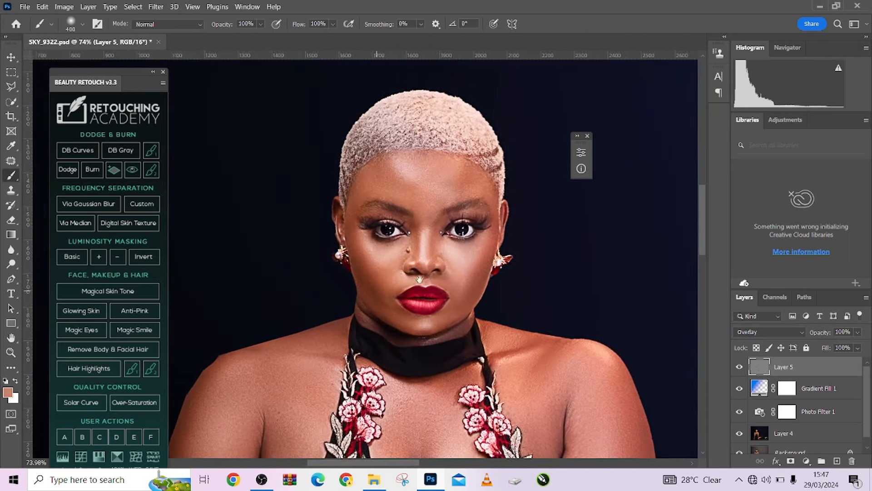
pyautogui.keyDown('alt'); pyautogui.click(791, 460); pyautogui.keyUp('alt')
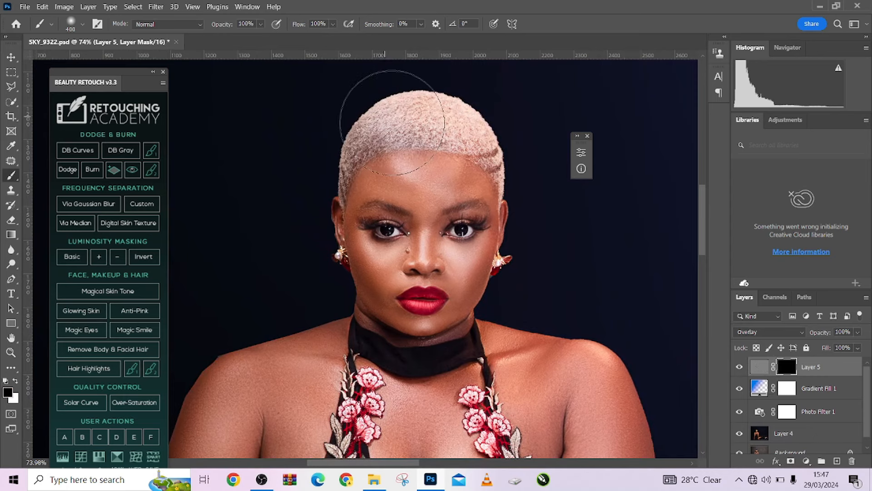
# Paint white on the sharpening layer's mask over the hair with a soft brush of about 60 px.
pyautogui.scroll(3, 408, 95)
pyautogui.moveTo(421, 123); pyautogui.dragTo(297, 147)
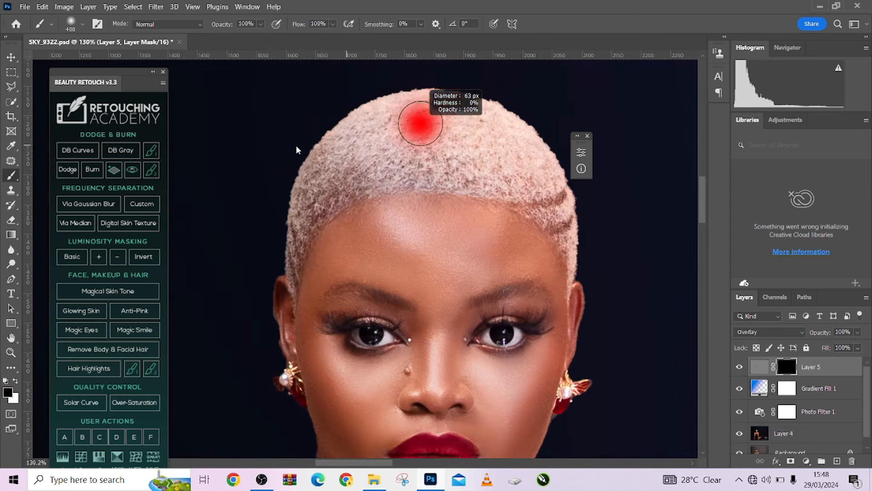
pyautogui.press('x')
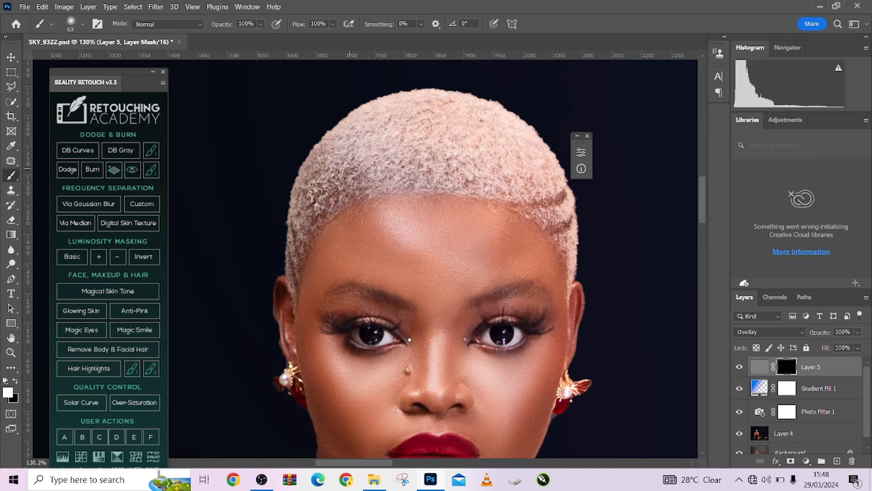
pyautogui.moveTo(320, 197)
pyautogui.mouseDown()
pyautogui.moveTo(359, 131)
pyautogui.moveTo(400, 116)
pyautogui.moveTo(373, 151)
pyautogui.moveTo(408, 180)
pyautogui.moveTo(459, 174)
pyautogui.moveTo(532, 187)
pyautogui.moveTo(555, 210)
pyautogui.moveTo(528, 206)
pyautogui.moveTo(568, 238)
pyautogui.mouseUp()
pyautogui.press('[')
pyautogui.press('[')
pyautogui.press(']')
pyautogui.moveTo(542, 176); pyautogui.dragTo(471, 112)
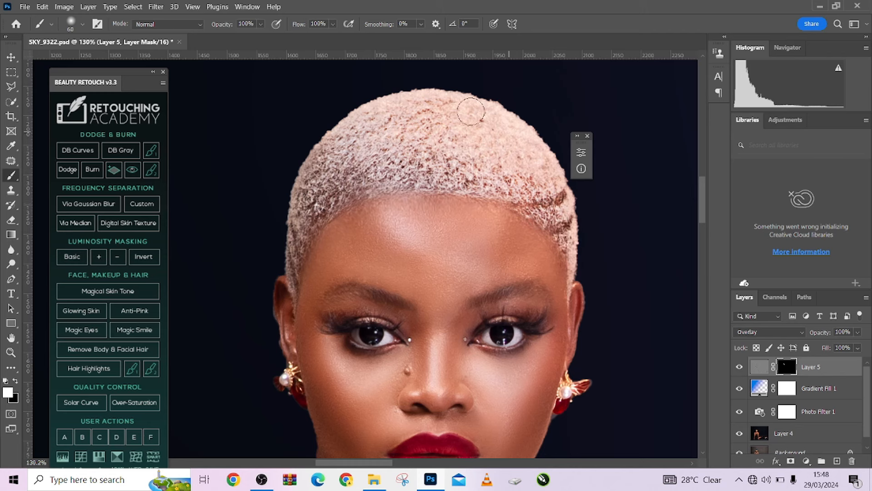
# Extend the white mask painting along the outer edges of the hair with a smaller brush of about 30 to 40 px.
pyautogui.press('[')
pyautogui.press('[')
pyautogui.press('[')
pyautogui.press('[')
pyautogui.moveTo(295, 228)
pyautogui.mouseDown()
pyautogui.moveTo(292, 287)
pyautogui.moveTo(303, 198)
pyautogui.moveTo(332, 134)
pyautogui.moveTo(370, 104)
pyautogui.moveTo(409, 92)
pyautogui.moveTo(481, 96)
pyautogui.mouseUp()
pyautogui.press(']')
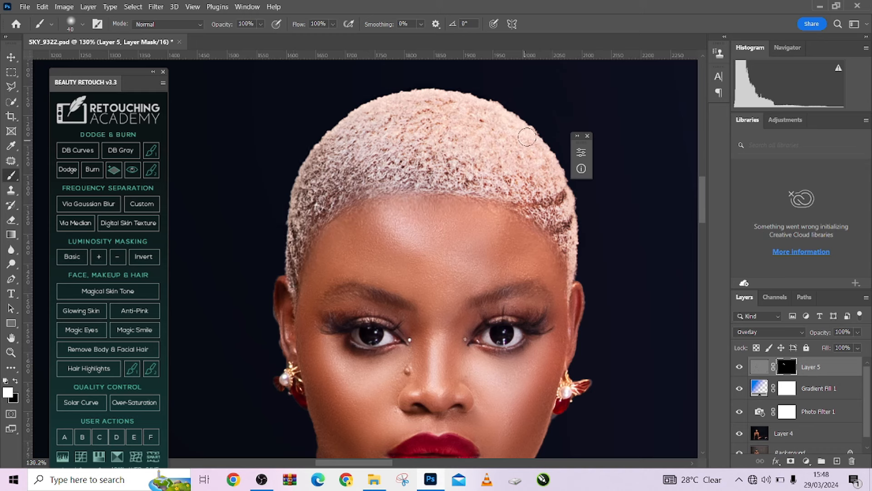
pyautogui.press('[')
pyautogui.press('[')
pyautogui.moveTo(527, 137)
pyautogui.mouseDown()
pyautogui.moveTo(566, 197)
pyautogui.moveTo(571, 272)
pyautogui.mouseUp()
# Reveal the sharpening on the eyes, eyebrows and lips by painting the mask white with a 20 to 35 px brush.
pyautogui.moveTo(515, 336)
pyautogui.mouseDown()
pyautogui.moveTo(484, 337)
pyautogui.moveTo(501, 336)
pyautogui.mouseUp()
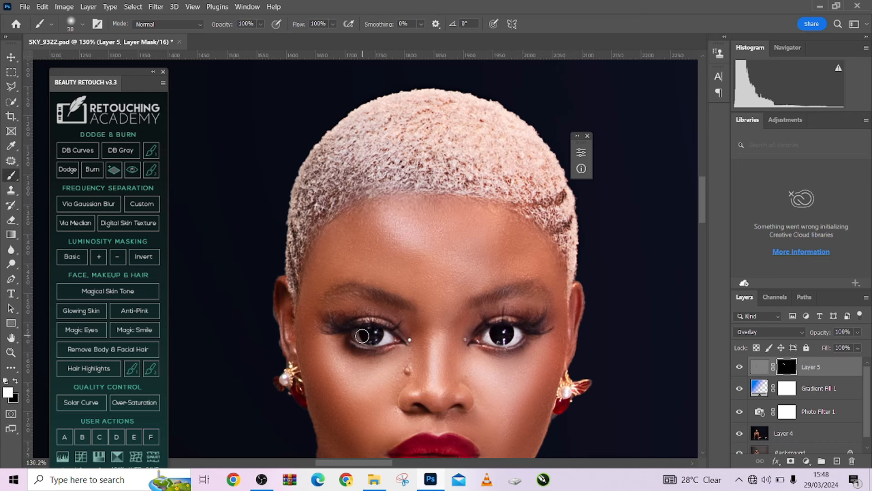
pyautogui.moveTo(362, 337); pyautogui.dragTo(385, 337)
pyautogui.scroll(-3, 385, 337)
pyautogui.press('[')
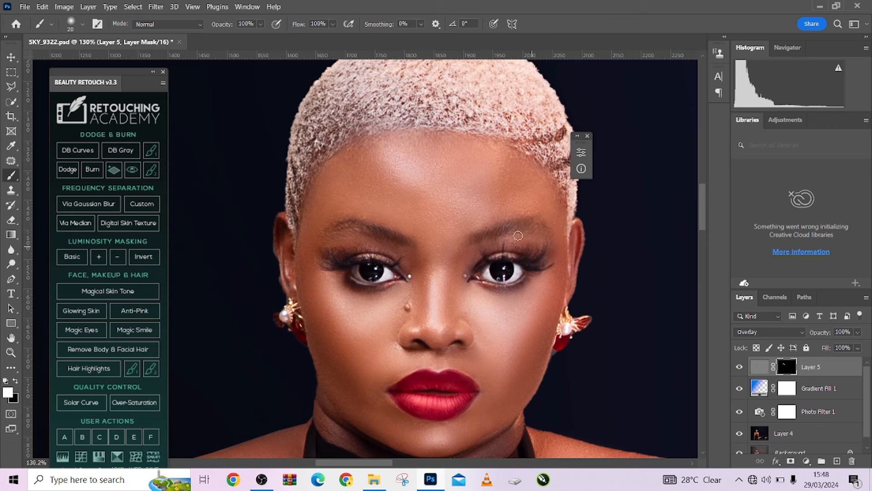
pyautogui.scroll(-1, 436, 367)
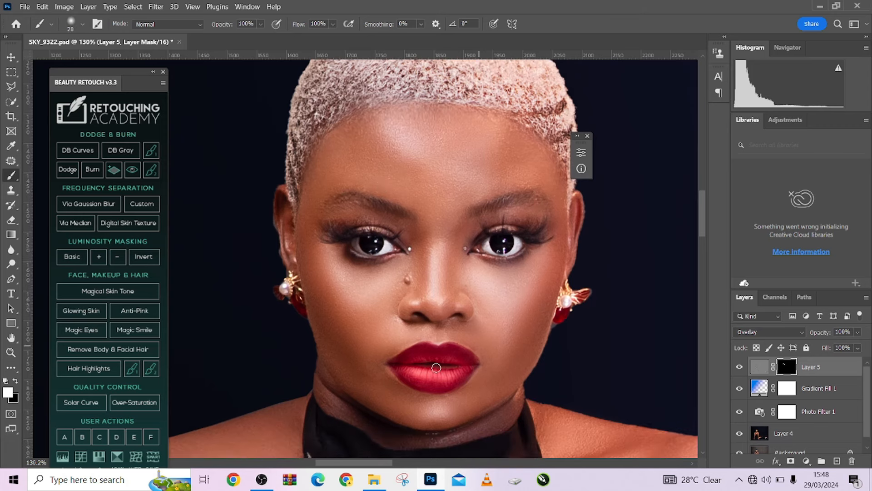
pyautogui.scroll(-1, 436, 368)
pyautogui.press(']')
pyautogui.press(']')
pyautogui.press(']')
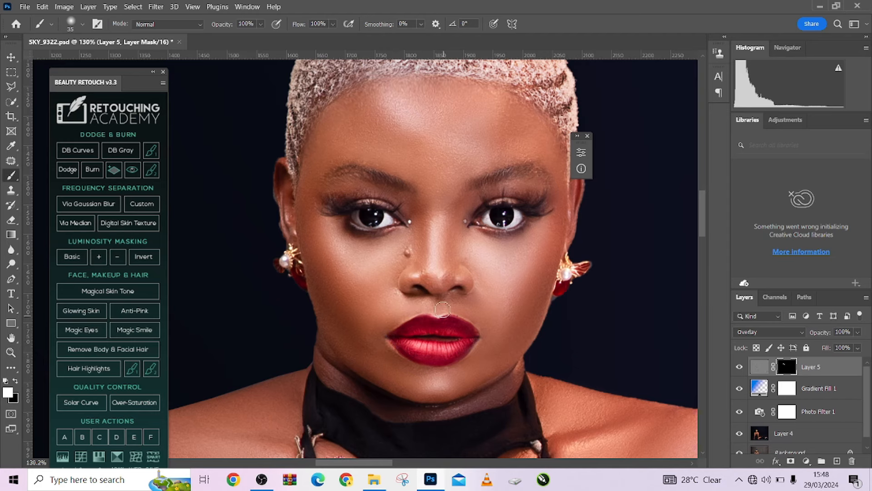
# Paint the sharpening mask white over the embroidered flowers and leaves on both sides of the top with a 65 to 90 px brush.
pyautogui.scroll(-6, 442, 310)
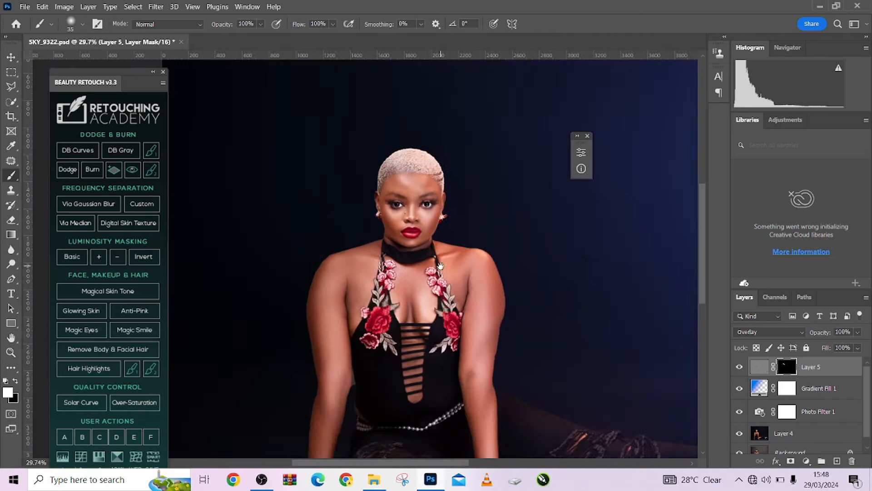
pyautogui.moveTo(399, 312); pyautogui.dragTo(448, 313)
pyautogui.moveTo(370, 332)
pyautogui.mouseDown()
pyautogui.moveTo(401, 332)
pyautogui.moveTo(349, 352)
pyautogui.mouseUp()
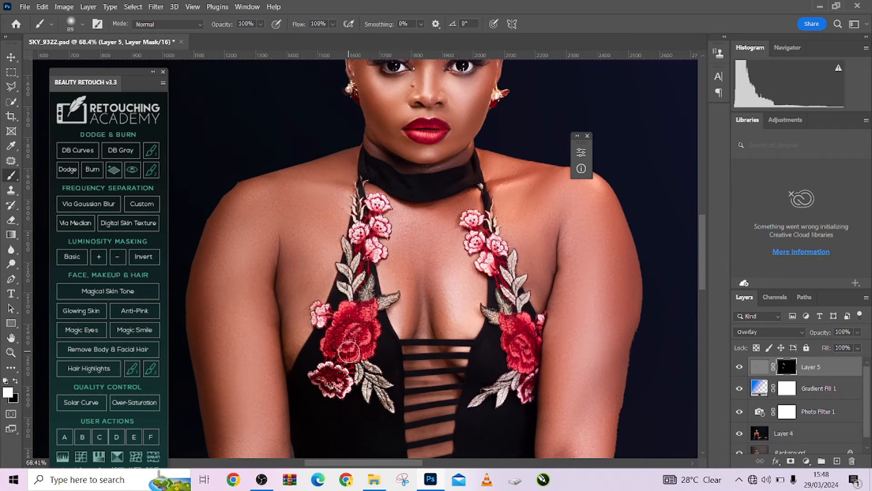
pyautogui.moveTo(357, 249); pyautogui.dragTo(353, 248)
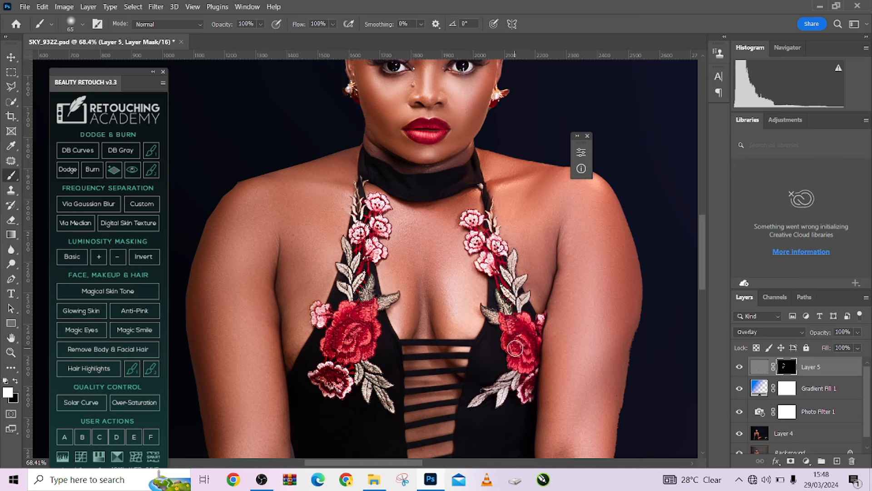
pyautogui.moveTo(512, 349)
pyautogui.mouseDown()
pyautogui.moveTo(524, 349)
pyautogui.moveTo(503, 339)
pyautogui.moveTo(443, 232)
pyautogui.mouseUp()
# Compare the portrait with the sharpening layer hidden and shown, both up close and as a whole.
pyautogui.scroll(-5, 497, 339)
pyautogui.scroll(-1, 499, 276)
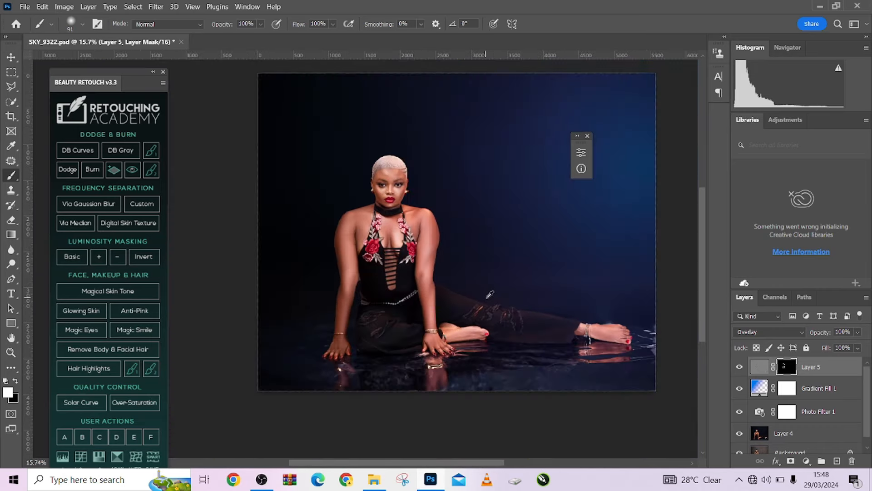
pyautogui.scroll(-2, 489, 293)
pyautogui.scroll(3, 417, 177)
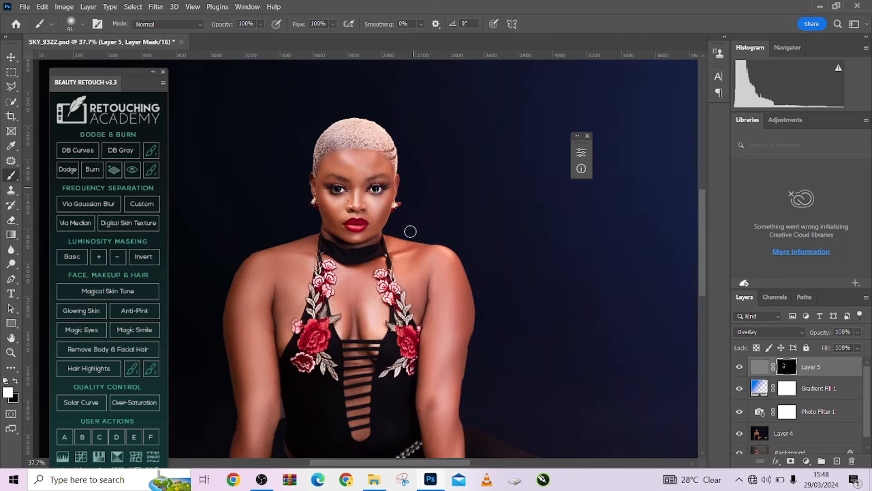
pyautogui.click(740, 367)
pyautogui.click(740, 367)
pyautogui.scroll(-3, 507, 331)
pyautogui.moveTo(477, 339); pyautogui.dragTo(406, 322)
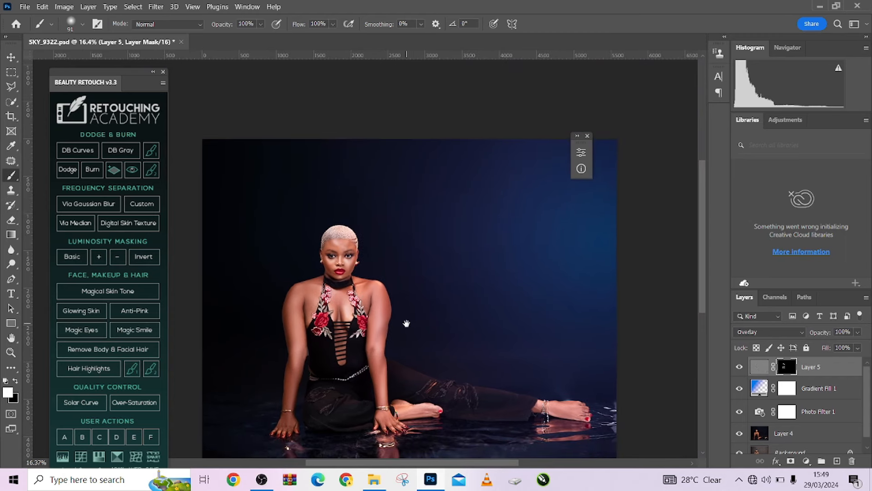
pyautogui.scroll(-1, 415, 317)
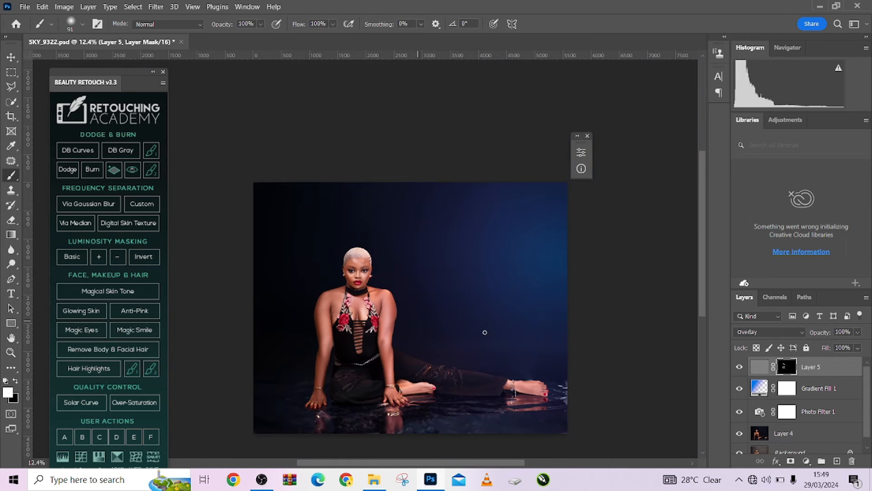
# Lower the Photo Filter layer's opacity to 67%, and check the gradient and photo filter layers by hiding and restoring each.
pyautogui.click(827, 413)
pyautogui.moveTo(858, 333); pyautogui.dragTo(847, 348)
pyautogui.click(738, 389)
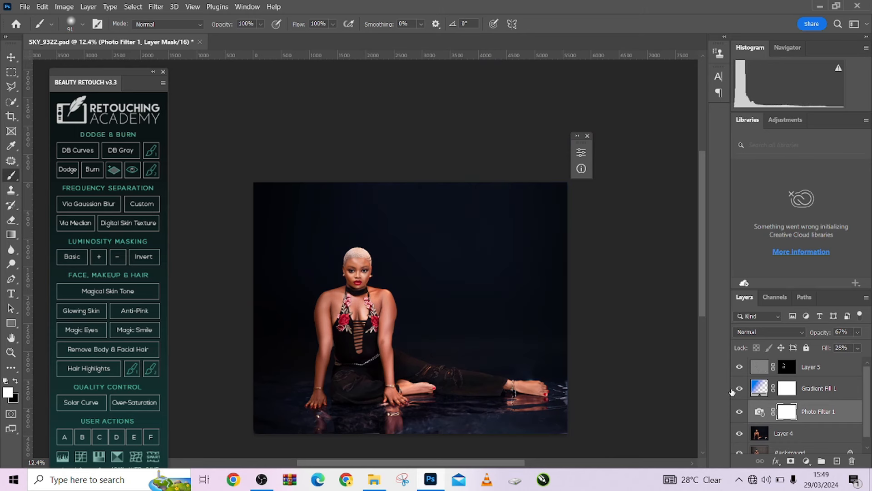
pyautogui.click(738, 388)
pyautogui.click(739, 411)
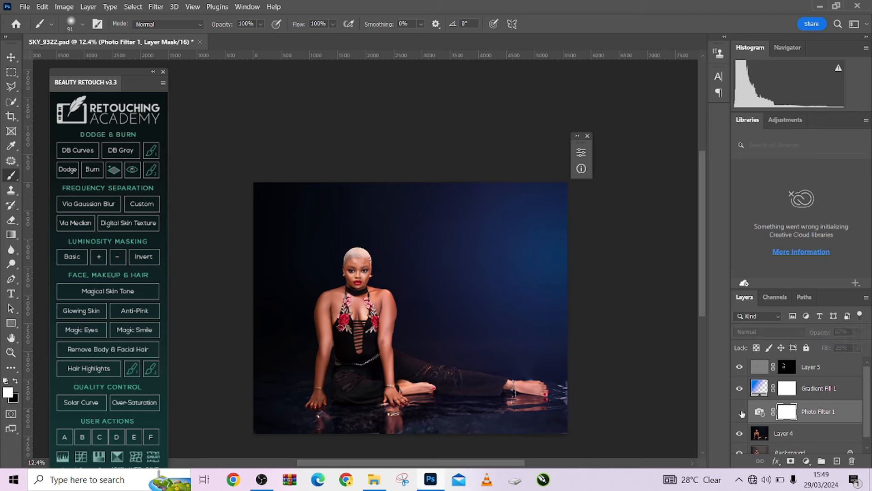
pyautogui.click(740, 411)
# Compare the portrait with the retouched Layer 4 repeatedly hidden and shown, leaving the layer visible.
pyautogui.click(740, 434)
pyautogui.click(740, 434)
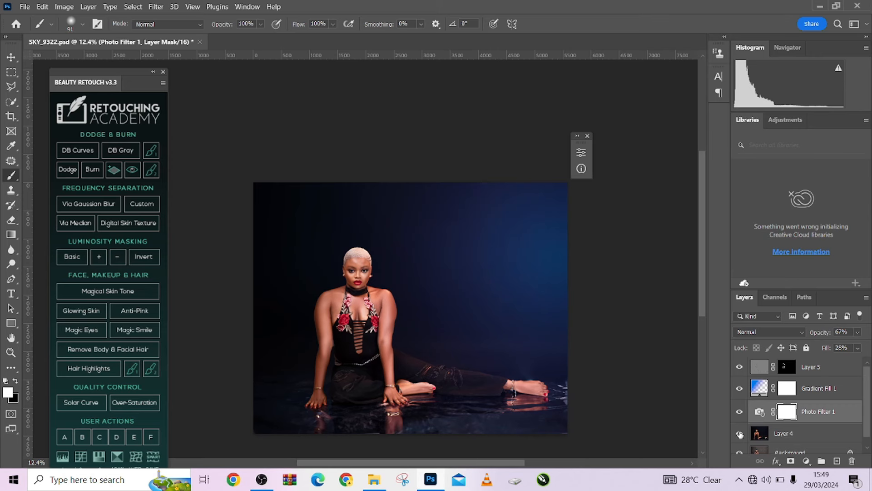
pyautogui.click(740, 434)
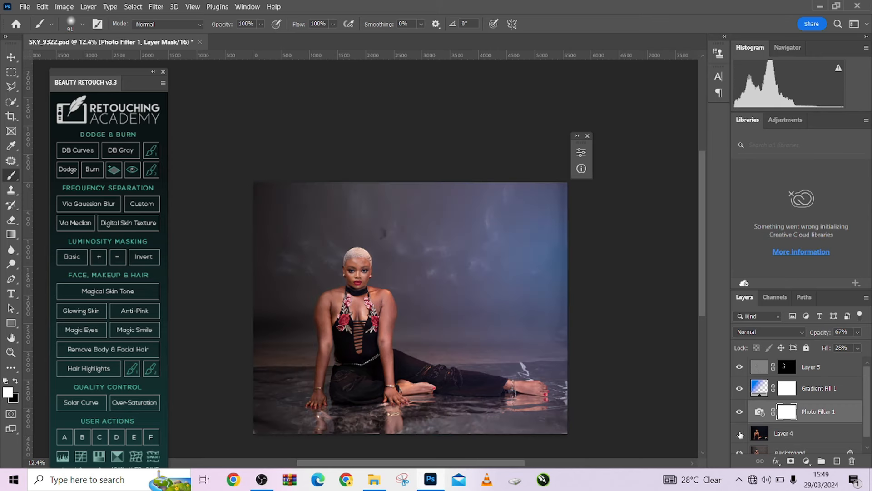
pyautogui.click(739, 434)
pyautogui.click(739, 434)
pyautogui.click(740, 434)
pyautogui.click(739, 434)
pyautogui.click(739, 434)
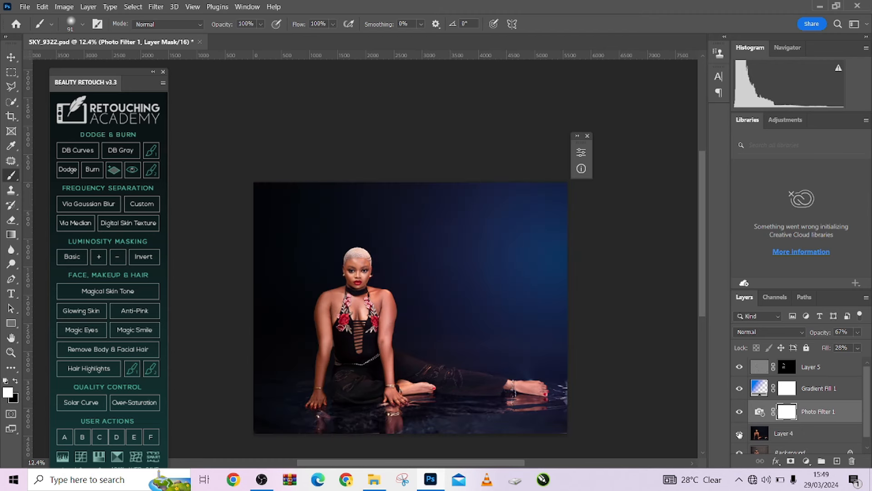
pyautogui.moveTo(459, 349); pyautogui.dragTo(432, 278)
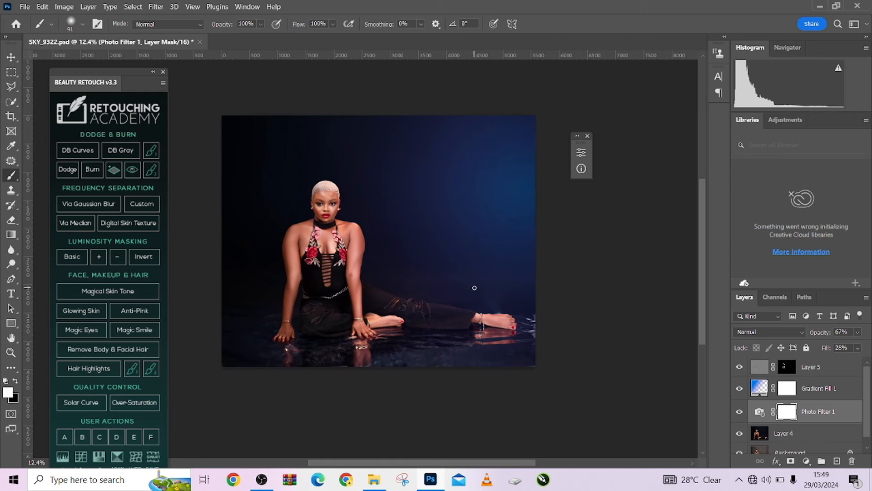